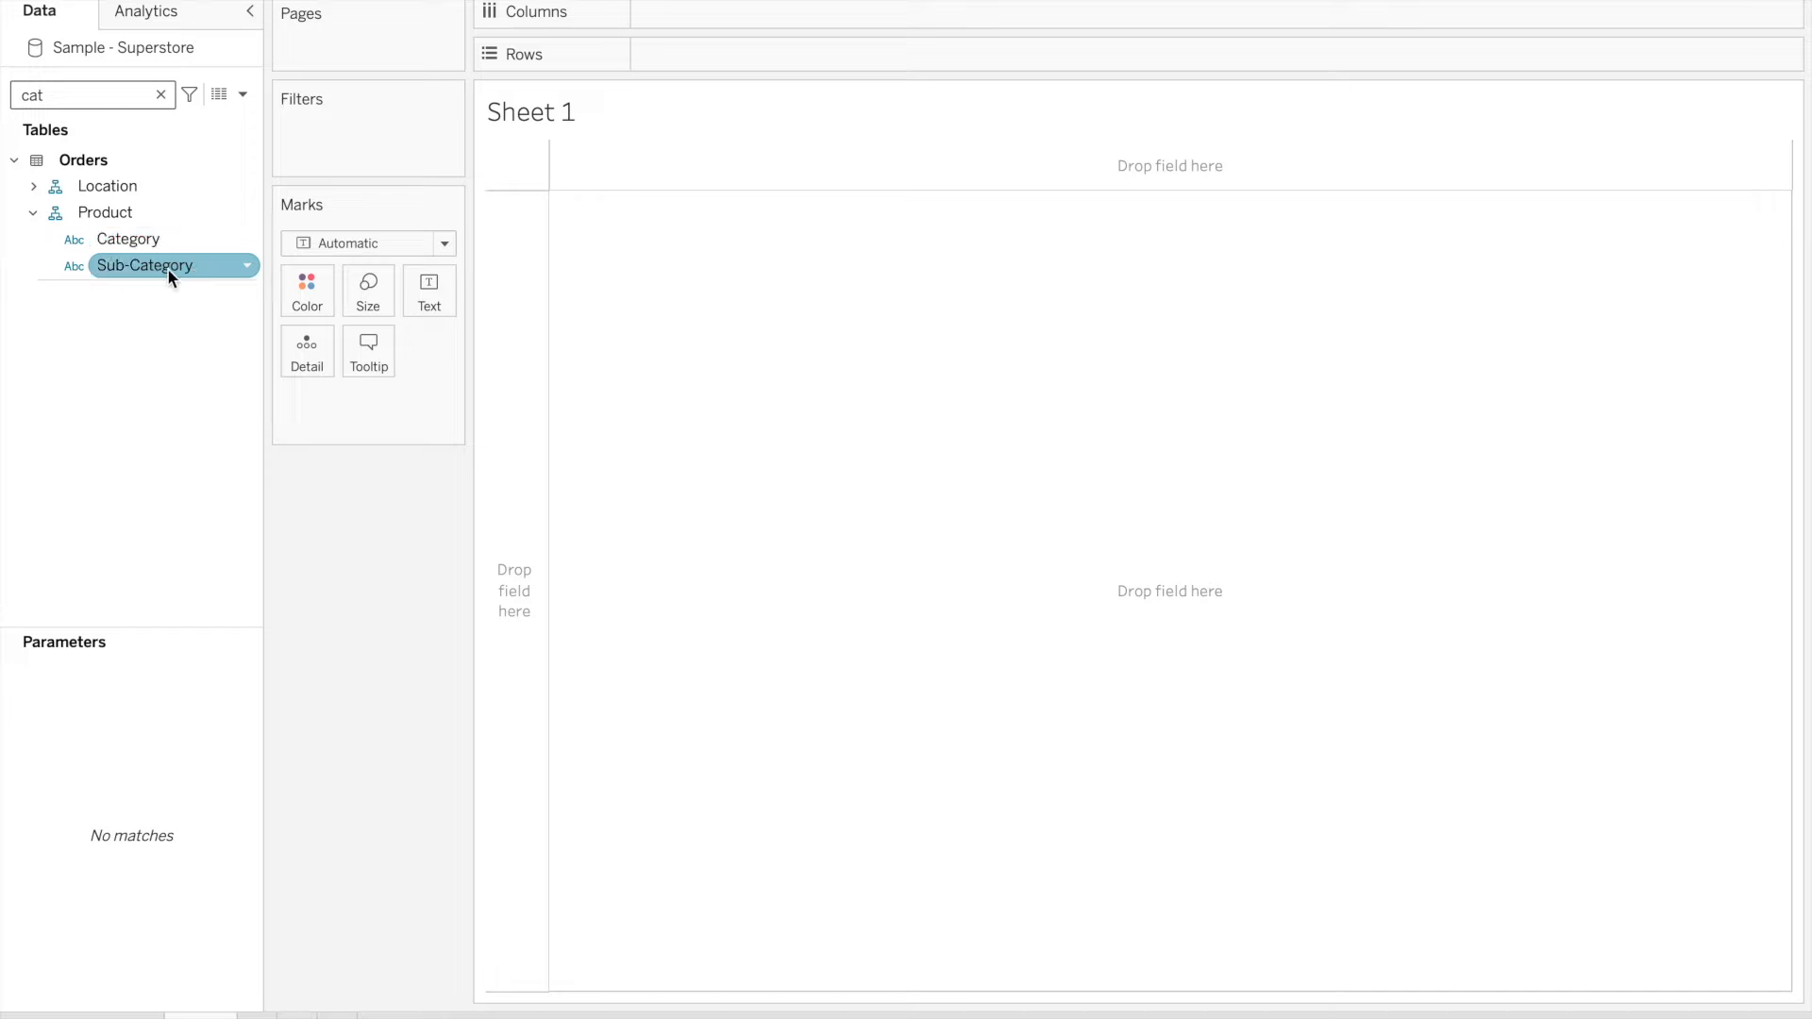
Search the data fields for "sal" and clear the search to show the full field list
{"action": "key", "text": "BackSpace"}
{"action": "key", "text": "BackSpace"}
{"action": "key", "text": "BackSpace"}
{"action": "type", "text": "sa"}
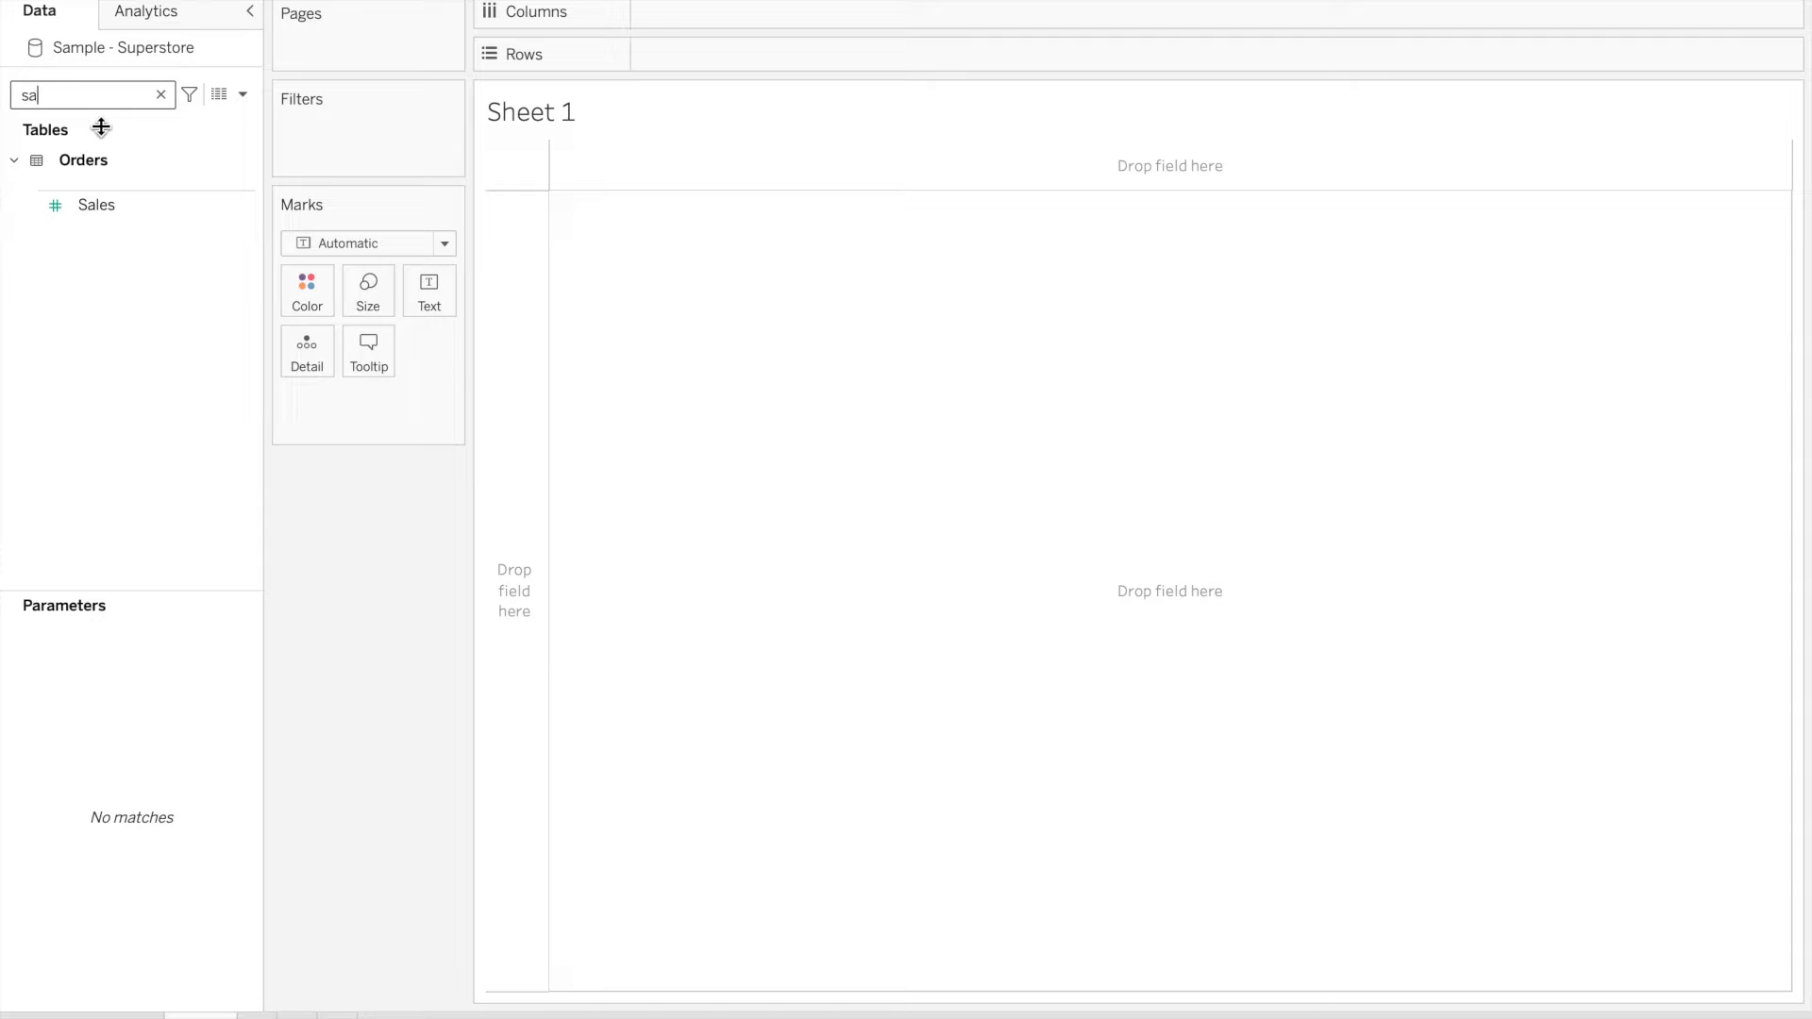
{"action": "type", "text": "l"}
{"action": "key", "text": "BackSpace"}
{"action": "key", "text": "BackSpace"}
{"action": "key", "text": "BackSpace"}
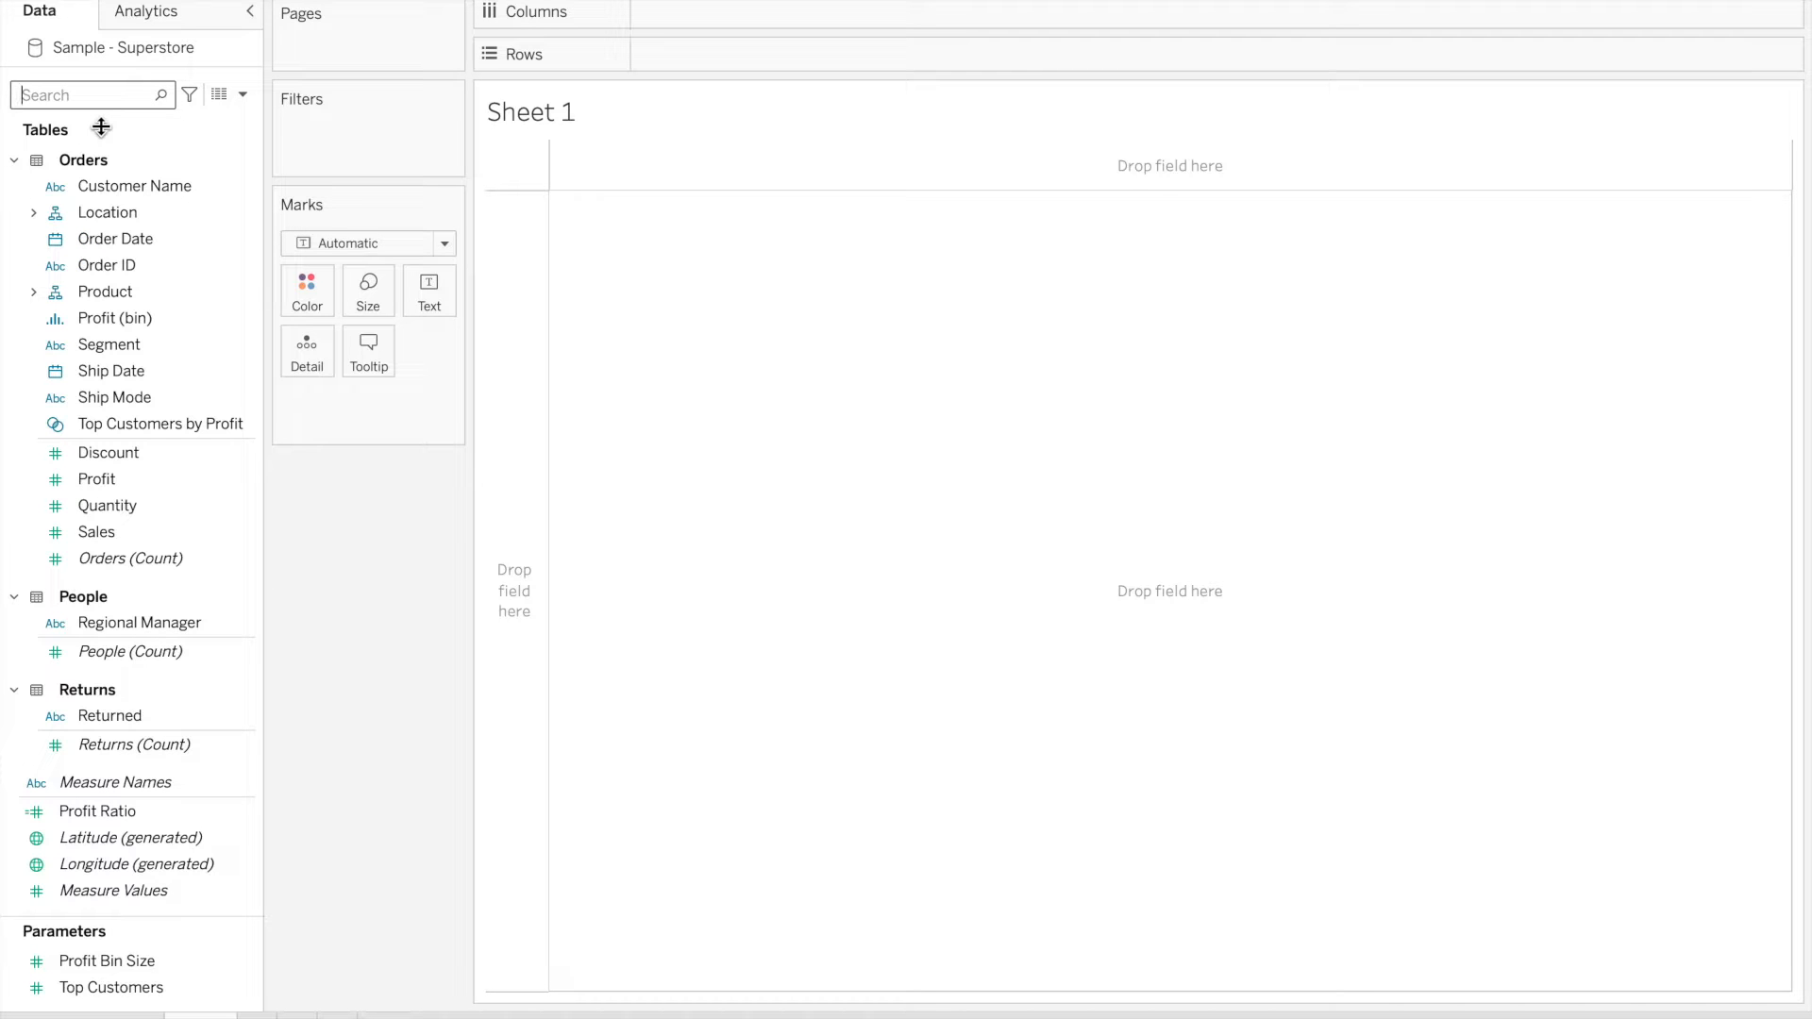
Set the mark type to Pie and colour the slices by the Category field, found by searching "cat"
{"action": "left_click", "coordinate": [443, 246]}
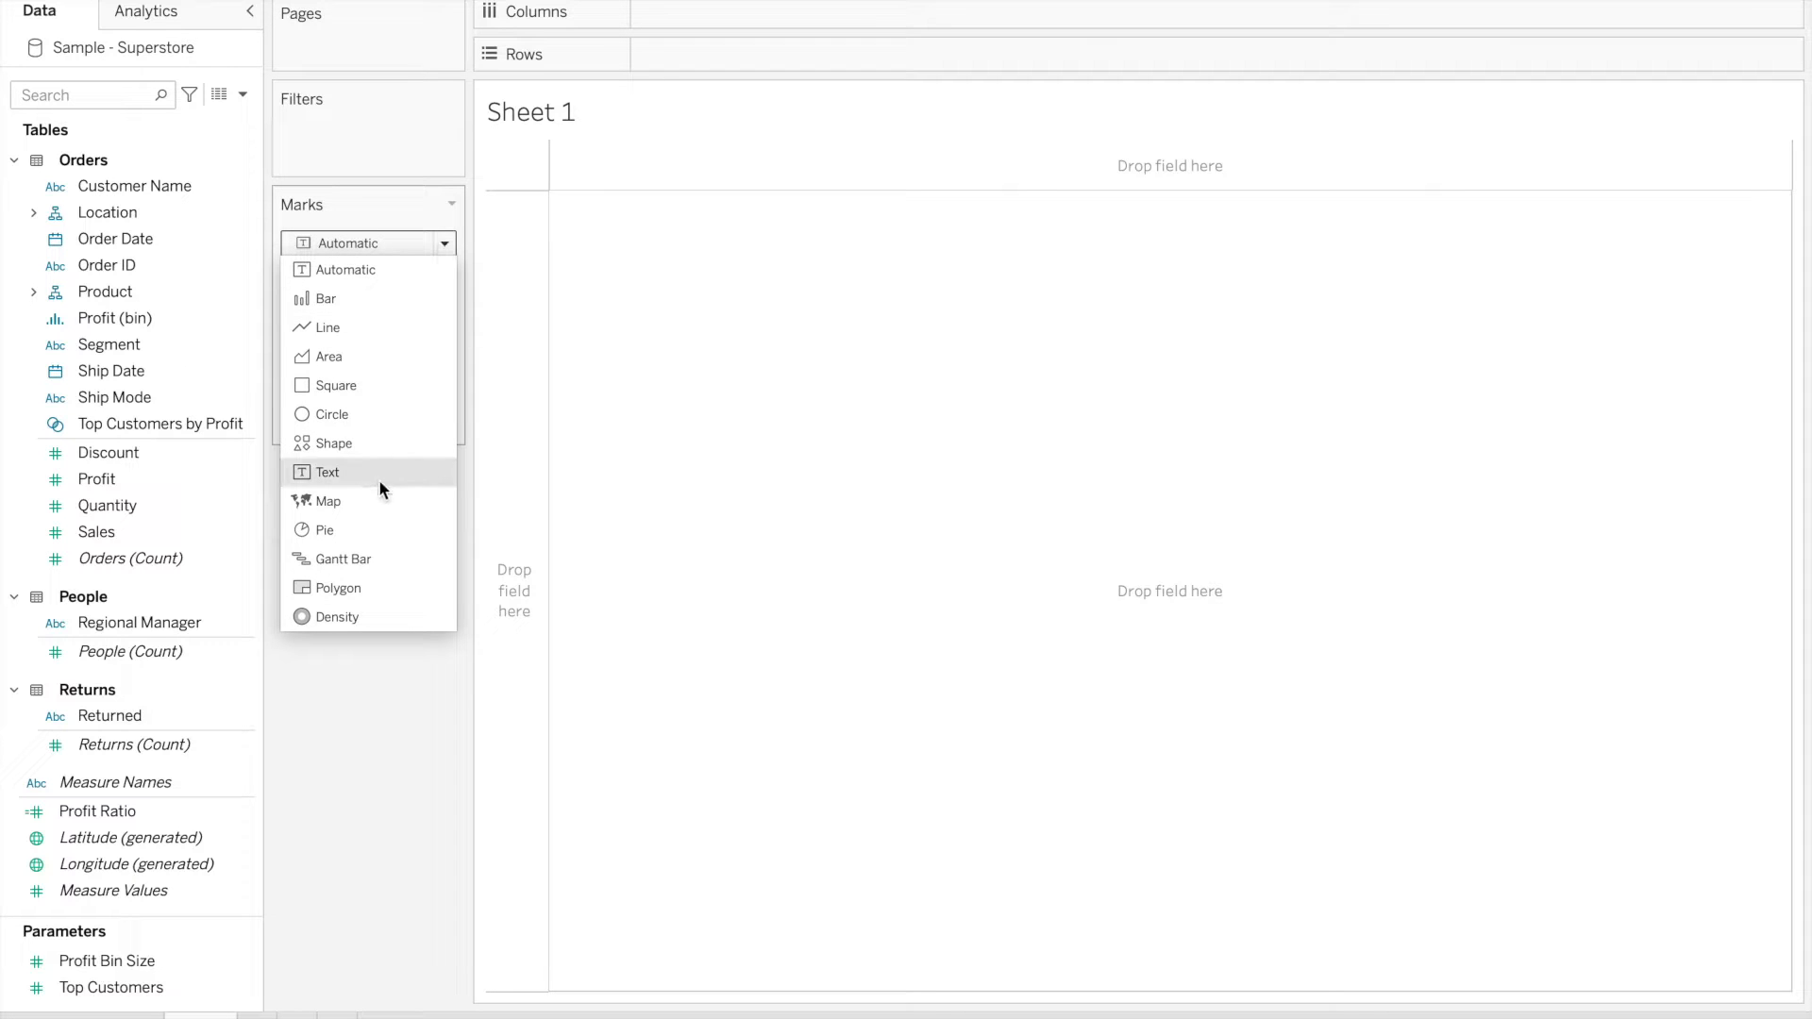
{"action": "left_click", "coordinate": [371, 529]}
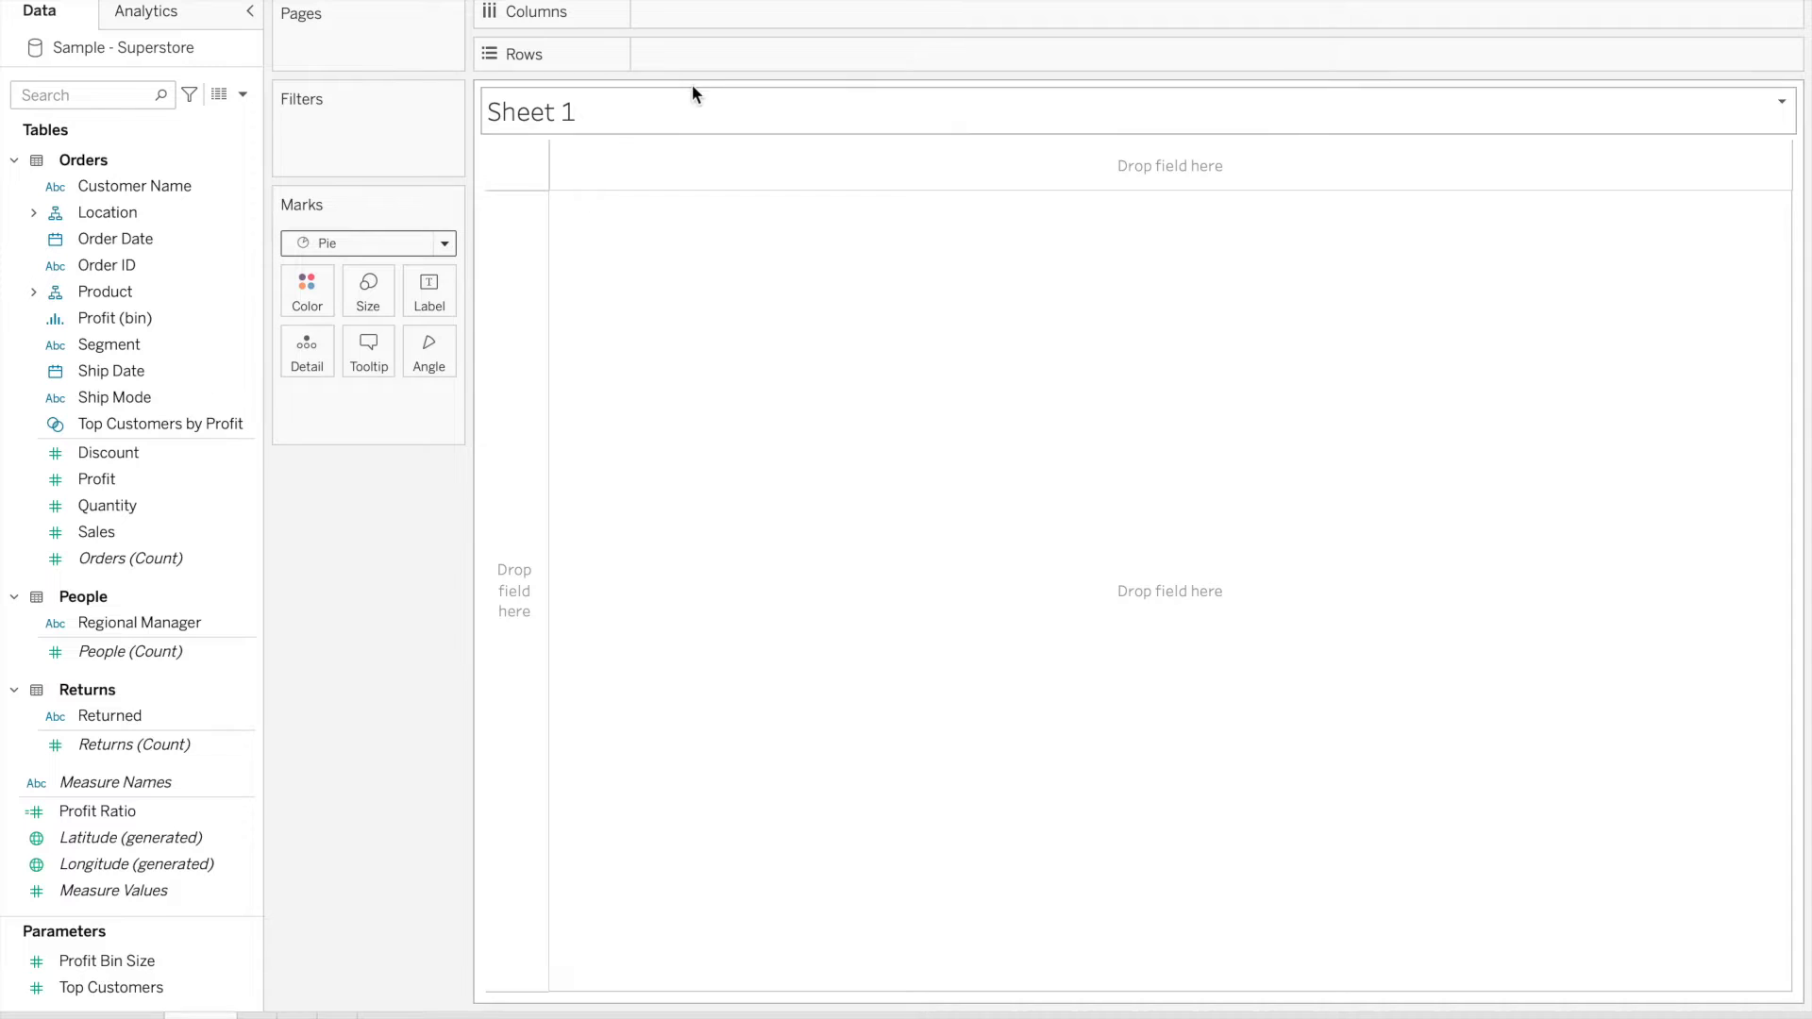
{"action": "left_click", "coordinate": [103, 241]}
{"action": "left_click", "coordinate": [46, 97]}
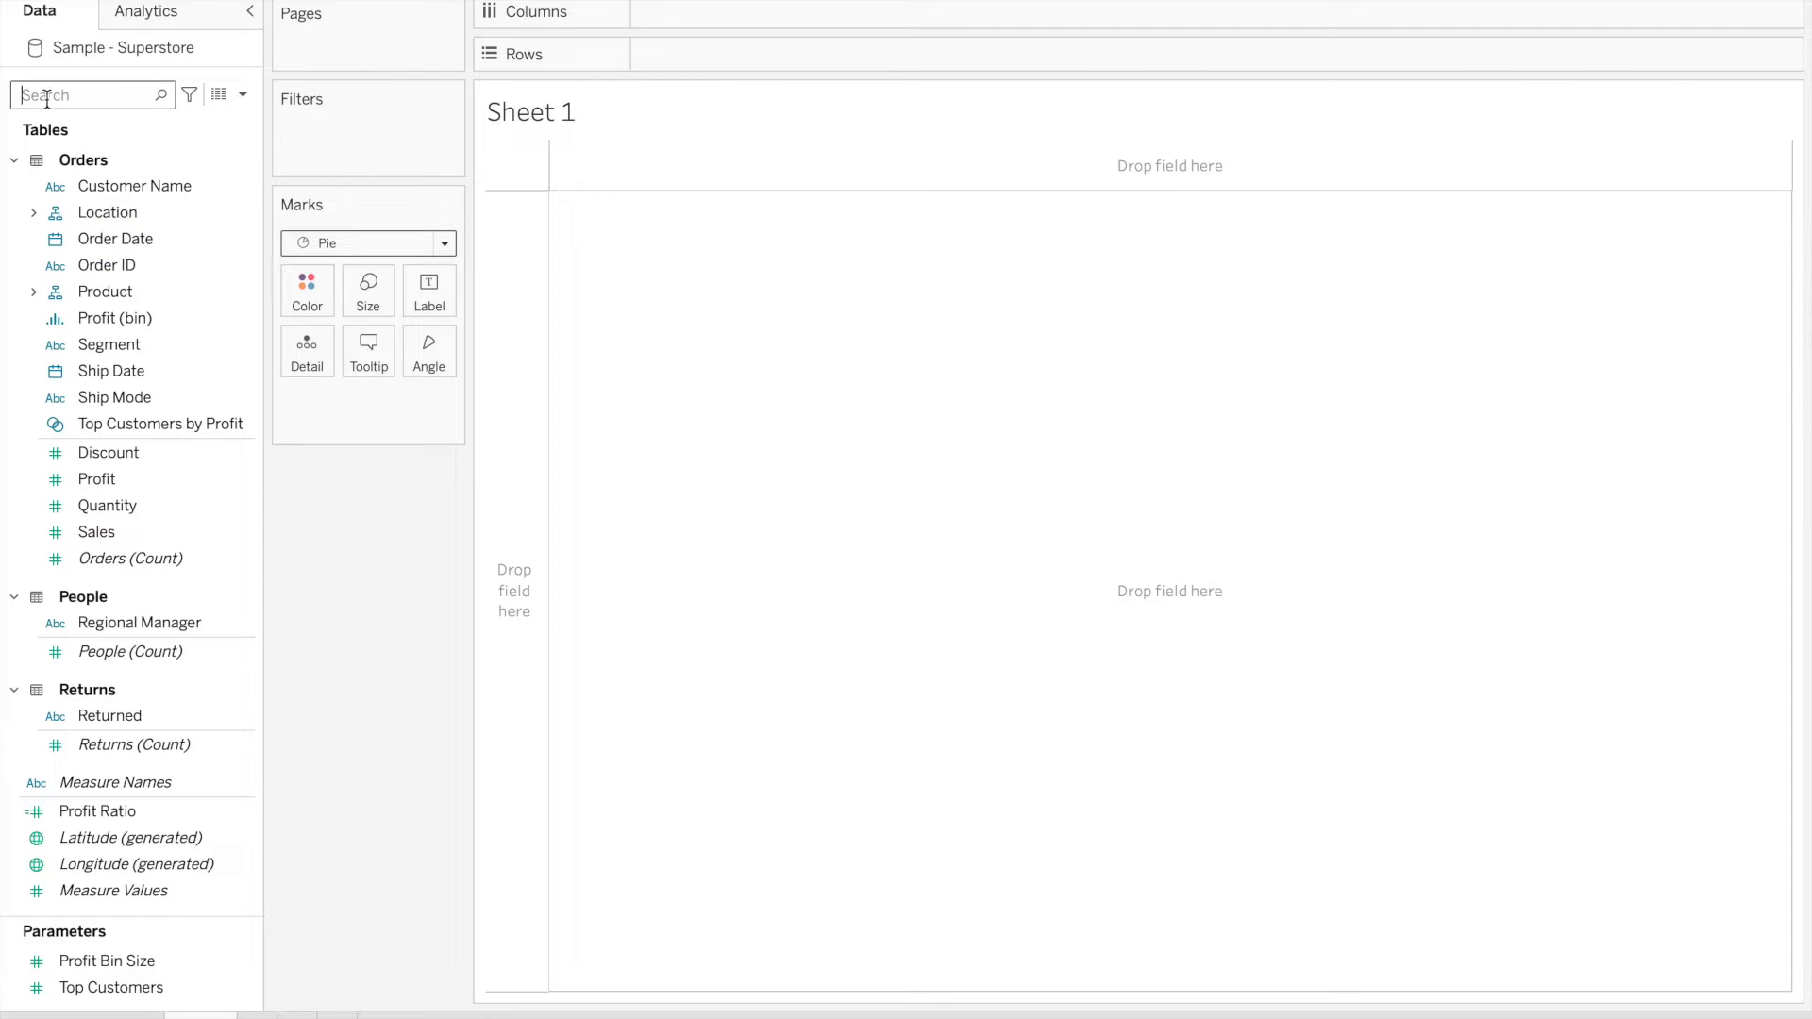
{"action": "type", "text": "cat"}
{"action": "left_click_drag", "start_coordinate": [167, 234], "coordinate": [315, 286]}
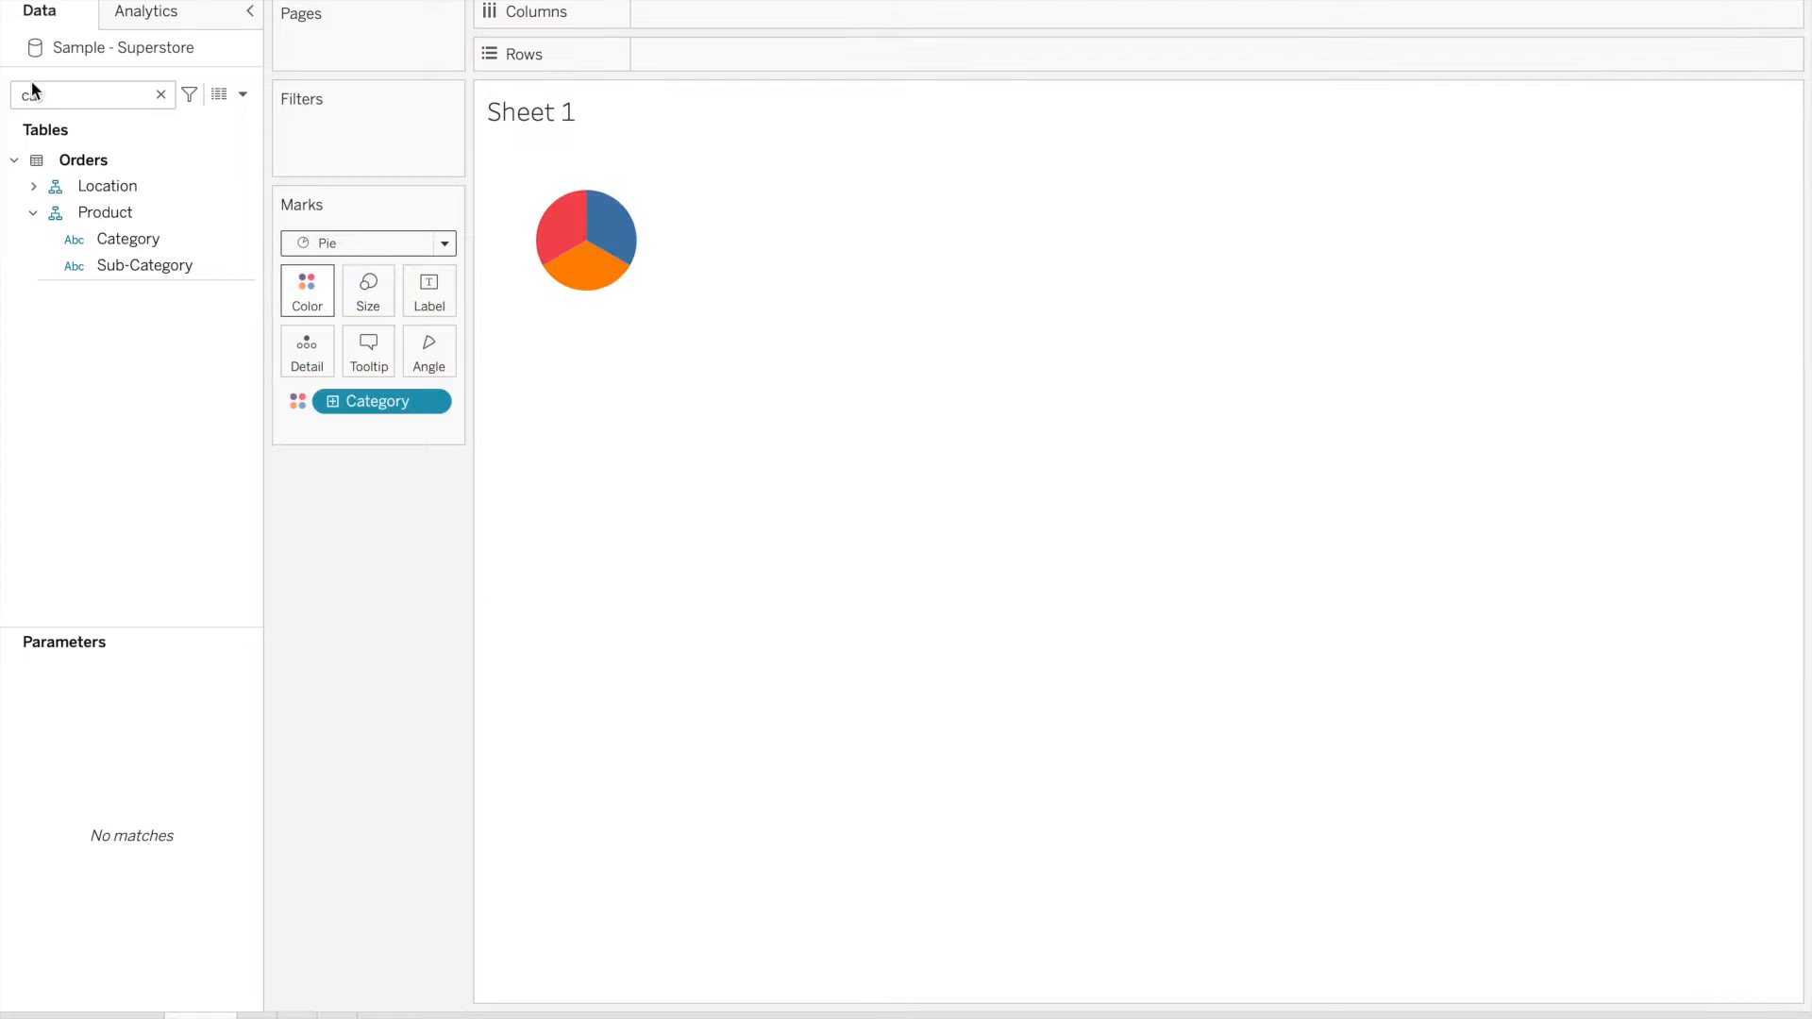
Find the Sales field by searching "sal" and assign it to the pie's slice angle
{"action": "left_click", "coordinate": [60, 98]}
{"action": "type", "text": "sal"}
{"action": "left_click_drag", "start_coordinate": [97, 201], "coordinate": [429, 347]}
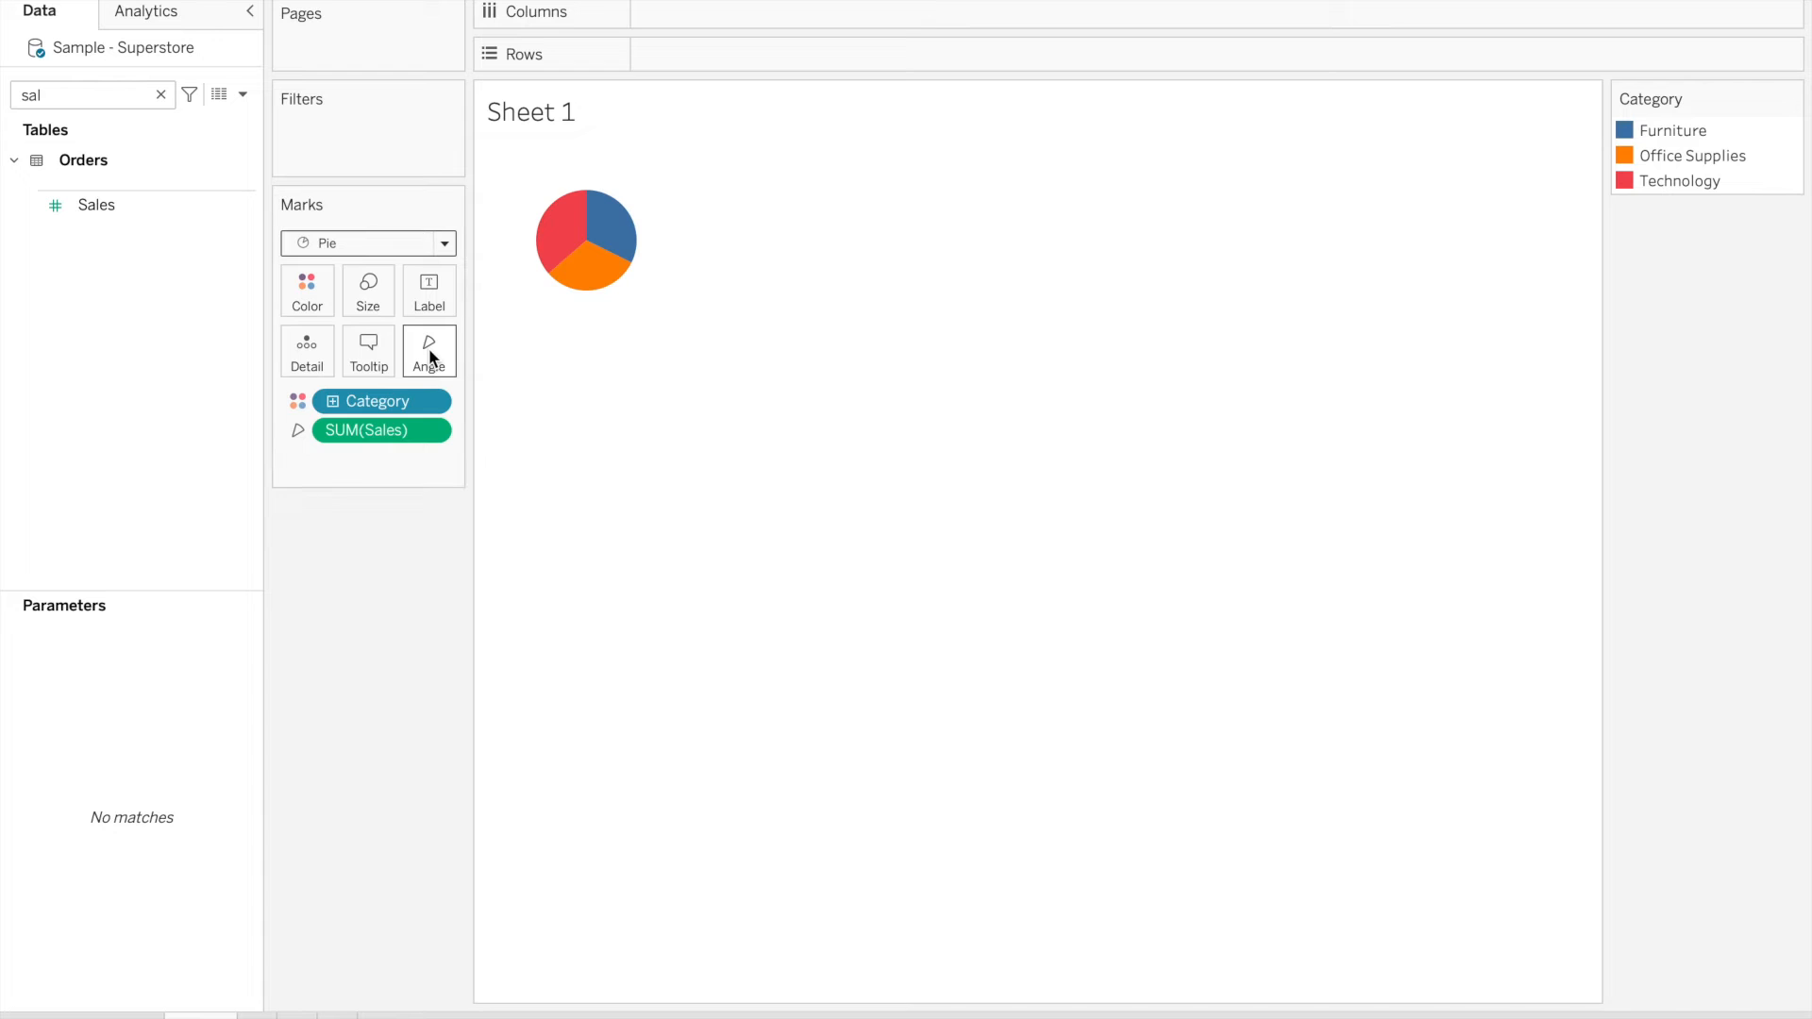
Add the ad hoc calculation MIN(0) to Rows as a placeholder axis for the pie
{"action": "double_click", "coordinate": [679, 59]}
{"action": "type", "text": "min"}
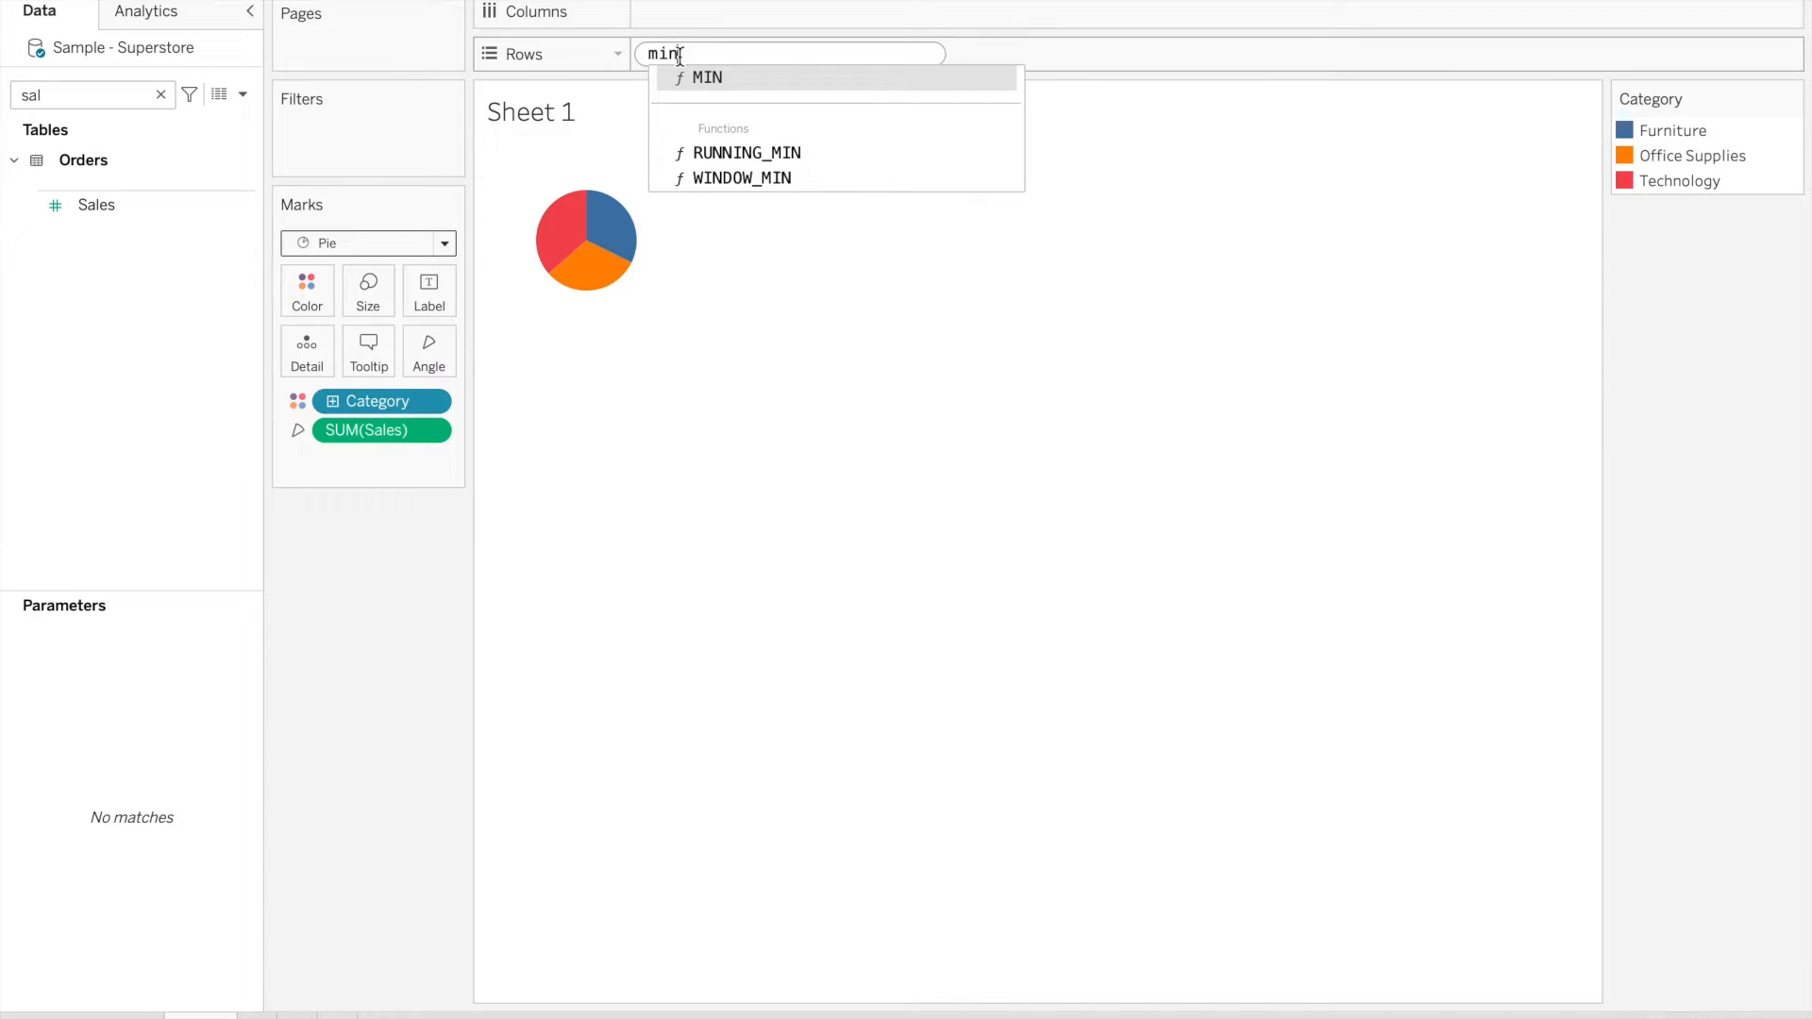
{"action": "key", "text": "Return"}
{"action": "type", "text": "0"}
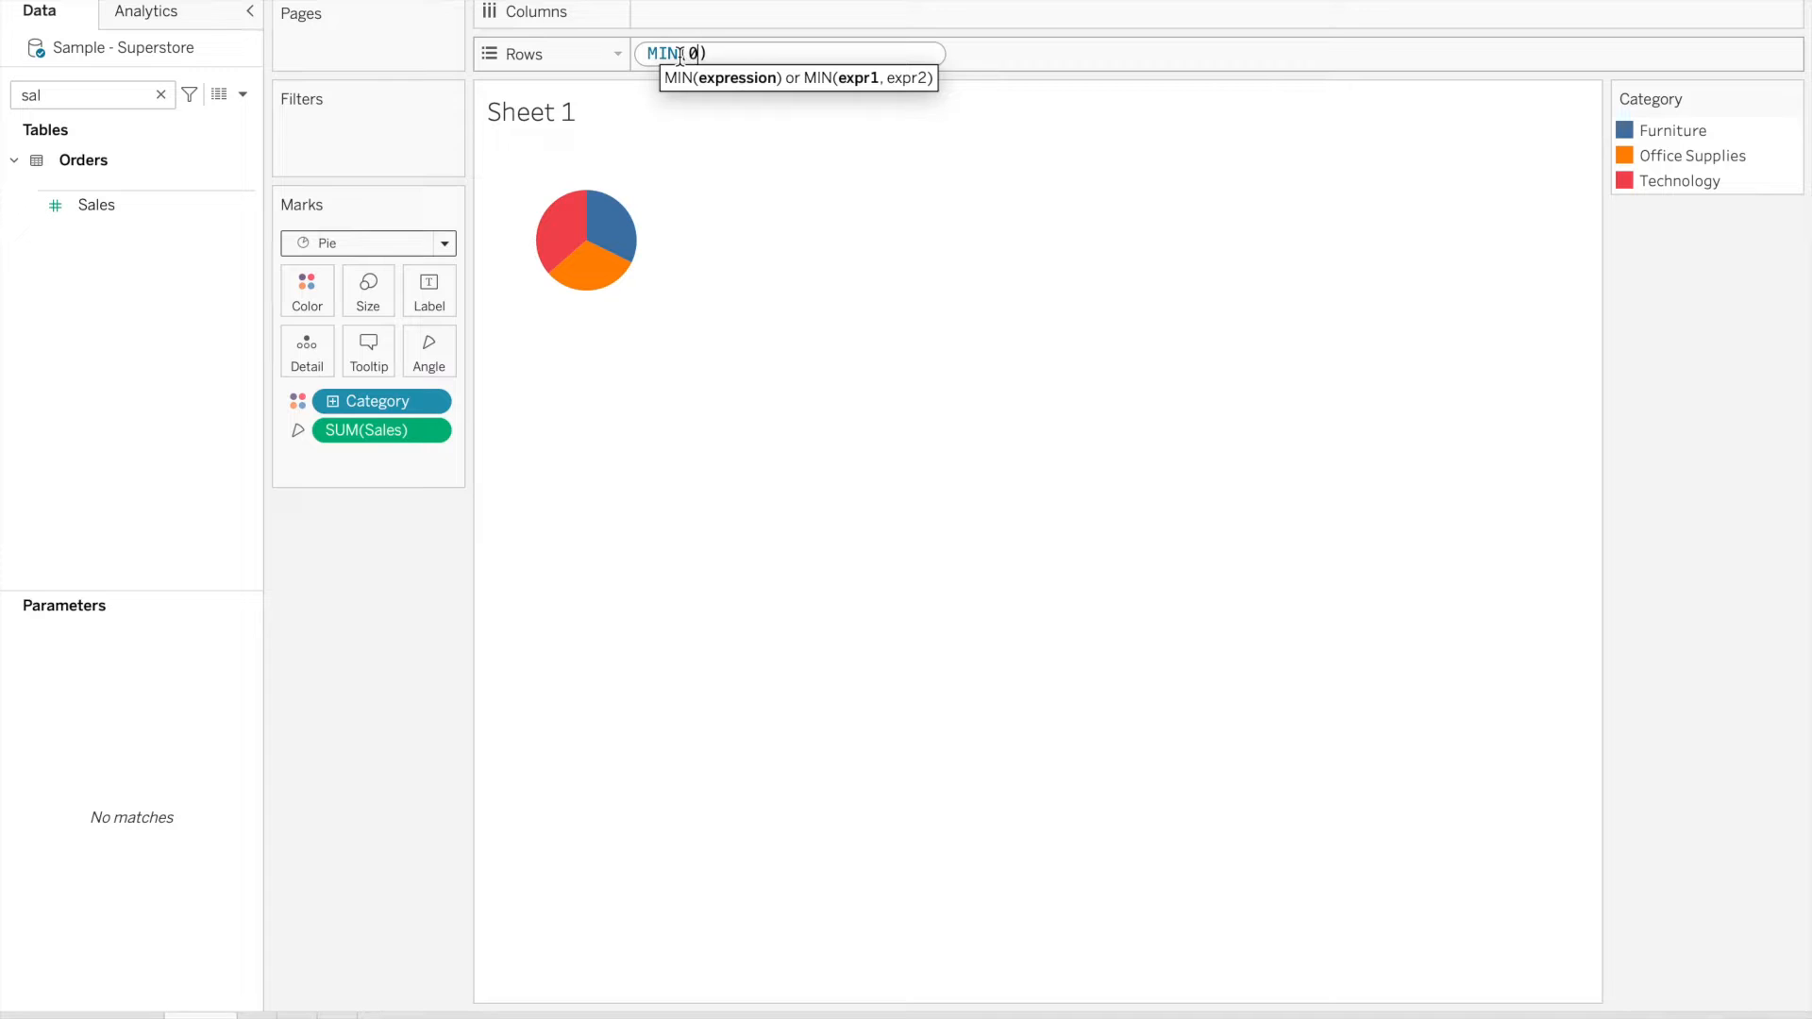
{"action": "key", "text": "Return"}
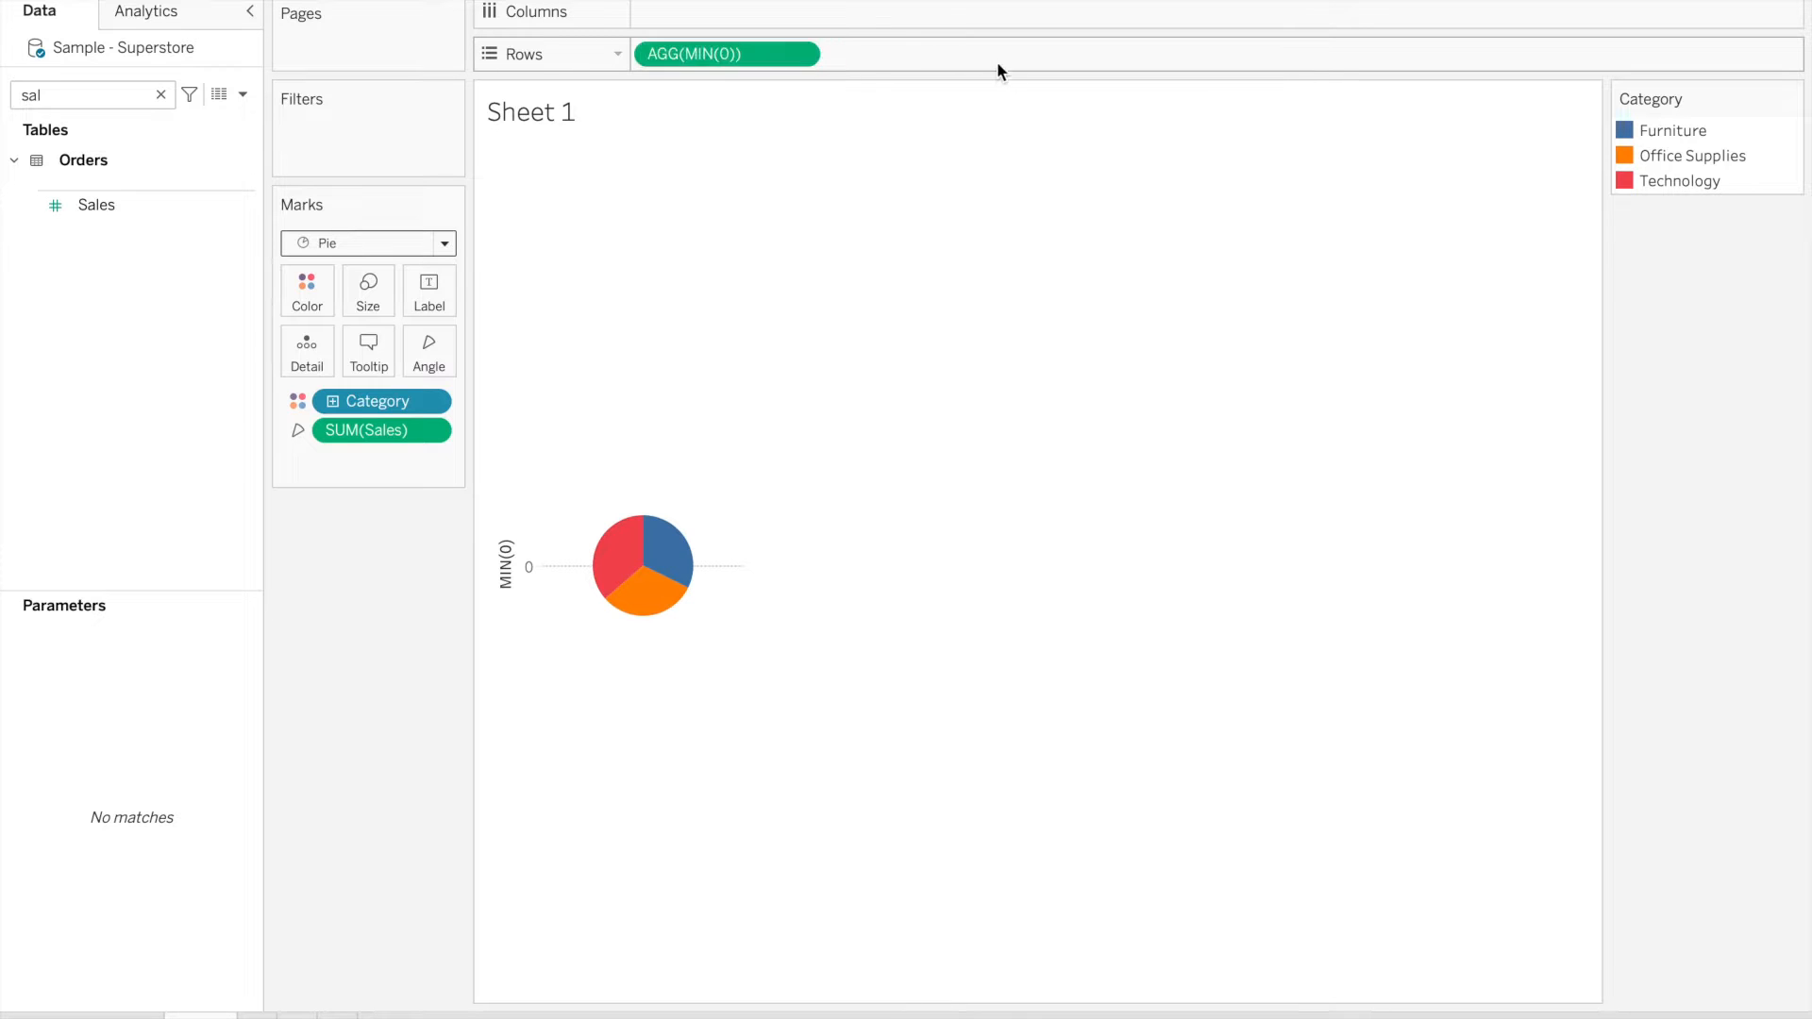
Add a second MIN(0) calculation to Rows beside the first one to duplicate the pie
{"action": "double_click", "coordinate": [944, 57]}
{"action": "type", "text": "min"}
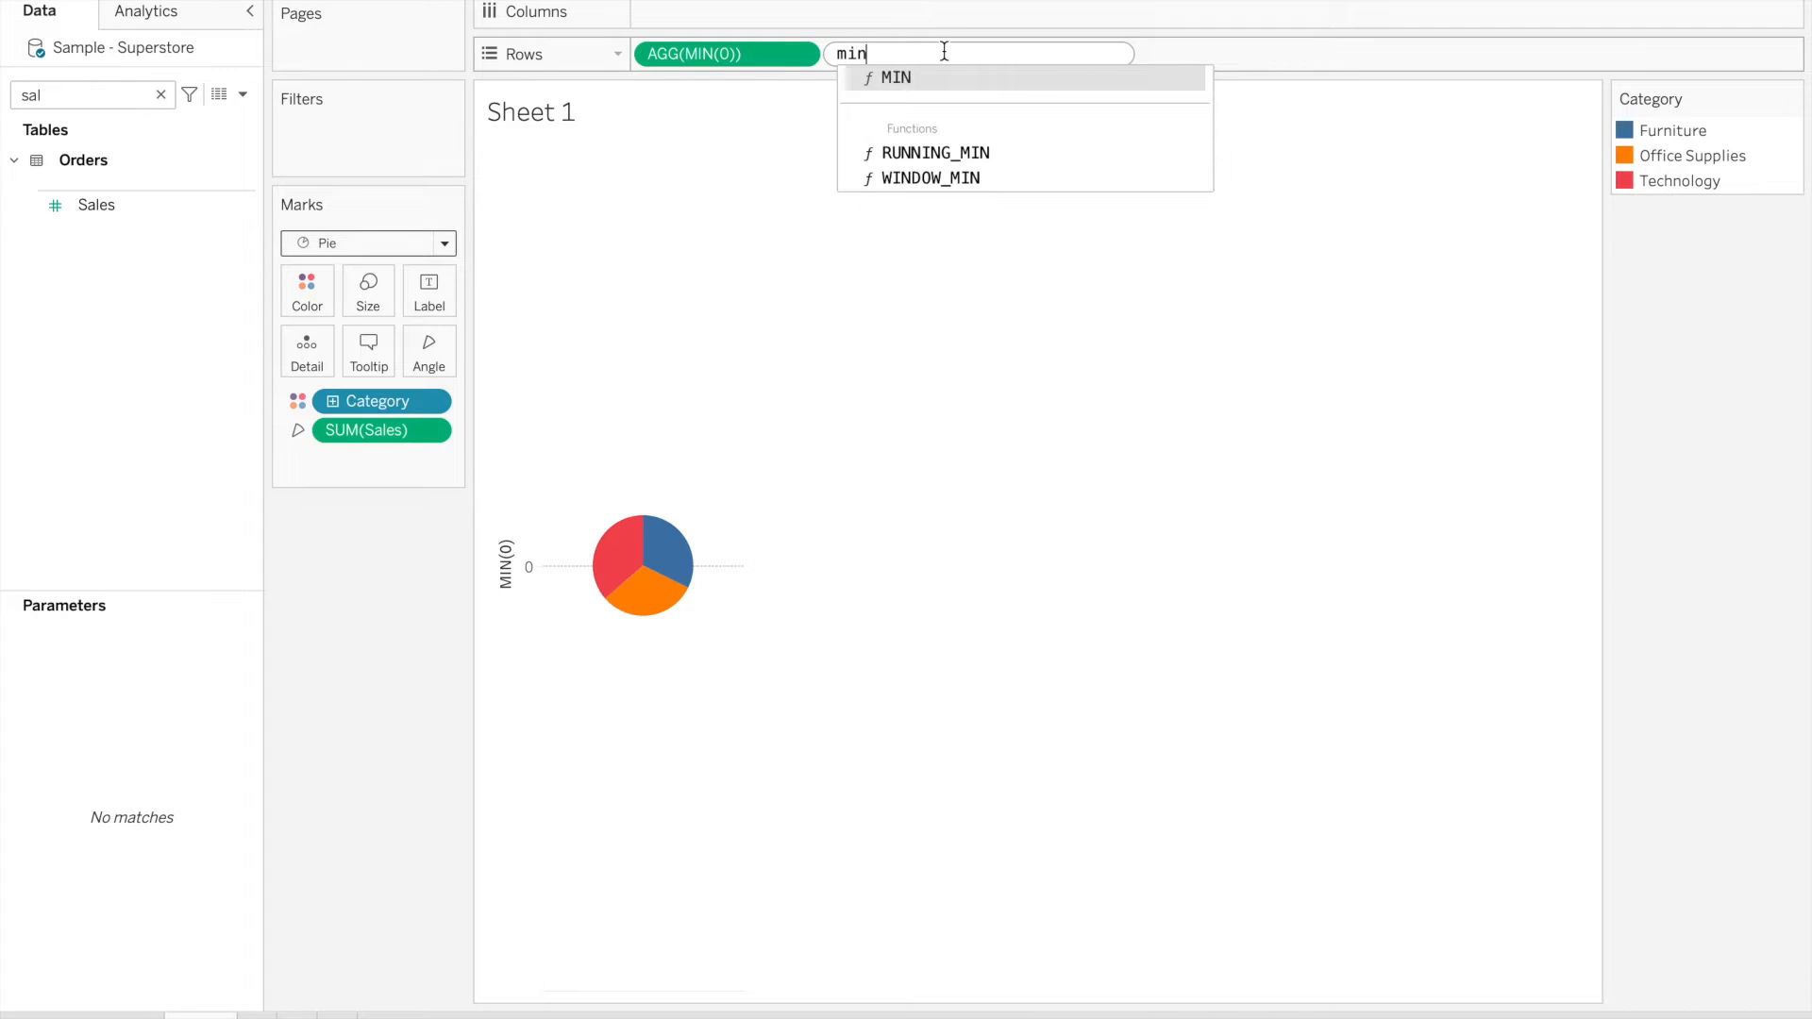
{"action": "key", "text": "Return"}
{"action": "type", "text": "0"}
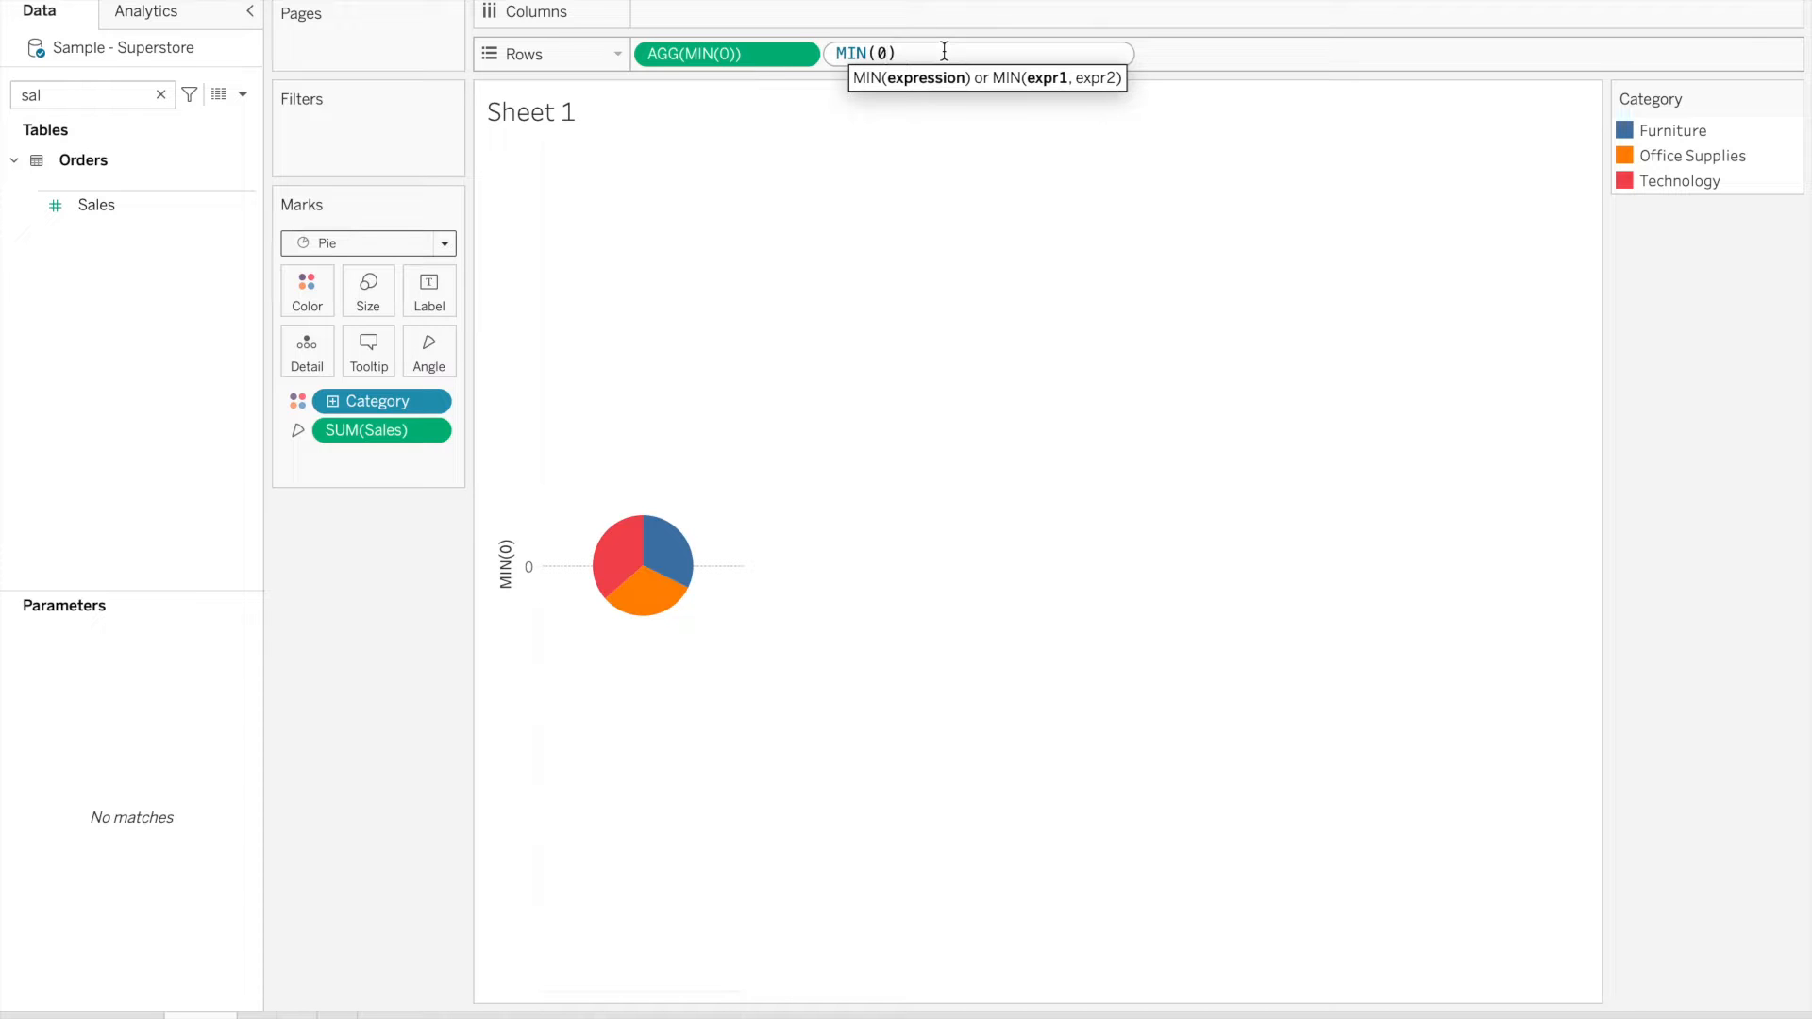
{"action": "left_click", "coordinate": [1270, 49]}
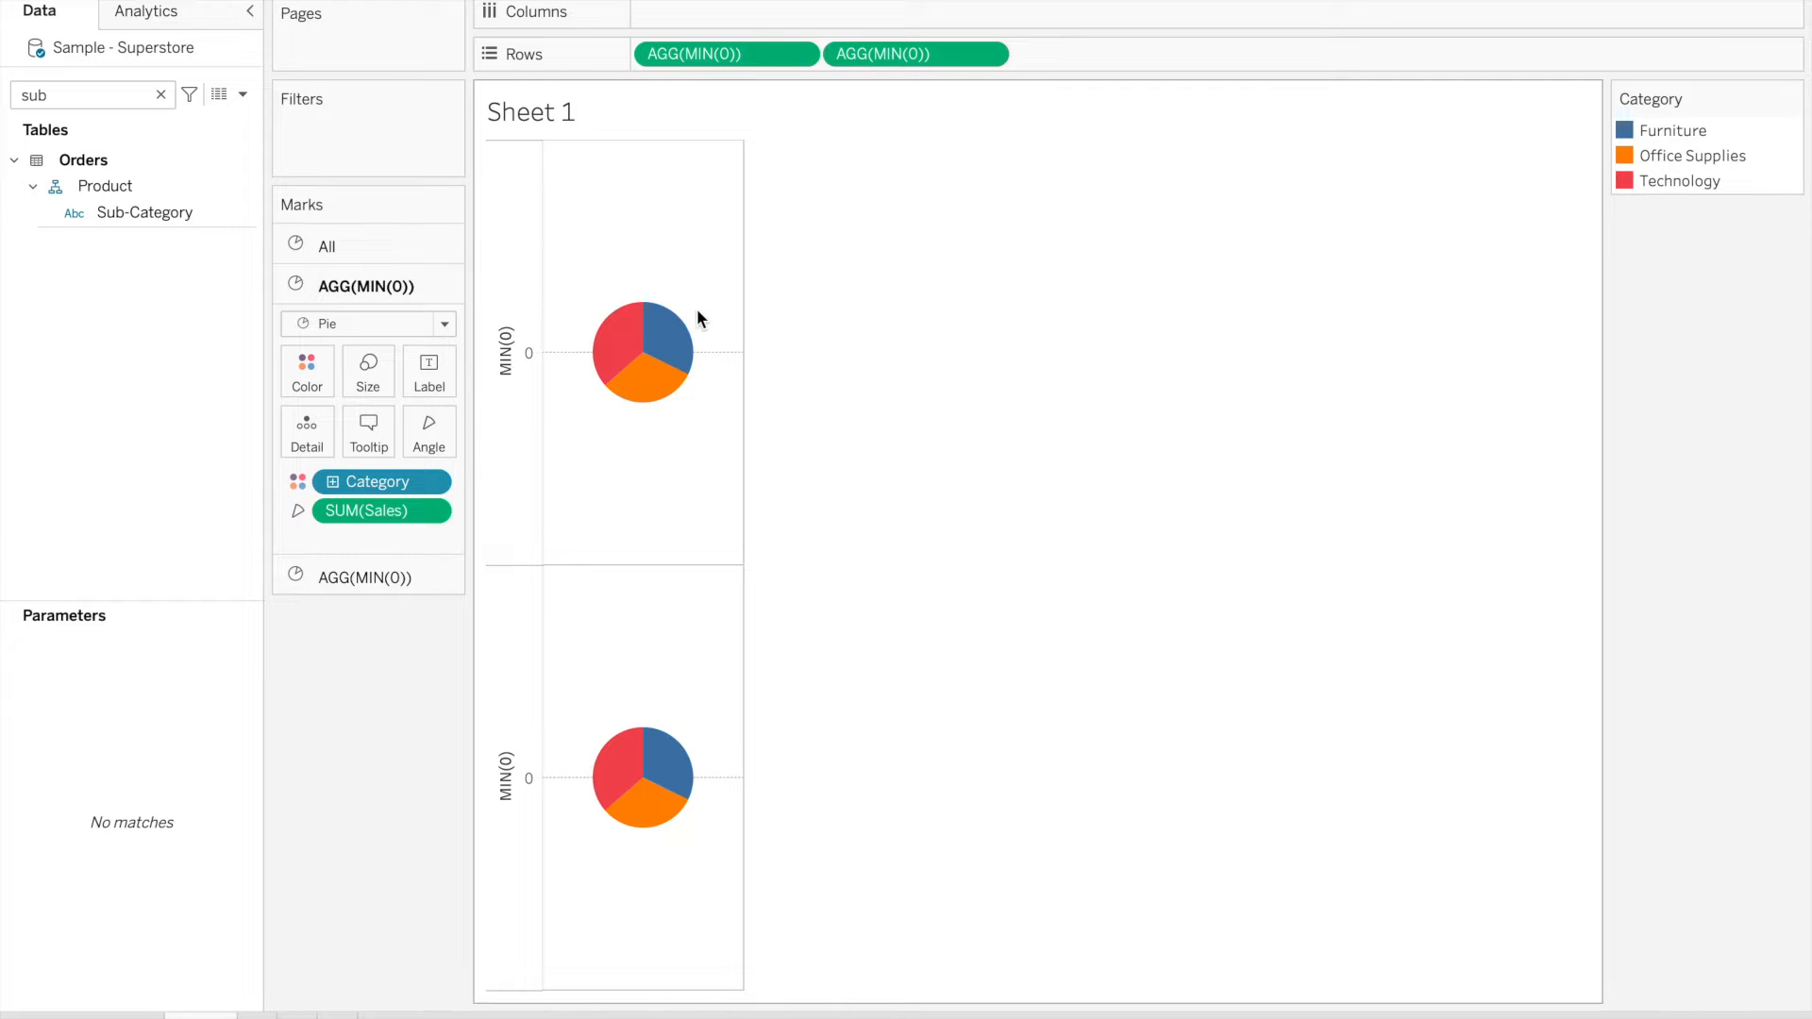
Add Sub-Category to the first MIN(0) pie's marks and use it as a second colour field alongside Category
{"action": "mouse_move", "coordinate": [673, 352]}
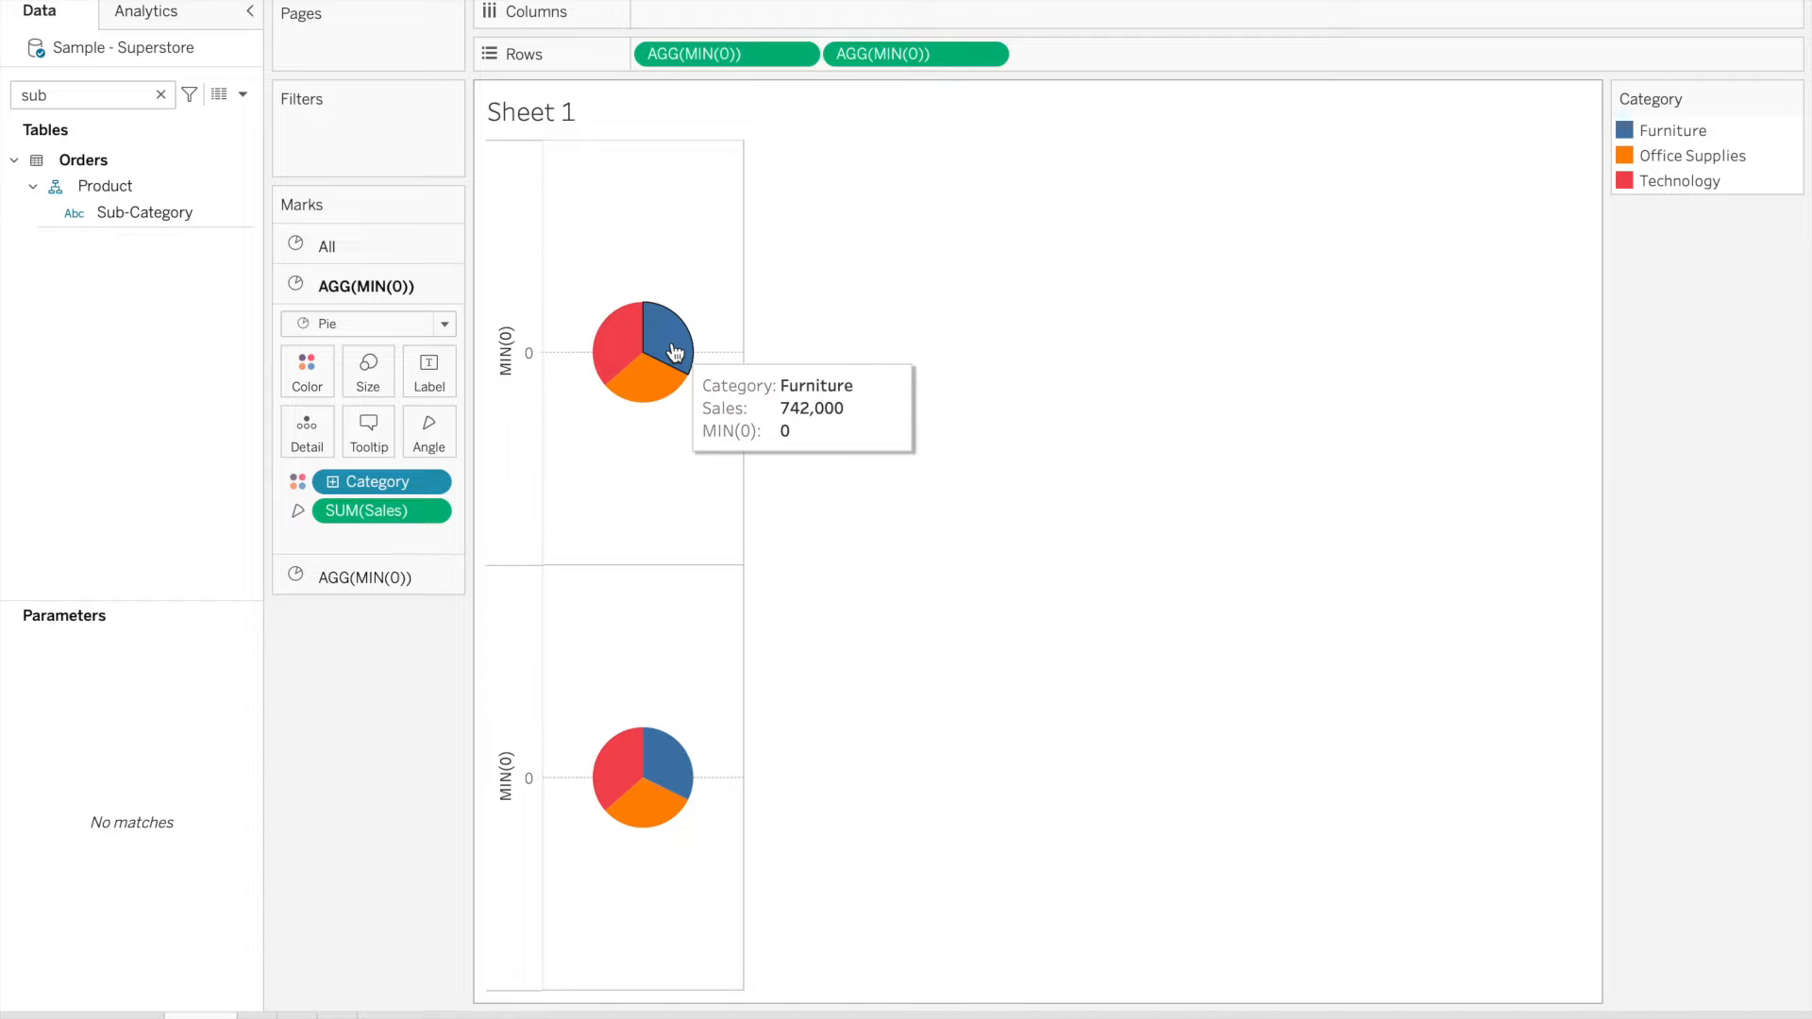
{"action": "mouse_move", "coordinate": [680, 771]}
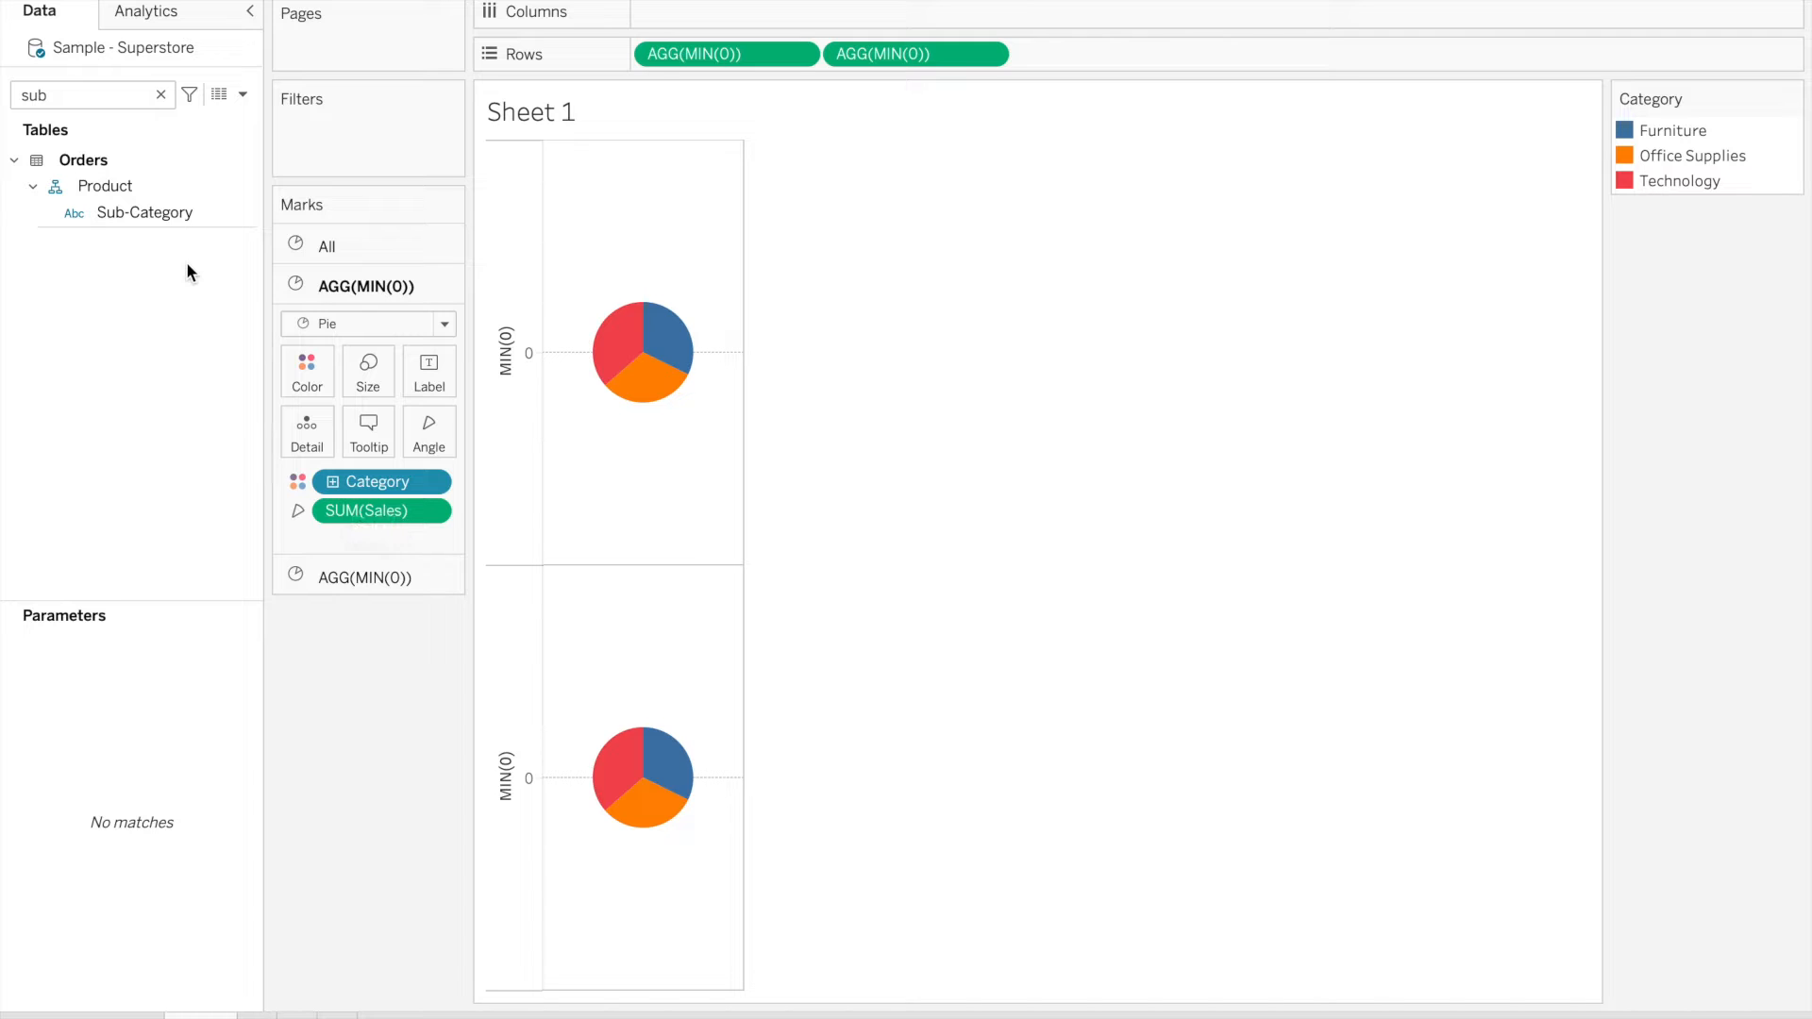
{"action": "left_click", "coordinate": [140, 219]}
{"action": "left_click", "coordinate": [138, 212]}
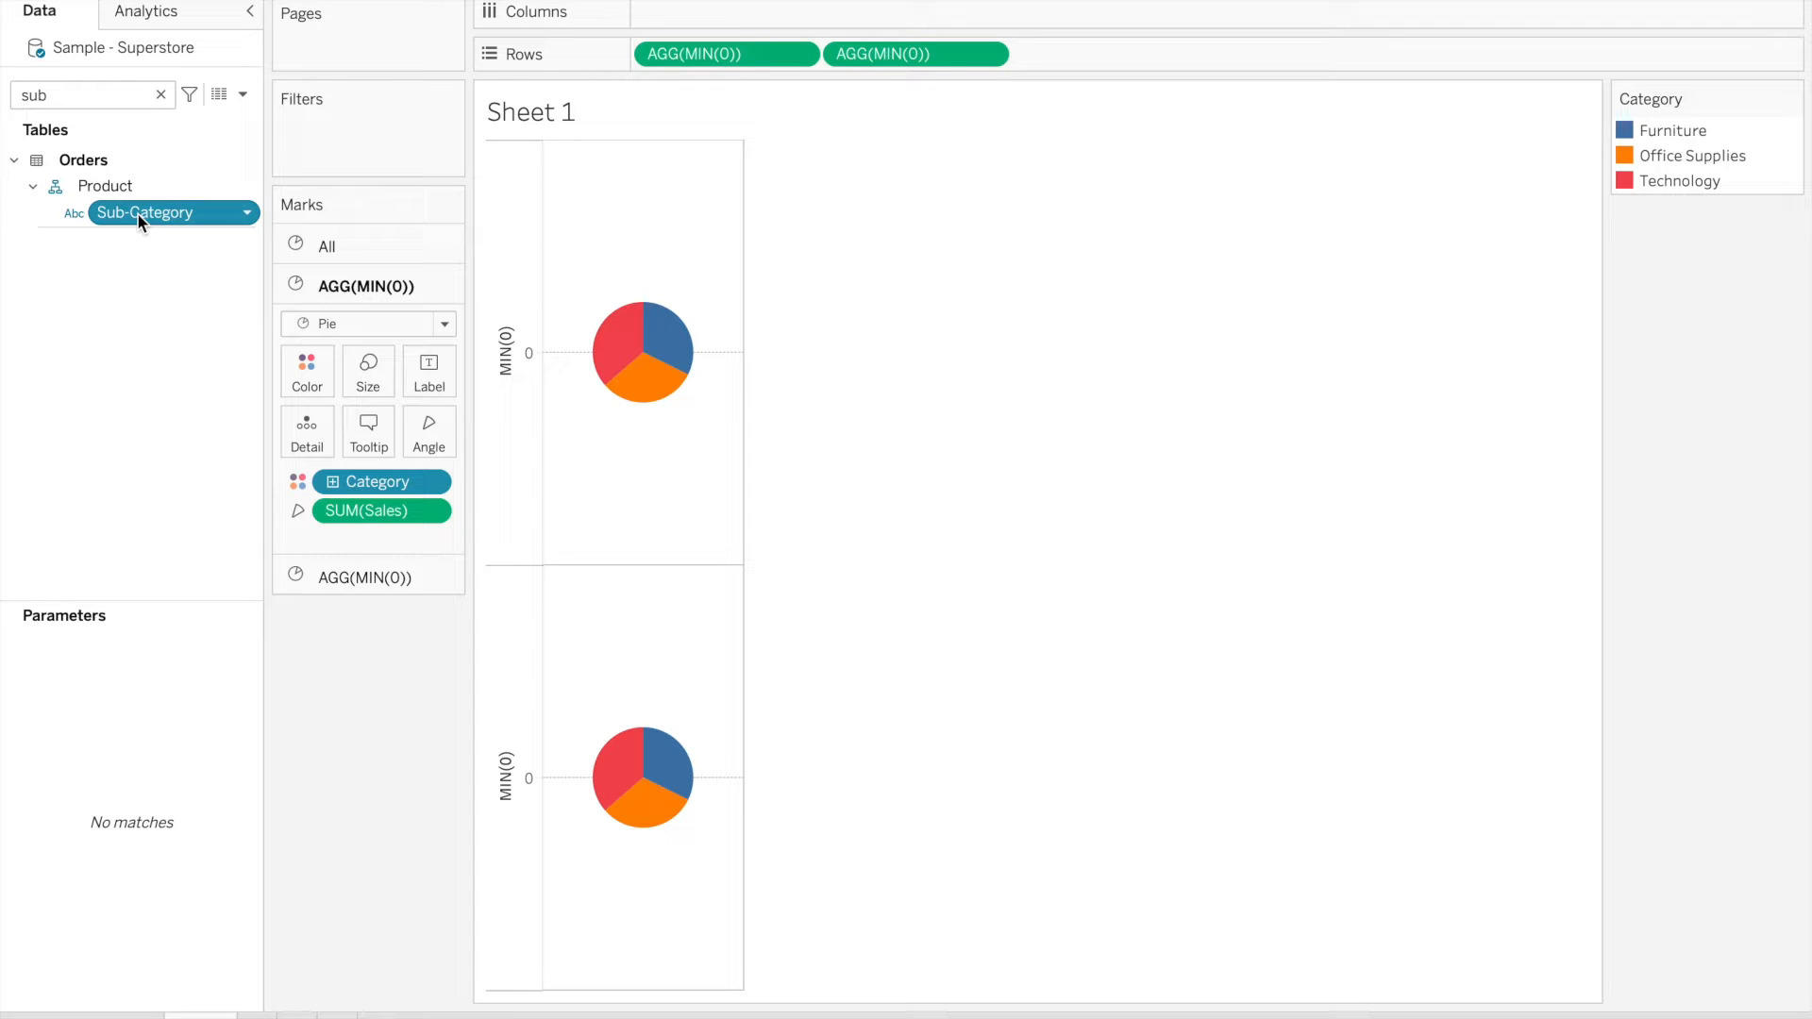
{"action": "left_click_drag", "start_coordinate": [137, 213], "coordinate": [296, 434]}
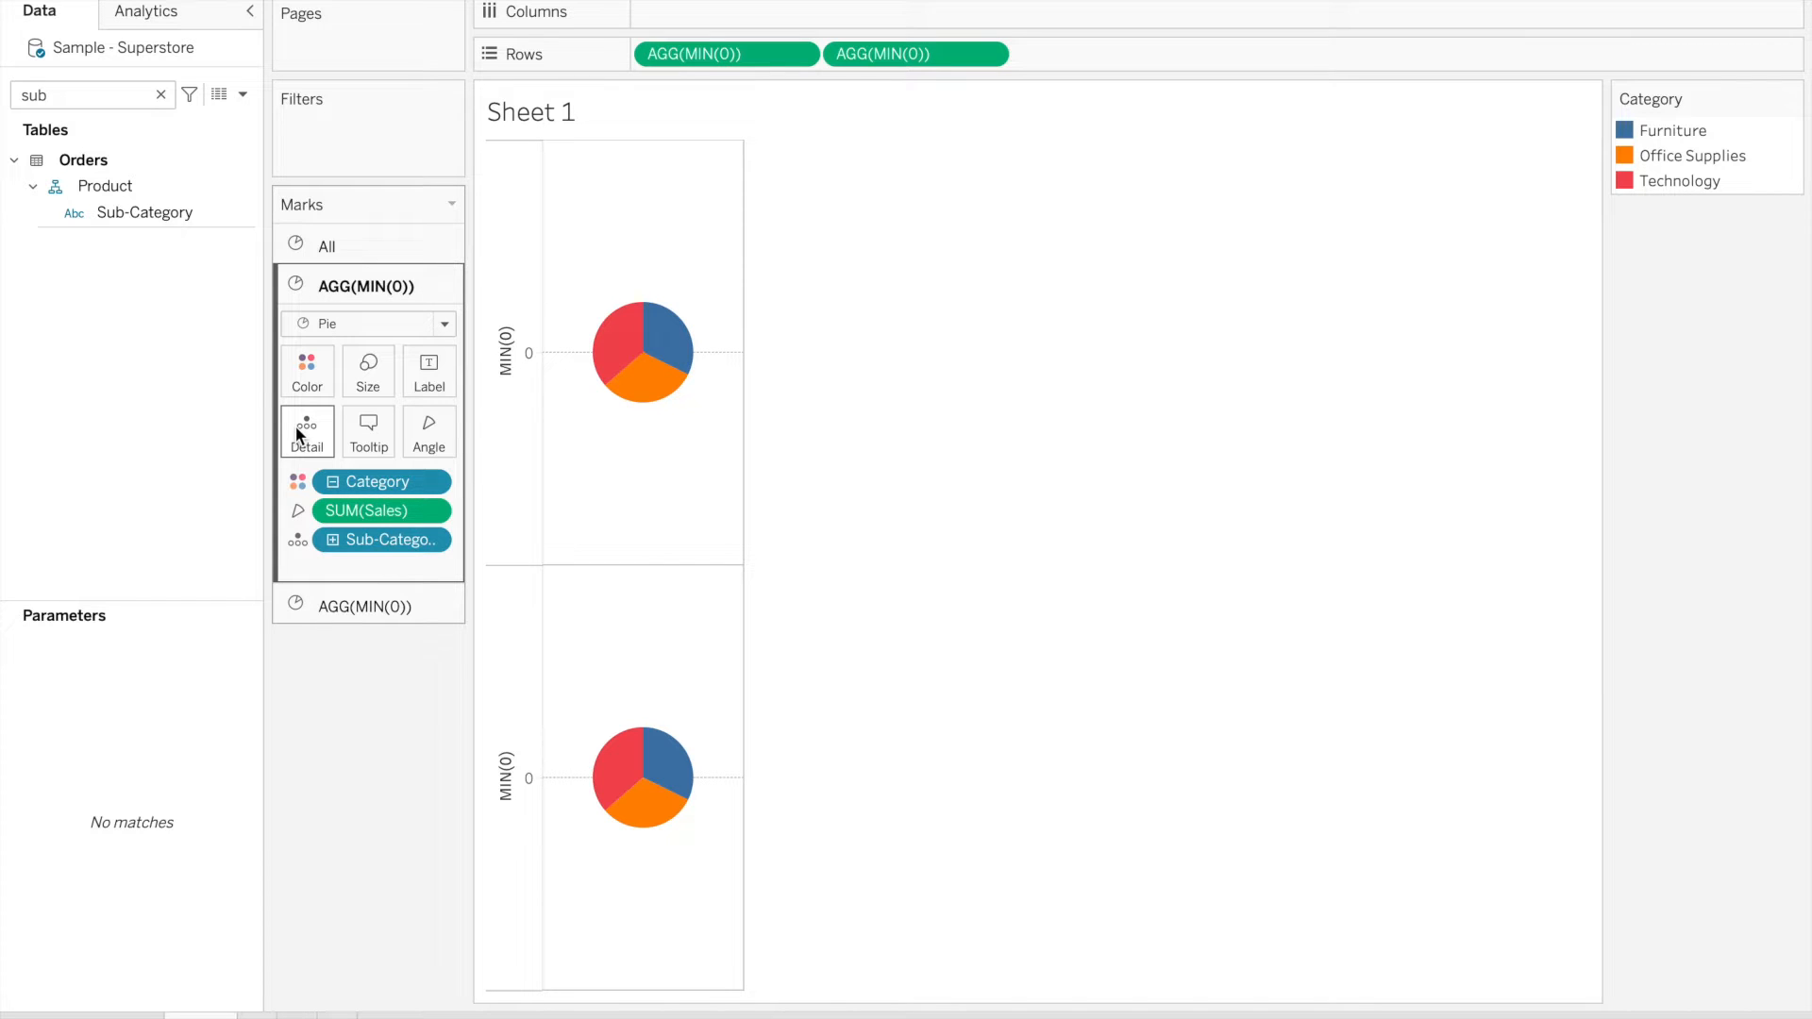
{"action": "left_click", "coordinate": [298, 543]}
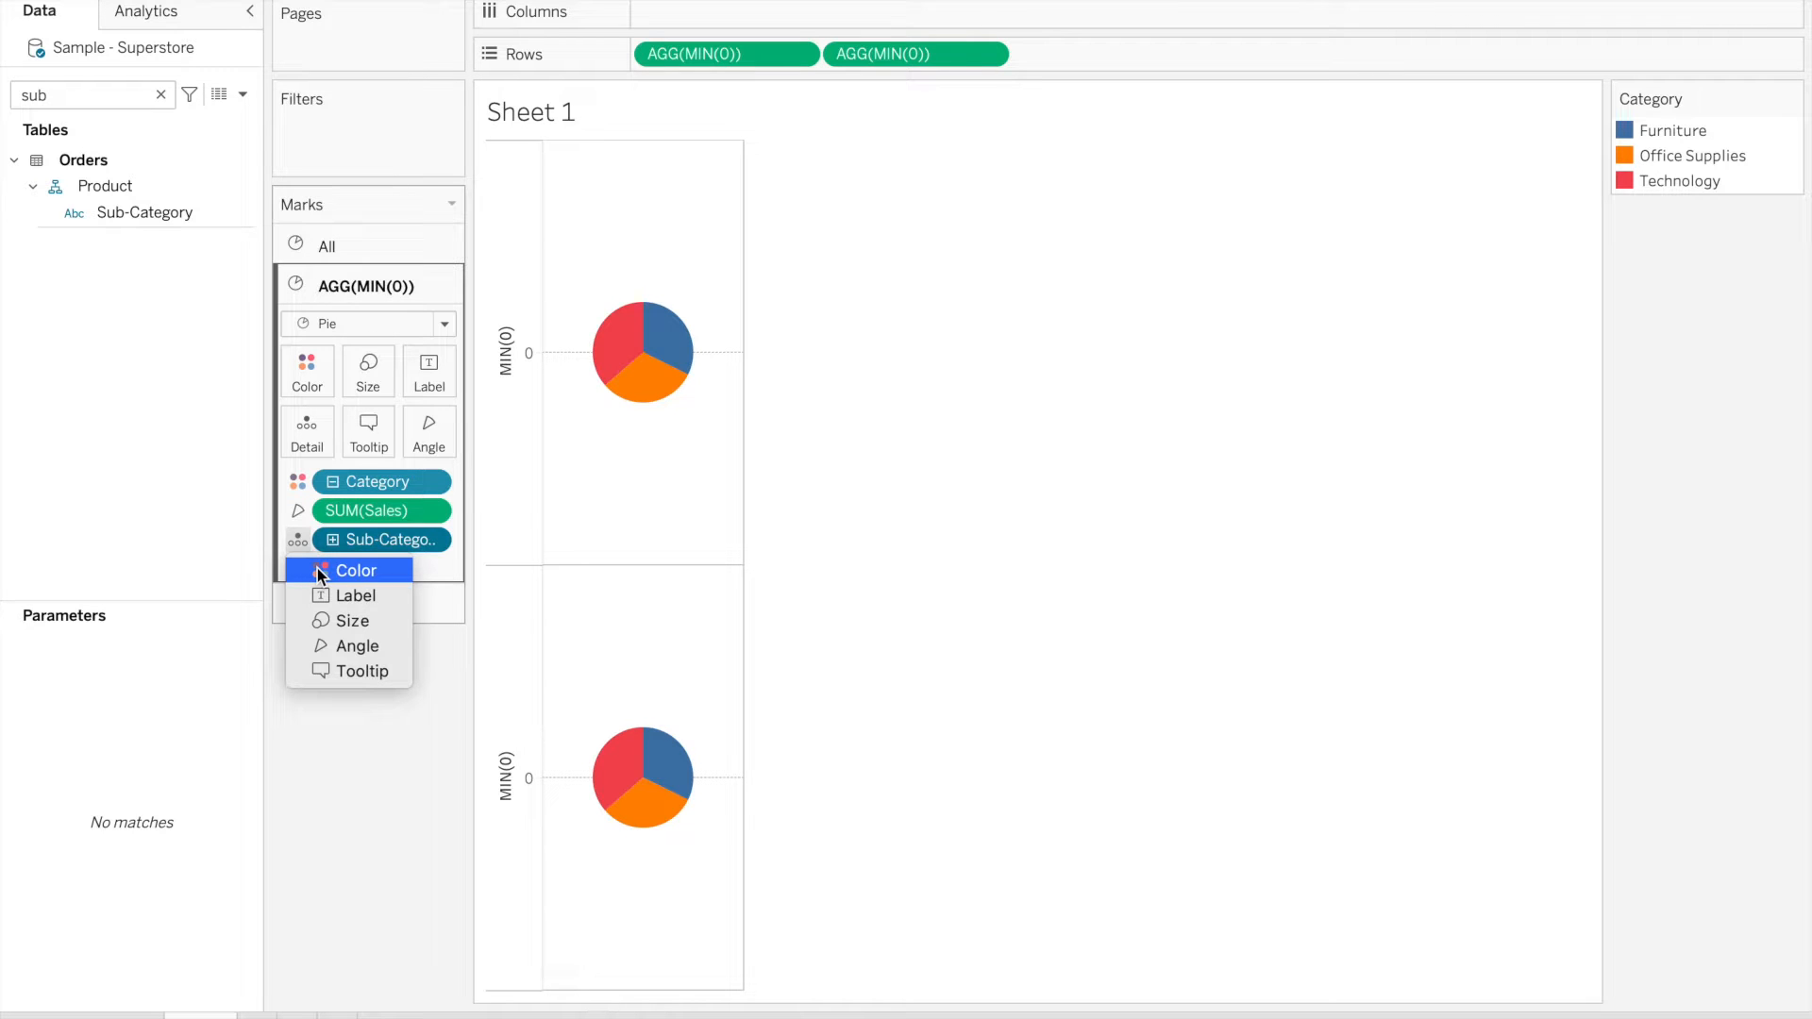
{"action": "left_click", "coordinate": [317, 570]}
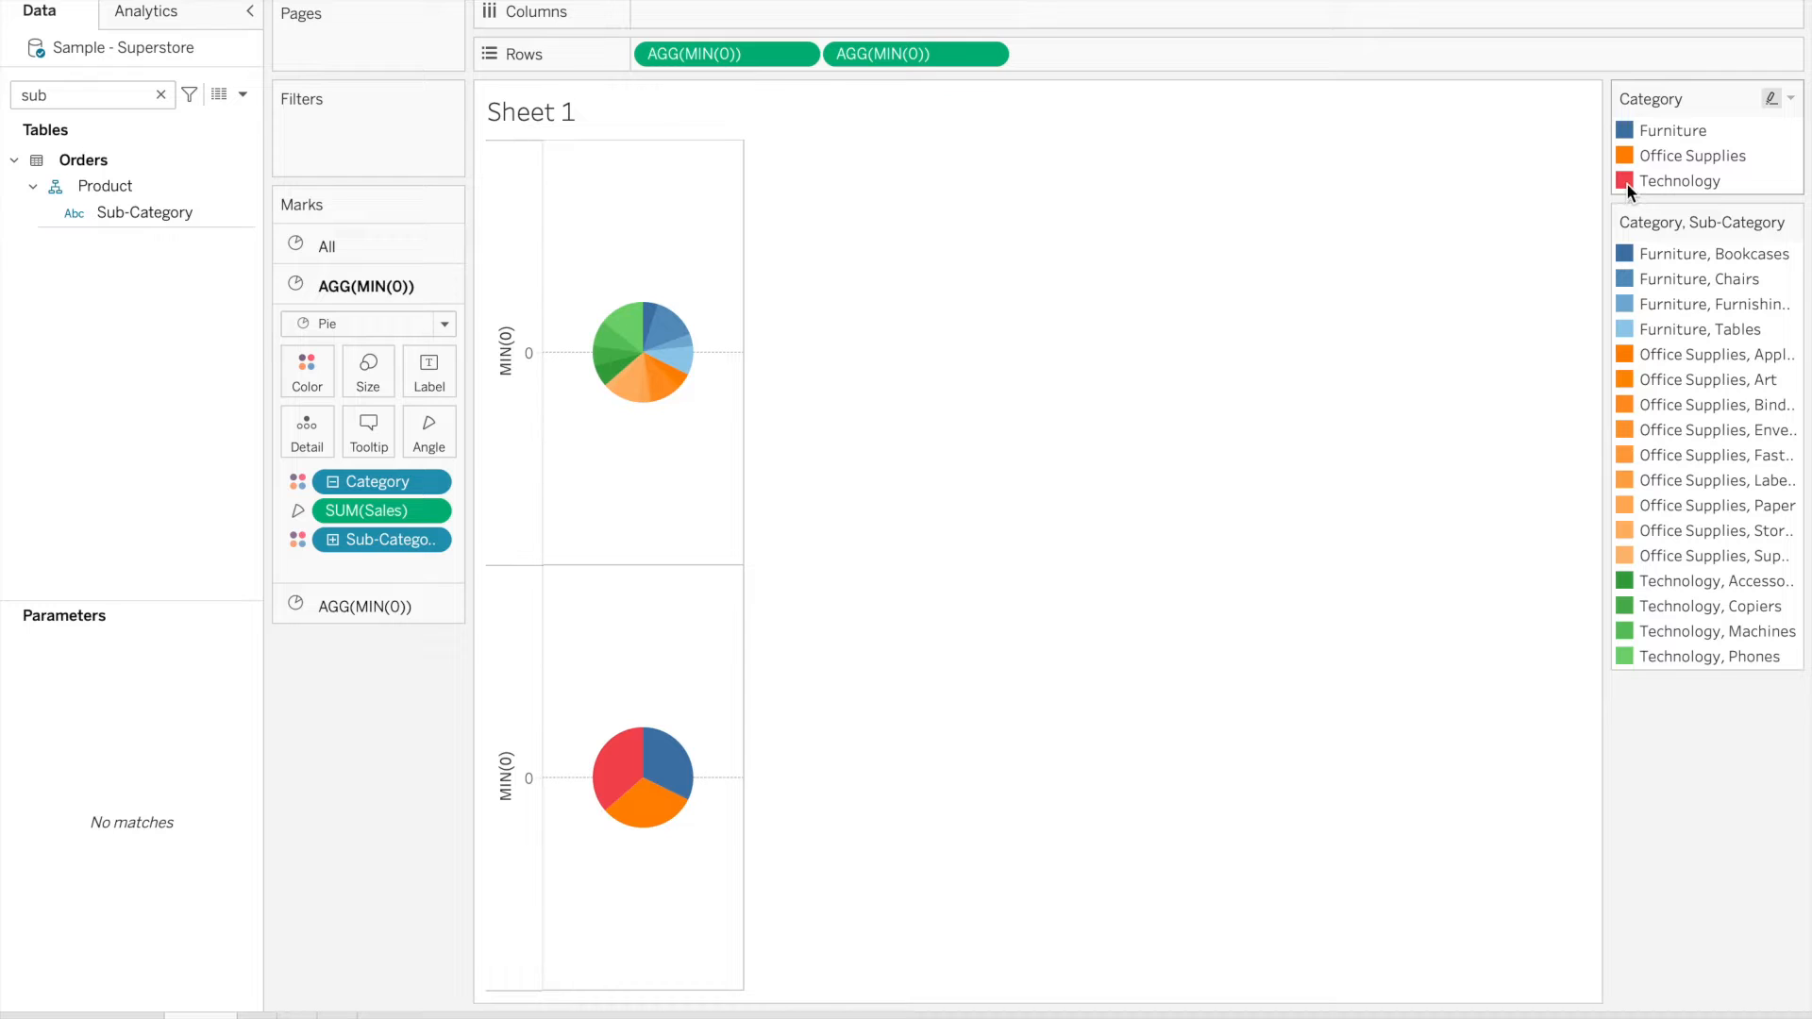
Change the Technology colour to green for the second MIN(0) pie, using the Automatic palette
{"action": "left_click", "coordinate": [364, 607]}
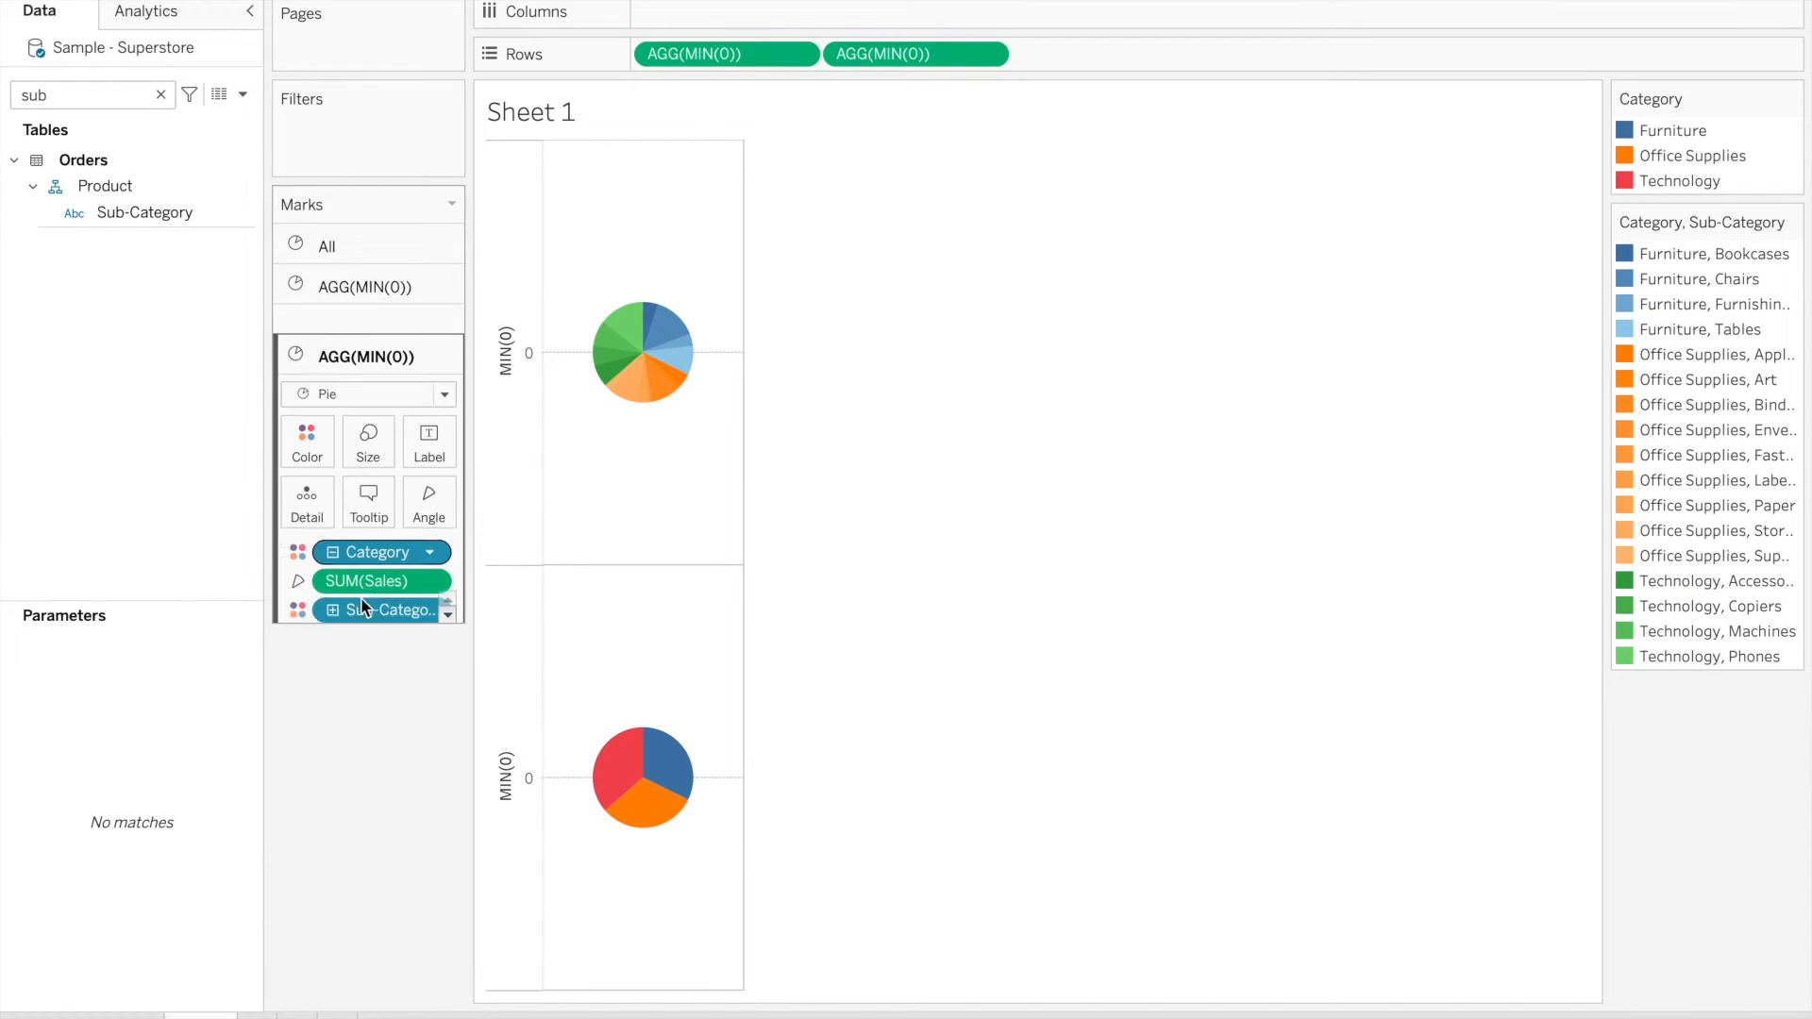
{"action": "left_click", "coordinate": [306, 412]}
{"action": "left_click", "coordinate": [394, 495]}
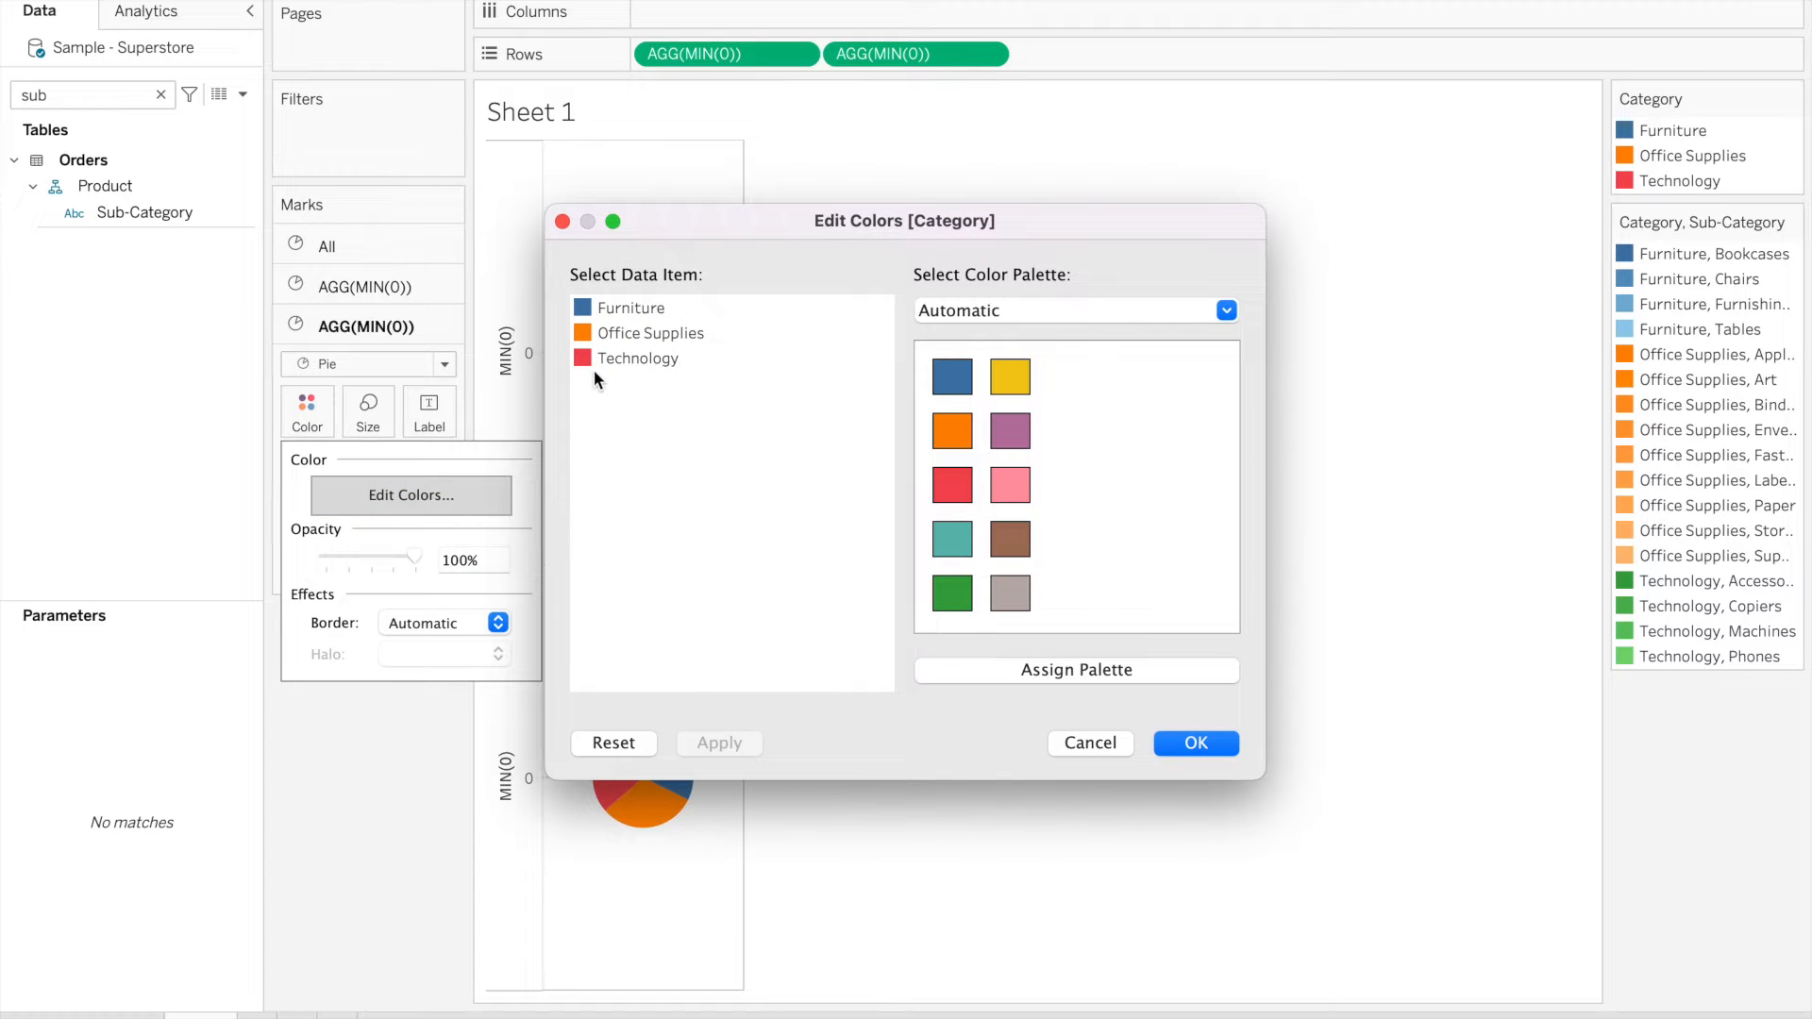
{"action": "left_click", "coordinate": [585, 359]}
{"action": "left_click", "coordinate": [953, 595]}
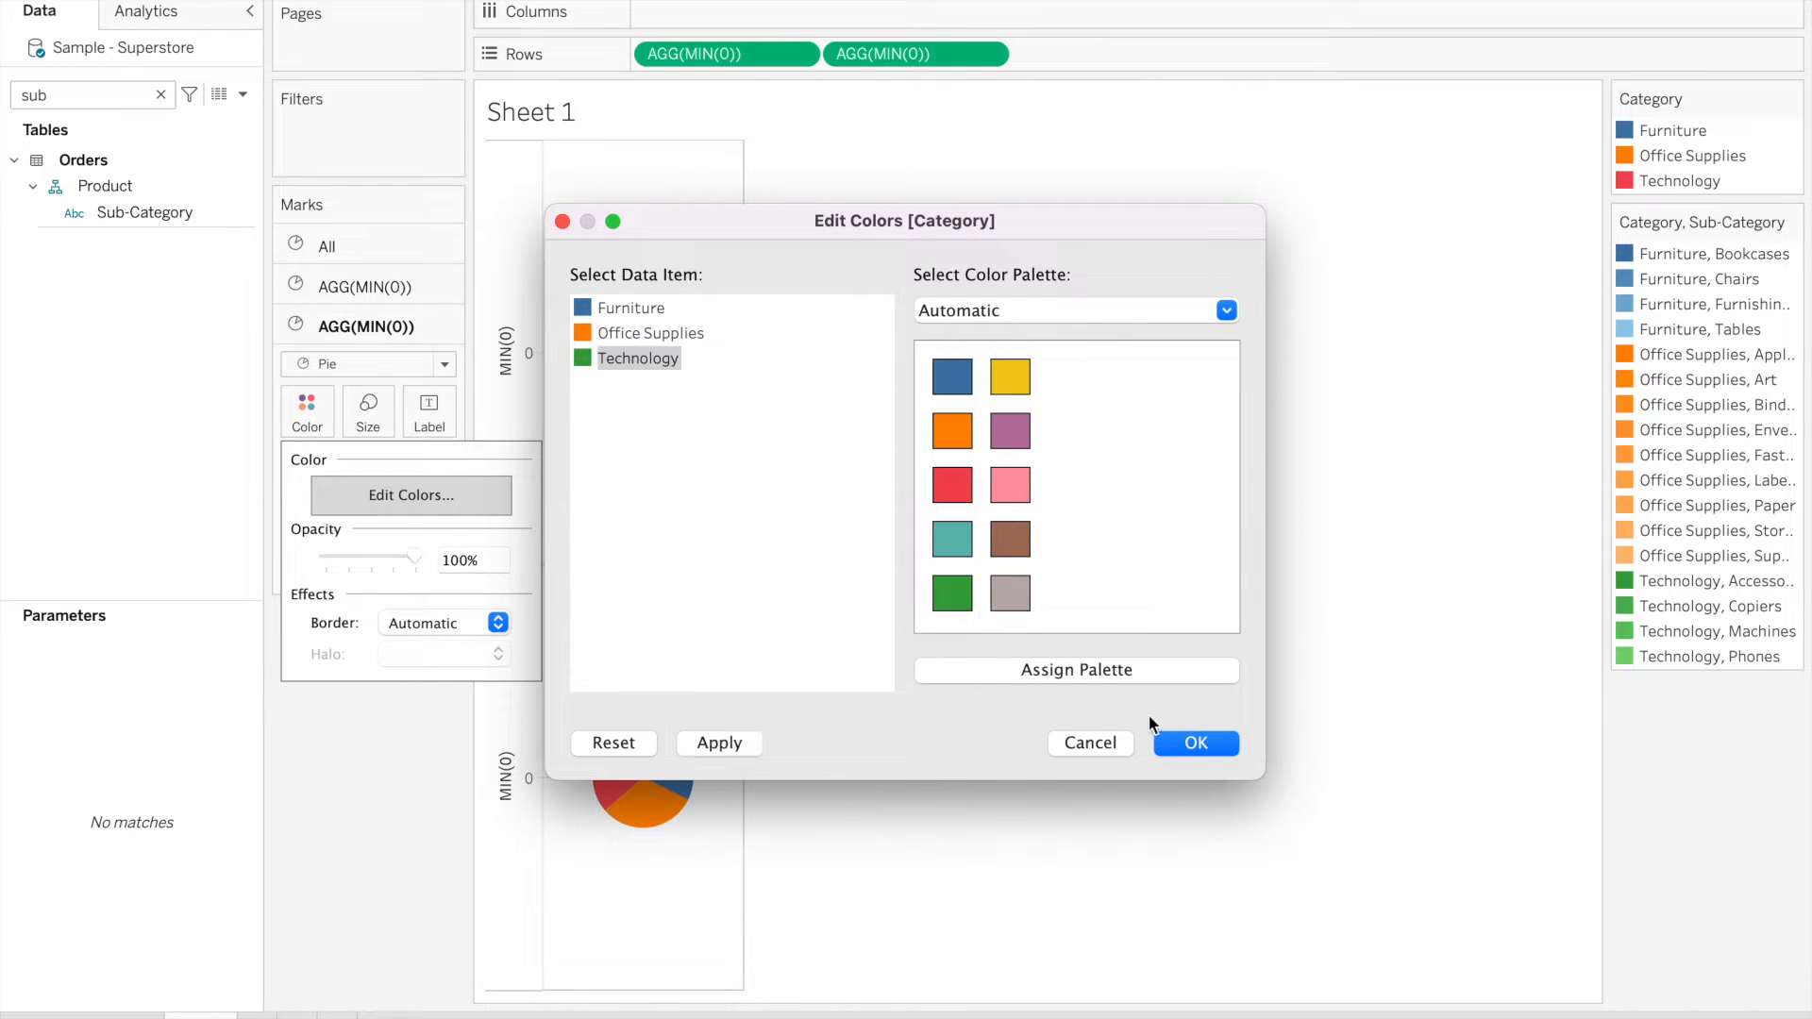
{"action": "left_click", "coordinate": [1198, 743]}
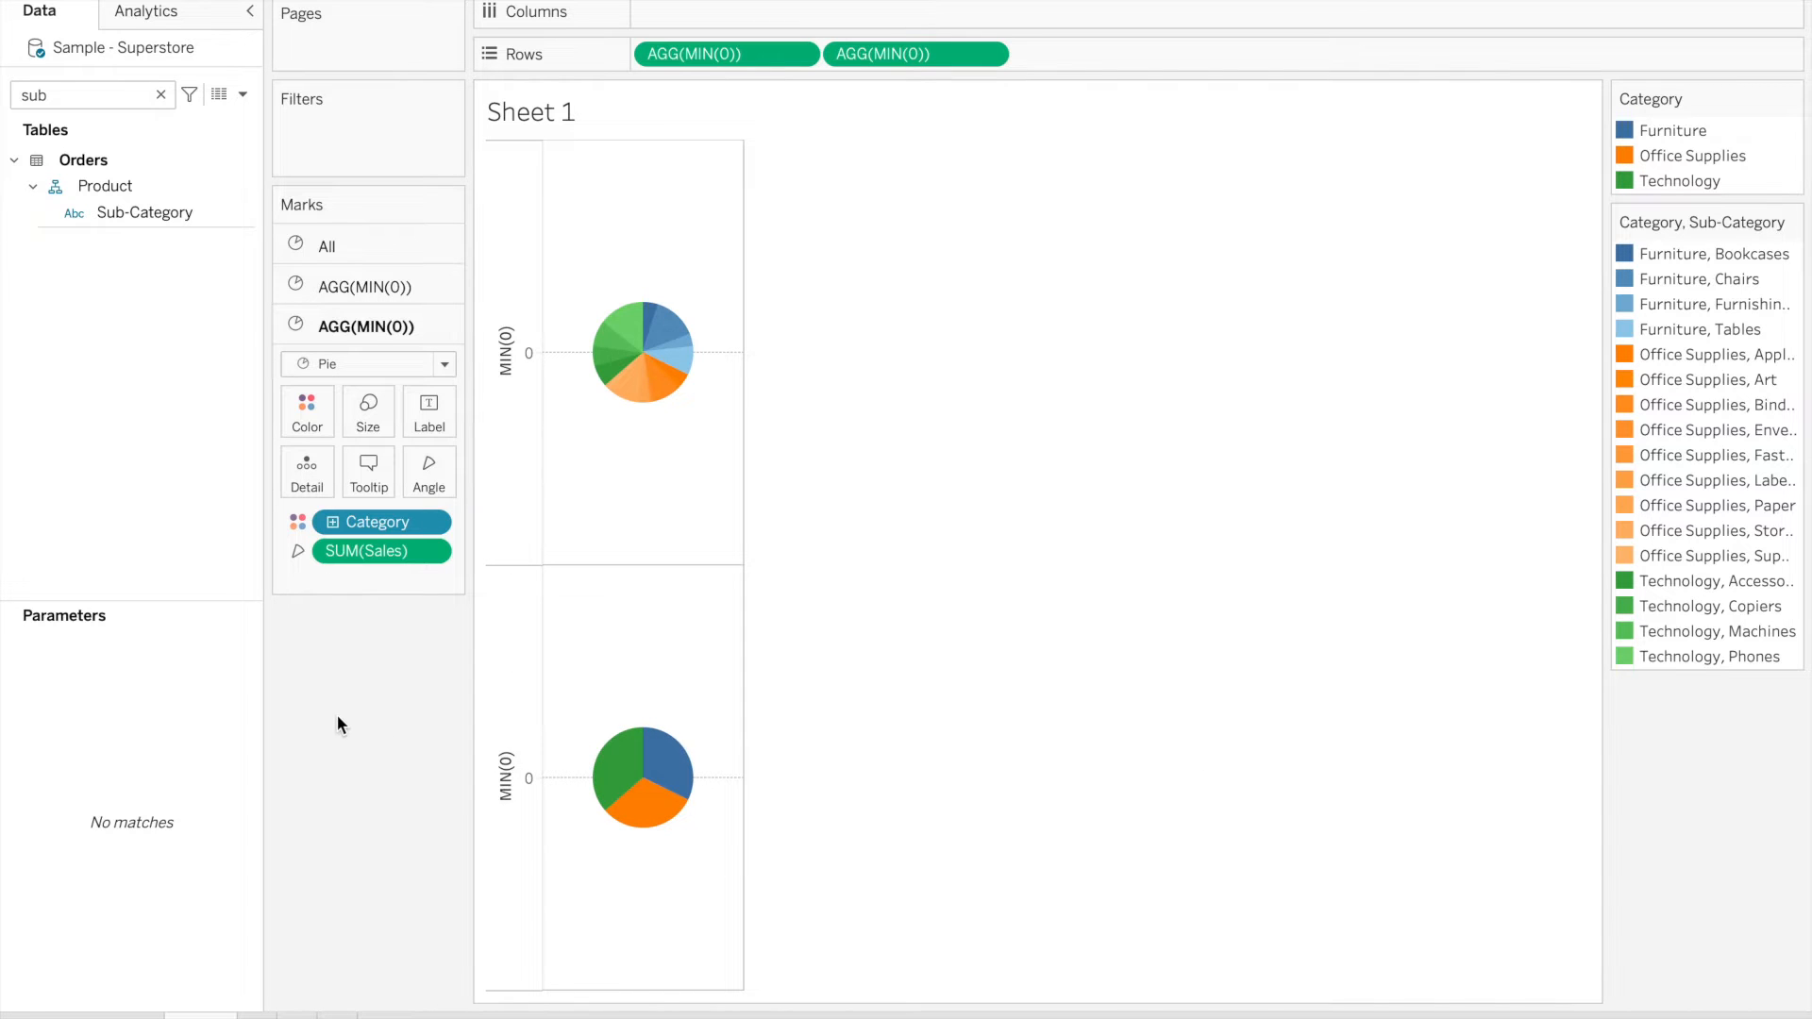
Enlarge the lower Category pie to about the middle of the size scale and the upper Sub-Category pie slightly beyond it
{"action": "mouse_move", "coordinate": [640, 340]}
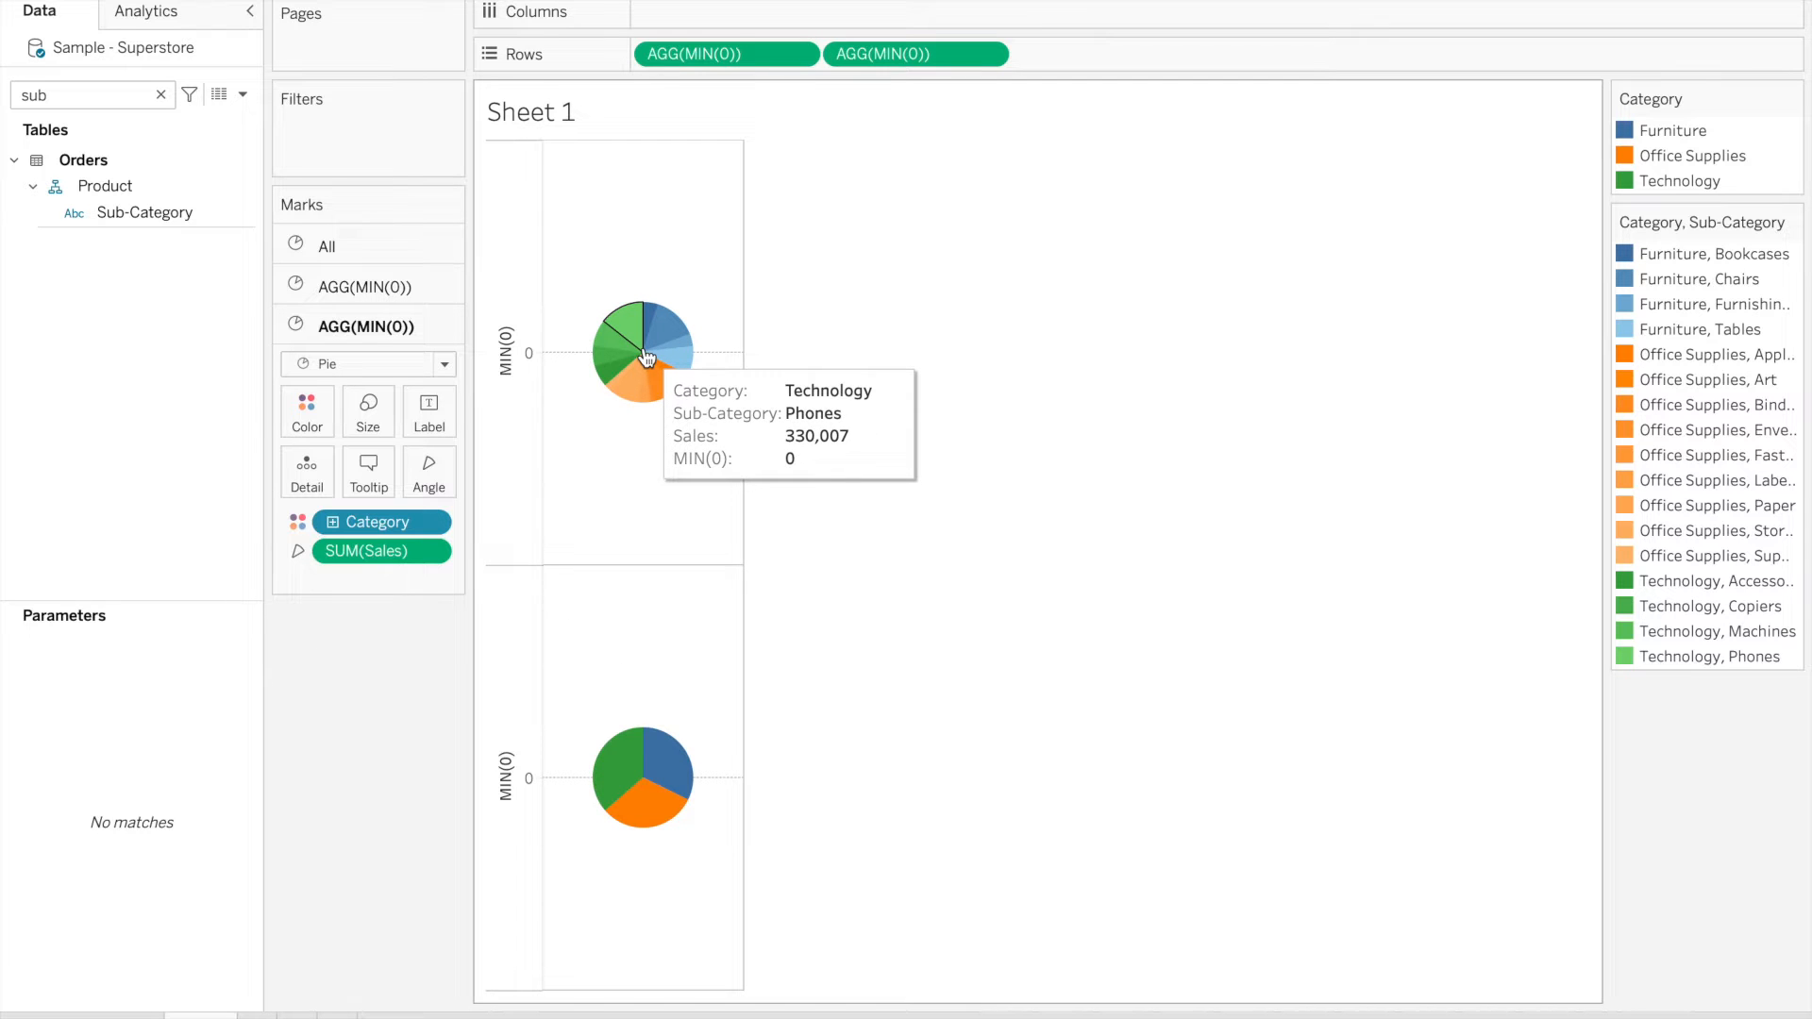
{"action": "left_click", "coordinate": [368, 413]}
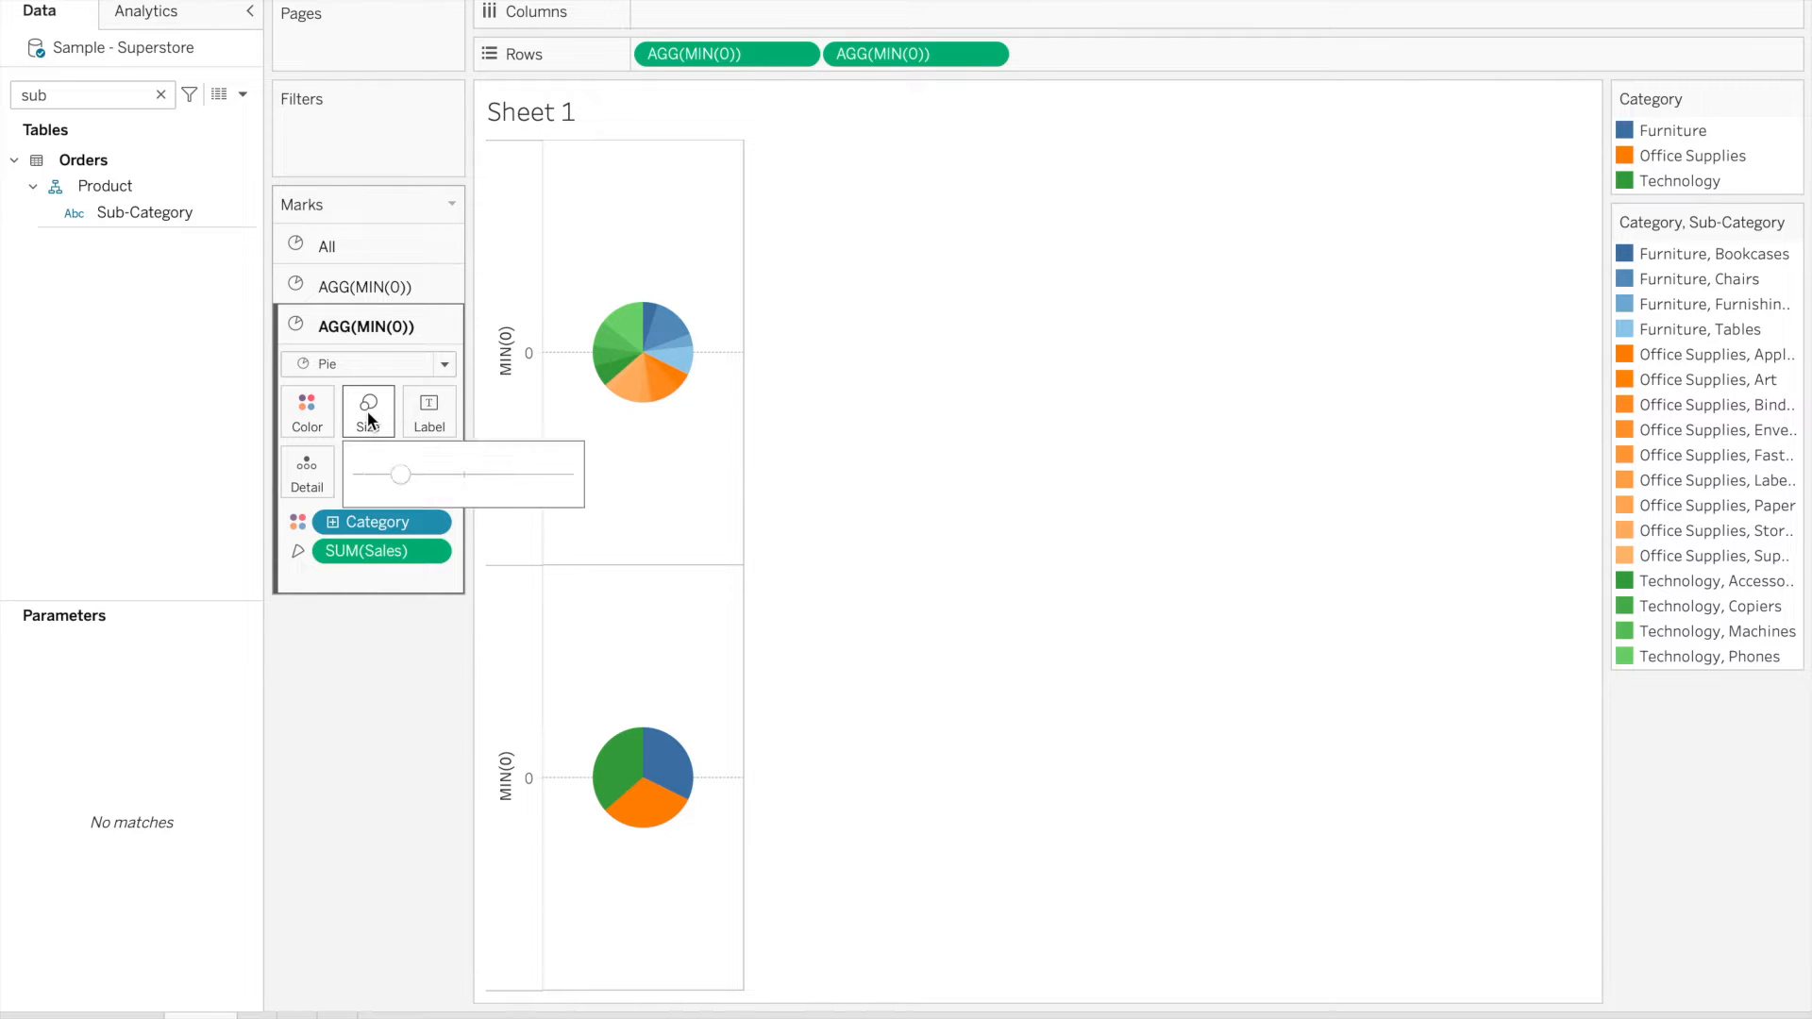
{"action": "left_click", "coordinate": [462, 482]}
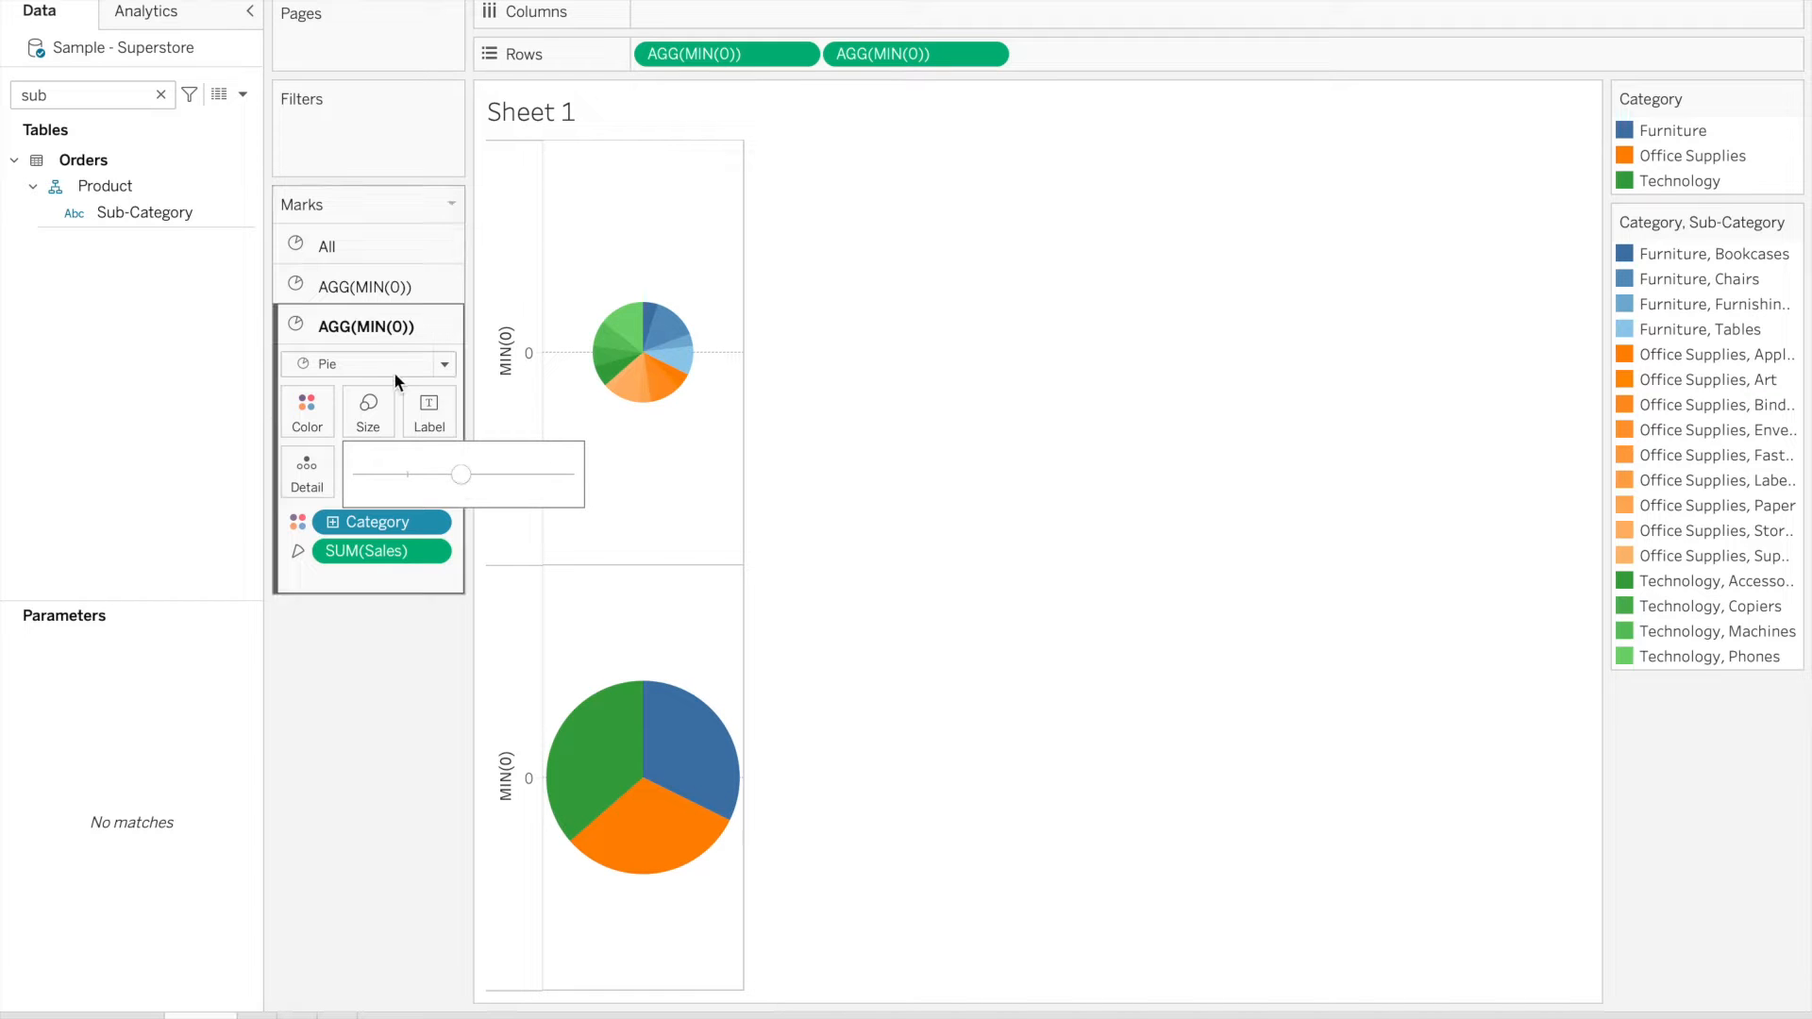
{"action": "left_click", "coordinate": [362, 287]}
{"action": "left_click", "coordinate": [368, 370]}
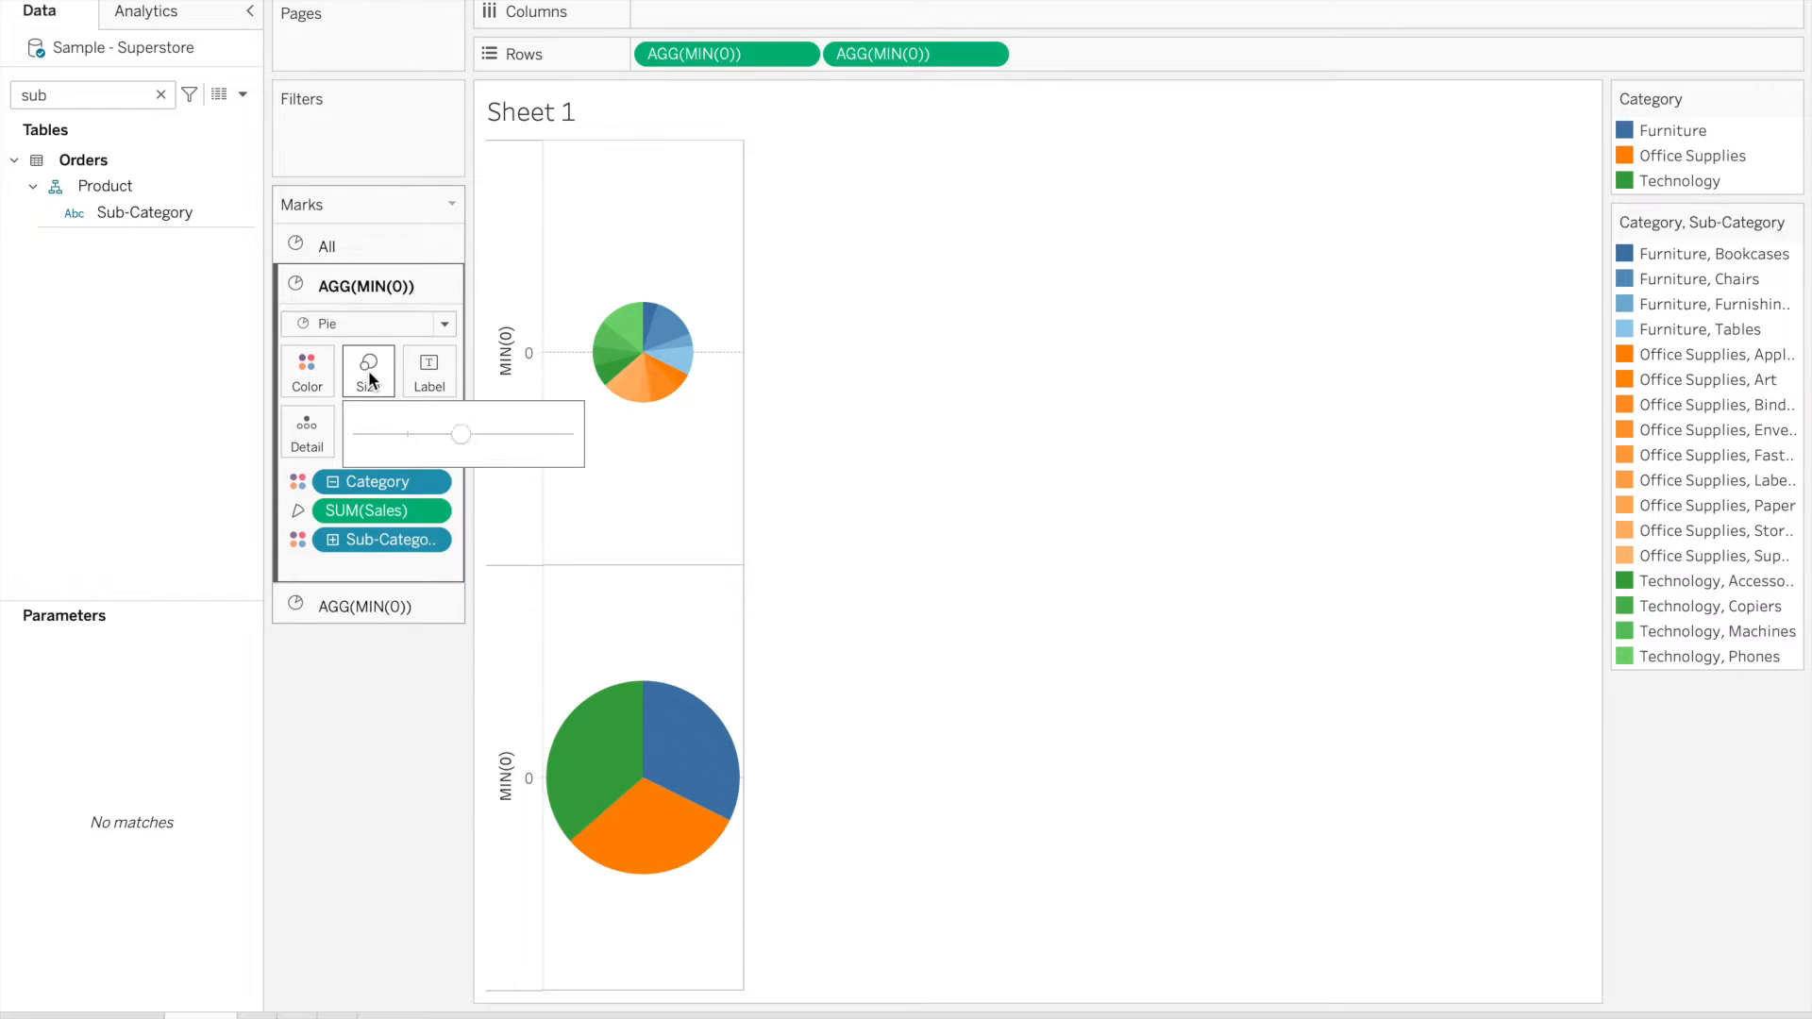
{"action": "left_click", "coordinate": [489, 434]}
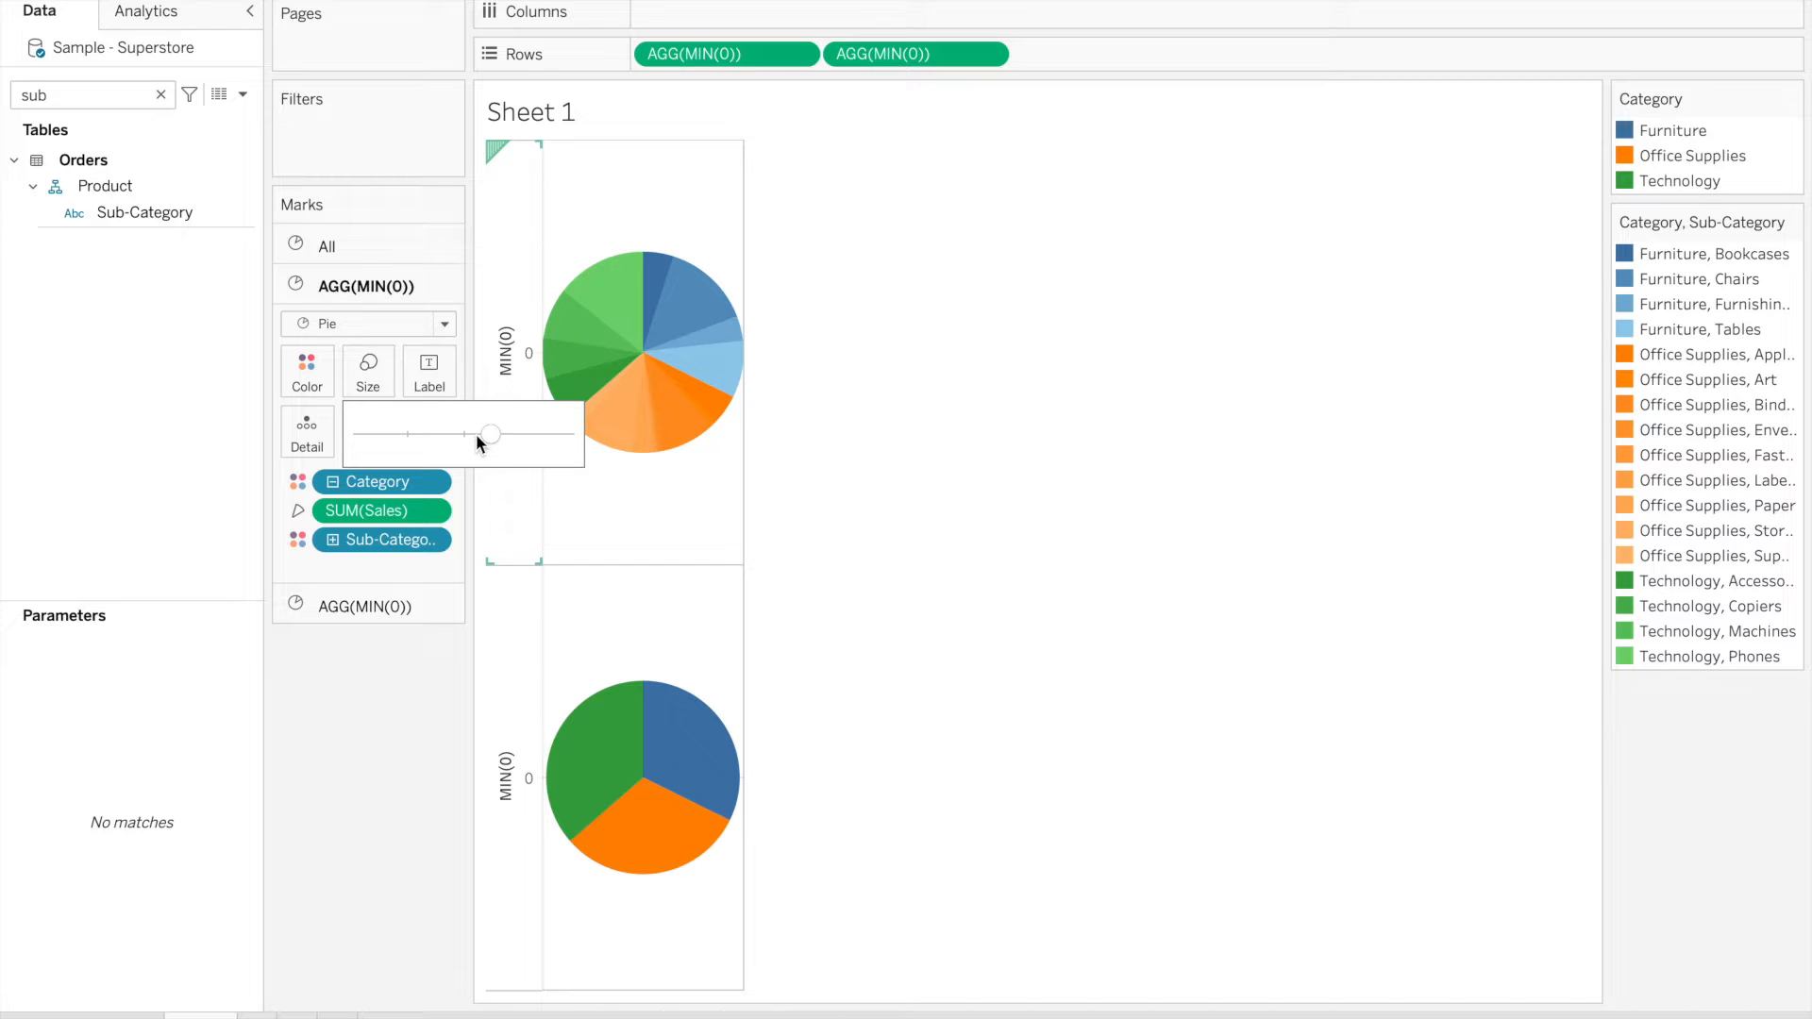
Make the second MIN(0) marks active and fit the worksheet to Entire View
{"action": "left_click", "coordinate": [371, 608]}
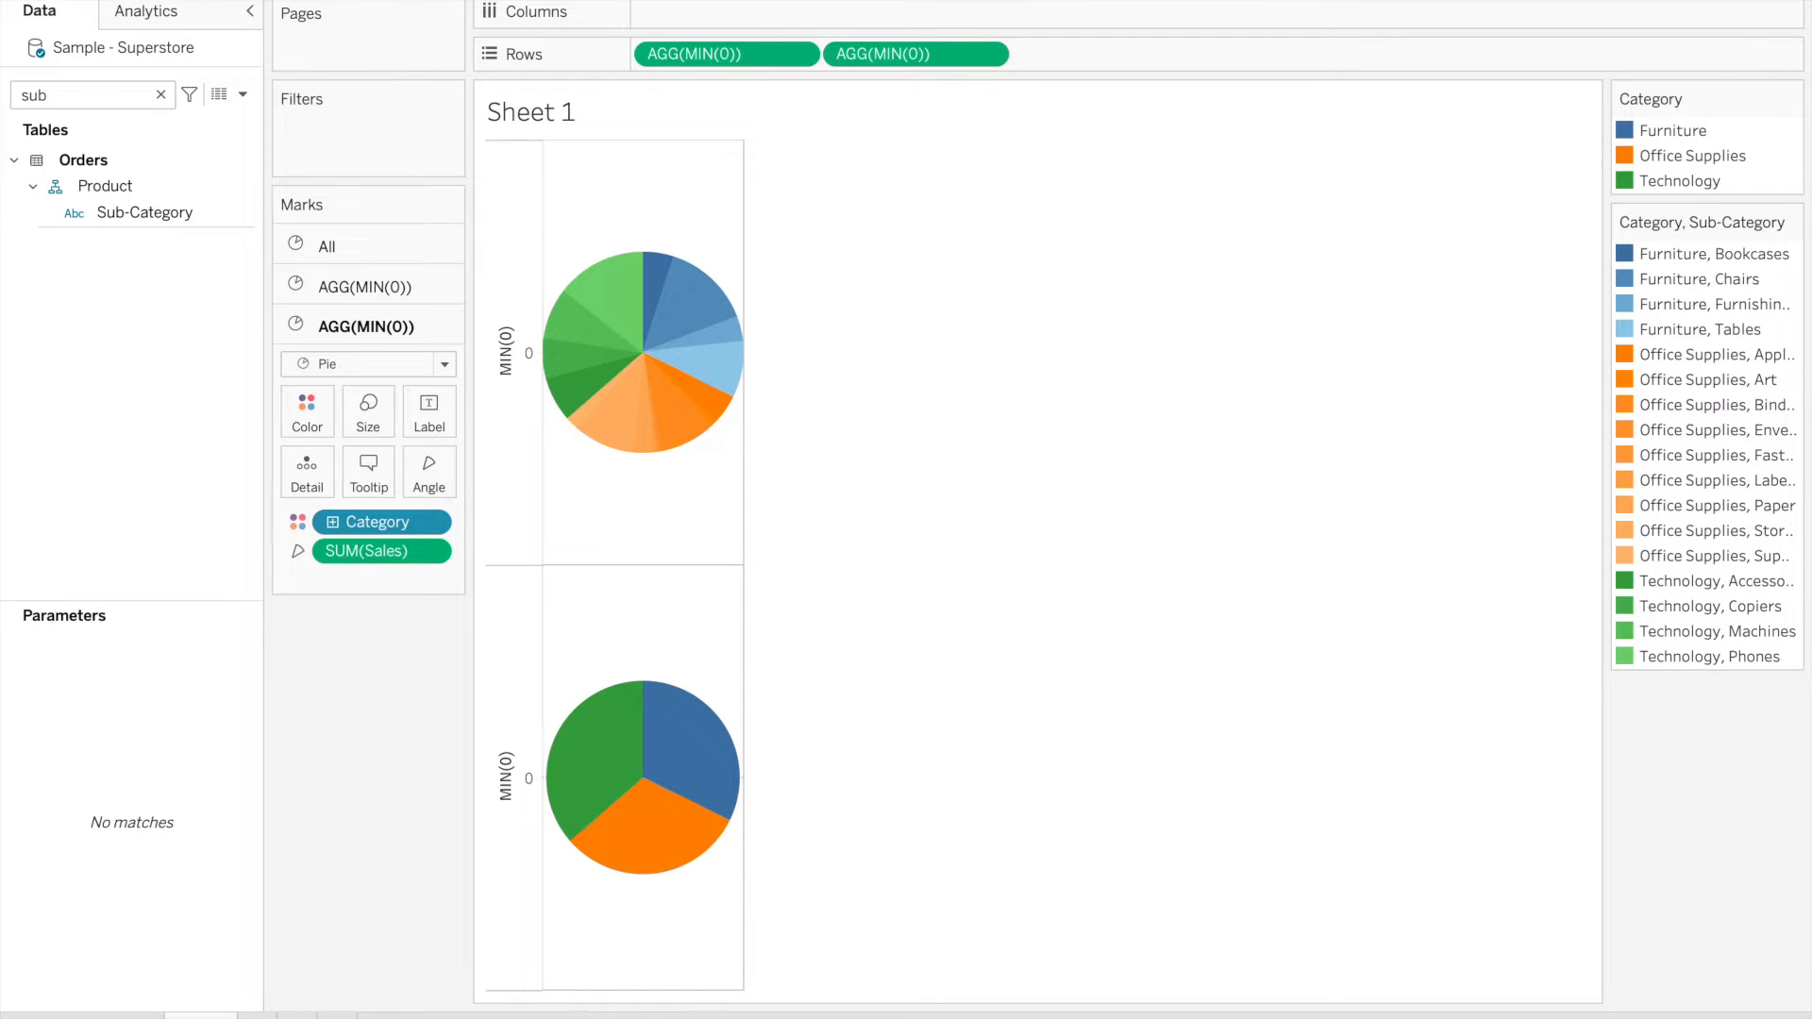
{"action": "left_click", "coordinate": [947, 1]}
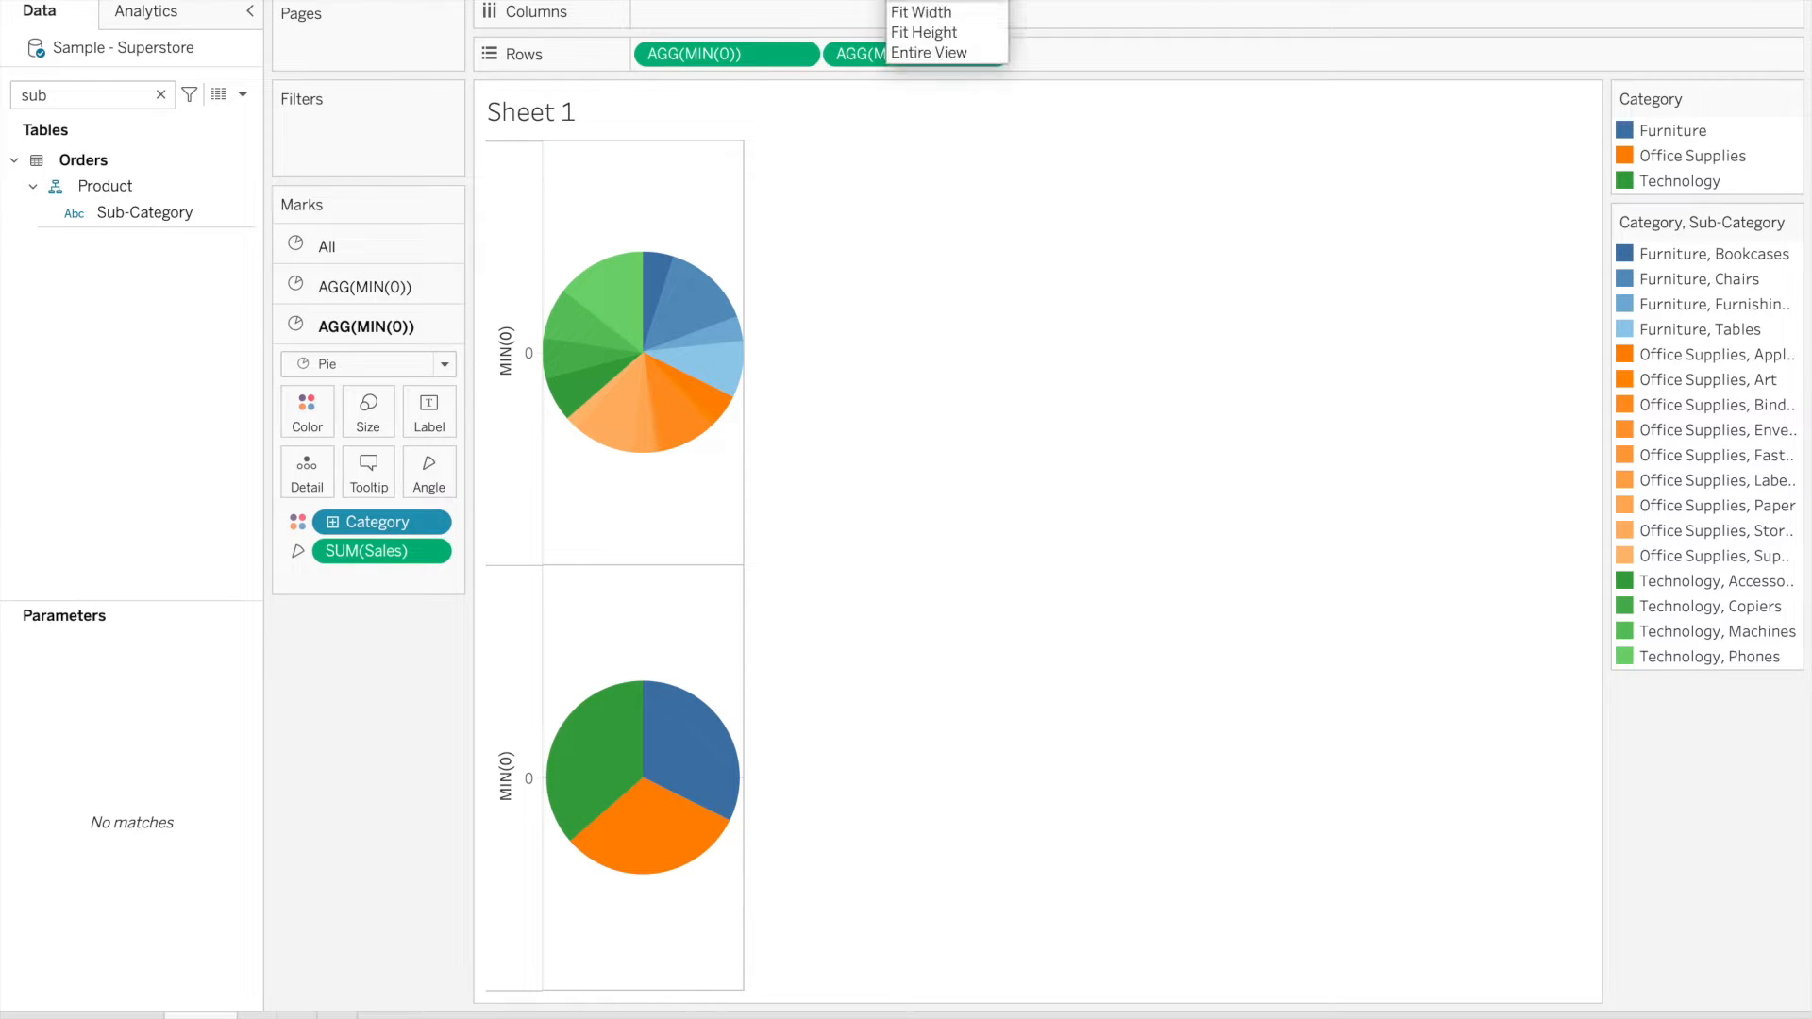
{"action": "left_click", "coordinate": [955, 52]}
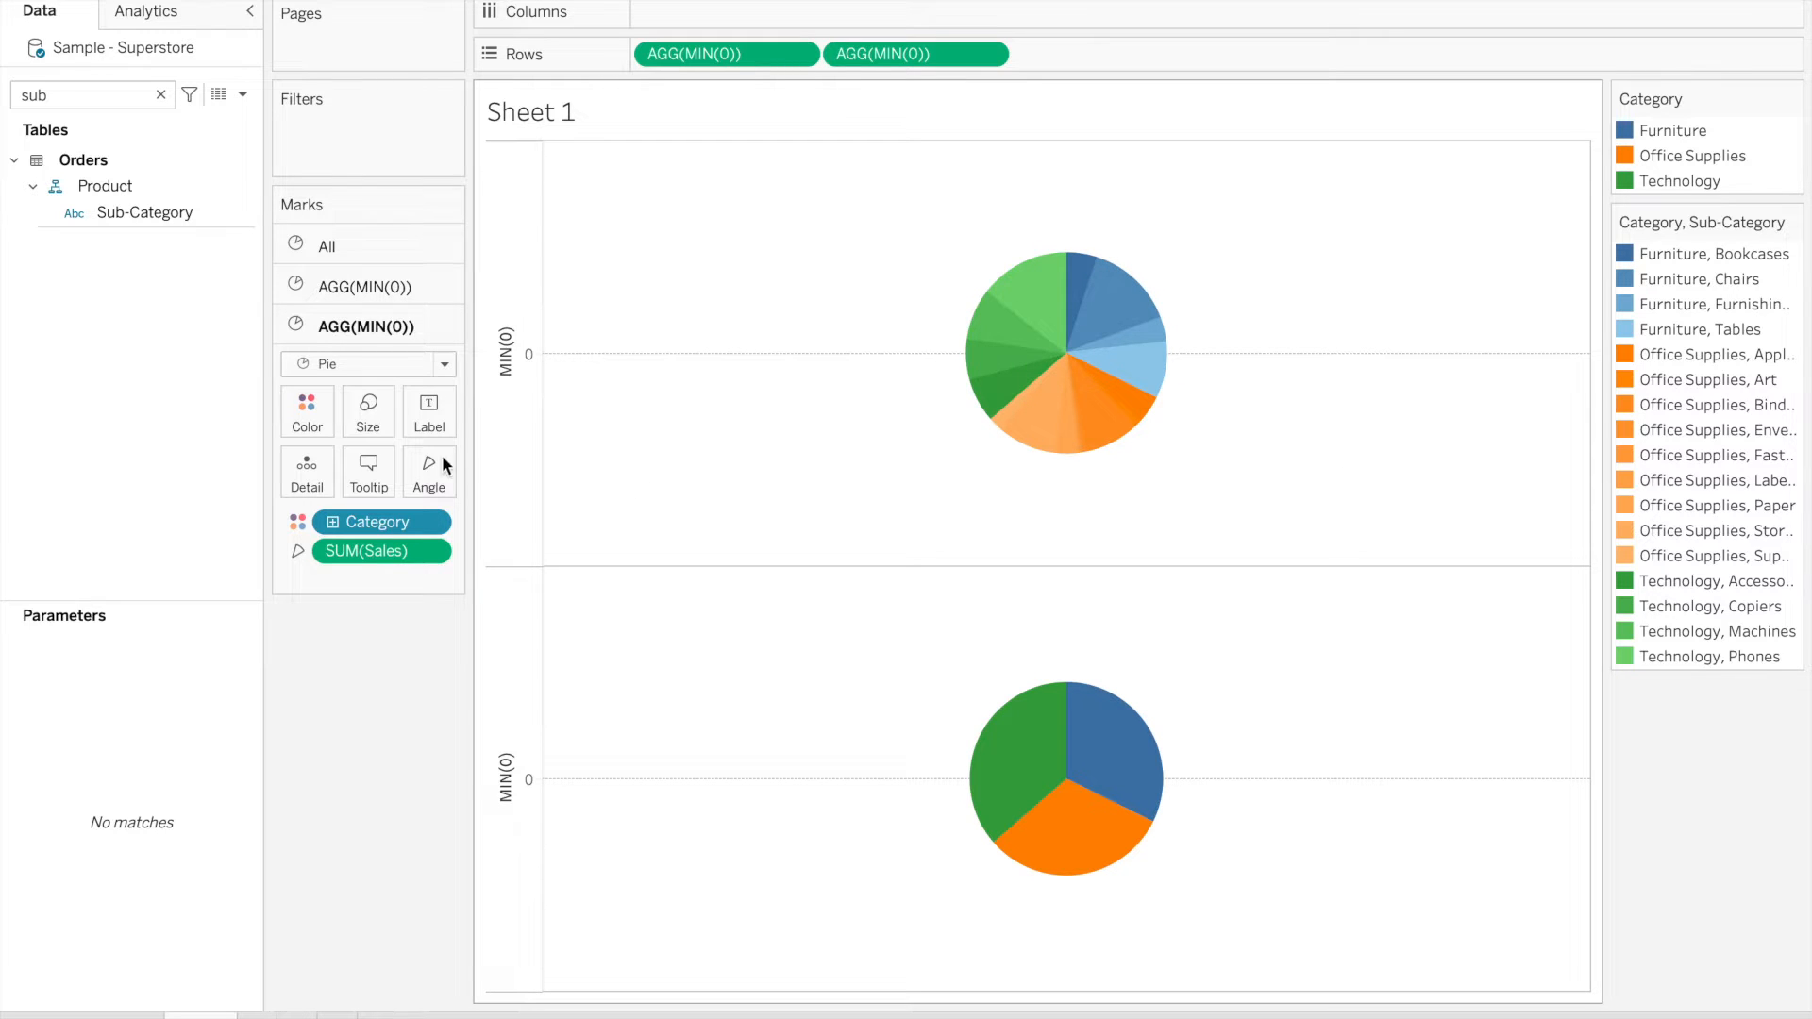
Resize the lower Category pie to match the diameter of the upper Sub-Category pie
{"action": "left_click", "coordinate": [370, 412]}
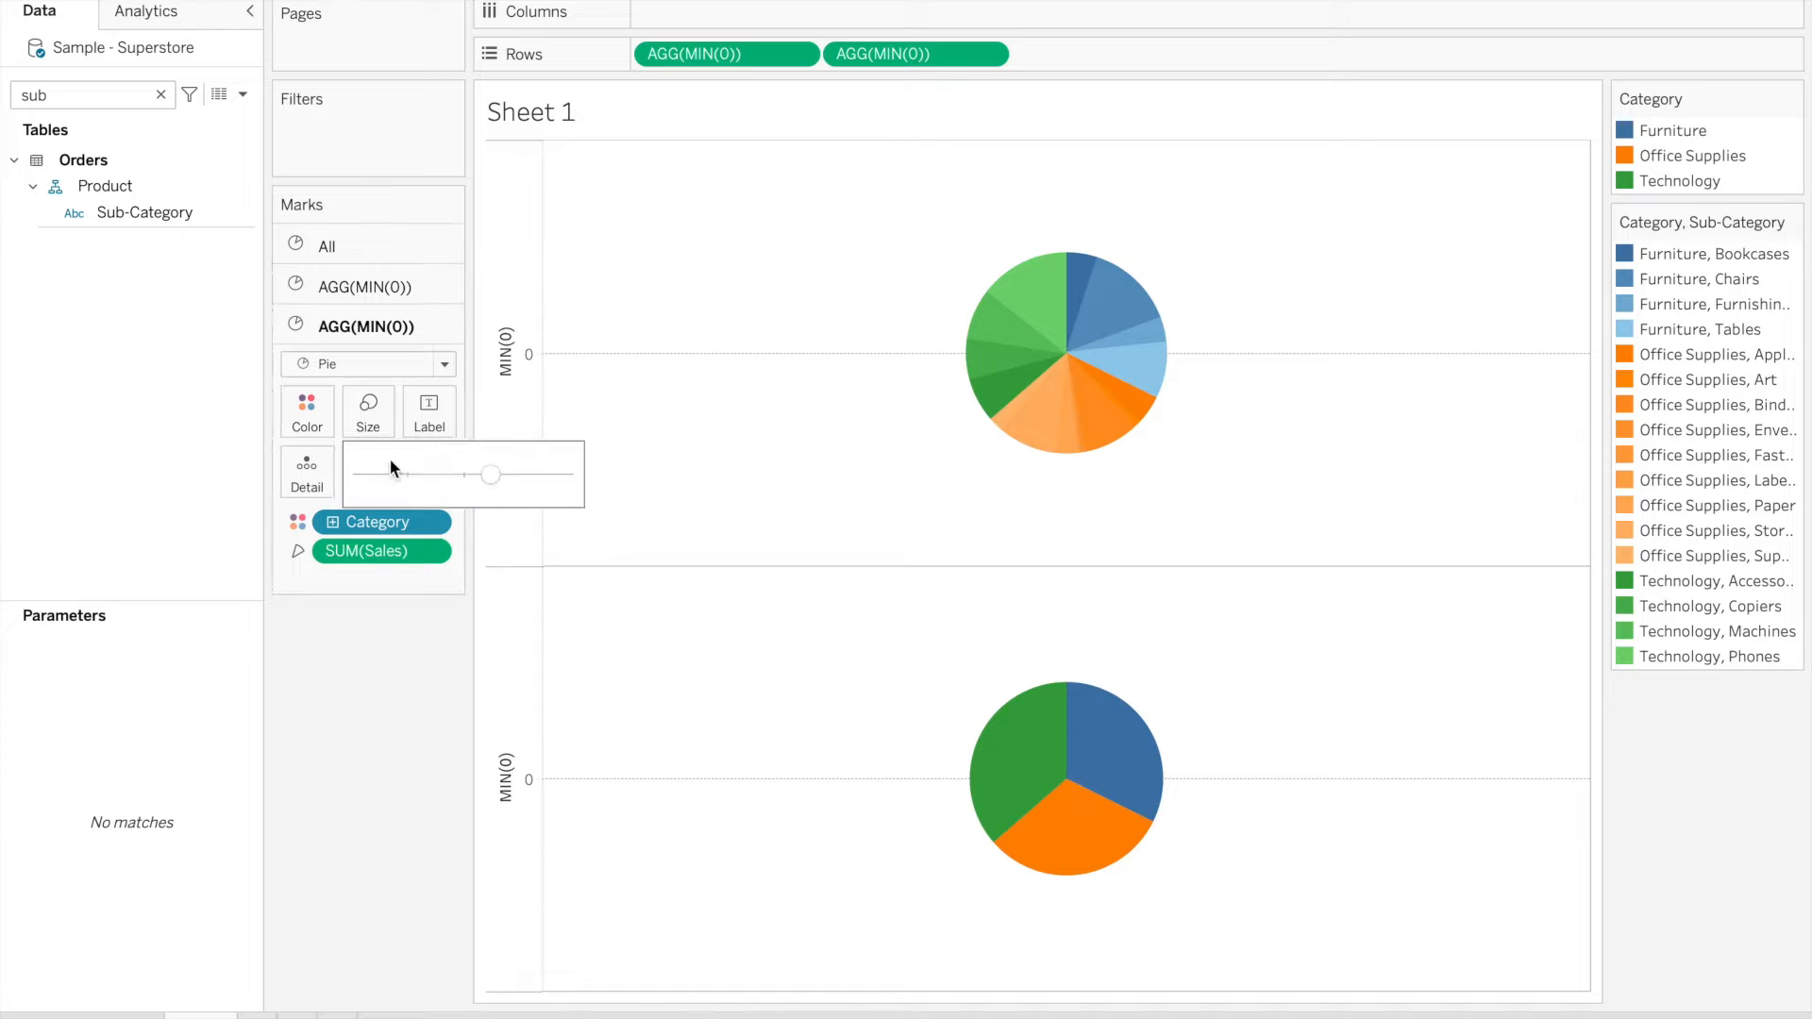
{"action": "left_click", "coordinate": [464, 474]}
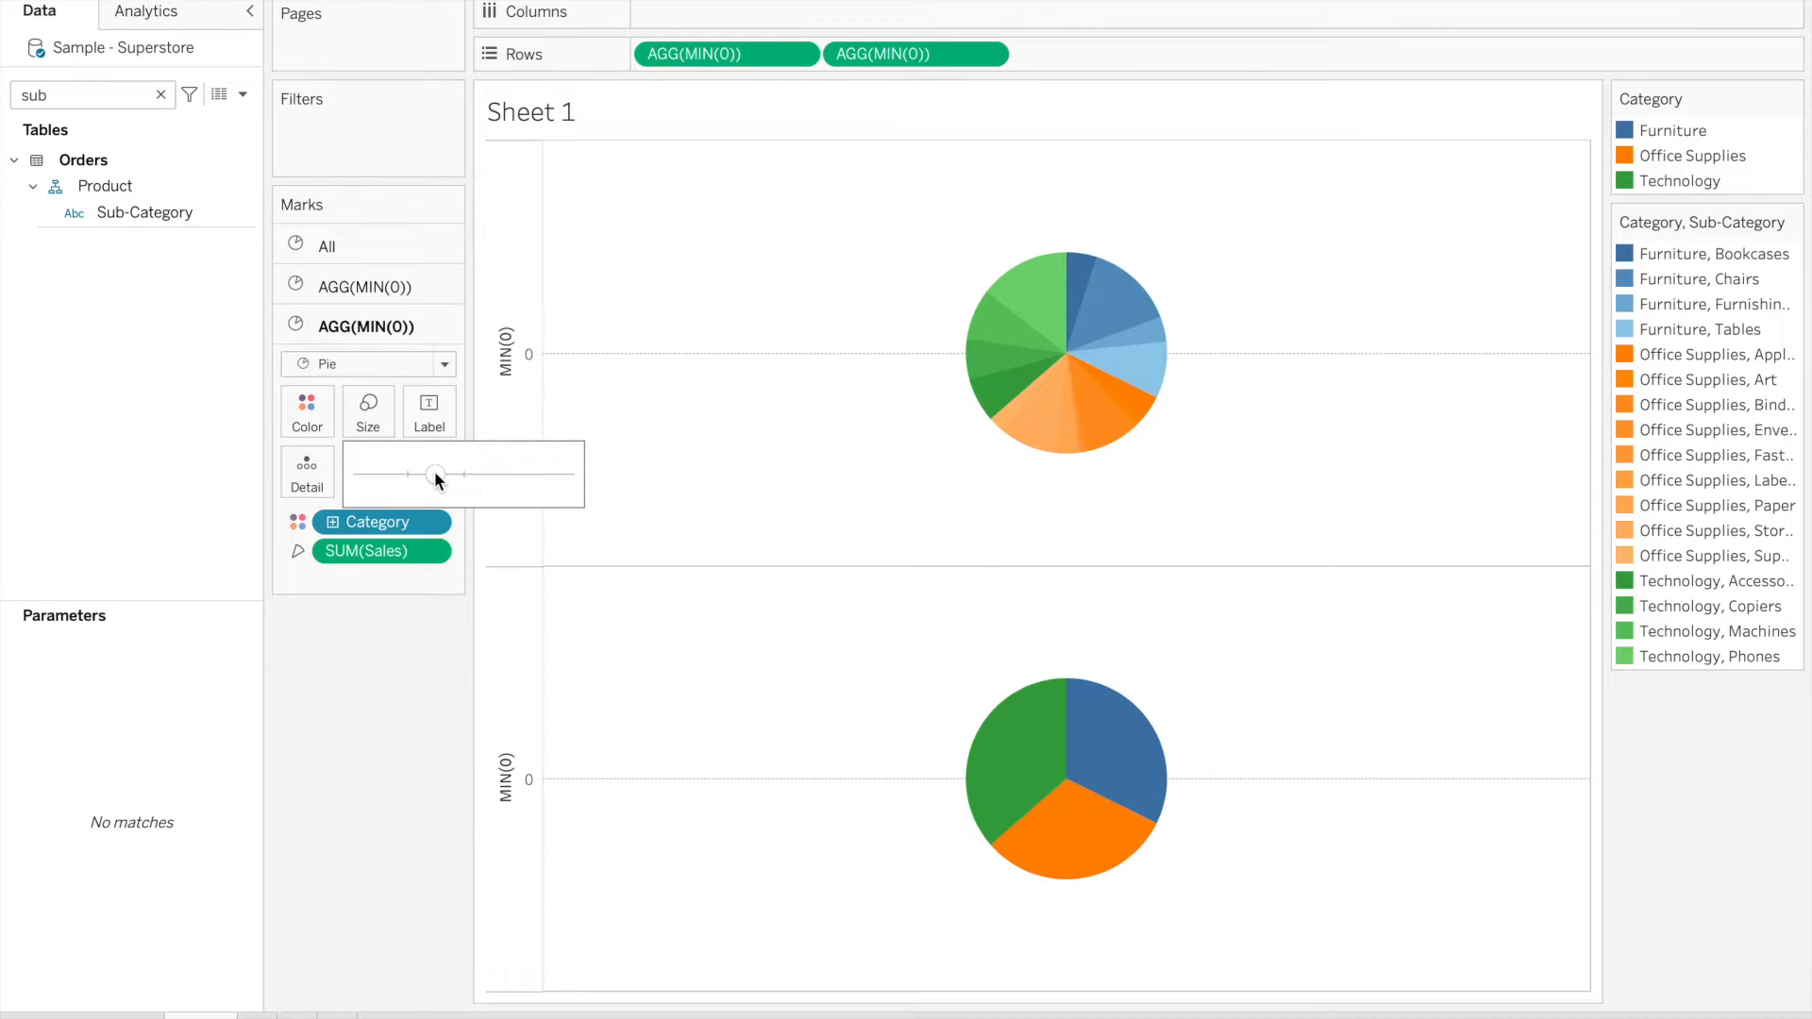
{"action": "left_click", "coordinate": [325, 769]}
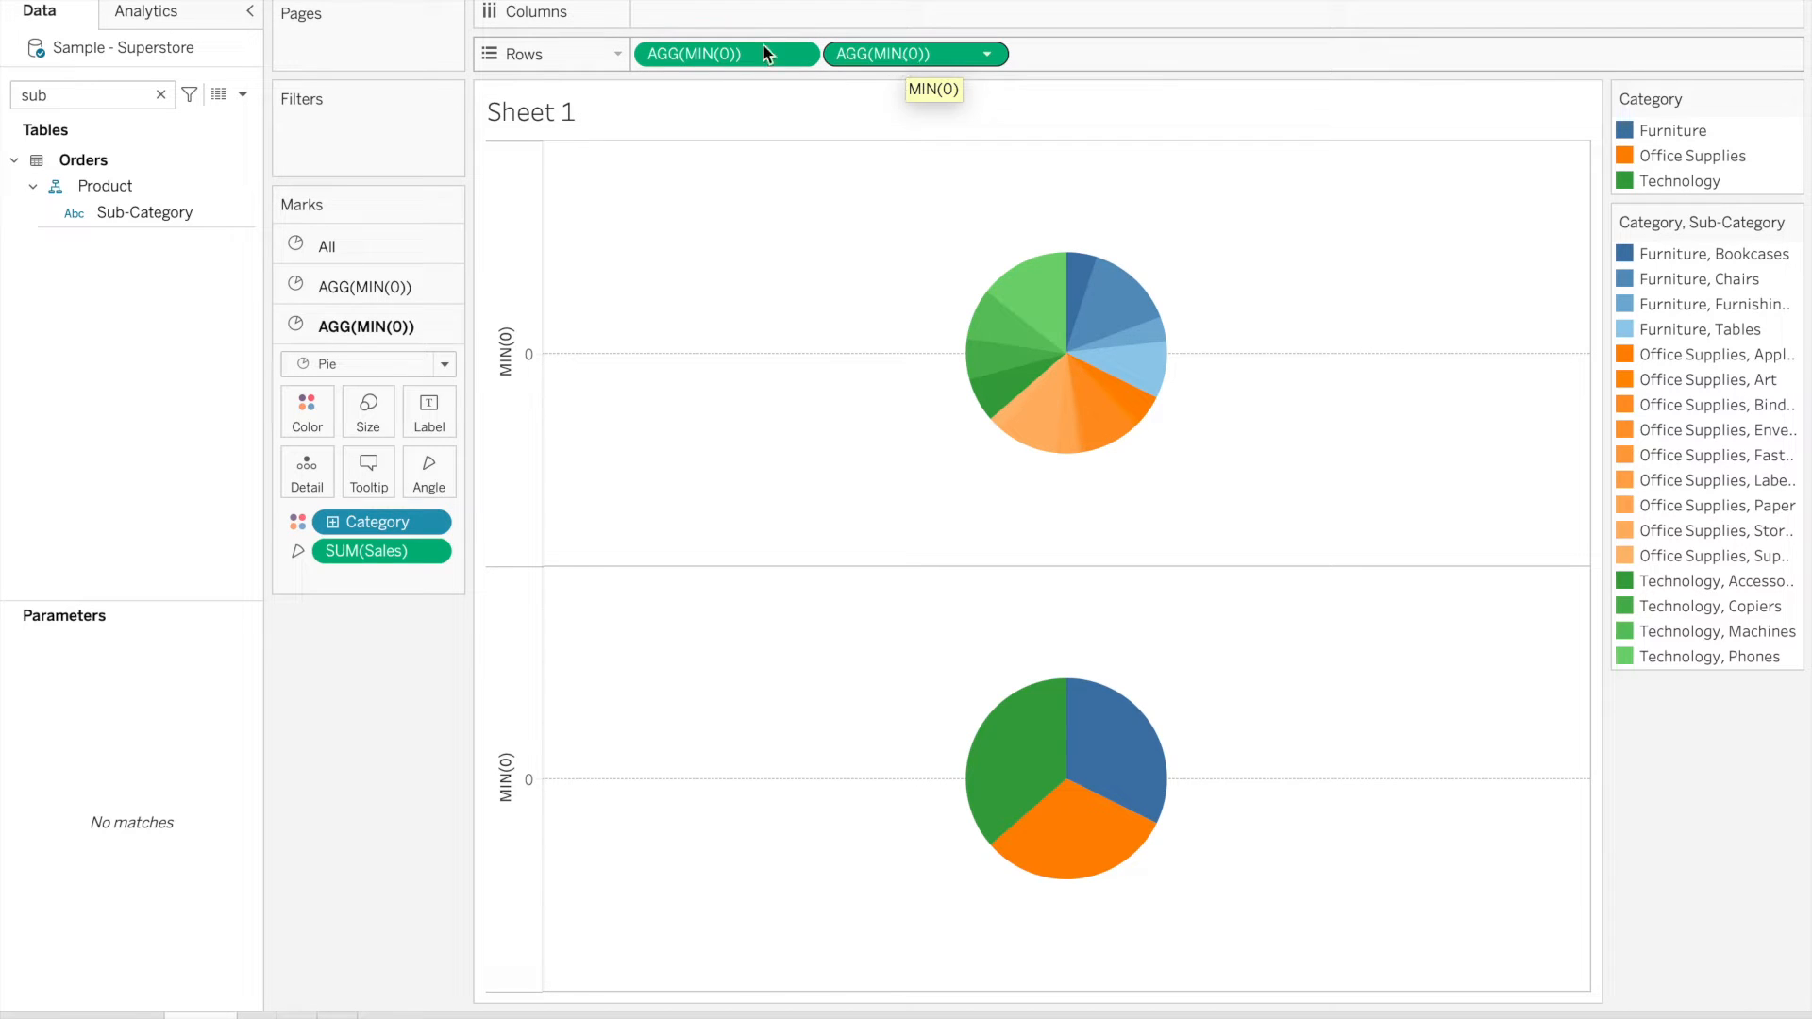
Combine the second MIN(0) with the first as a dual axis so the two pies overlap
{"action": "left_click", "coordinate": [908, 57]}
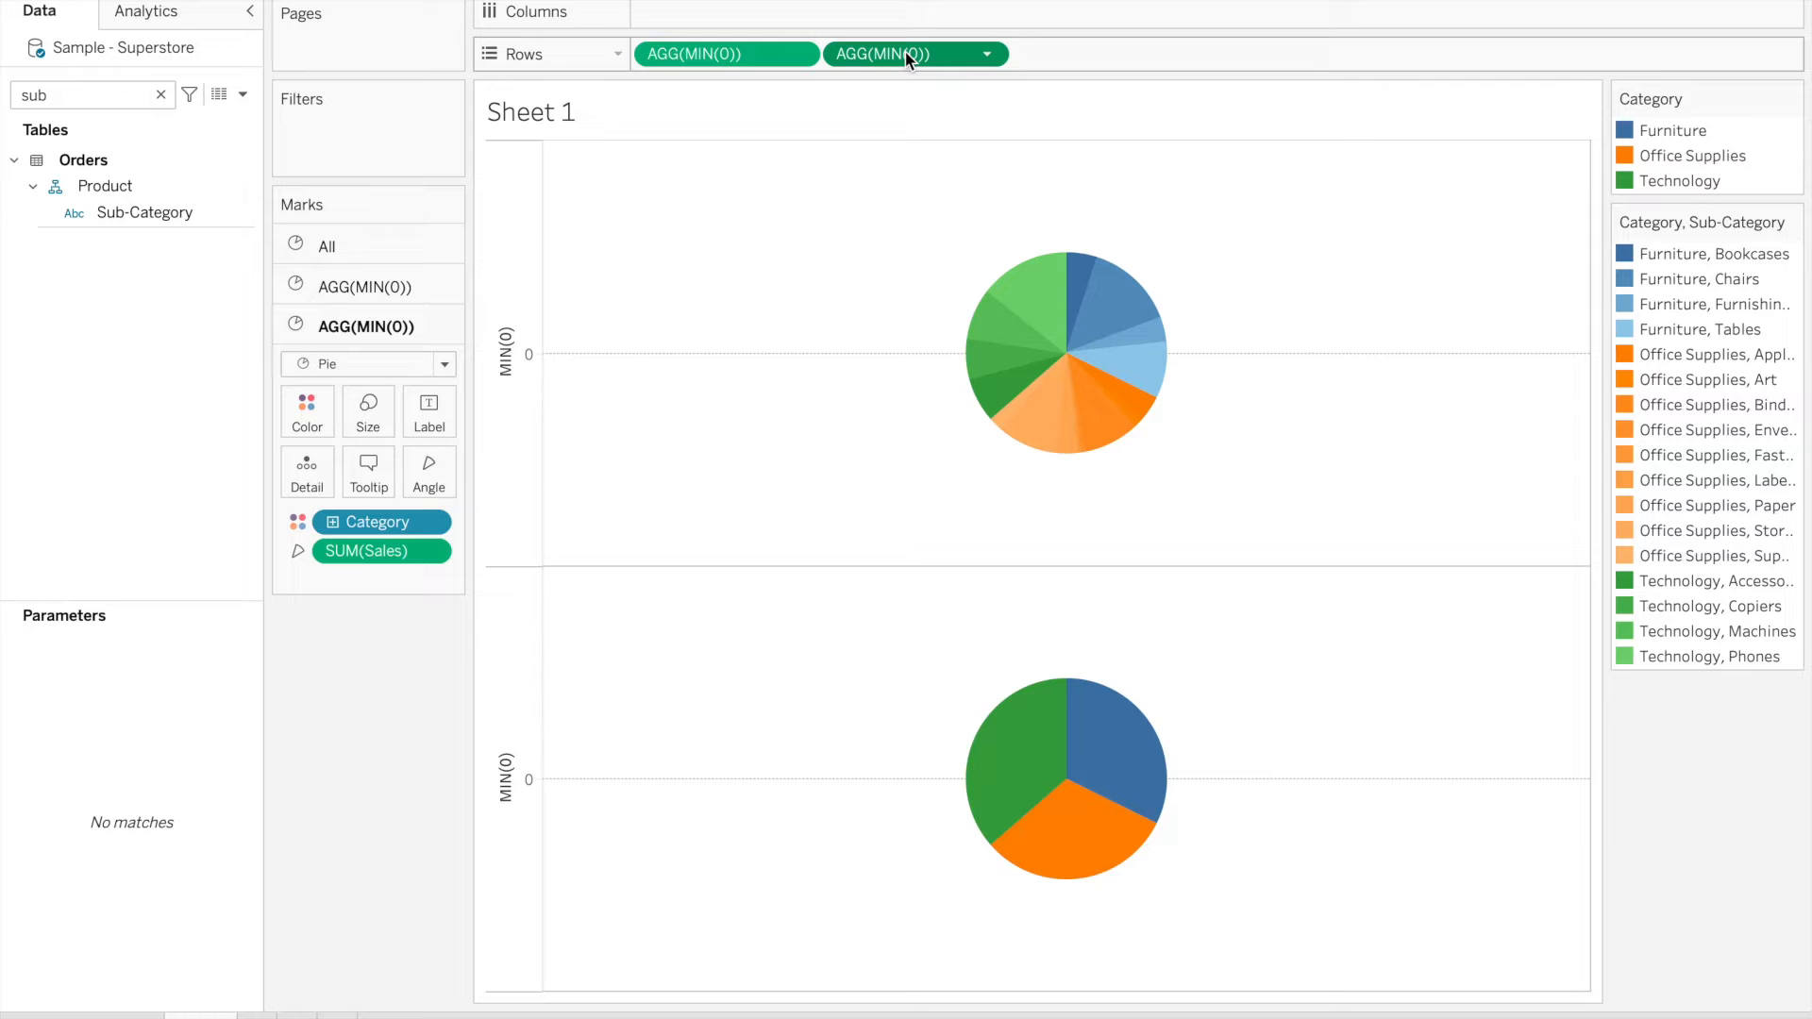
{"action": "right_click", "coordinate": [908, 57]}
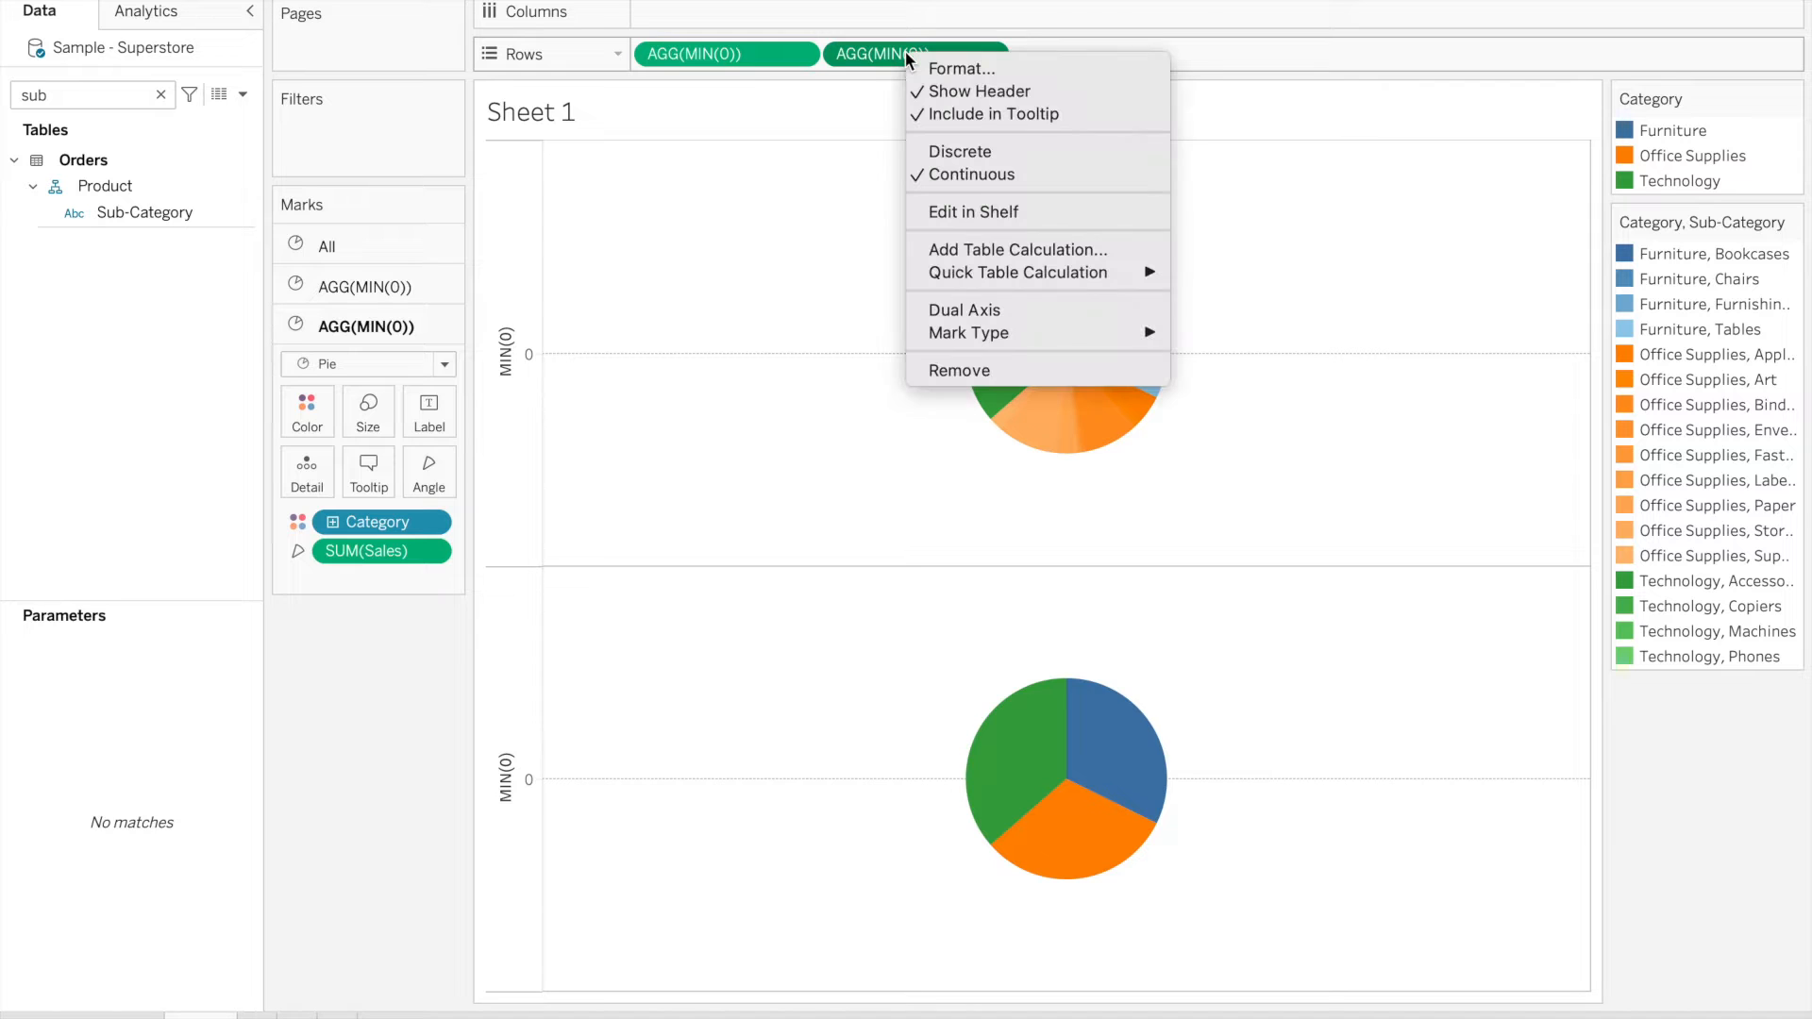
{"action": "left_click", "coordinate": [964, 310]}
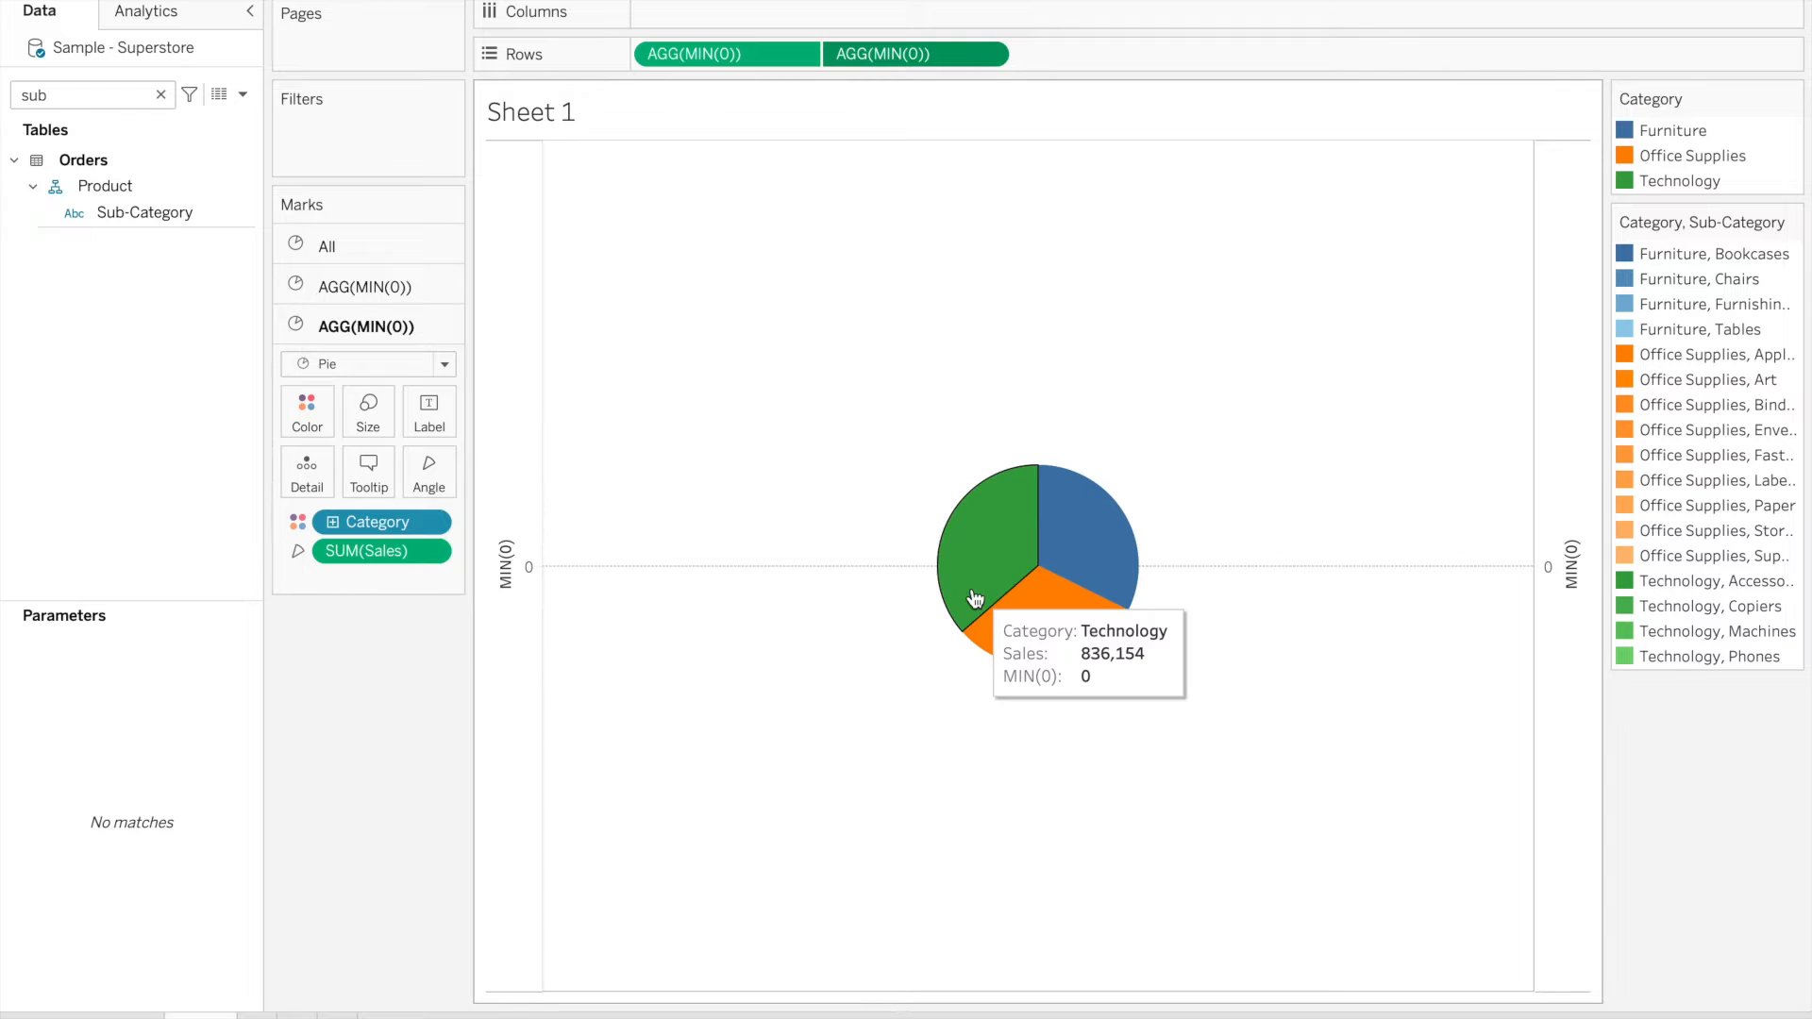
Try sizes for the front Category pie that leave the Sub-Category pie showing as an outer ring
{"action": "left_click", "coordinate": [369, 423]}
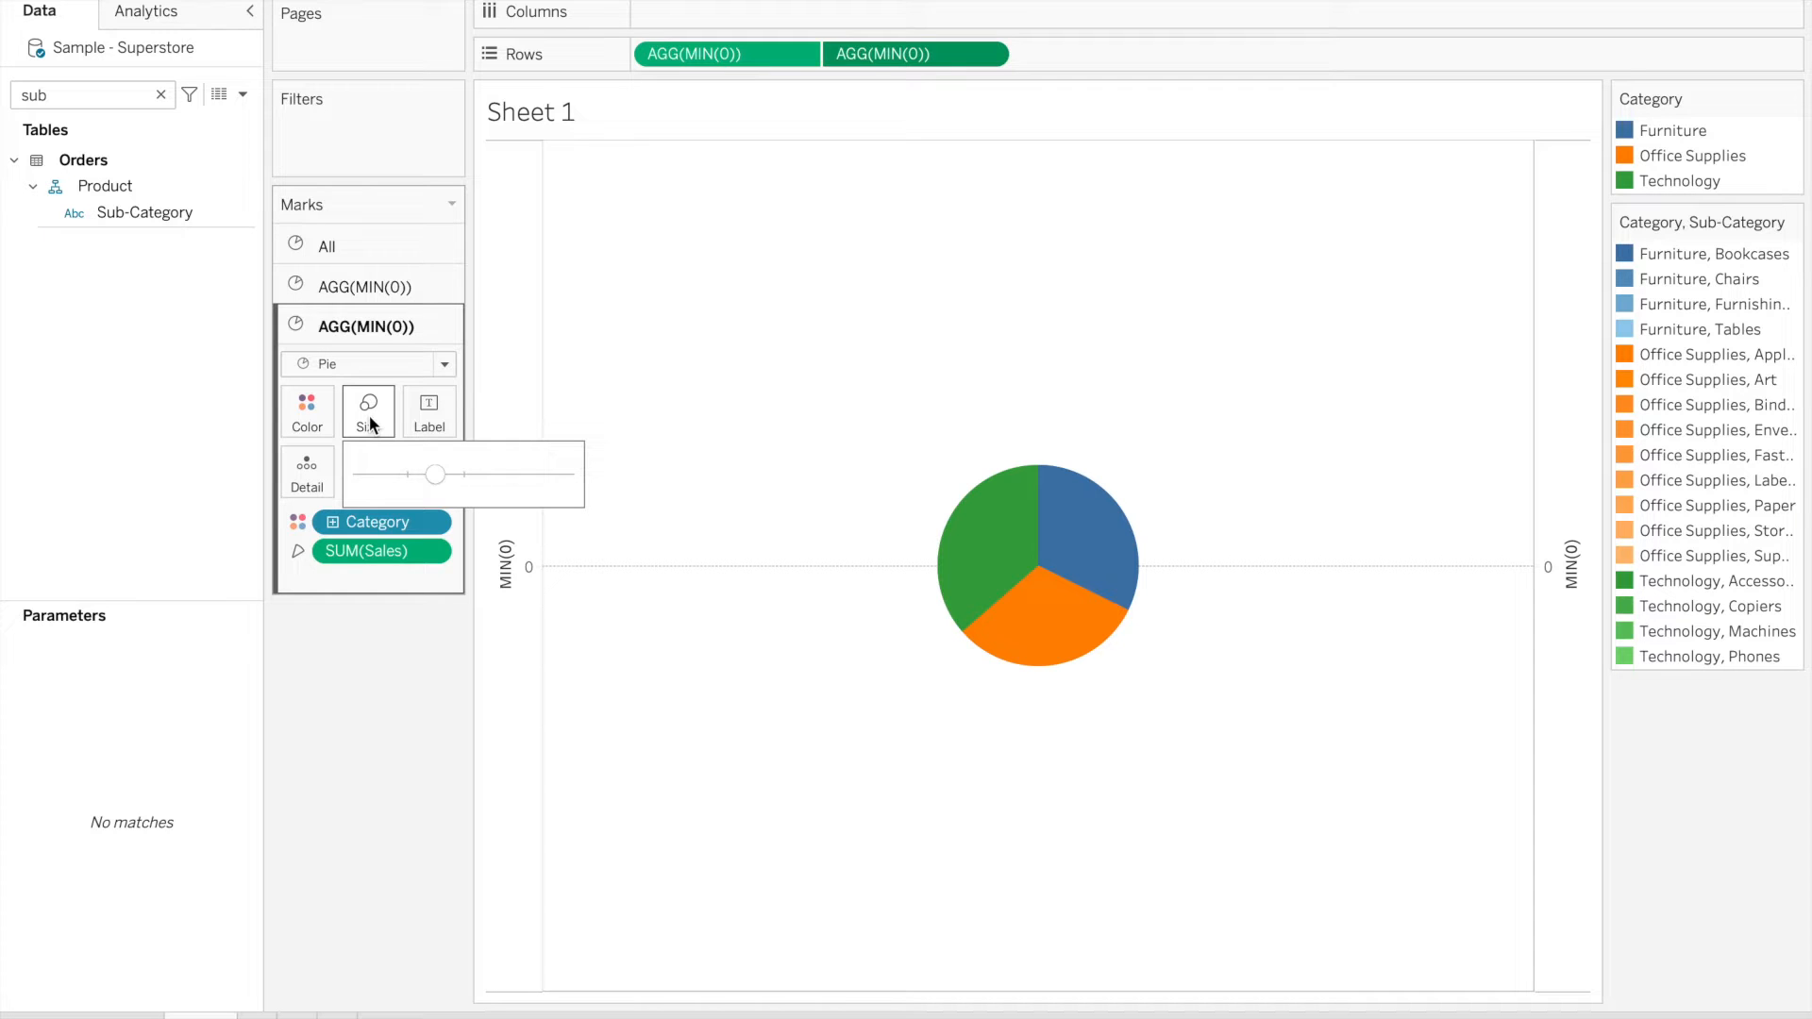
{"action": "left_click", "coordinate": [407, 473]}
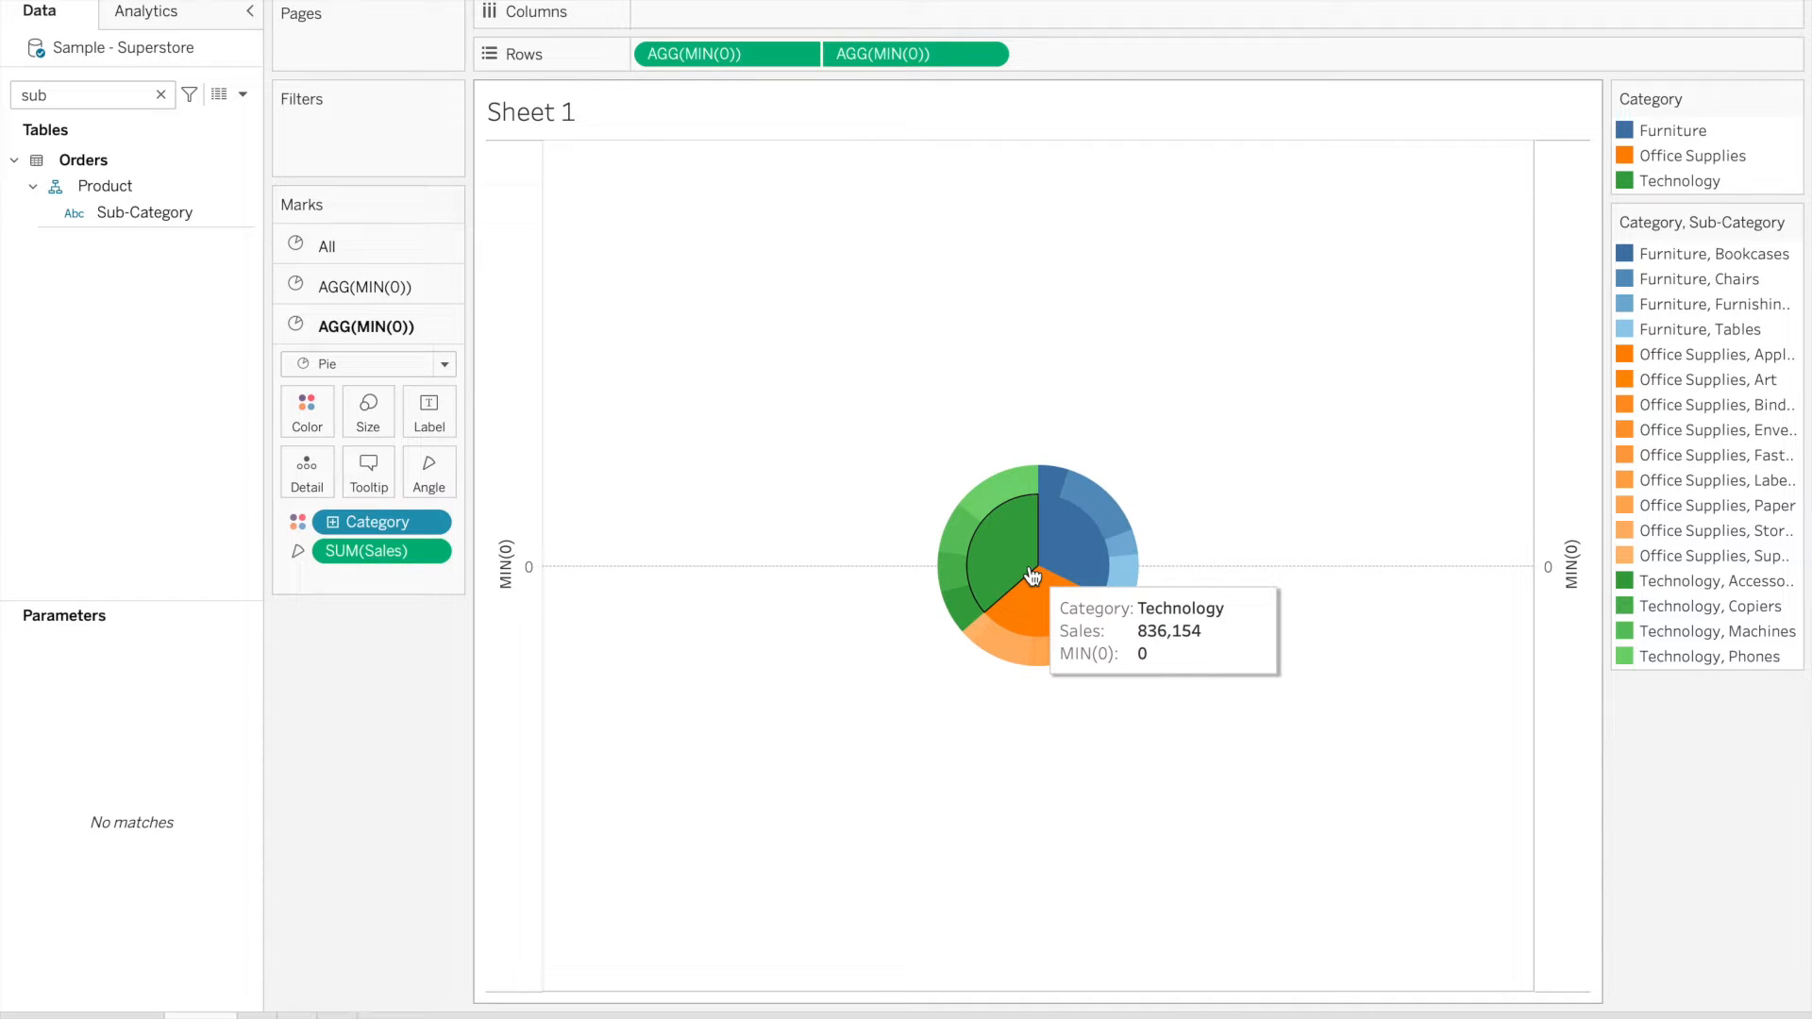
{"action": "left_click", "coordinate": [370, 426]}
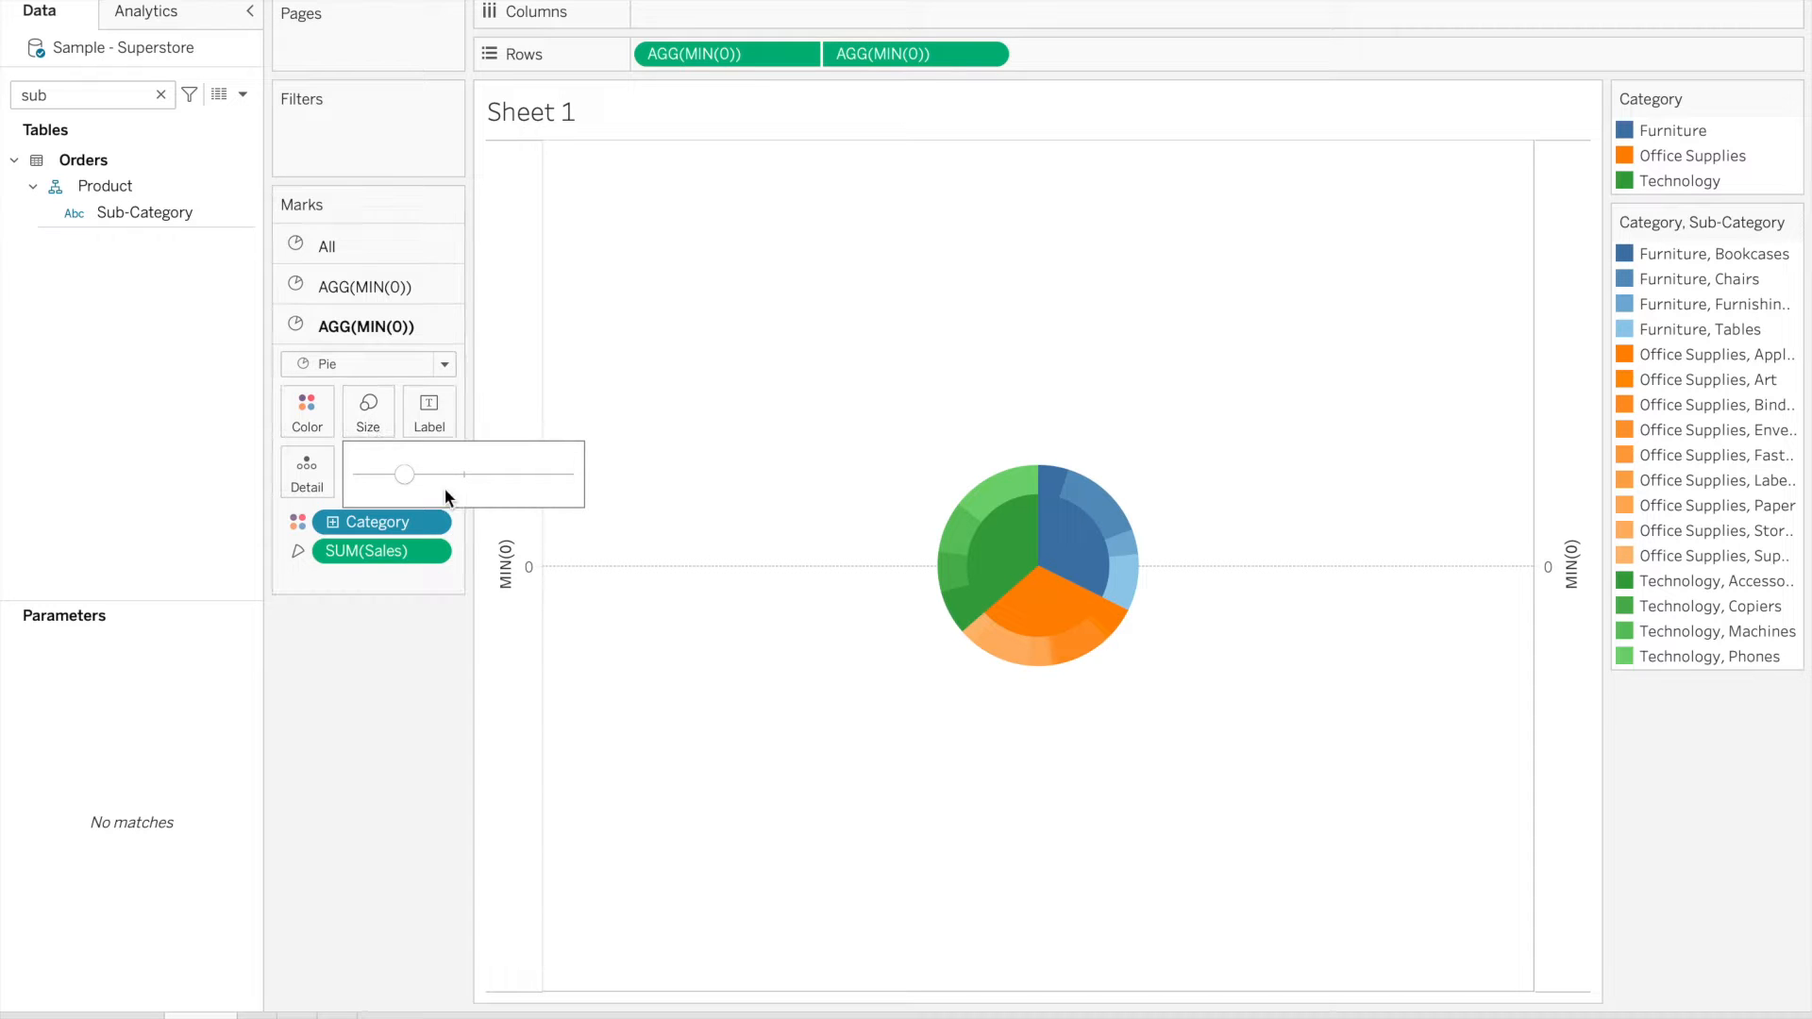
{"action": "left_click", "coordinate": [476, 479]}
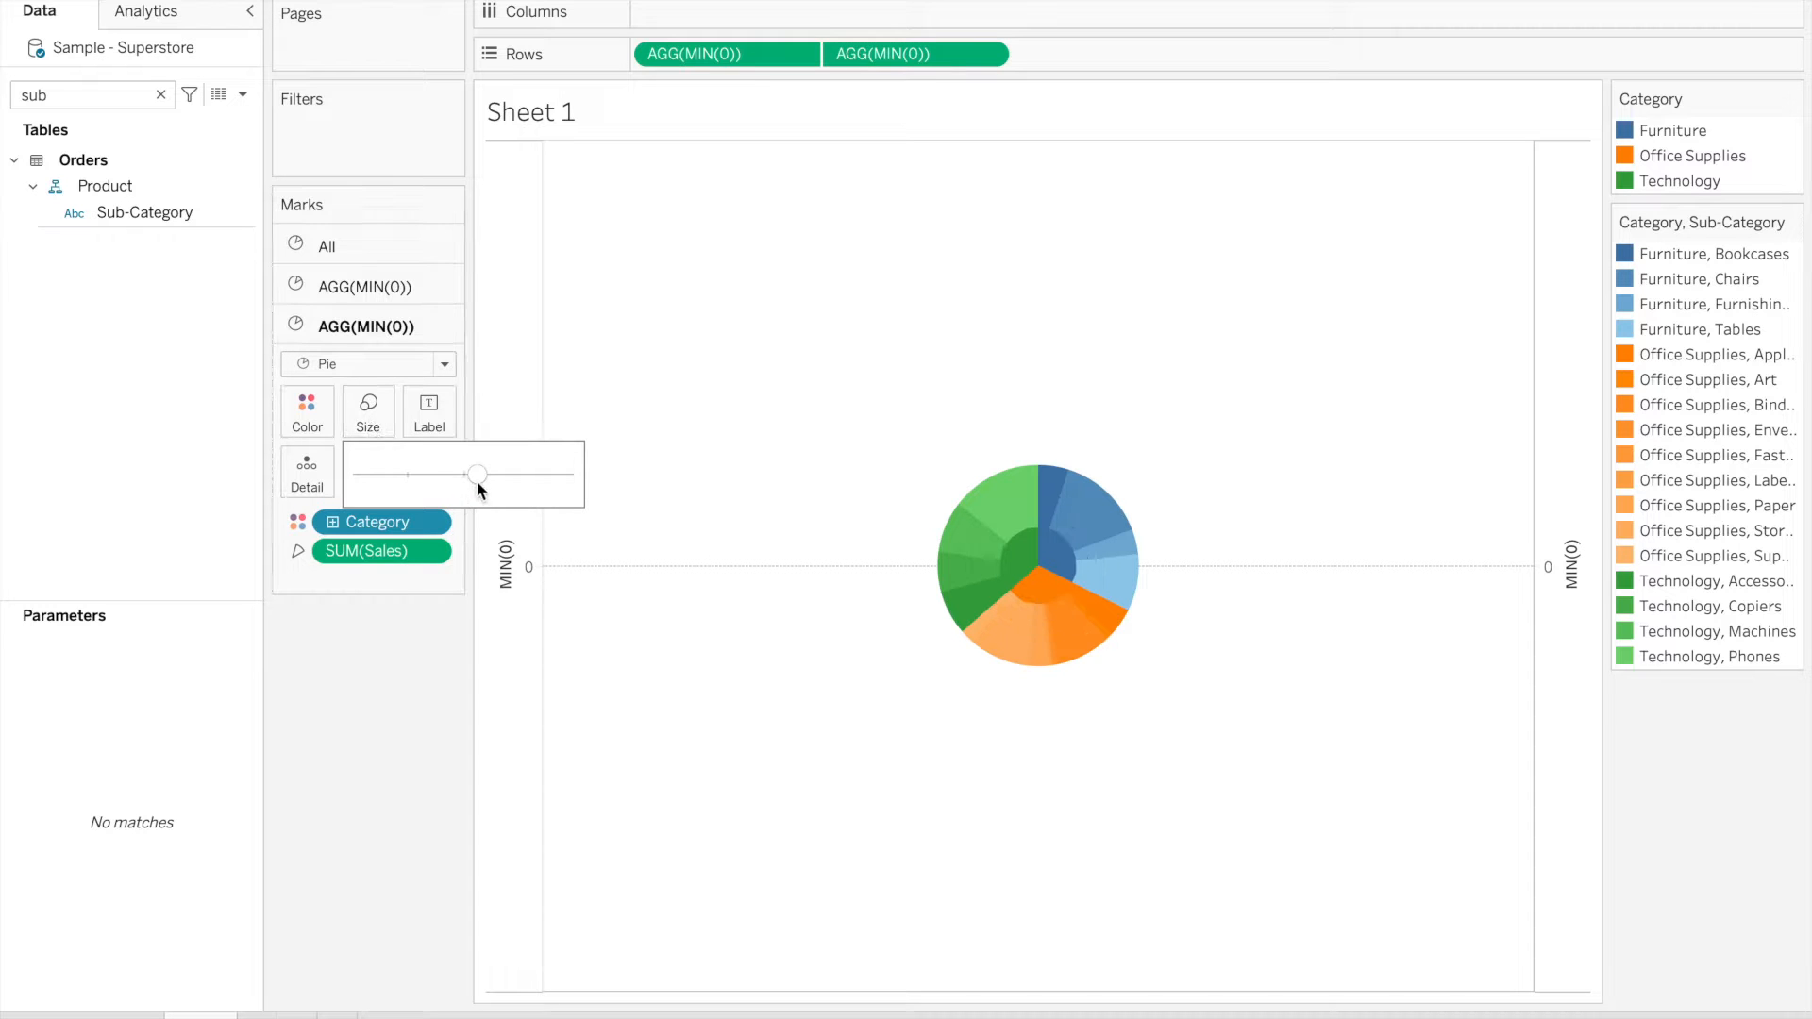
Enlarge the Sub-Category pie on the first MIN(0) to near the maximum of the size scale
{"action": "left_click", "coordinate": [375, 283]}
{"action": "left_click", "coordinate": [368, 370]}
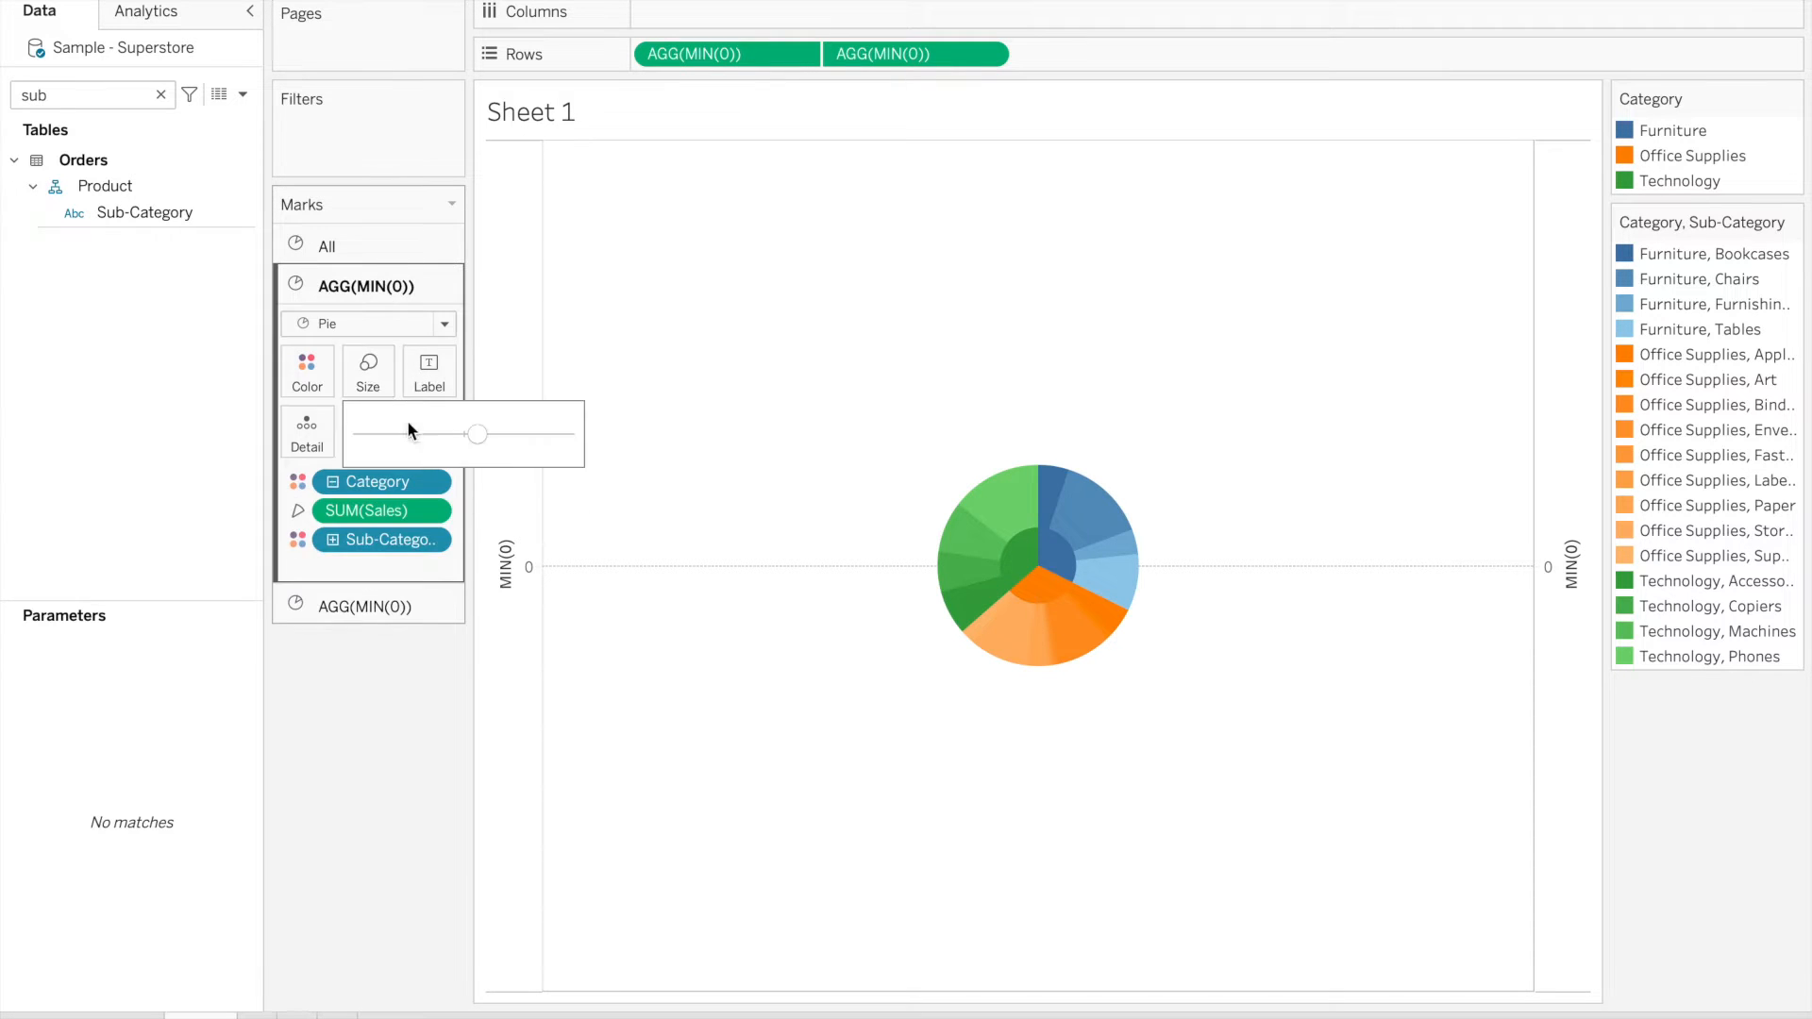
{"action": "left_click", "coordinate": [520, 433]}
{"action": "left_click", "coordinate": [545, 434]}
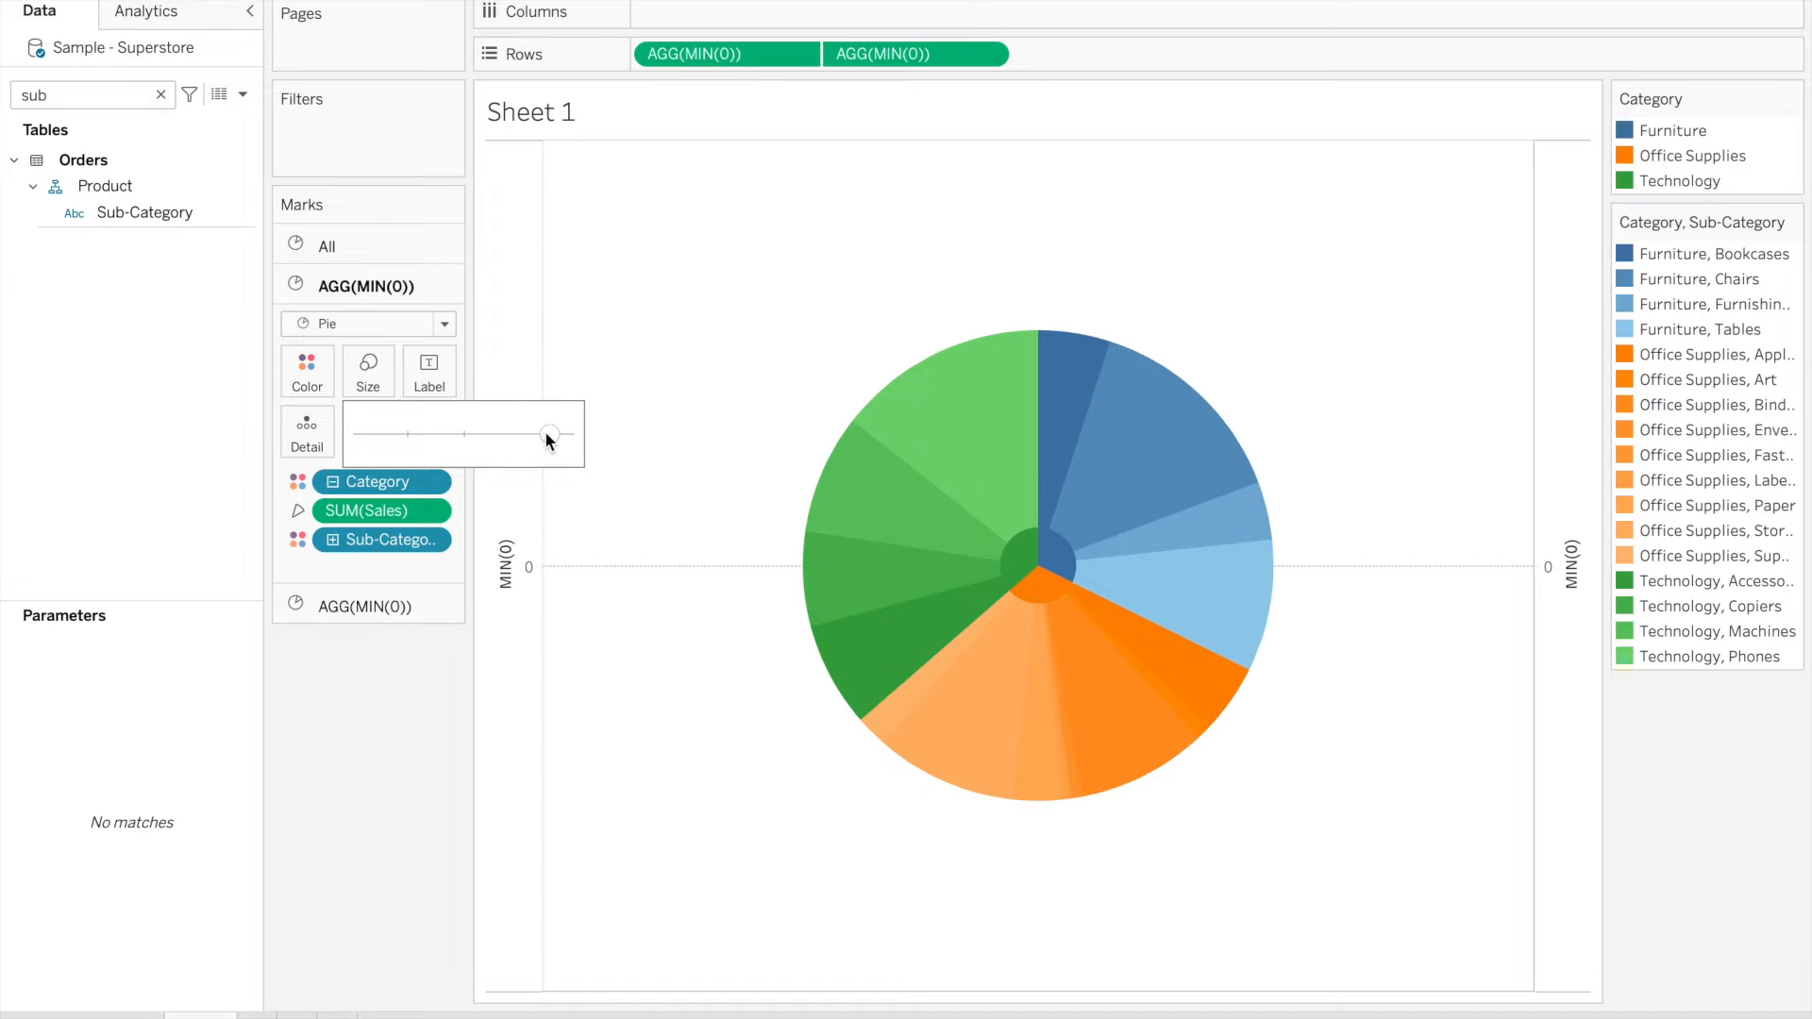
Resize the front Category pie to slightly smaller than the Sub-Category pie, leaving a narrow outer ring
{"action": "left_click", "coordinate": [353, 606]}
{"action": "left_click", "coordinate": [365, 406]}
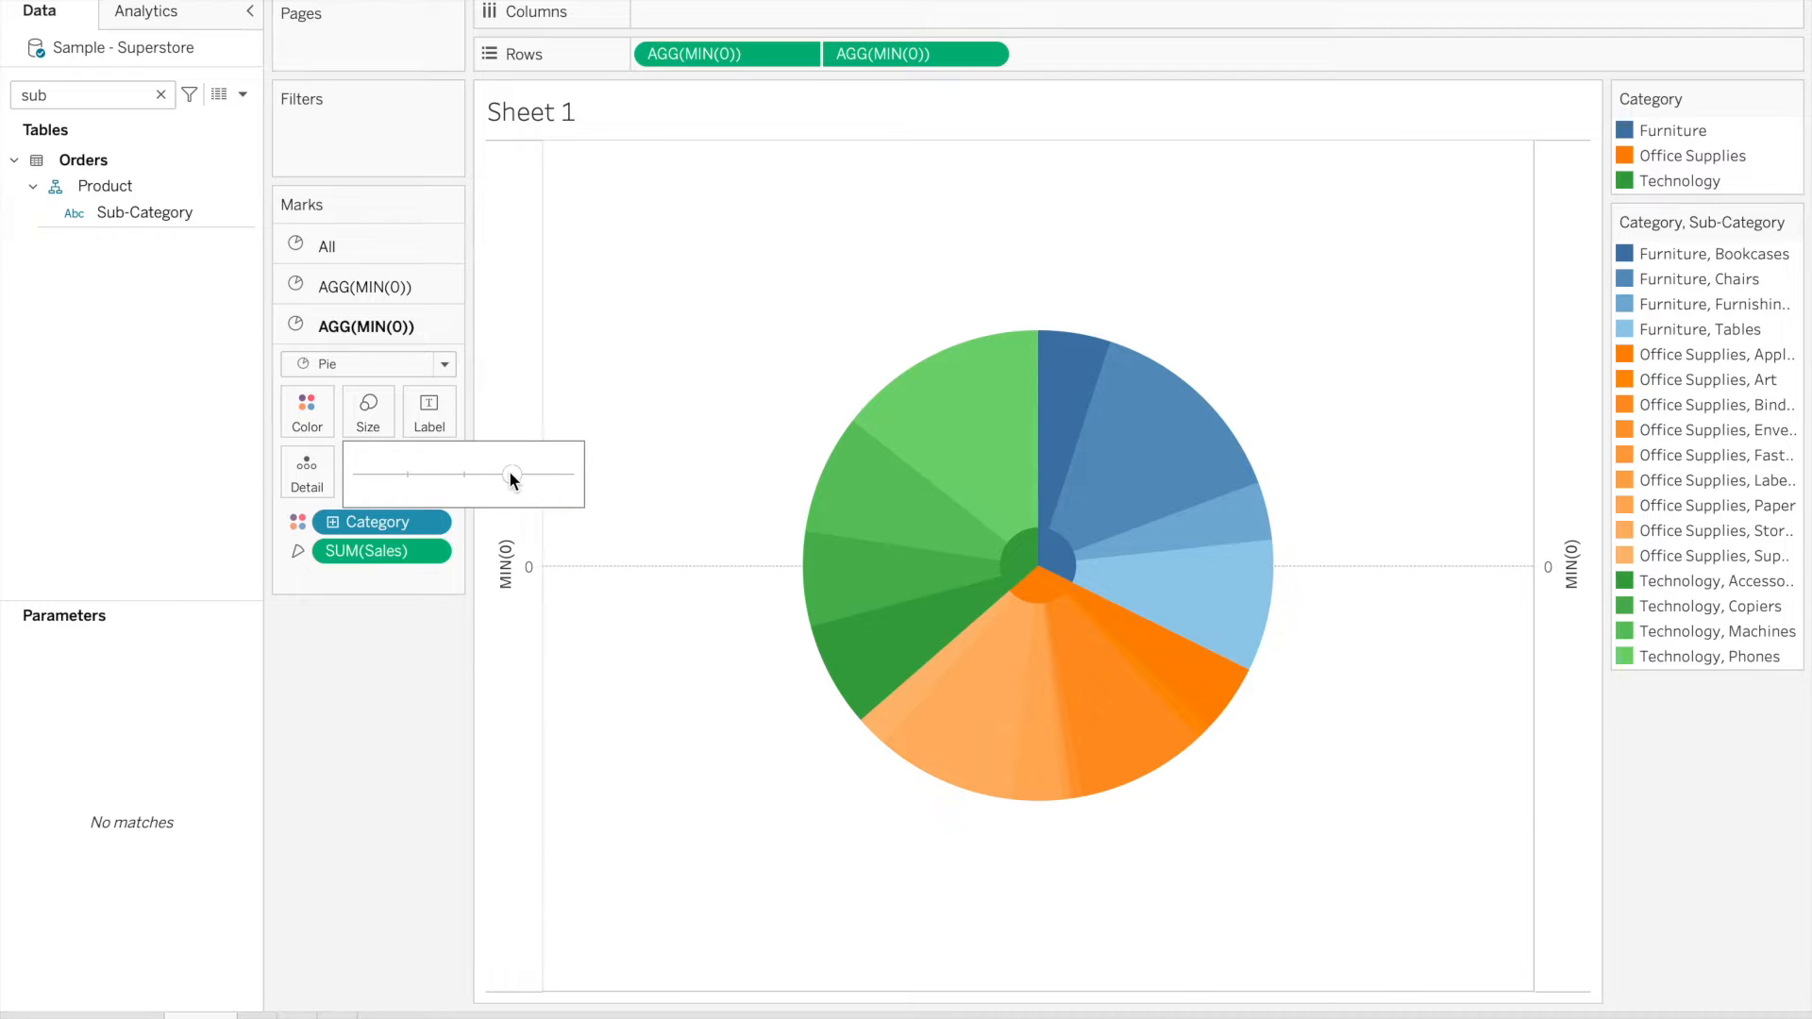
{"action": "left_click", "coordinate": [507, 470]}
{"action": "left_click", "coordinate": [485, 475]}
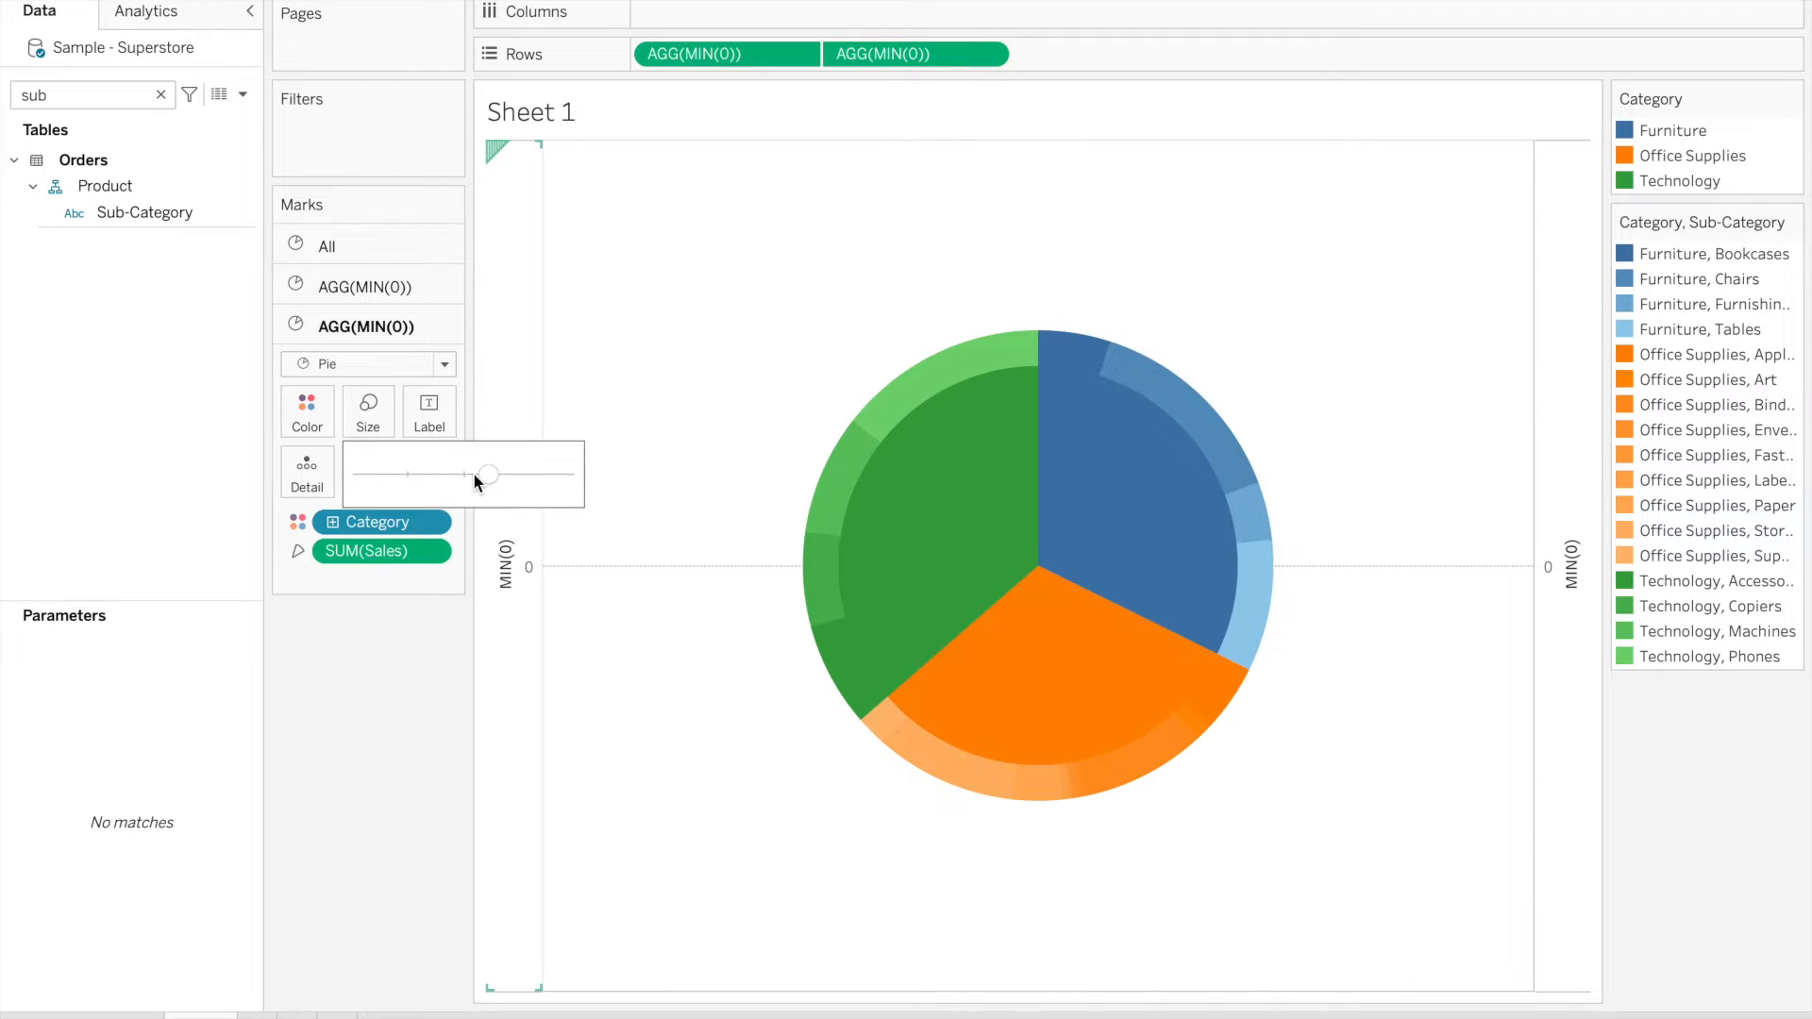
Give the slices of the inner Category pie a white border
{"action": "left_click", "coordinate": [307, 419]}
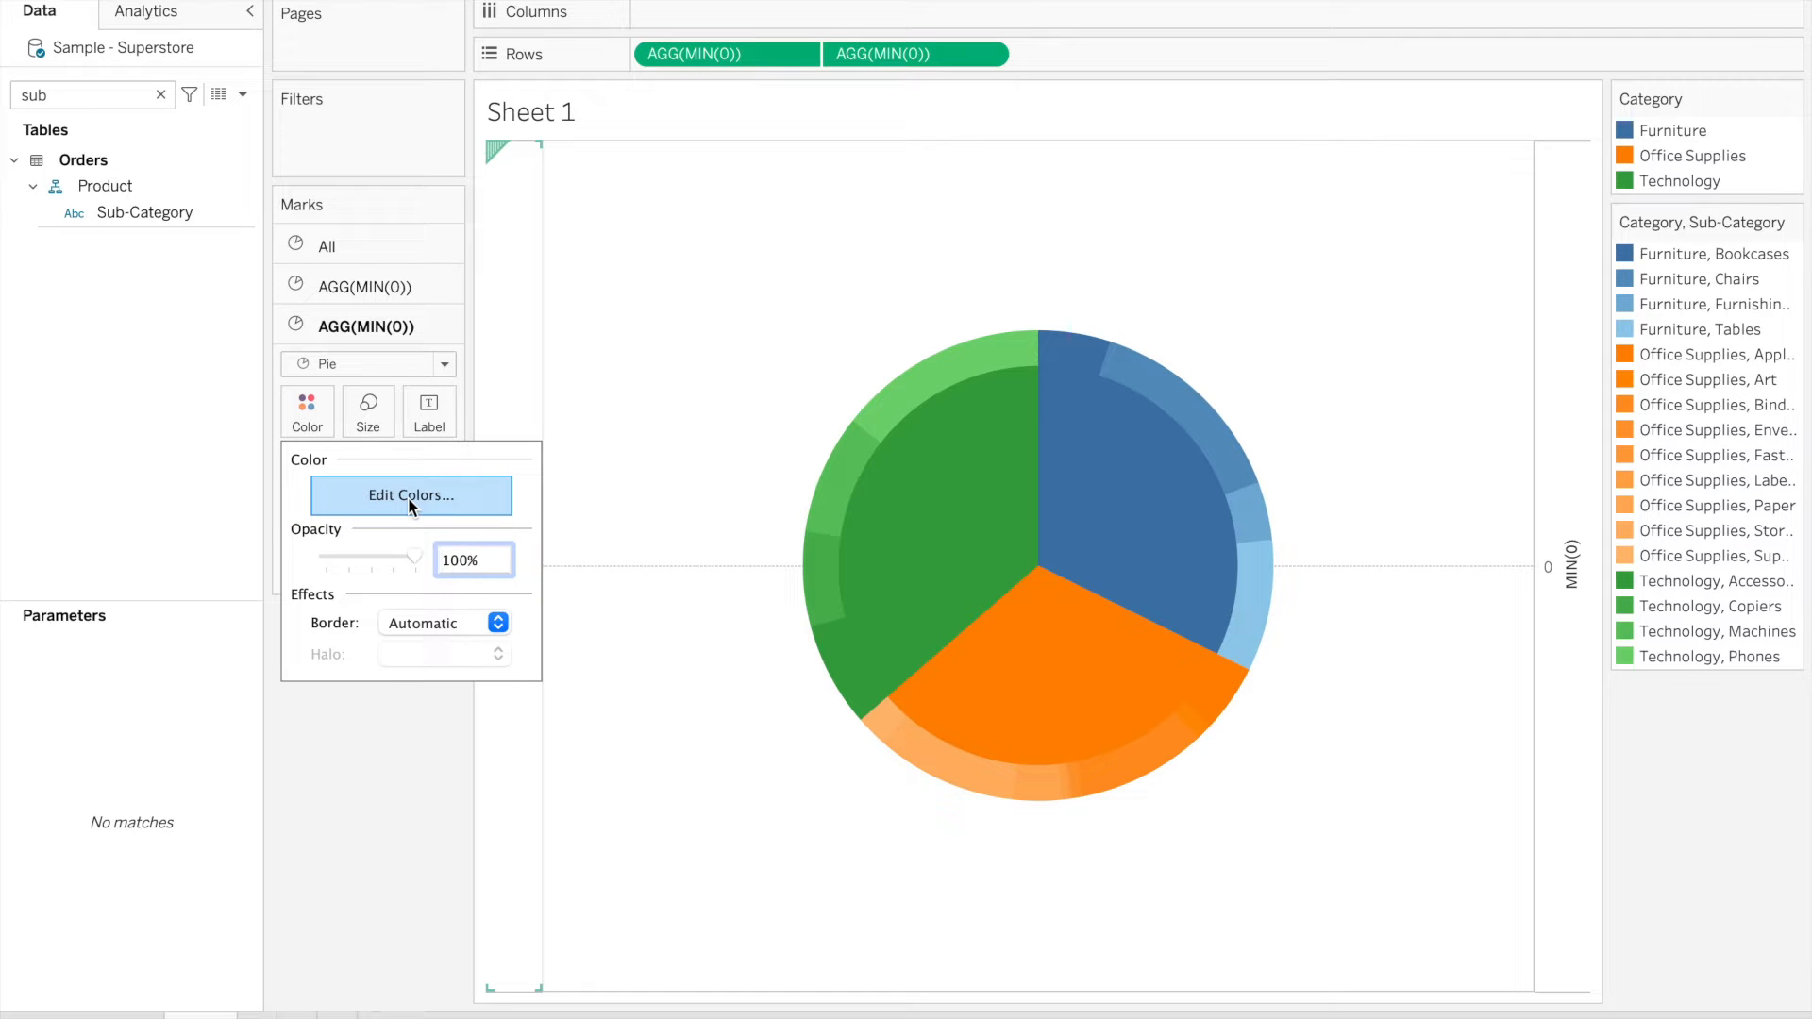
{"action": "left_click", "coordinate": [497, 622]}
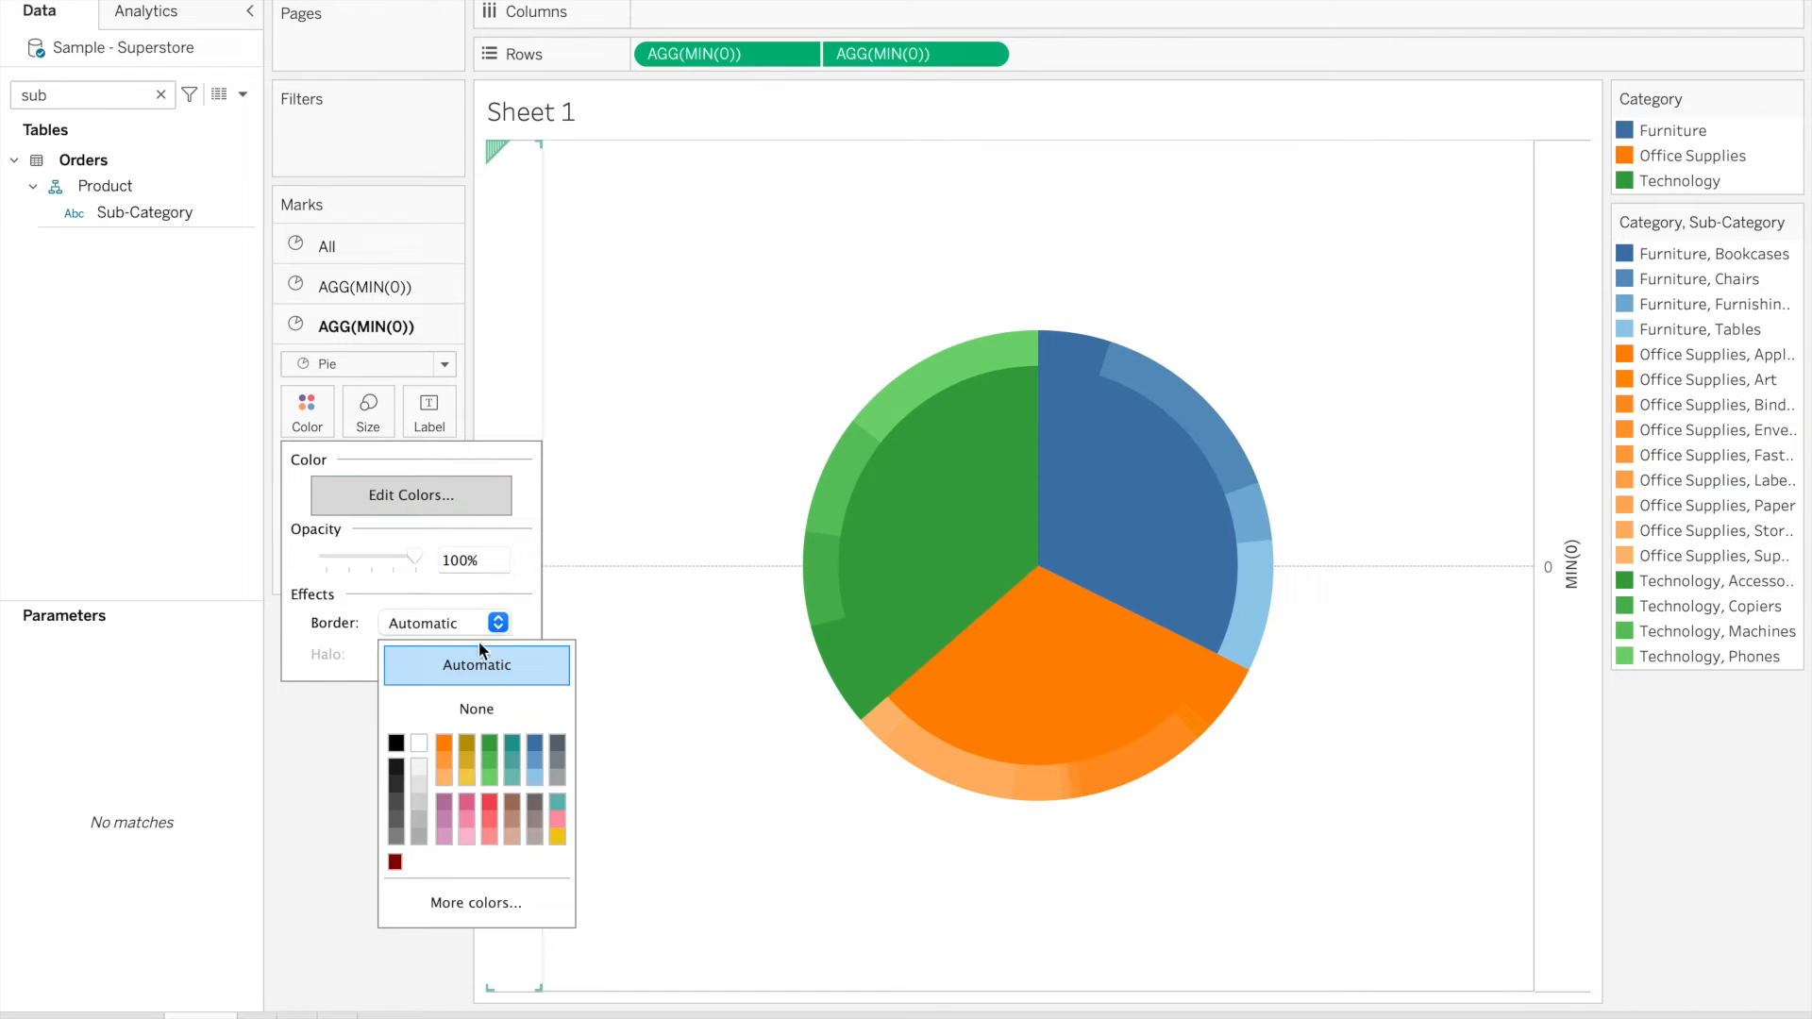
{"action": "left_click", "coordinate": [422, 743]}
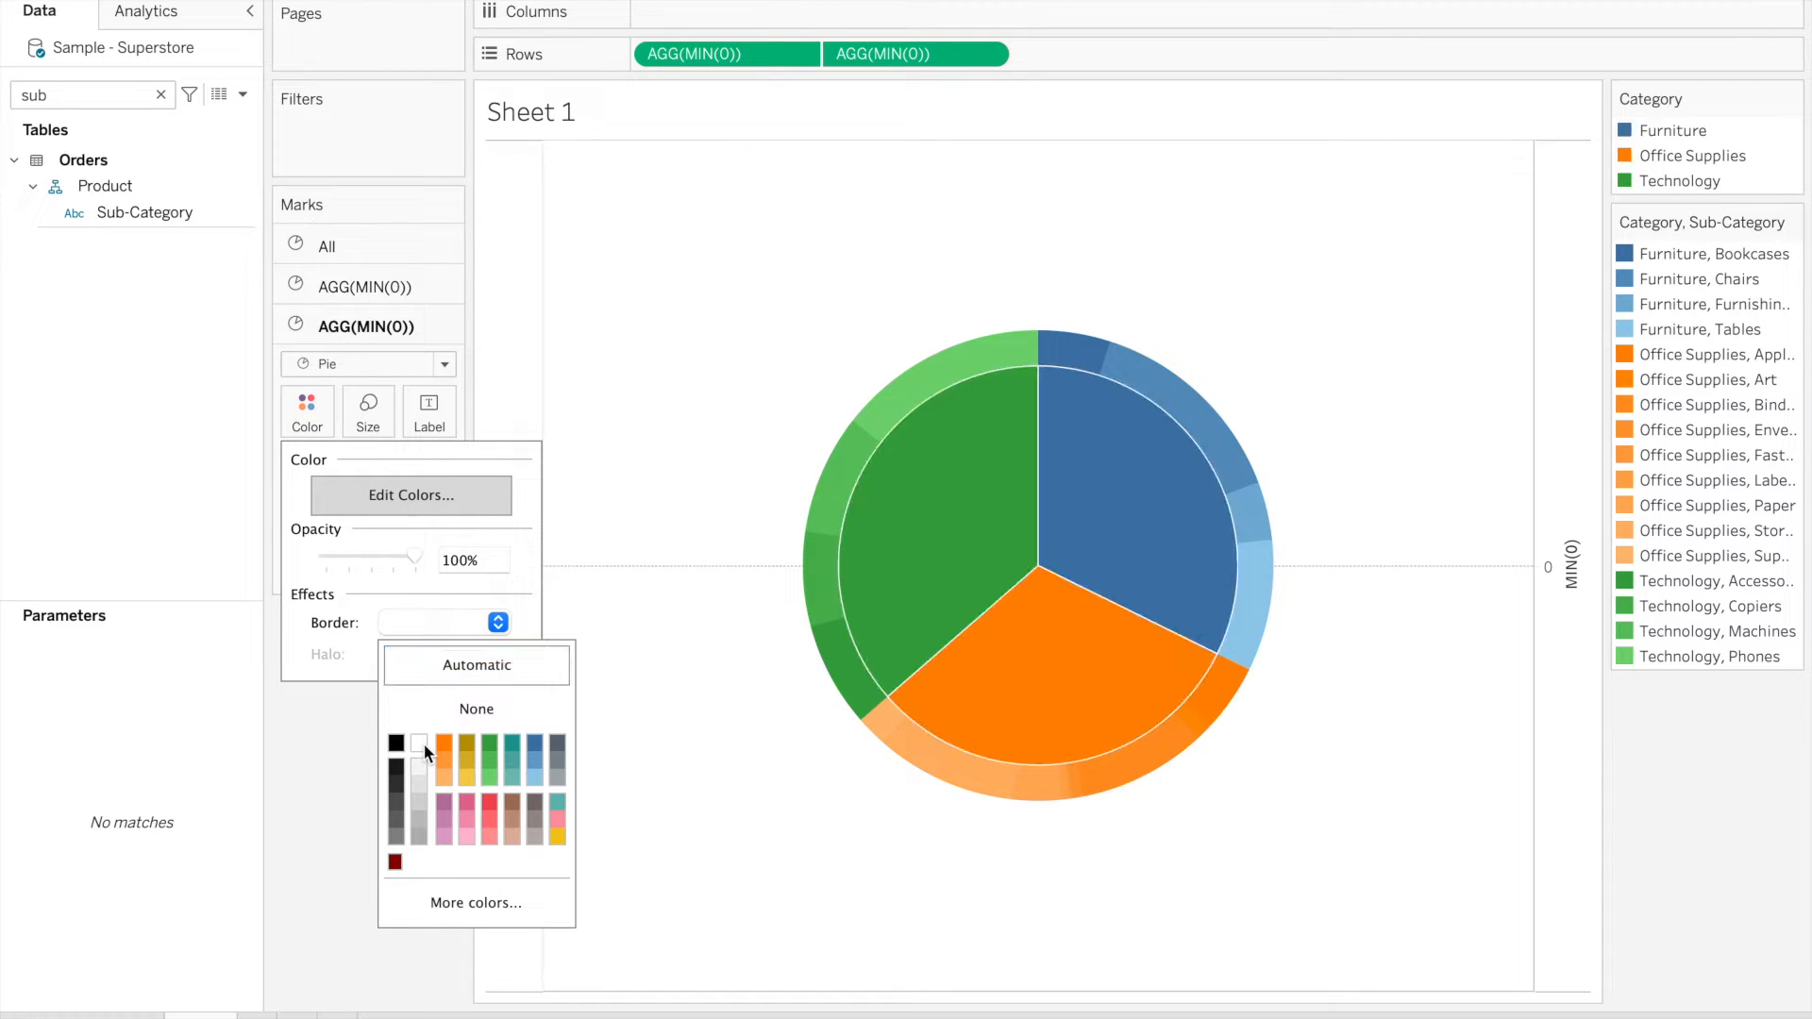
{"action": "left_click", "coordinate": [313, 767]}
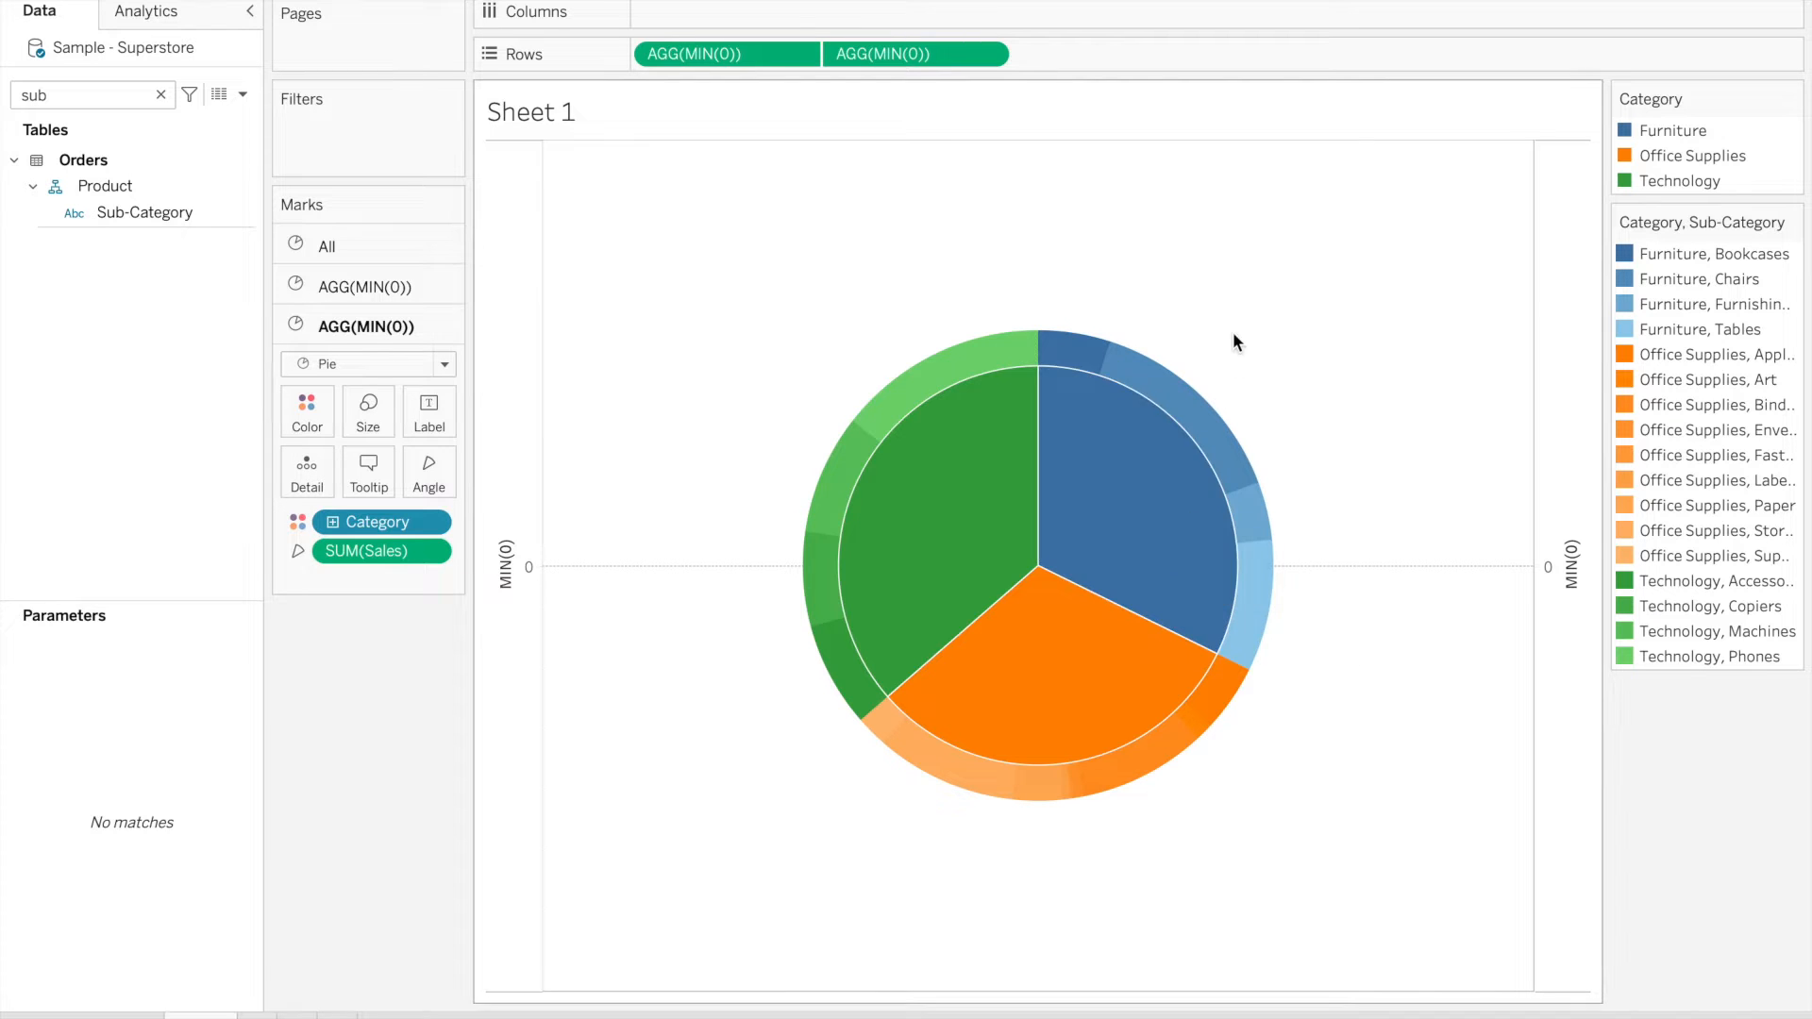
Hide the MIN(0) axis headers on the combined chart
{"action": "mouse_move", "coordinate": [1096, 446]}
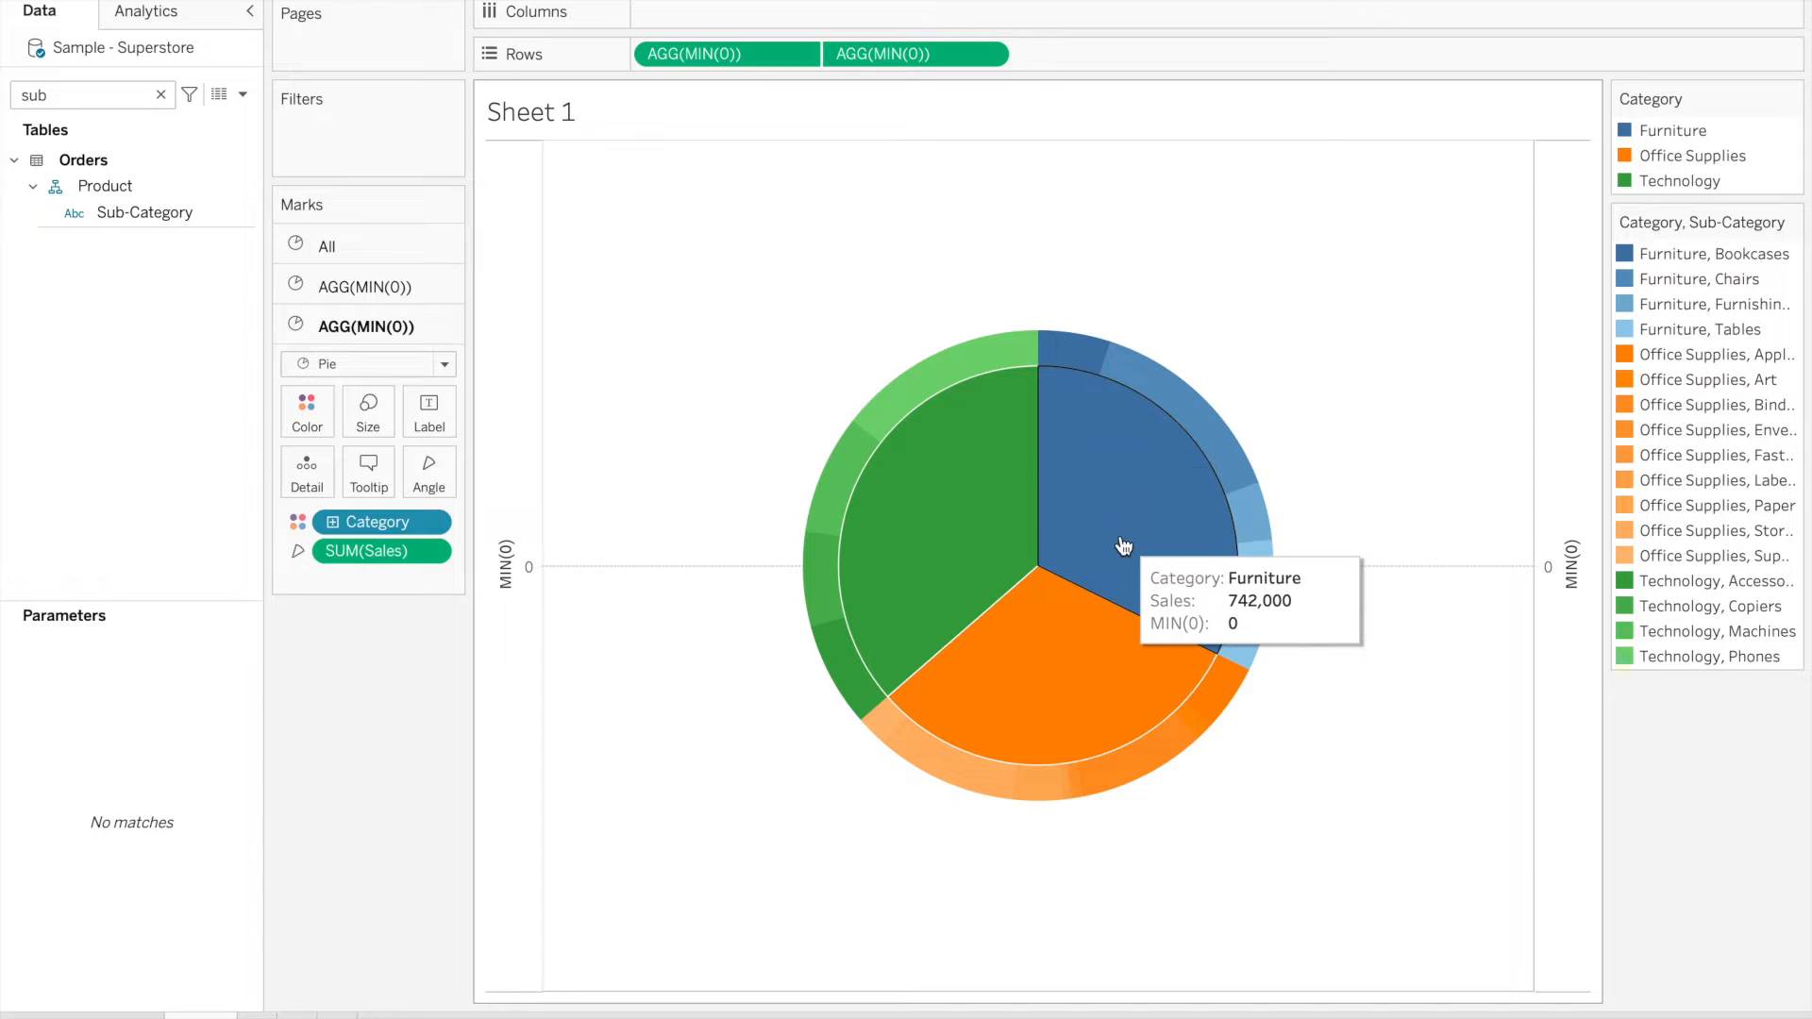
{"action": "mouse_move", "coordinate": [1175, 397]}
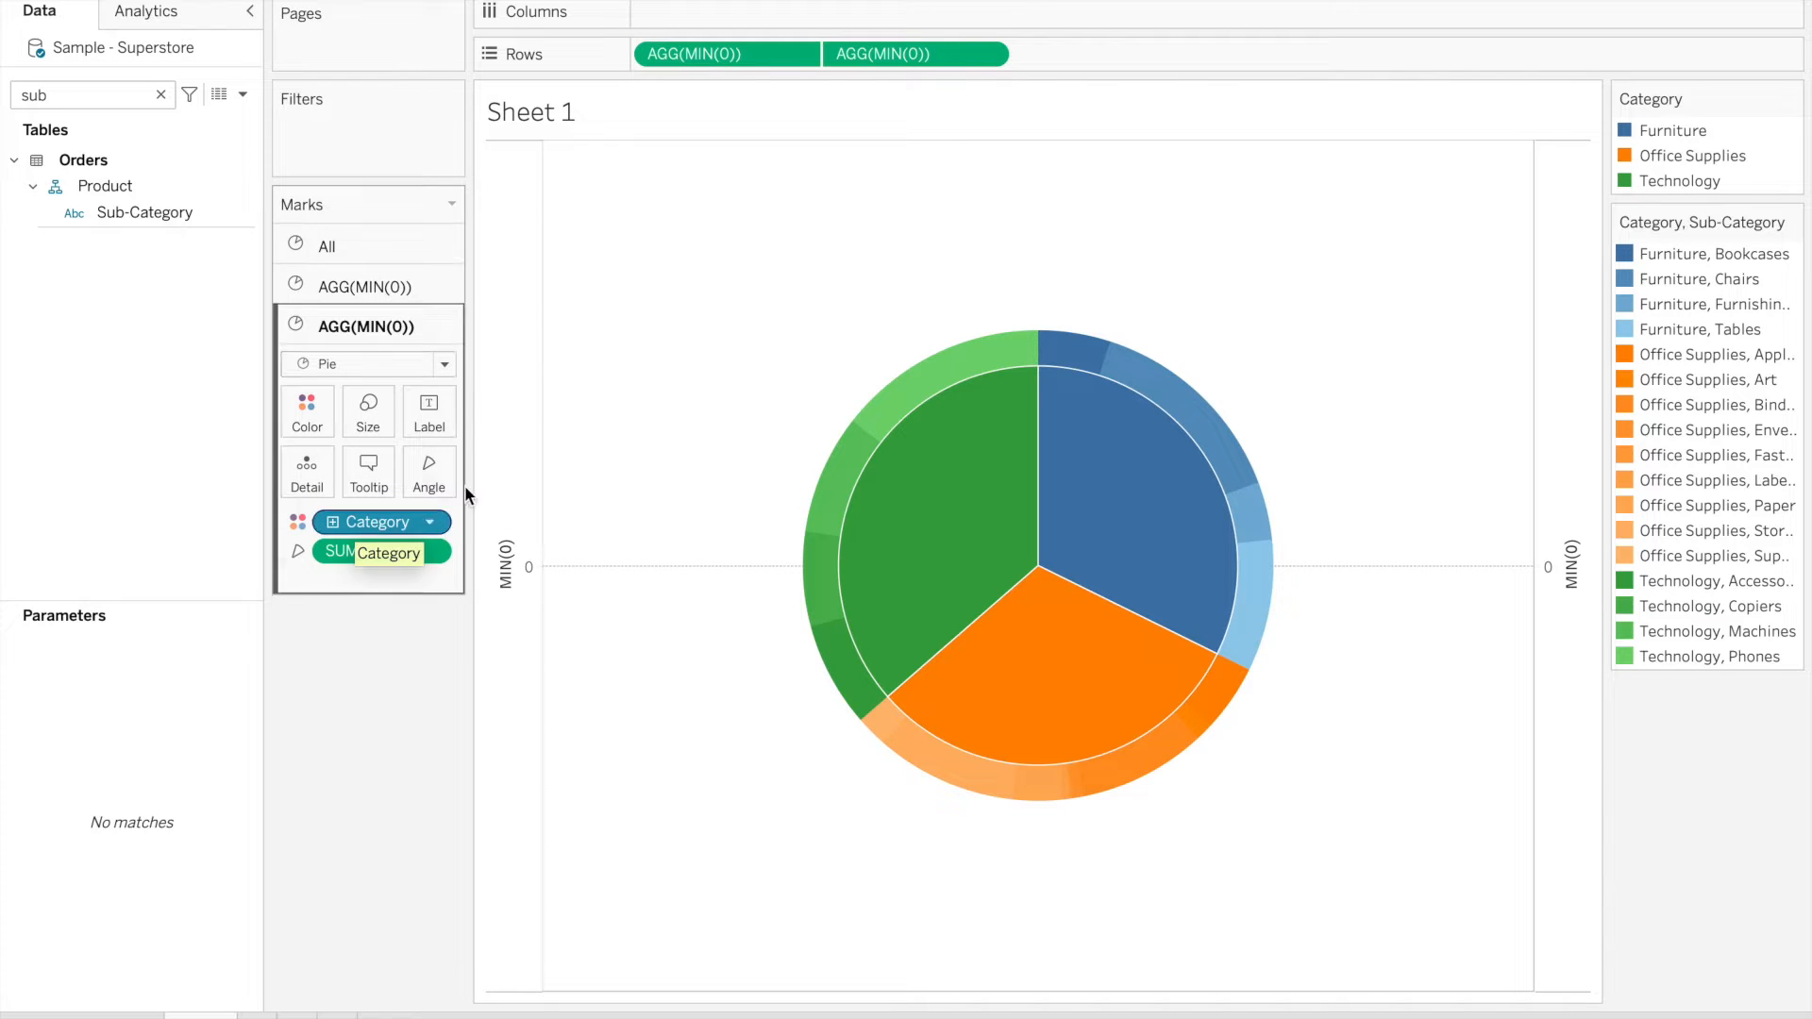
{"action": "right_click", "coordinate": [503, 362]}
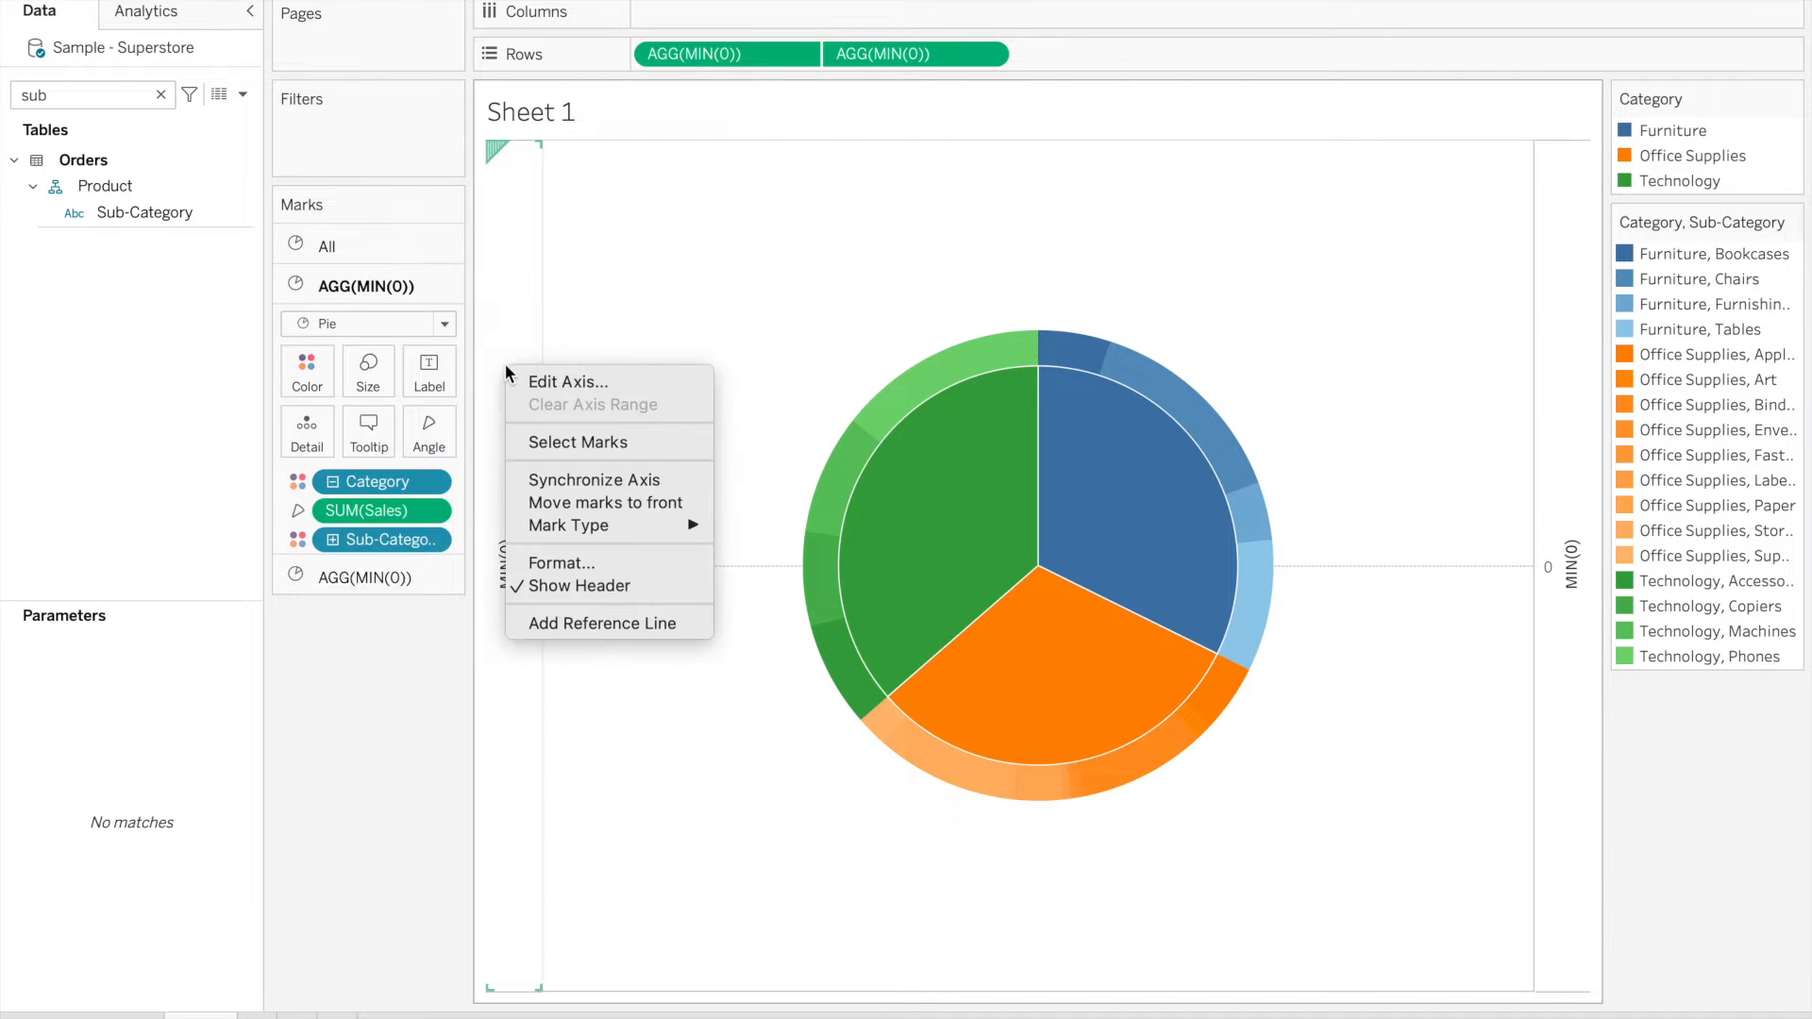
{"action": "left_click", "coordinate": [568, 592]}
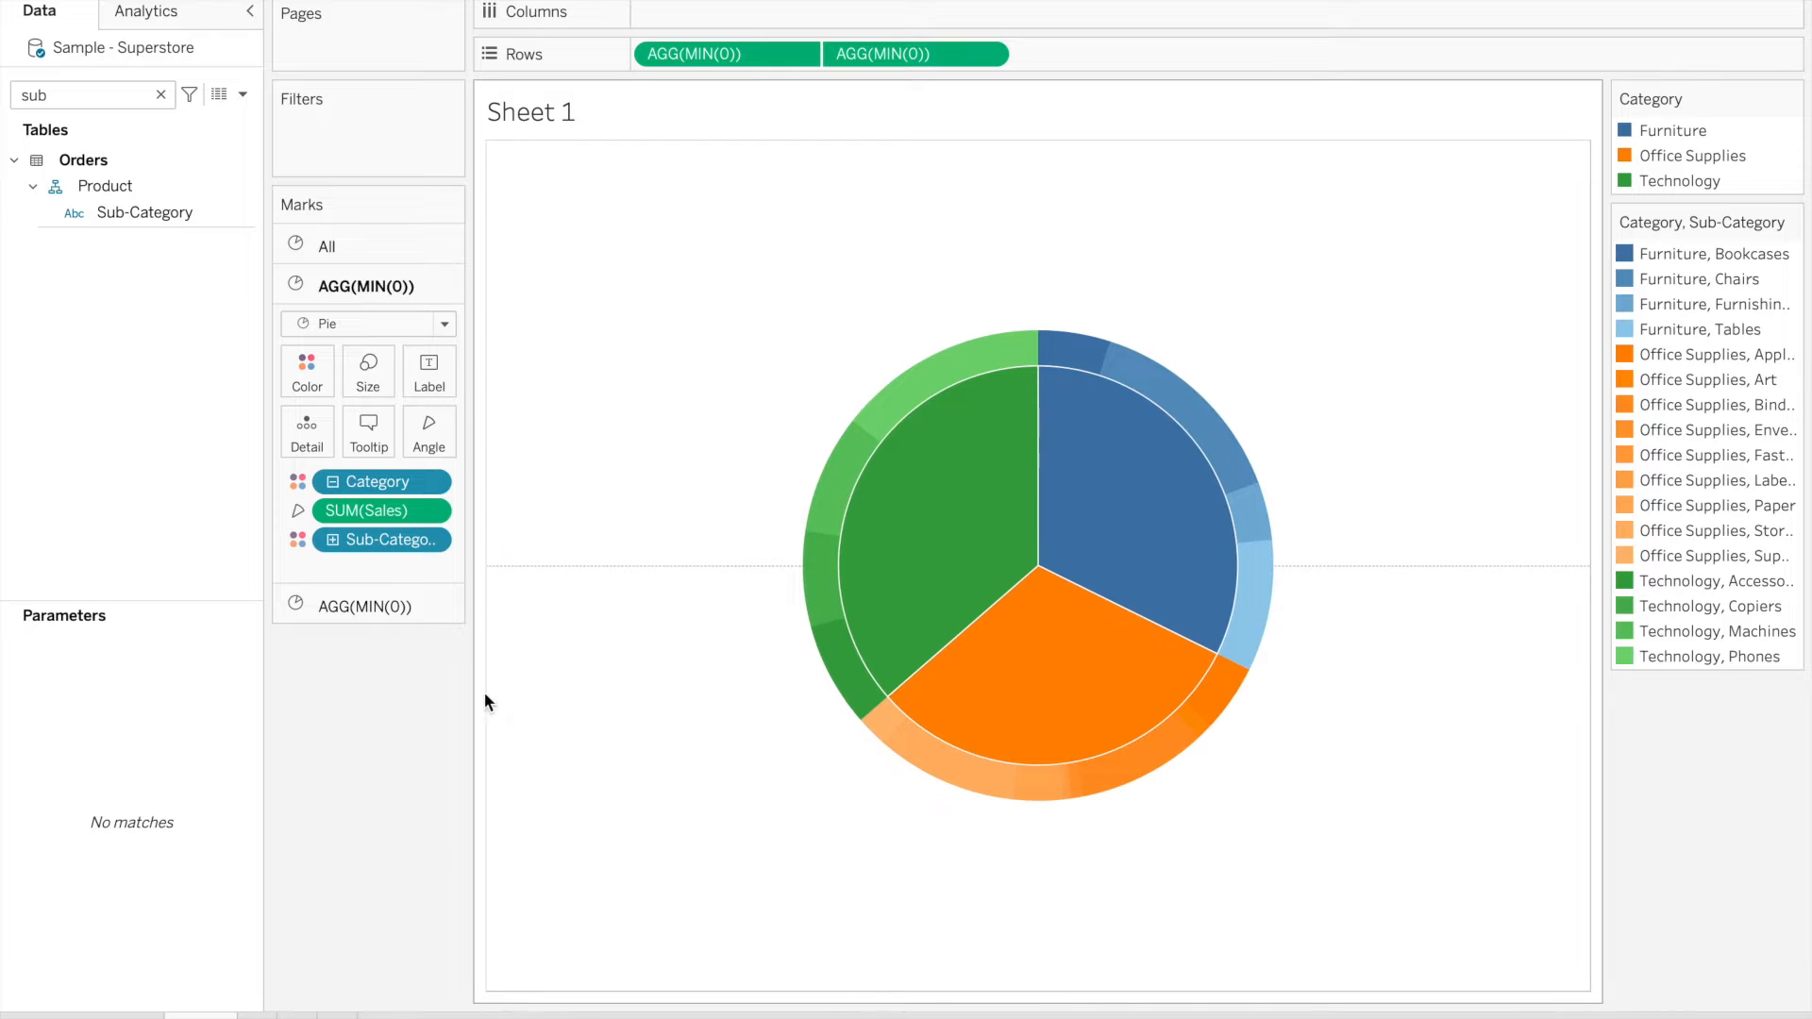
Set the sheet's Grid Lines and Zero Lines to None in the line formatting
{"action": "right_click", "coordinate": [640, 405]}
{"action": "left_click", "coordinate": [687, 528]}
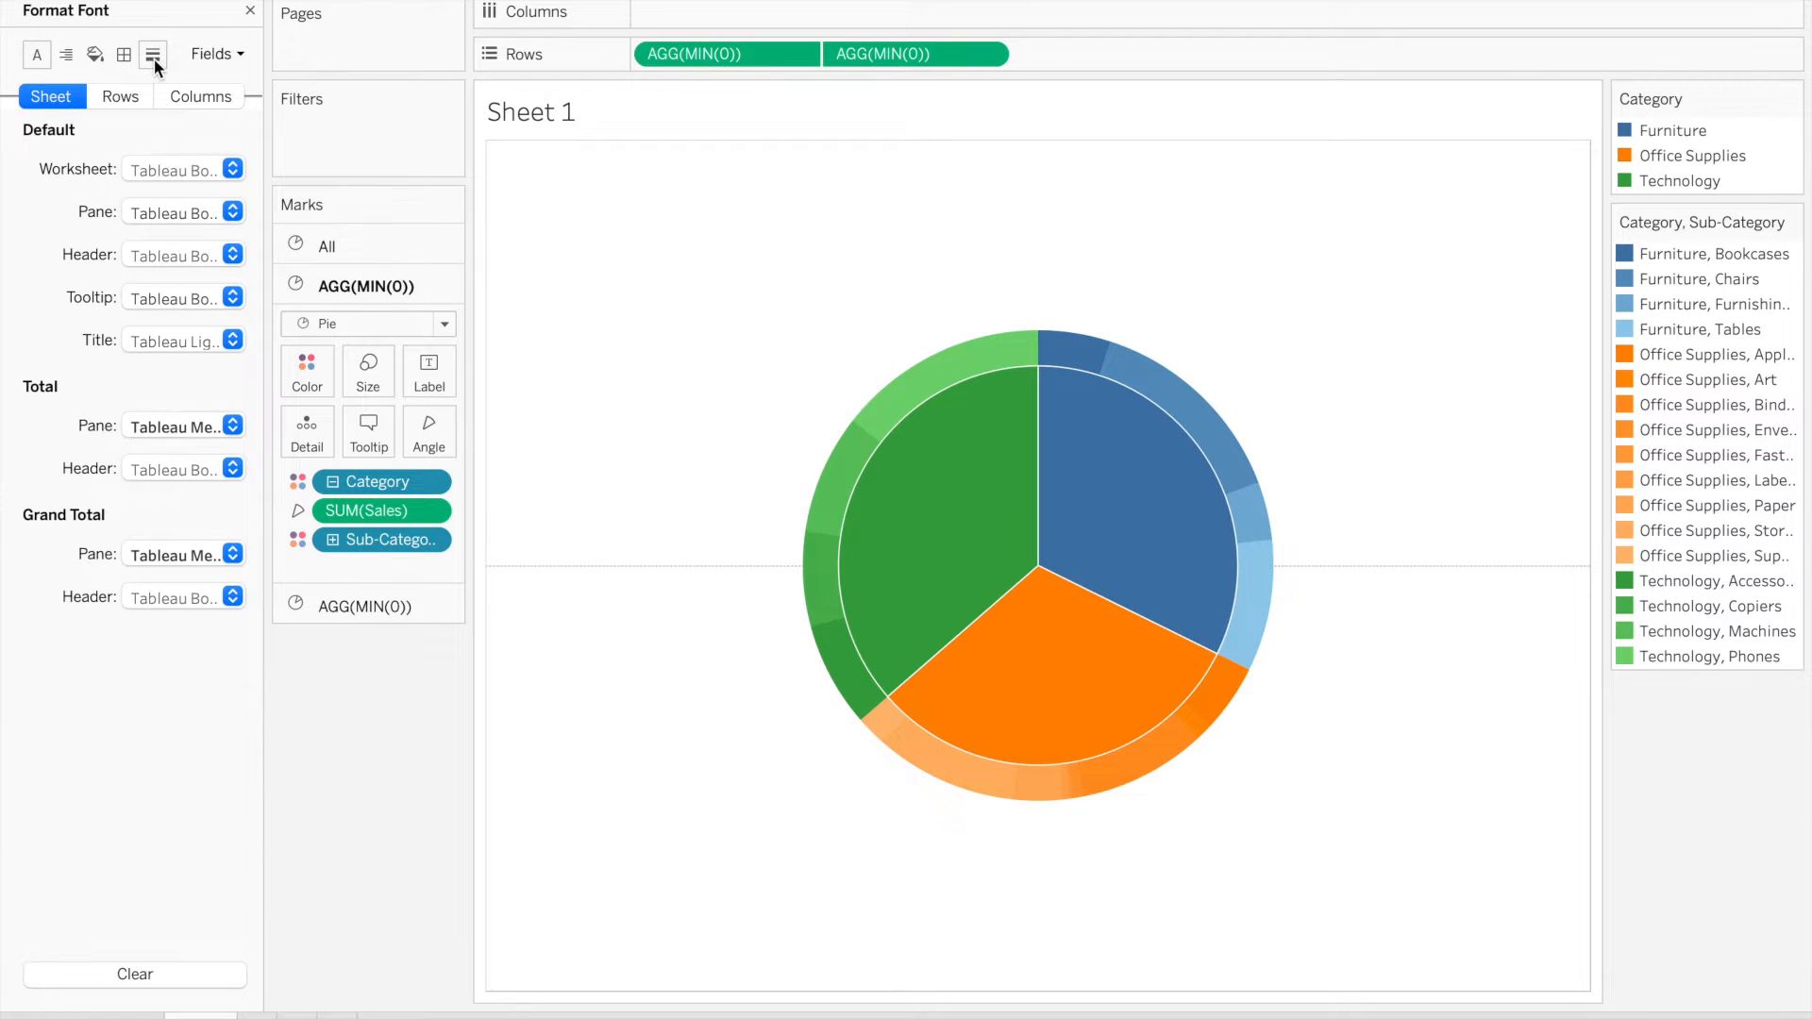
{"action": "left_click", "coordinate": [154, 57]}
{"action": "left_click", "coordinate": [190, 168]}
{"action": "left_click", "coordinate": [184, 202]}
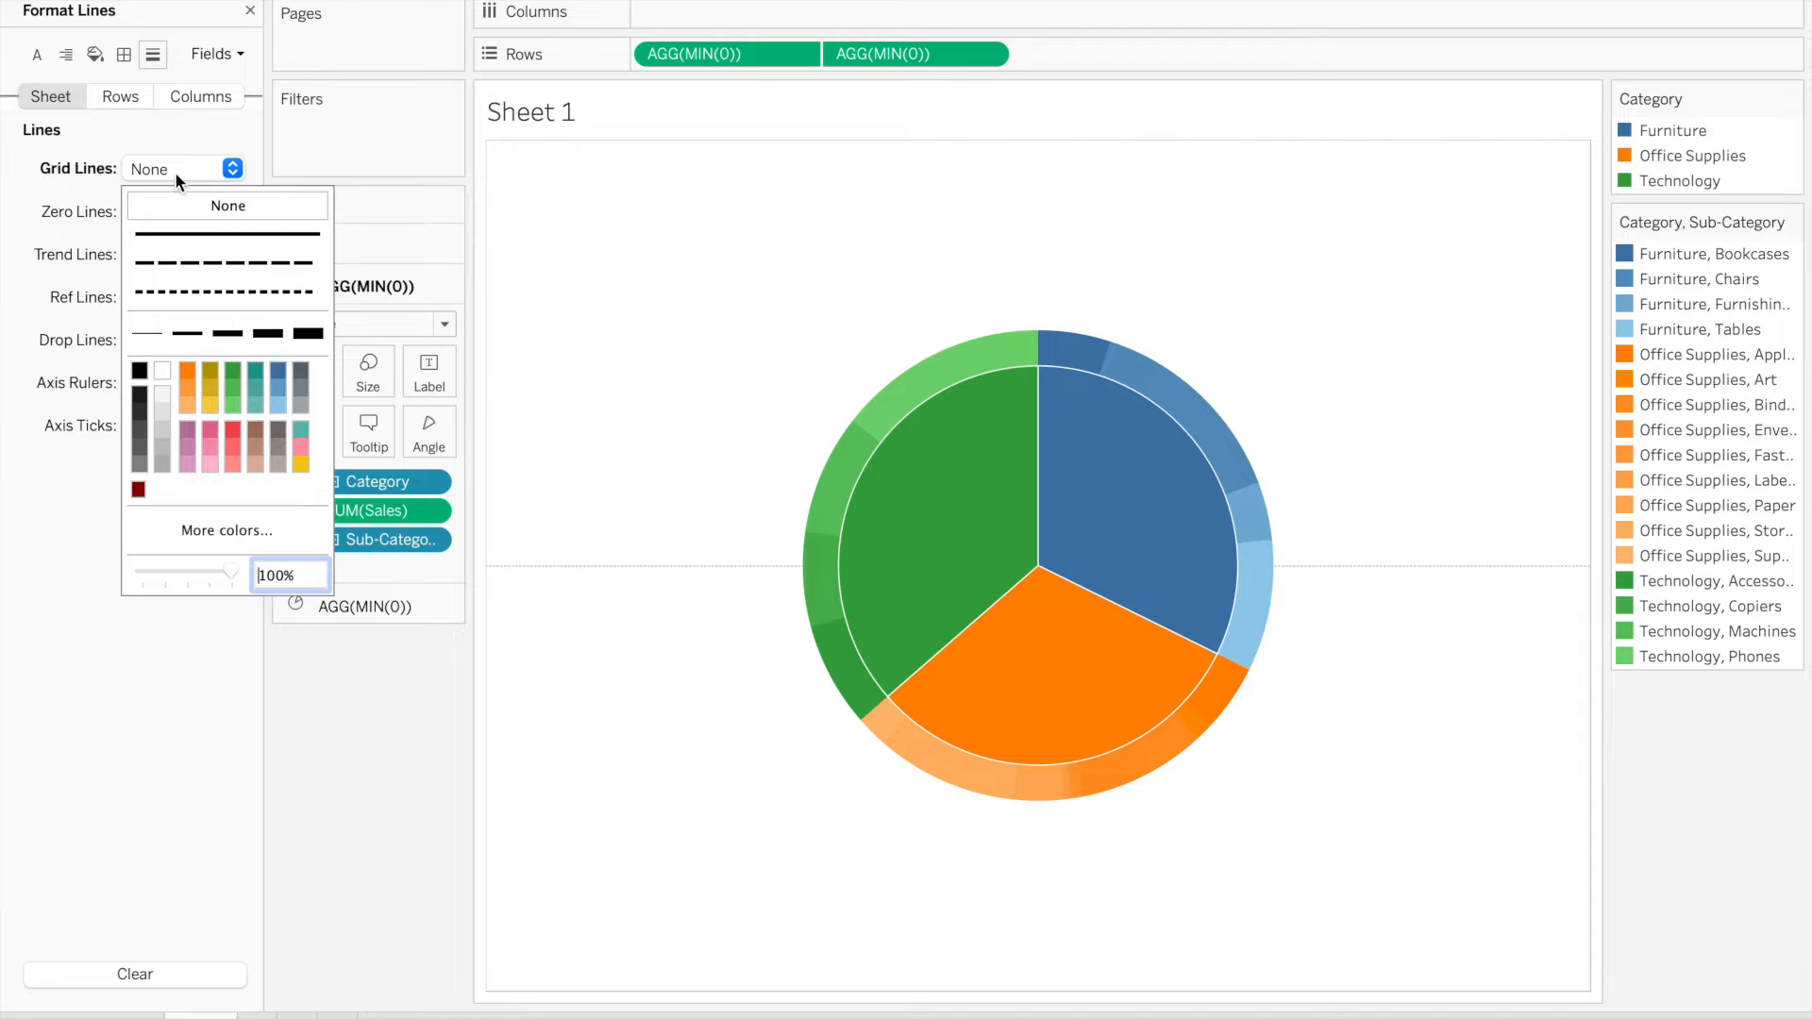
{"action": "left_click", "coordinate": [174, 171]}
{"action": "left_click", "coordinate": [173, 209]}
{"action": "left_click", "coordinate": [173, 248]}
{"action": "left_click", "coordinate": [172, 206]}
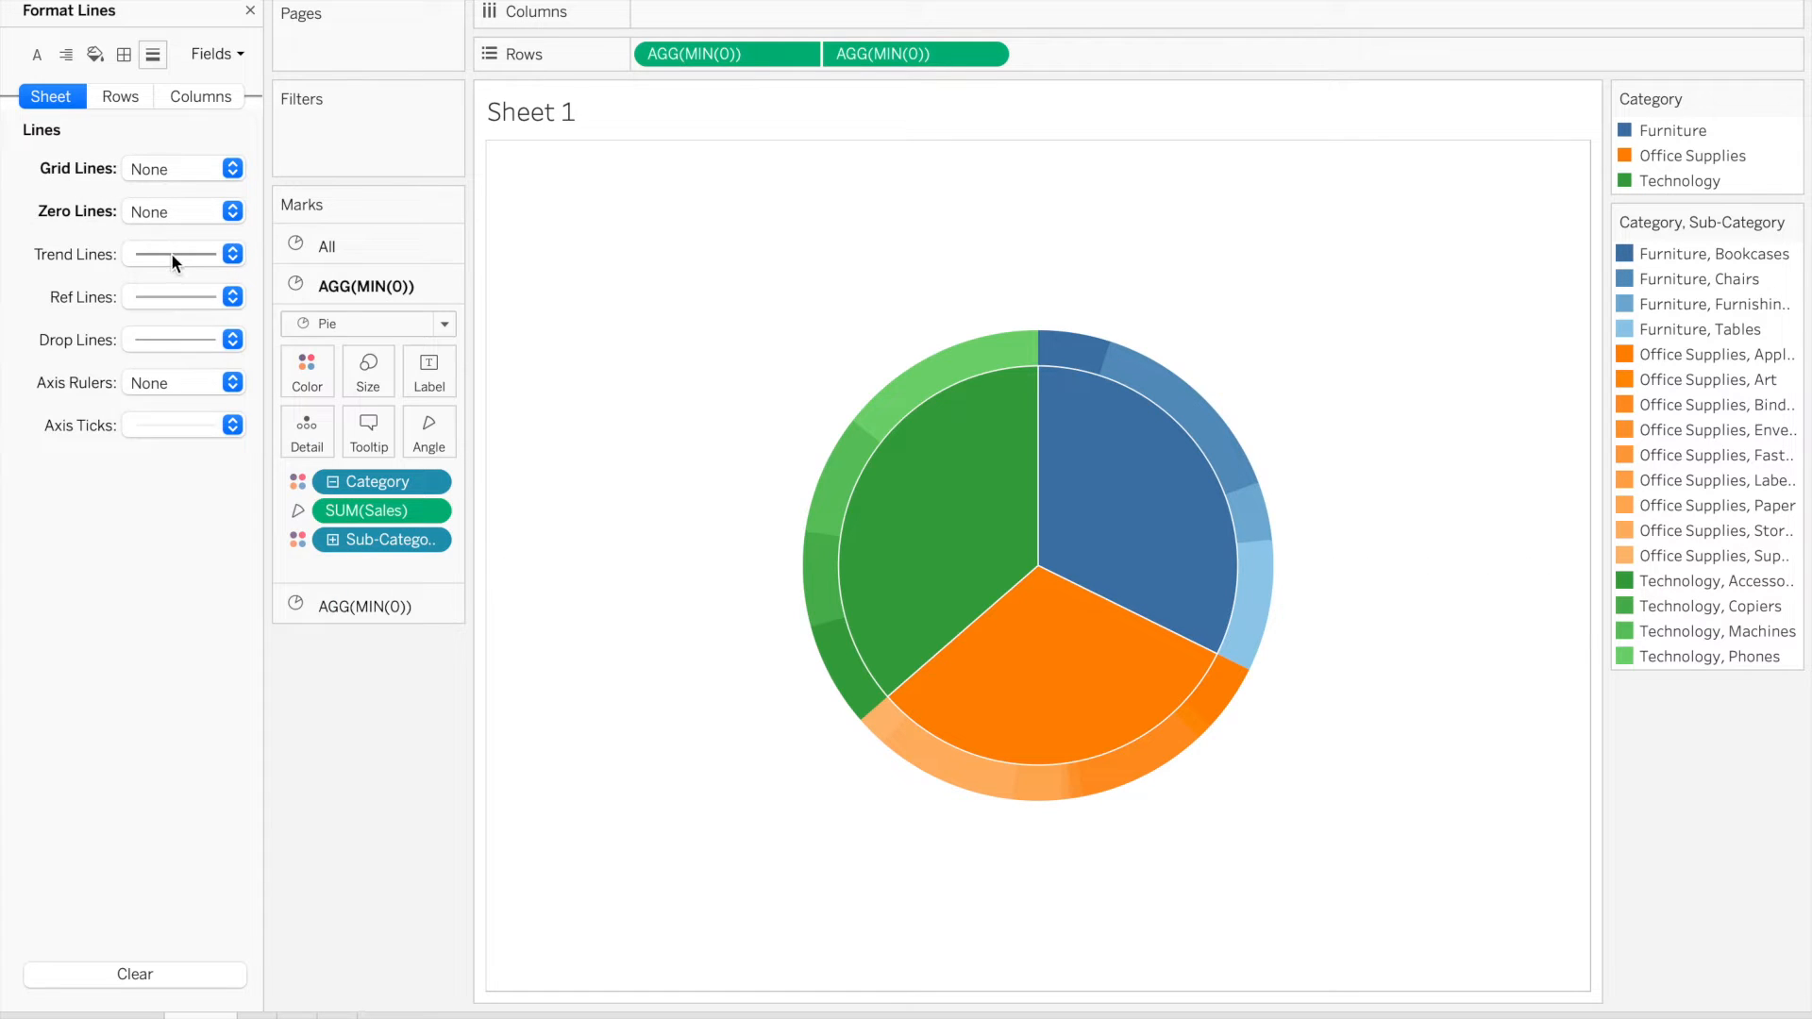
Set the sheet's Trend Lines and Ref Lines to None
{"action": "left_click", "coordinate": [172, 253]}
{"action": "left_click", "coordinate": [182, 263]}
{"action": "left_click", "coordinate": [185, 296]}
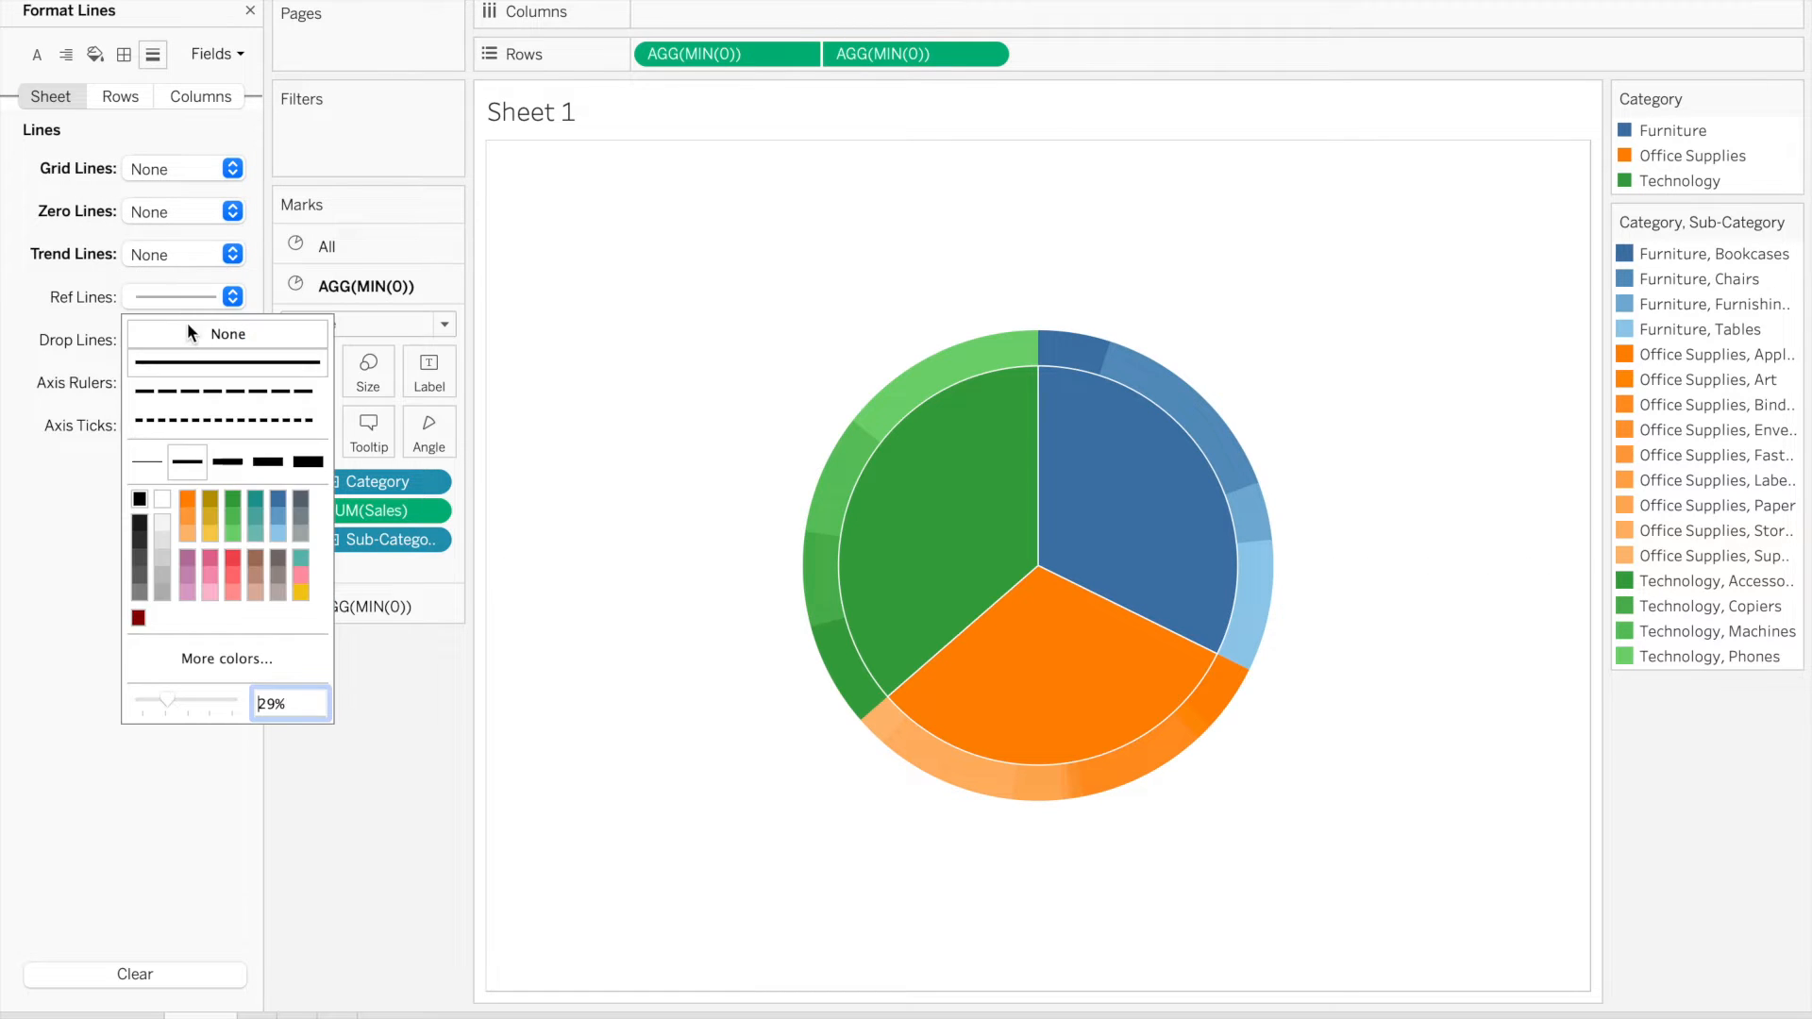
{"action": "left_click", "coordinate": [186, 332]}
{"action": "left_click", "coordinate": [185, 298]}
Set the sheet's Drop Lines, Axis Rulers and Axis Ticks to None
{"action": "left_click", "coordinate": [185, 338]}
{"action": "left_click", "coordinate": [179, 370]}
{"action": "left_click", "coordinate": [172, 345]}
{"action": "left_click", "coordinate": [180, 381]}
{"action": "left_click", "coordinate": [177, 406]}
{"action": "left_click", "coordinate": [173, 415]}
{"action": "left_click", "coordinate": [172, 421]}
{"action": "left_click", "coordinate": [178, 464]}
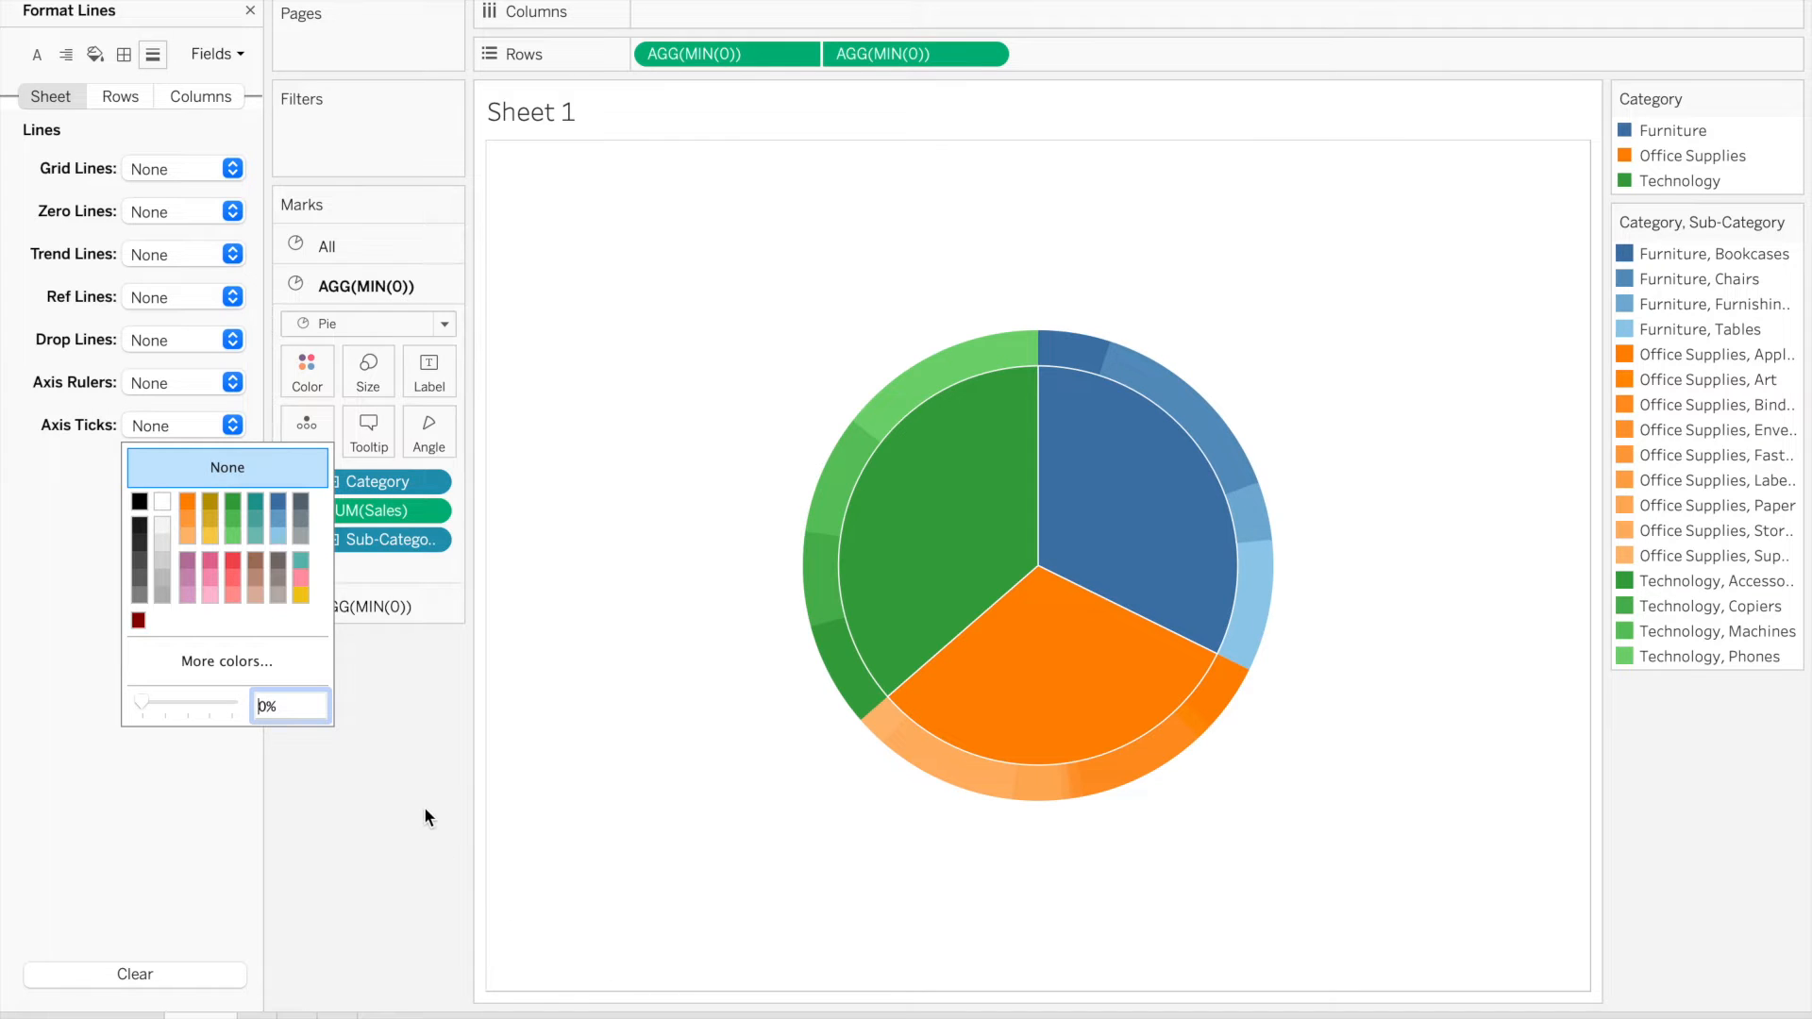
{"action": "left_click", "coordinate": [342, 753]}
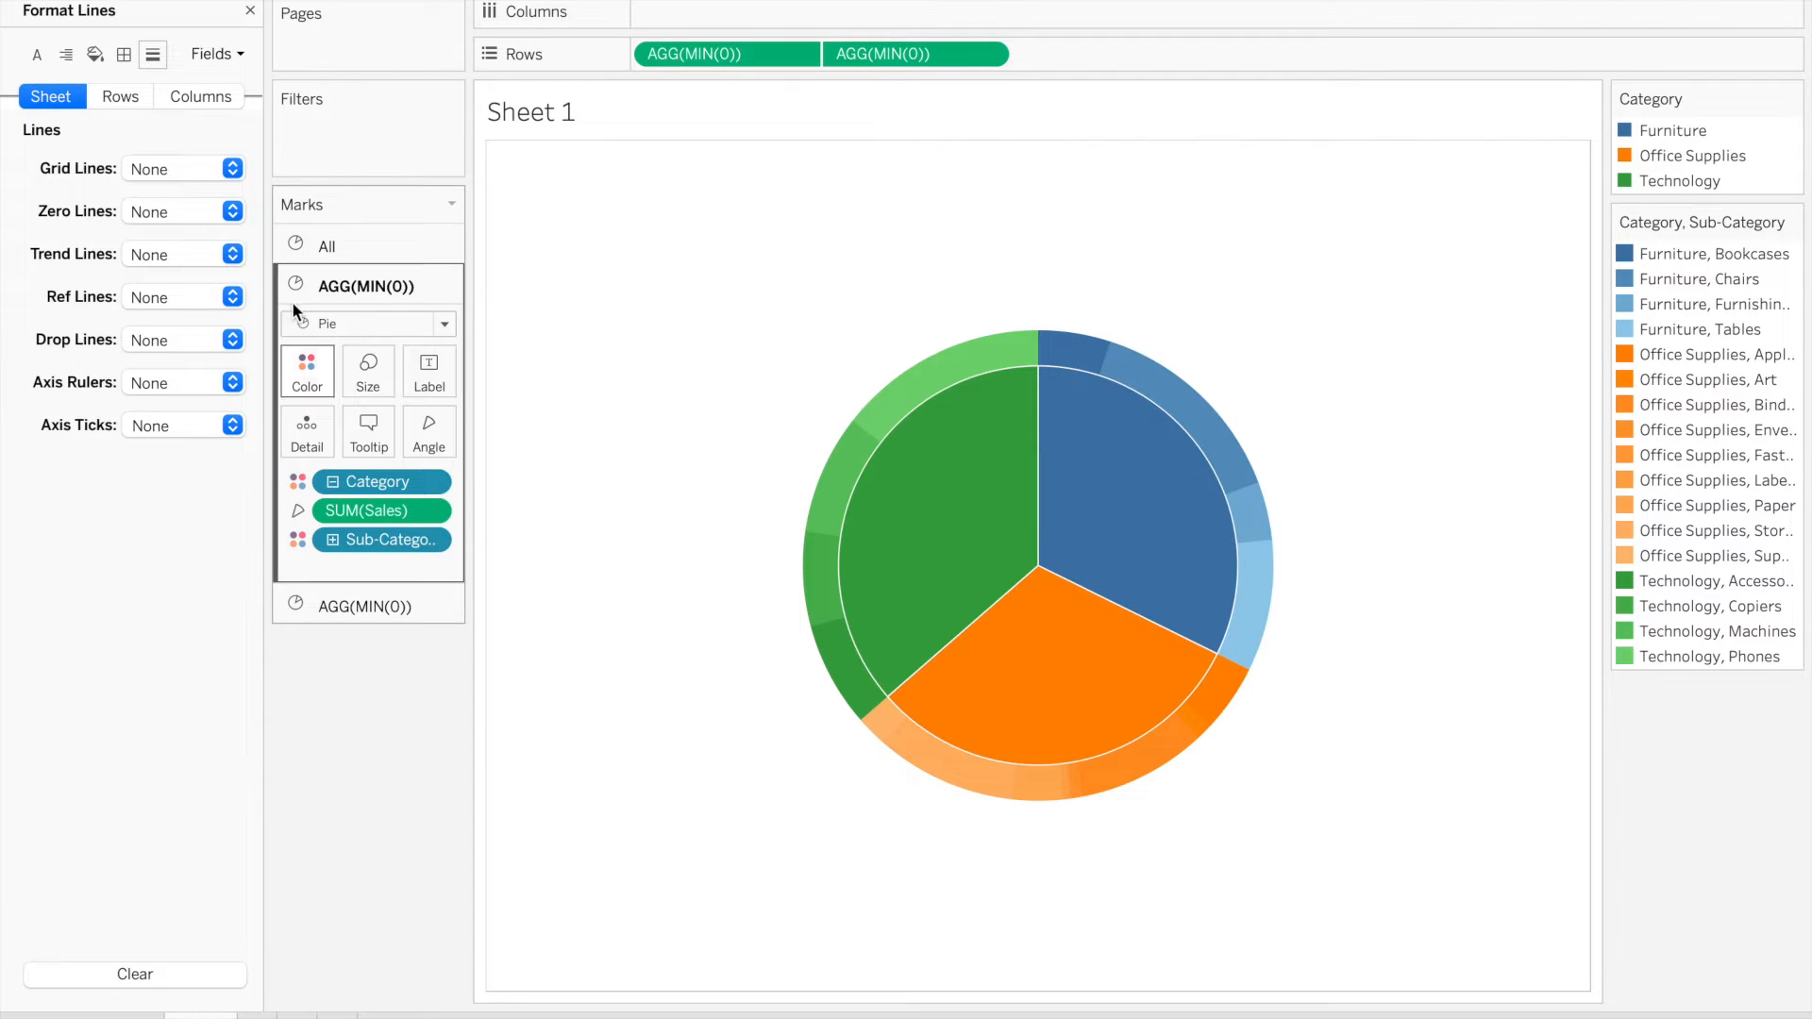
Assign the Blue palette to the four Furniture sub-categories, Bookcases through Tables, in the outer pie's colours
{"action": "left_click", "coordinate": [304, 368]}
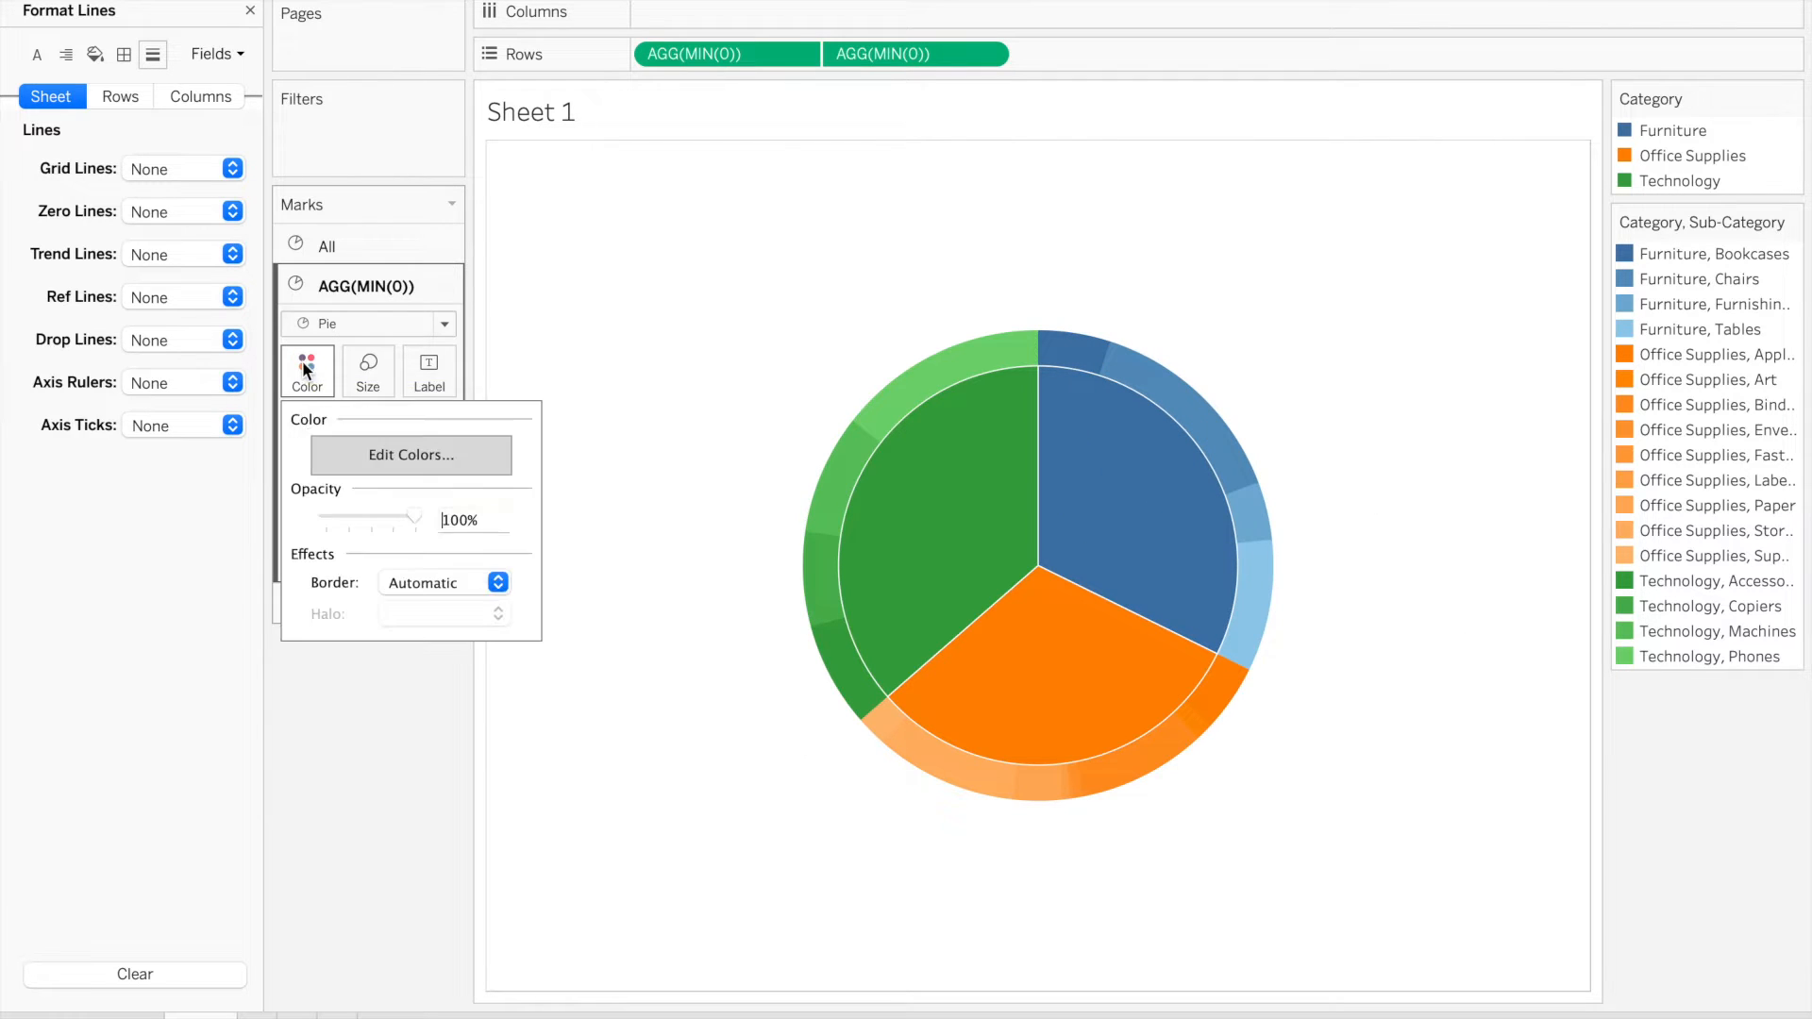
{"action": "left_click", "coordinate": [365, 460]}
{"action": "left_click", "coordinate": [589, 307]}
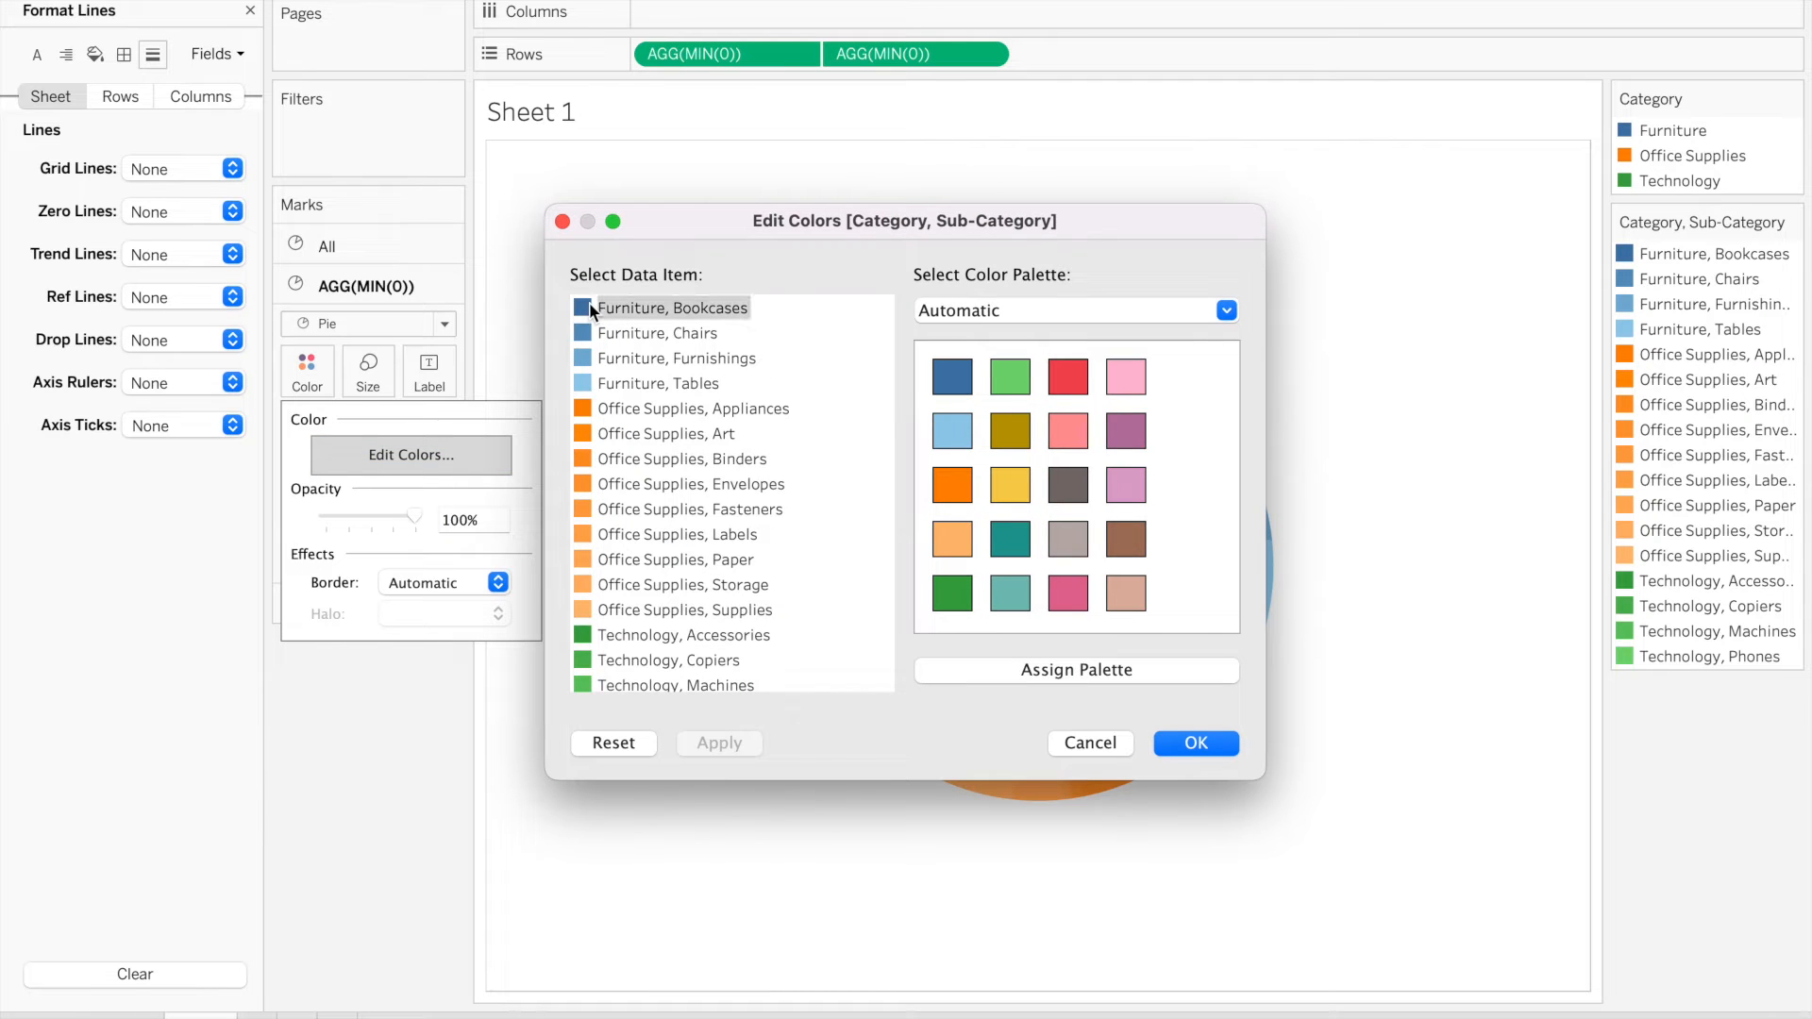
{"action": "key", "text": "shift+Down"}
{"action": "key", "text": "shift+Down"}
{"action": "key", "text": "shift+Down"}
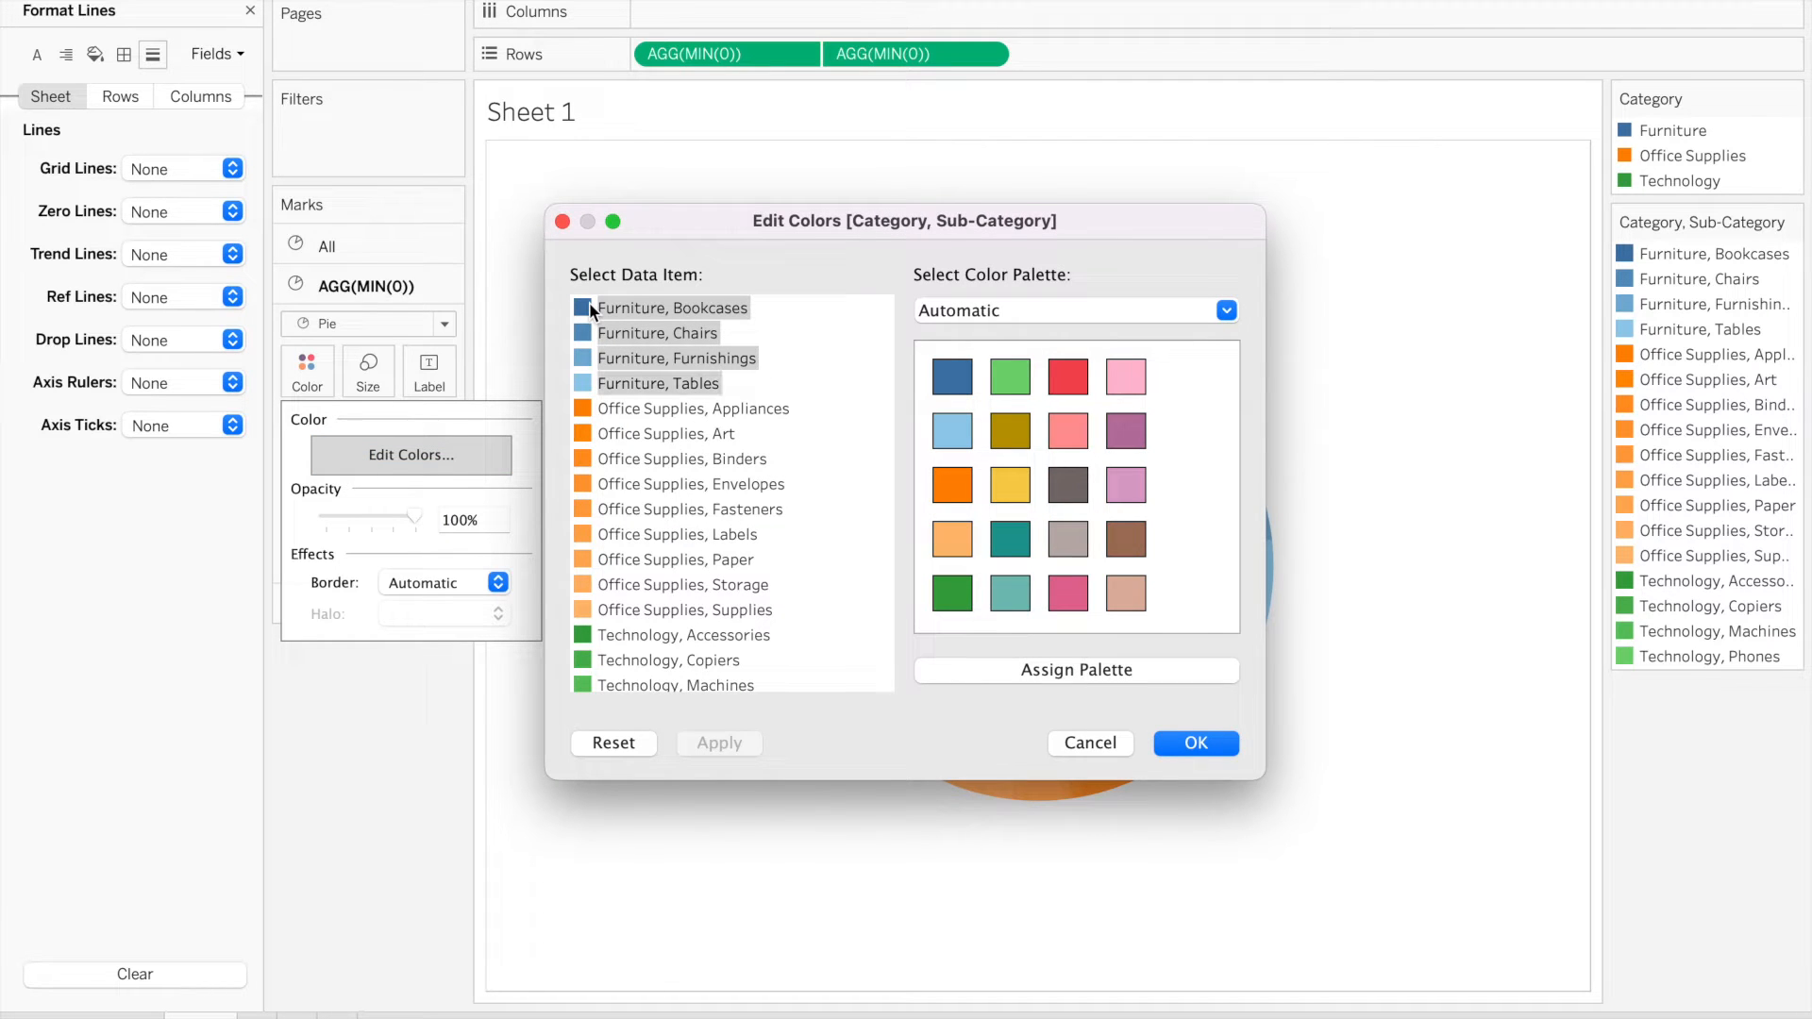
{"action": "left_click", "coordinate": [1227, 309]}
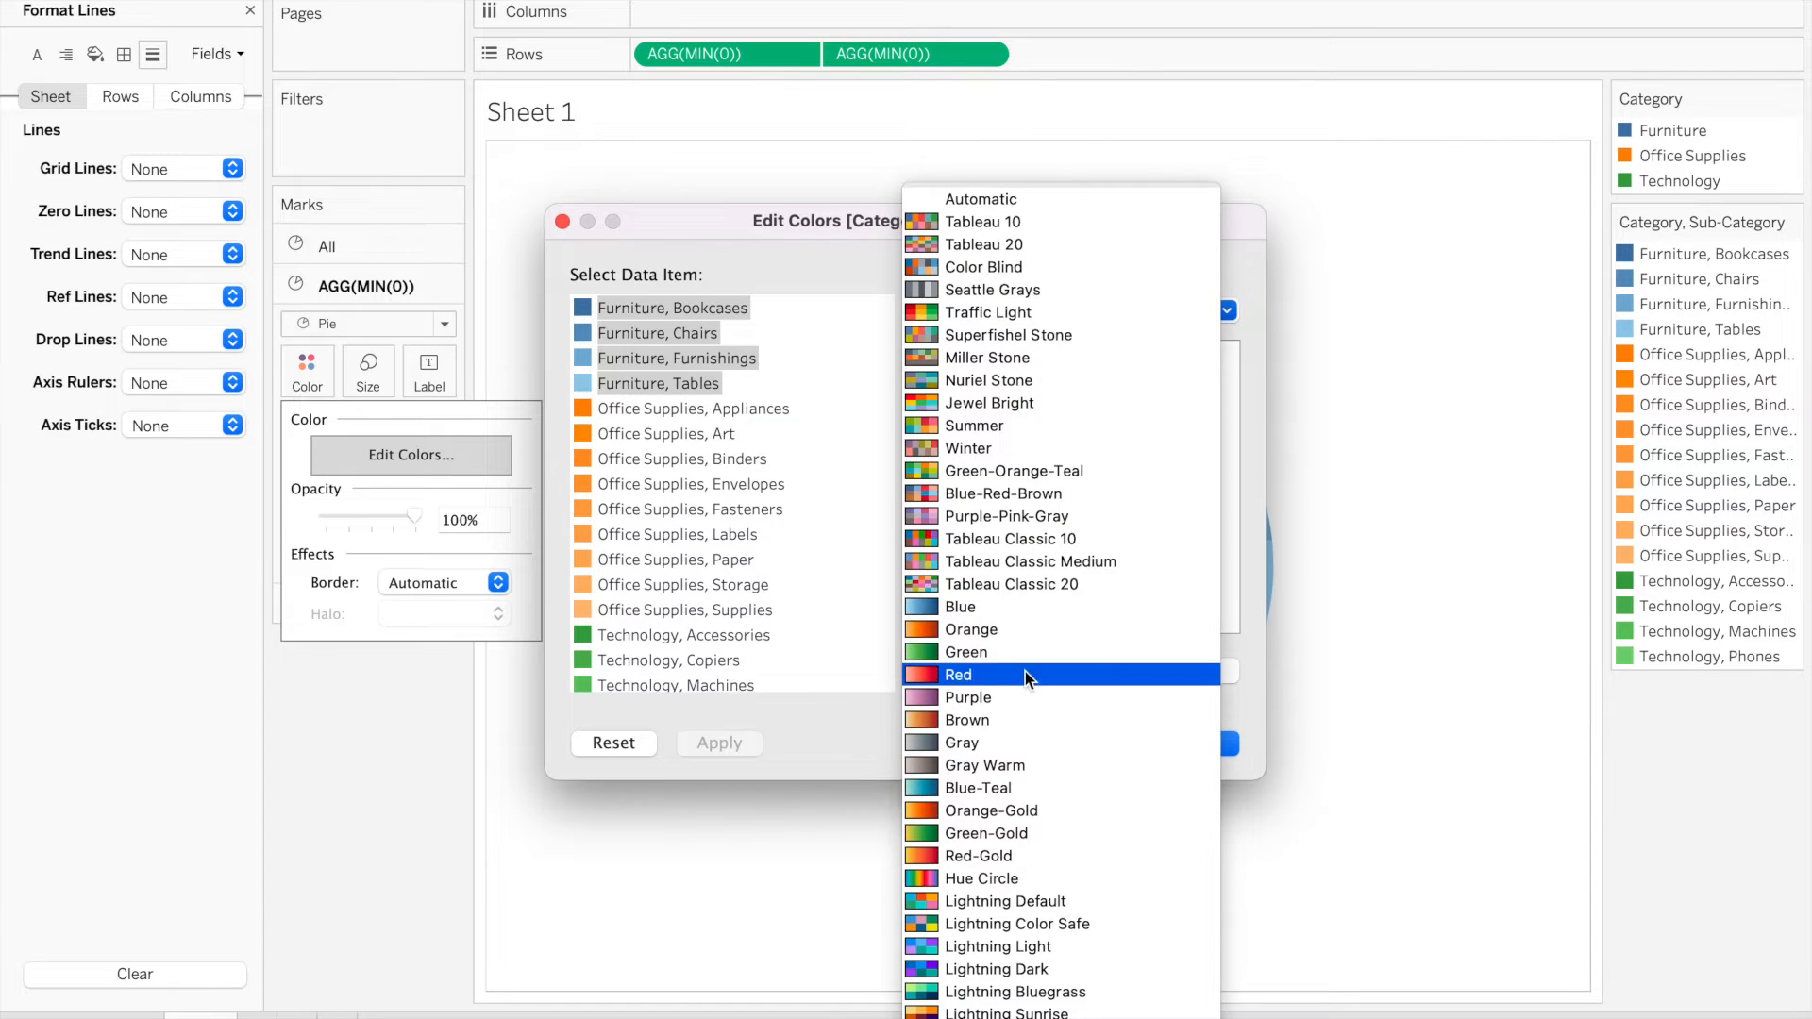
{"action": "left_click", "coordinate": [1040, 608]}
{"action": "left_click", "coordinate": [1064, 670]}
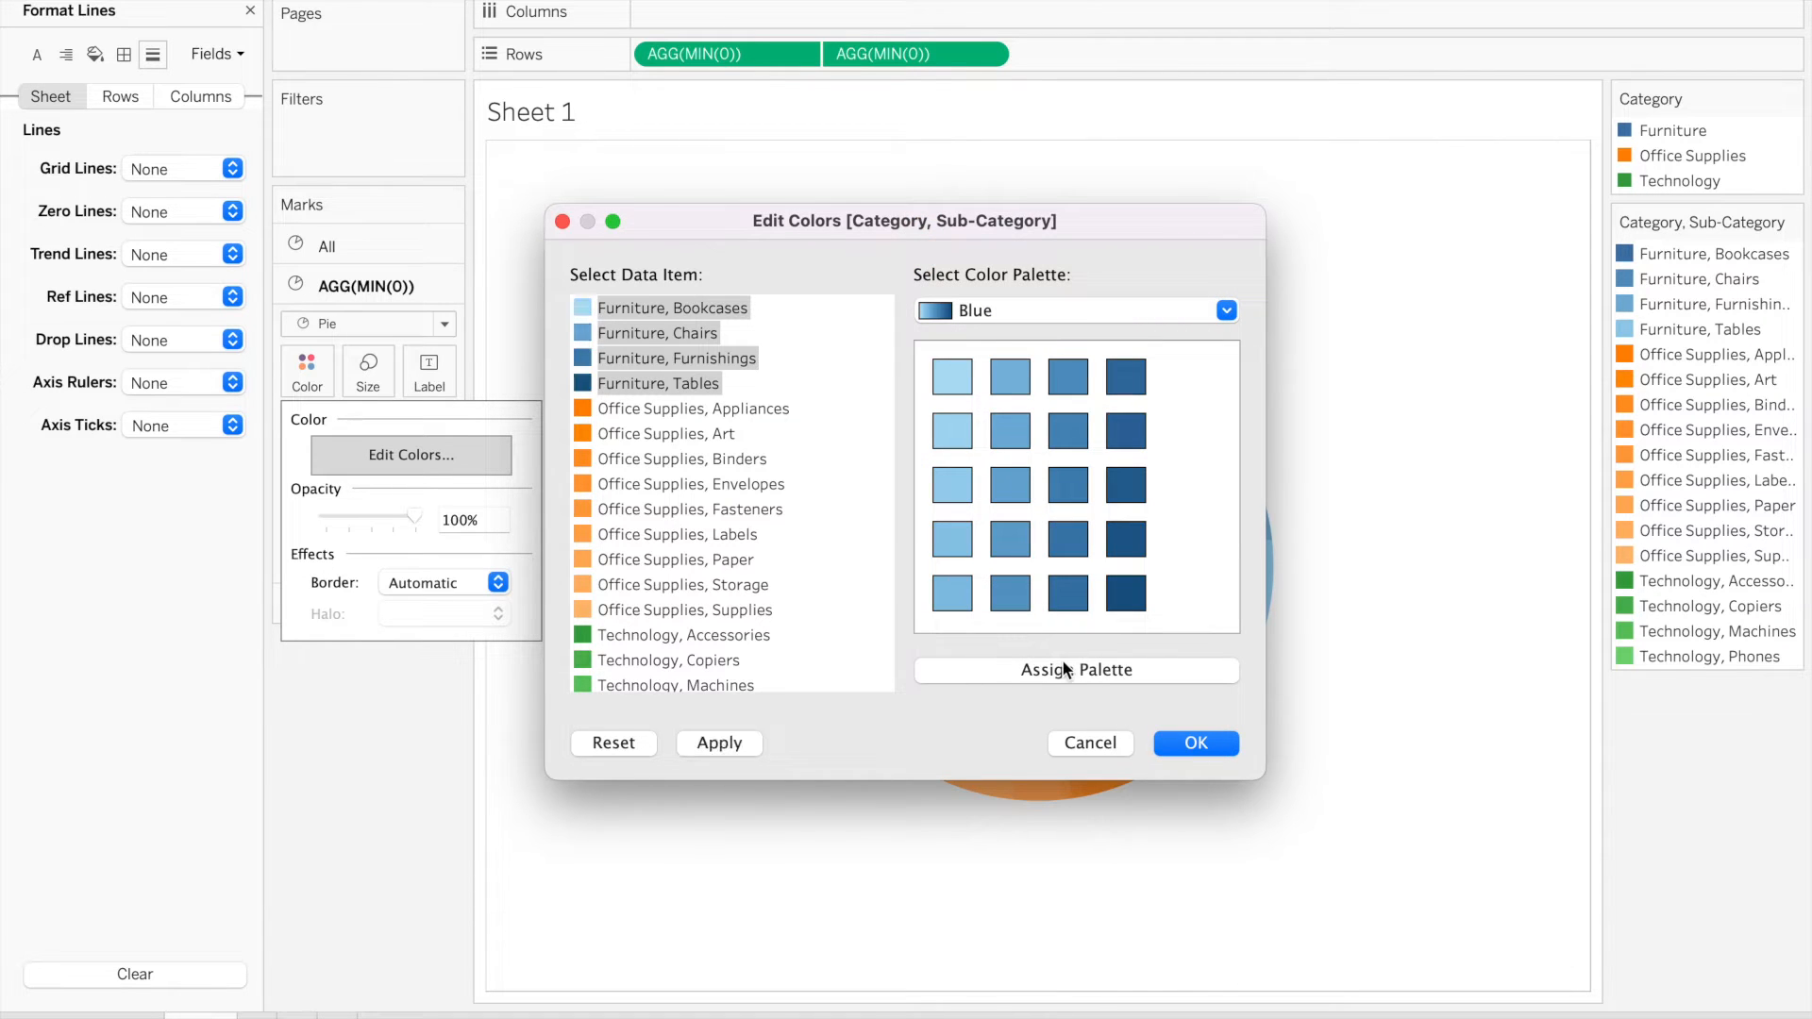
Assign the Orange palette to the nine Office Supplies sub-categories, Appliances through Supplies
{"action": "left_click", "coordinate": [583, 412]}
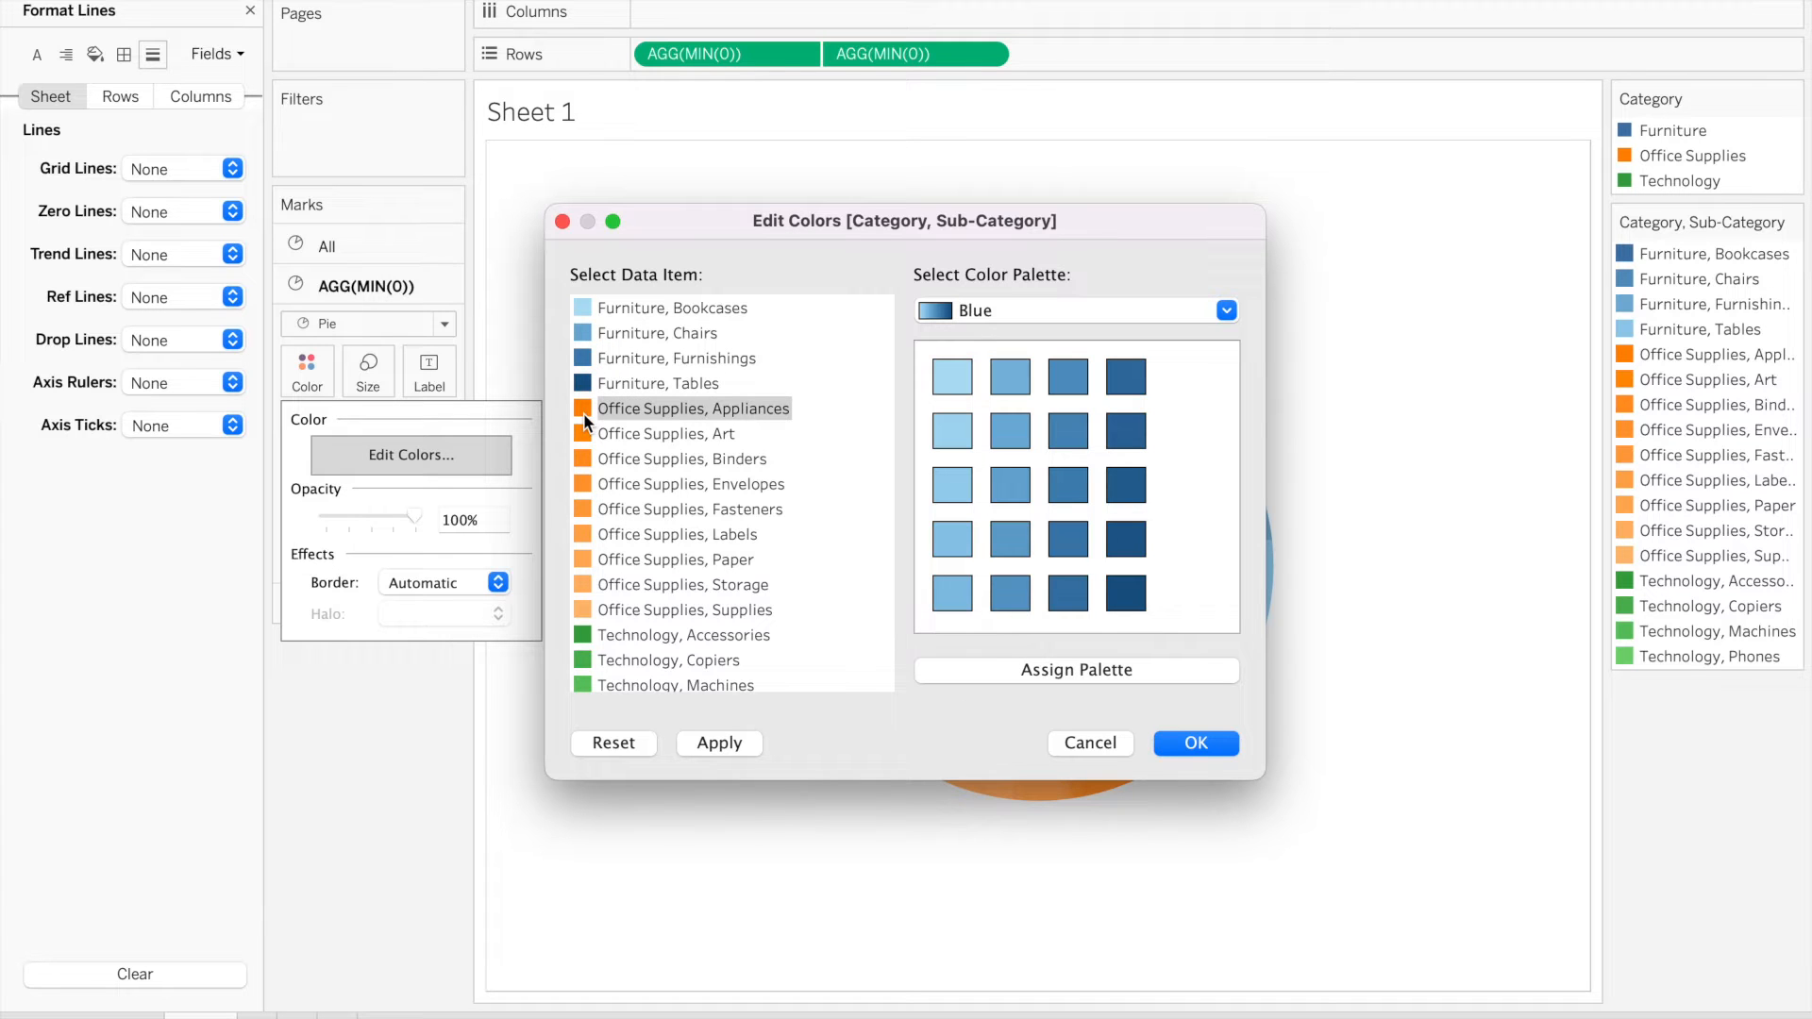
{"action": "key", "text": "shift+Down"}
{"action": "key", "text": "shift+Down"}
{"action": "key", "text": "shift+Down"}
{"action": "key", "text": "shift+Down"}
{"action": "key", "text": "shift+Down"}
{"action": "key", "text": "shift+Down"}
{"action": "key", "text": "shift+Down"}
{"action": "key", "text": "shift+Down"}
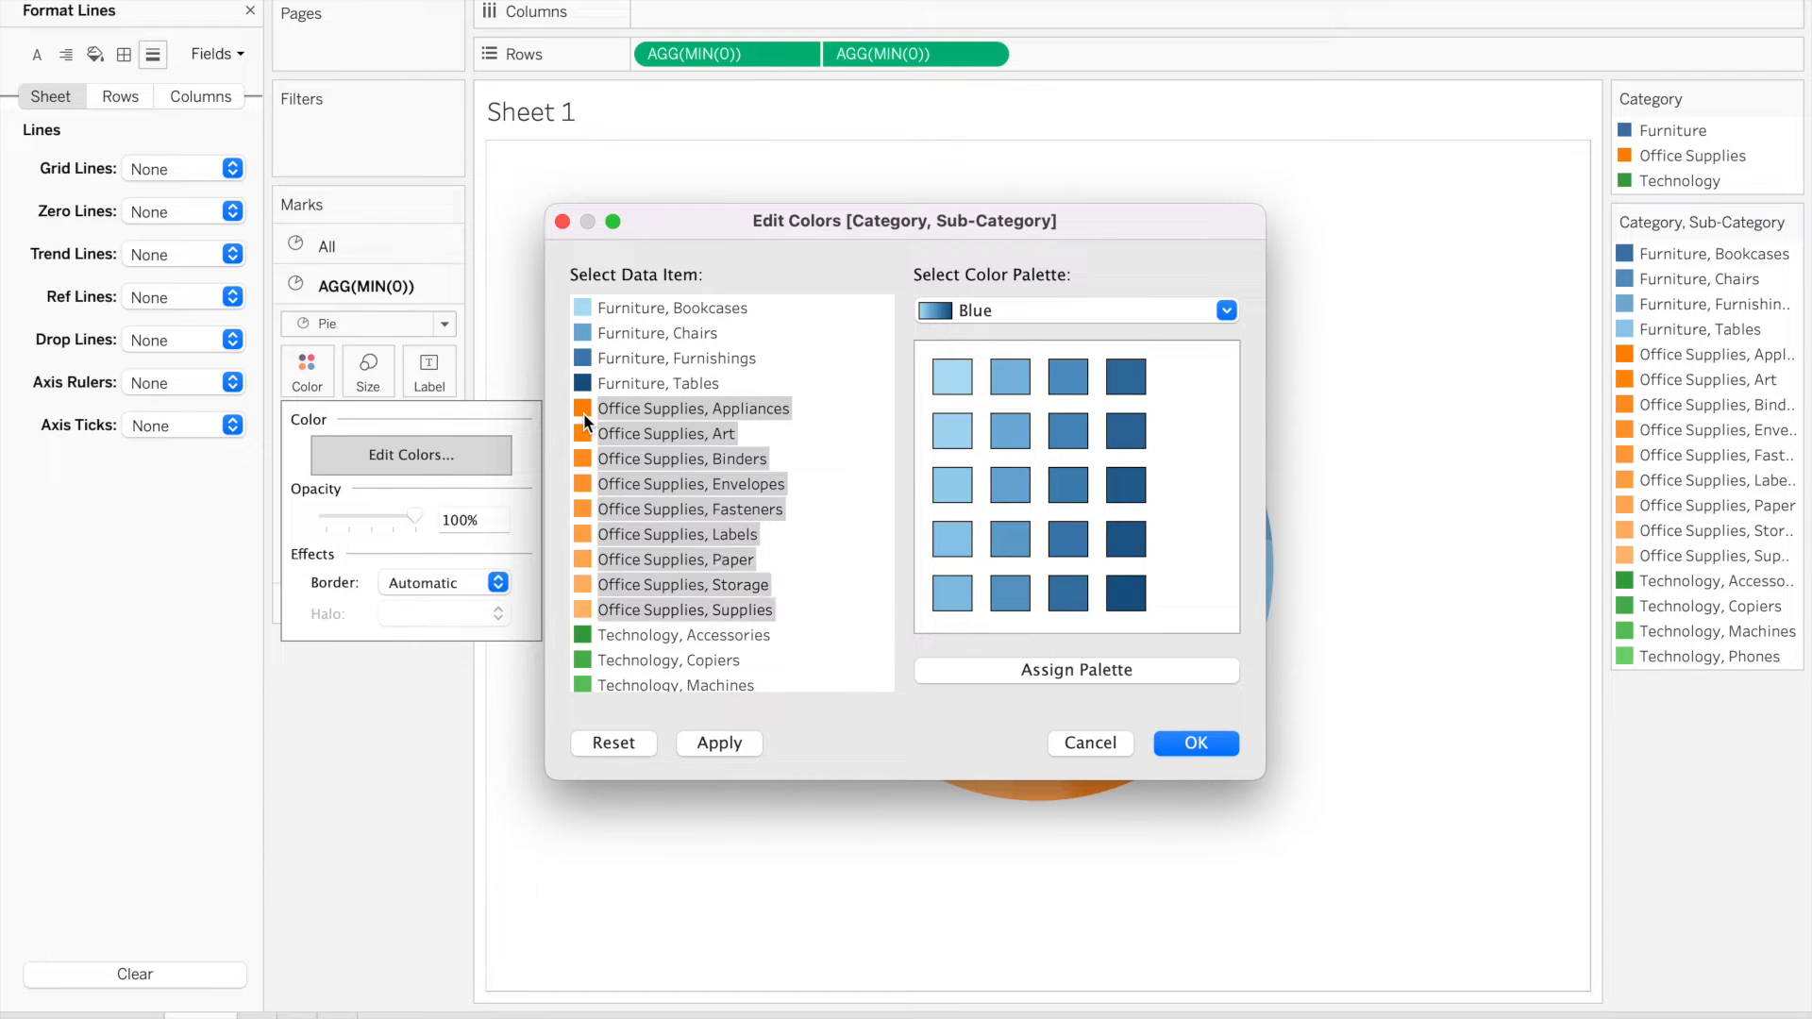
{"action": "left_click", "coordinate": [1226, 311]}
{"action": "left_click", "coordinate": [1015, 387]}
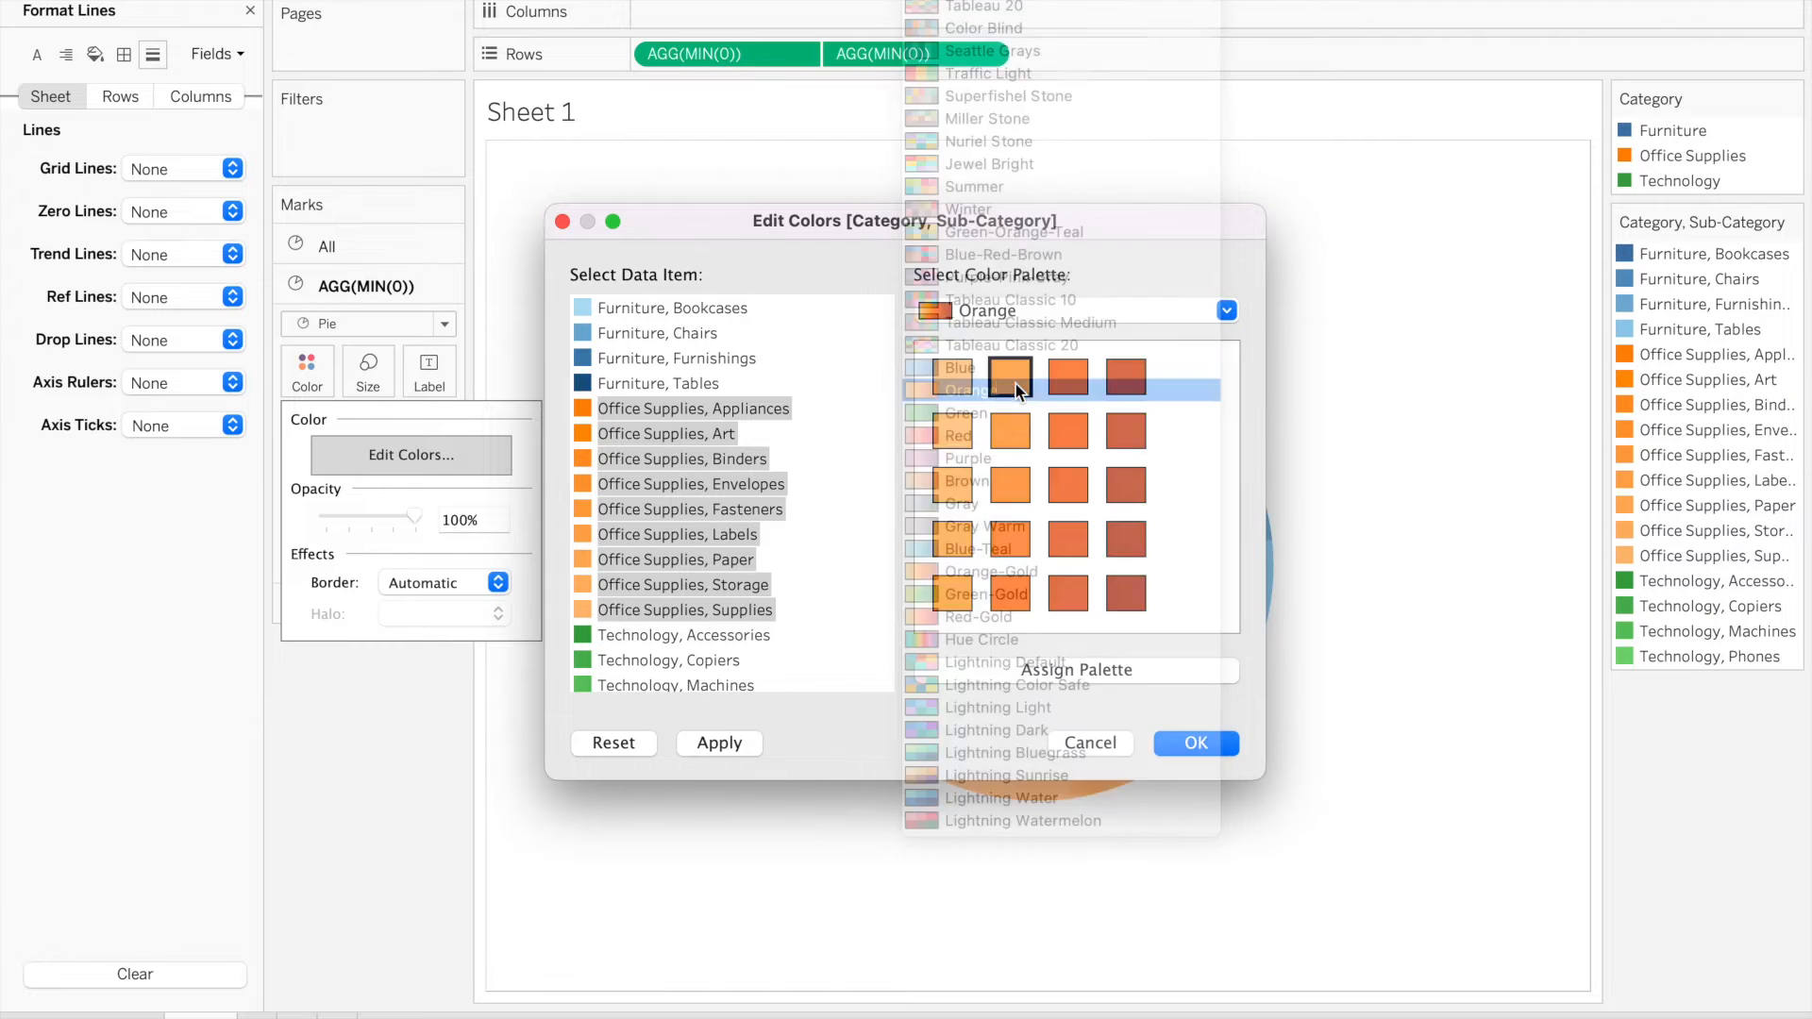
{"action": "left_click", "coordinate": [1090, 666]}
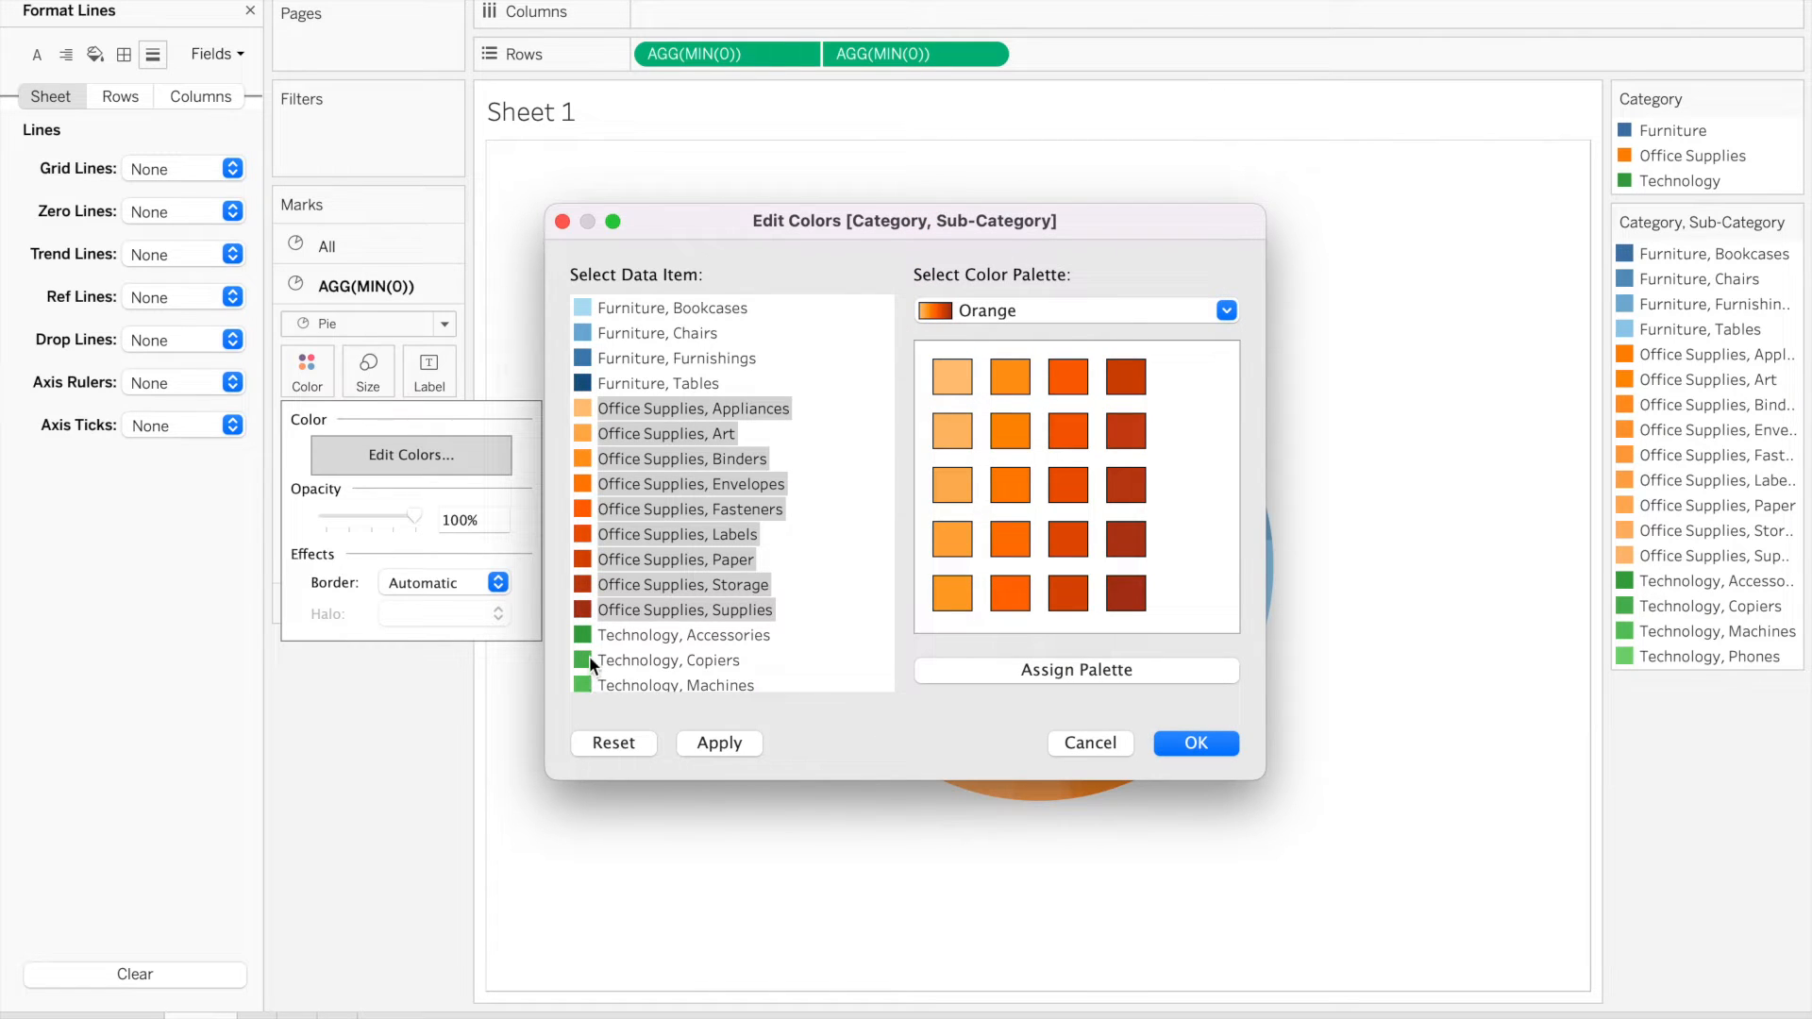
Assign the Green palette to the four Technology sub-categories, Accessories through Phones, and accept the outer pie's colour changes
{"action": "left_click", "coordinate": [591, 627]}
{"action": "key", "text": "shift+Down"}
{"action": "key", "text": "shift+Down"}
{"action": "key", "text": "shift+Down"}
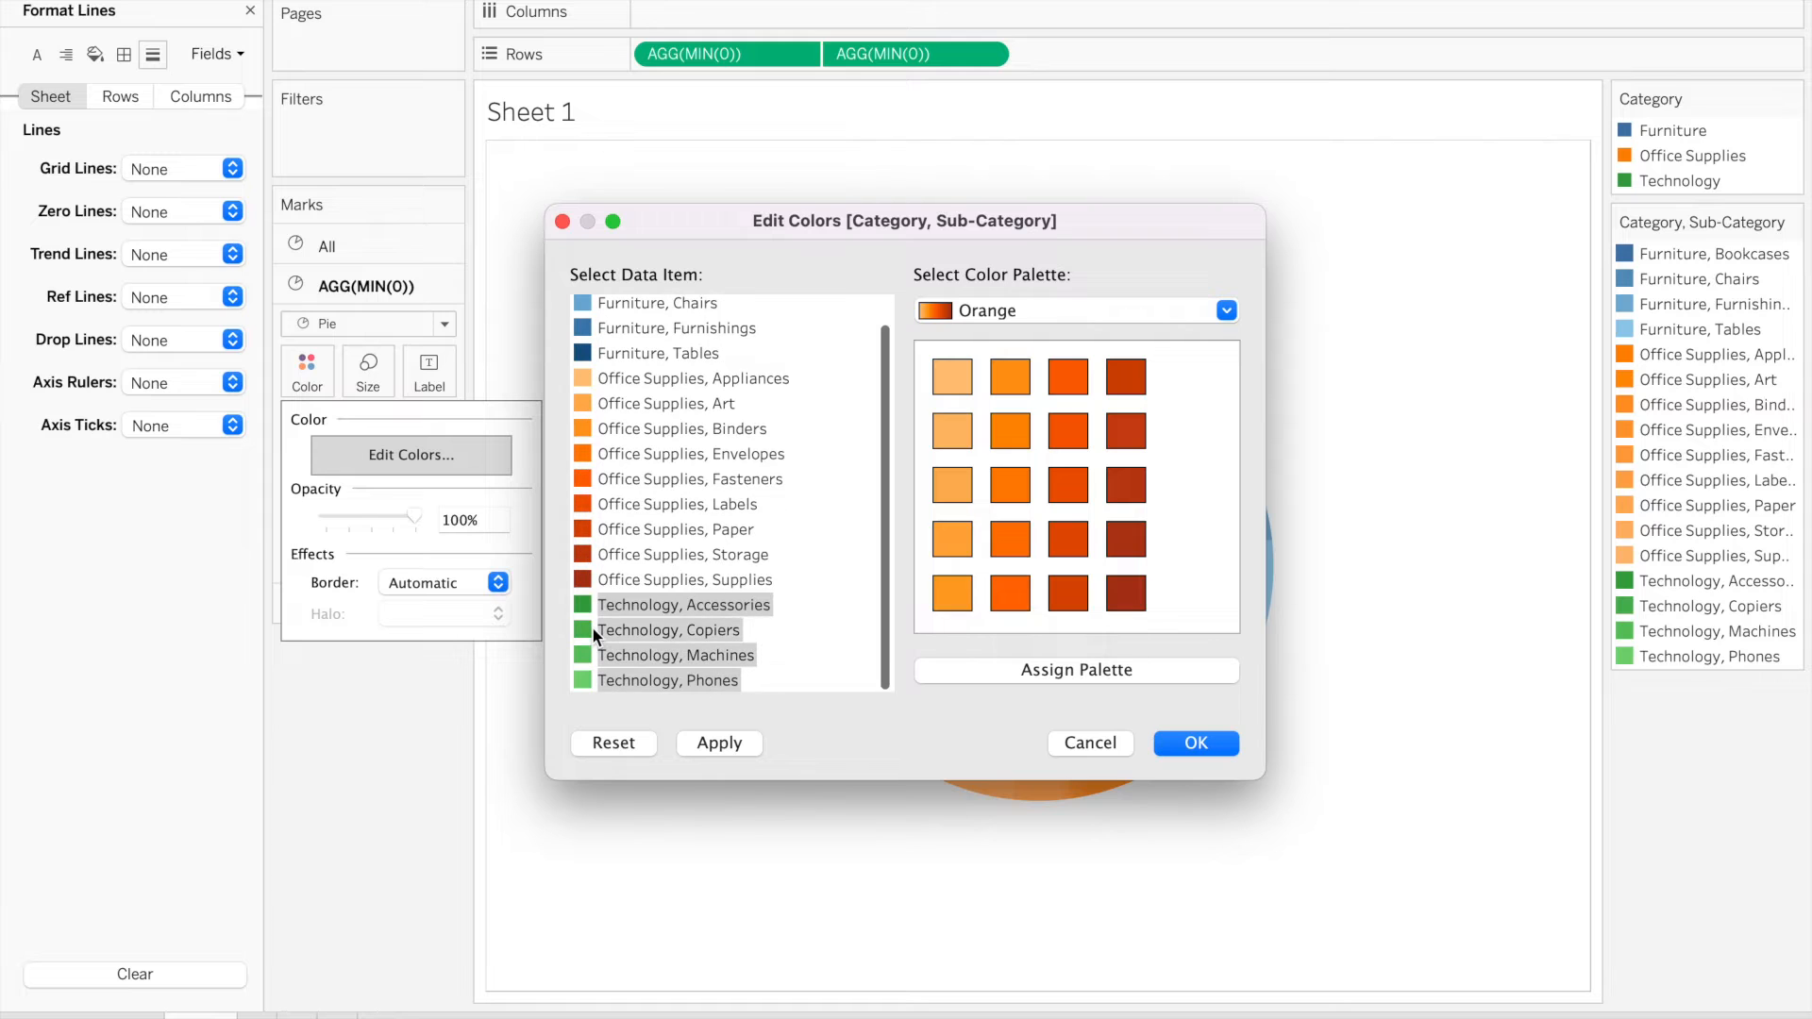
{"action": "left_click", "coordinate": [1225, 313]}
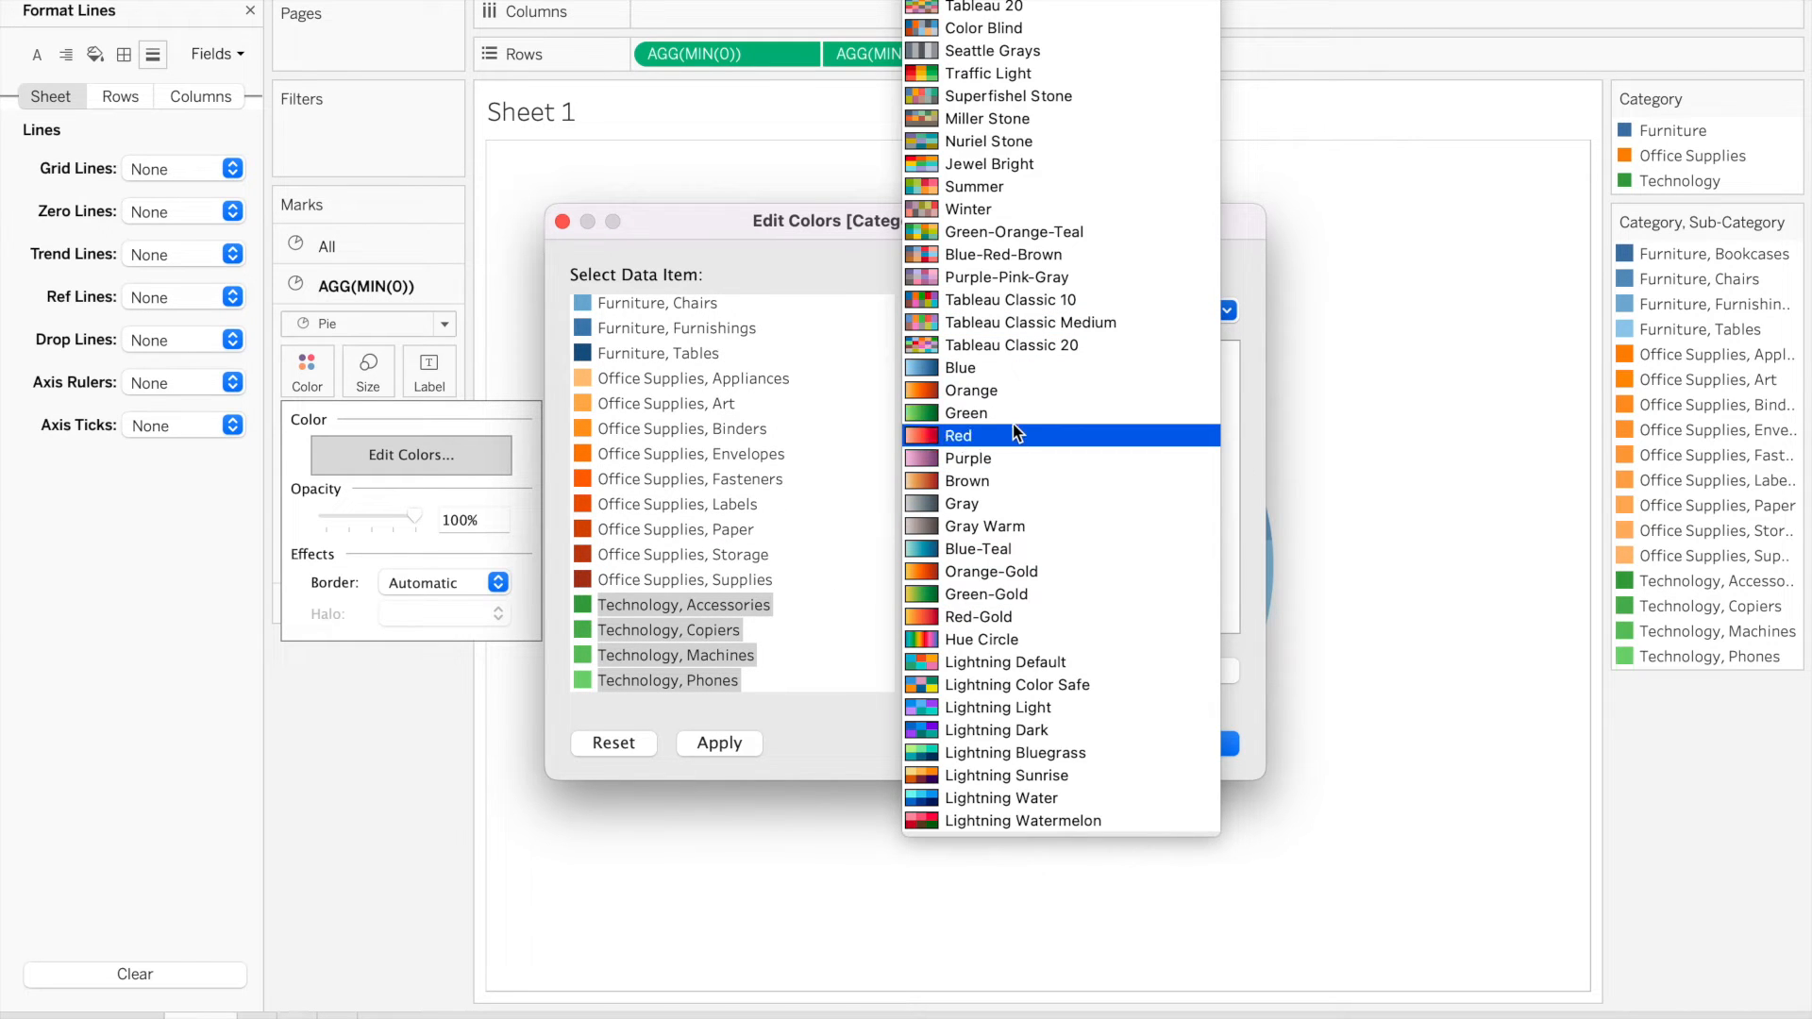
{"action": "left_click", "coordinate": [1011, 392]}
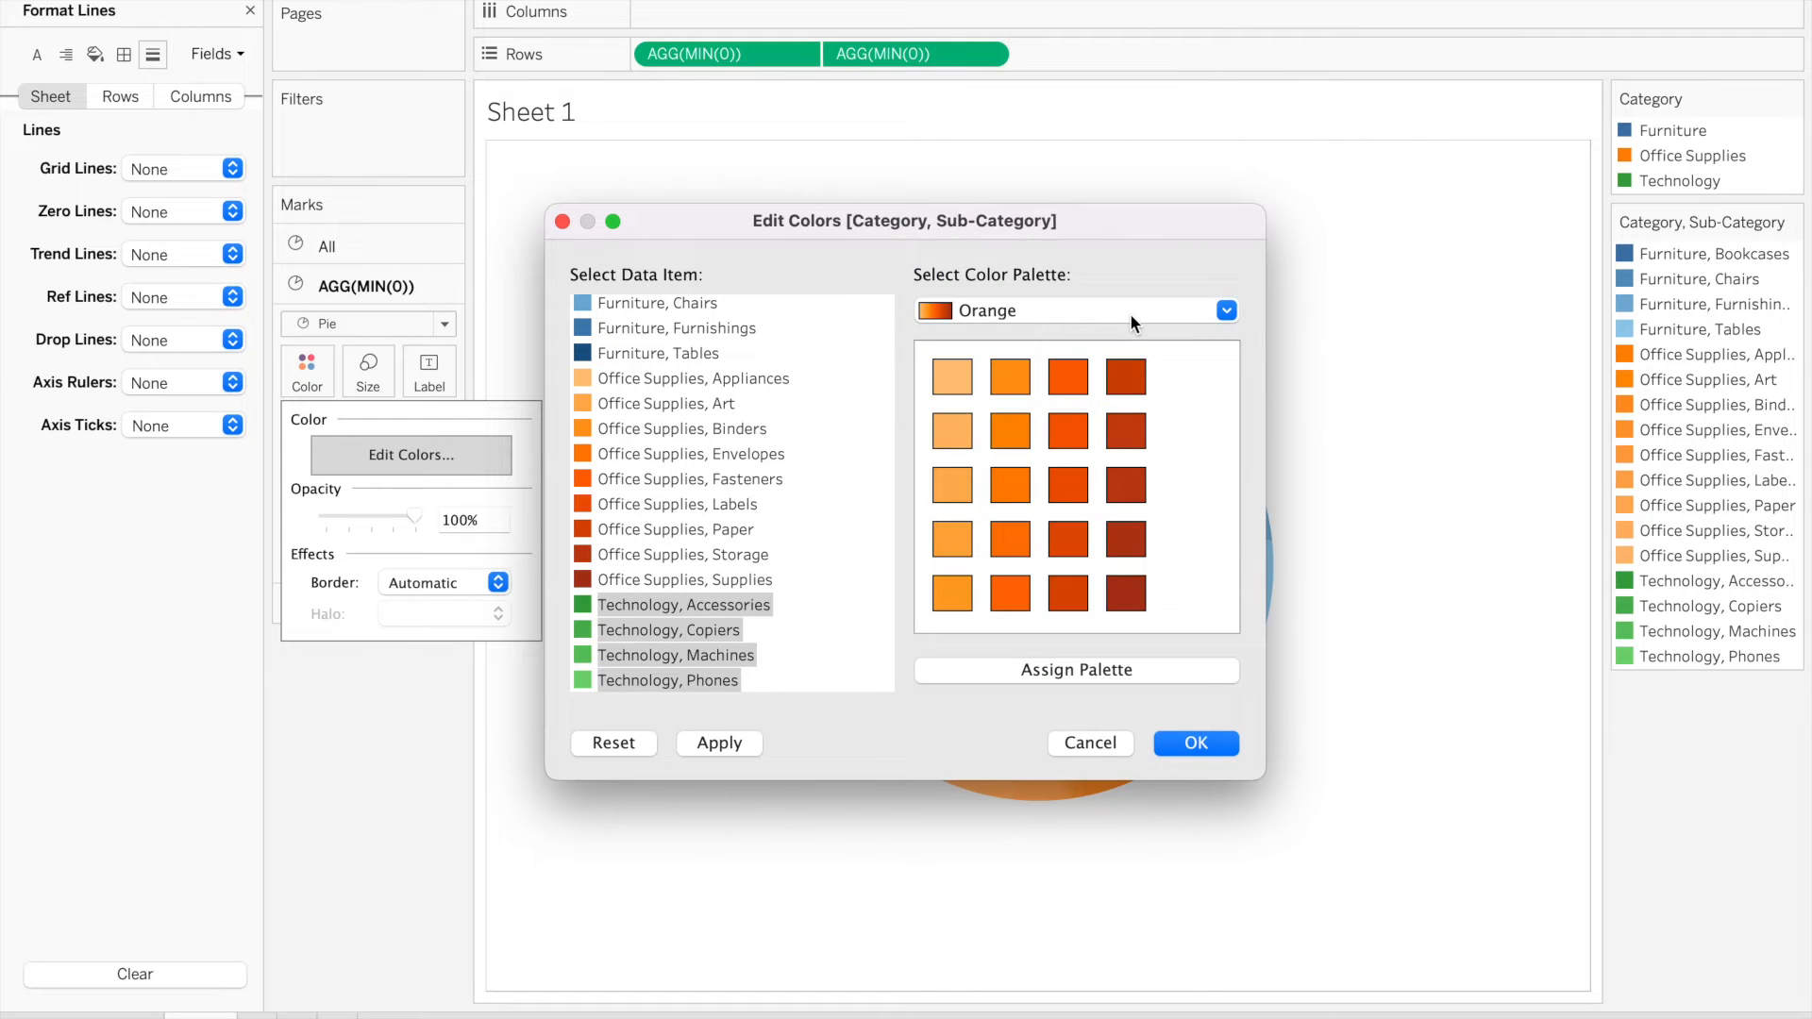
{"action": "left_click", "coordinate": [1130, 313]}
{"action": "left_click", "coordinate": [1055, 412]}
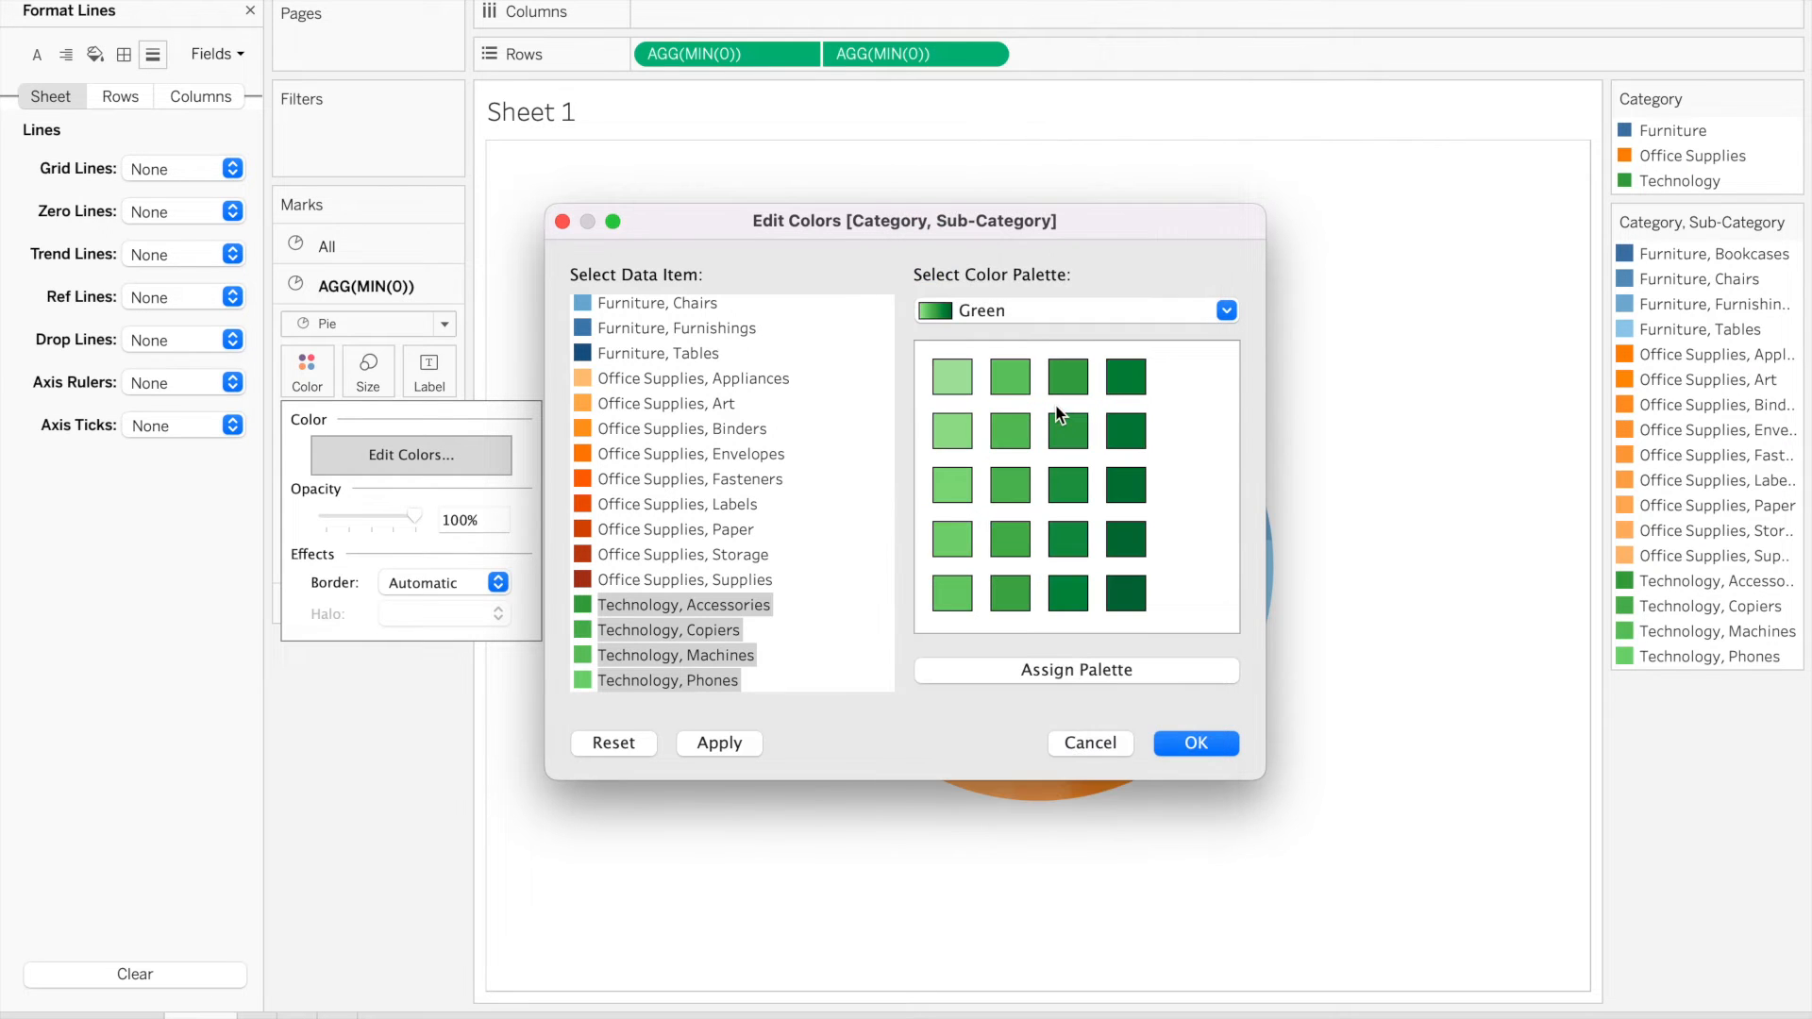
{"action": "left_click", "coordinate": [1098, 672]}
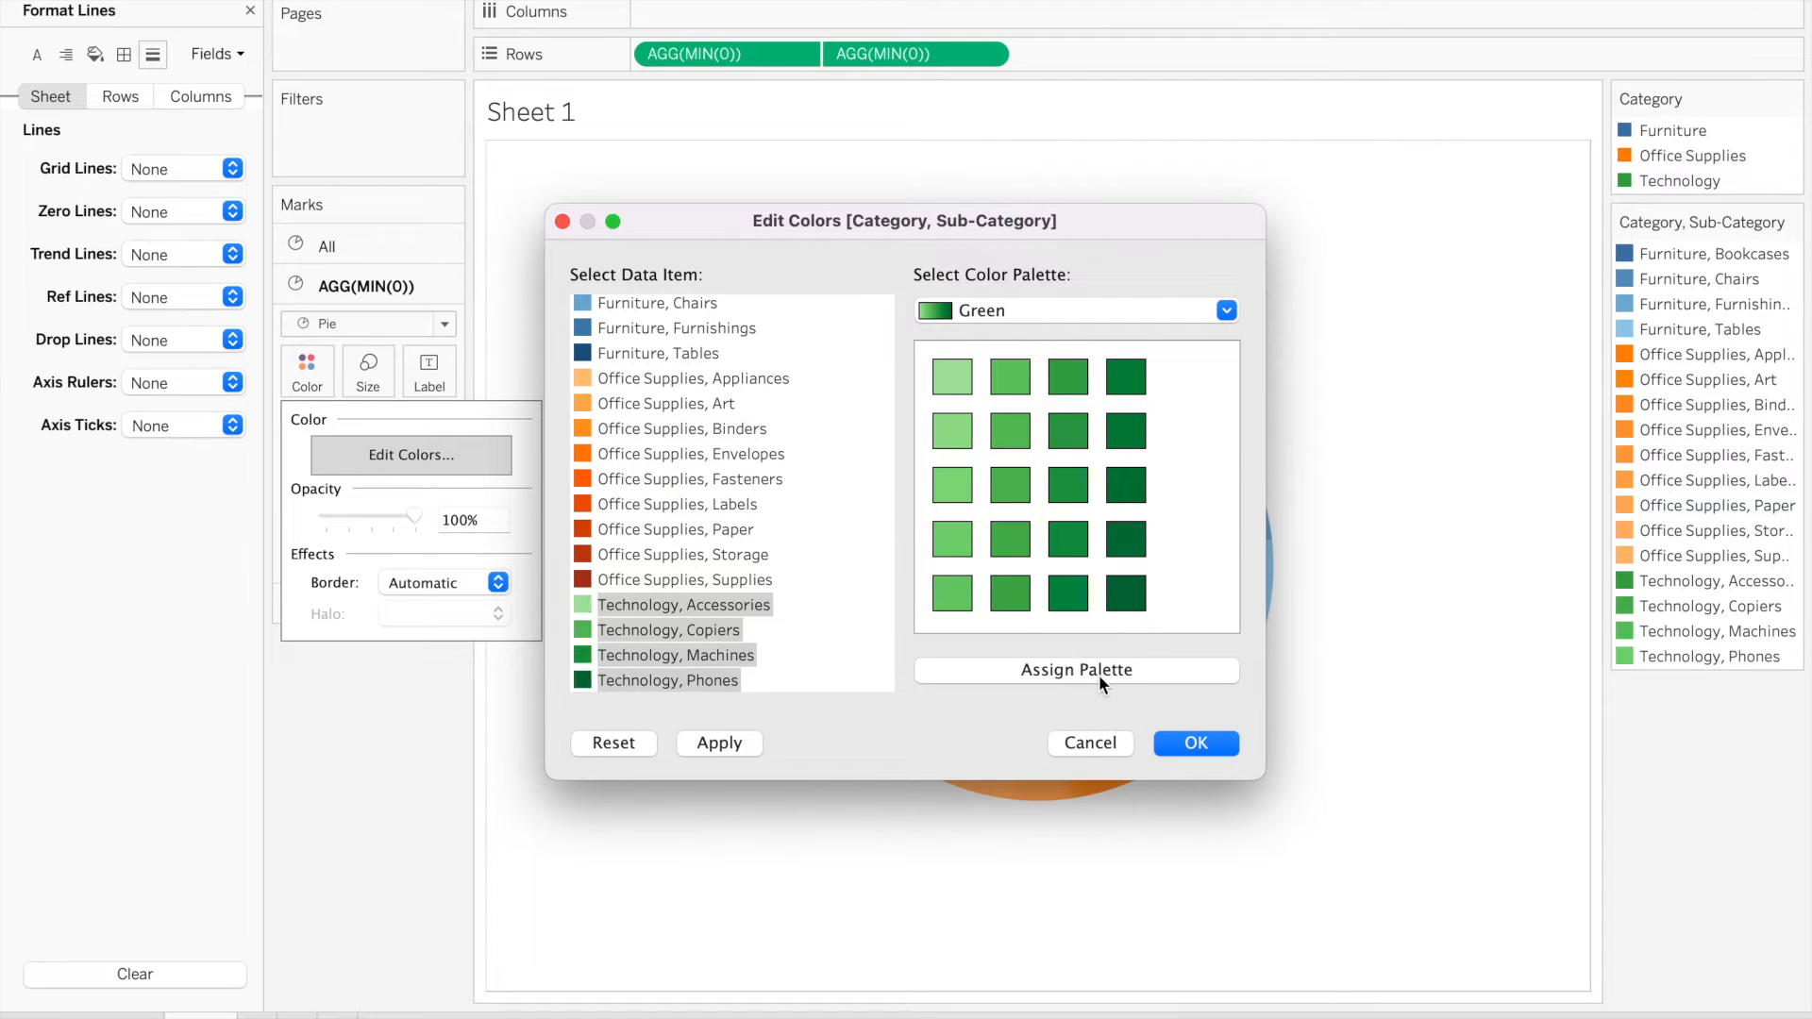
{"action": "left_click", "coordinate": [1195, 743]}
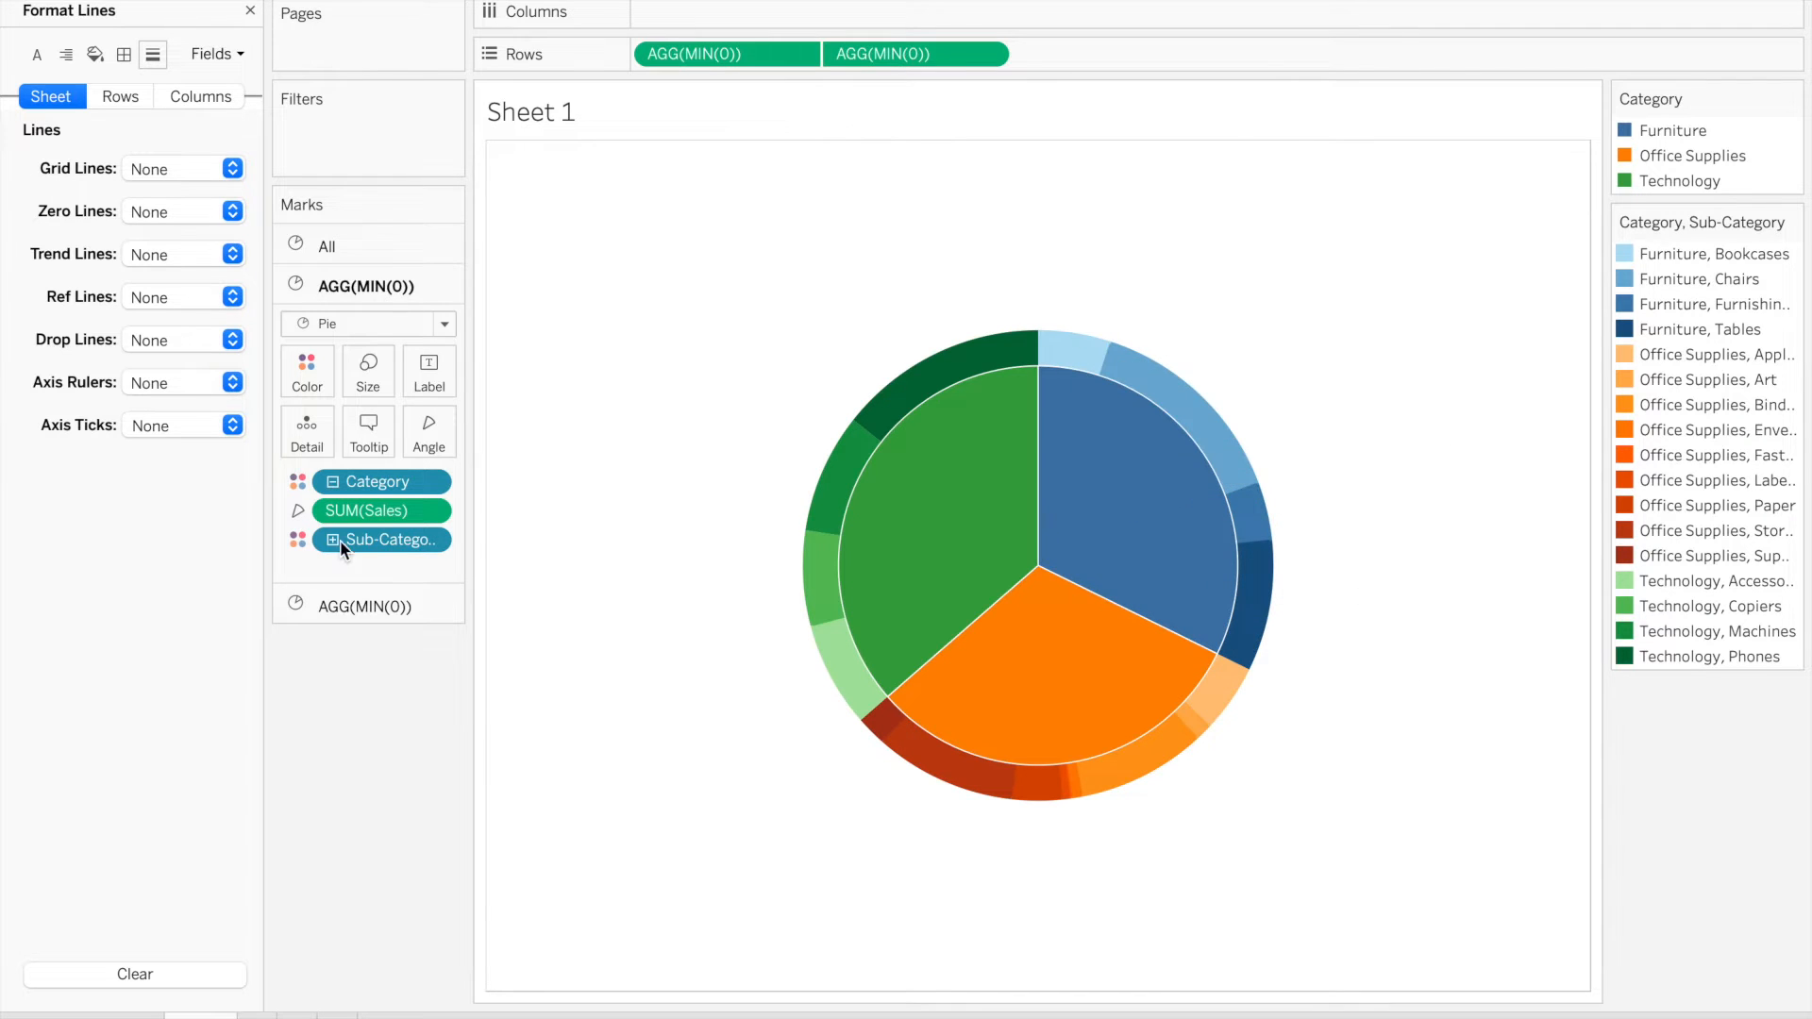
Sort Sub-Category in the outer pie by the Sales field, with Sum aggregation, in ascending order
{"action": "right_click", "coordinate": [390, 544]}
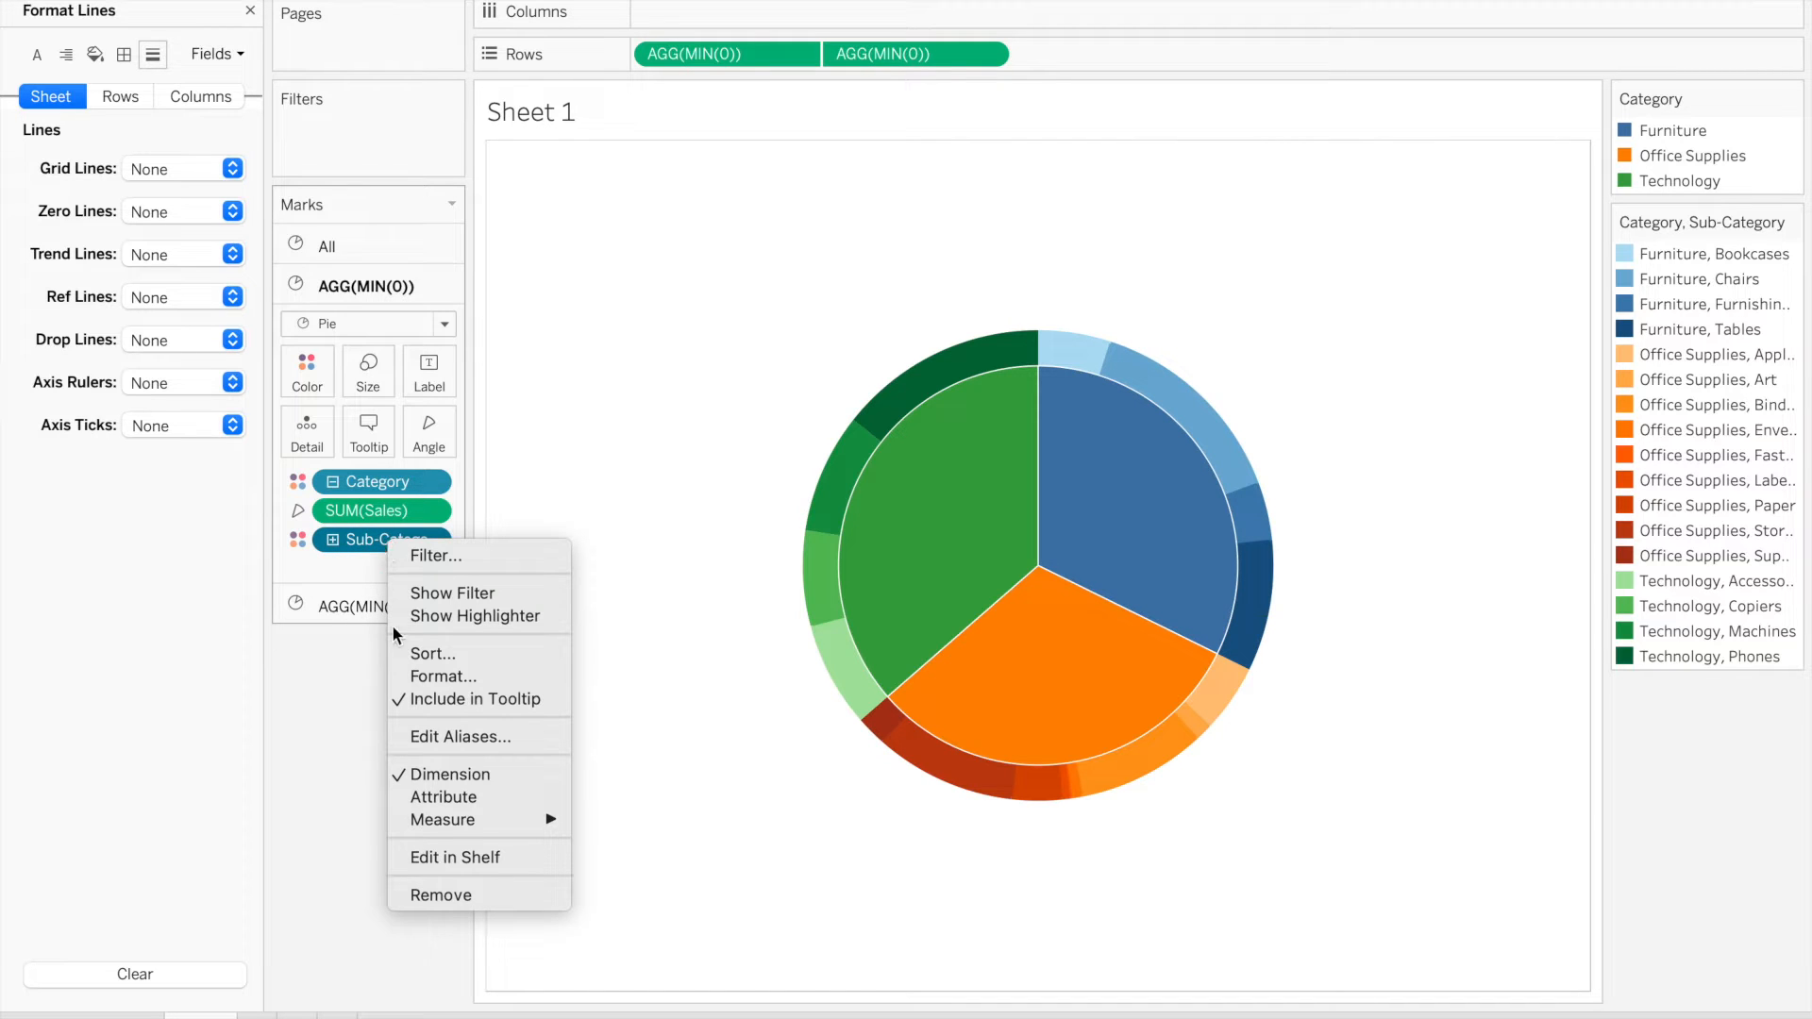
{"action": "left_click", "coordinate": [451, 654]}
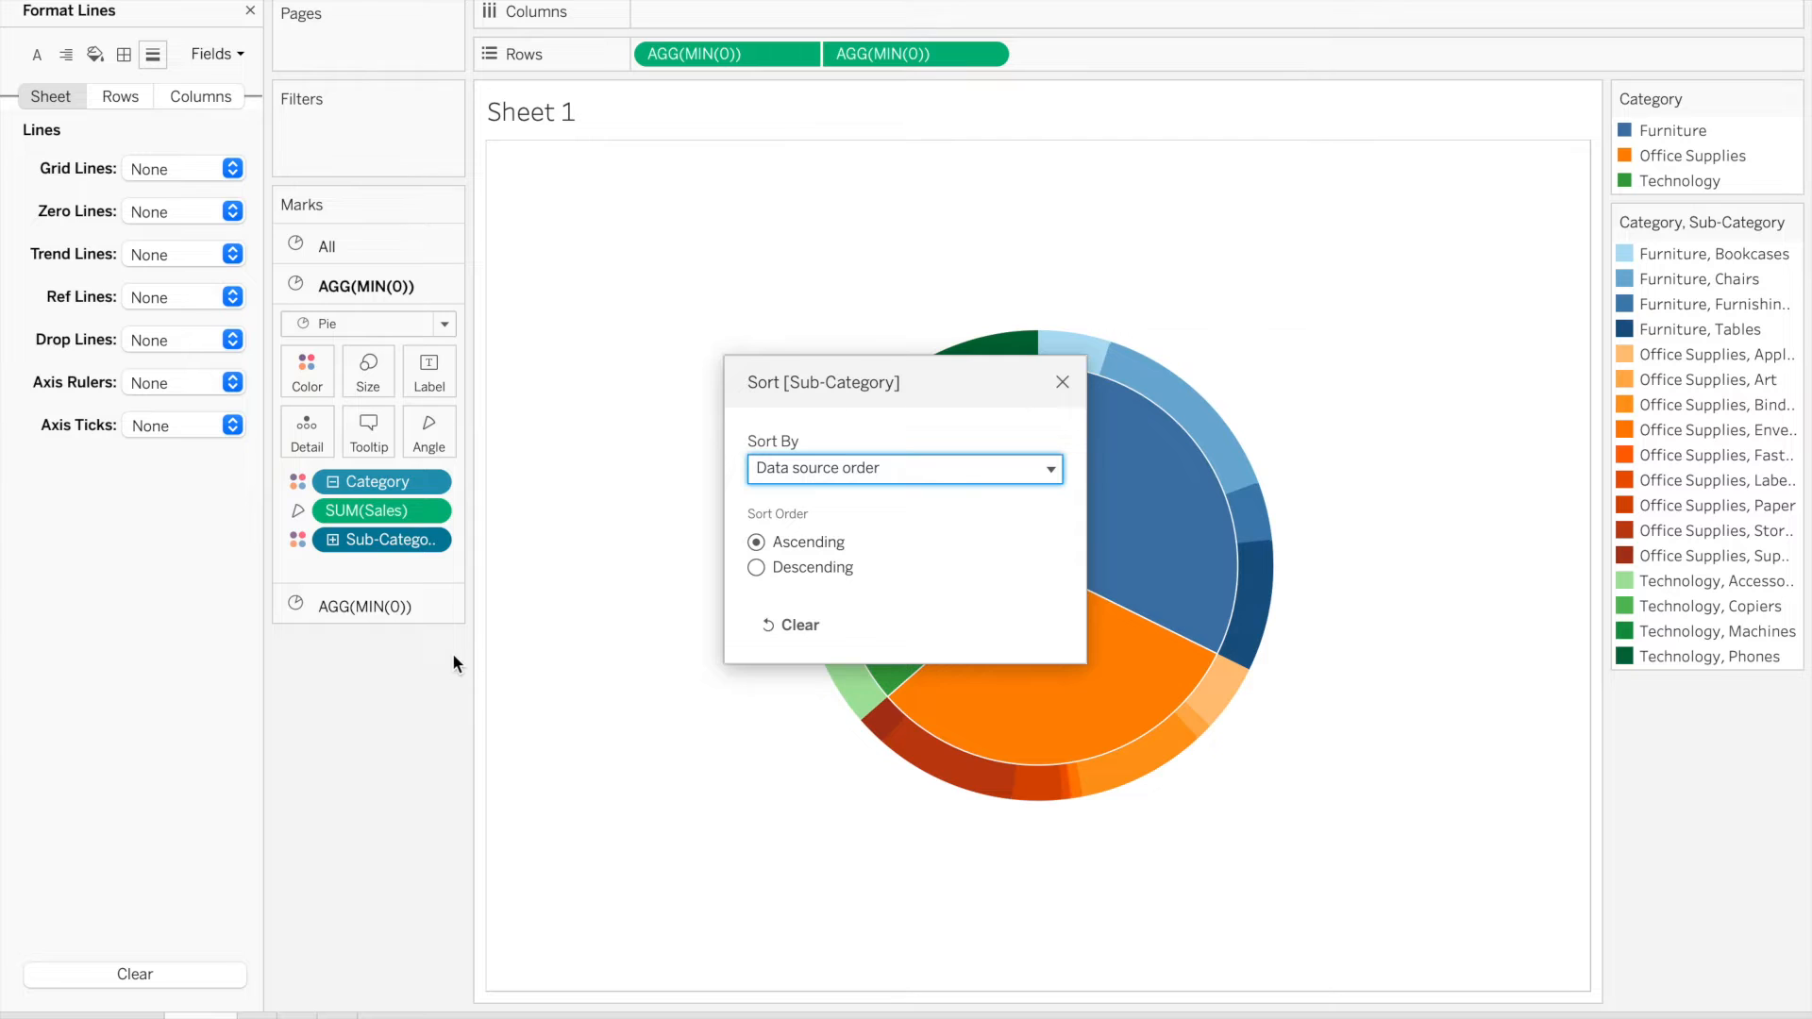
{"action": "left_click", "coordinate": [910, 473]}
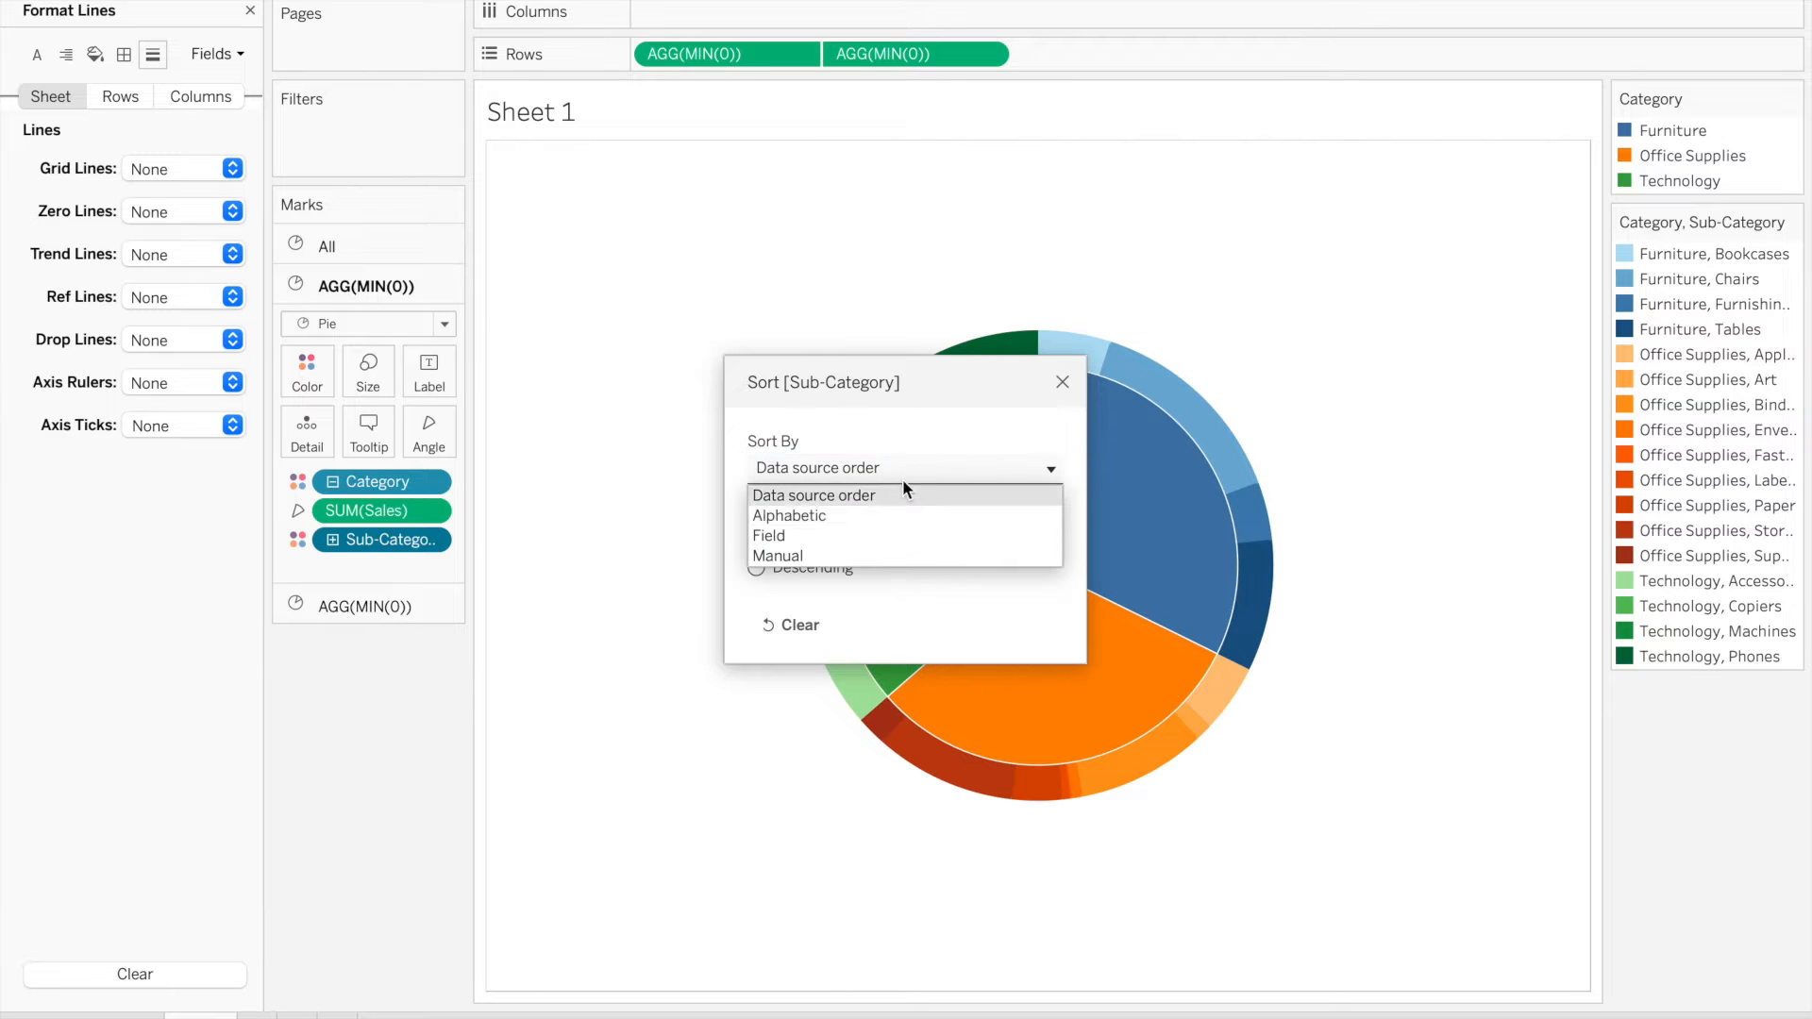
{"action": "left_click", "coordinate": [828, 538]}
{"action": "left_click", "coordinate": [845, 641]}
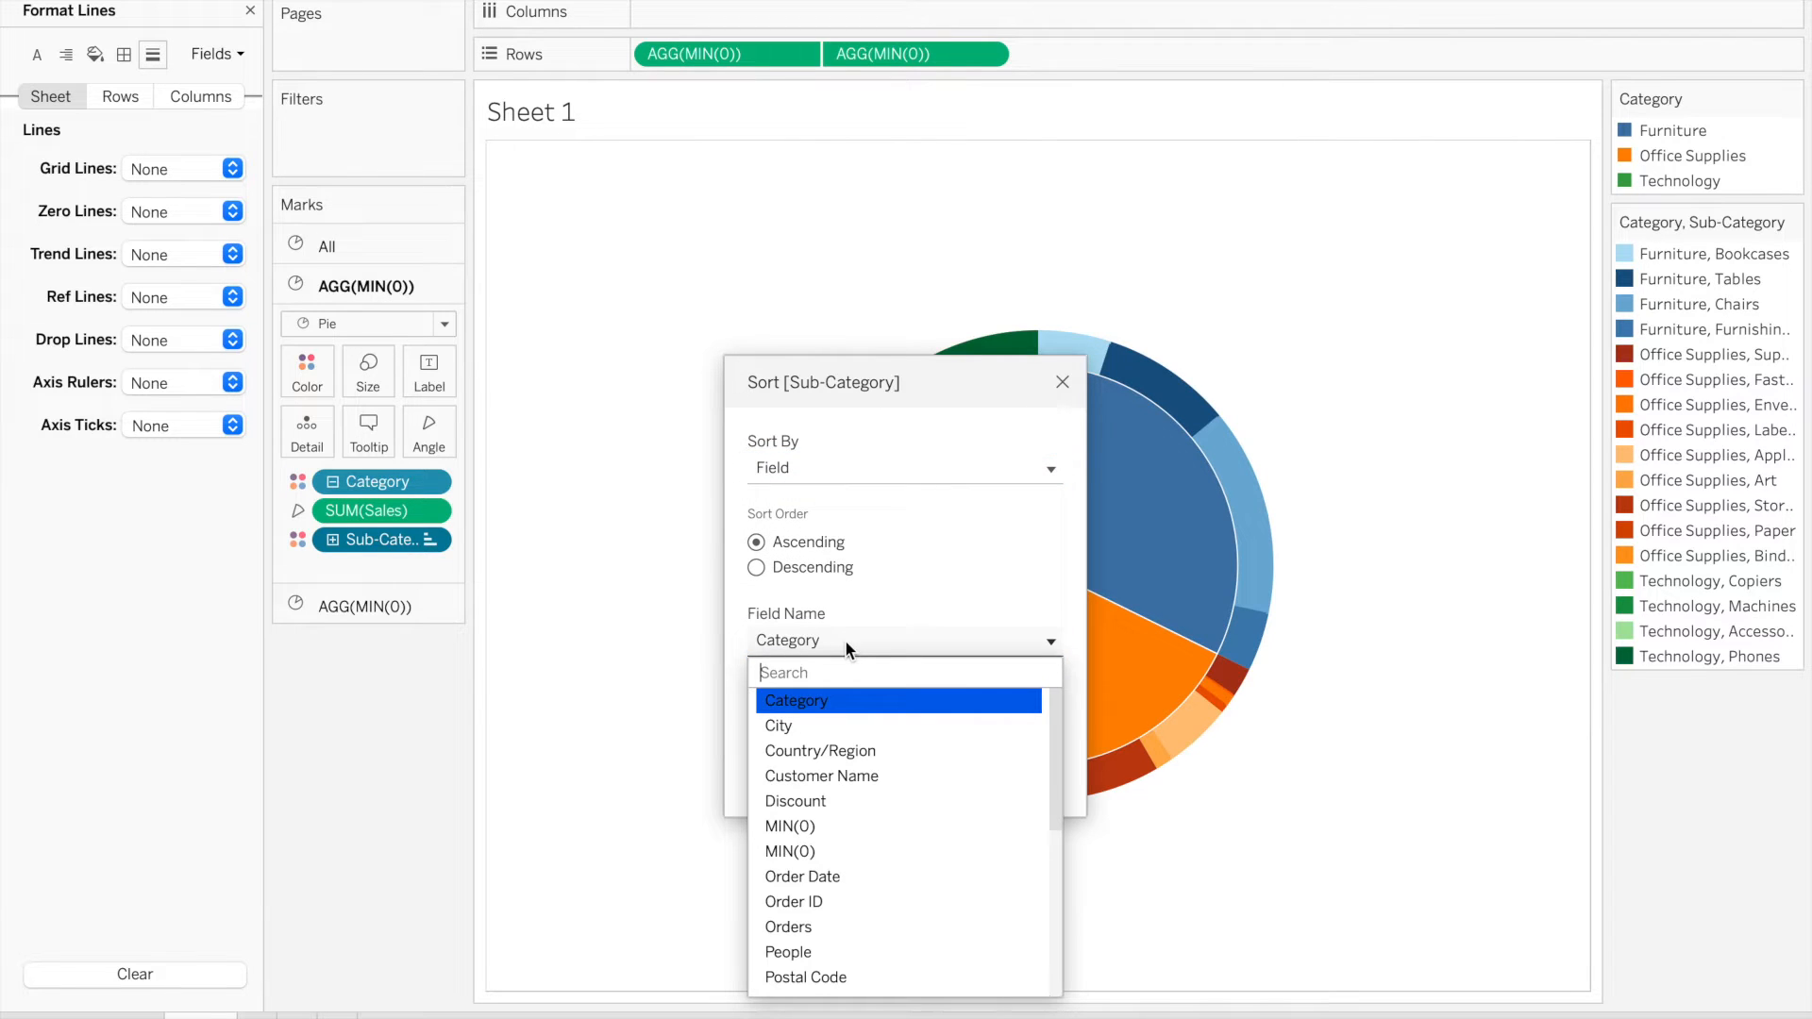
{"action": "type", "text": "sa"}
{"action": "left_click", "coordinate": [804, 699]}
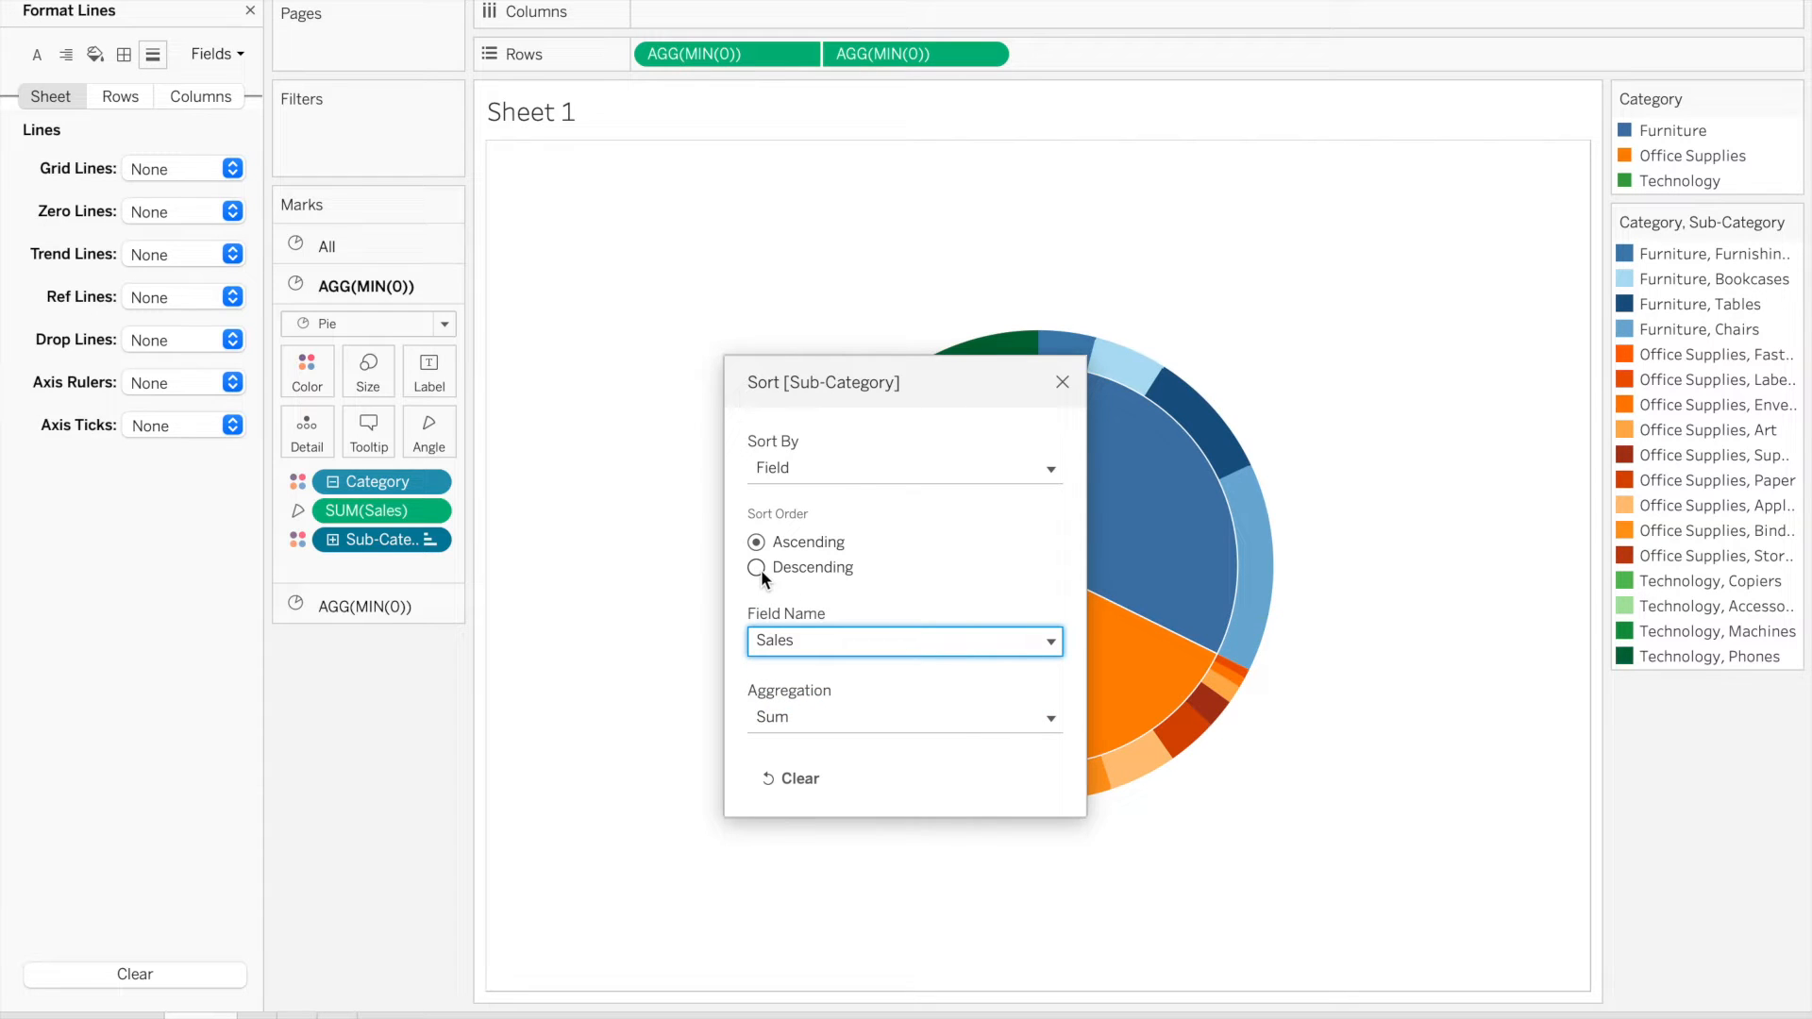
{"action": "left_click", "coordinate": [1063, 383]}
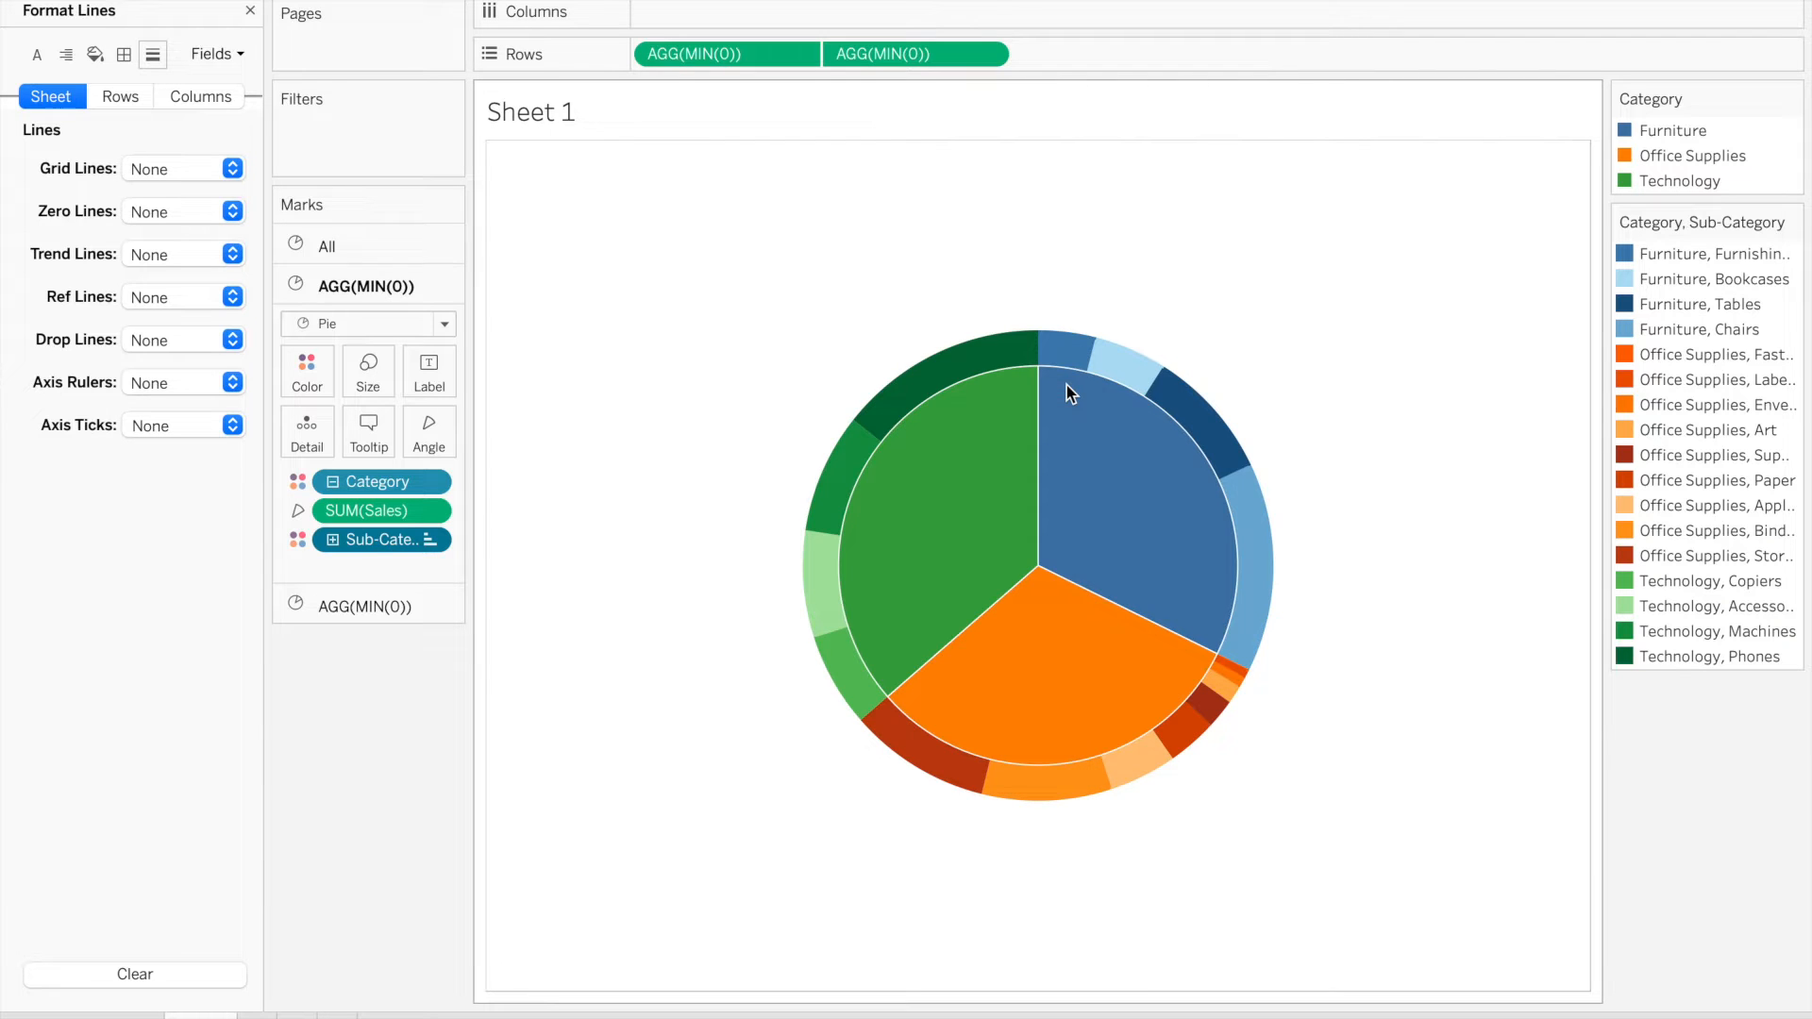
{"action": "mouse_move", "coordinate": [1074, 355]}
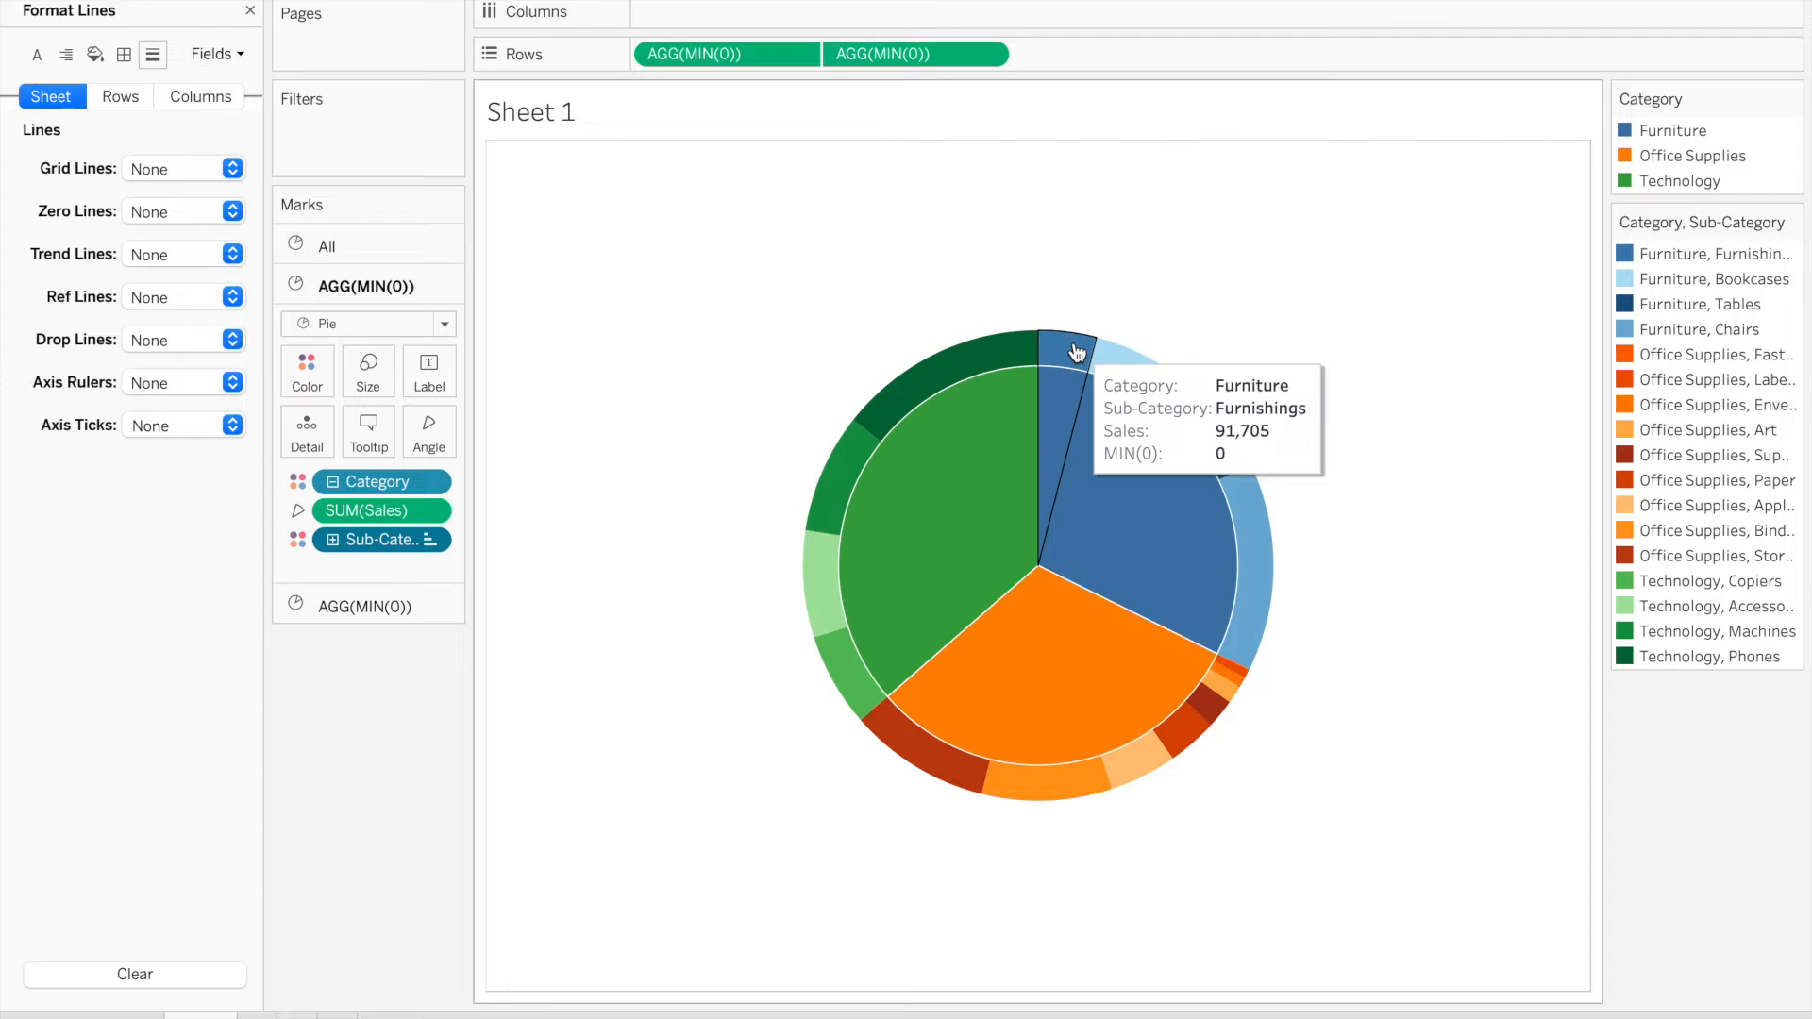
{"action": "mouse_move", "coordinate": [1170, 510]}
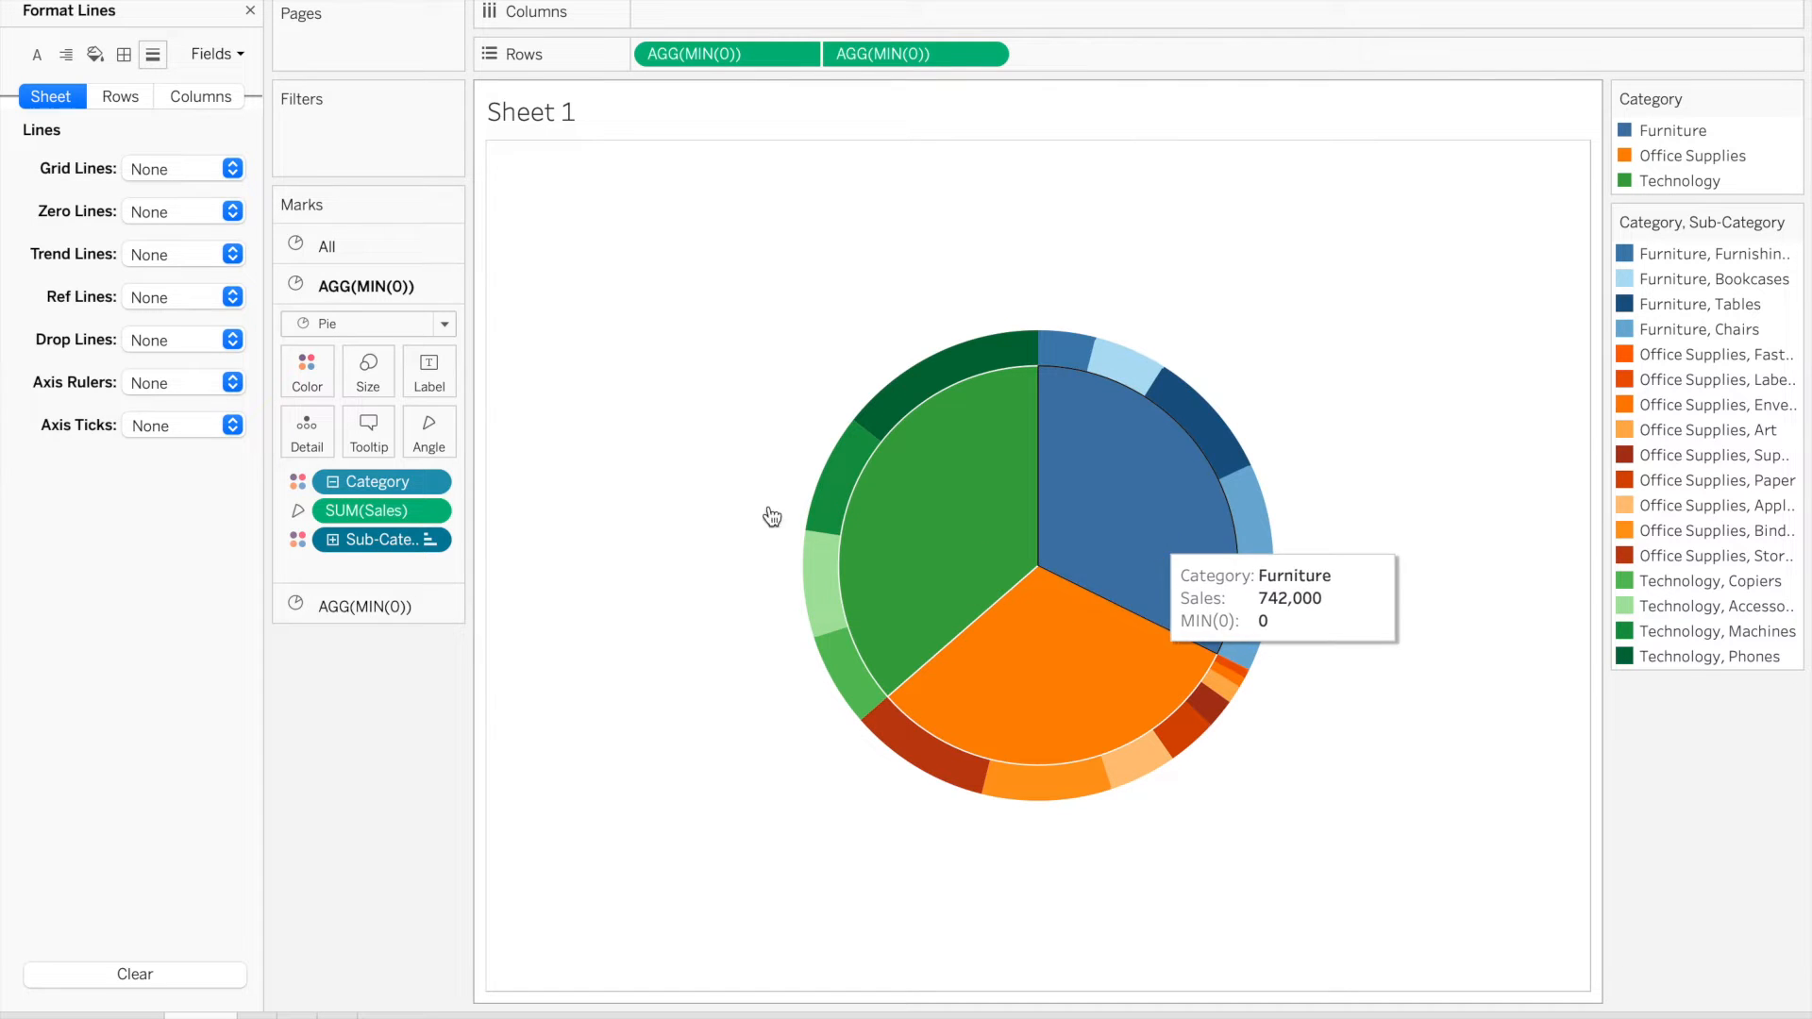
Find the Sales field and add it as a detail to the inner Category pie's marks
{"action": "left_click", "coordinate": [363, 608]}
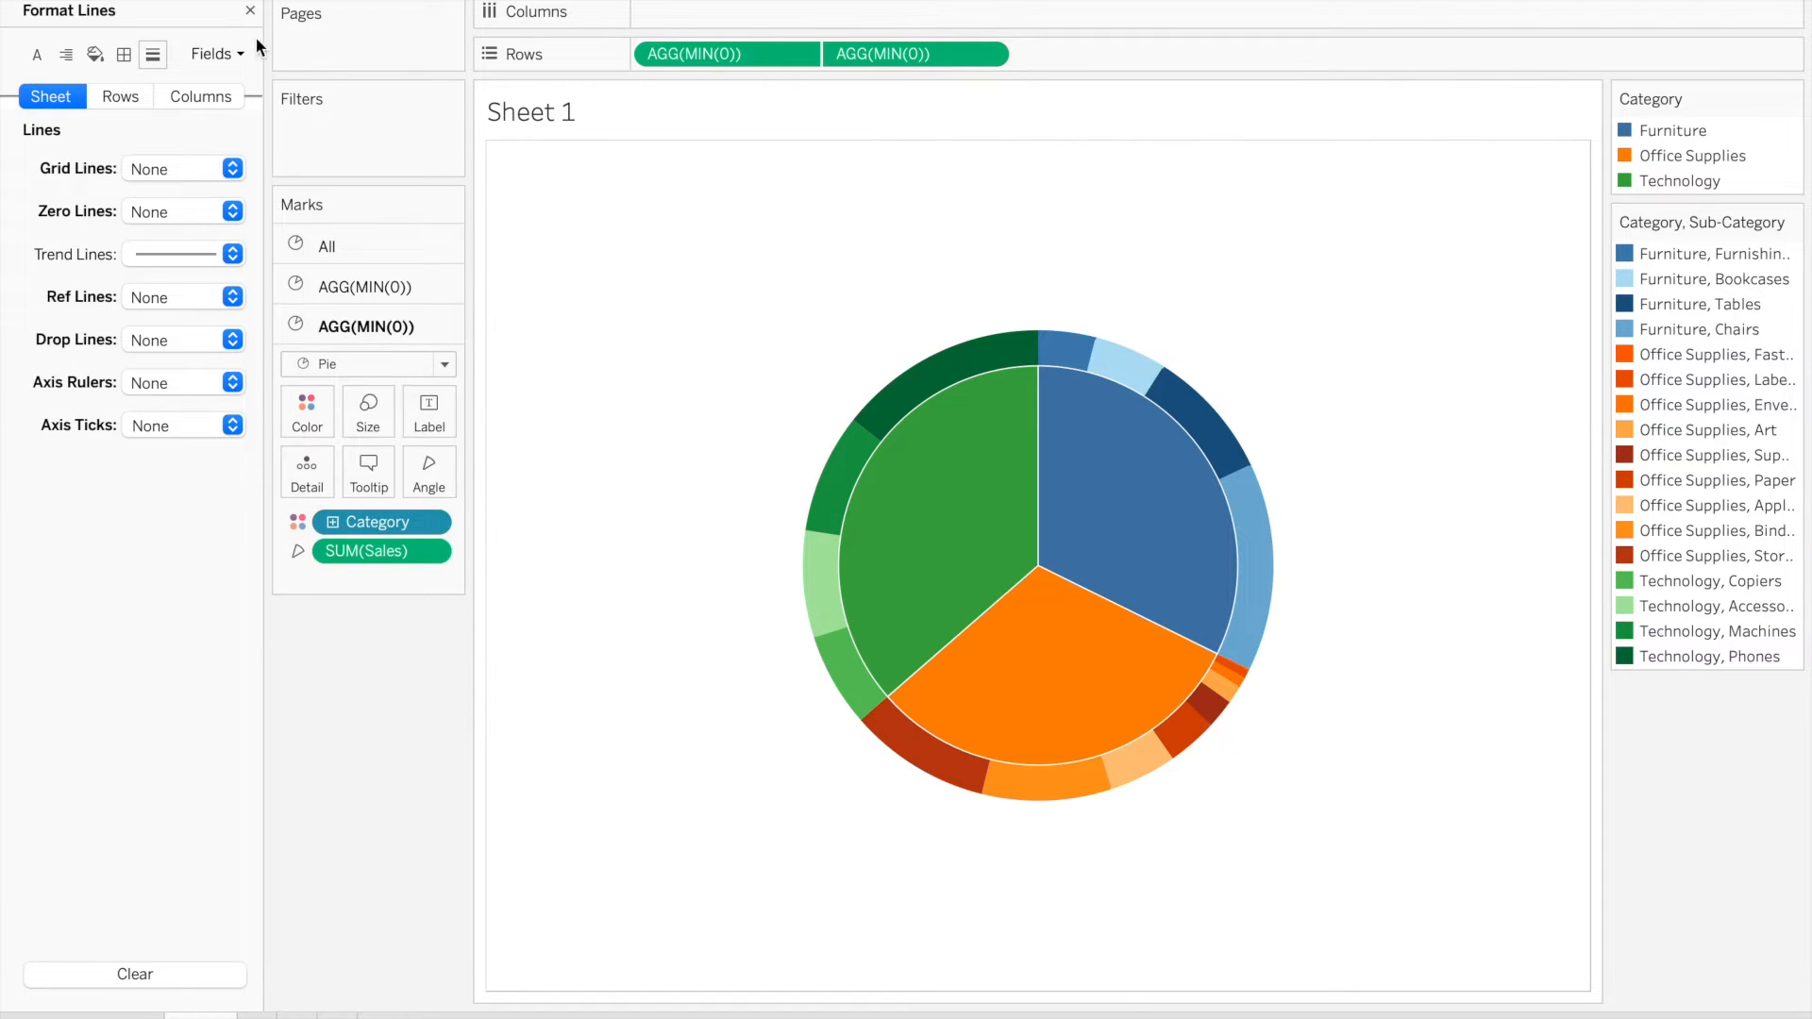
{"action": "left_click", "coordinate": [250, 10]}
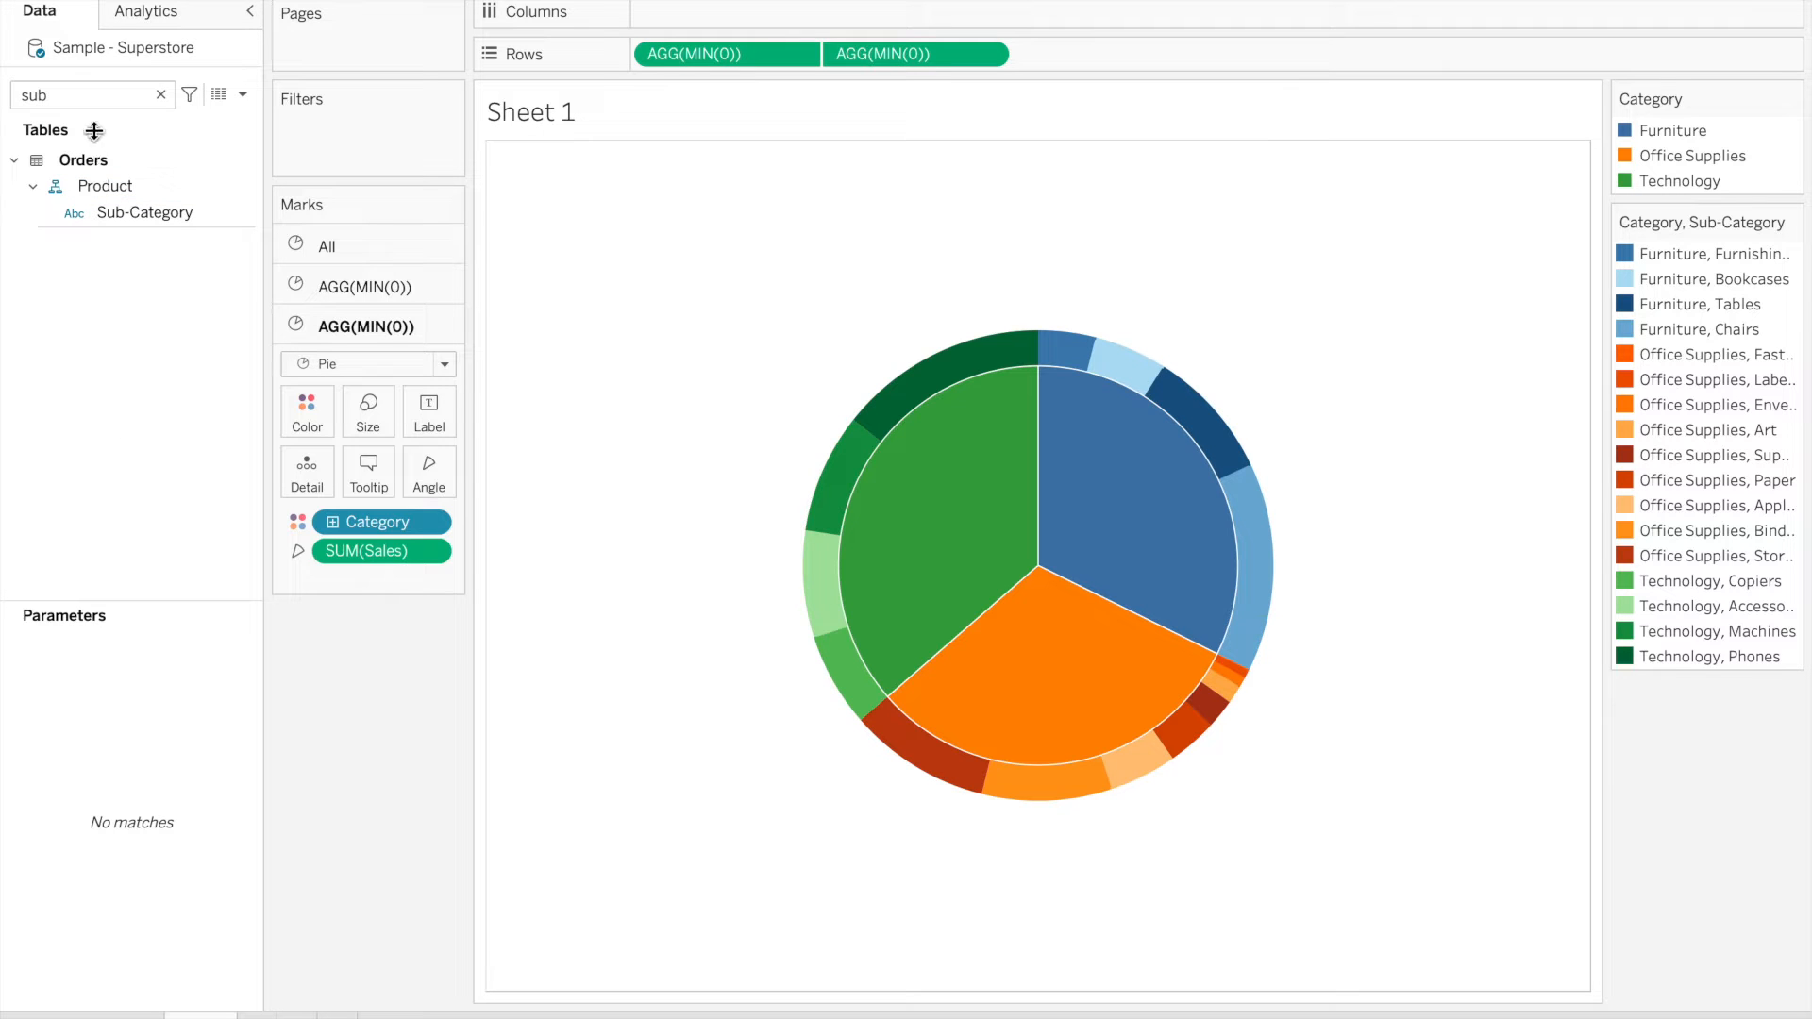
{"action": "left_click", "coordinate": [83, 99]}
{"action": "type", "text": "sal"}
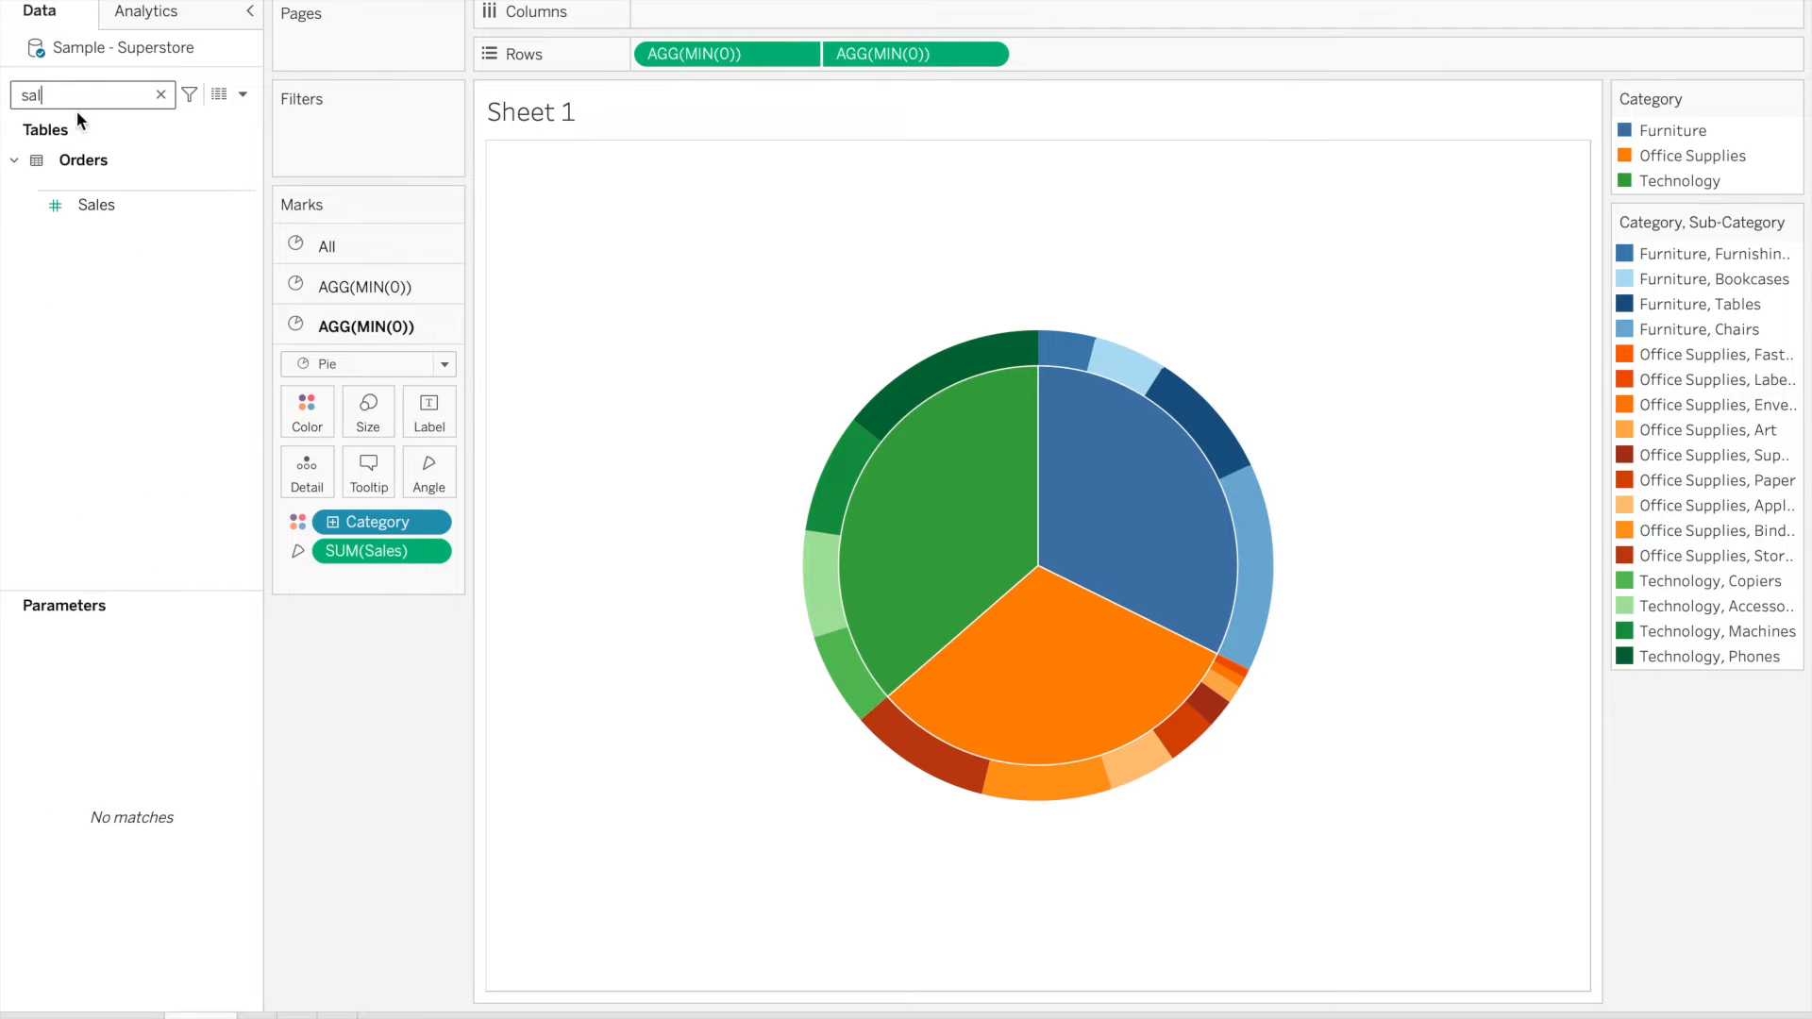
{"action": "left_click_drag", "start_coordinate": [123, 206], "coordinate": [298, 469]}
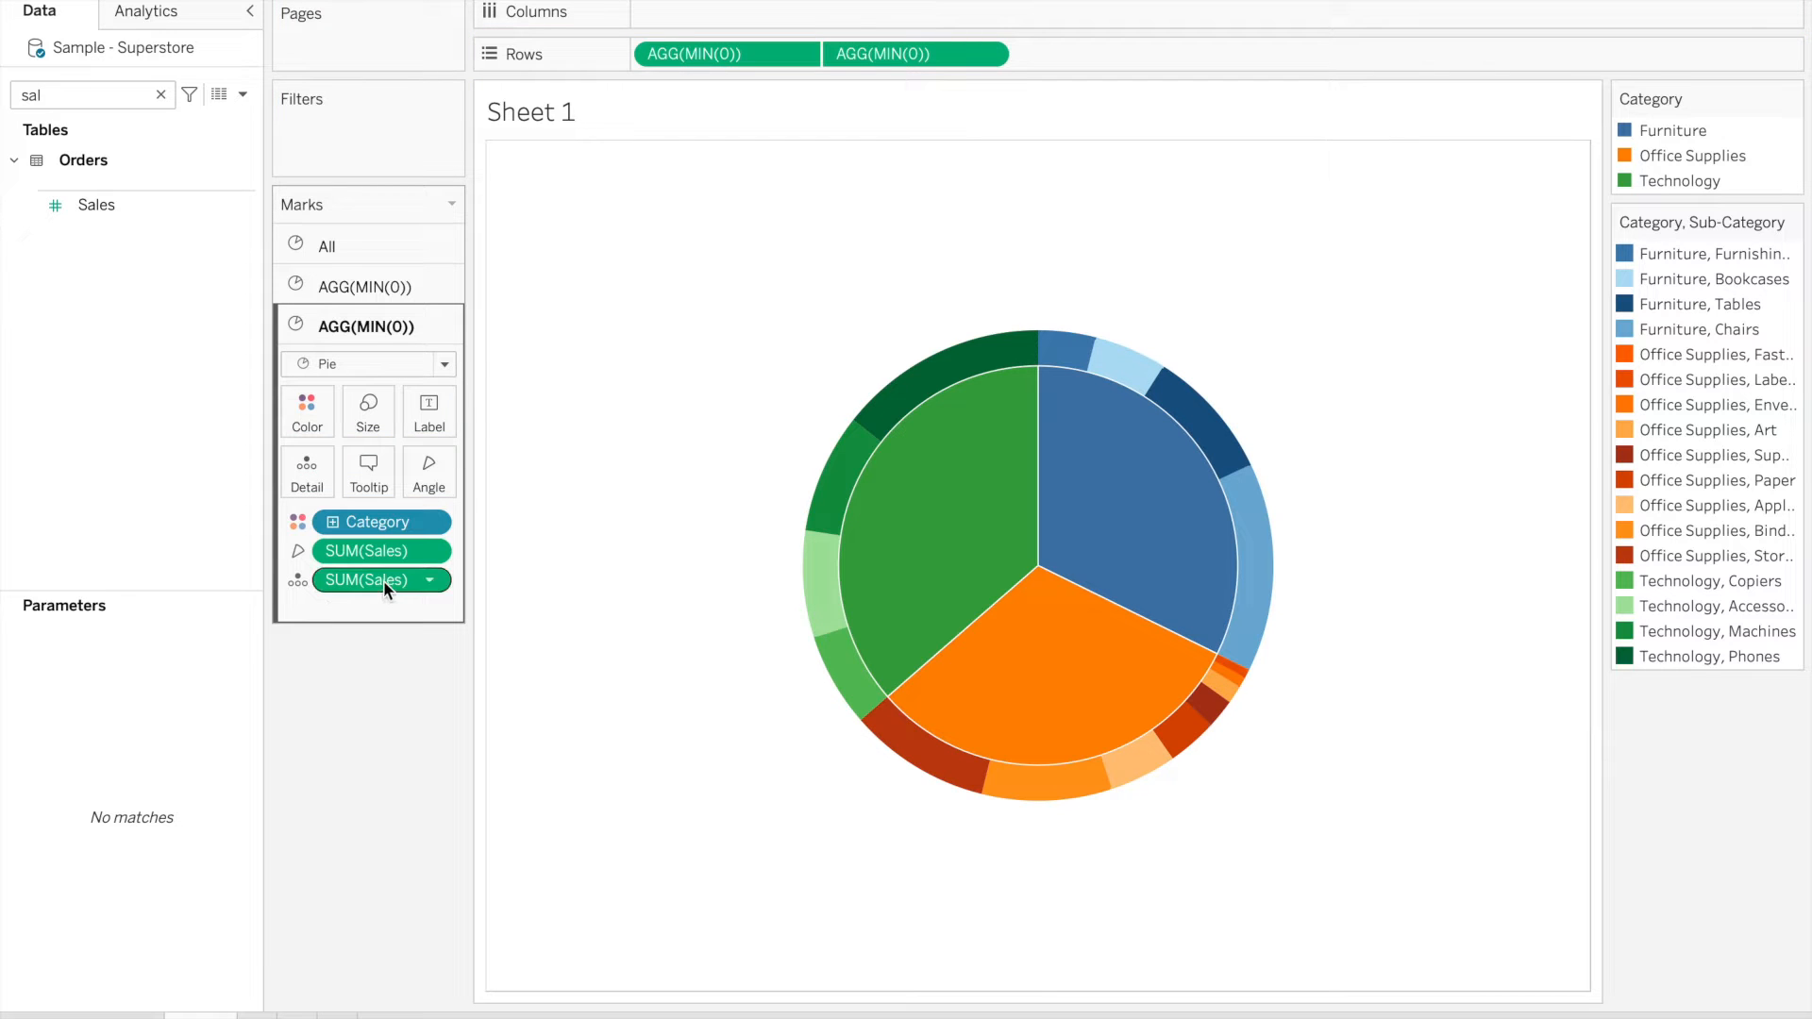
Convert the added Sales measure to a Percent of Total quick table calculation and use it as the inner pie's label
{"action": "right_click", "coordinate": [383, 580]}
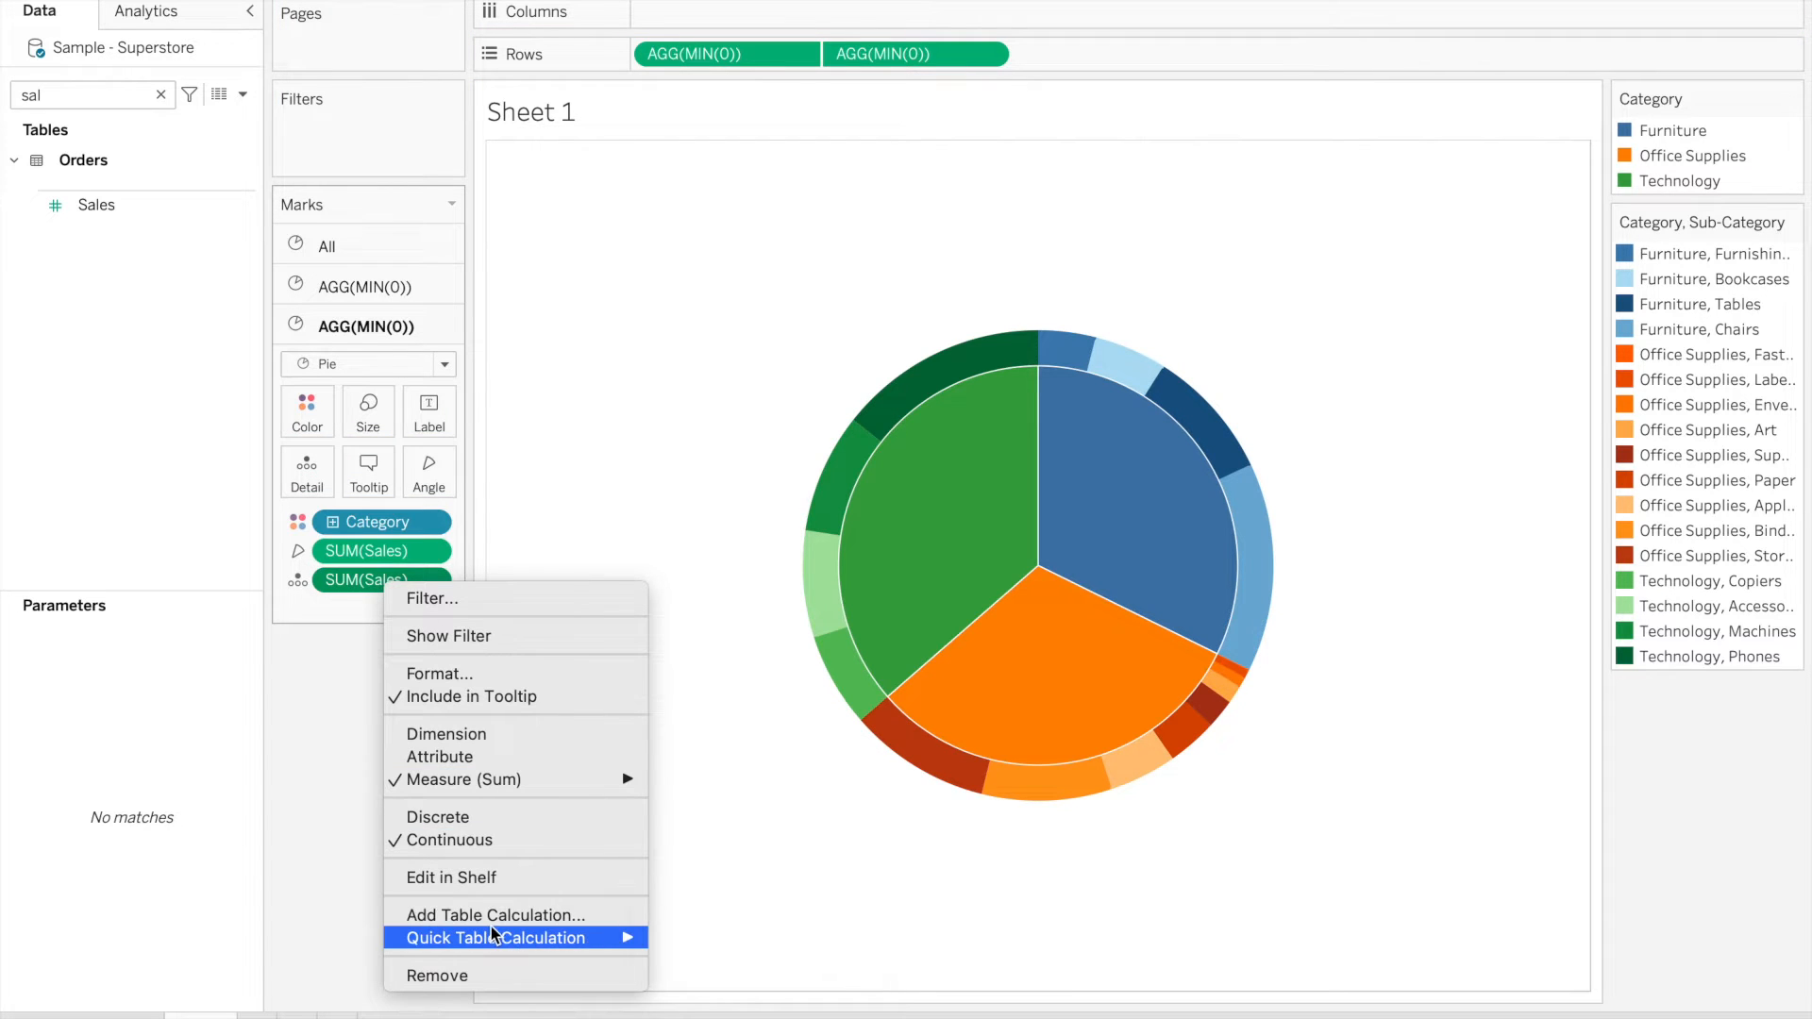
{"action": "mouse_move", "coordinate": [490, 927]}
{"action": "left_click", "coordinate": [787, 892]}
{"action": "left_click_drag", "start_coordinate": [370, 584], "coordinate": [427, 415]}
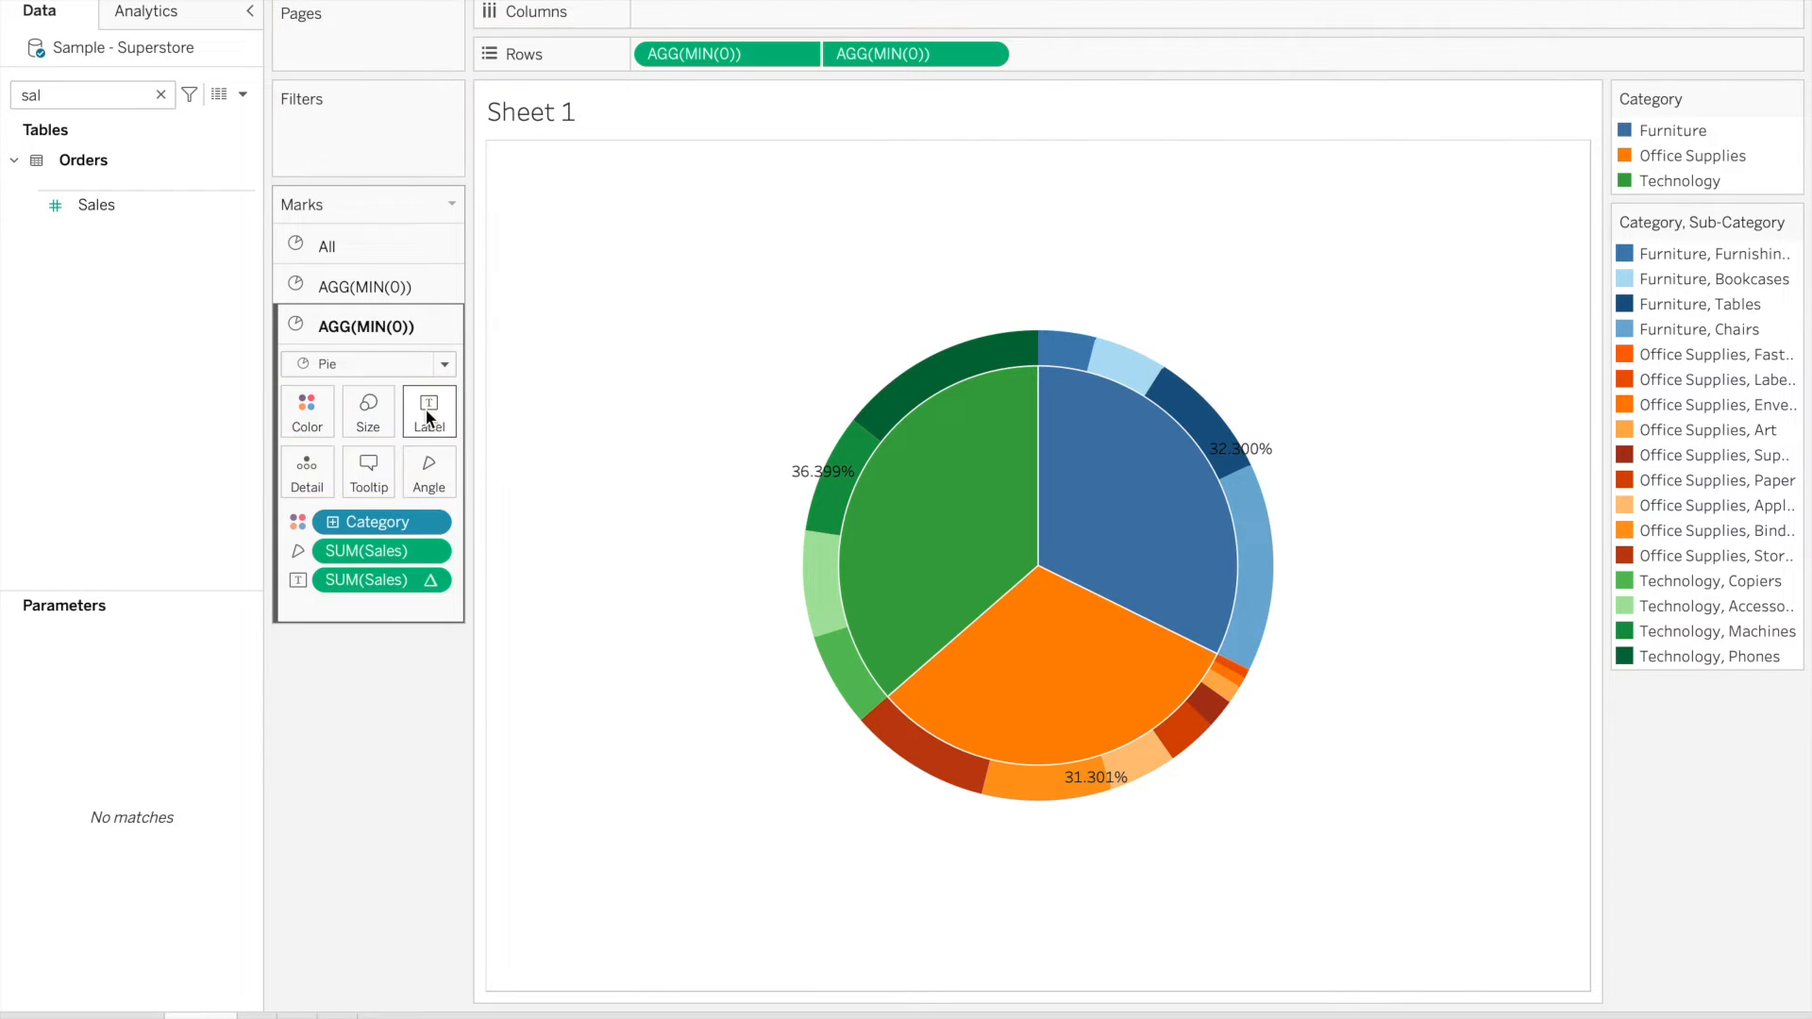
Format the inner pie's percent-of-total labels as a percentage with 1 decimal place
{"action": "right_click", "coordinate": [367, 579]}
{"action": "left_click", "coordinate": [410, 667]}
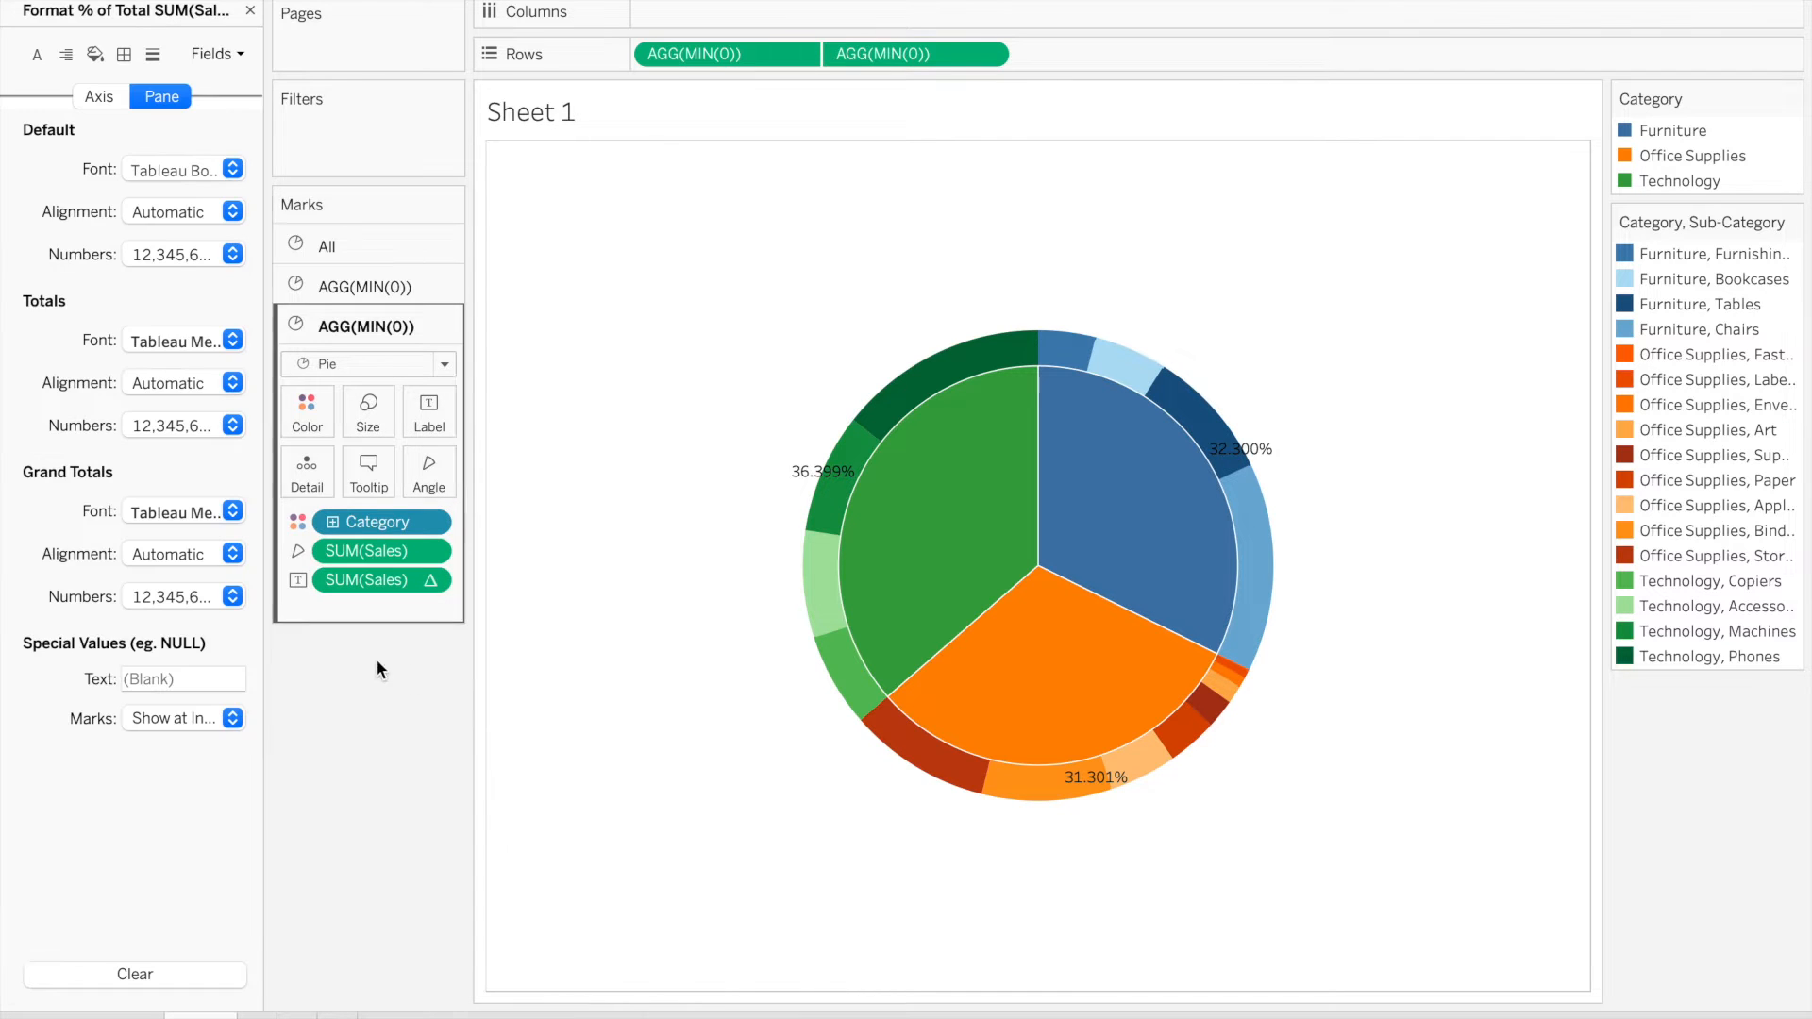
{"action": "left_click", "coordinate": [189, 248]}
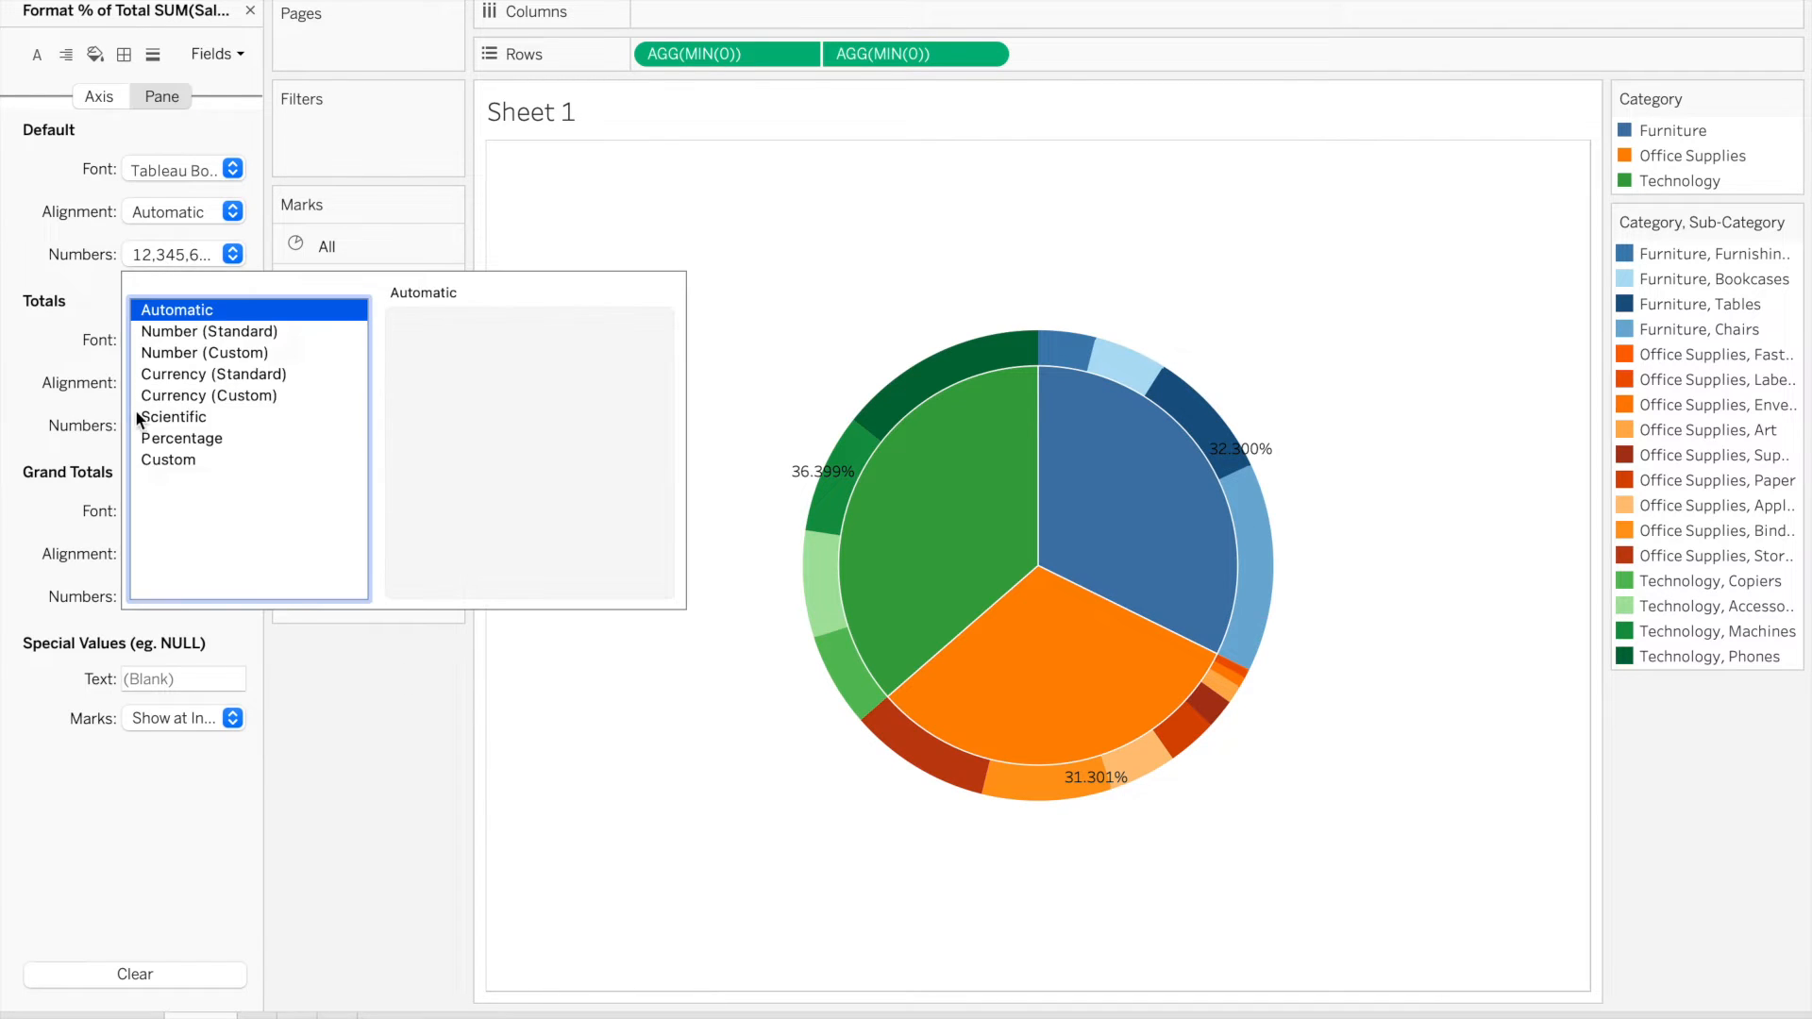
{"action": "left_click", "coordinate": [217, 441]}
{"action": "left_click", "coordinate": [417, 347]}
{"action": "type", "text": "1"}
{"action": "left_click", "coordinate": [378, 782]}
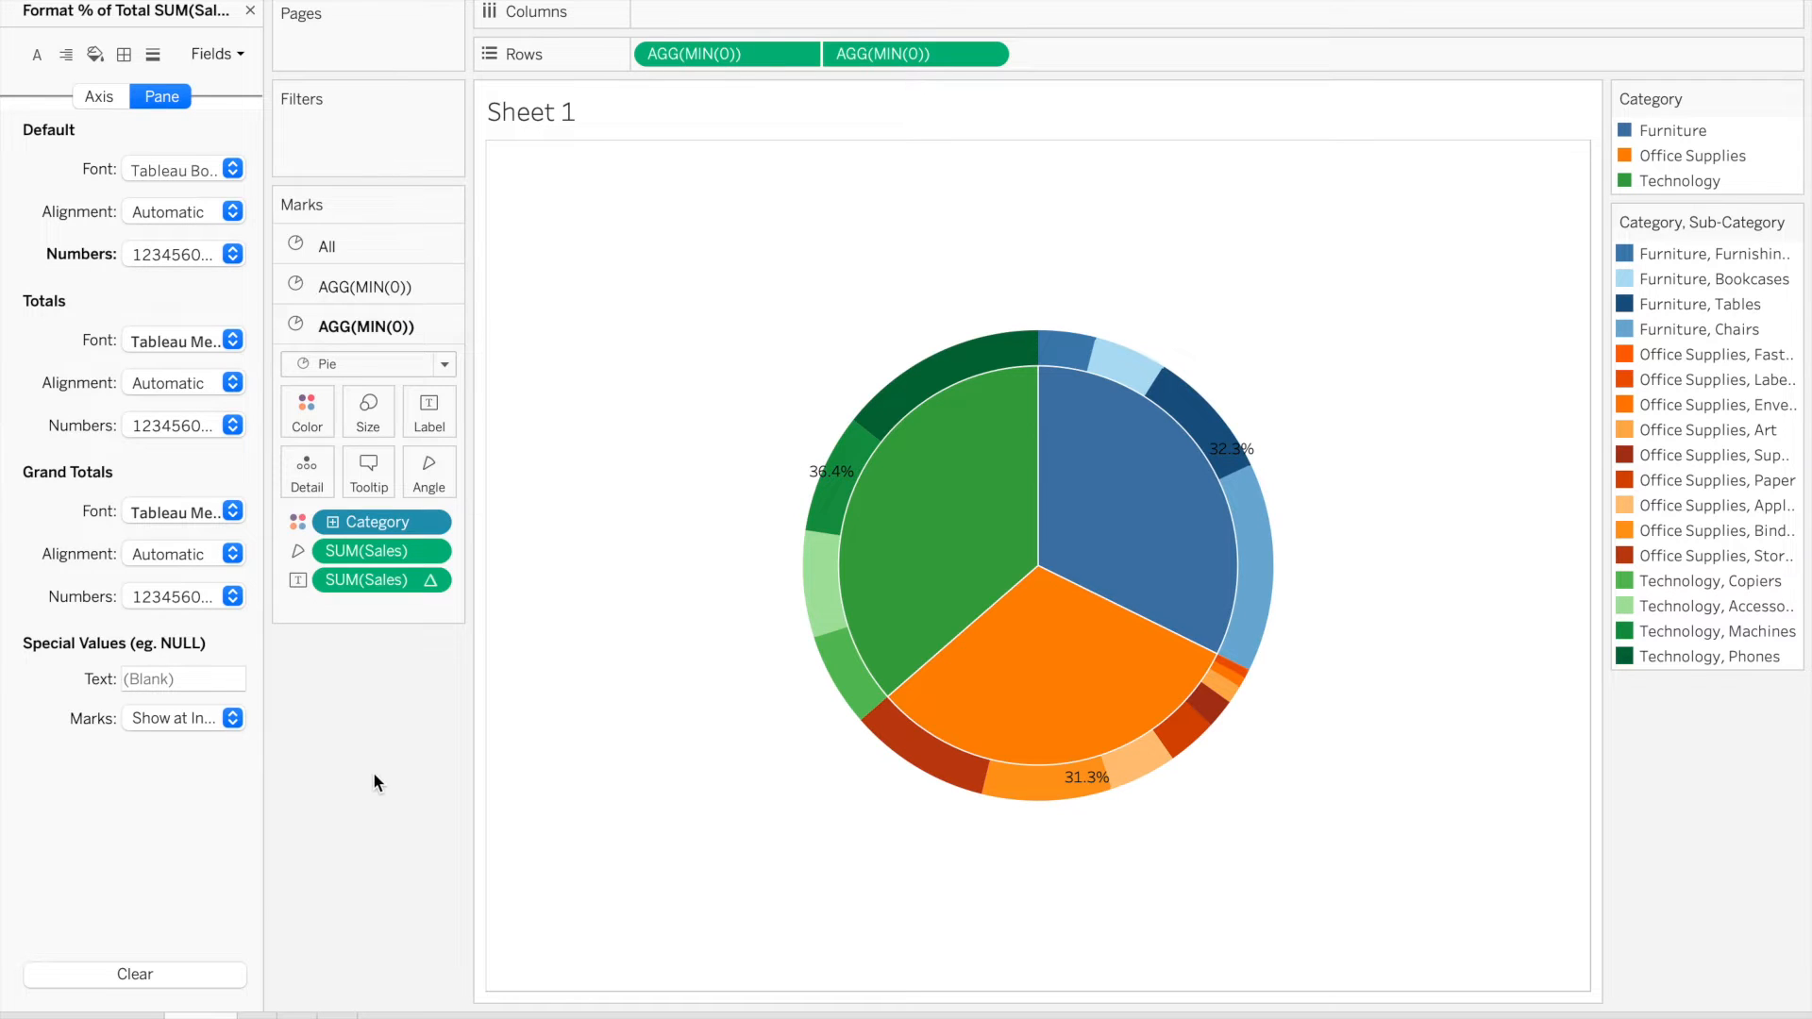
{"action": "left_click", "coordinate": [250, 10]}
Find the Category field and add it to the inner pie's labels
{"action": "double_click", "coordinate": [81, 87]}
{"action": "type", "text": "cat"}
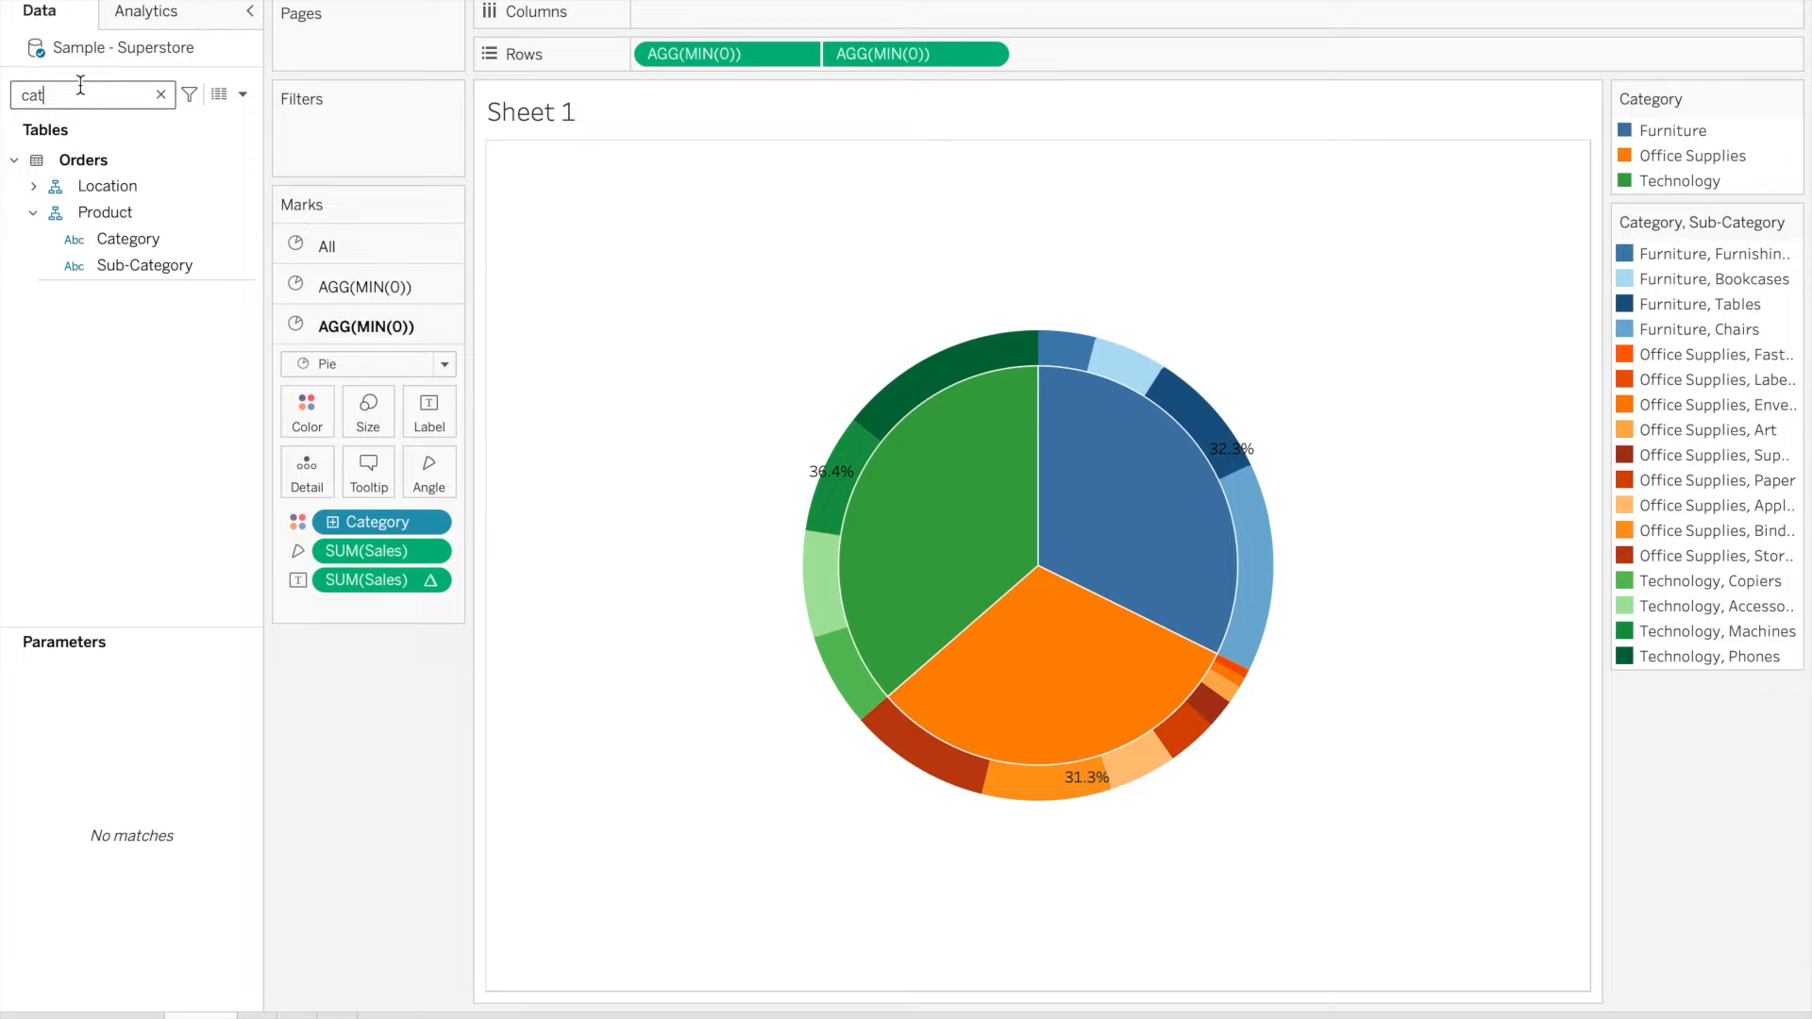
{"action": "left_click_drag", "start_coordinate": [158, 239], "coordinate": [432, 405]}
Make all of the inner pie's label text bold at font size 10
{"action": "left_click", "coordinate": [434, 411]}
{"action": "left_click", "coordinate": [673, 540]}
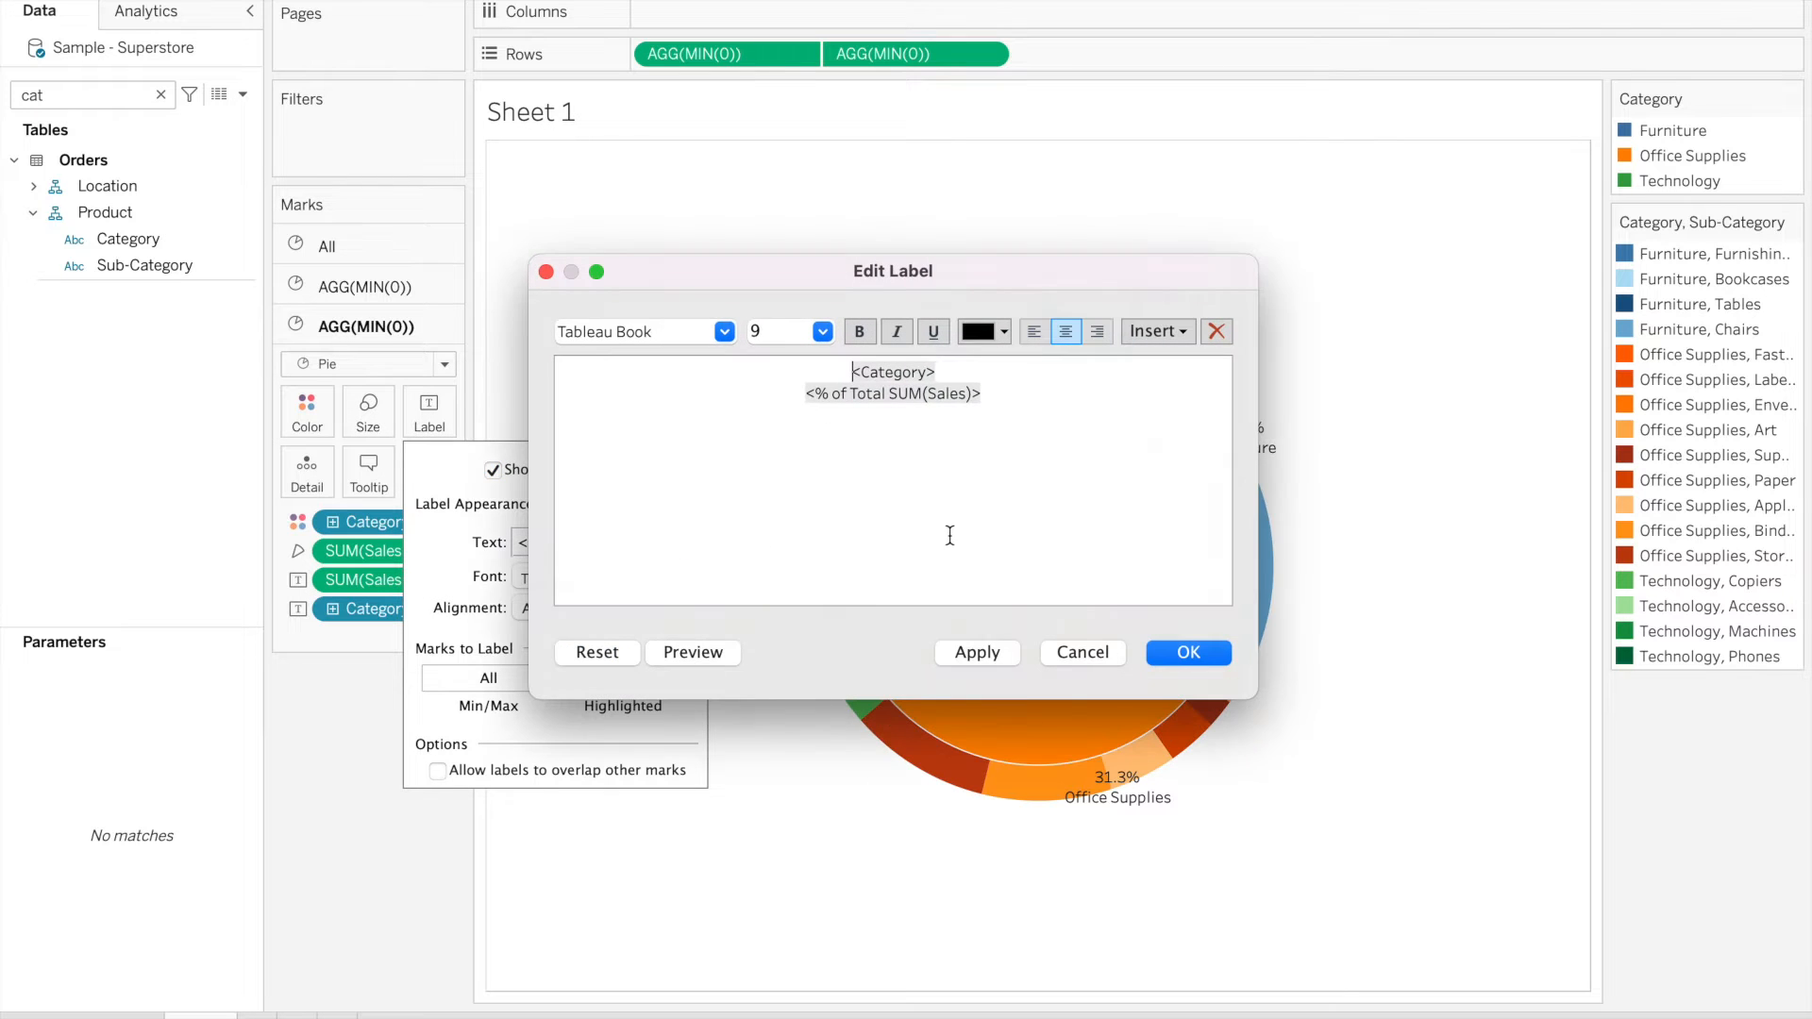
{"action": "left_click", "coordinate": [800, 396]}
{"action": "key", "text": "super+a"}
{"action": "key", "text": "super+b"}
{"action": "left_click", "coordinate": [765, 332]}
{"action": "type", "text": "10"}
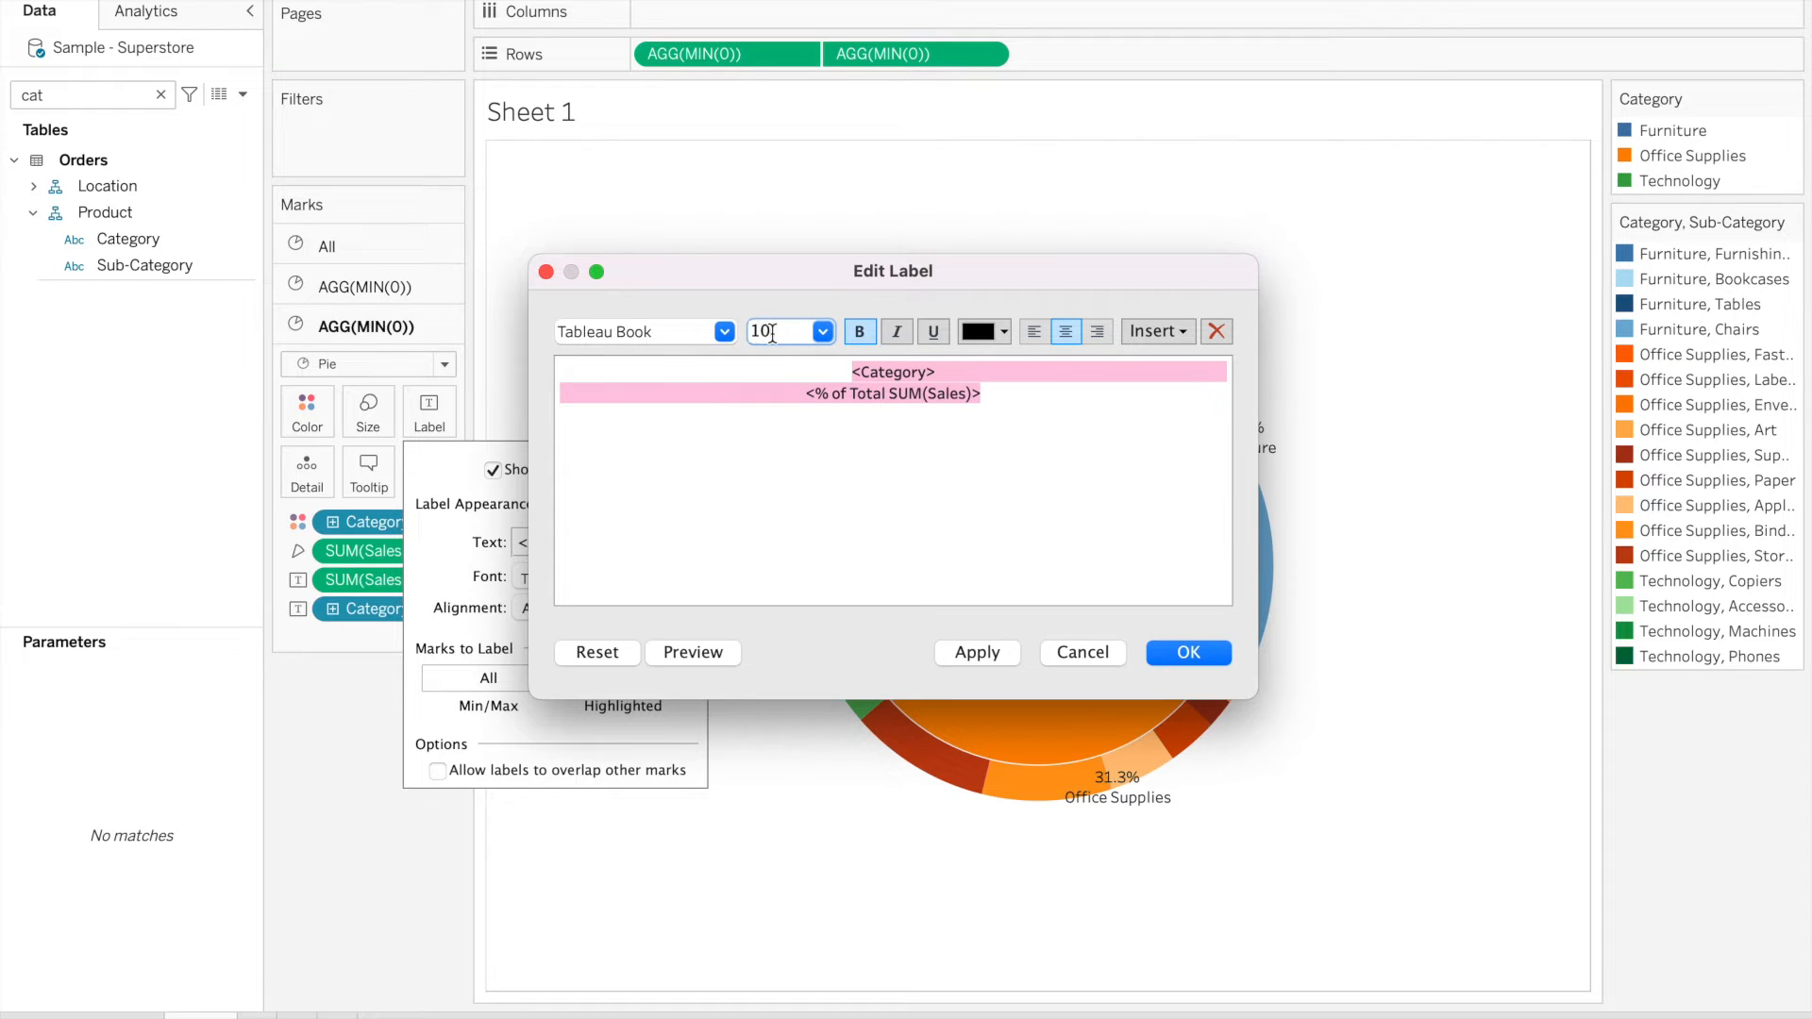
Put the label on a single line with the percentage in parentheses: <Category> (<% of Total SUM(Sales)>)
{"action": "triple_click", "coordinate": [802, 394]}
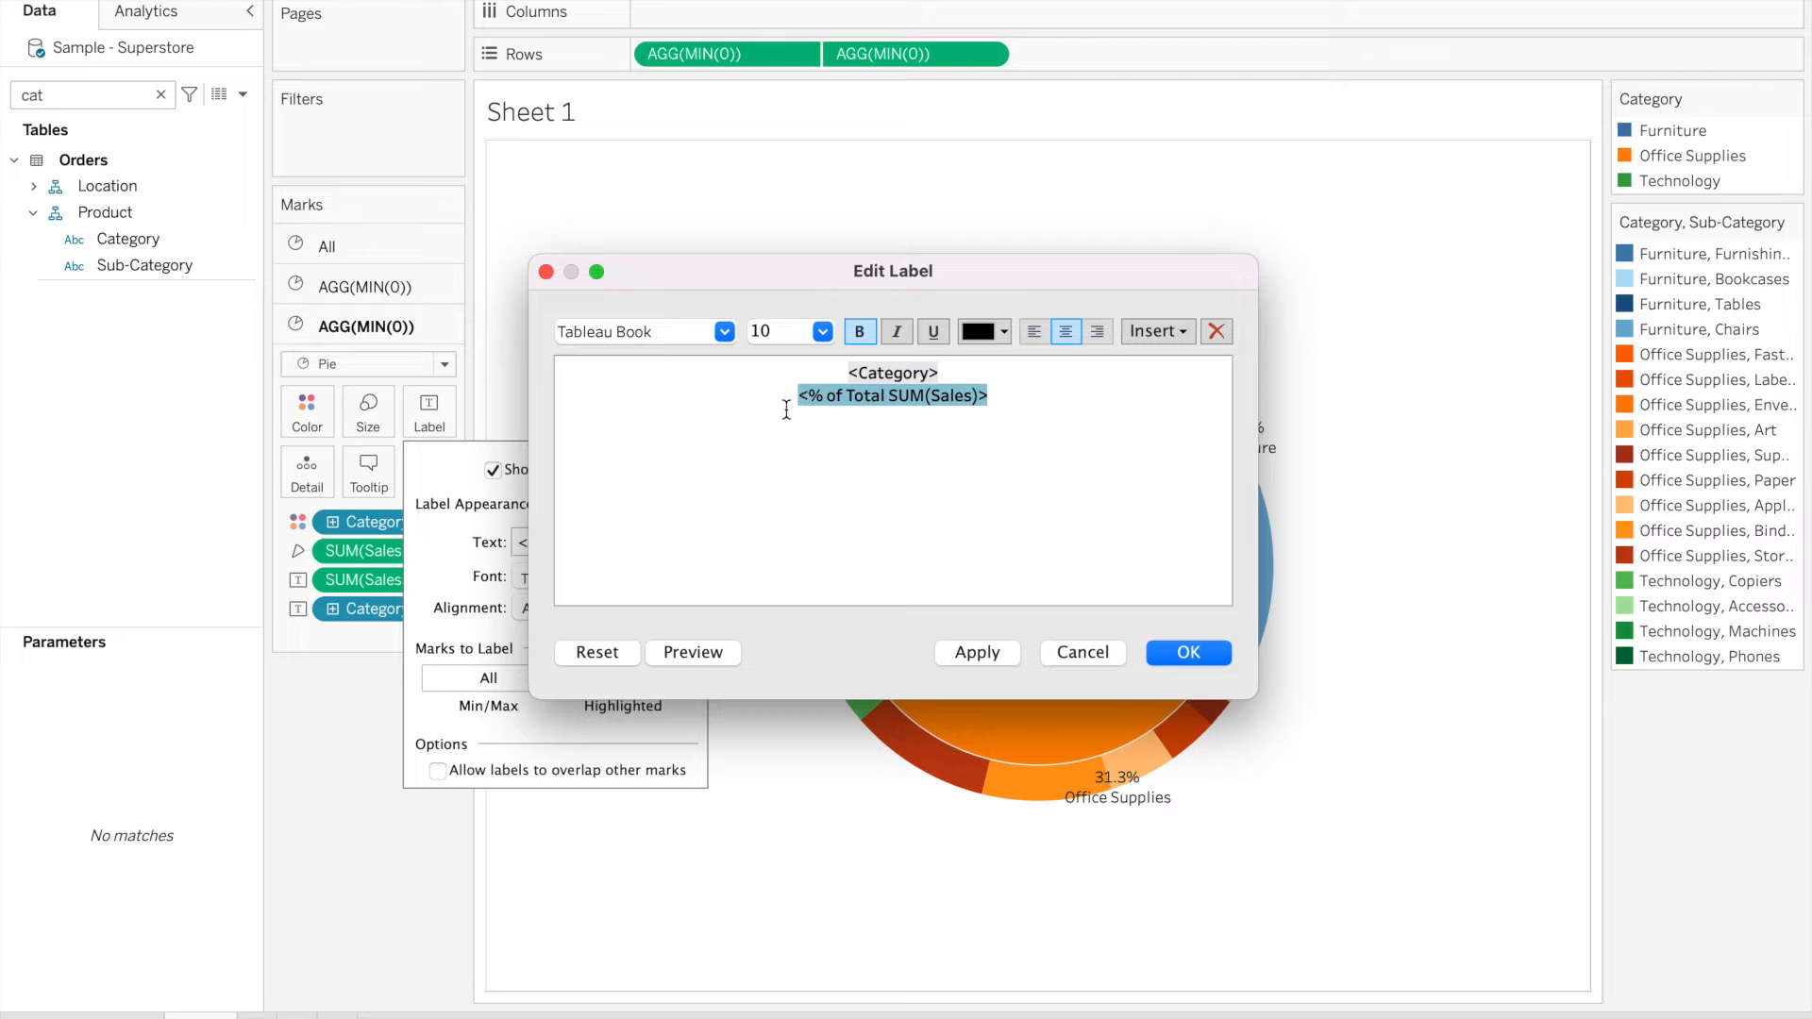
{"action": "key", "text": "Left"}
{"action": "key", "text": "BackSpace"}
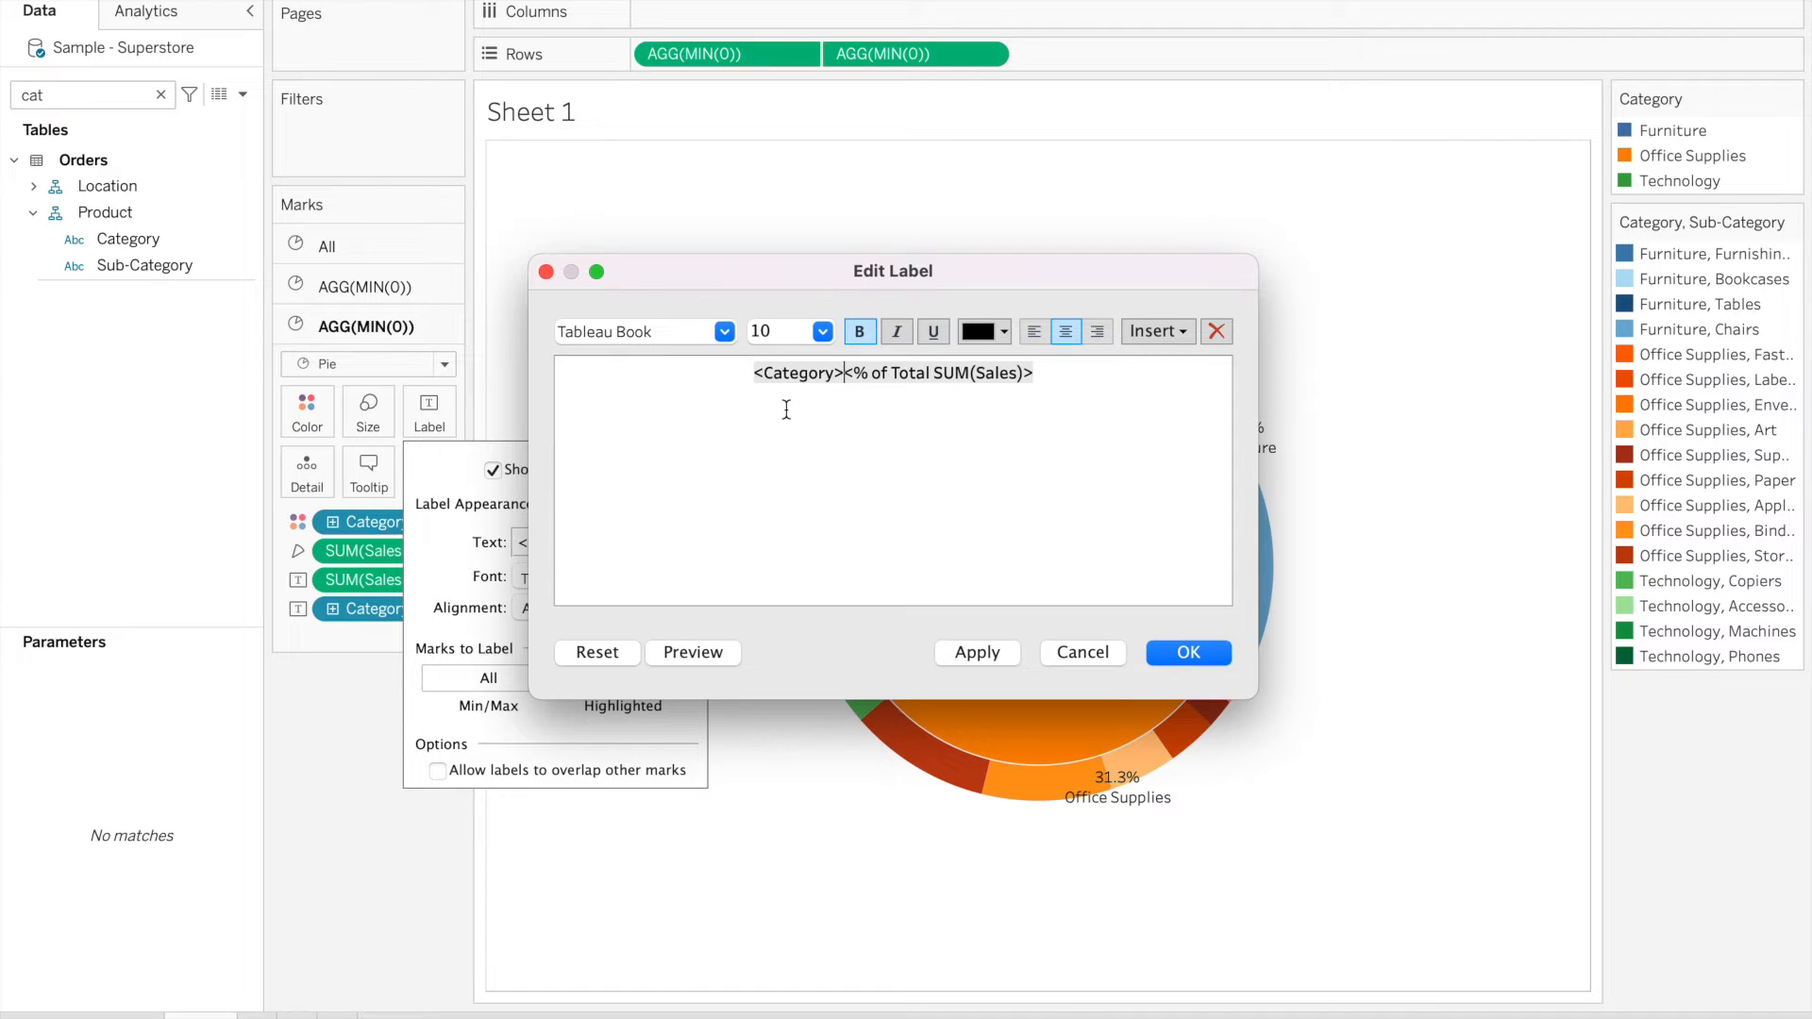
{"action": "type", "text": "("}
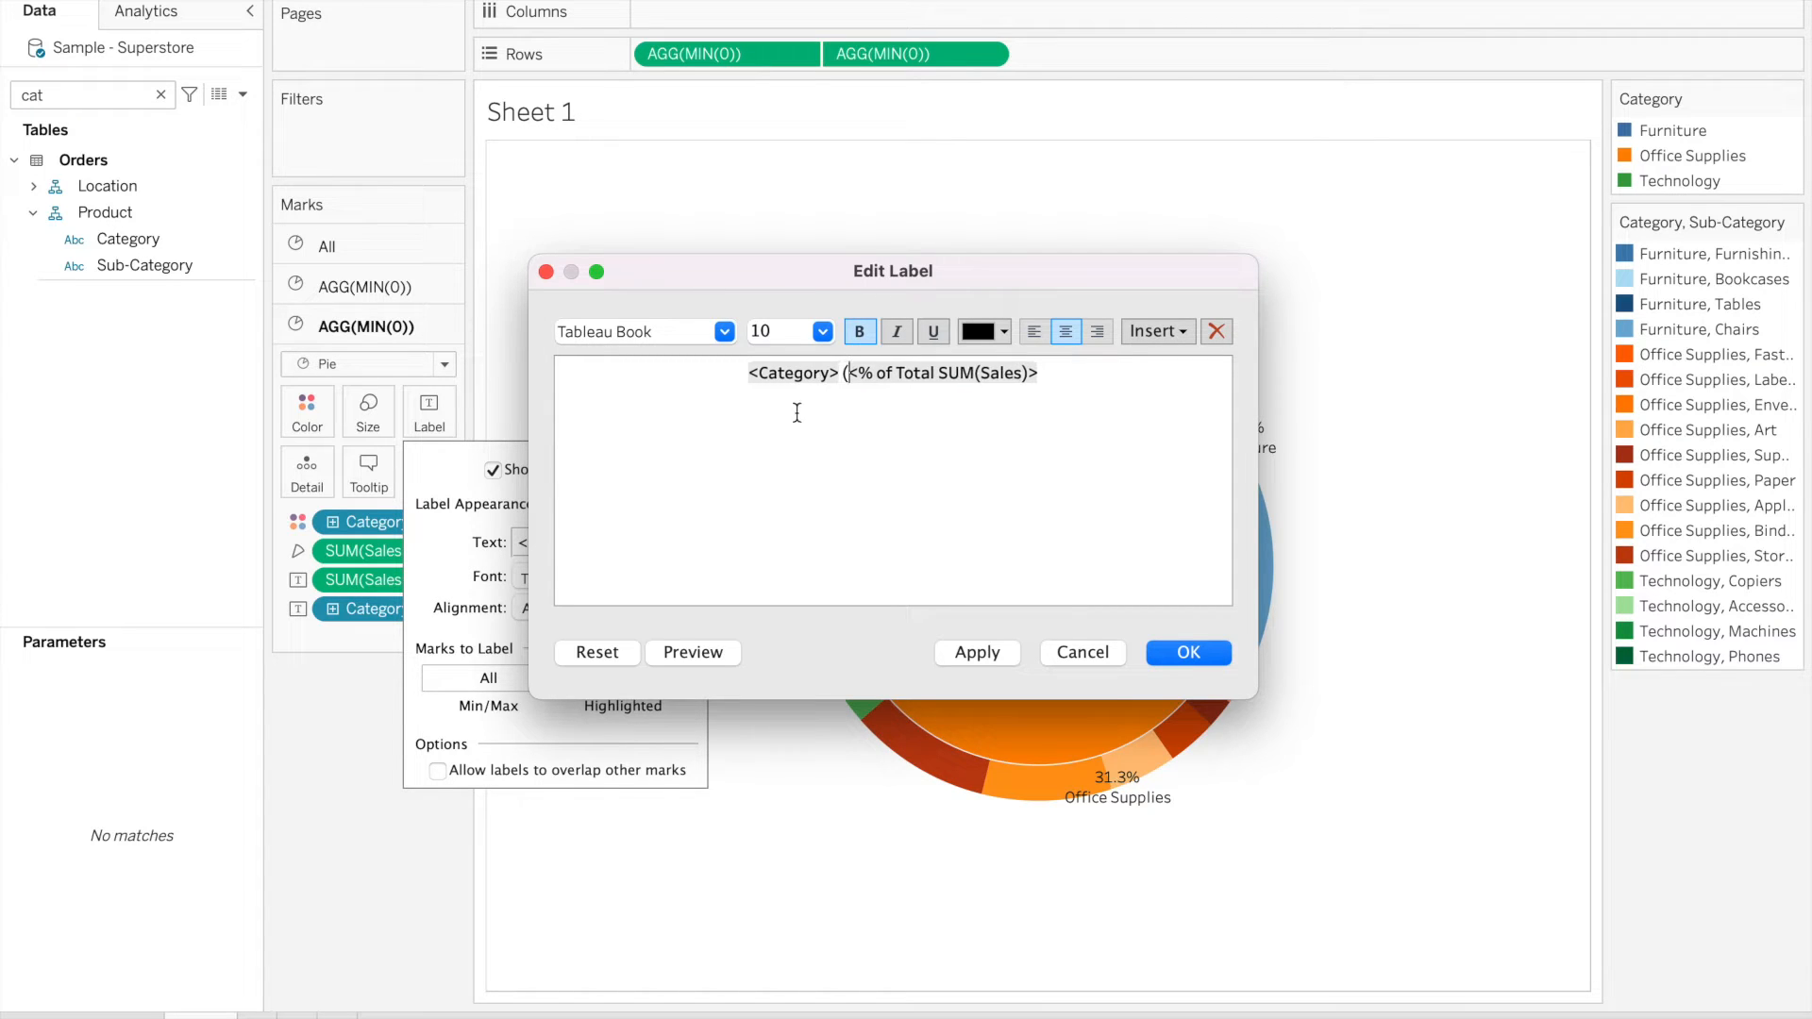
{"action": "left_click", "coordinate": [1036, 364]}
{"action": "type", "text": ")"}
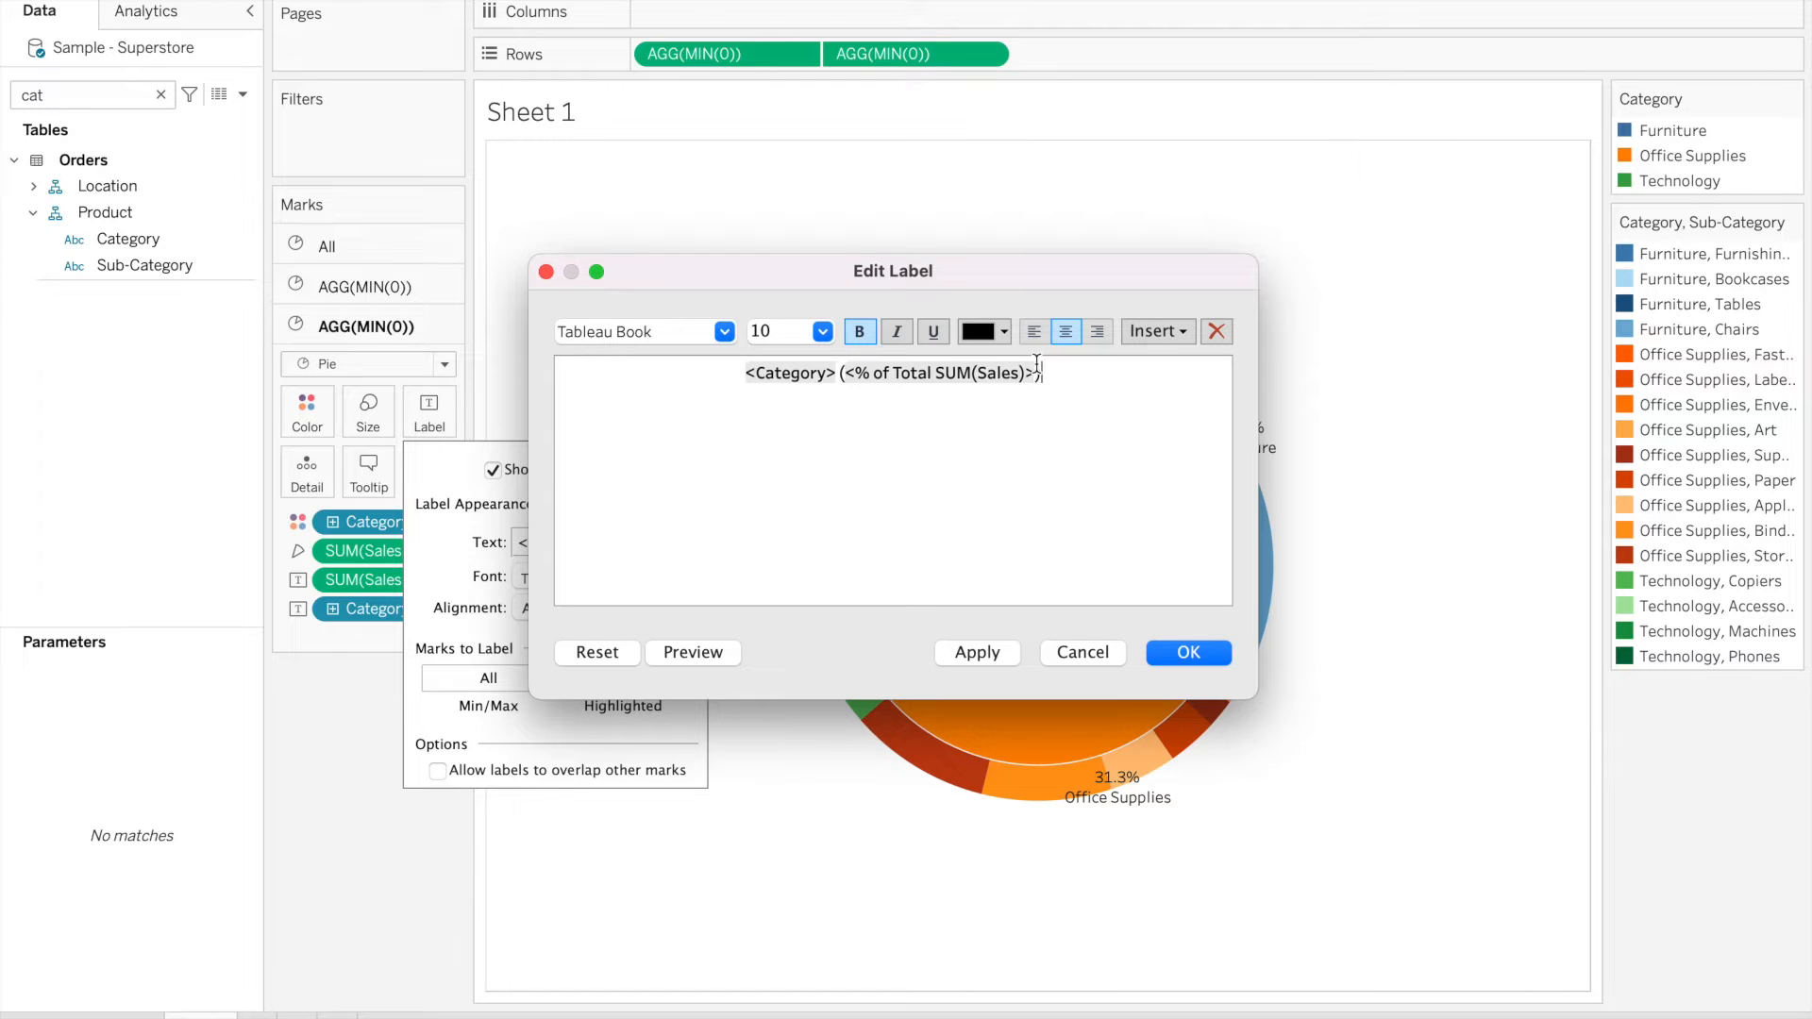
{"action": "left_click", "coordinate": [1188, 652]}
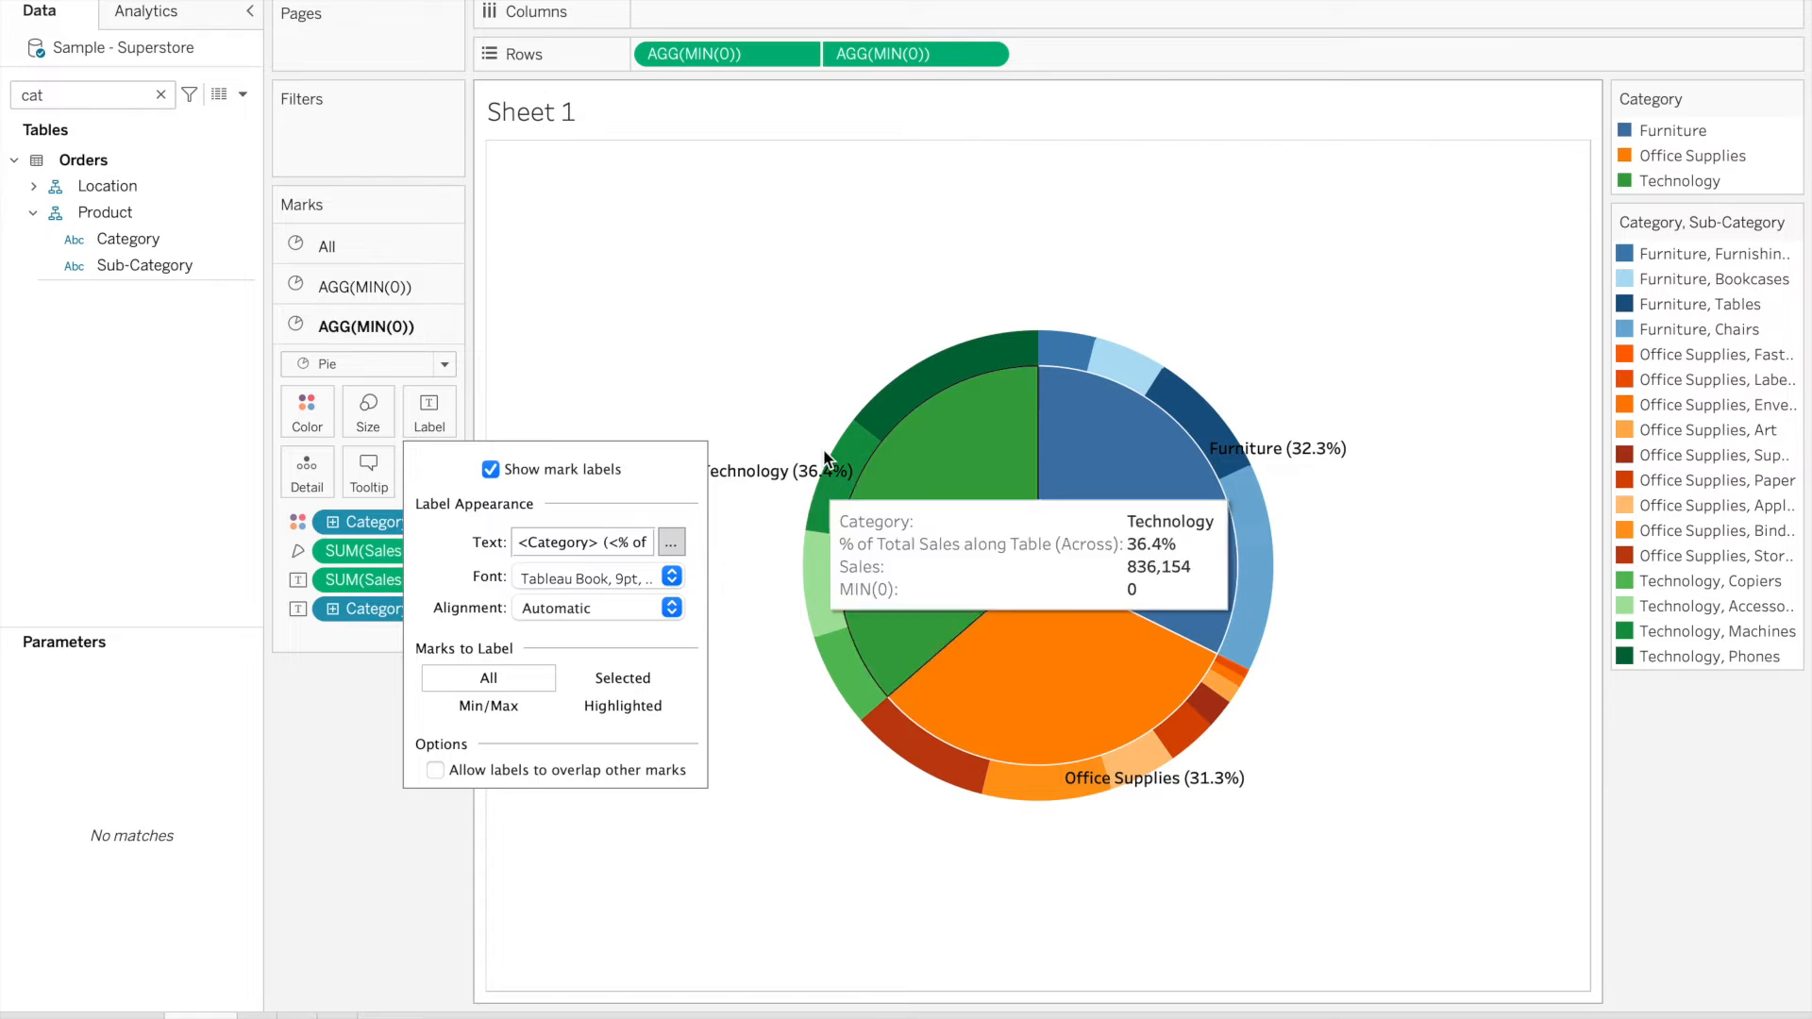
Move the Technology, Furniture and Office Supplies labels inside their own slices of the inner pie
{"action": "left_click_drag", "start_coordinate": [774, 478], "coordinate": [903, 526]}
{"action": "left_click", "coordinate": [1293, 450]}
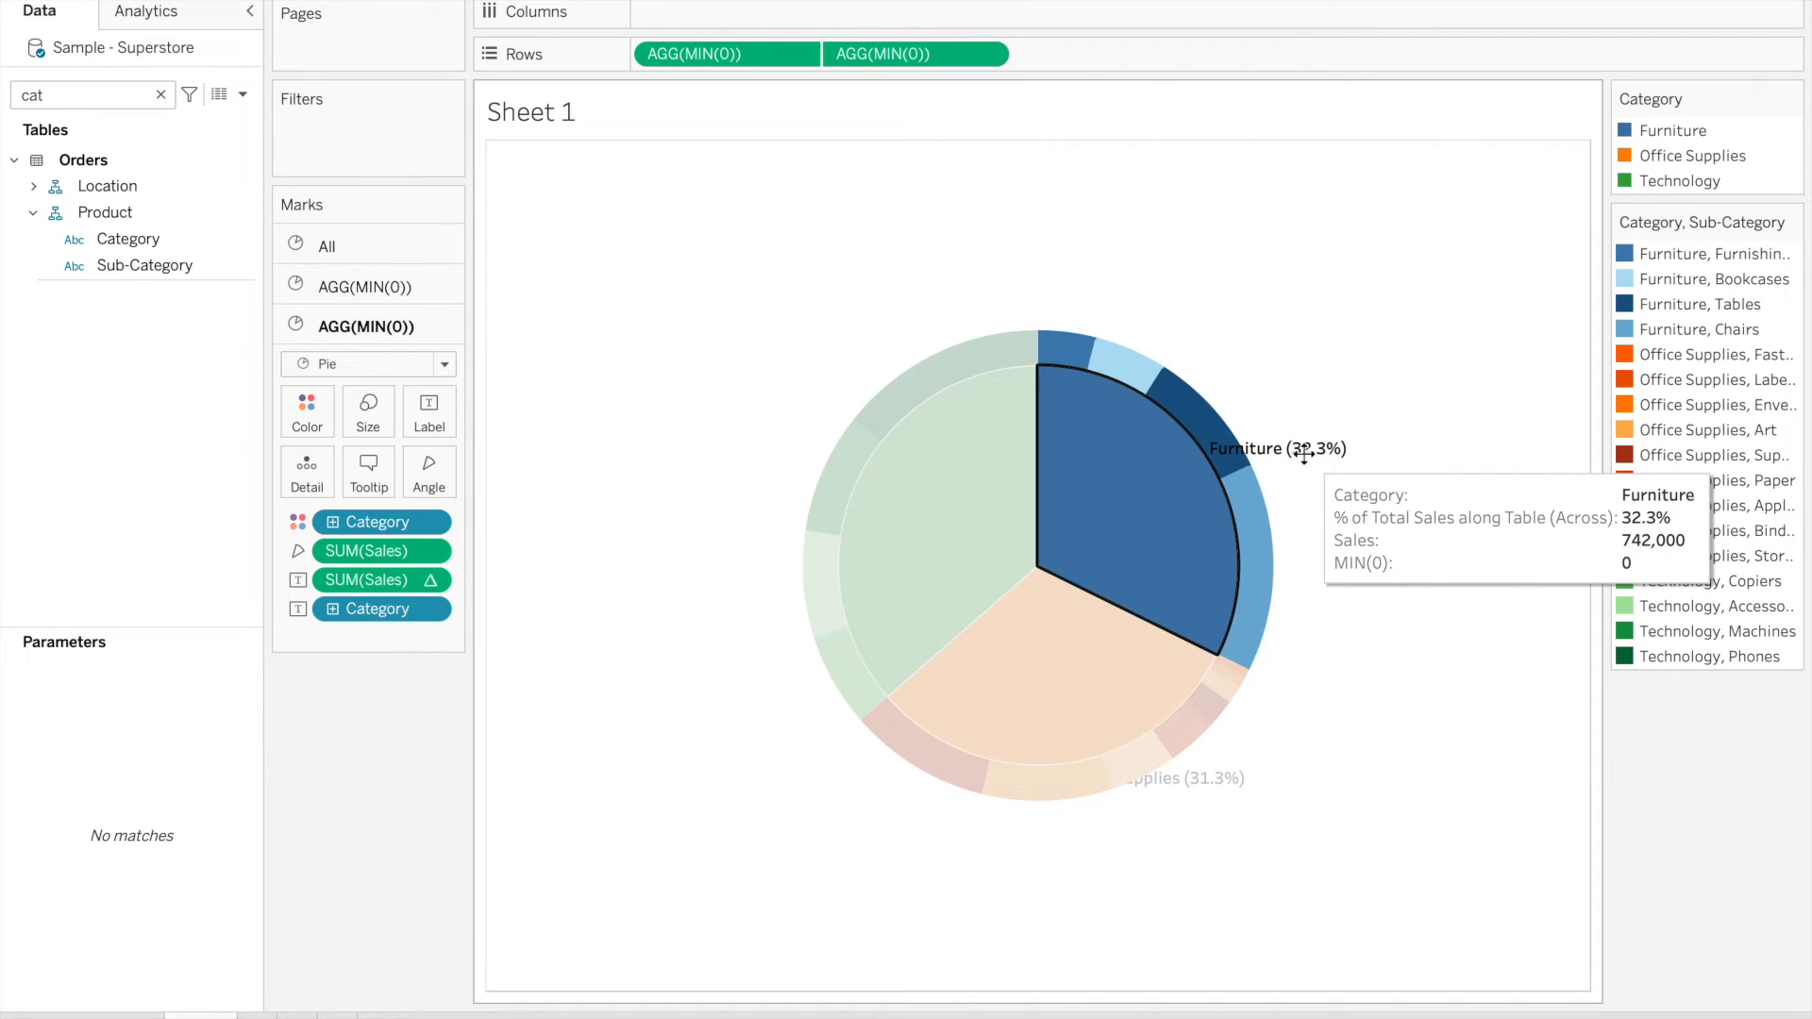
{"action": "left_click_drag", "start_coordinate": [1308, 455], "coordinate": [1162, 514]}
{"action": "left_click", "coordinate": [1185, 790]}
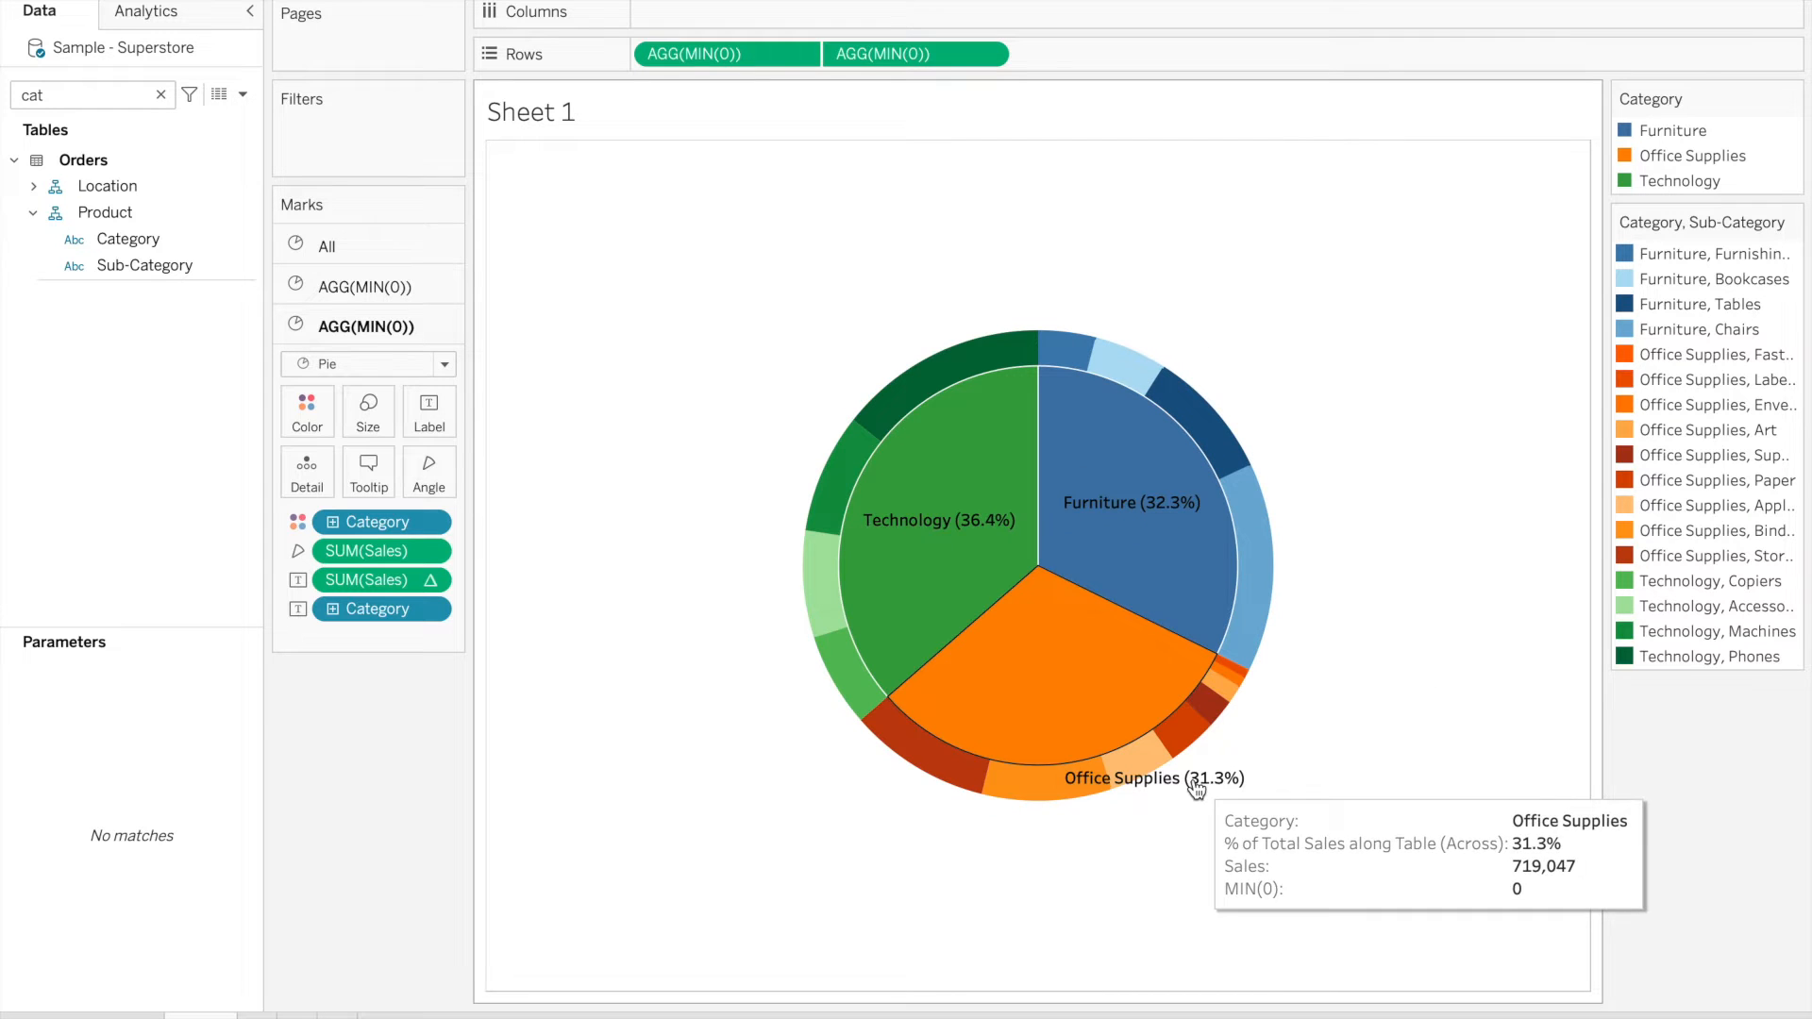
{"action": "left_click", "coordinate": [1156, 787]}
{"action": "left_click_drag", "start_coordinate": [1159, 781], "coordinate": [1070, 651]}
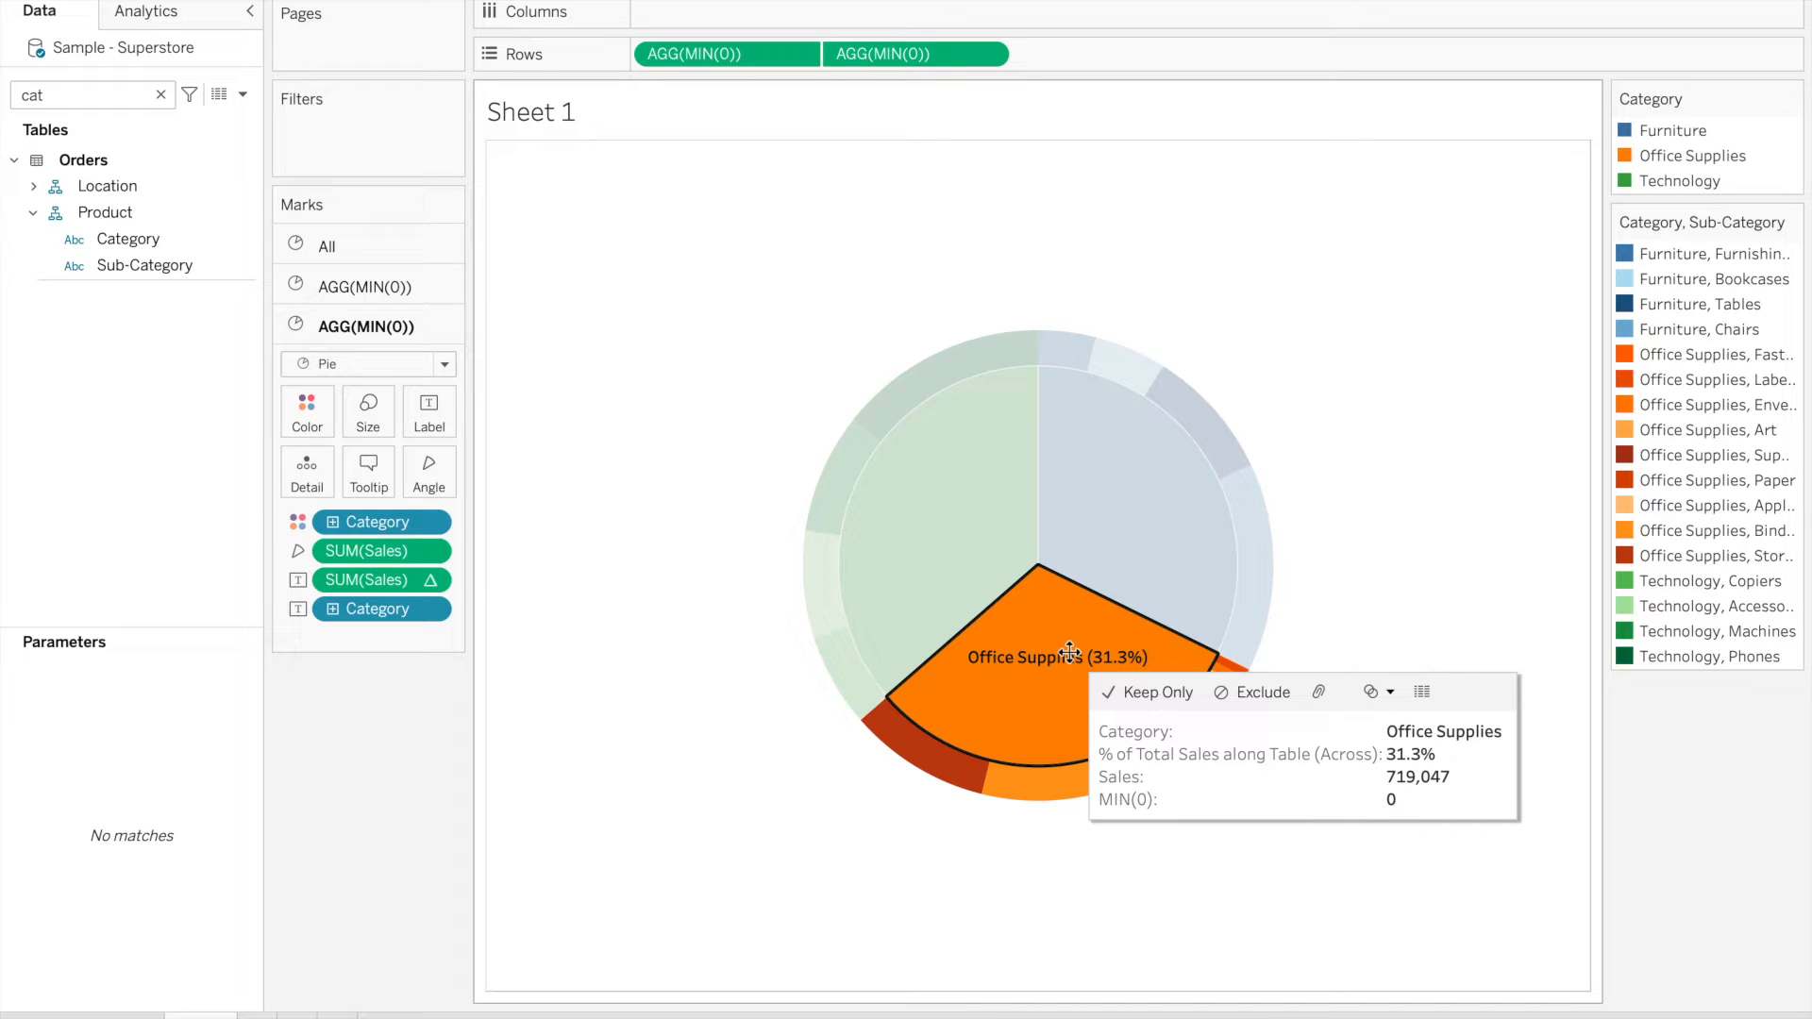
{"action": "left_click", "coordinate": [823, 779]}
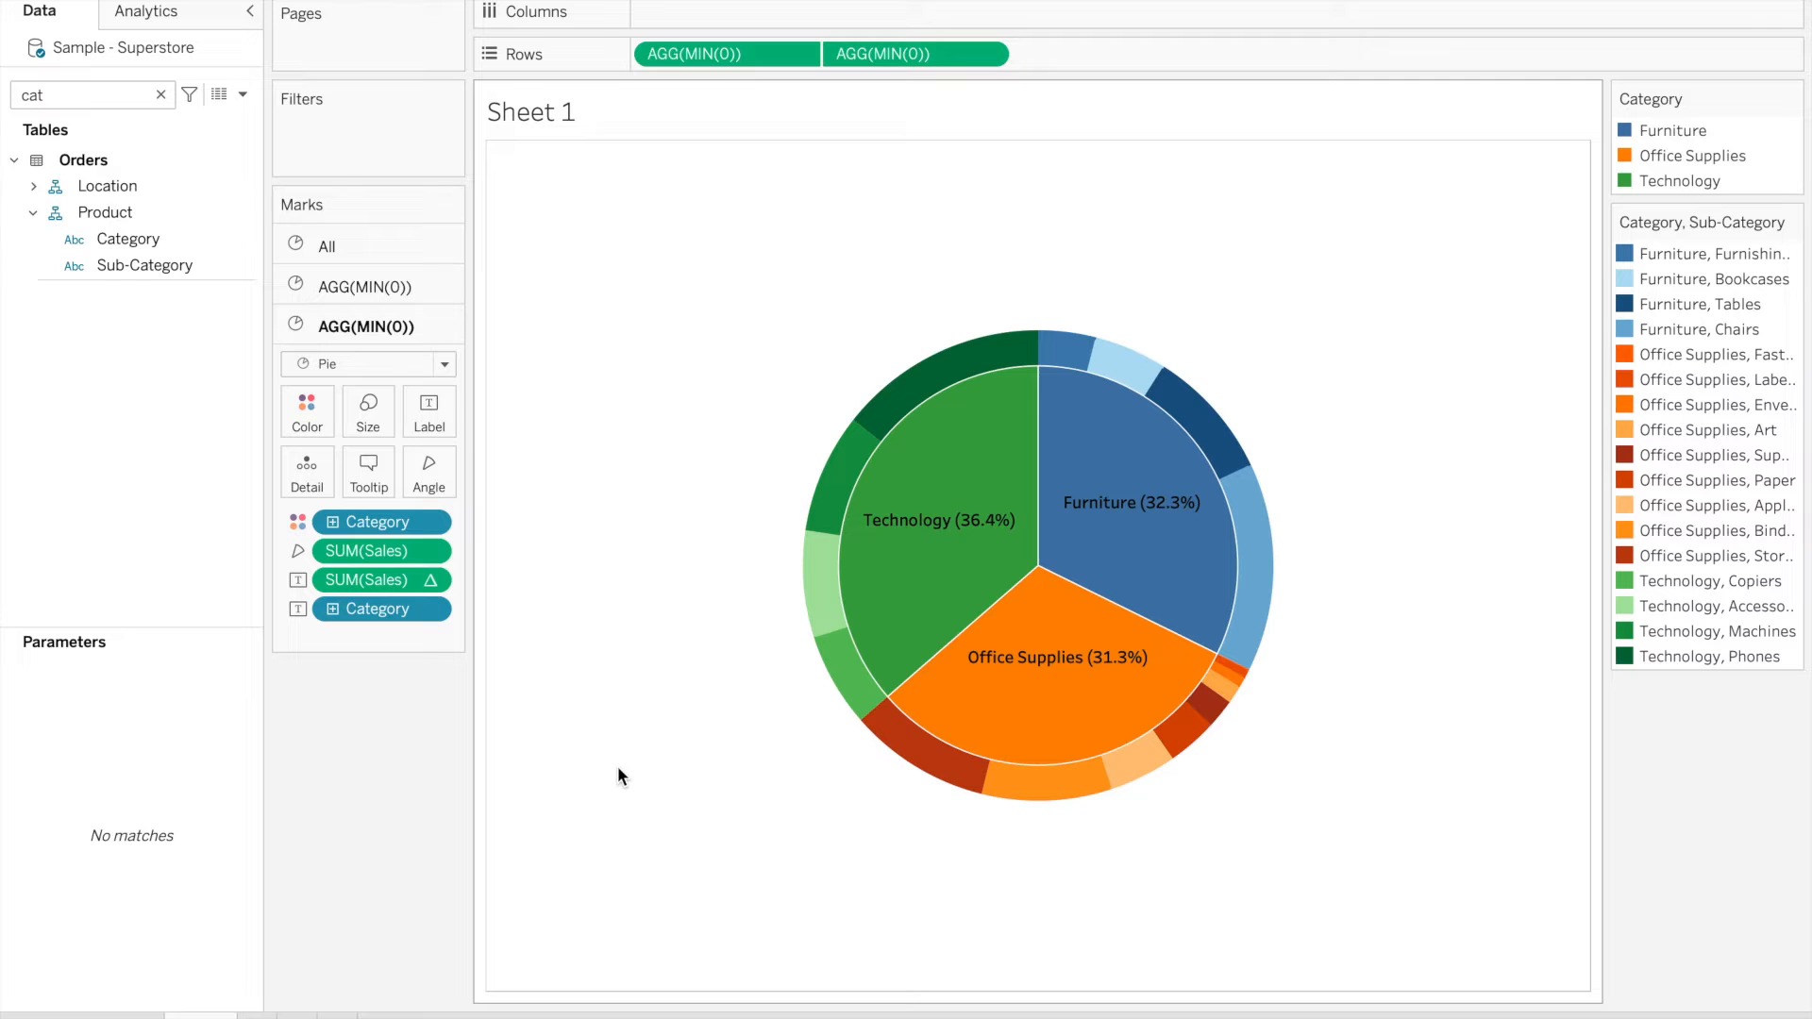
Find the Sales field and add it as detail to the outer Sub-Category ring's marks
{"action": "mouse_move", "coordinate": [999, 528]}
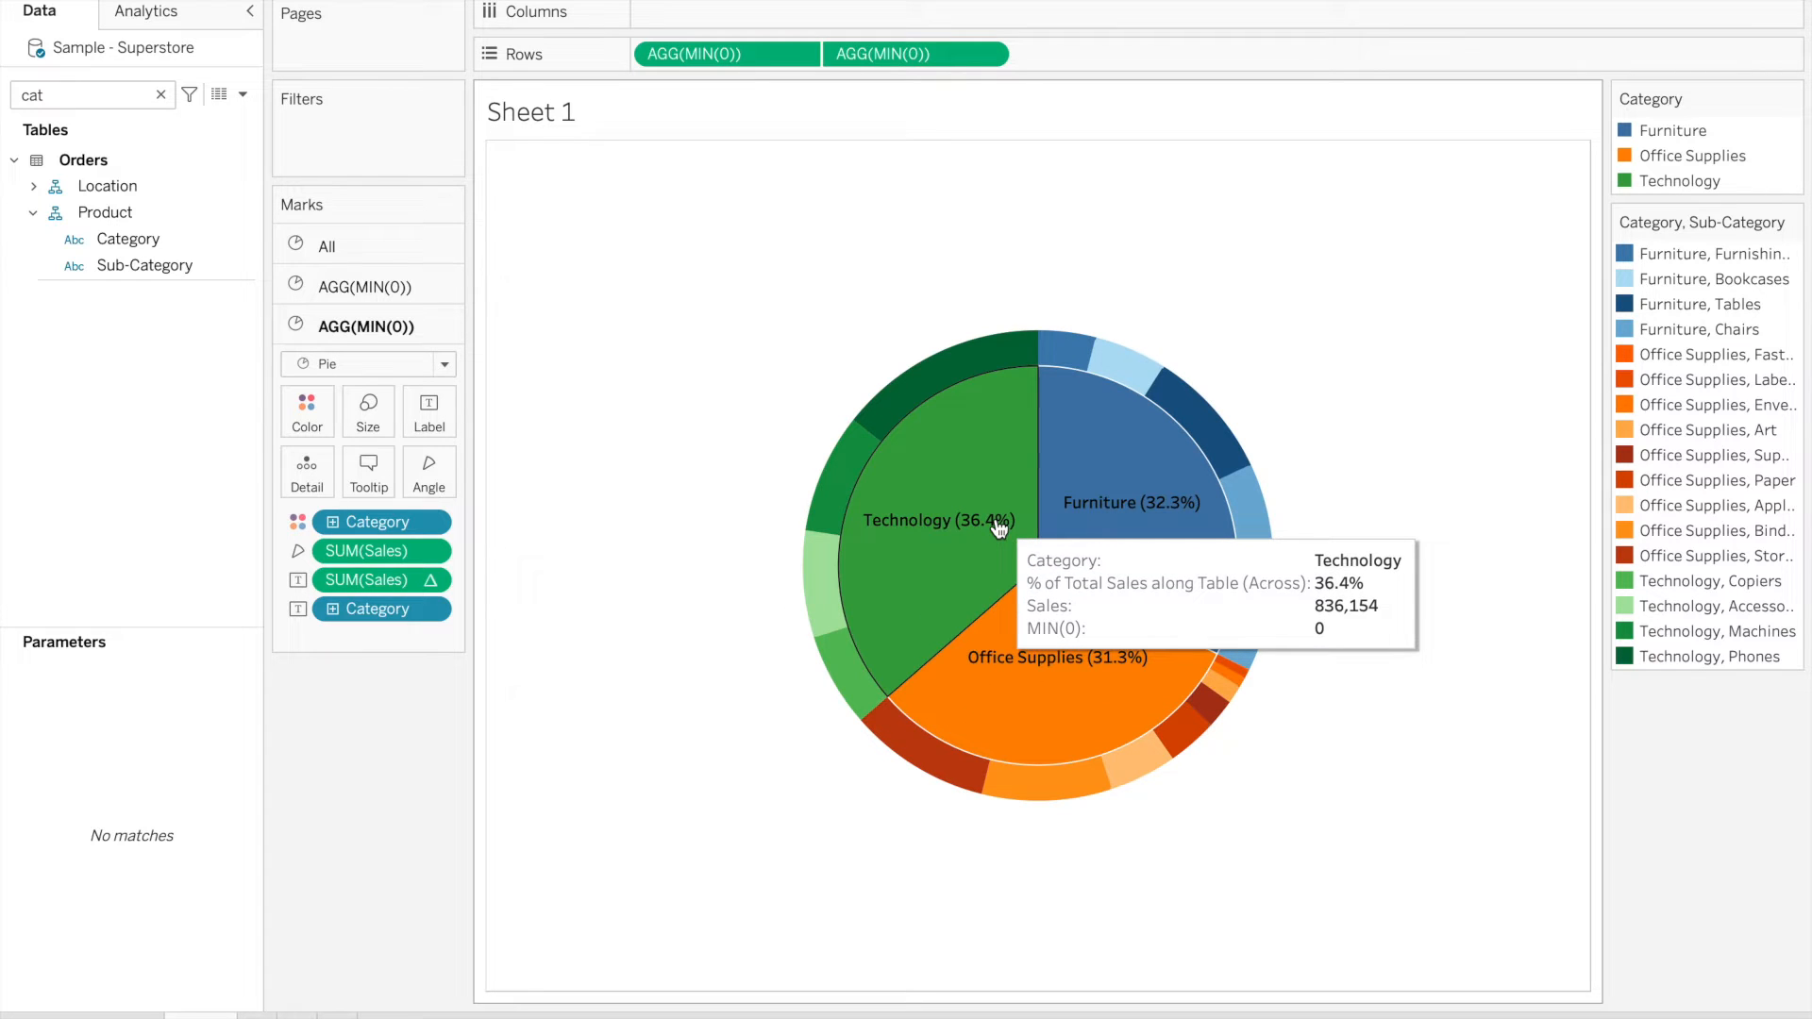
{"action": "mouse_move", "coordinate": [956, 359]}
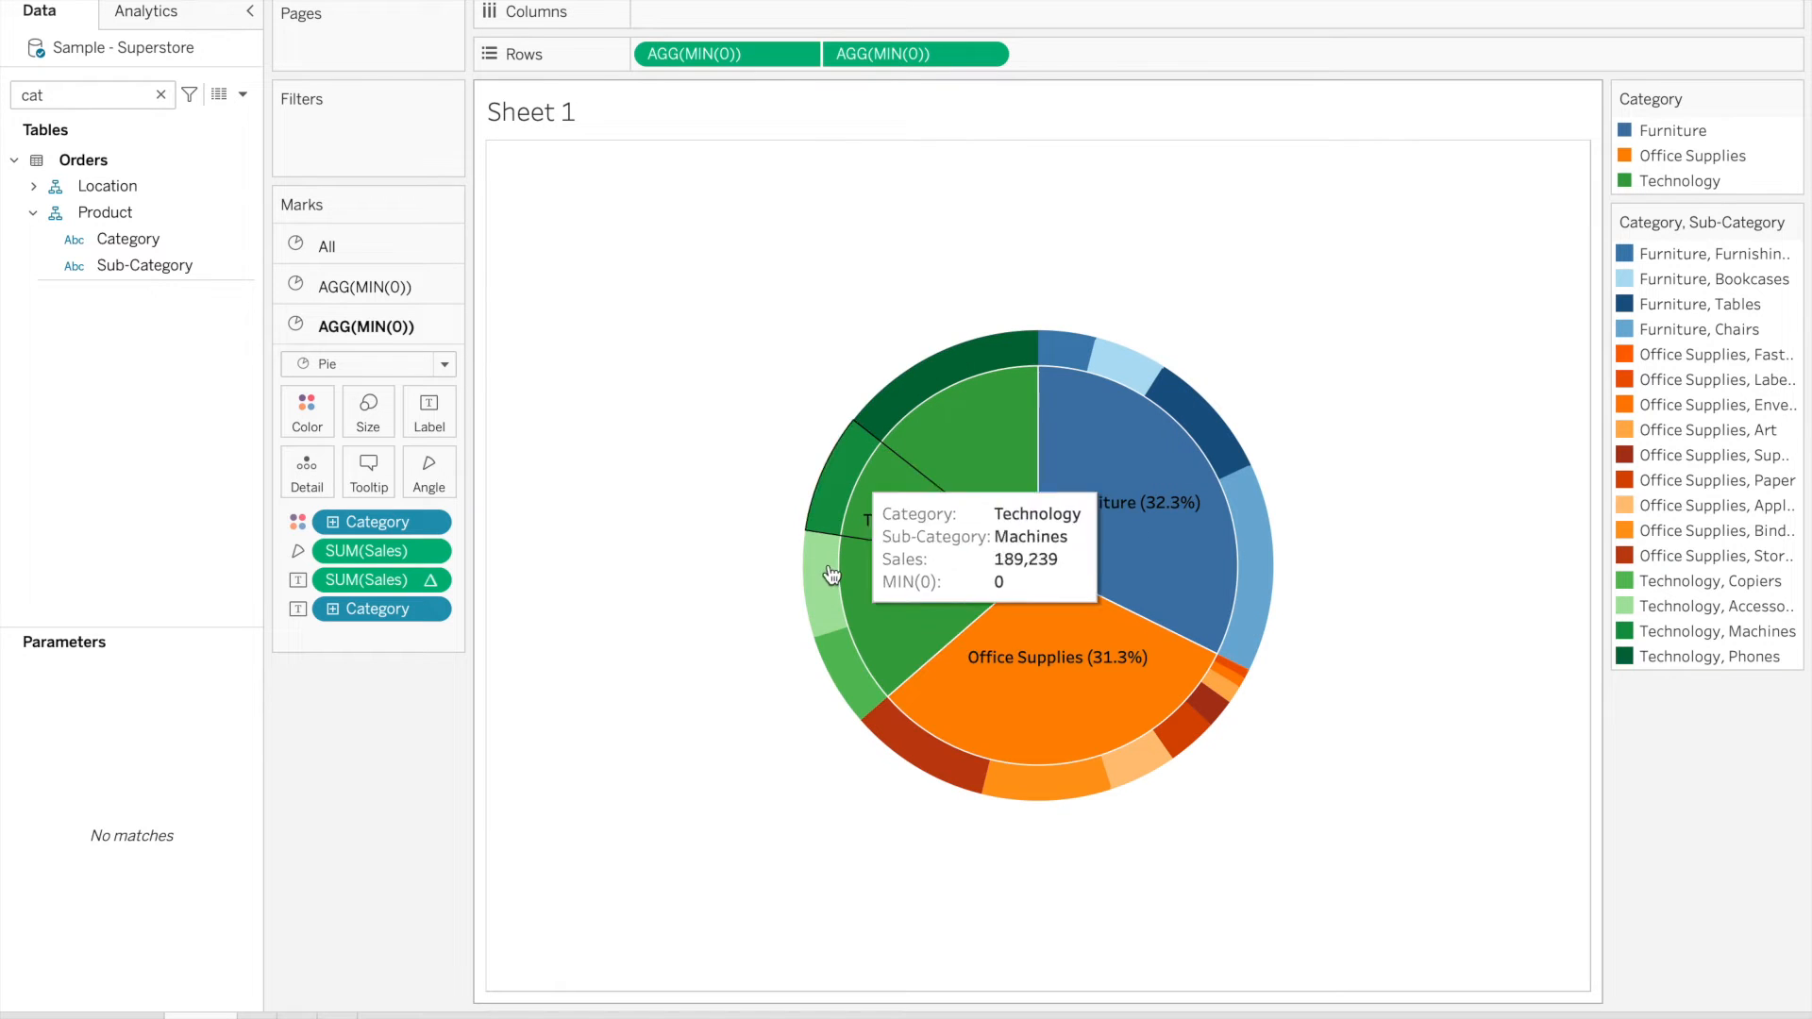
{"action": "left_click", "coordinate": [380, 285]}
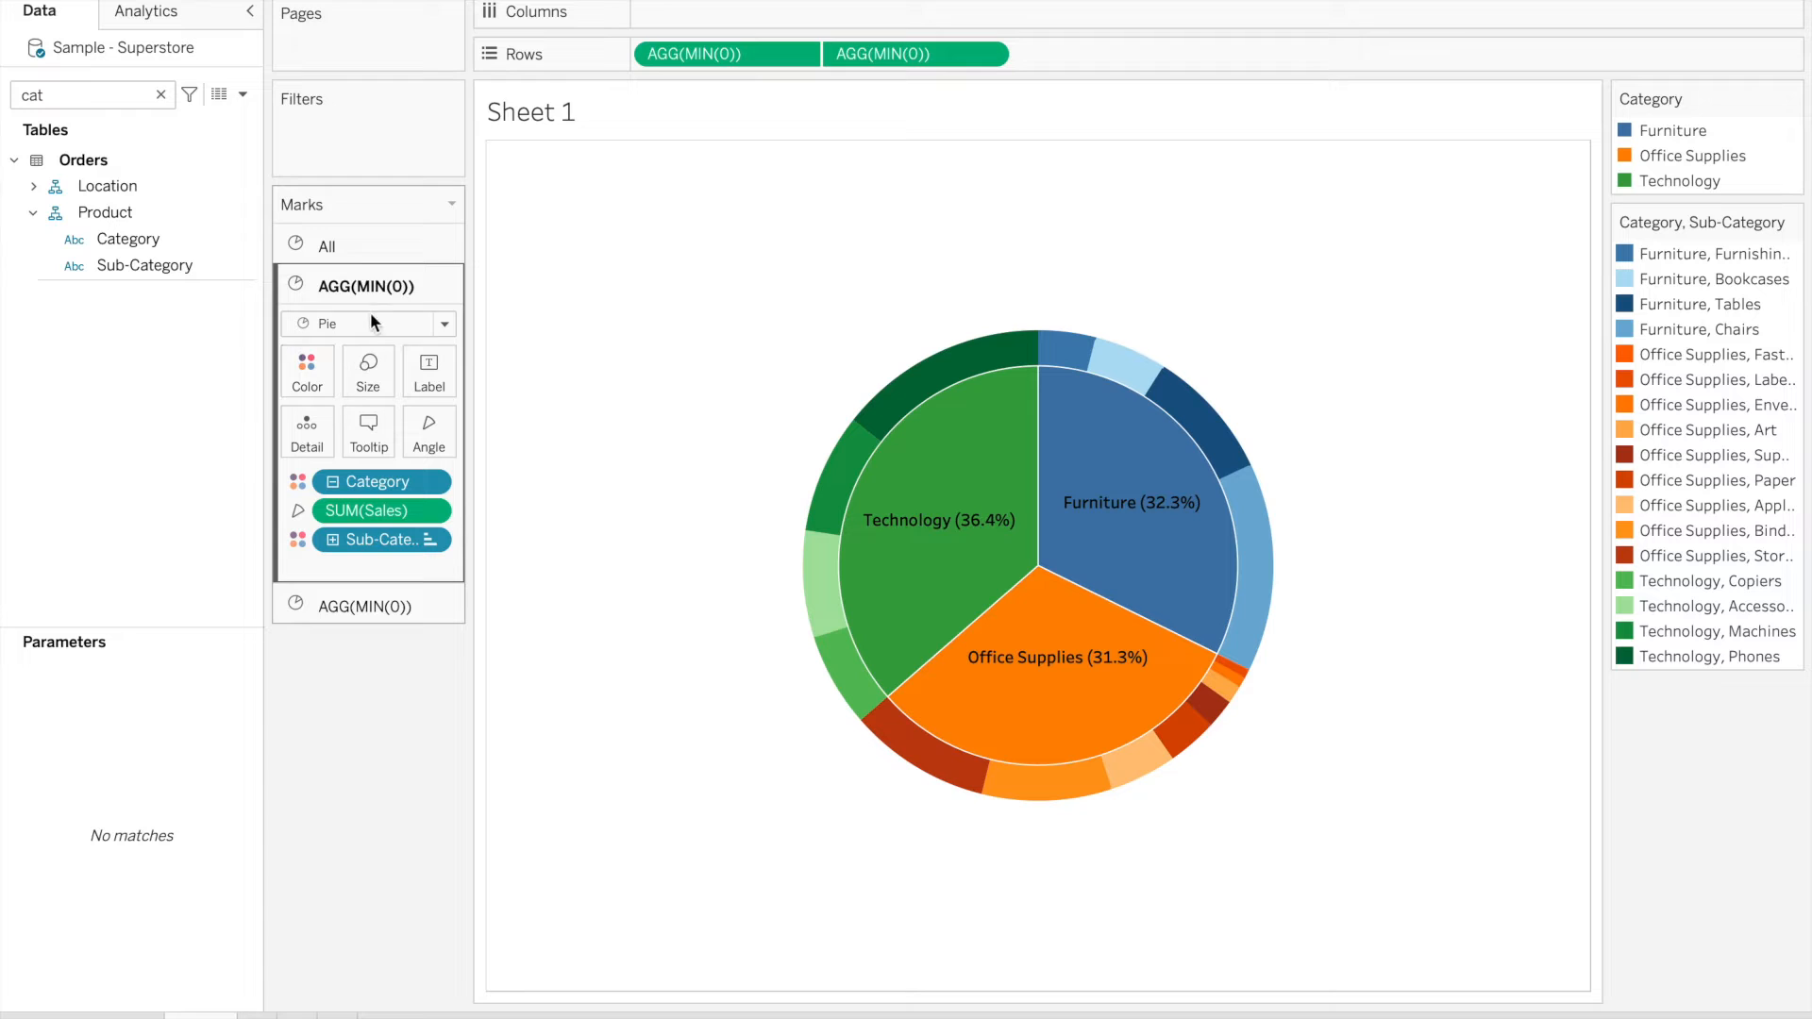
{"action": "double_click", "coordinate": [80, 101]}
{"action": "type", "text": "sal"}
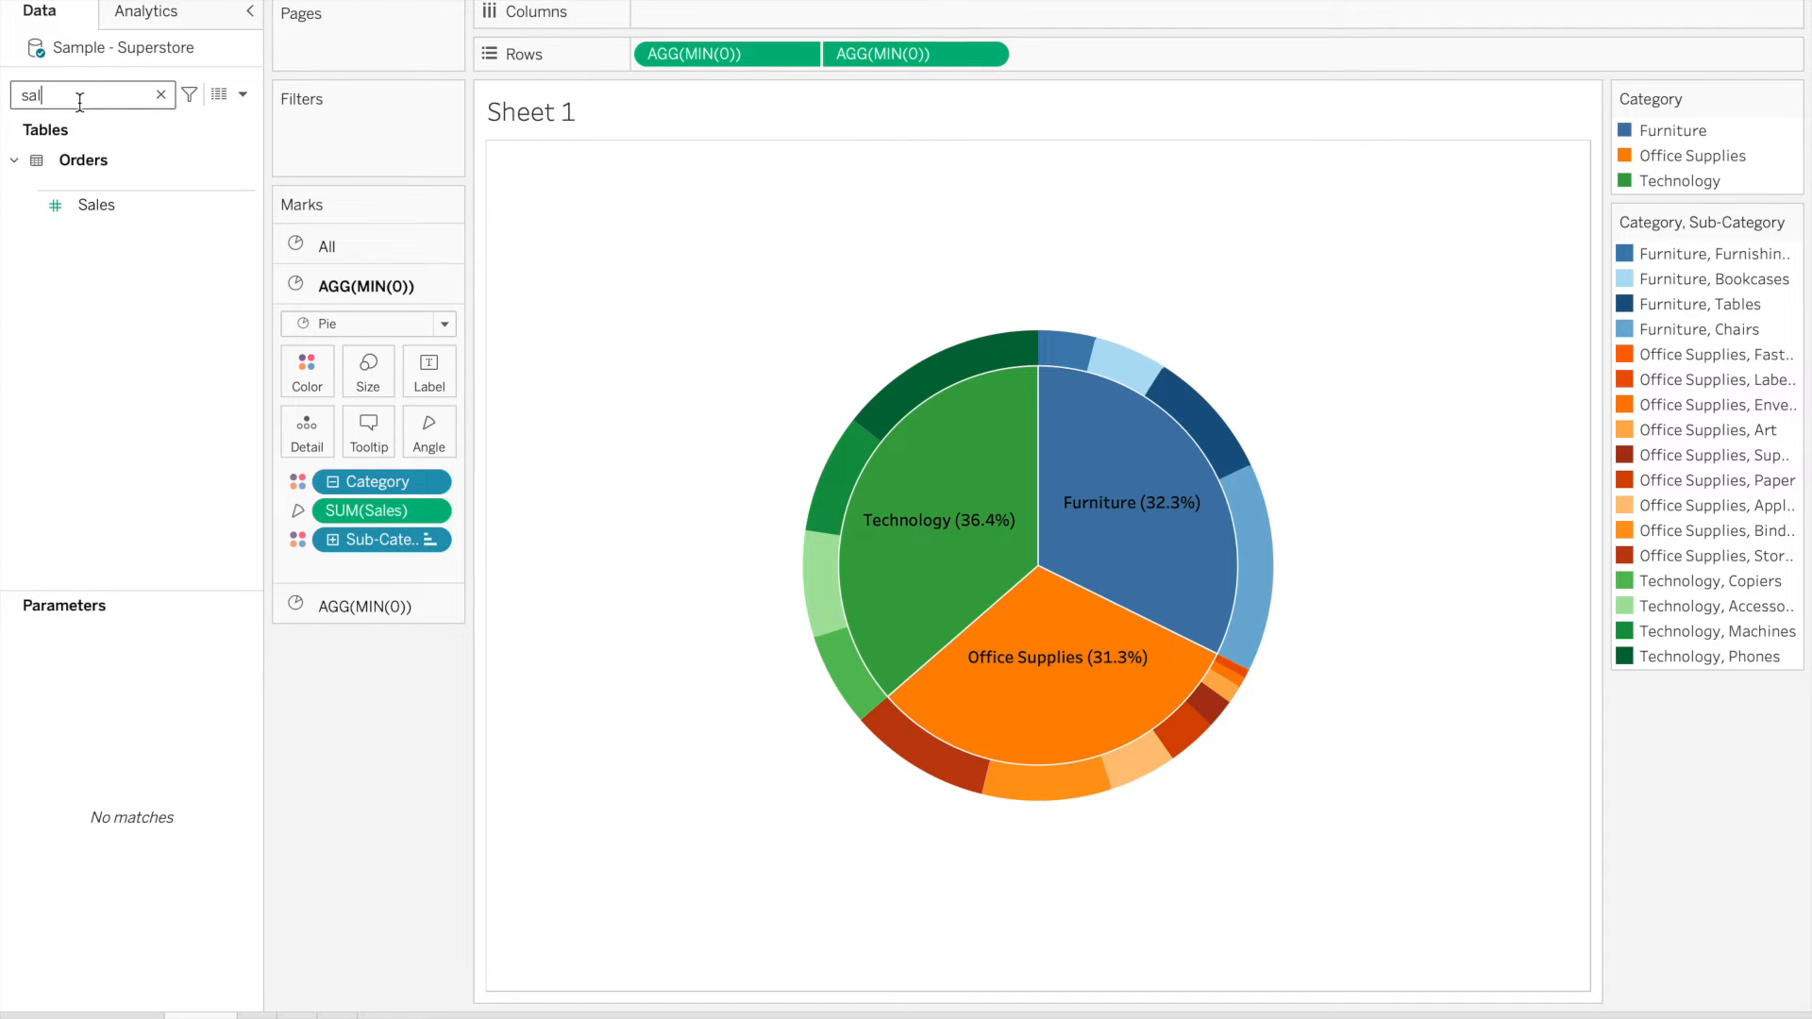
{"action": "left_click_drag", "start_coordinate": [113, 205], "coordinate": [309, 432]}
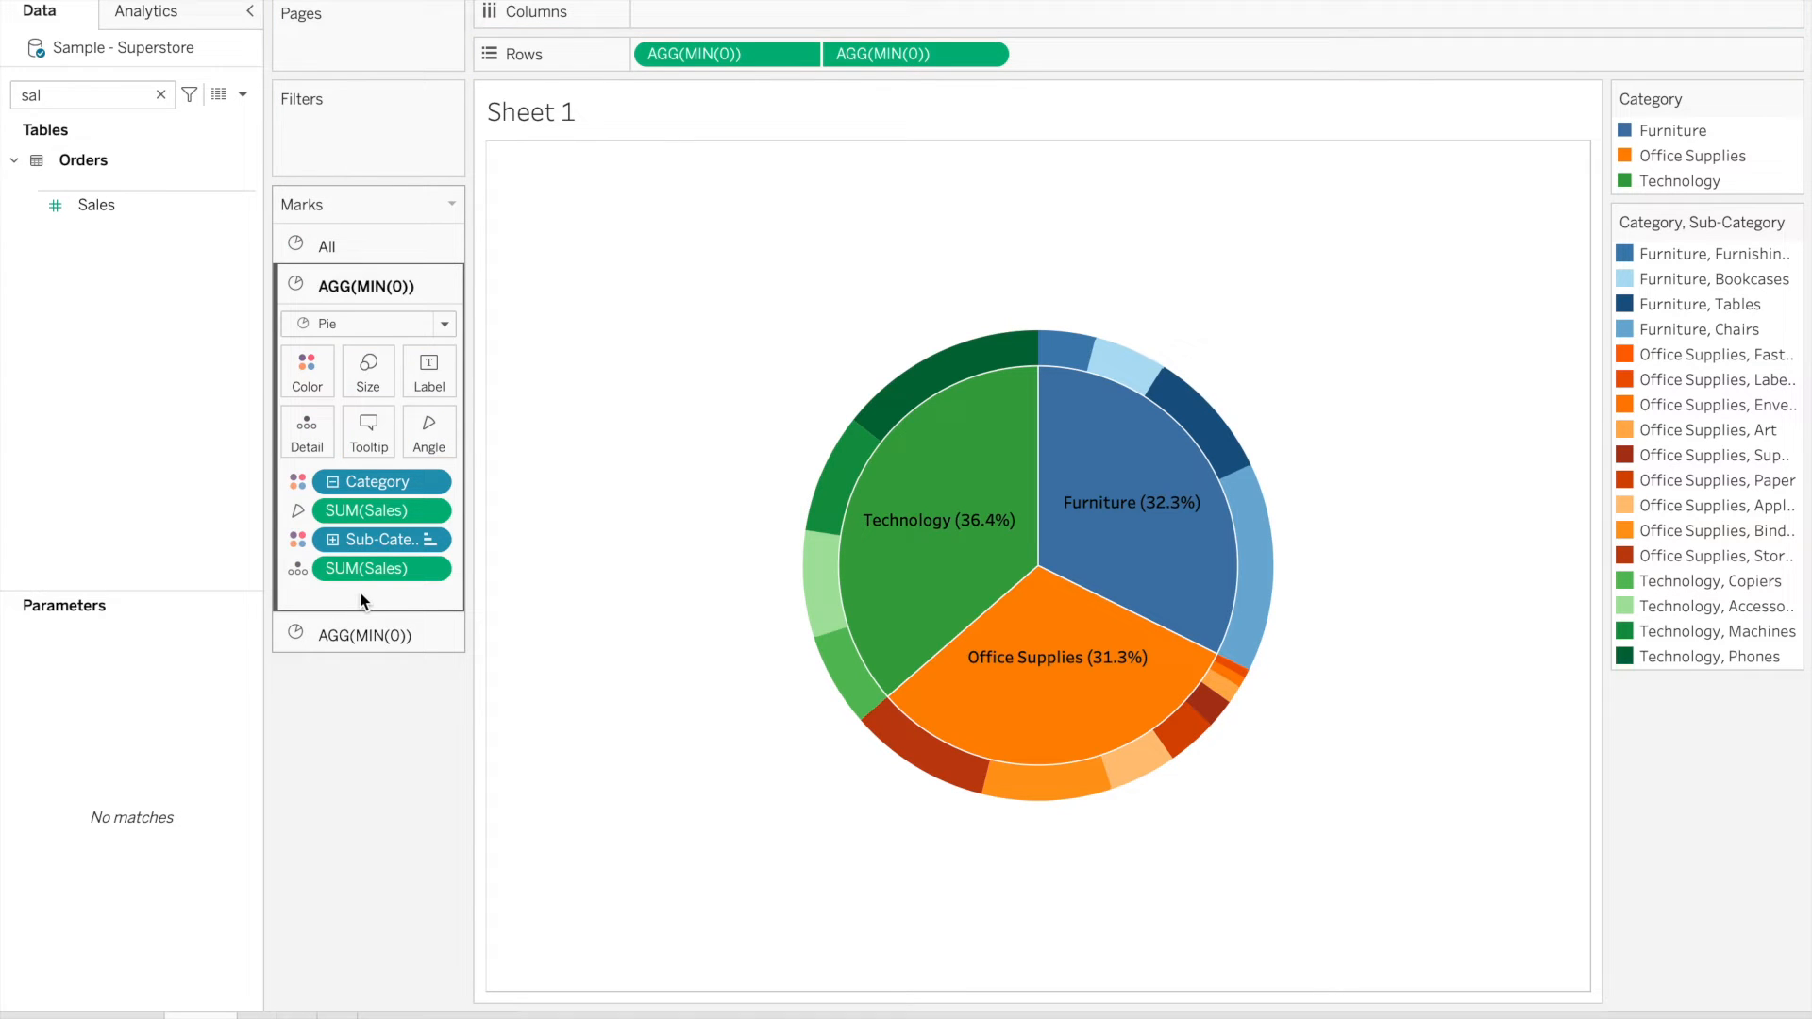
Apply a percent-of-total quick table calculation to the Sales detail on the outer ring
{"action": "right_click", "coordinate": [362, 566]}
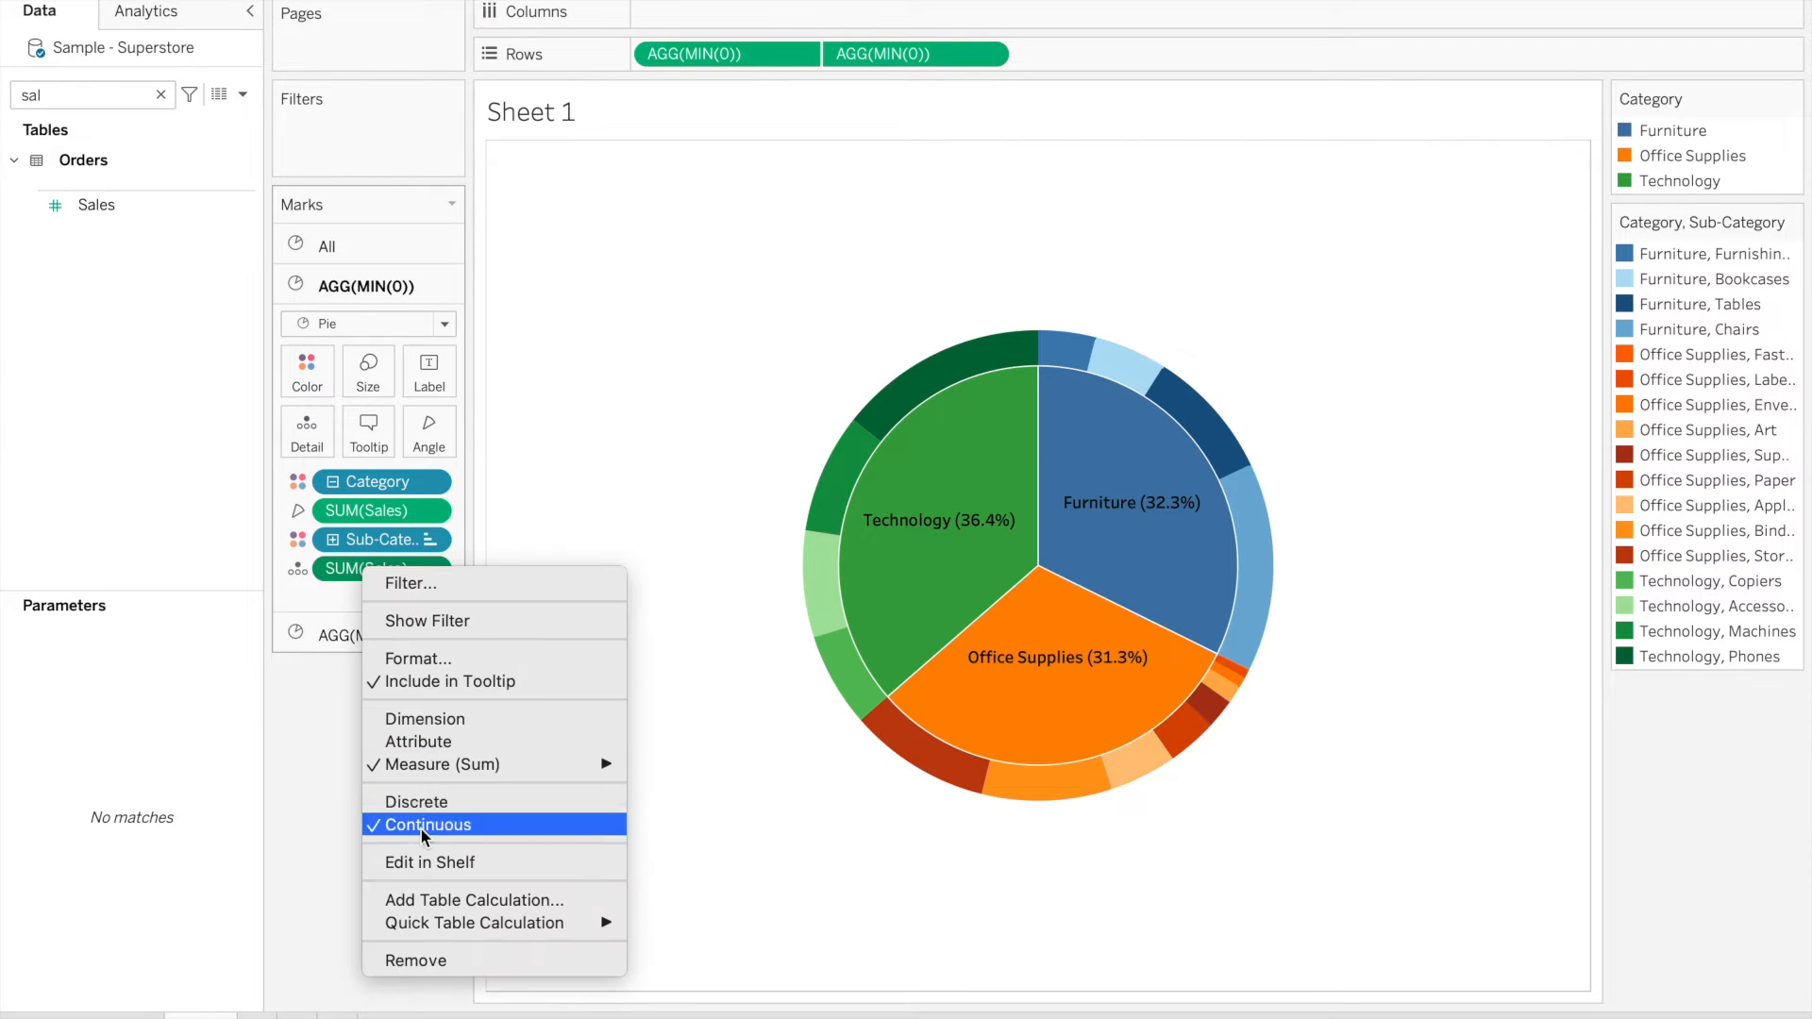
{"action": "mouse_move", "coordinate": [511, 764]}
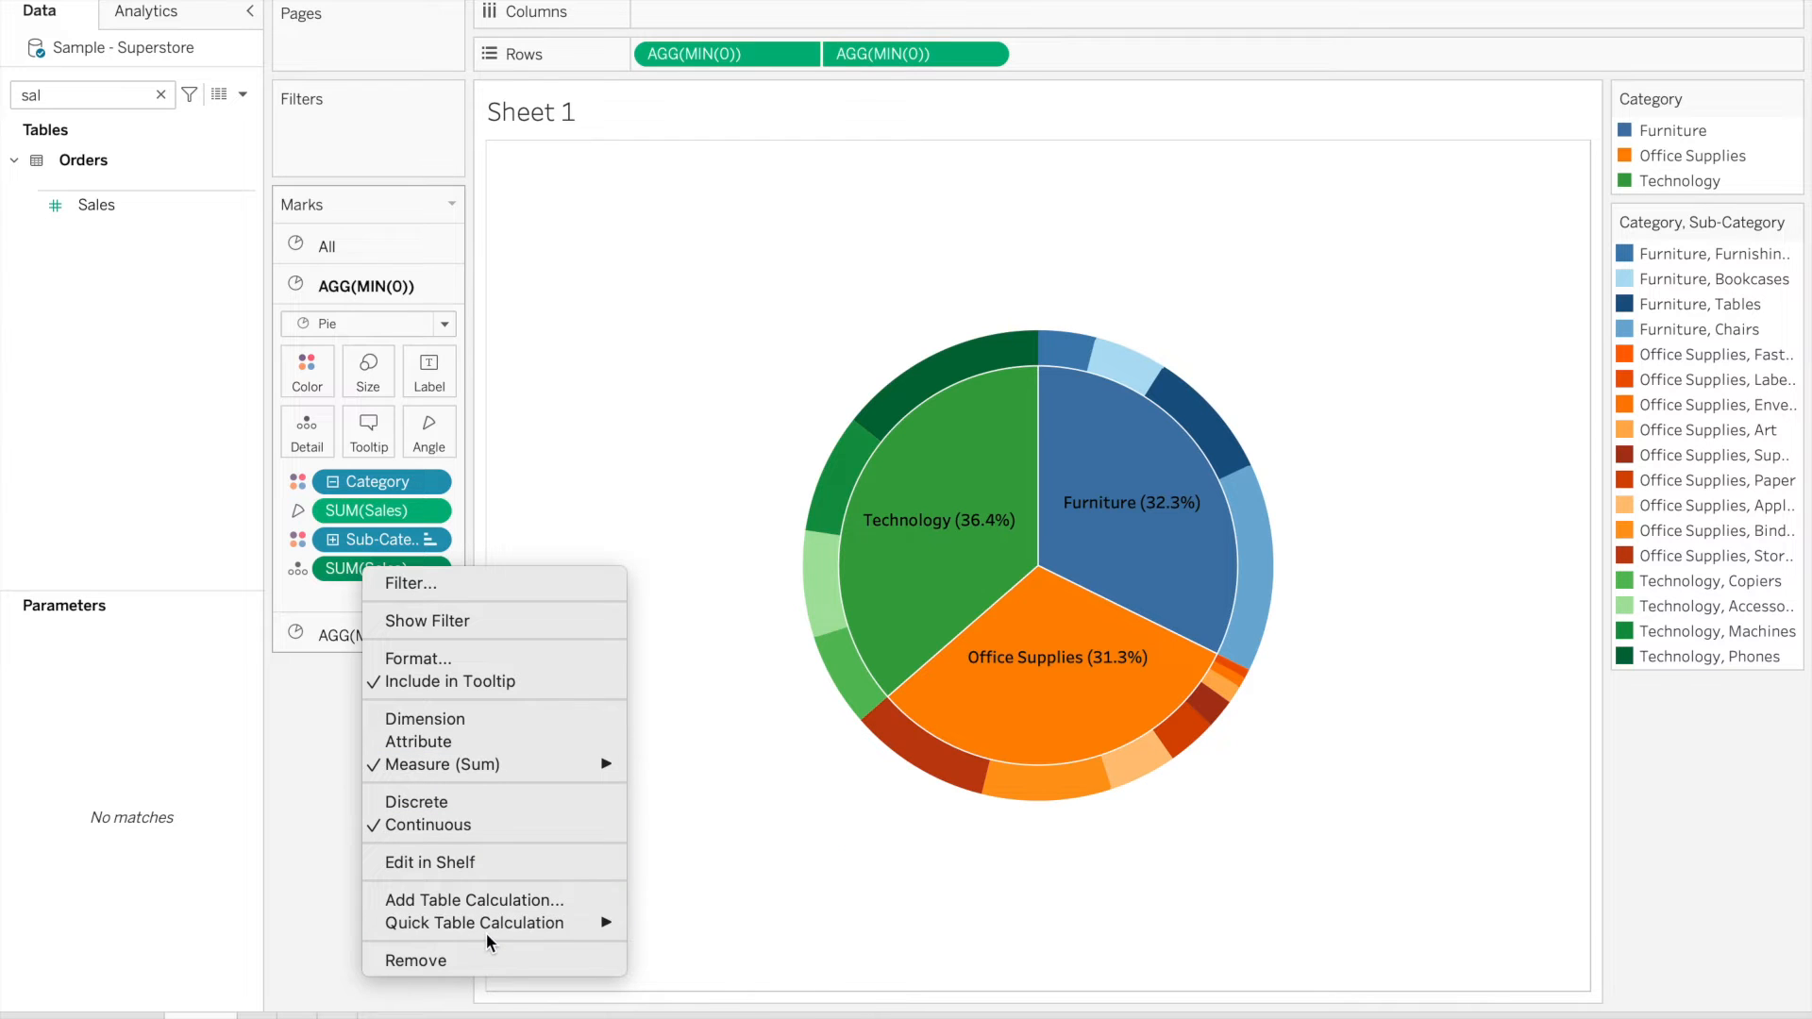
{"action": "mouse_move", "coordinate": [504, 922]}
{"action": "left_click", "coordinate": [755, 891]}
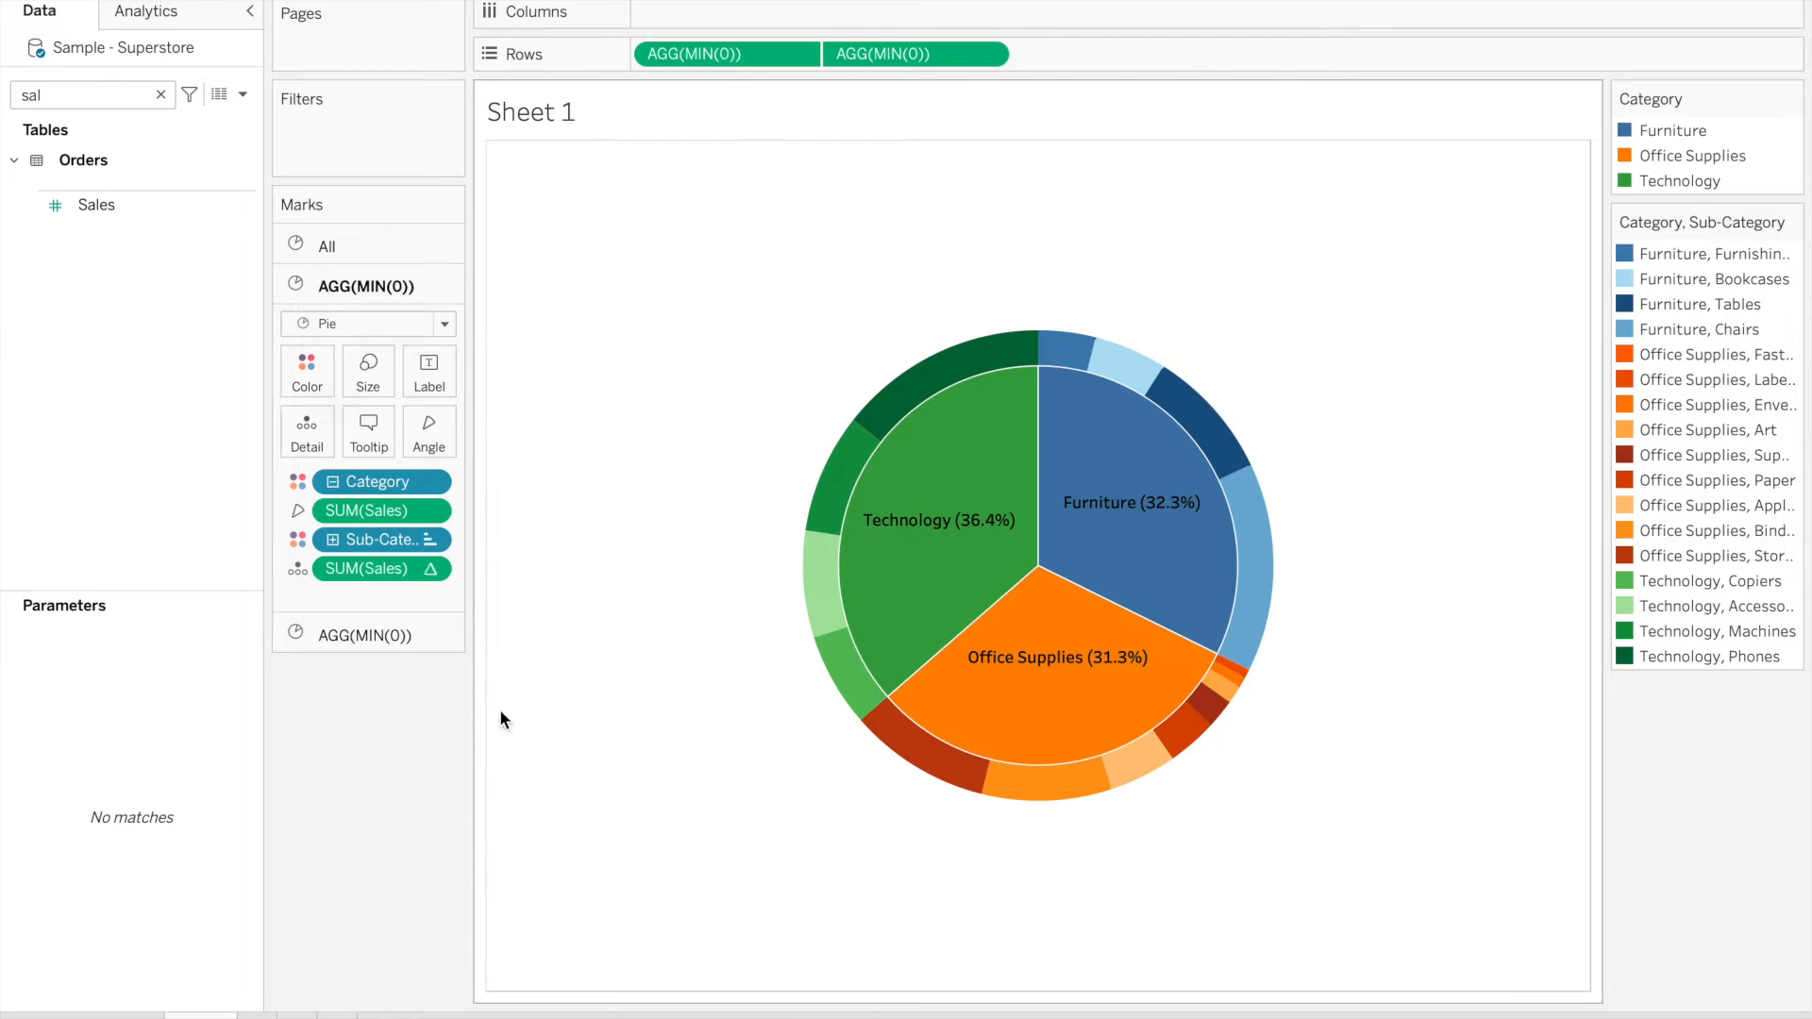
Compute the outer ring's percent of total using Sub-Category and assign that measure to the ring's tooltip
{"action": "right_click", "coordinate": [385, 564]}
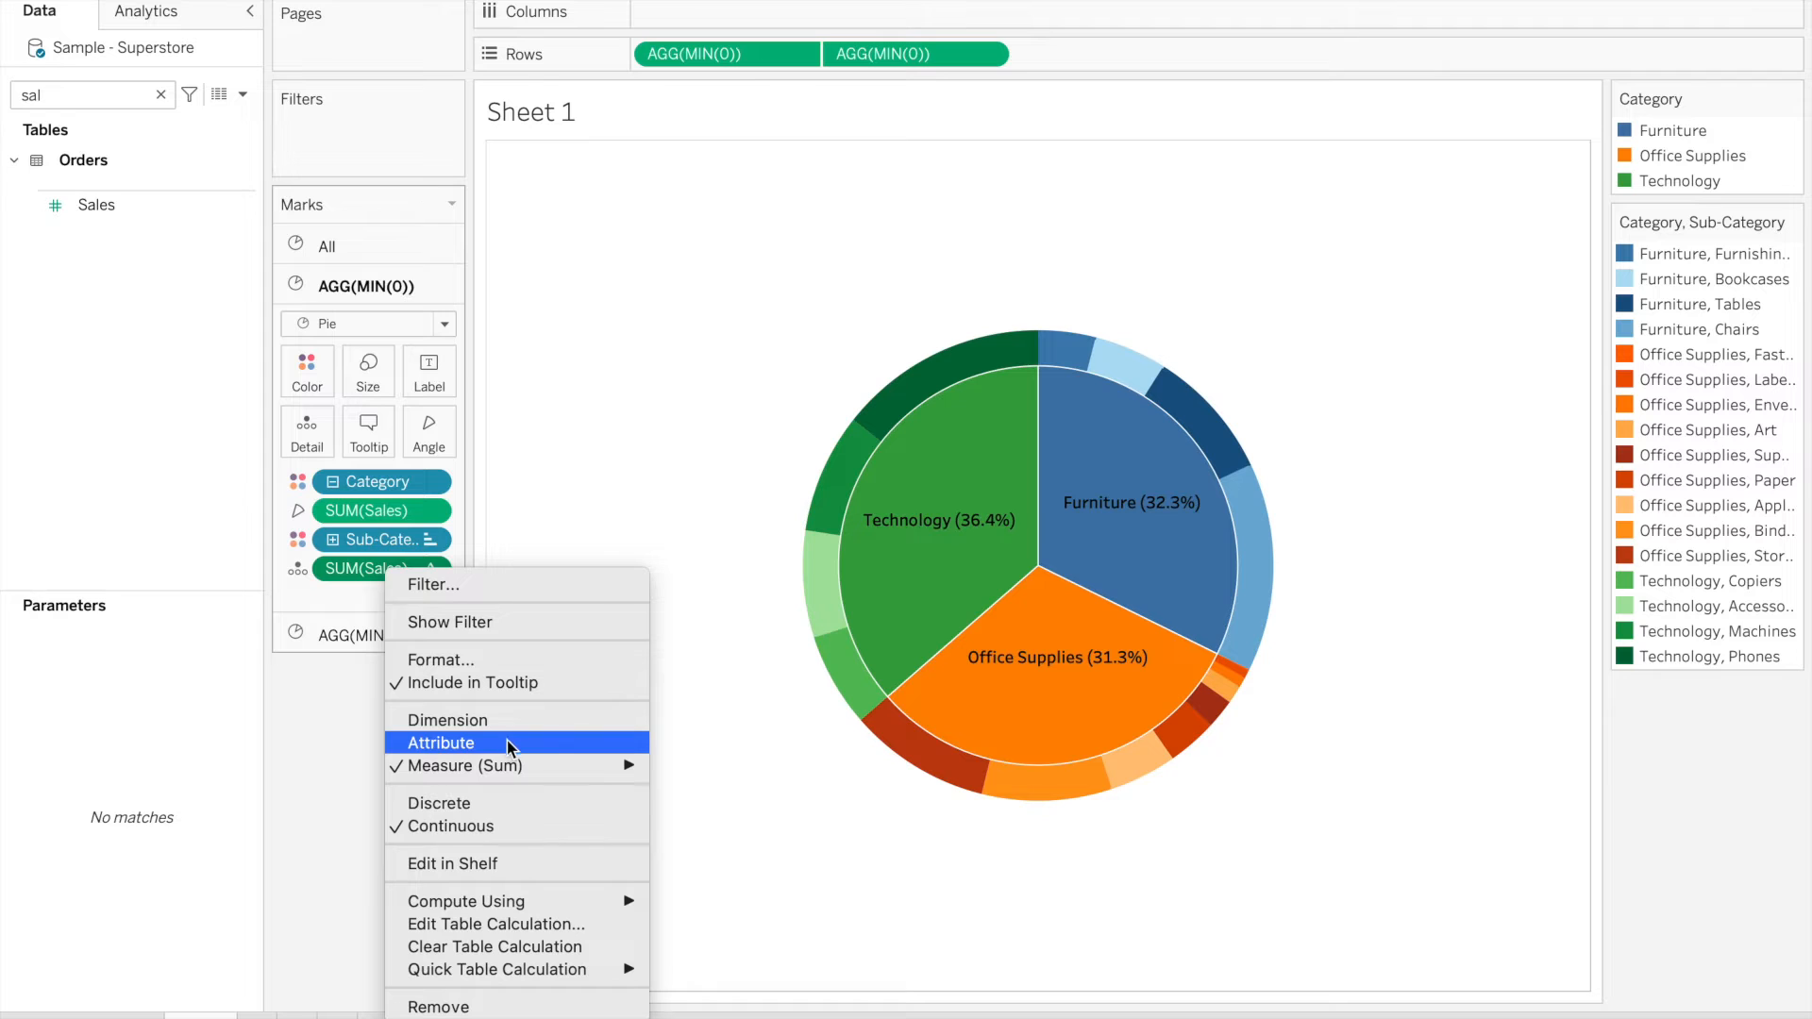
{"action": "mouse_move", "coordinate": [498, 906]}
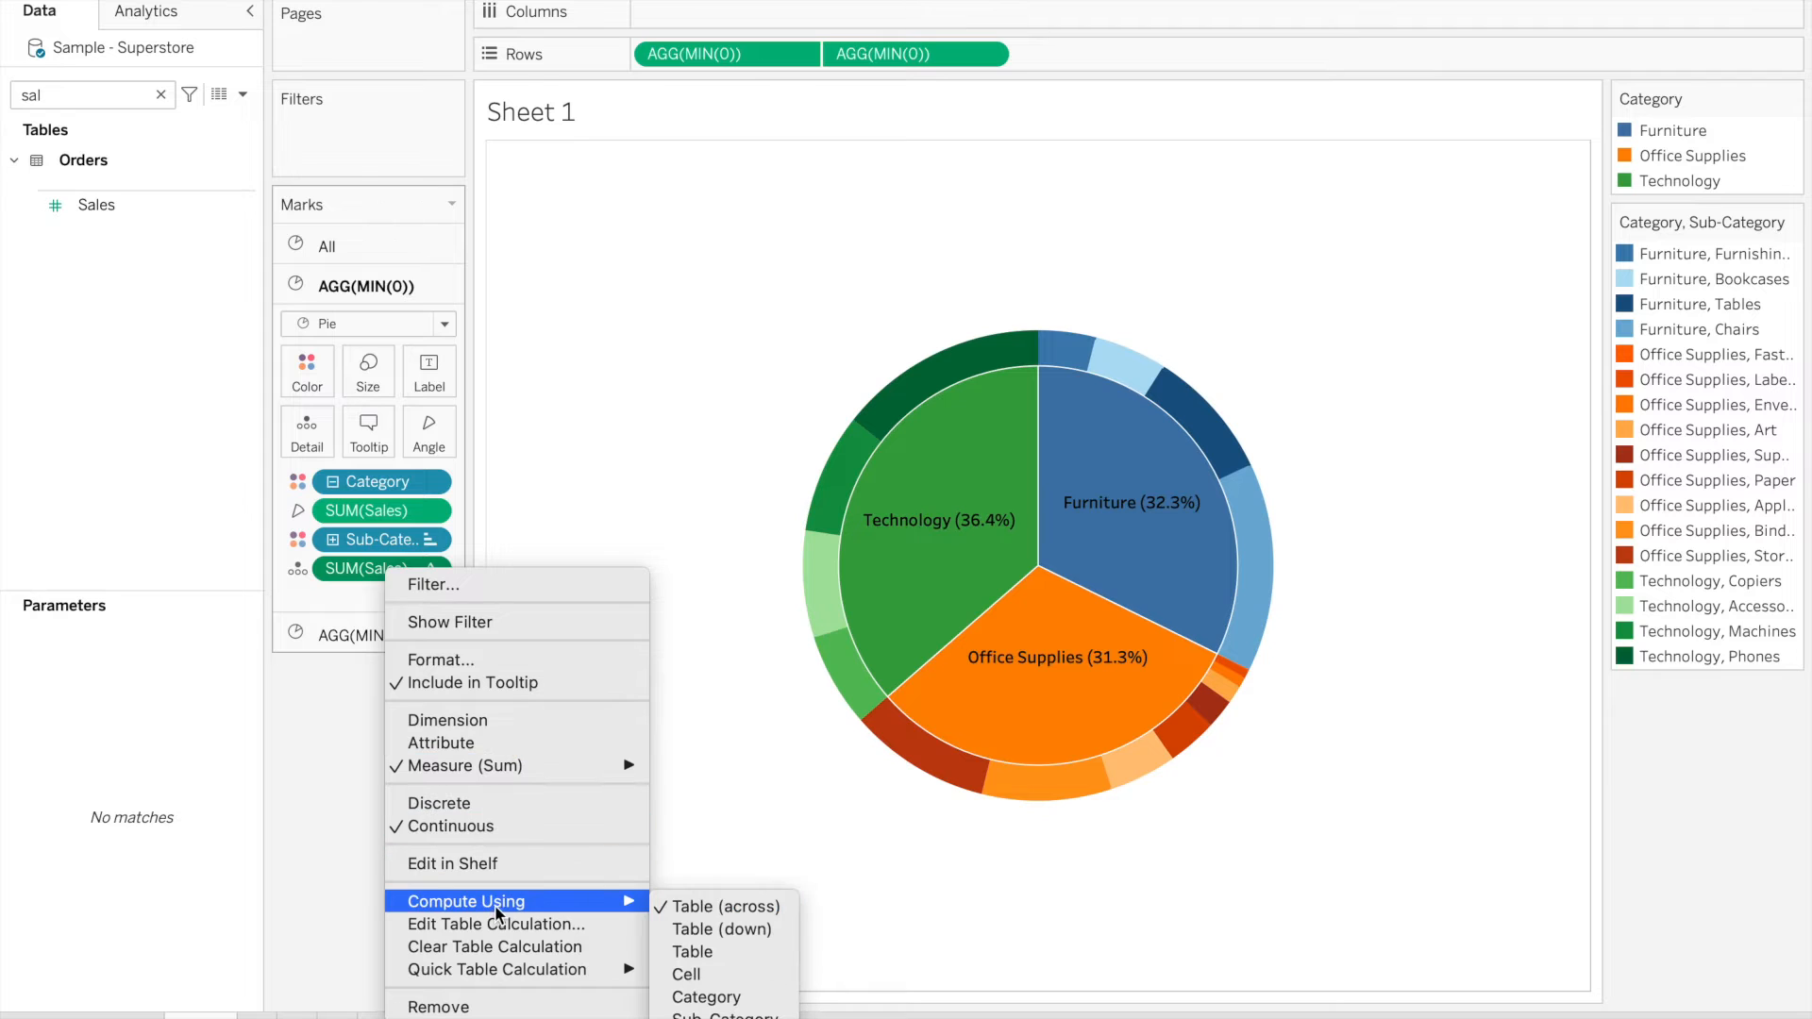
{"action": "left_click", "coordinate": [712, 1016]}
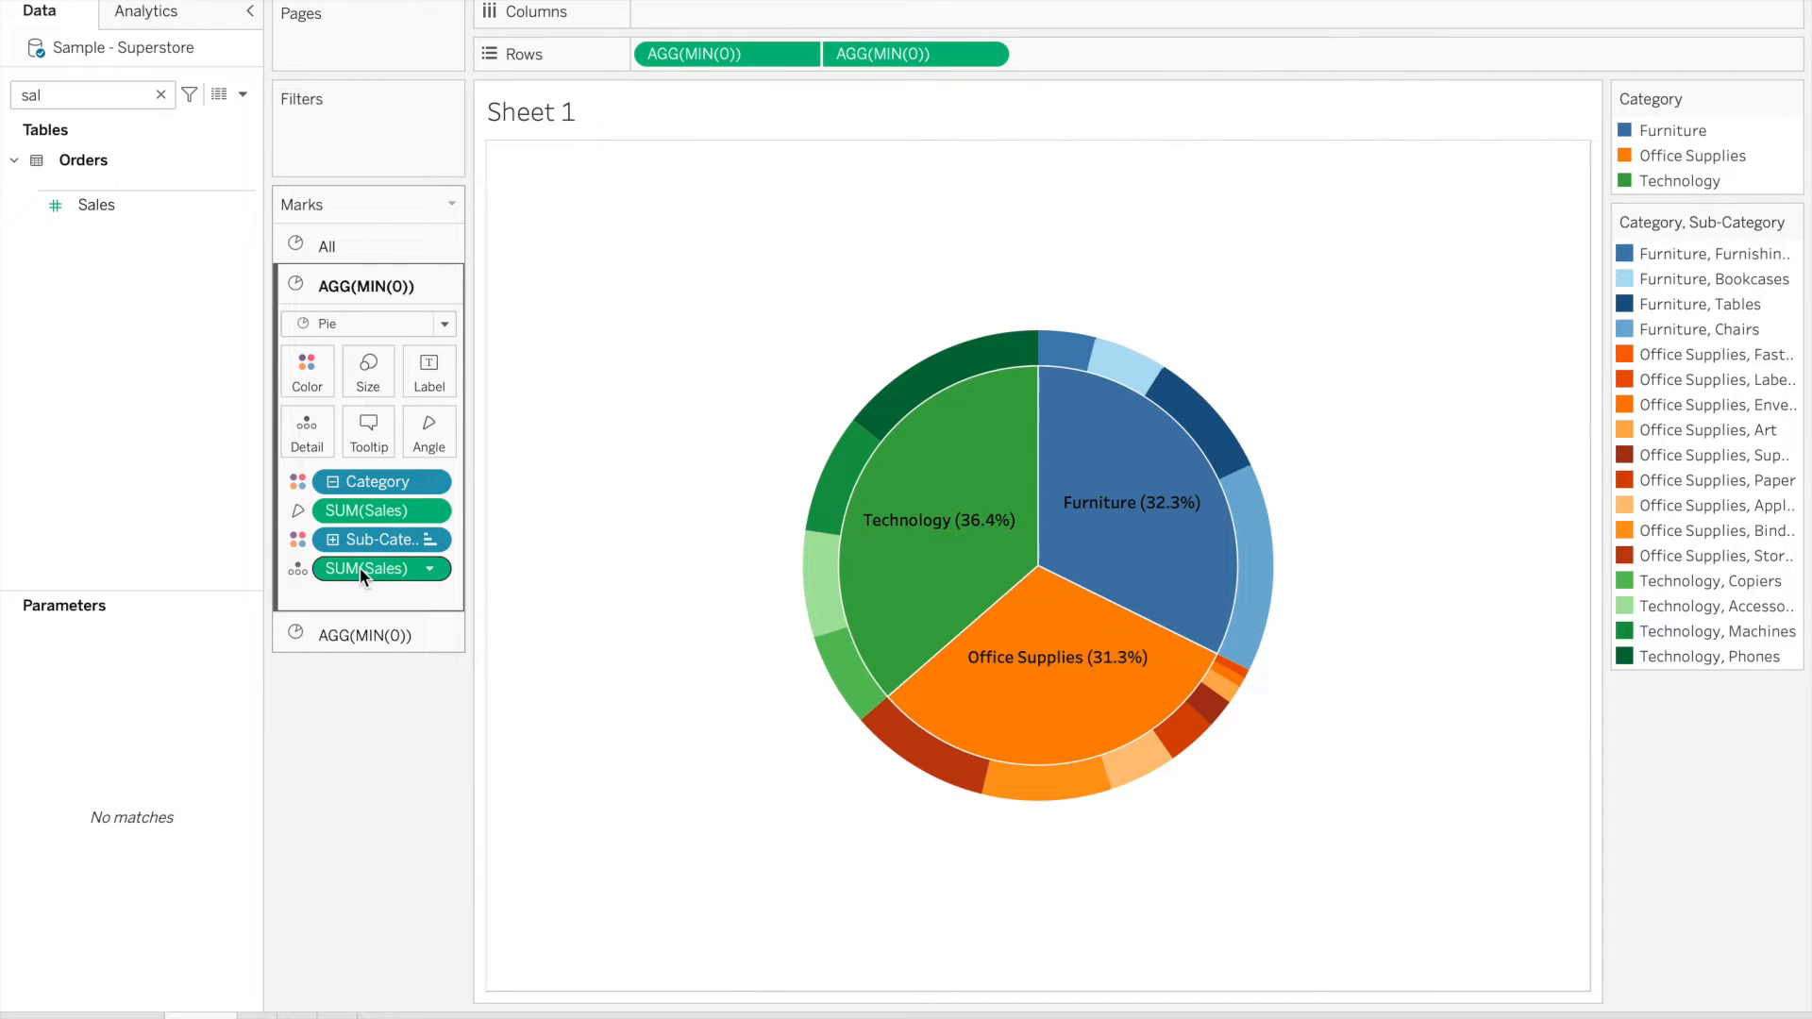
{"action": "left_click_drag", "start_coordinate": [360, 570], "coordinate": [360, 423]}
{"action": "mouse_move", "coordinate": [800, 512]}
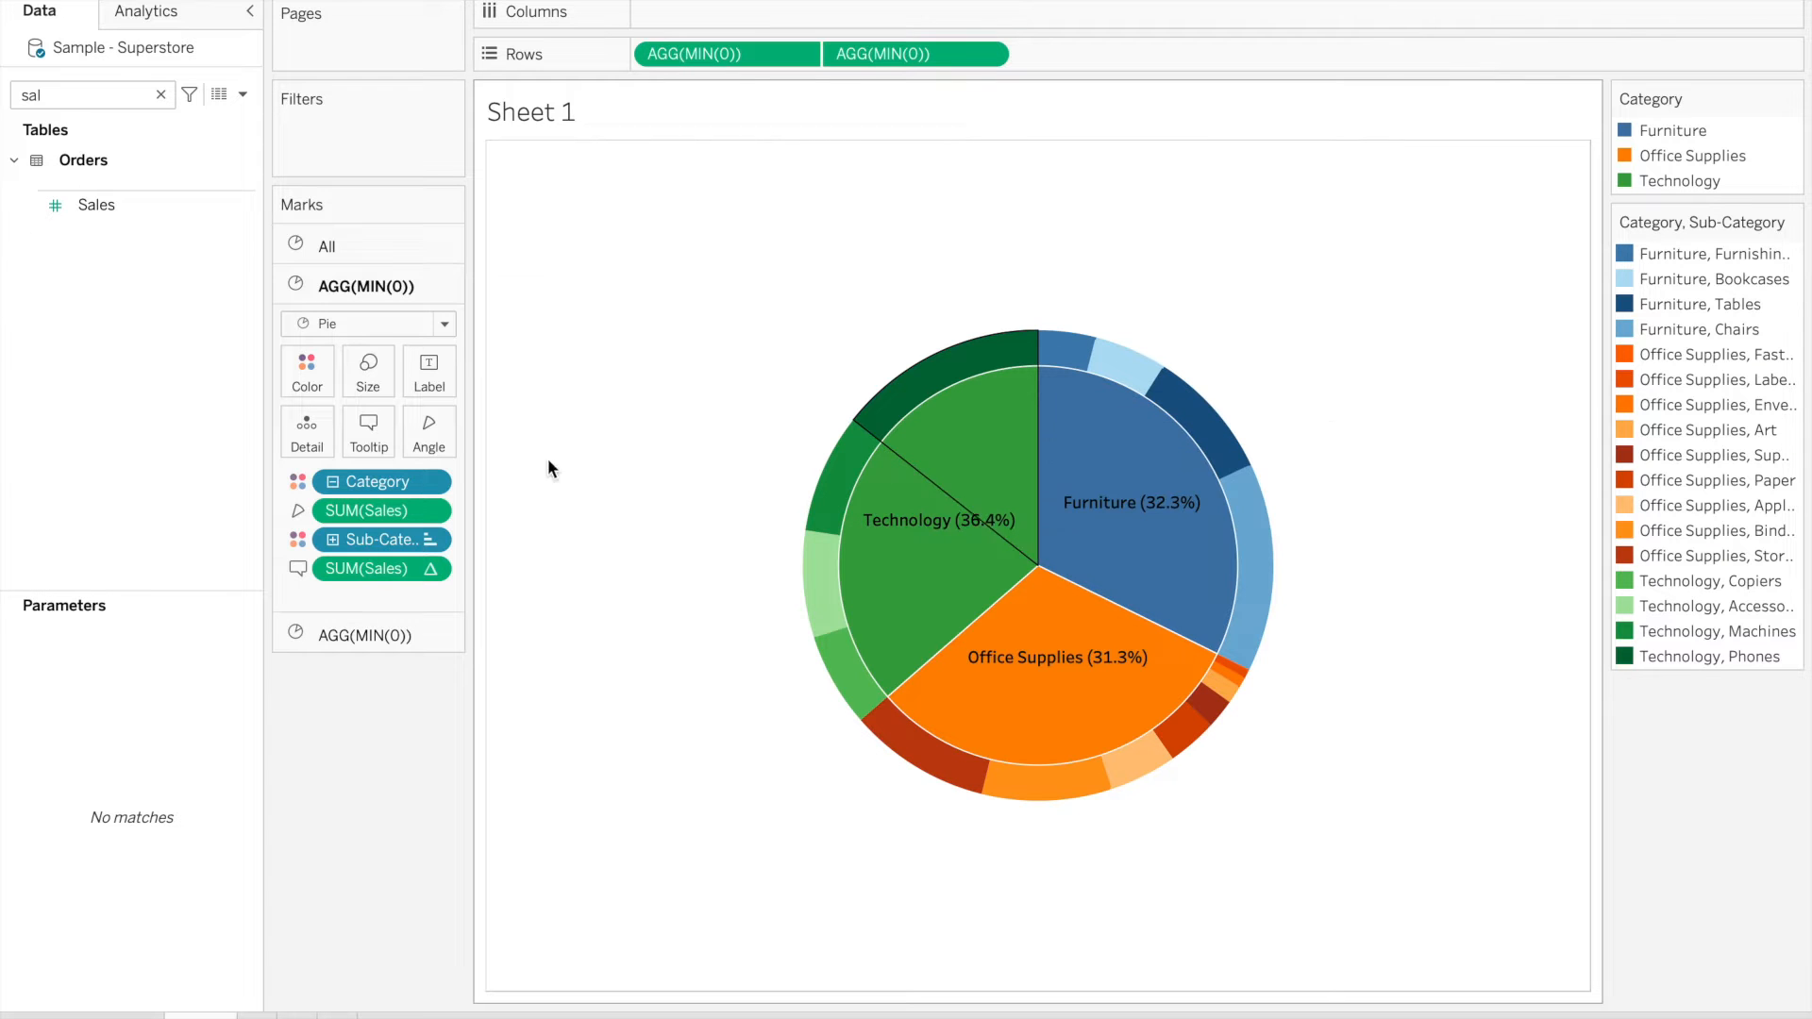
Remove the MIN(0) line from the outer ring's tooltip text
{"action": "left_click", "coordinate": [369, 429]}
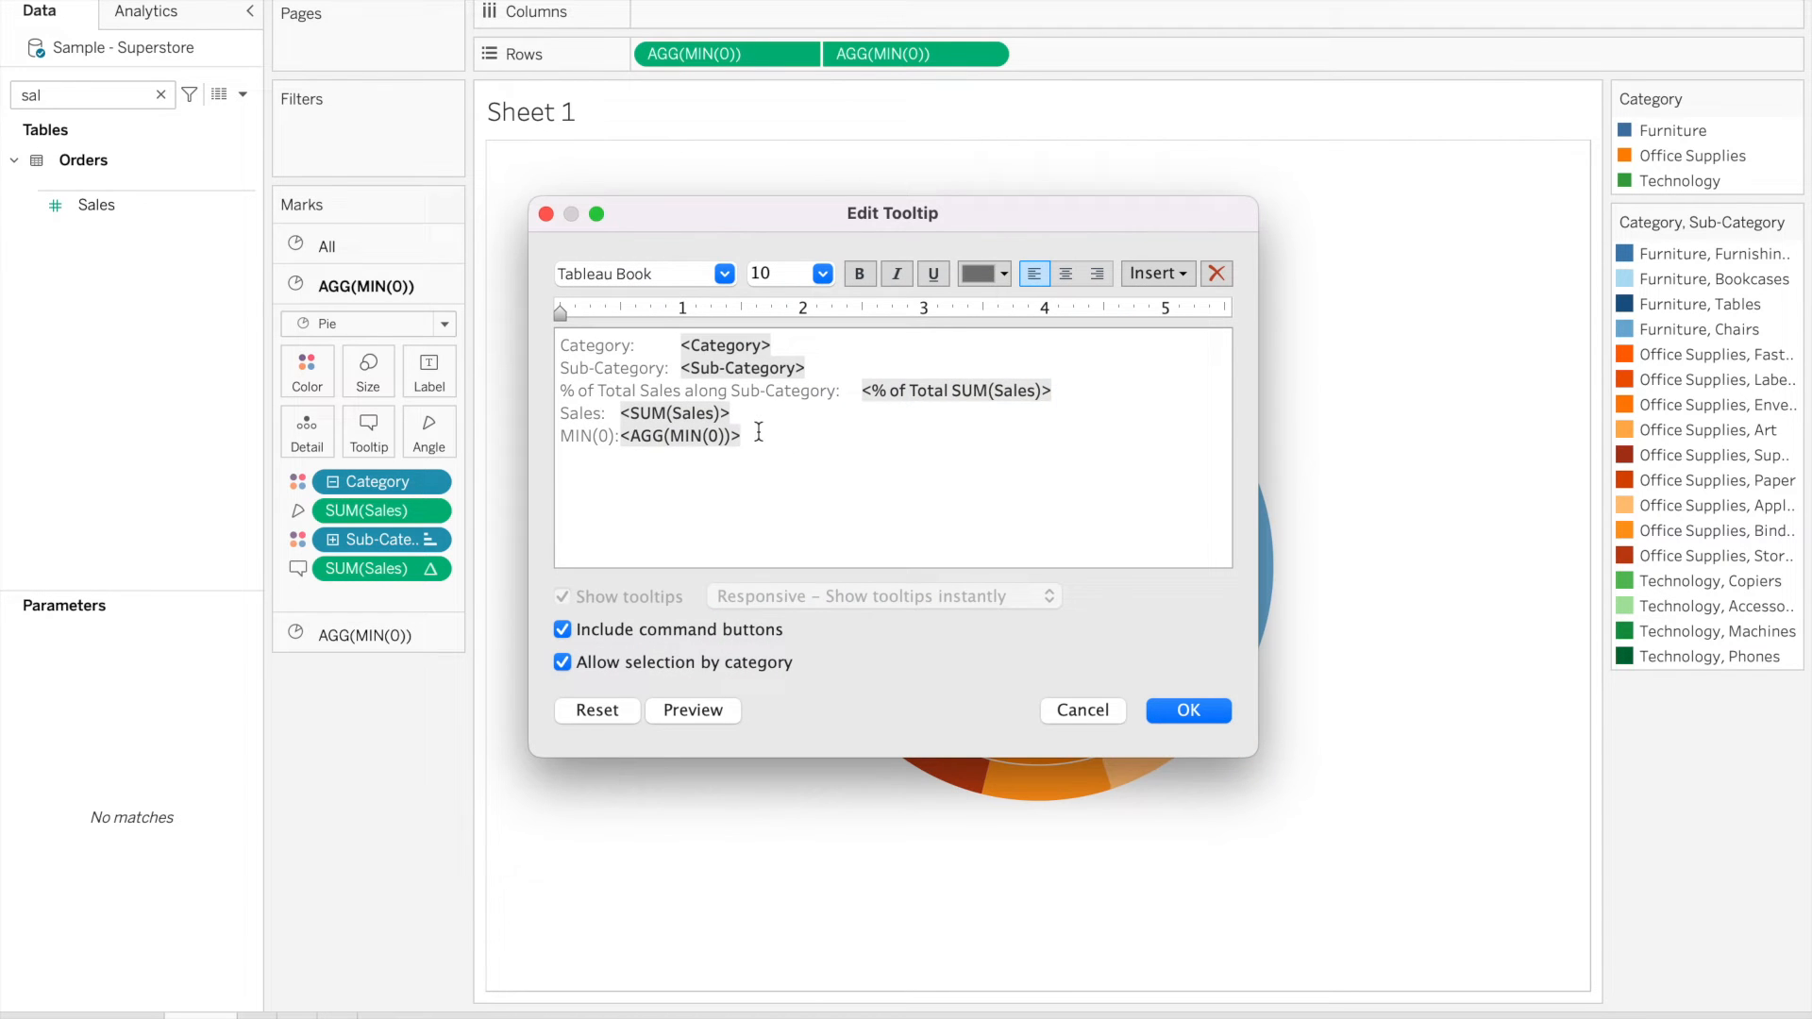
{"action": "left_click_drag", "start_coordinate": [745, 436], "coordinate": [538, 443]}
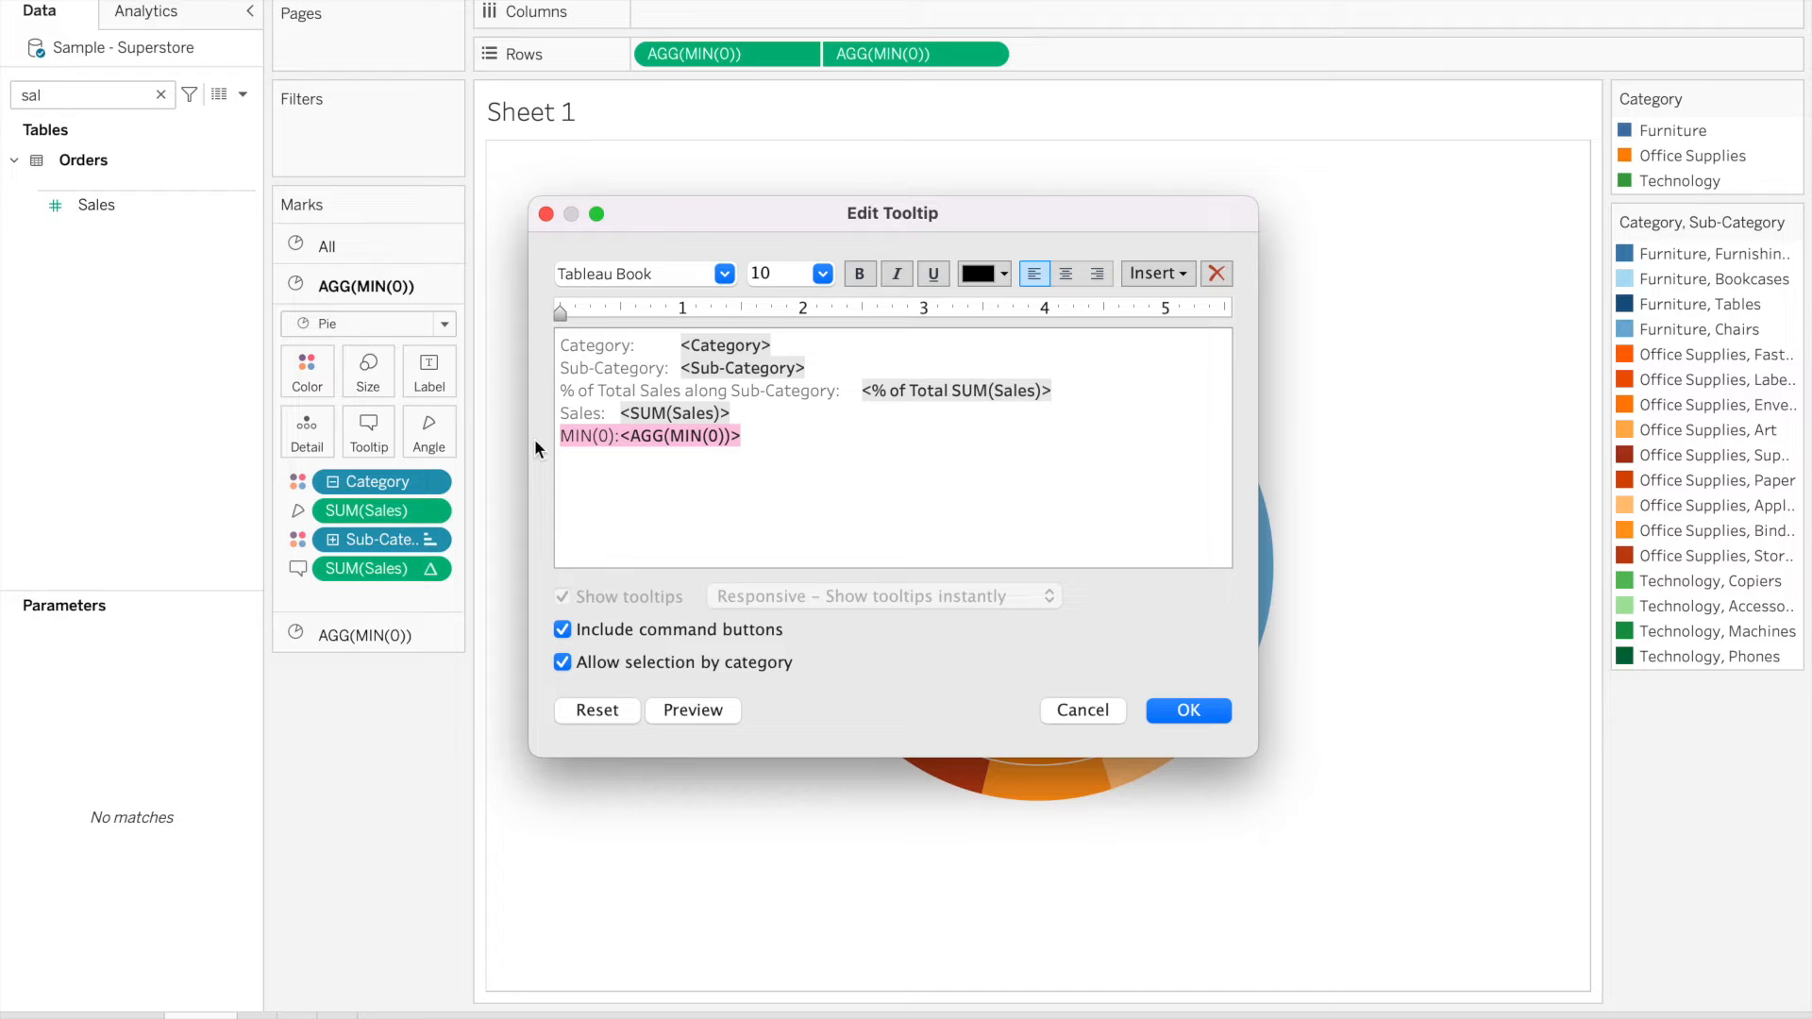
{"action": "key", "text": "BackSpace"}
{"action": "key", "text": "BackSpace"}
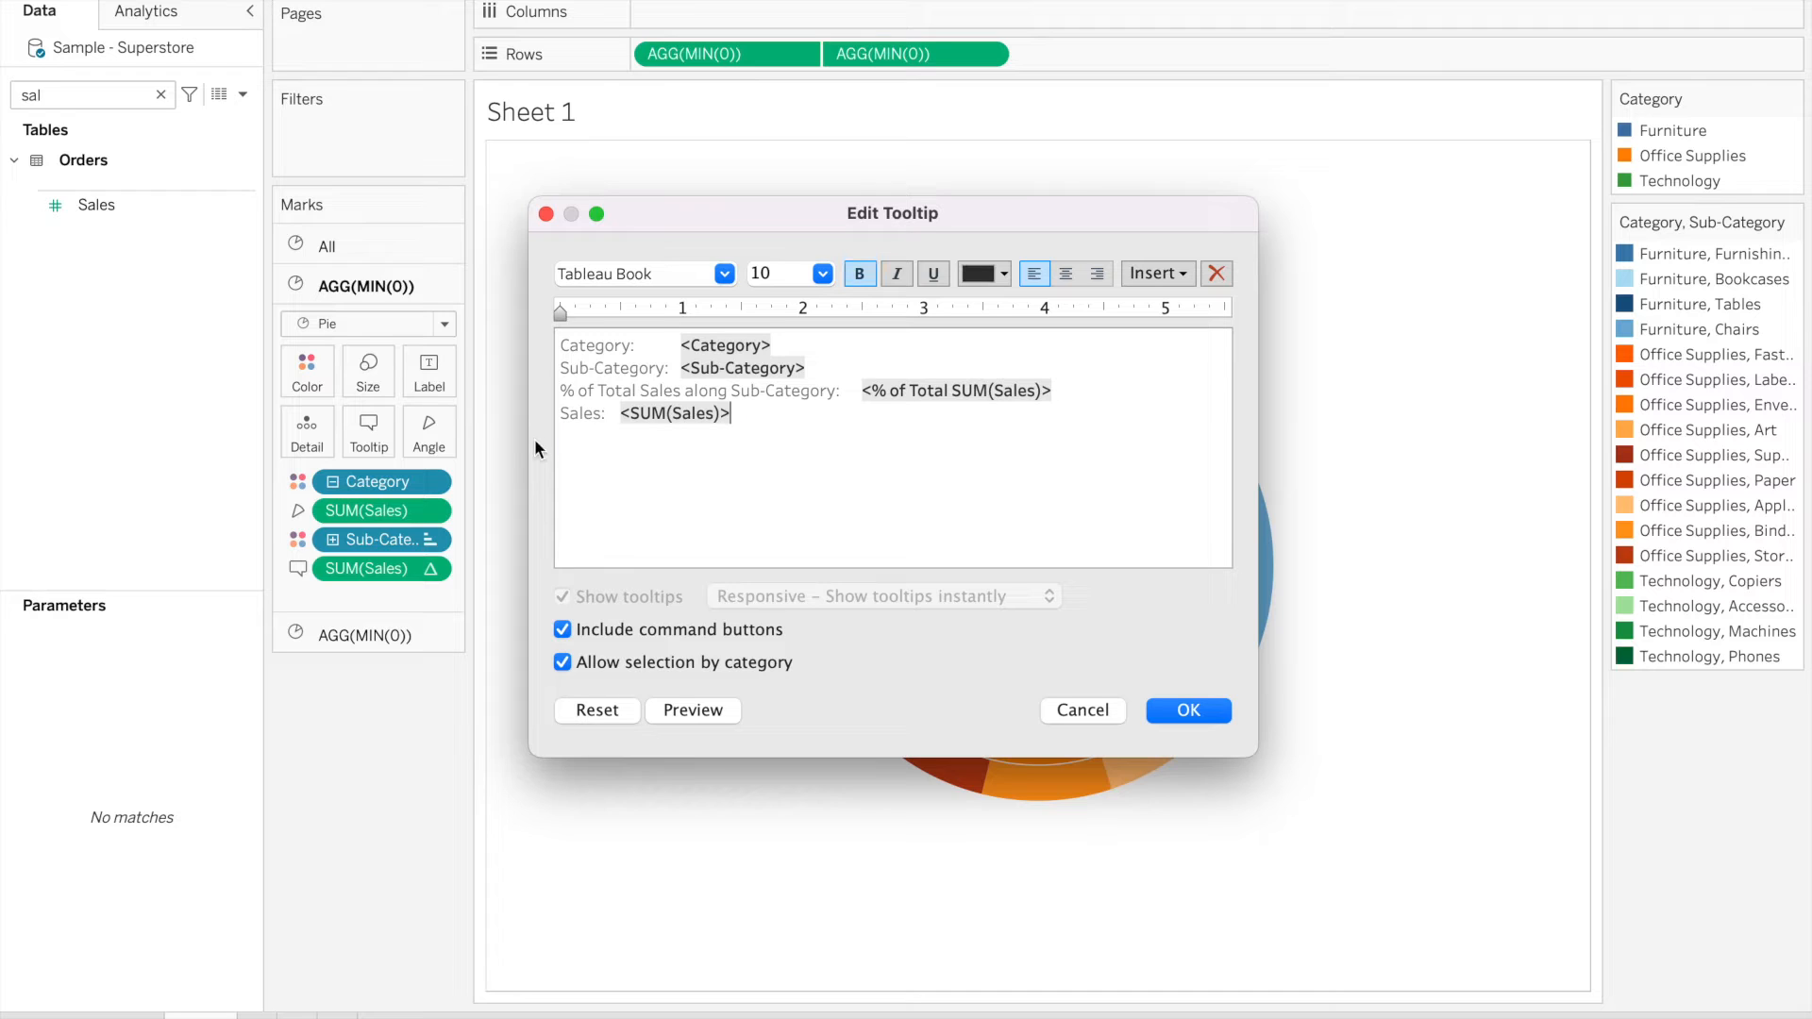
Relabel the percent-of-total line in the outer ring's tooltip as "Sales %:" and apply the tooltip changes
{"action": "left_click", "coordinate": [839, 391]}
{"action": "left_click_drag", "start_coordinate": [837, 390], "coordinate": [562, 391]}
{"action": "type", "text": "Sales :"}
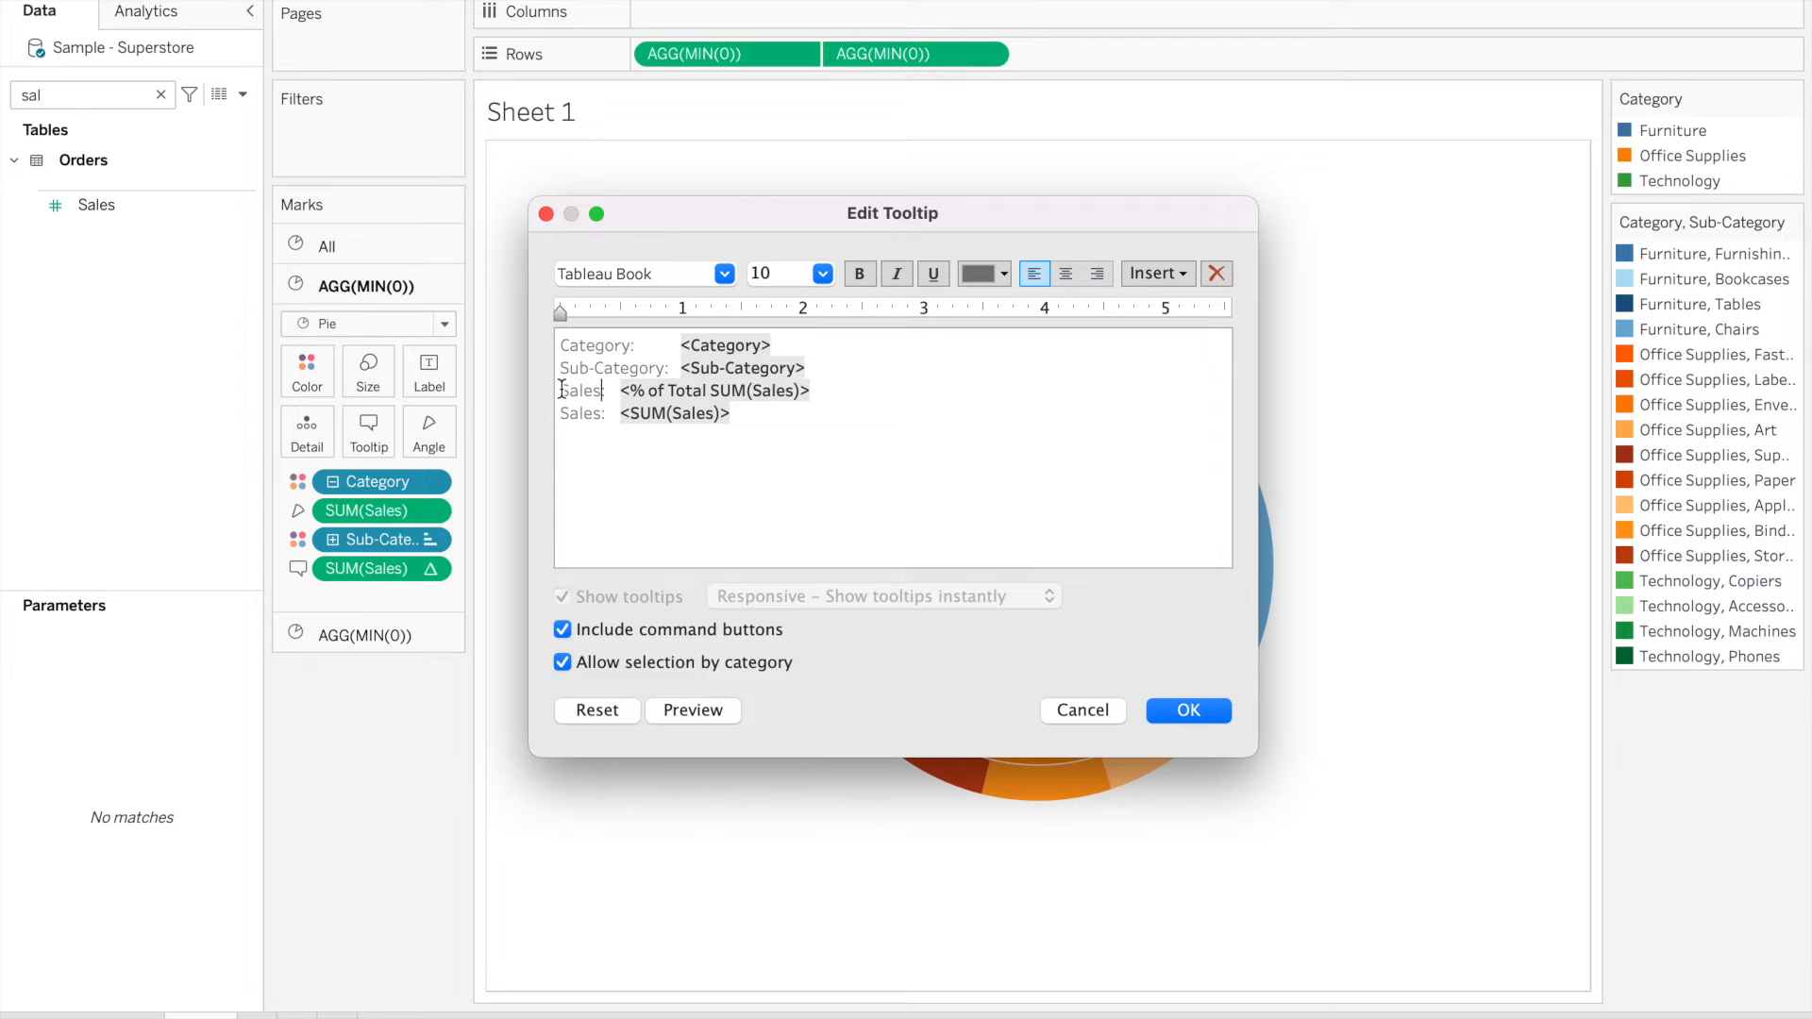
{"action": "type", "text": "%:"}
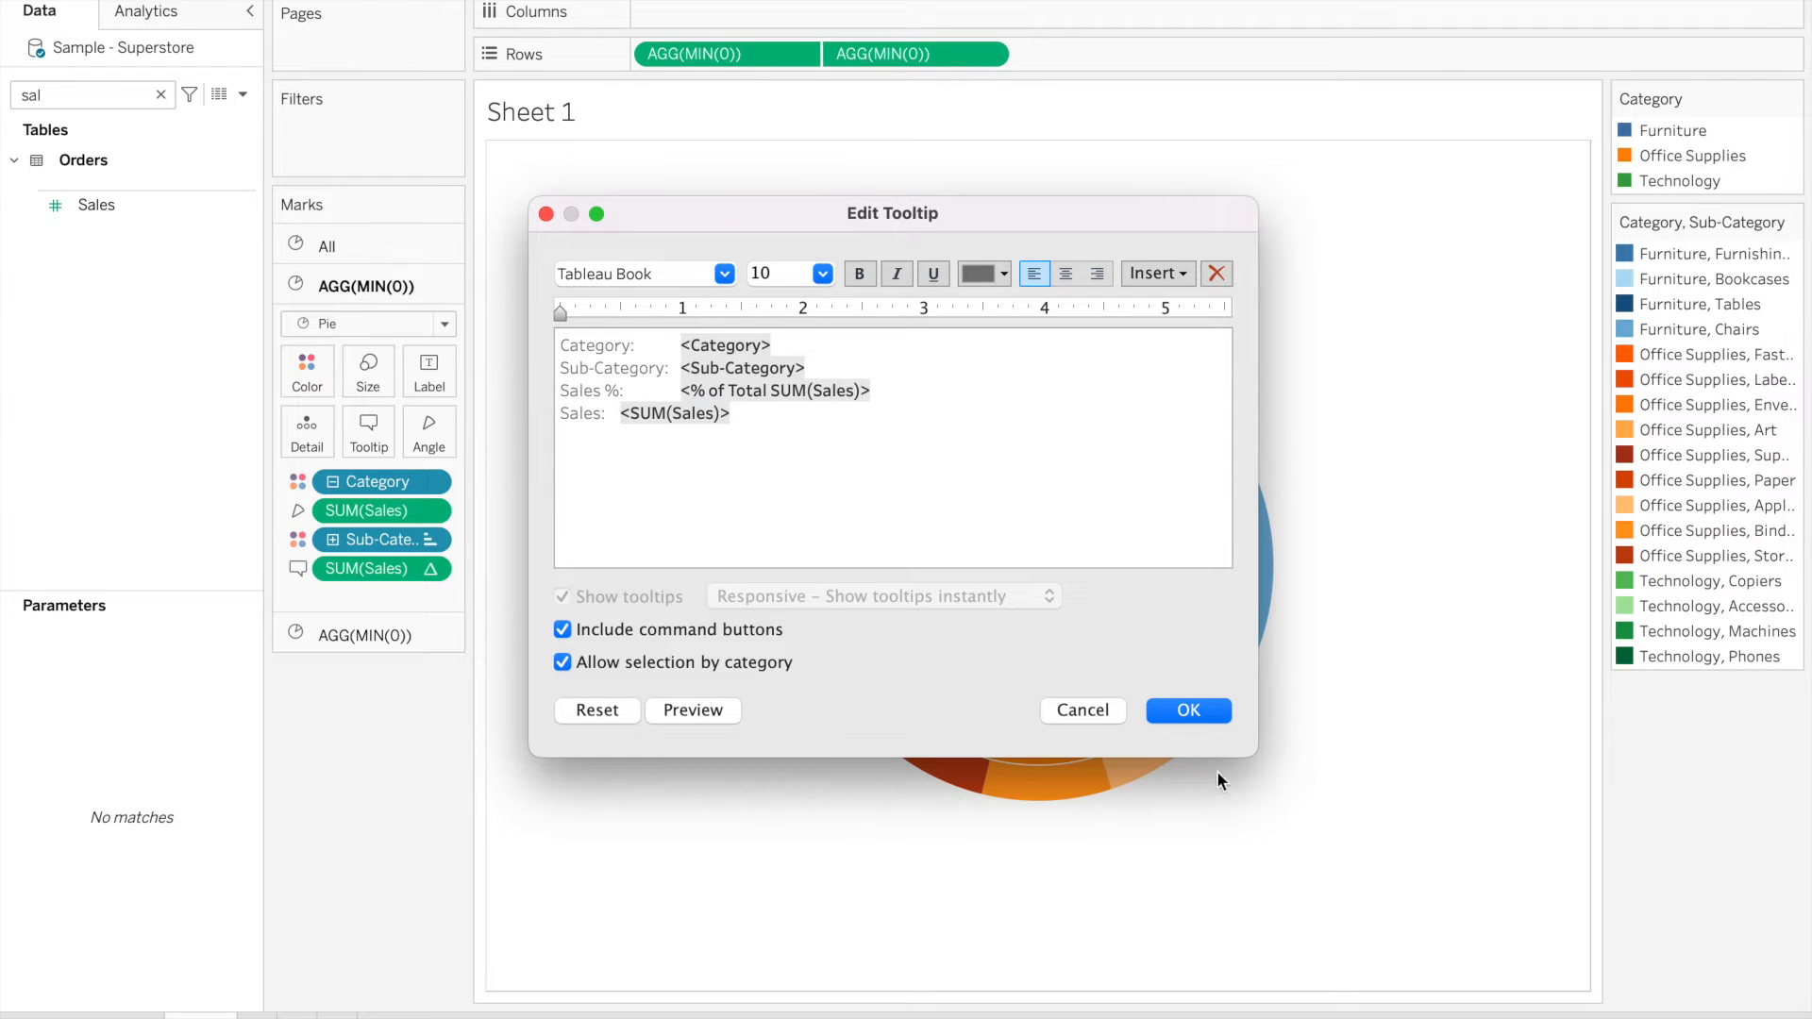
{"action": "left_click", "coordinate": [1191, 710]}
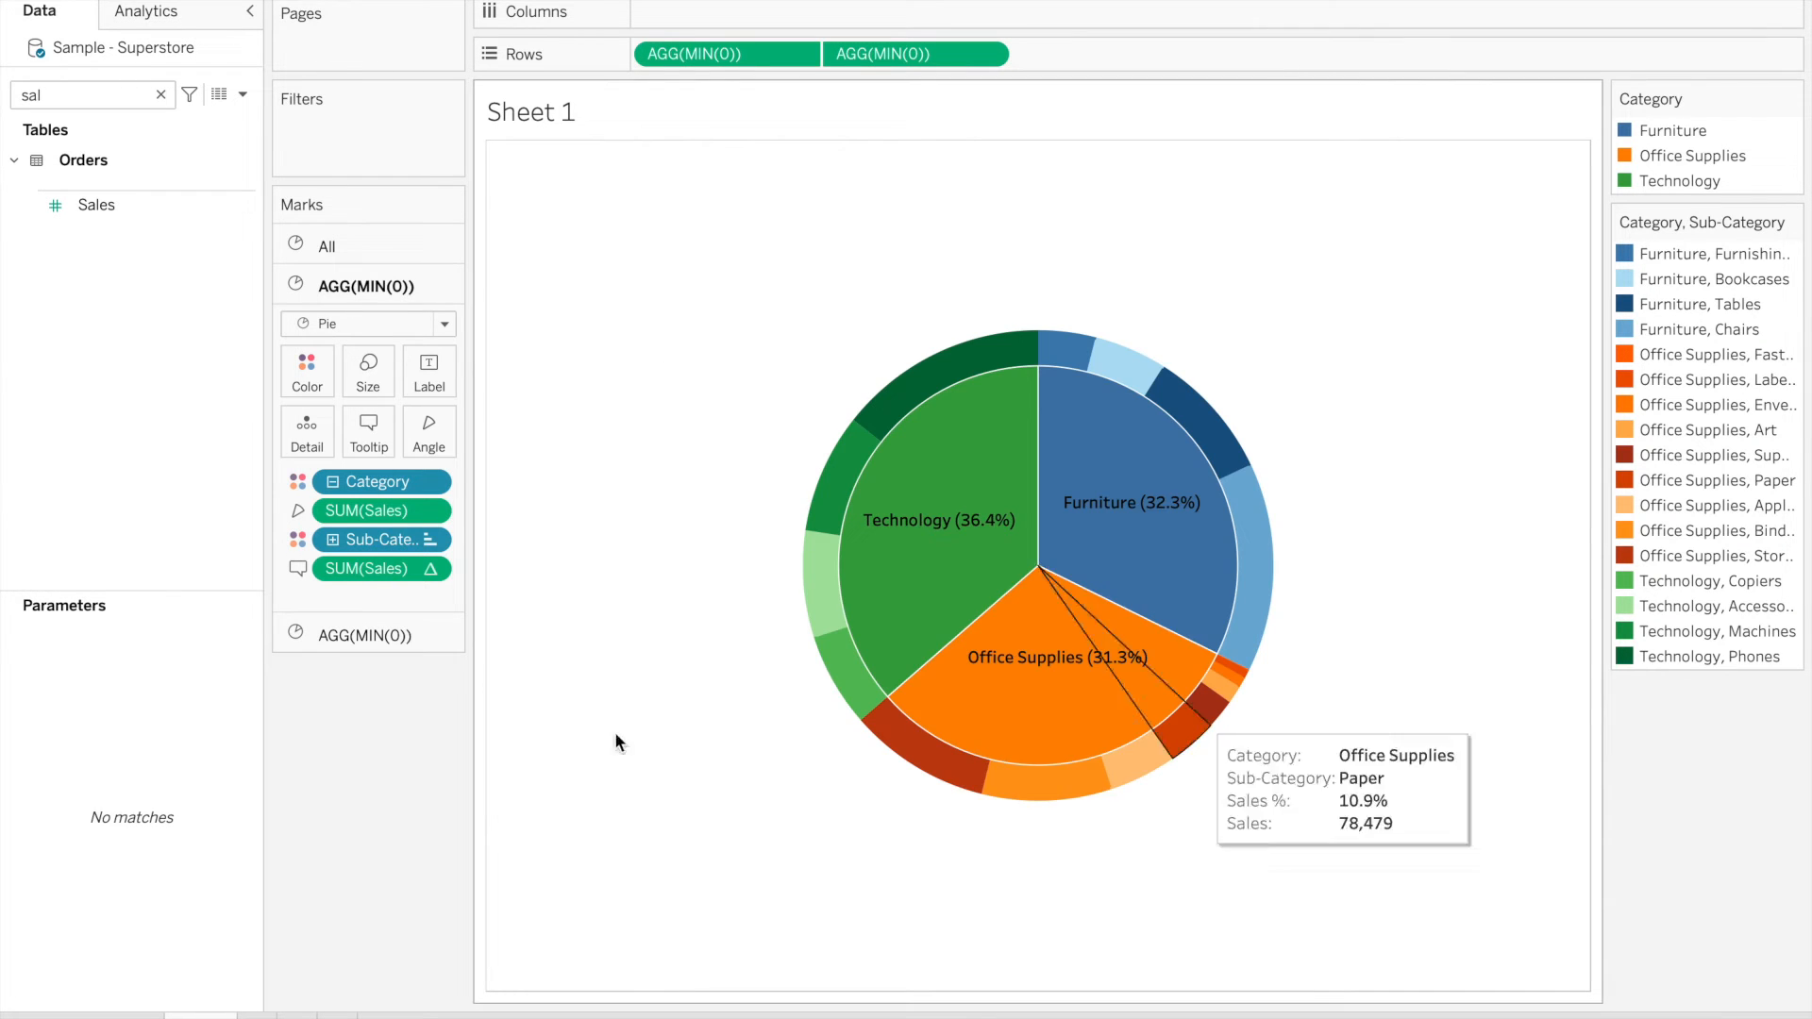
In the inner pie's tooltip, relabel the percent-of-total line as "Sales %" and remove the MIN(0) line
{"action": "left_click", "coordinate": [380, 638]}
{"action": "left_click", "coordinate": [383, 470]}
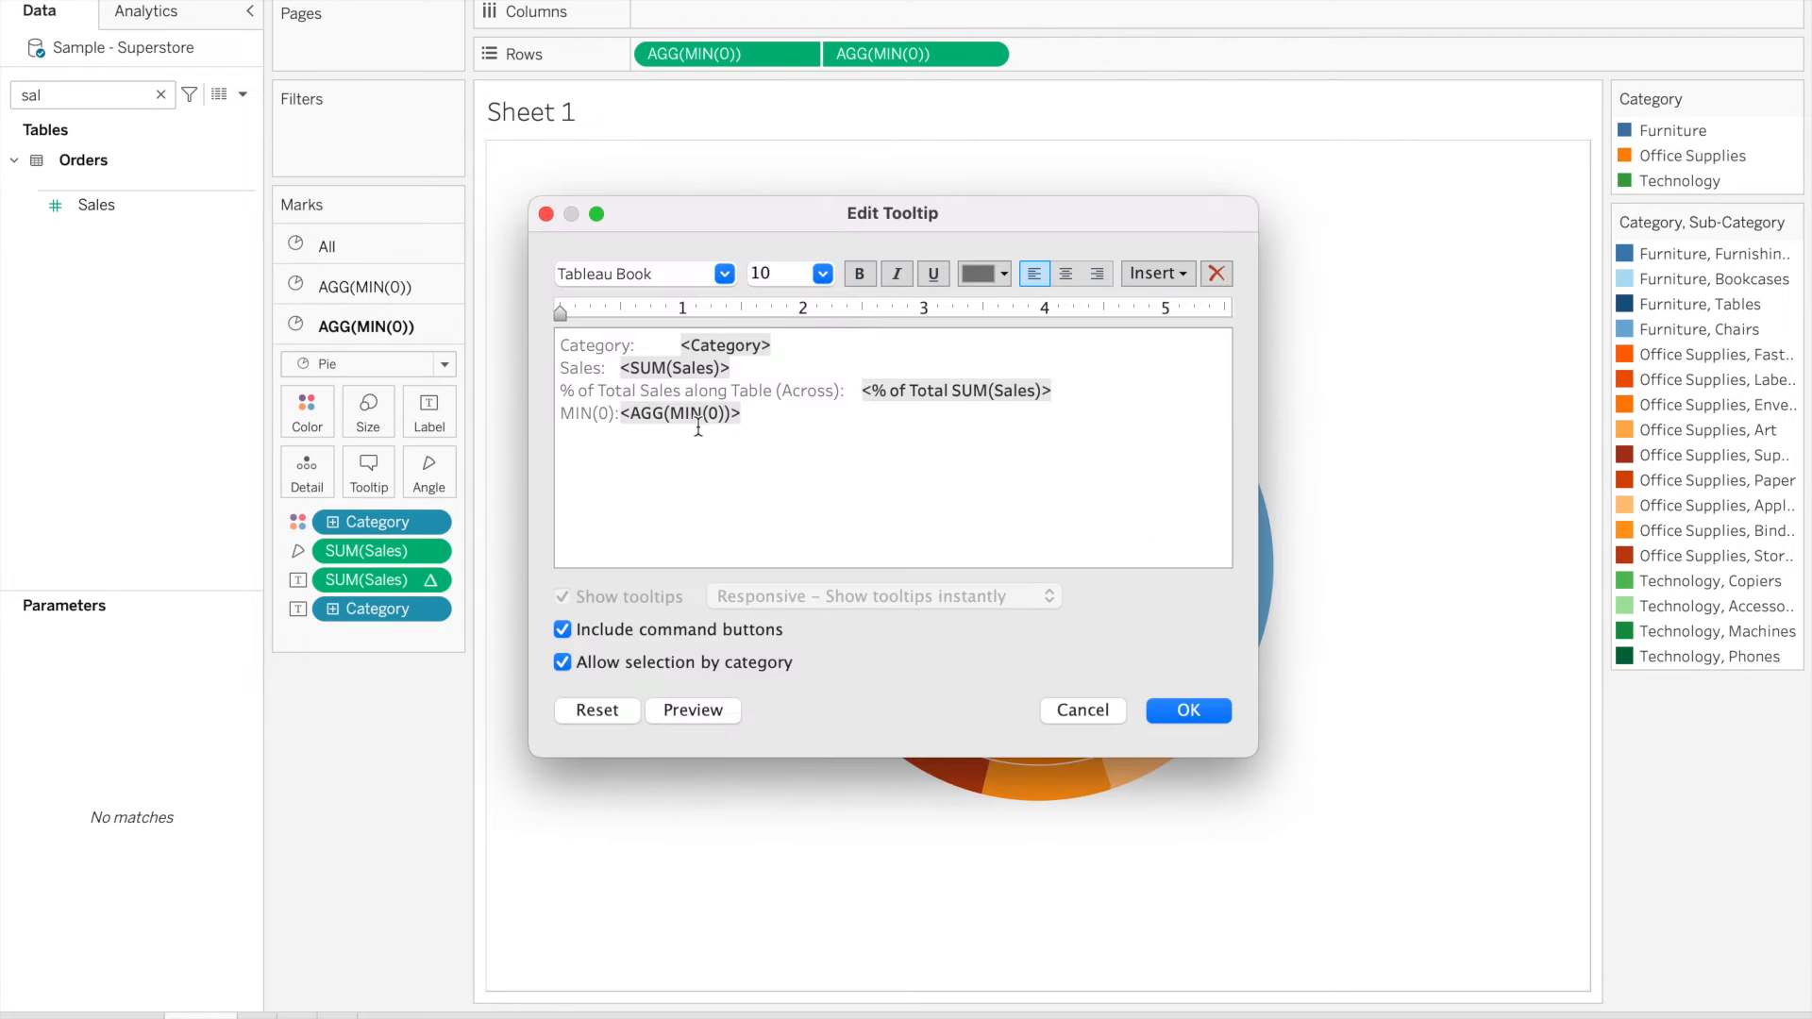
{"action": "left_click_drag", "start_coordinate": [838, 389], "coordinate": [504, 391]}
{"action": "type", "text": "Sales %"}
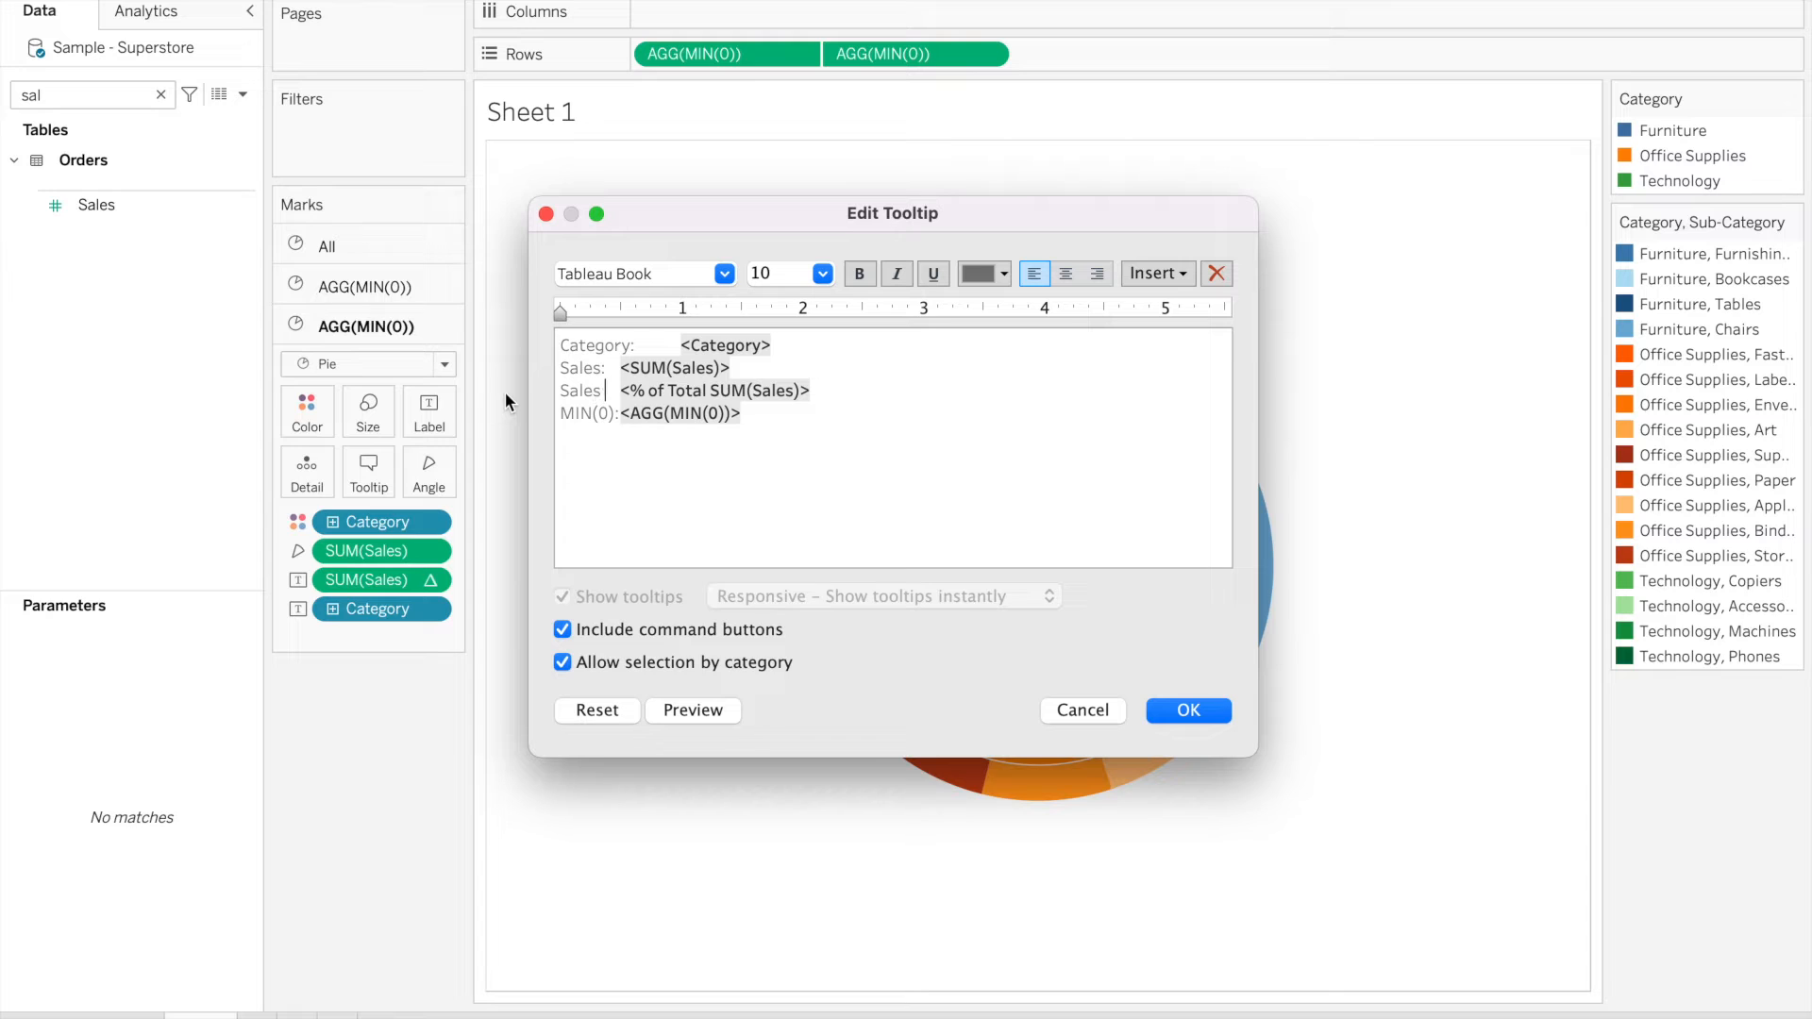
{"action": "left_click_drag", "start_coordinate": [780, 416], "coordinate": [551, 413]}
{"action": "key", "text": "BackSpace"}
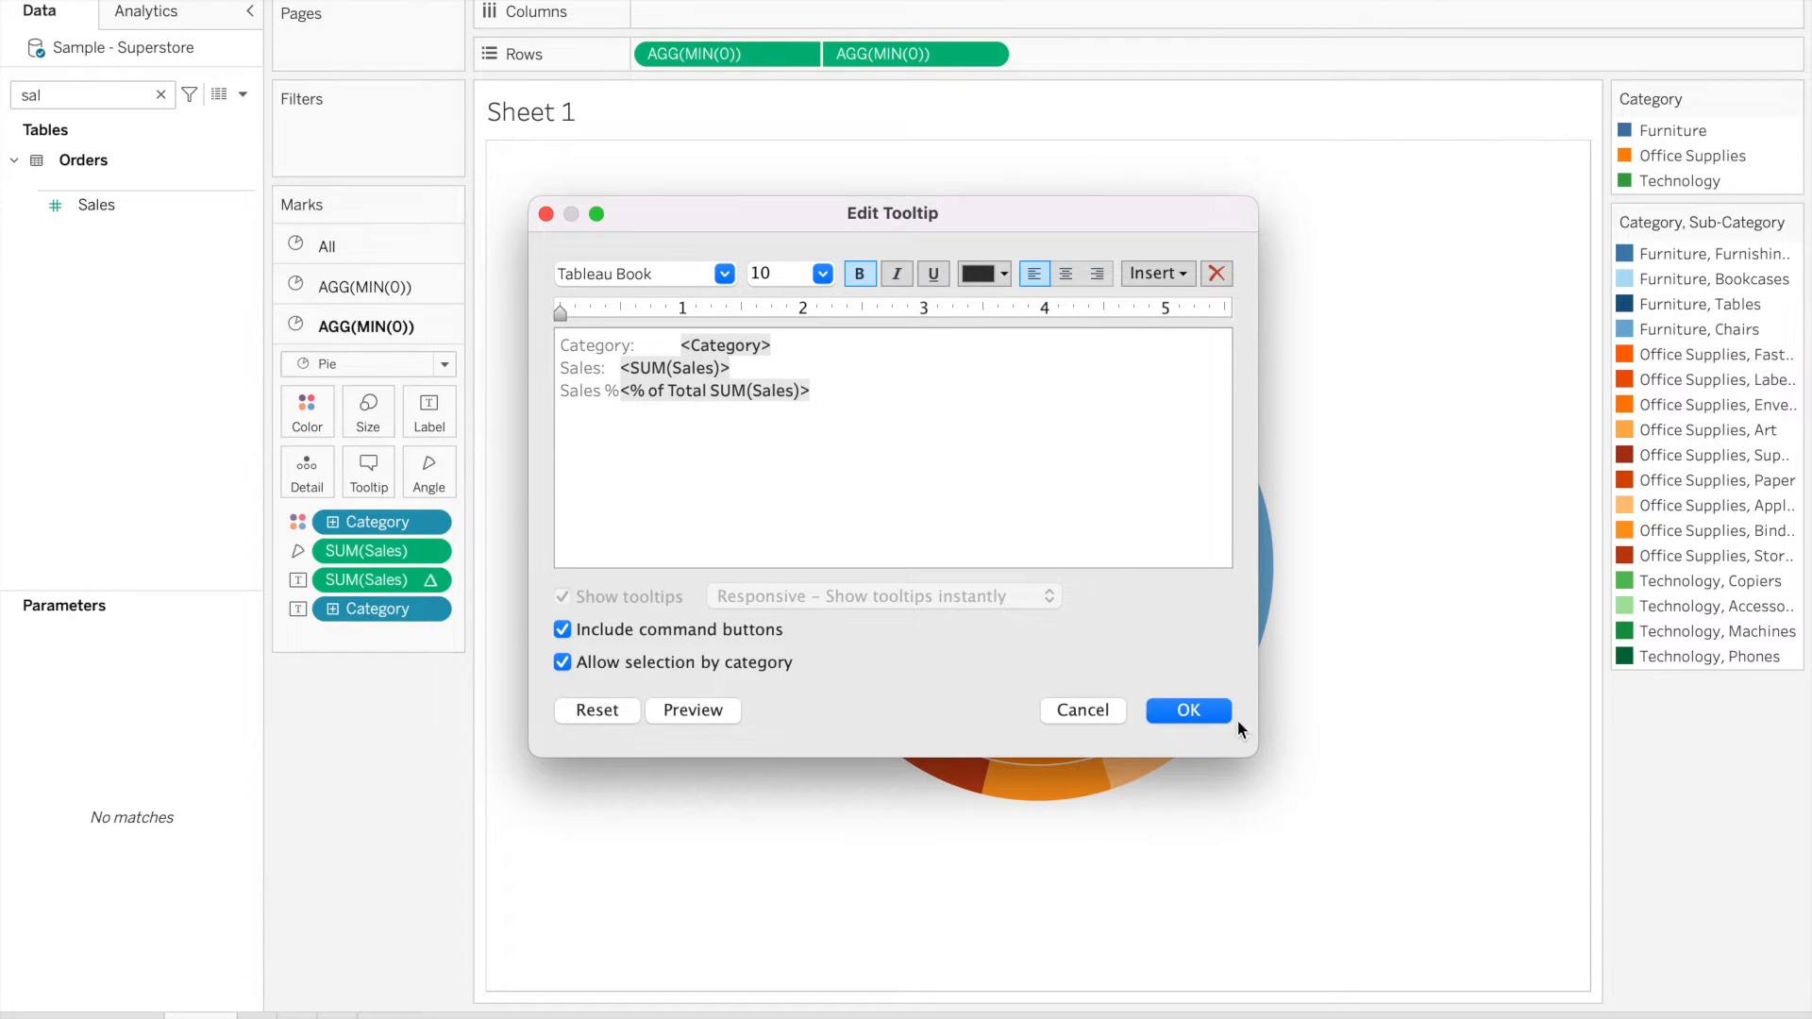
{"action": "left_click", "coordinate": [1210, 709]}
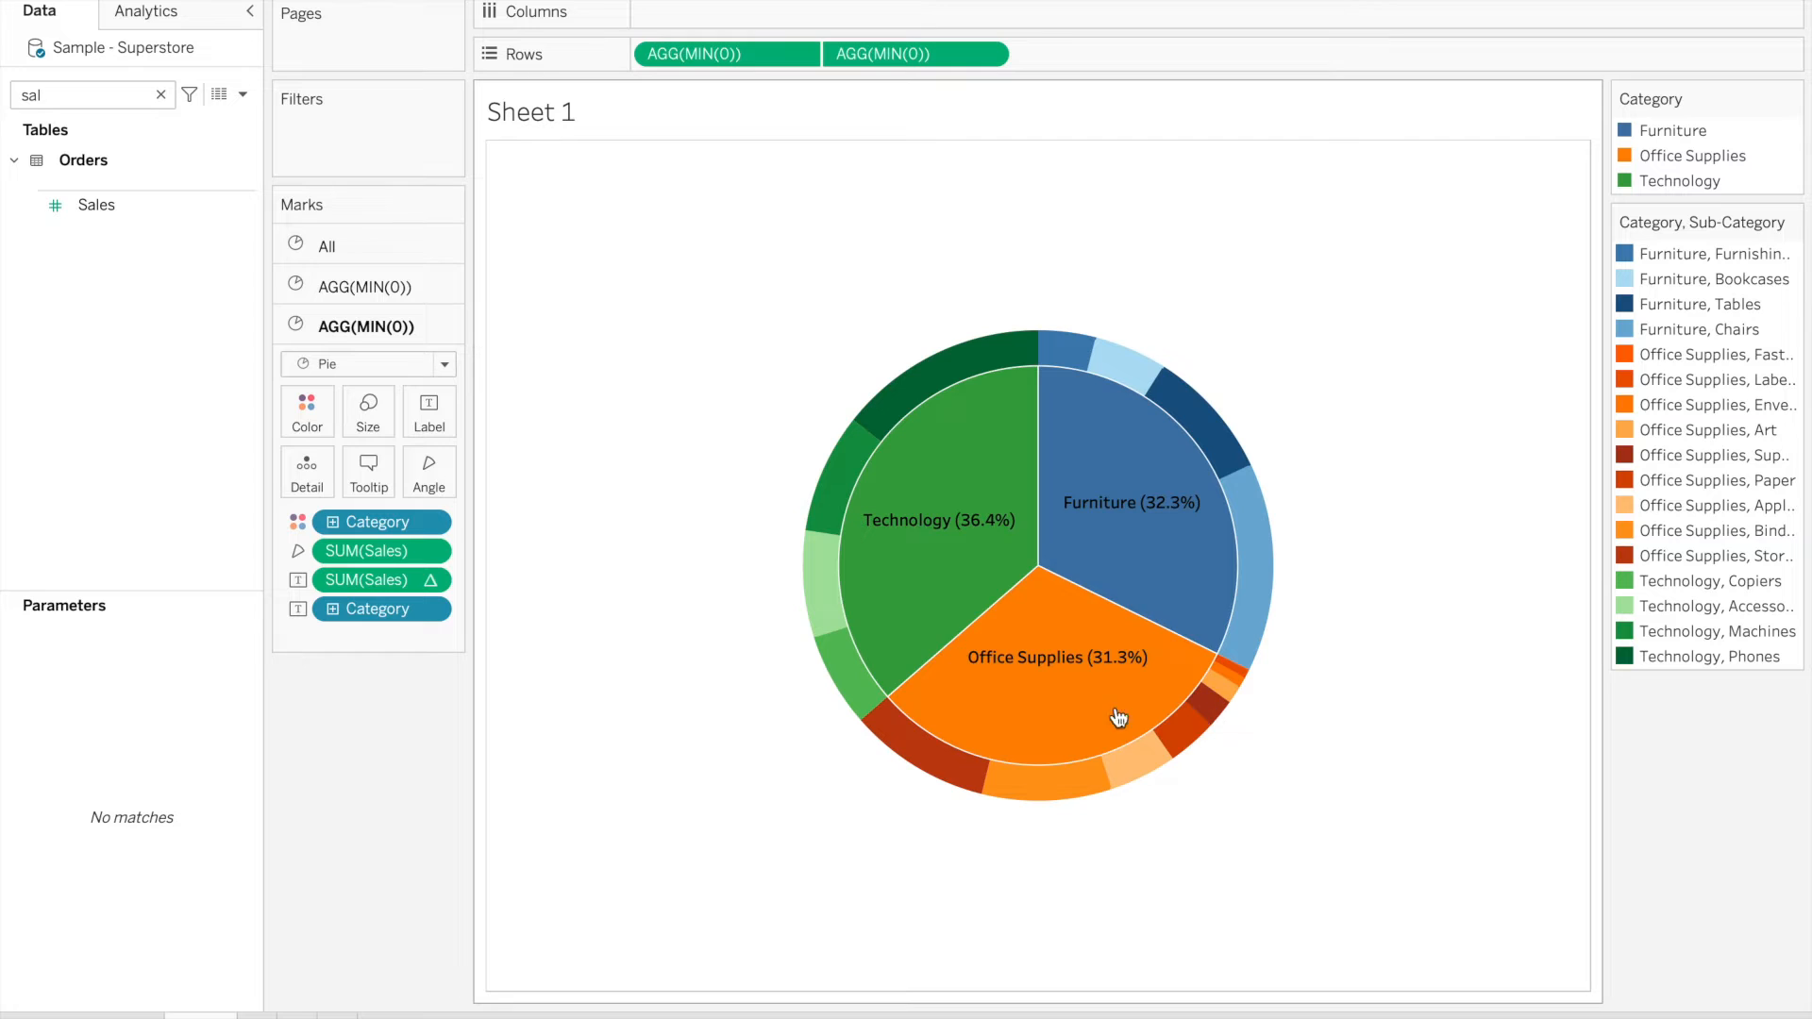
Replace the sheet name in the title with "Sales by Category and Sub Category" in bold
{"action": "right_click", "coordinate": [673, 307]}
{"action": "left_click", "coordinate": [604, 113]}
{"action": "right_click", "coordinate": [598, 115]}
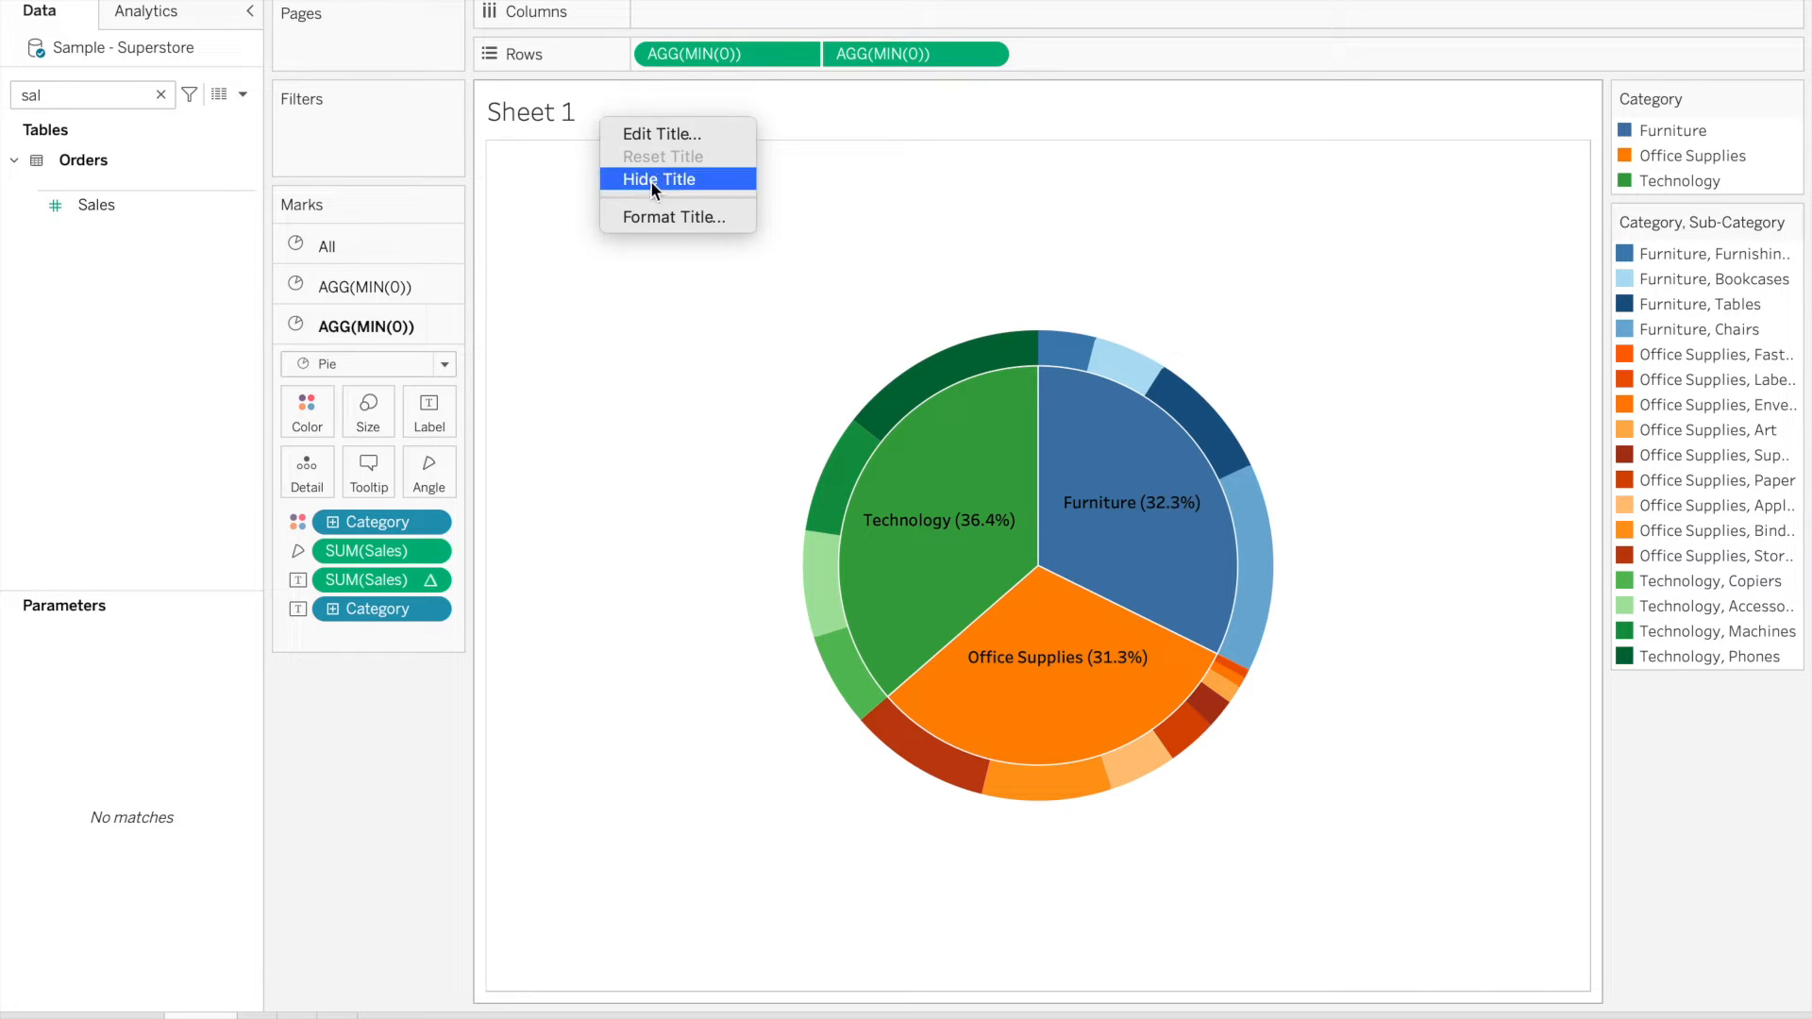
{"action": "left_click", "coordinate": [660, 134]}
{"action": "triple_click", "coordinate": [558, 383]}
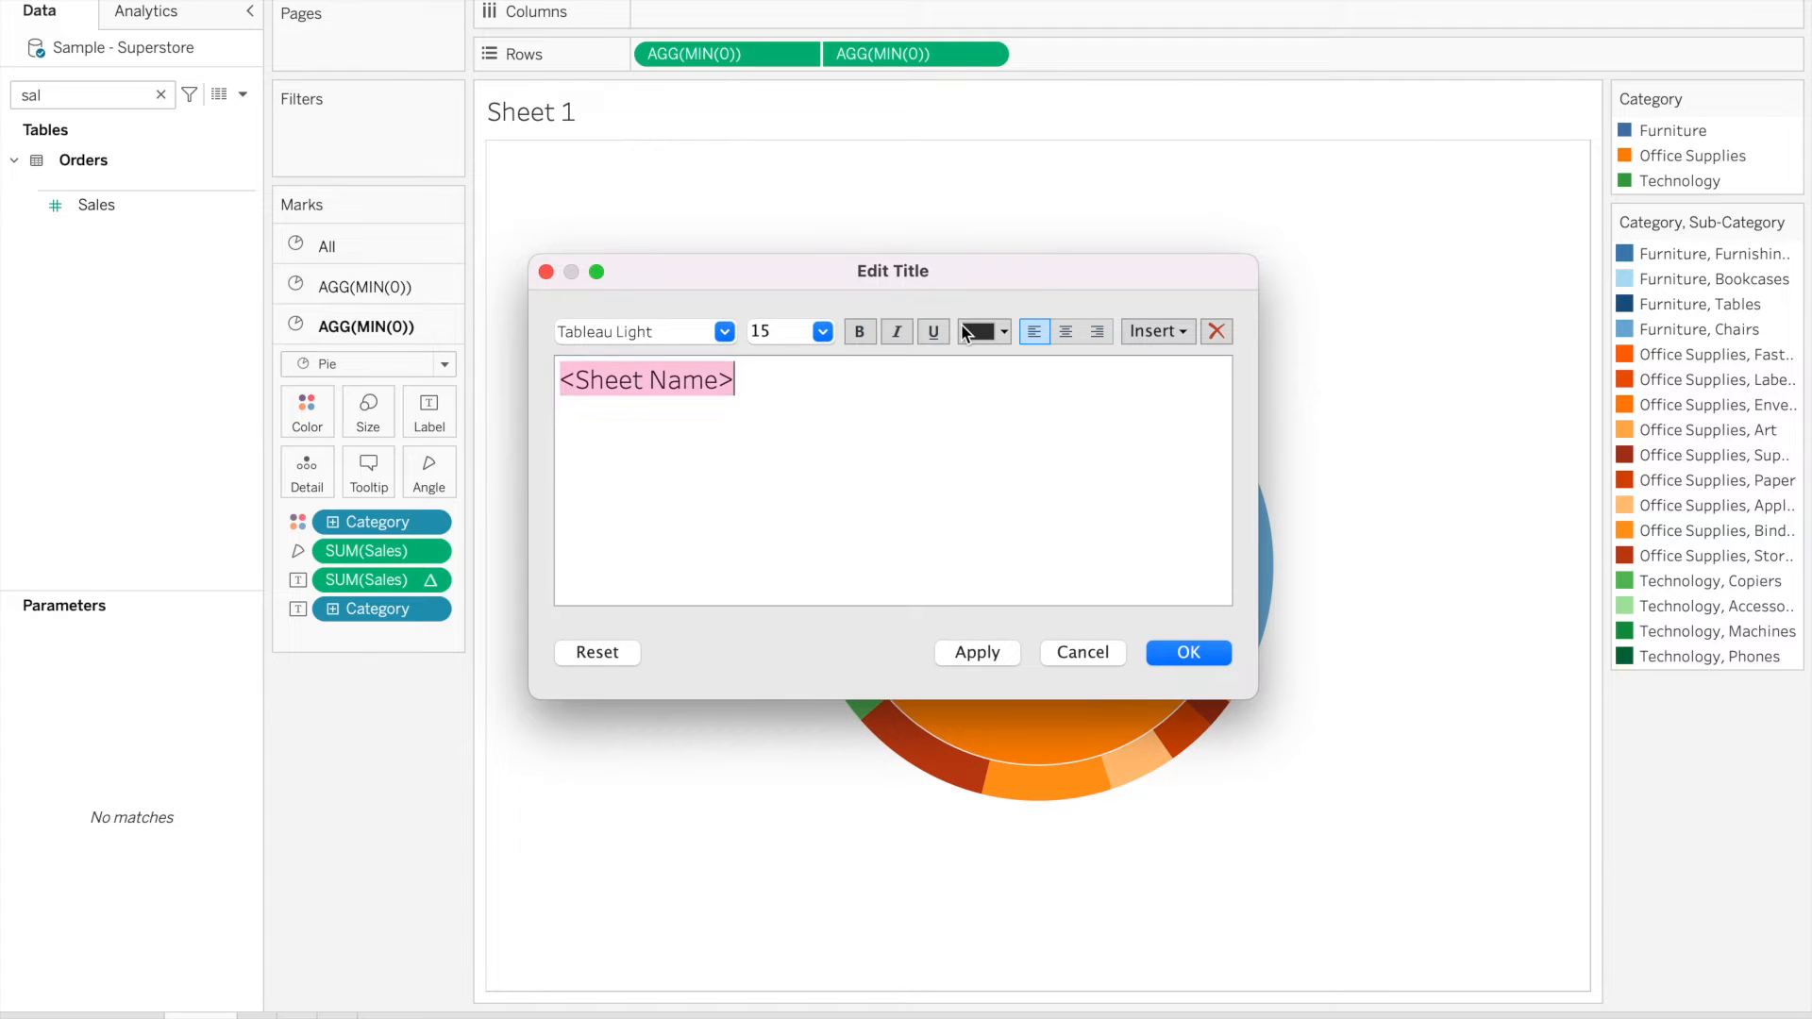
{"action": "type", "text": "Sales by Category and Sub Category"}
{"action": "key", "text": "BackSpace"}
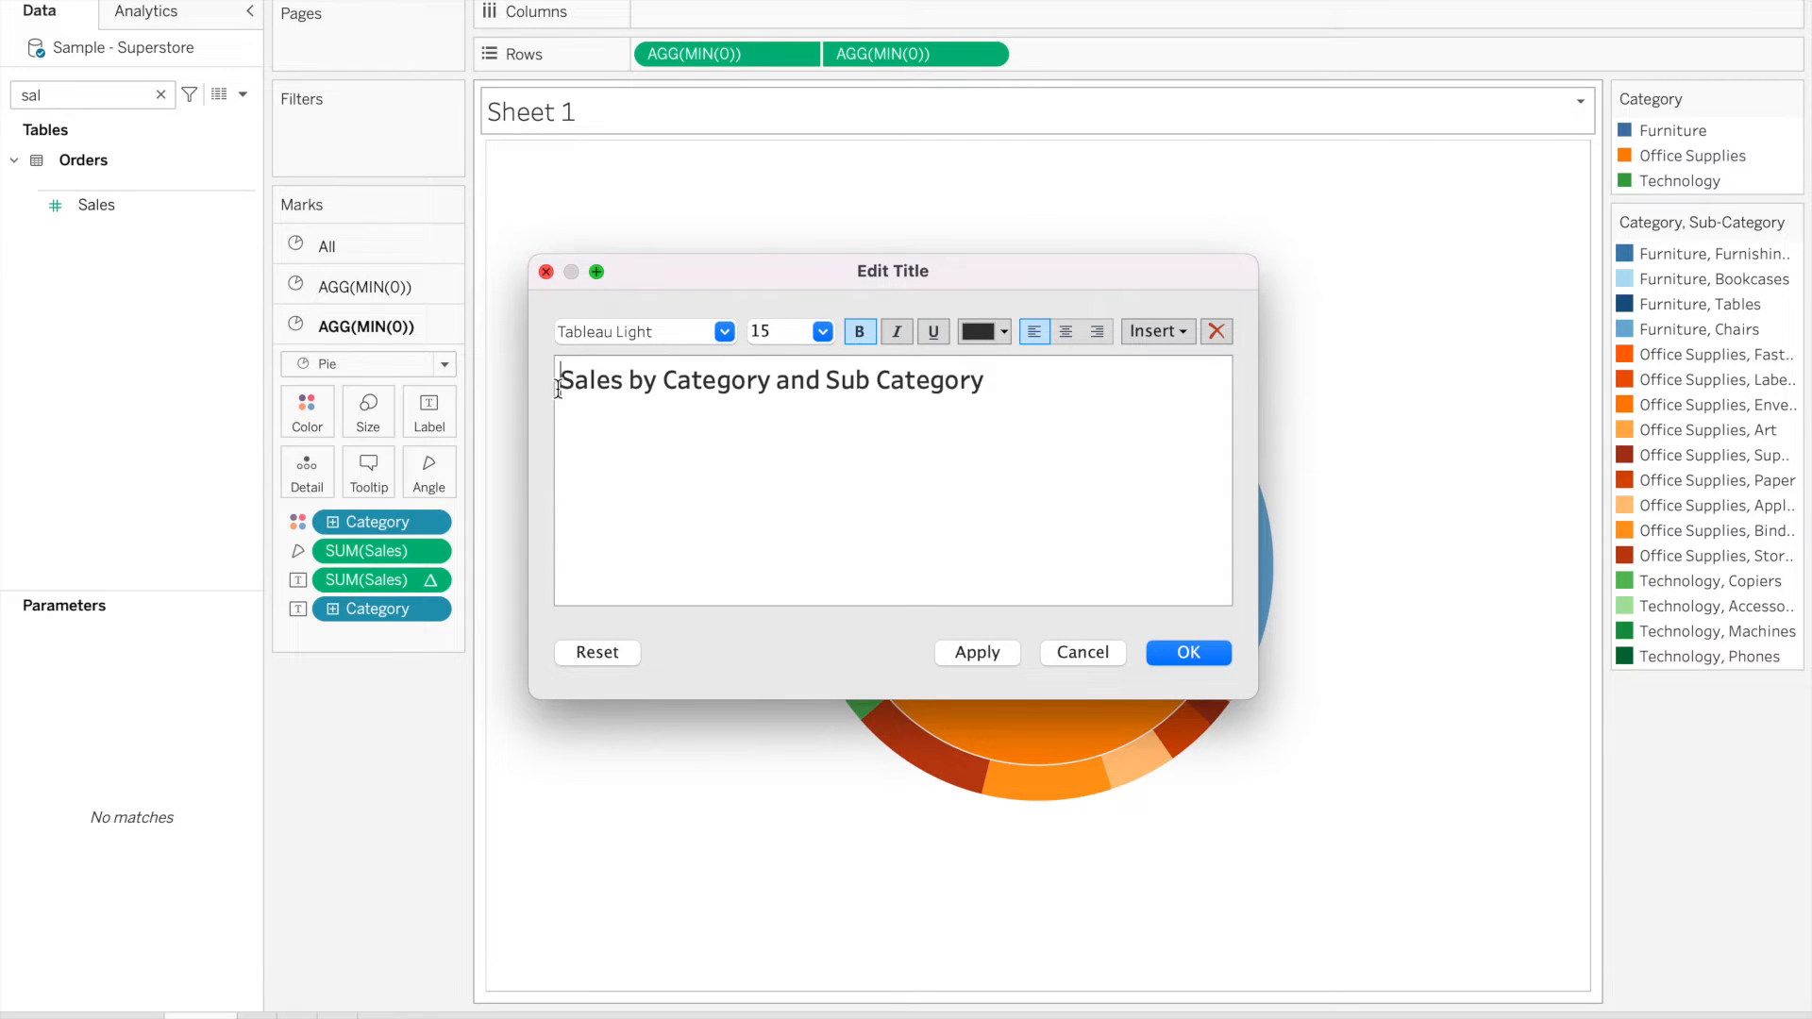
Prefix the sheet title with "METHOD 1: " and apply the title
{"action": "type", "text": "METHODS 1"}
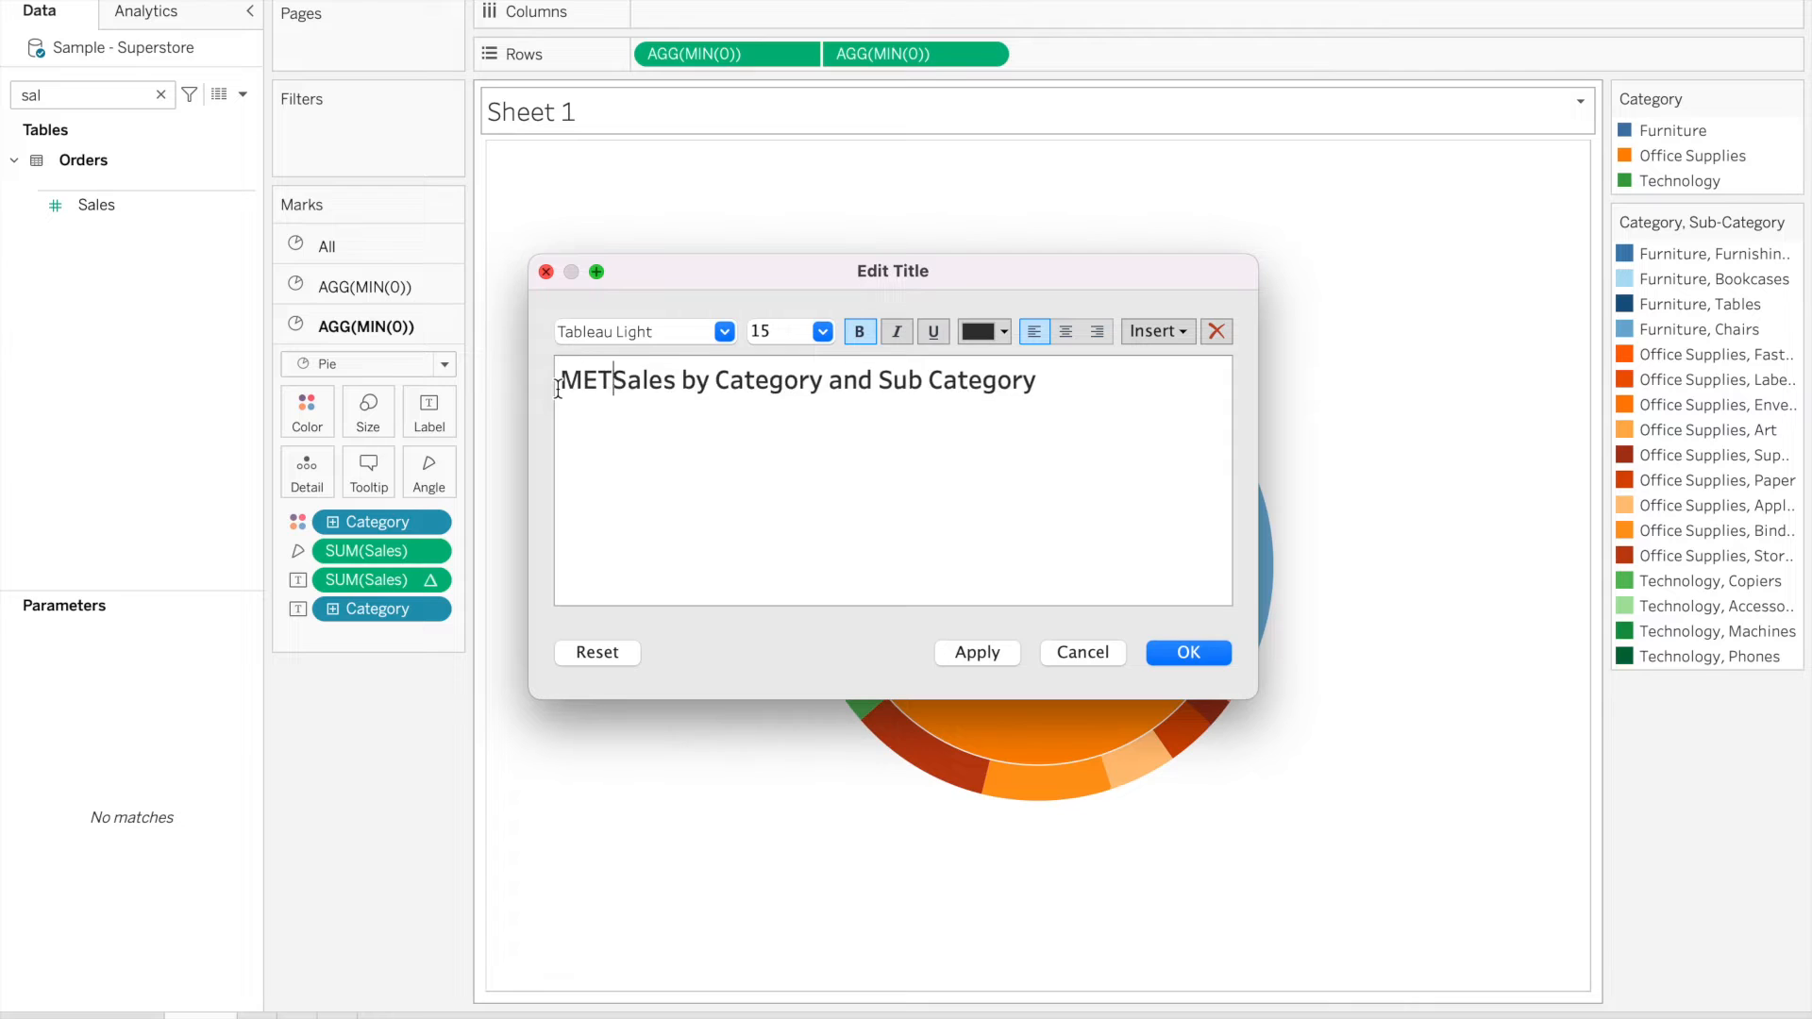
{"action": "key", "text": "BackSpace"}
{"action": "key", "text": "BackSpace"}
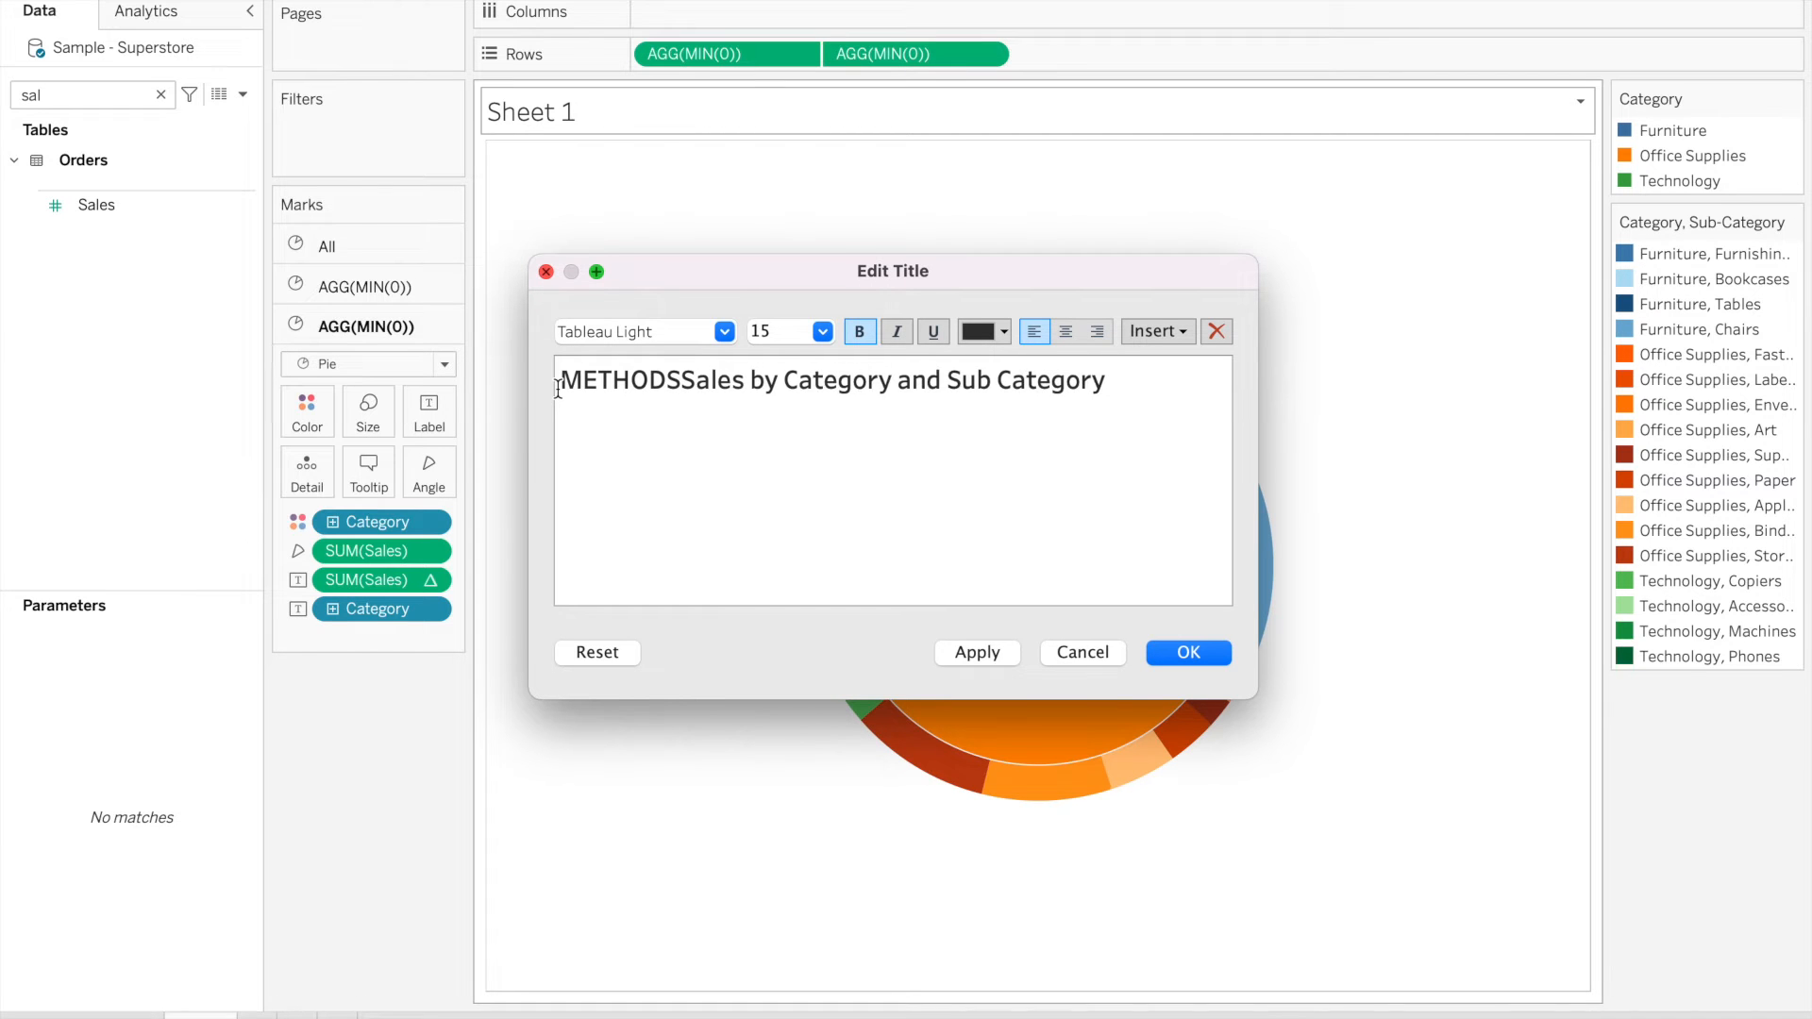
{"action": "key", "text": "BackSpace"}
{"action": "type", "text": "1:"}
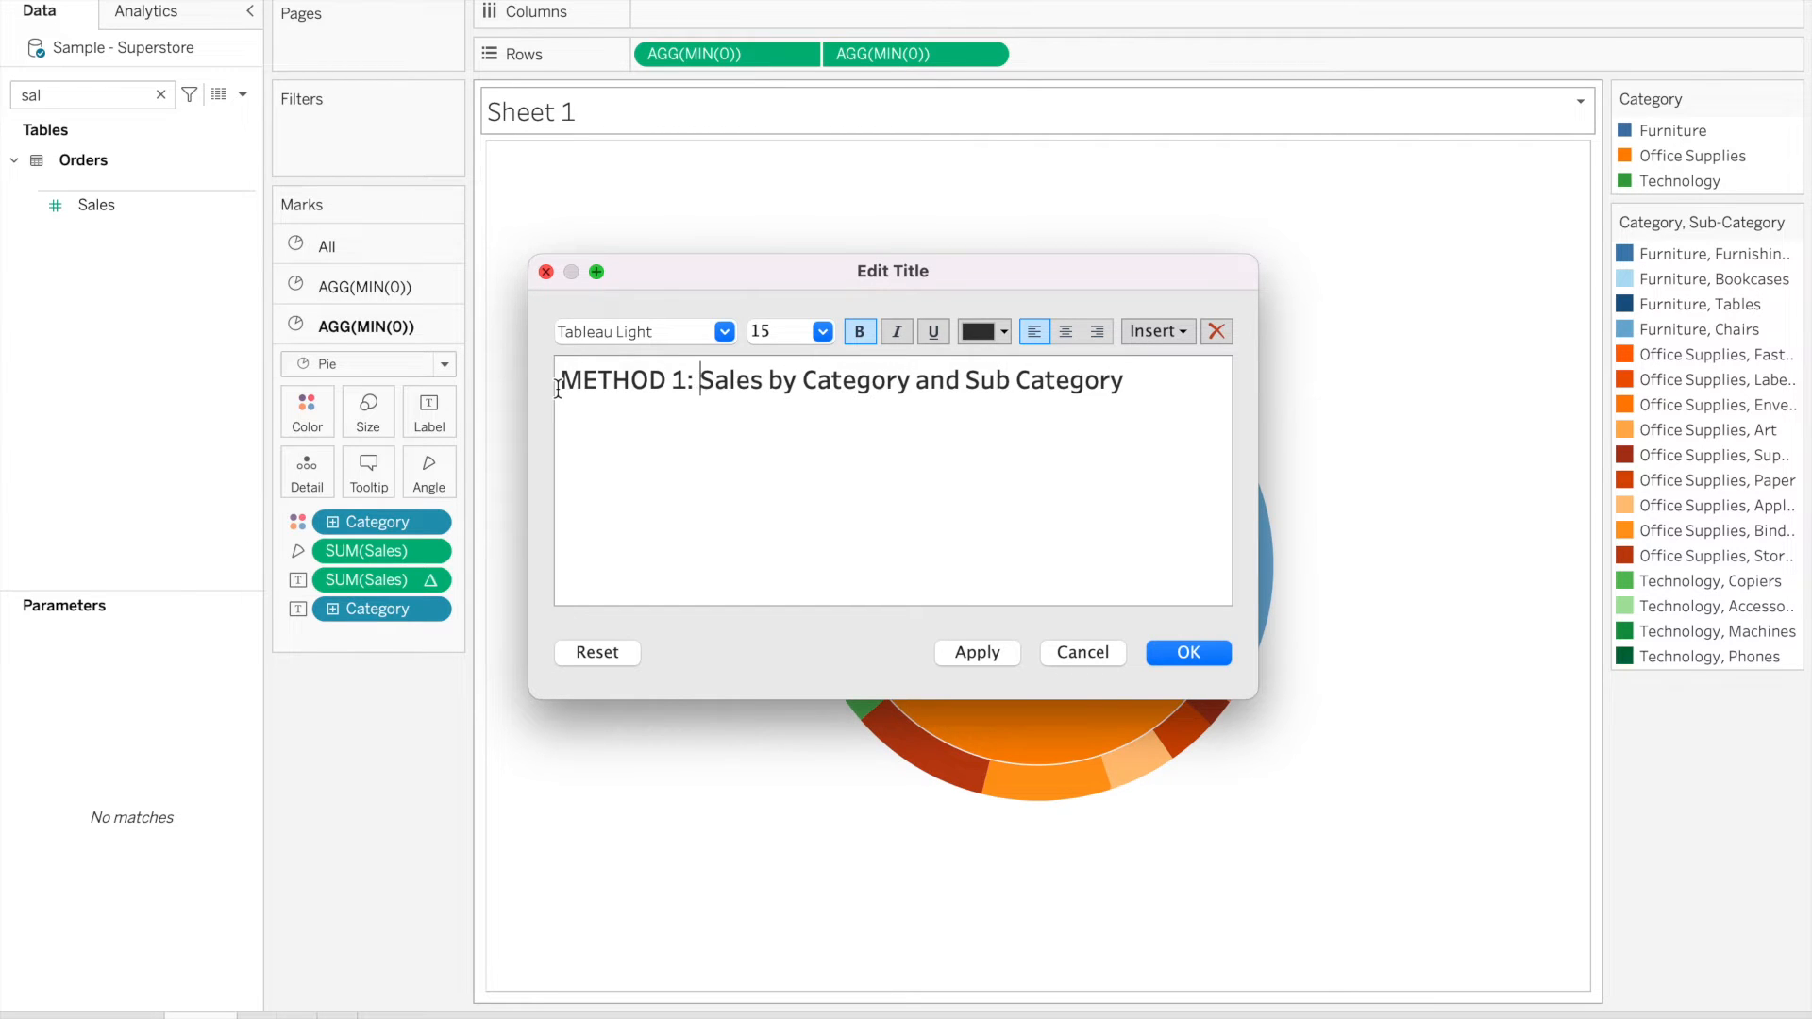
{"action": "left_click", "coordinate": [1180, 651]}
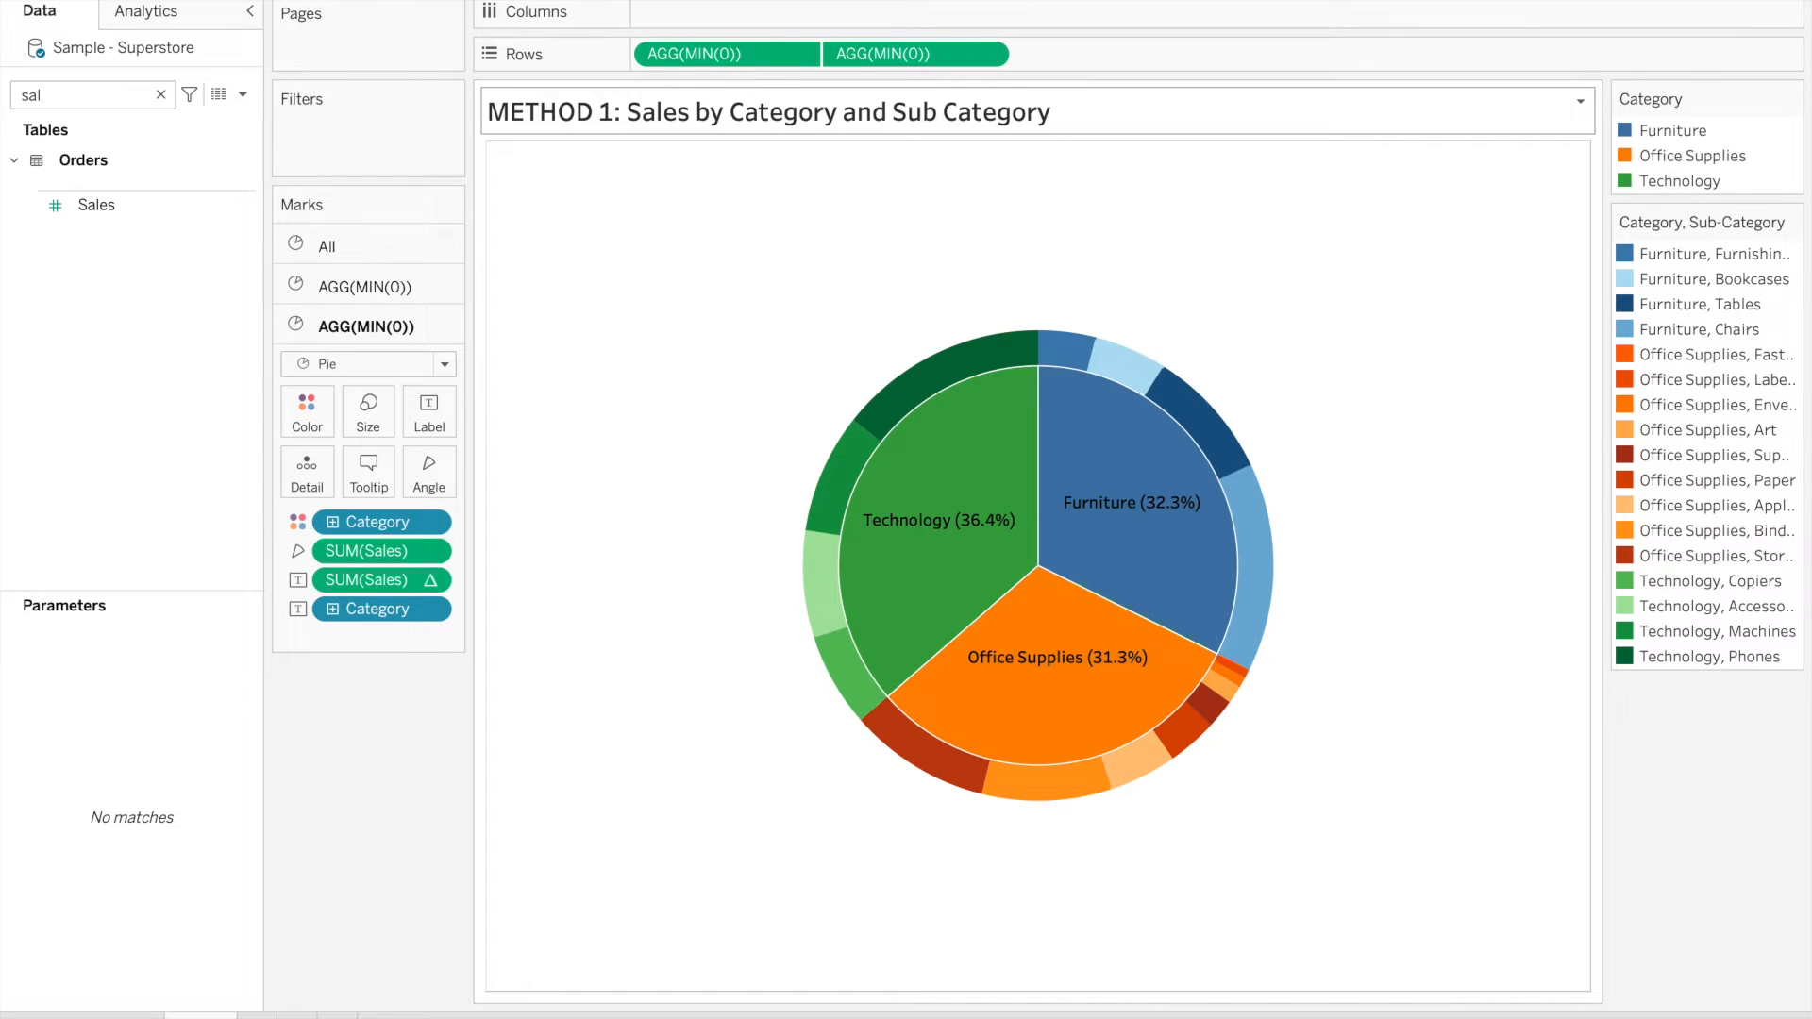
Rename the finished pie chart worksheet as METHOD 1
{"action": "right_click", "coordinate": [194, 1017]}
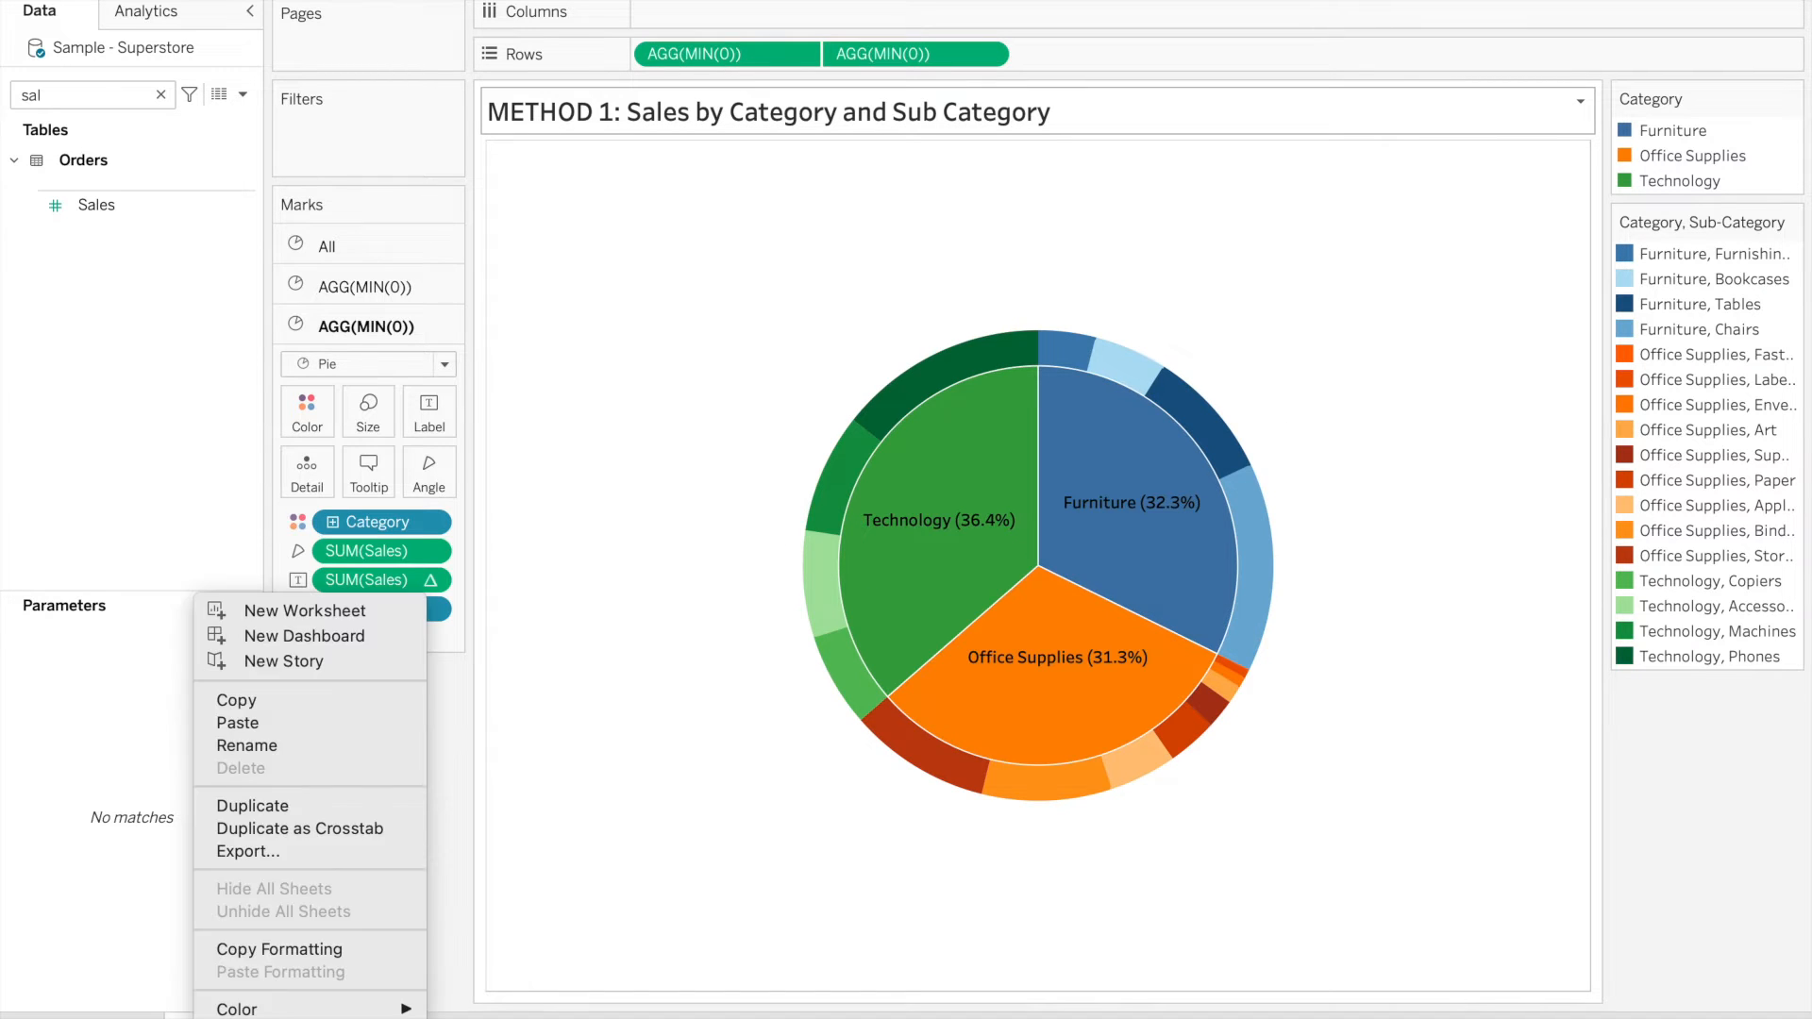
{"action": "left_click", "coordinate": [272, 746]}
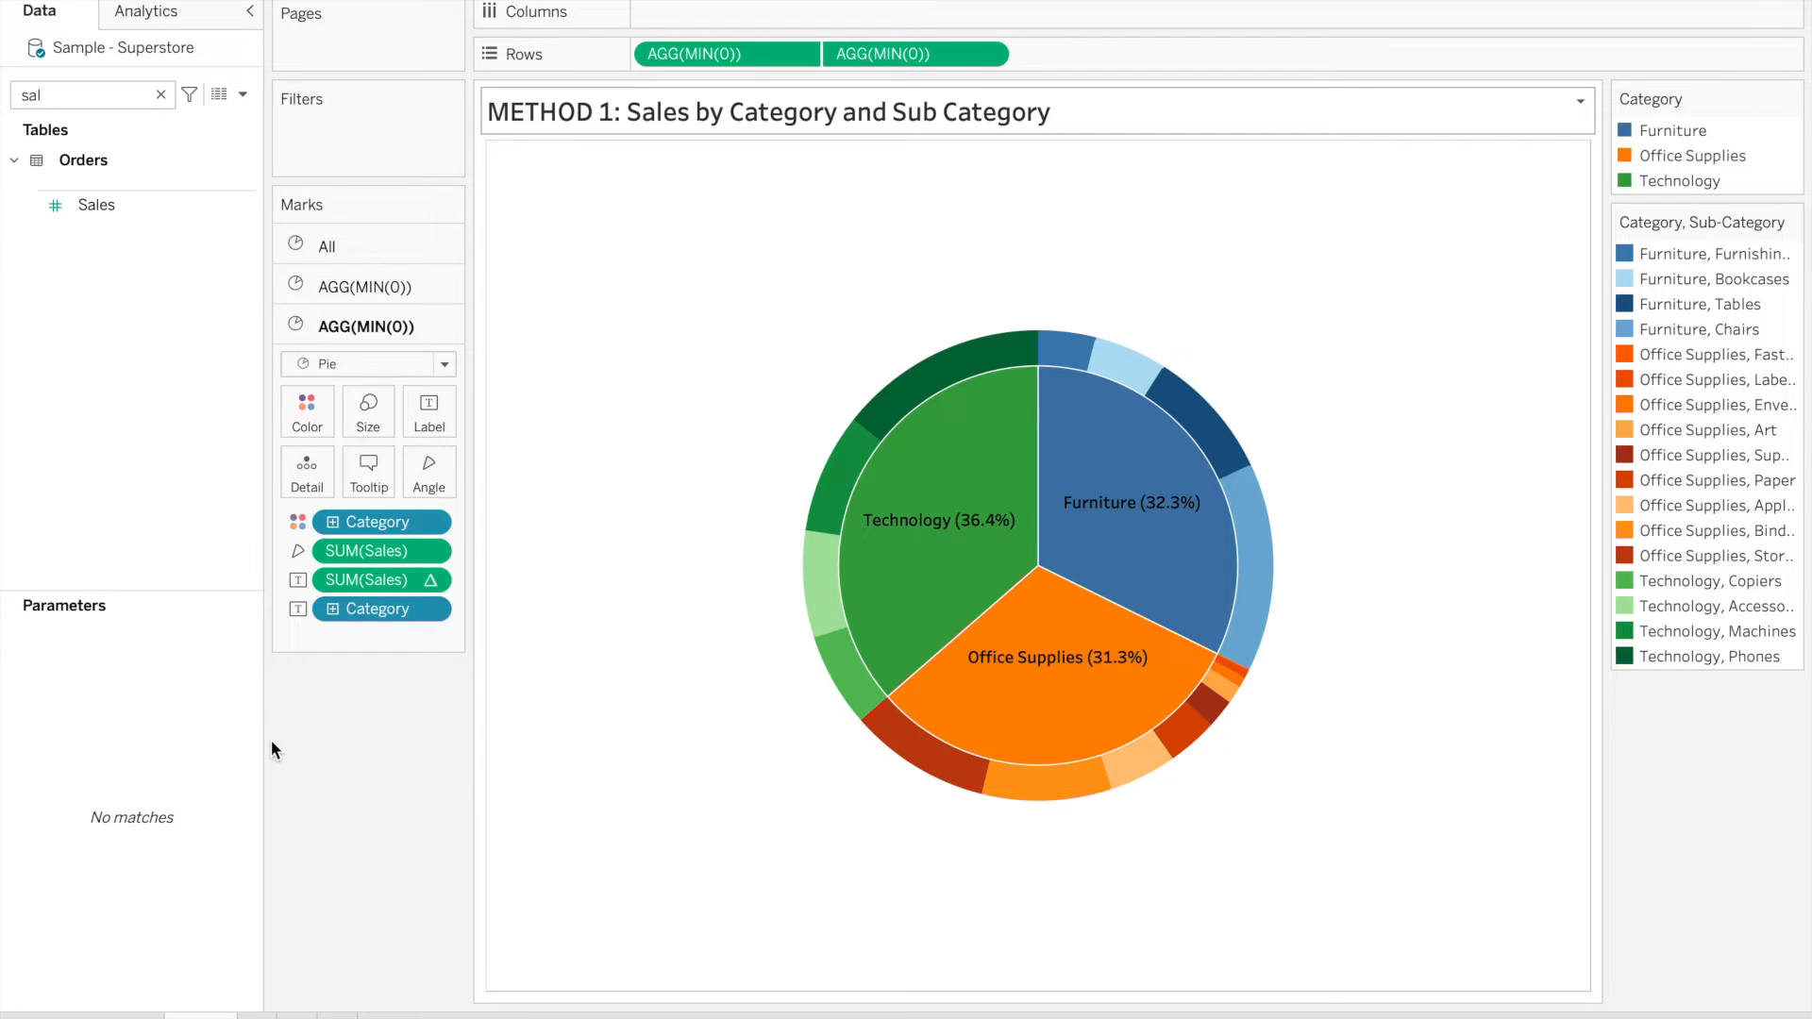
{"action": "type", "text": "METHOD 1"}
{"action": "left_click", "coordinate": [352, 883]}
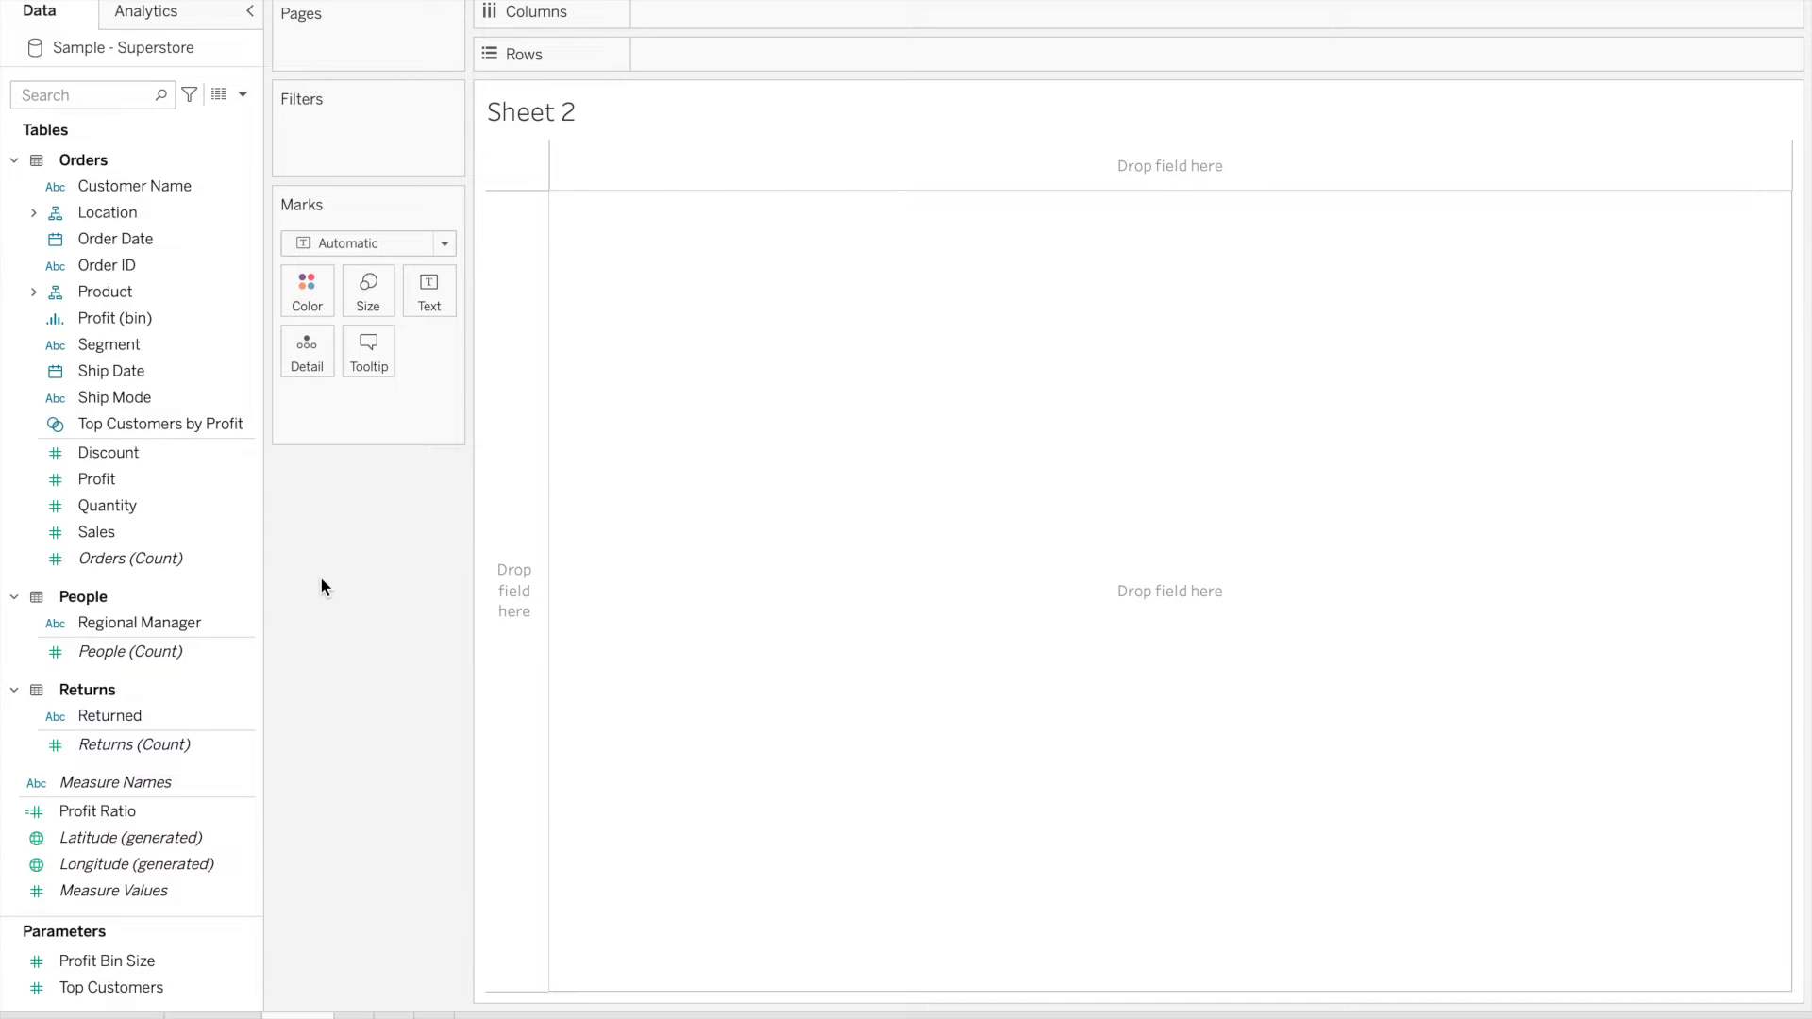
Create a calculated field with the formula MAKEPOINT(0,0)
{"action": "left_click", "coordinate": [243, 94]}
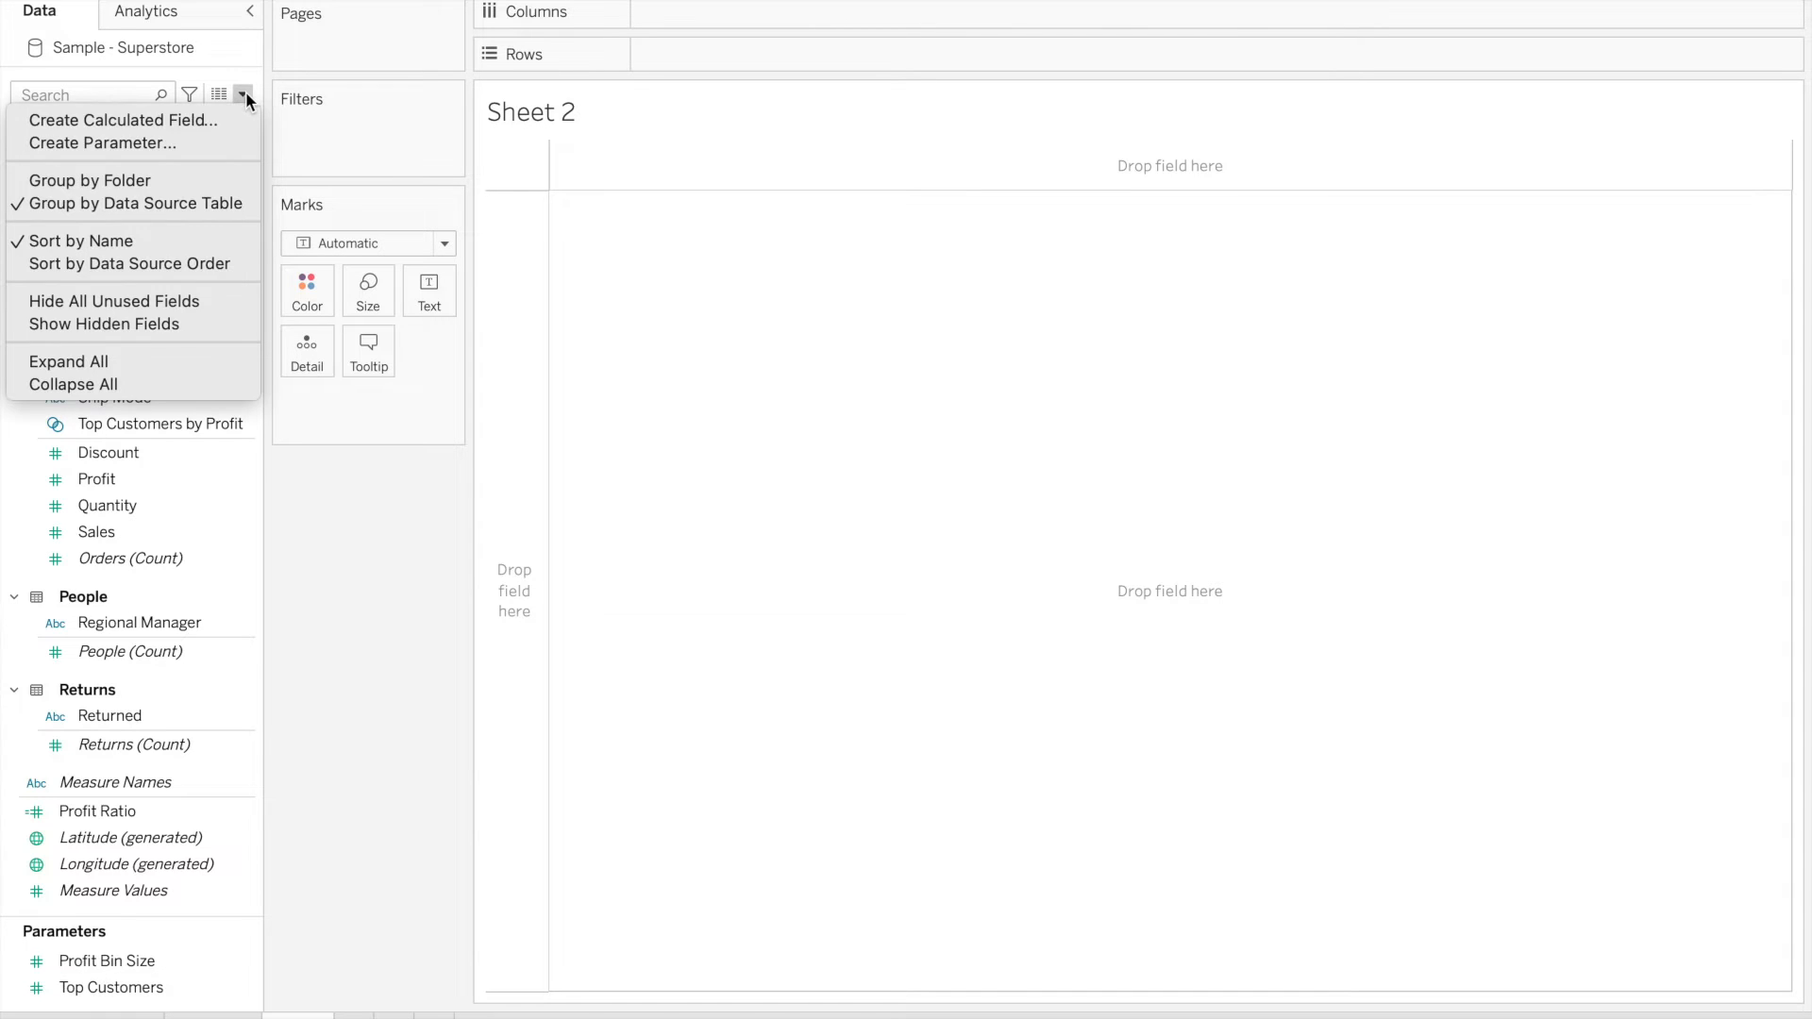
{"action": "left_click", "coordinate": [200, 126]}
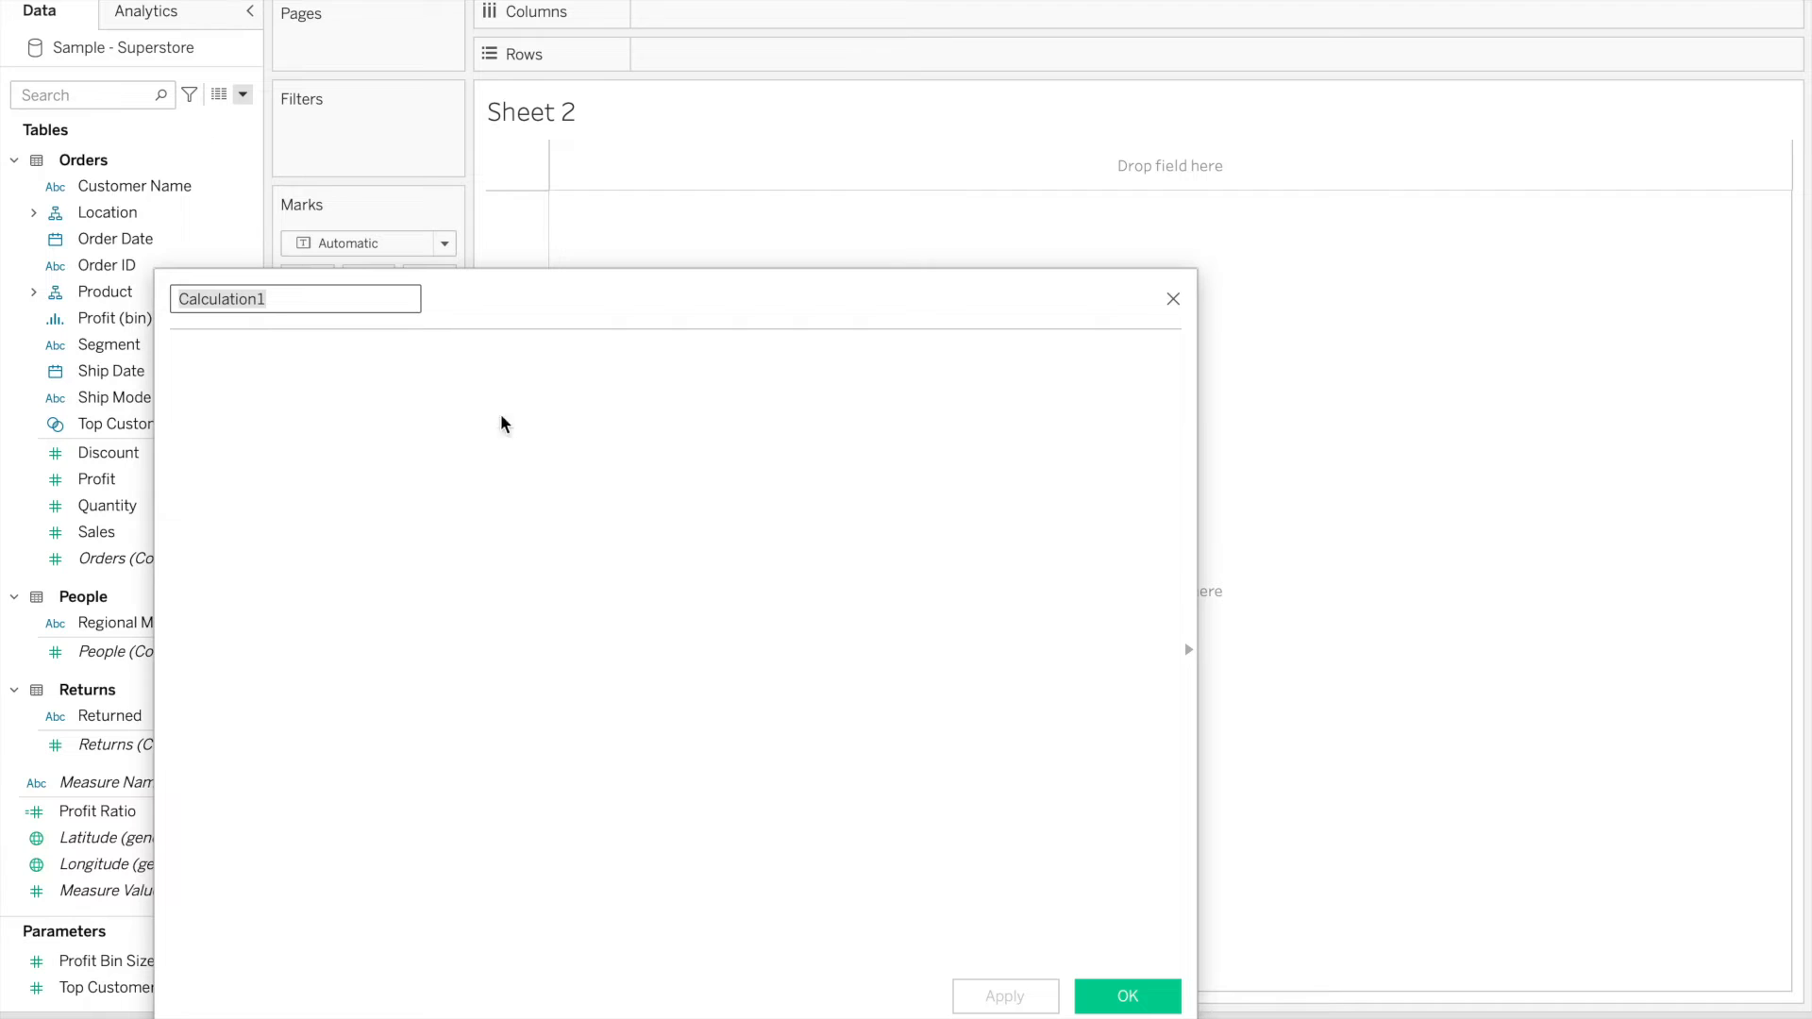
{"action": "left_click", "coordinate": [494, 456]}
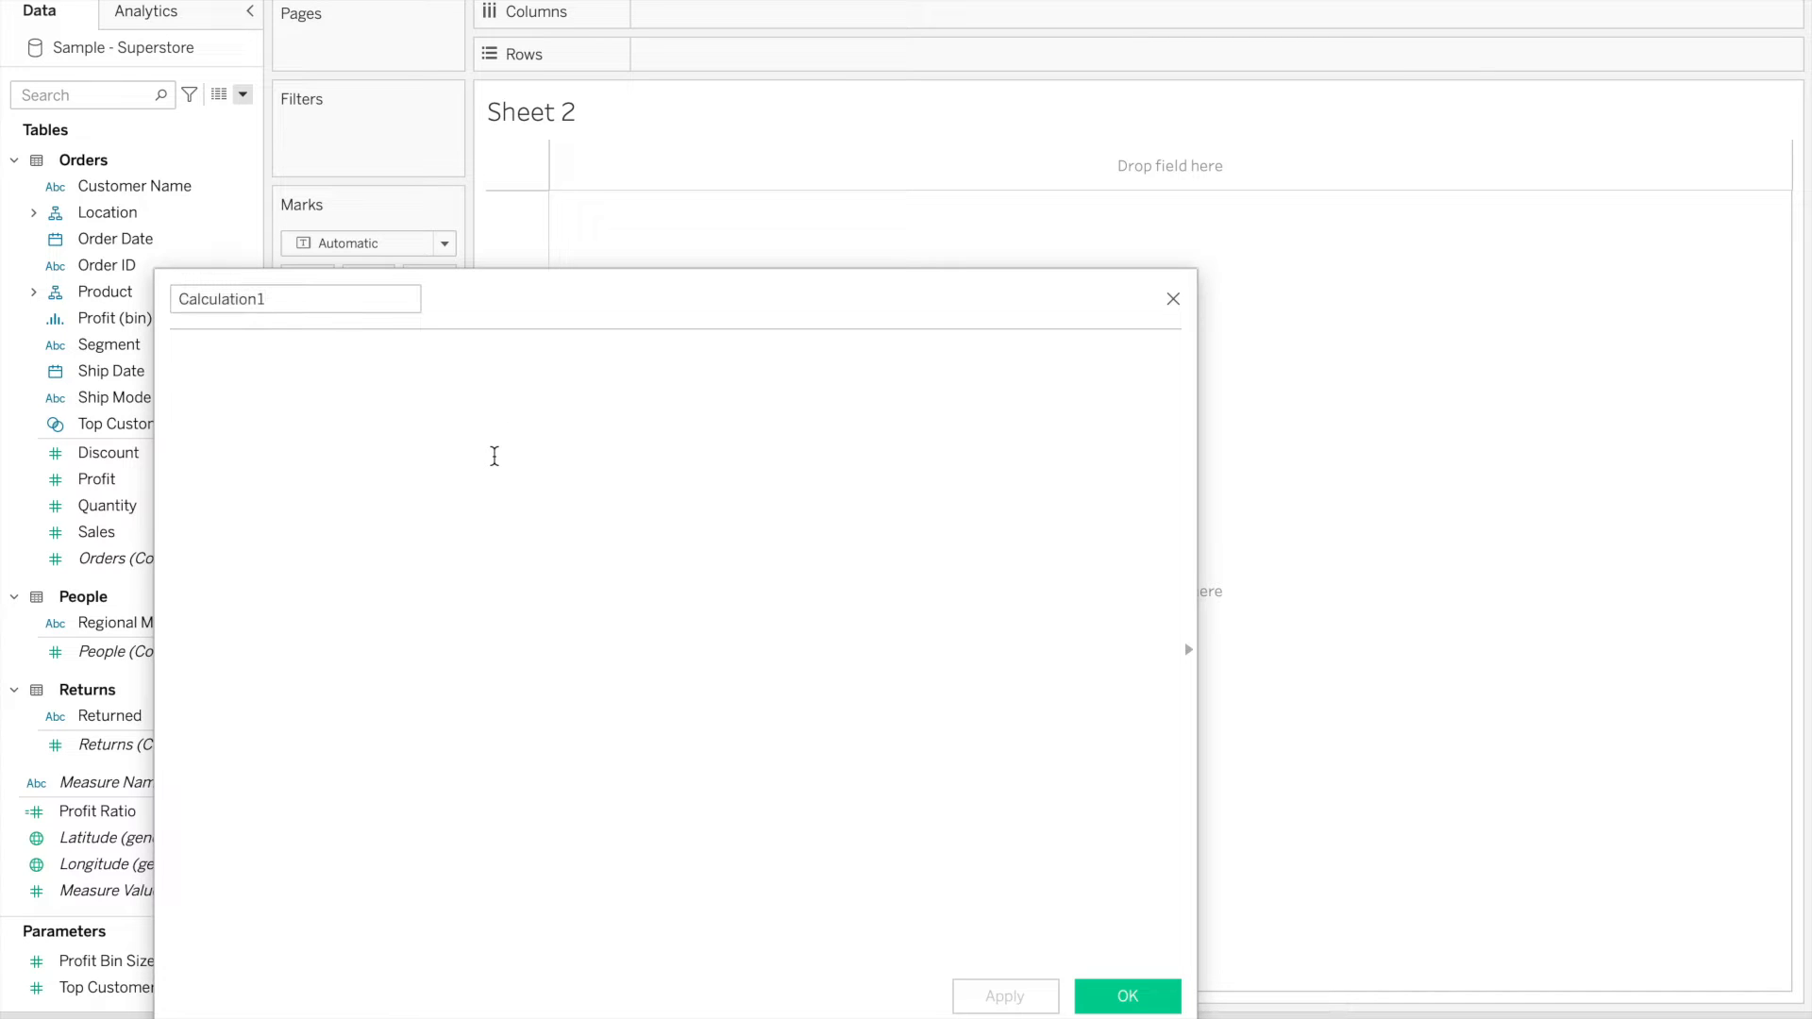
{"action": "type", "text": "MAK"}
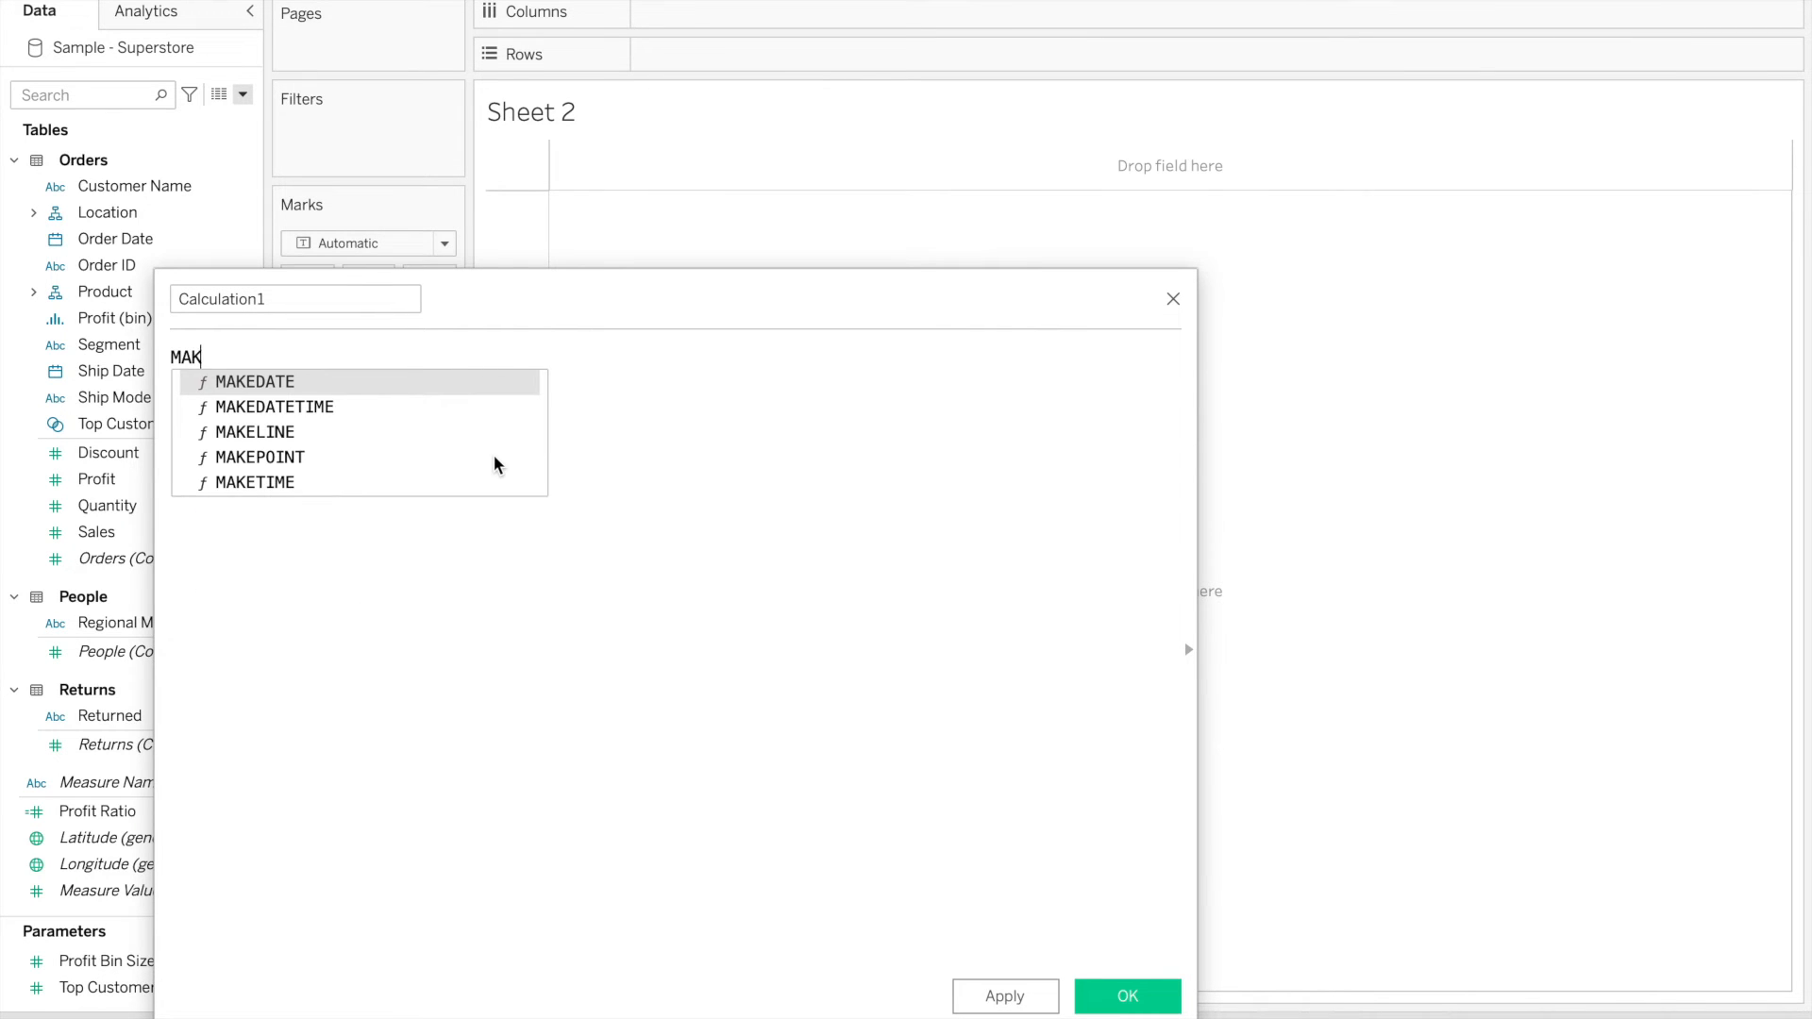
{"action": "left_click", "coordinate": [495, 460]}
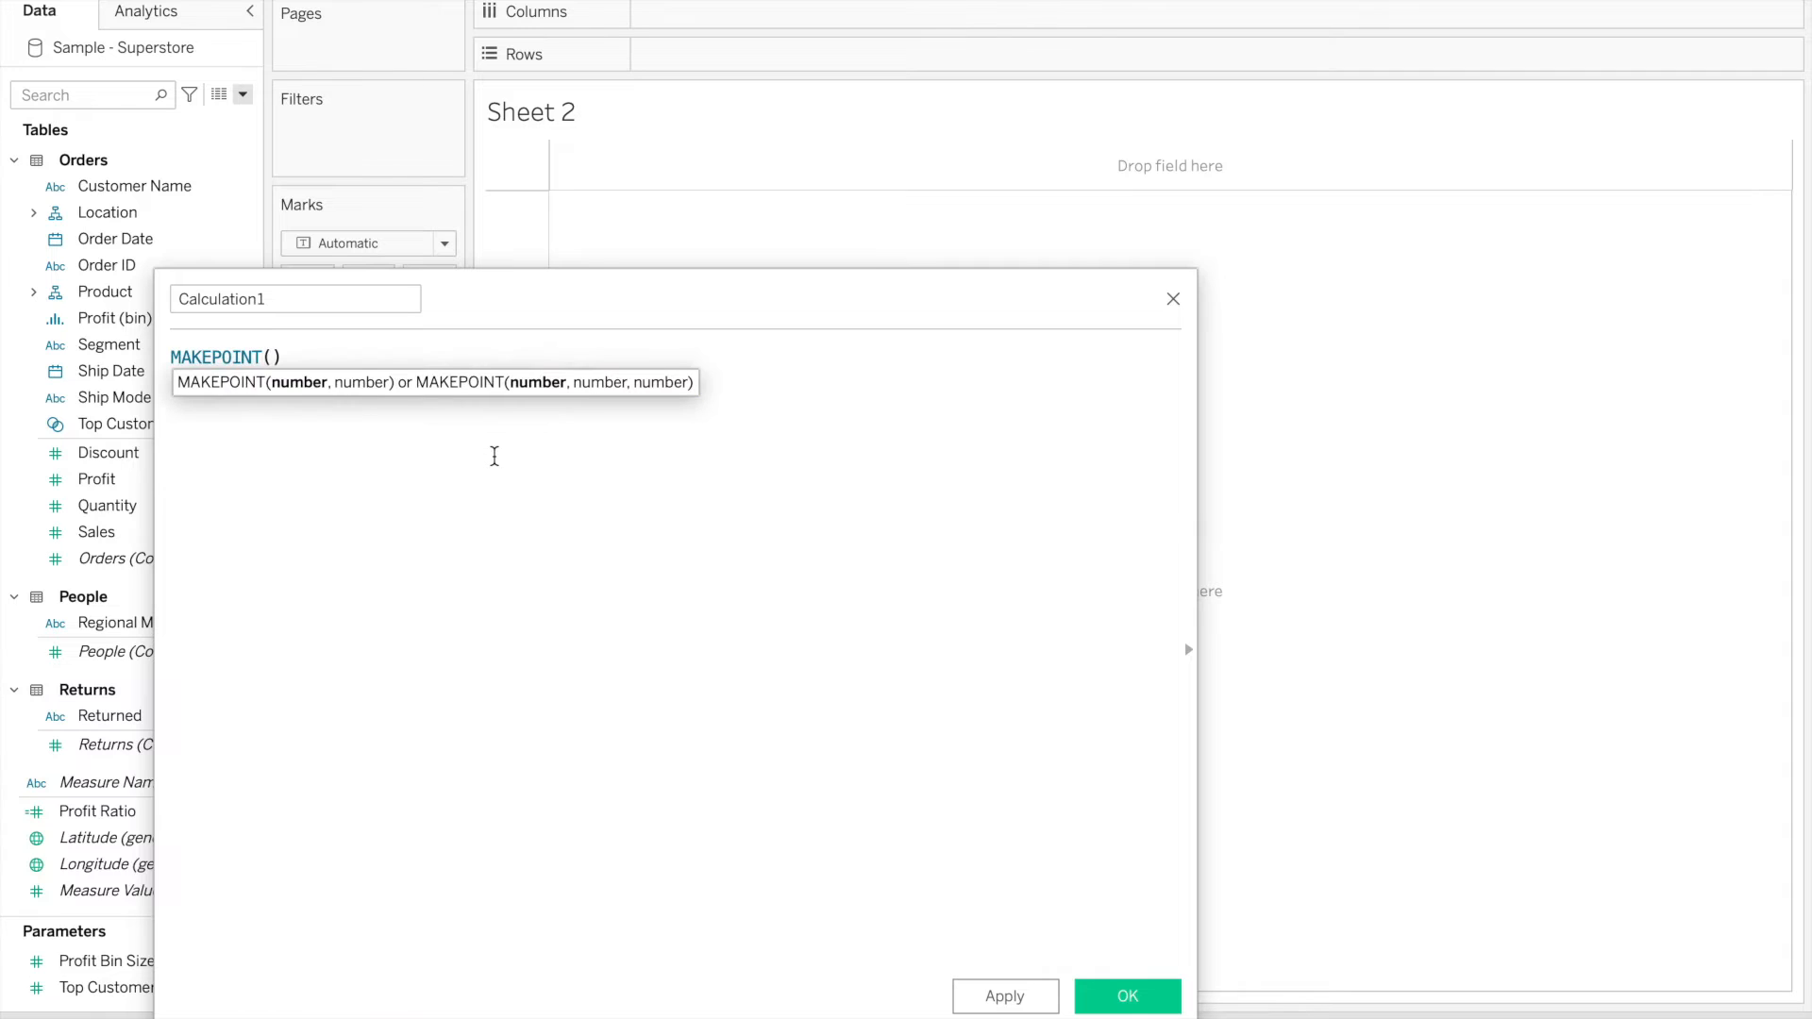
{"action": "type", "text": "0,"}
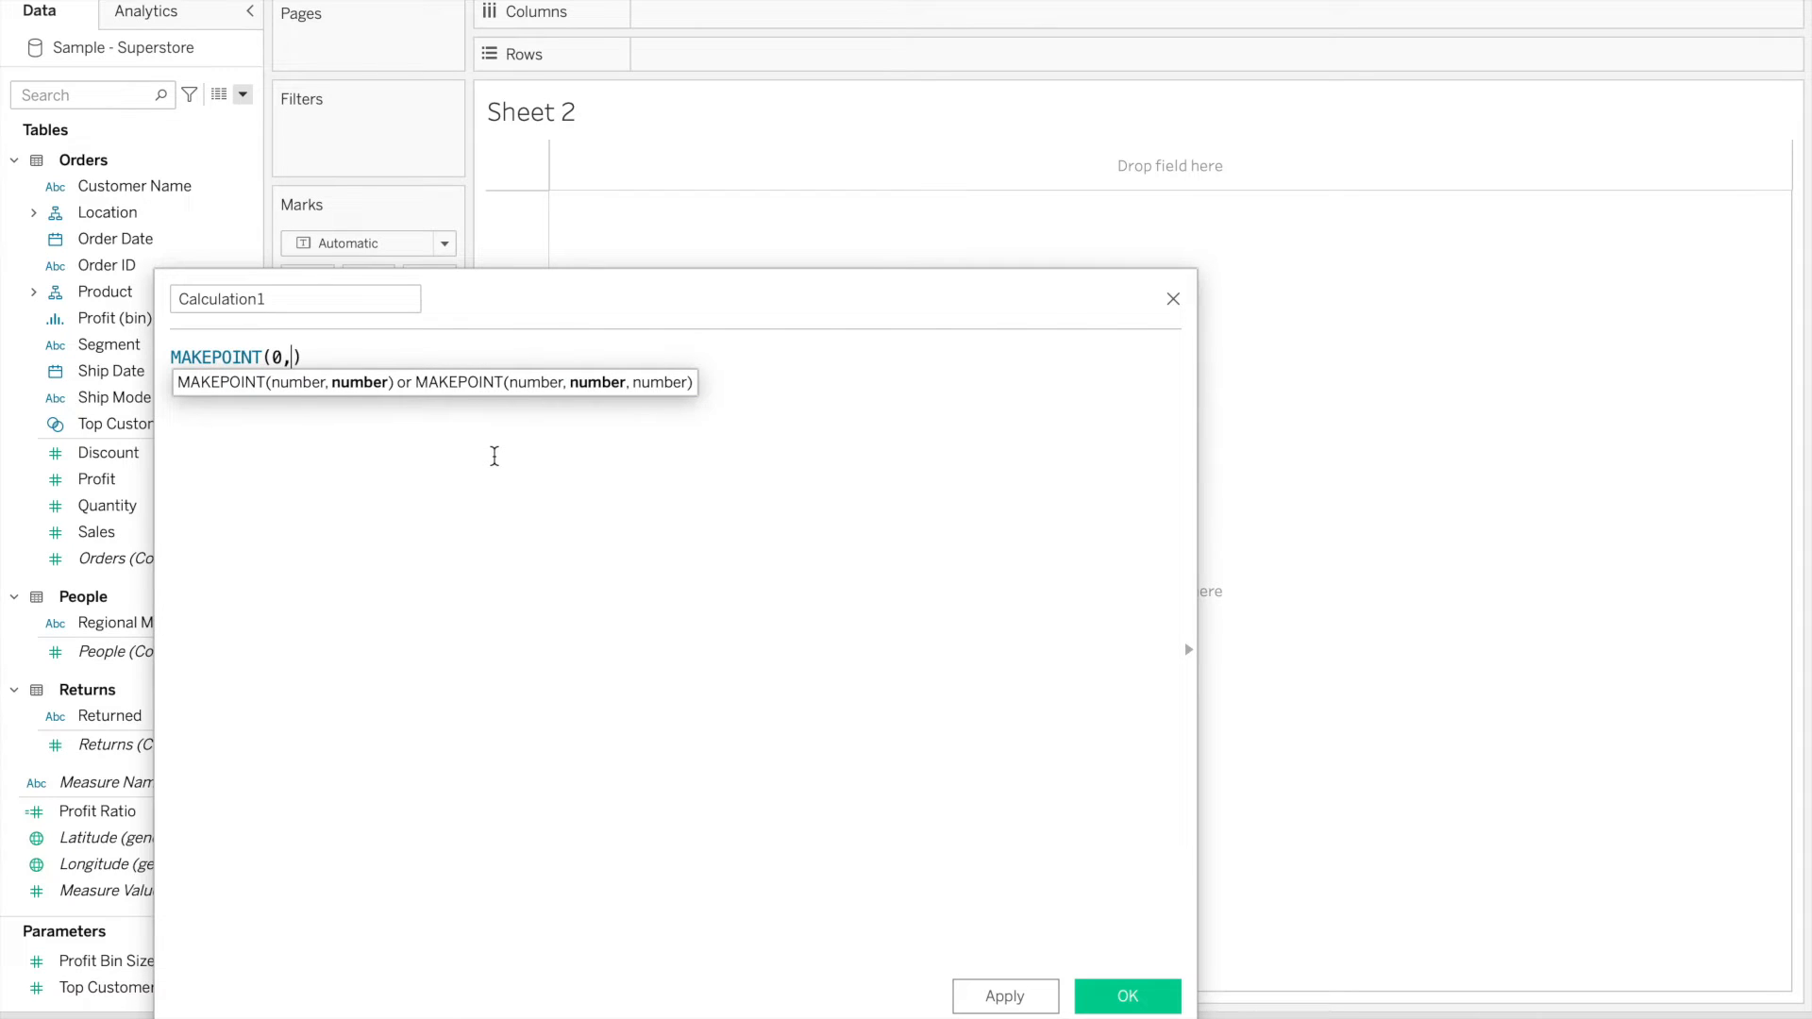
{"action": "type", "text": "0"}
{"action": "left_click", "coordinate": [412, 524]}
Name the calculated field POSITION and save it
{"action": "left_click", "coordinate": [315, 299]}
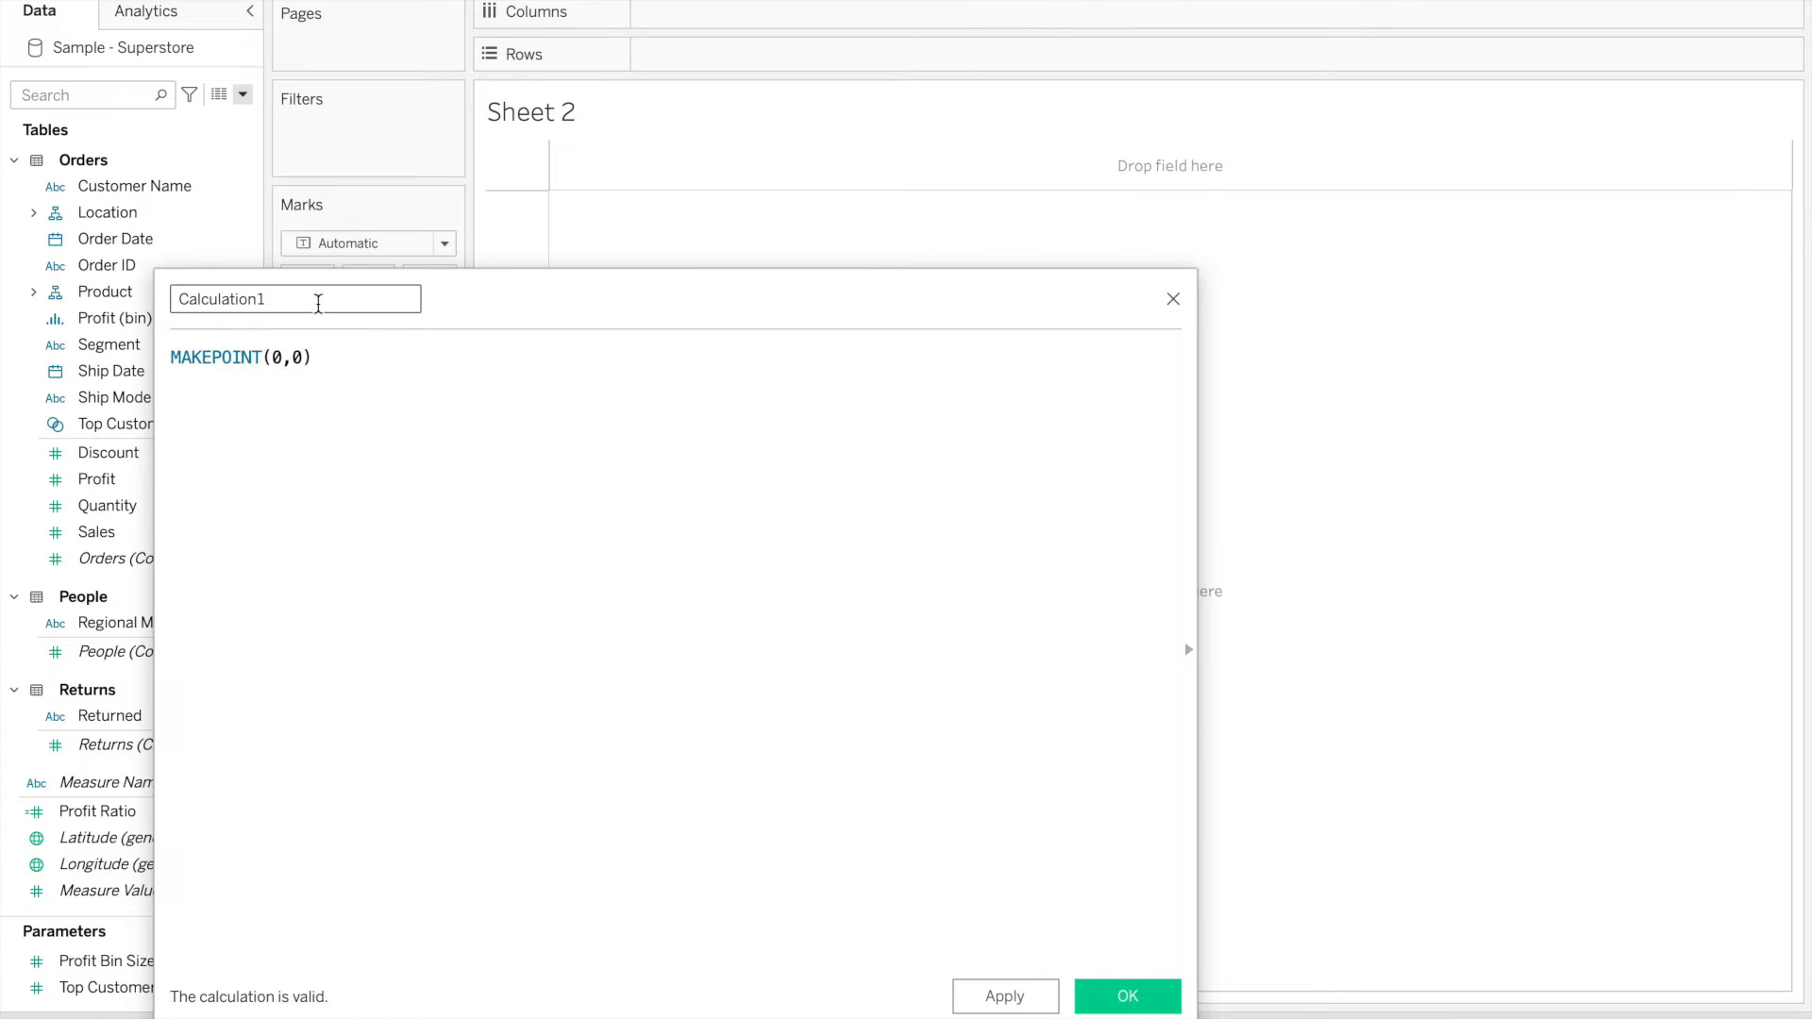
{"action": "left_click_drag", "start_coordinate": [316, 299], "coordinate": [169, 294]}
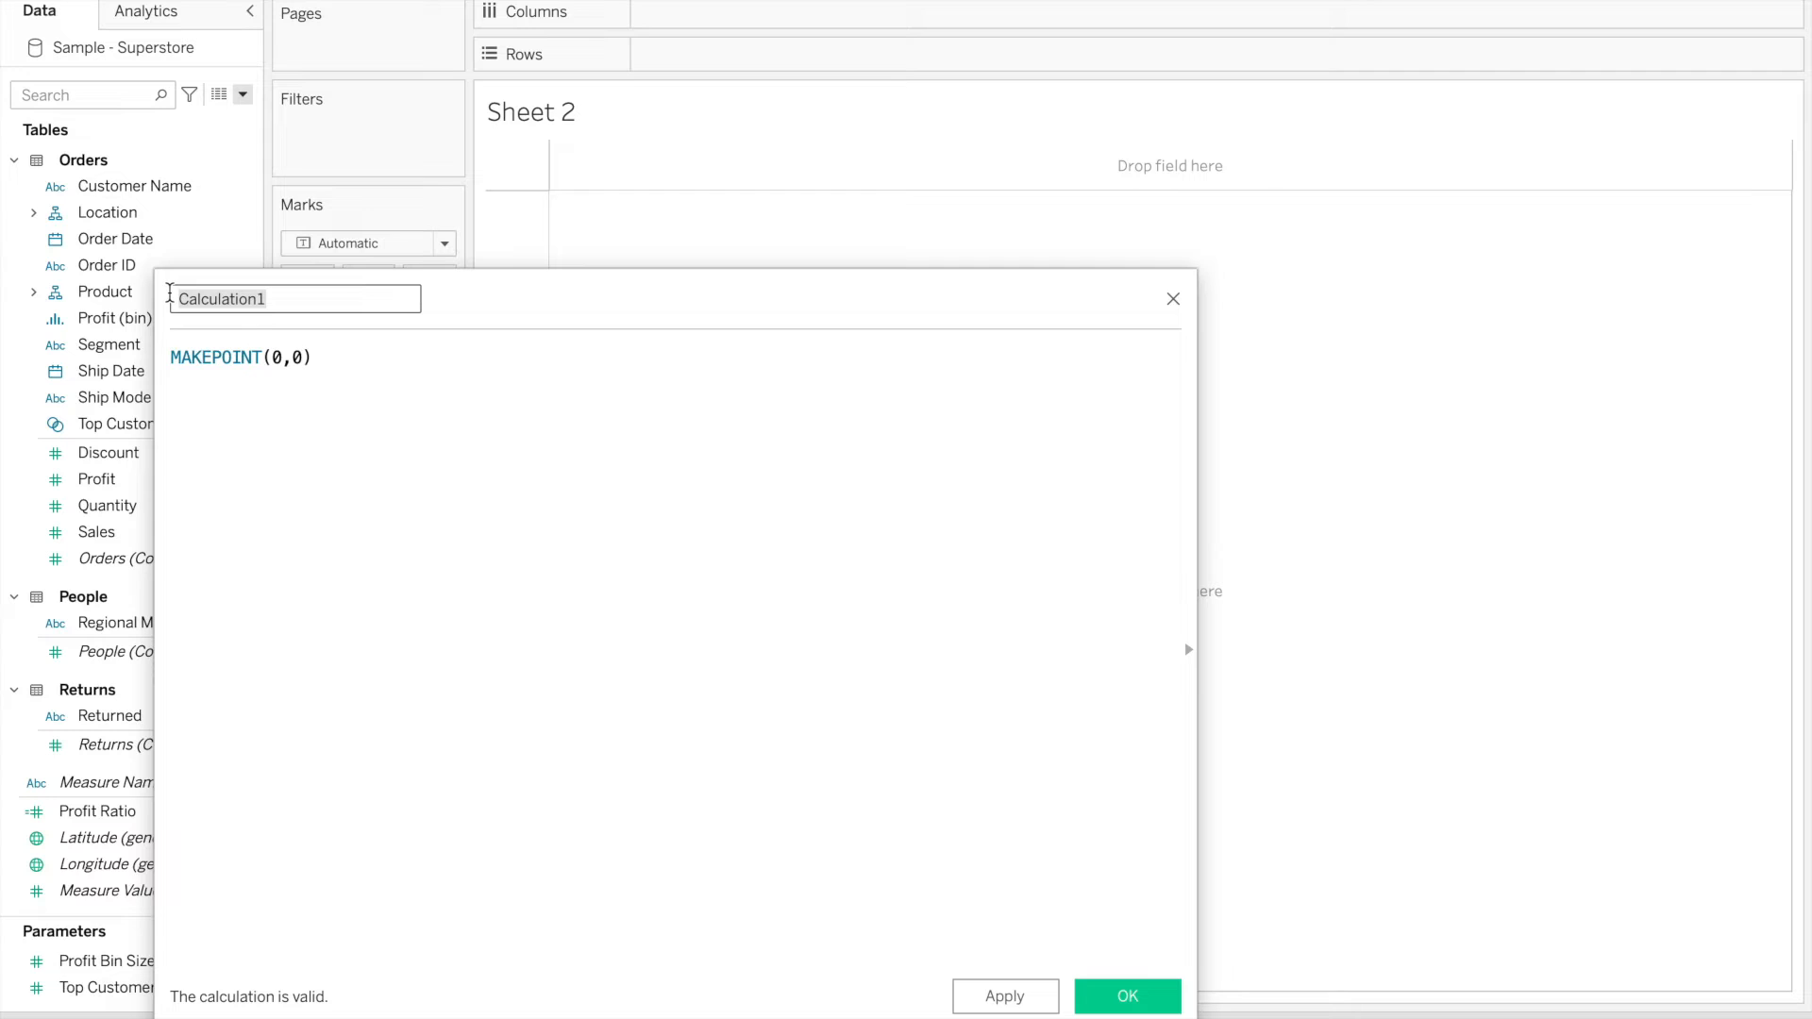
{"action": "type", "text": "POSI"}
{"action": "type", "text": "TION"}
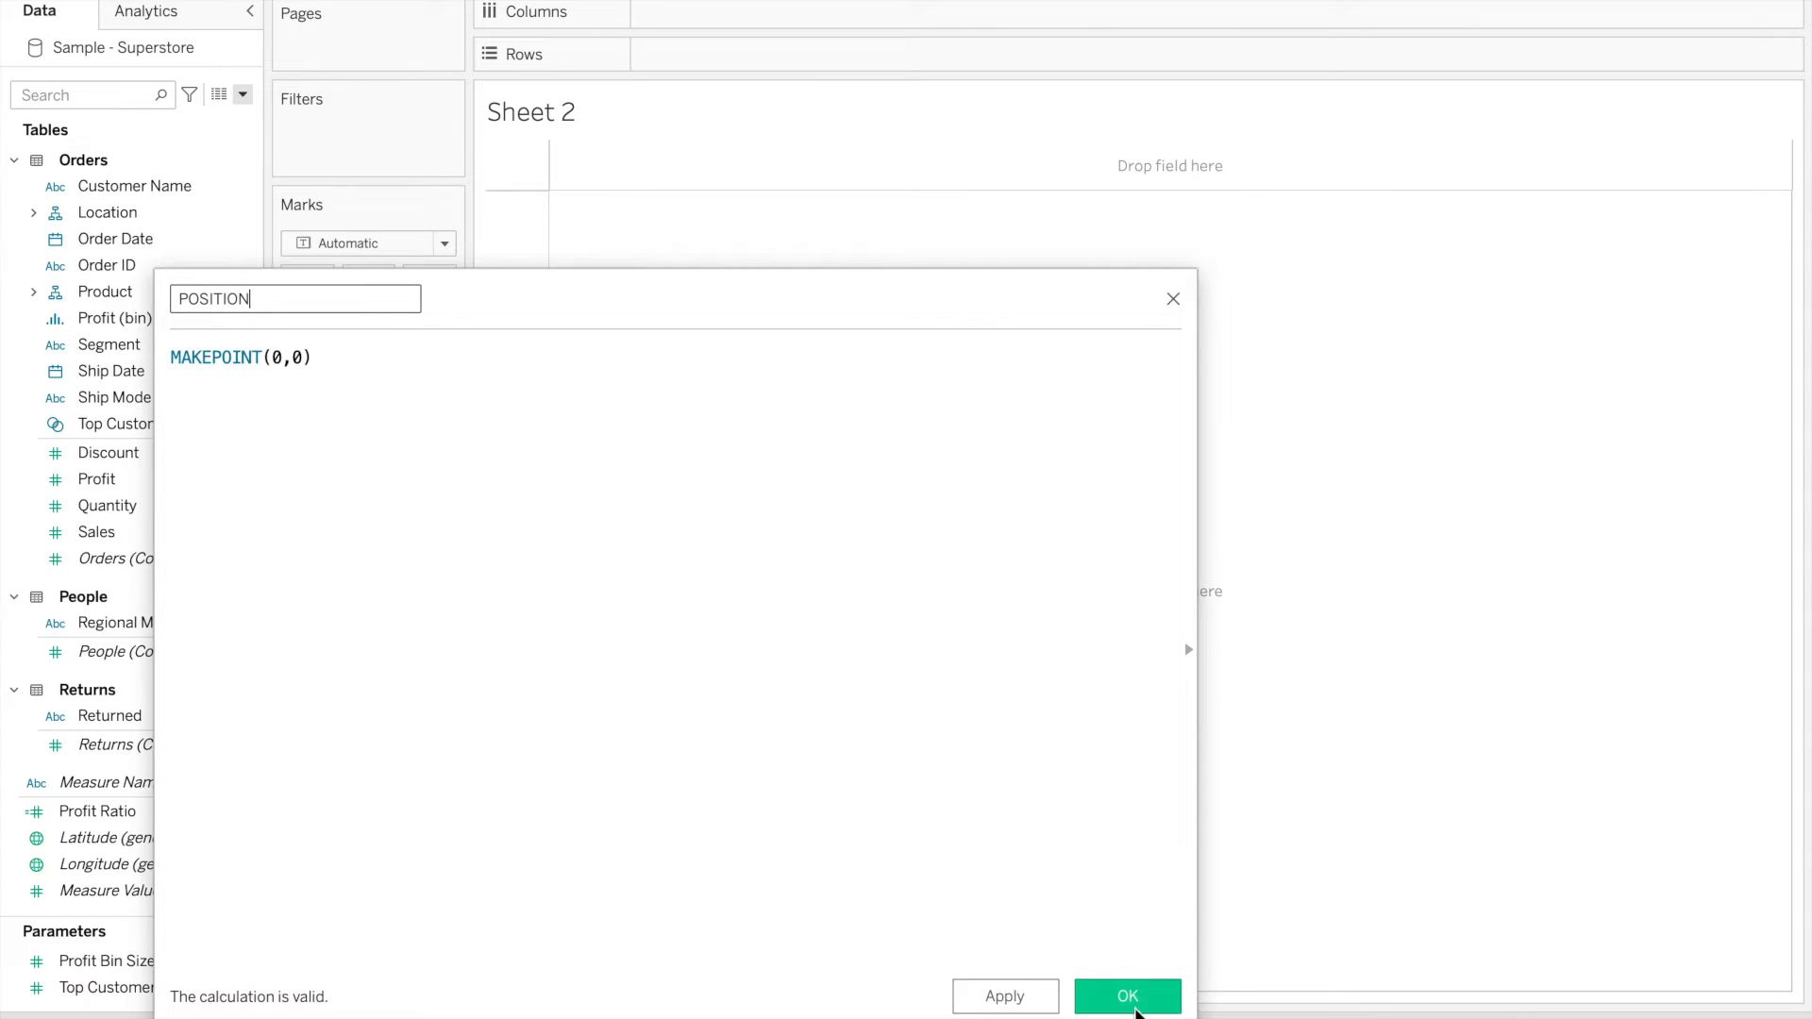
{"action": "left_click", "coordinate": [1119, 1012]}
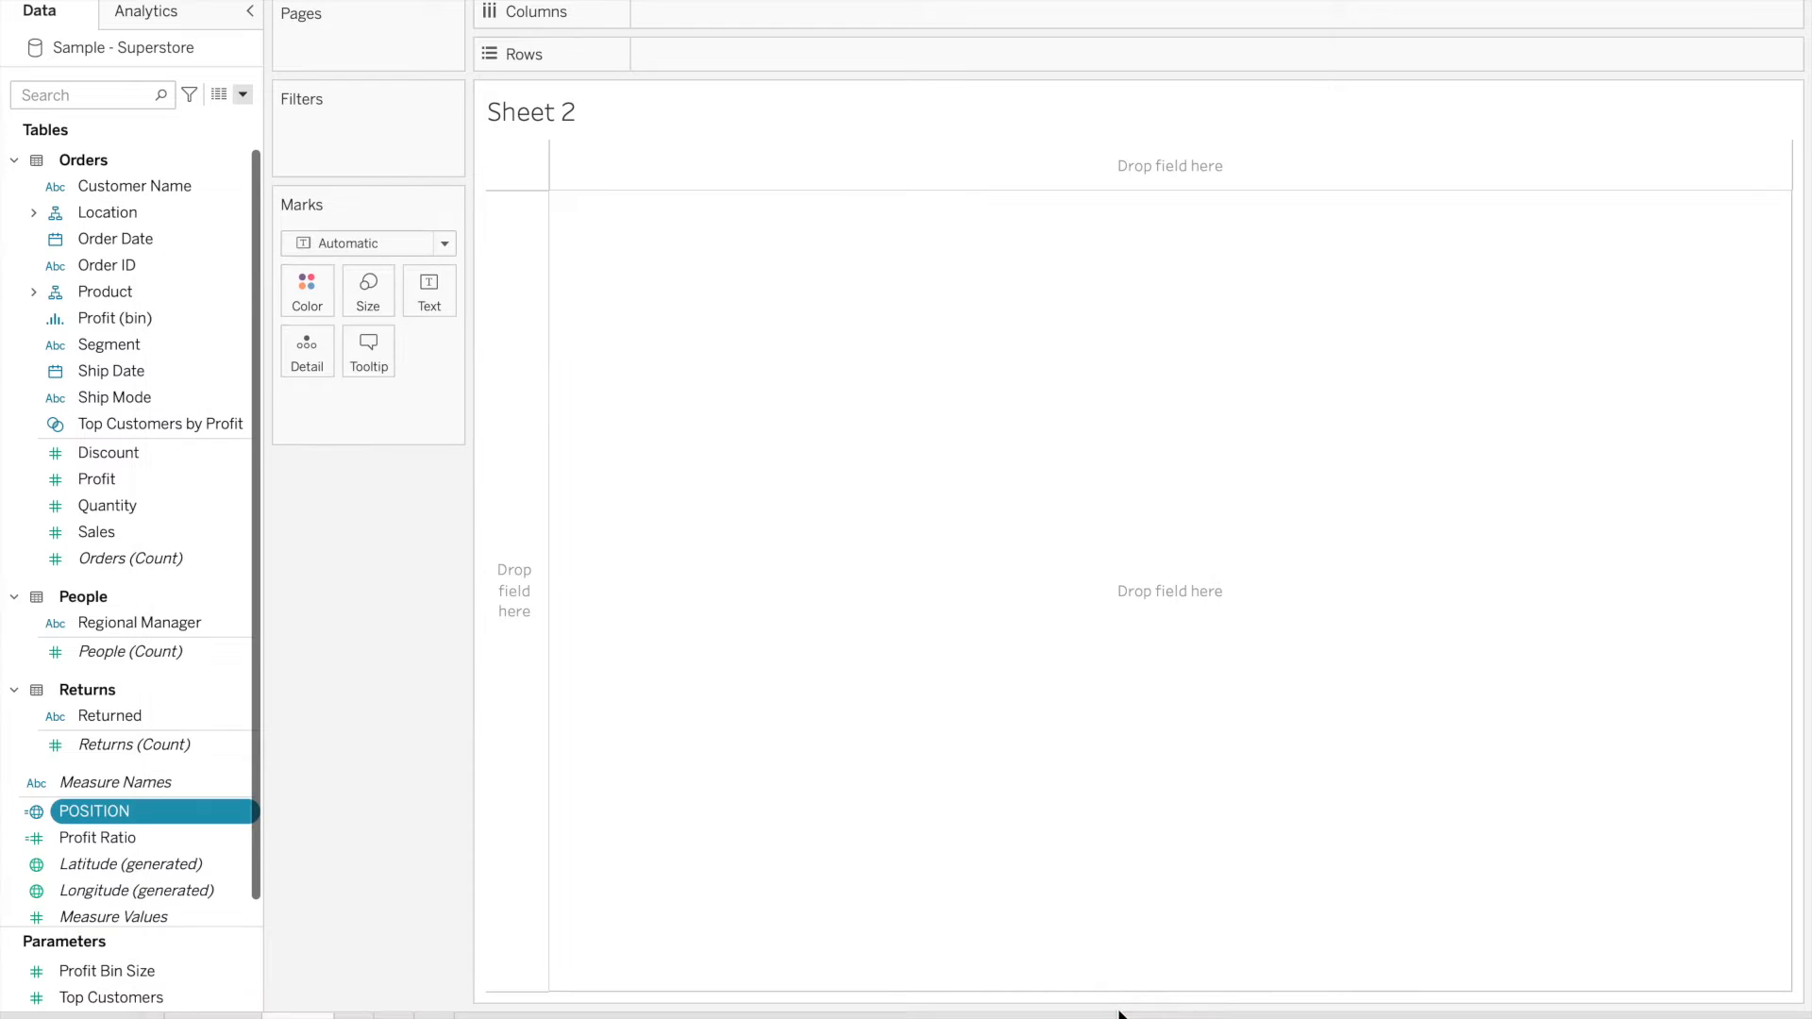
Plot the POSITION field as a map on Sheet 2 and set its mark type to Pie
{"action": "double_click", "coordinate": [96, 814]}
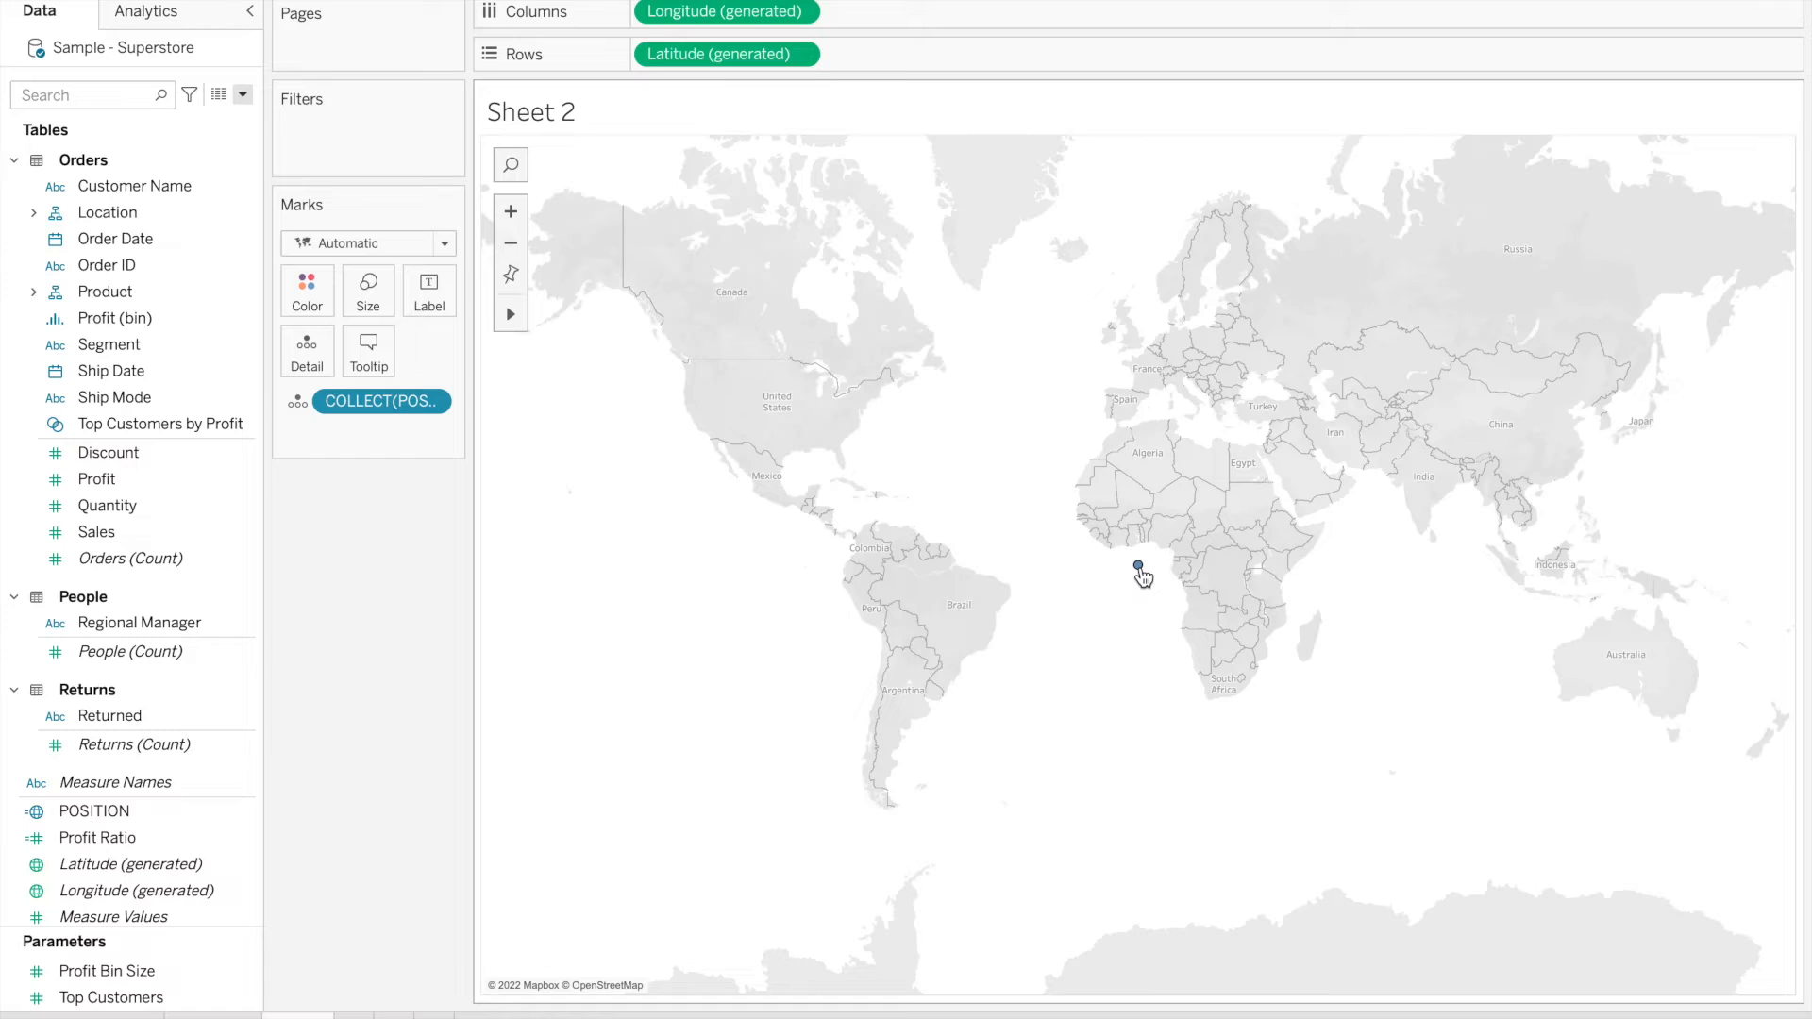
{"action": "left_click", "coordinate": [444, 245]}
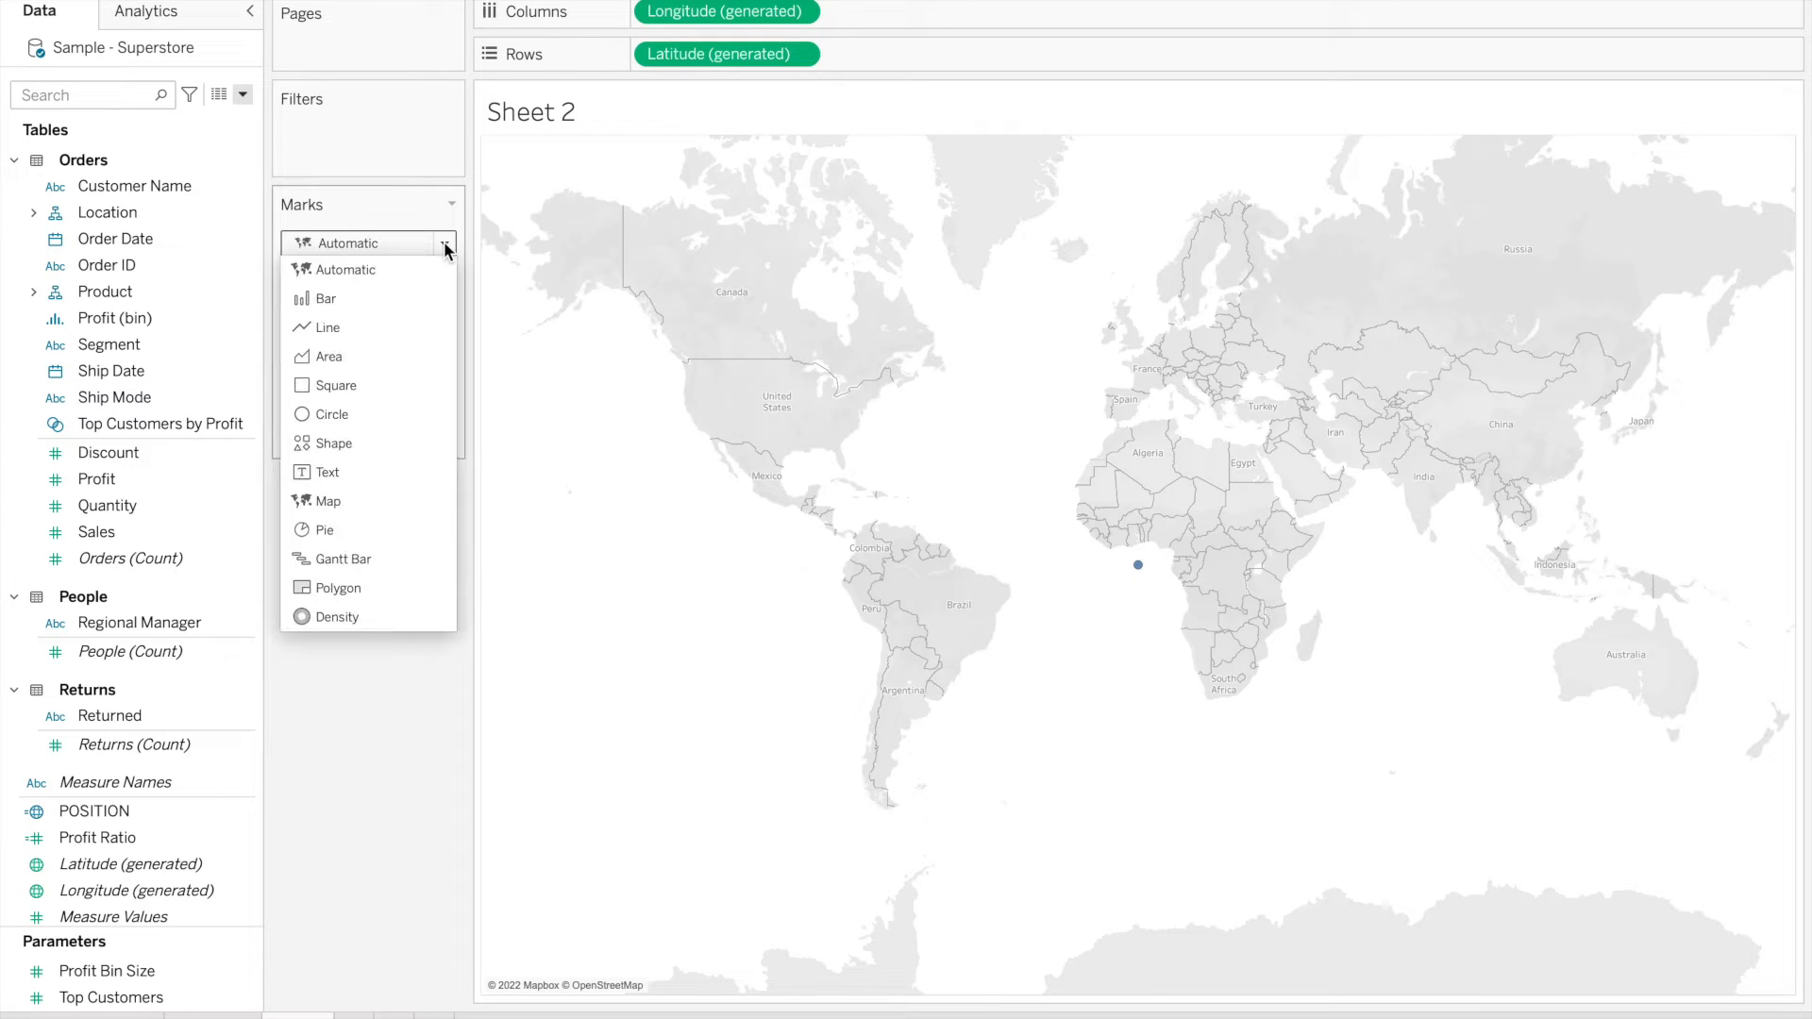
{"action": "left_click", "coordinate": [354, 530]}
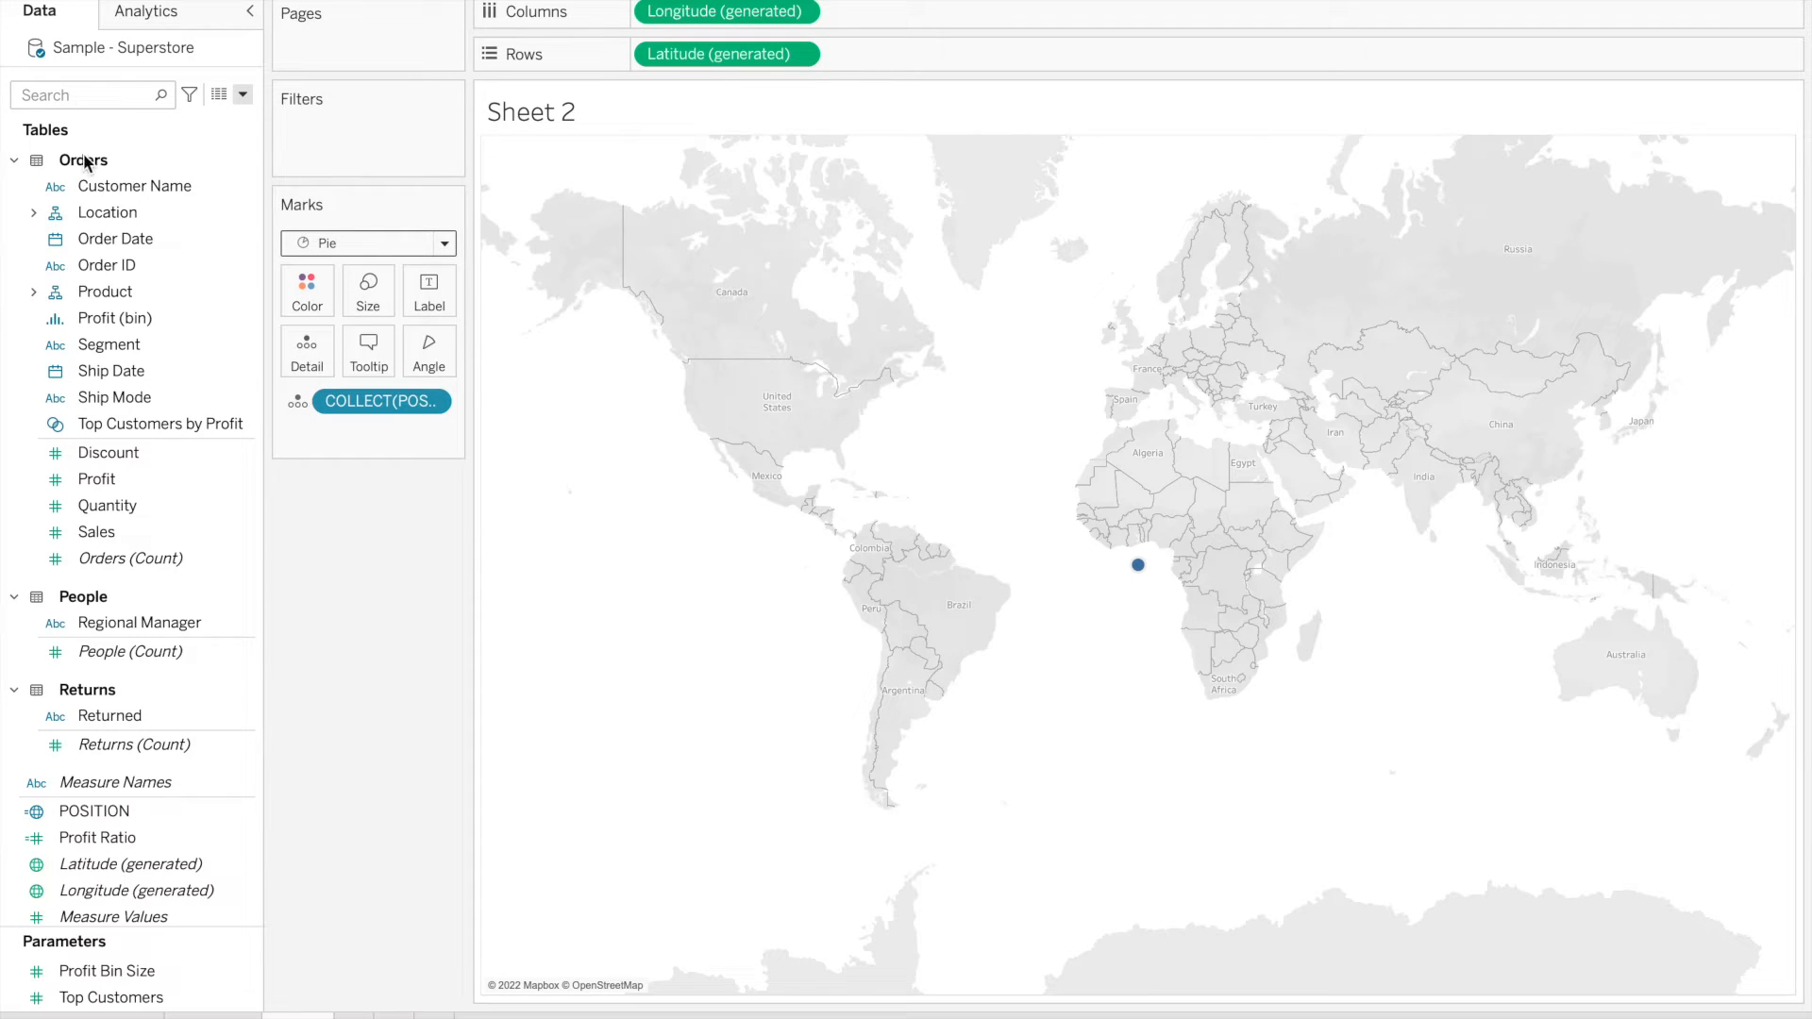
Color the map pie by Category and set its slice angle by Sales
{"action": "left_click", "coordinate": [98, 95]}
{"action": "type", "text": "cat"}
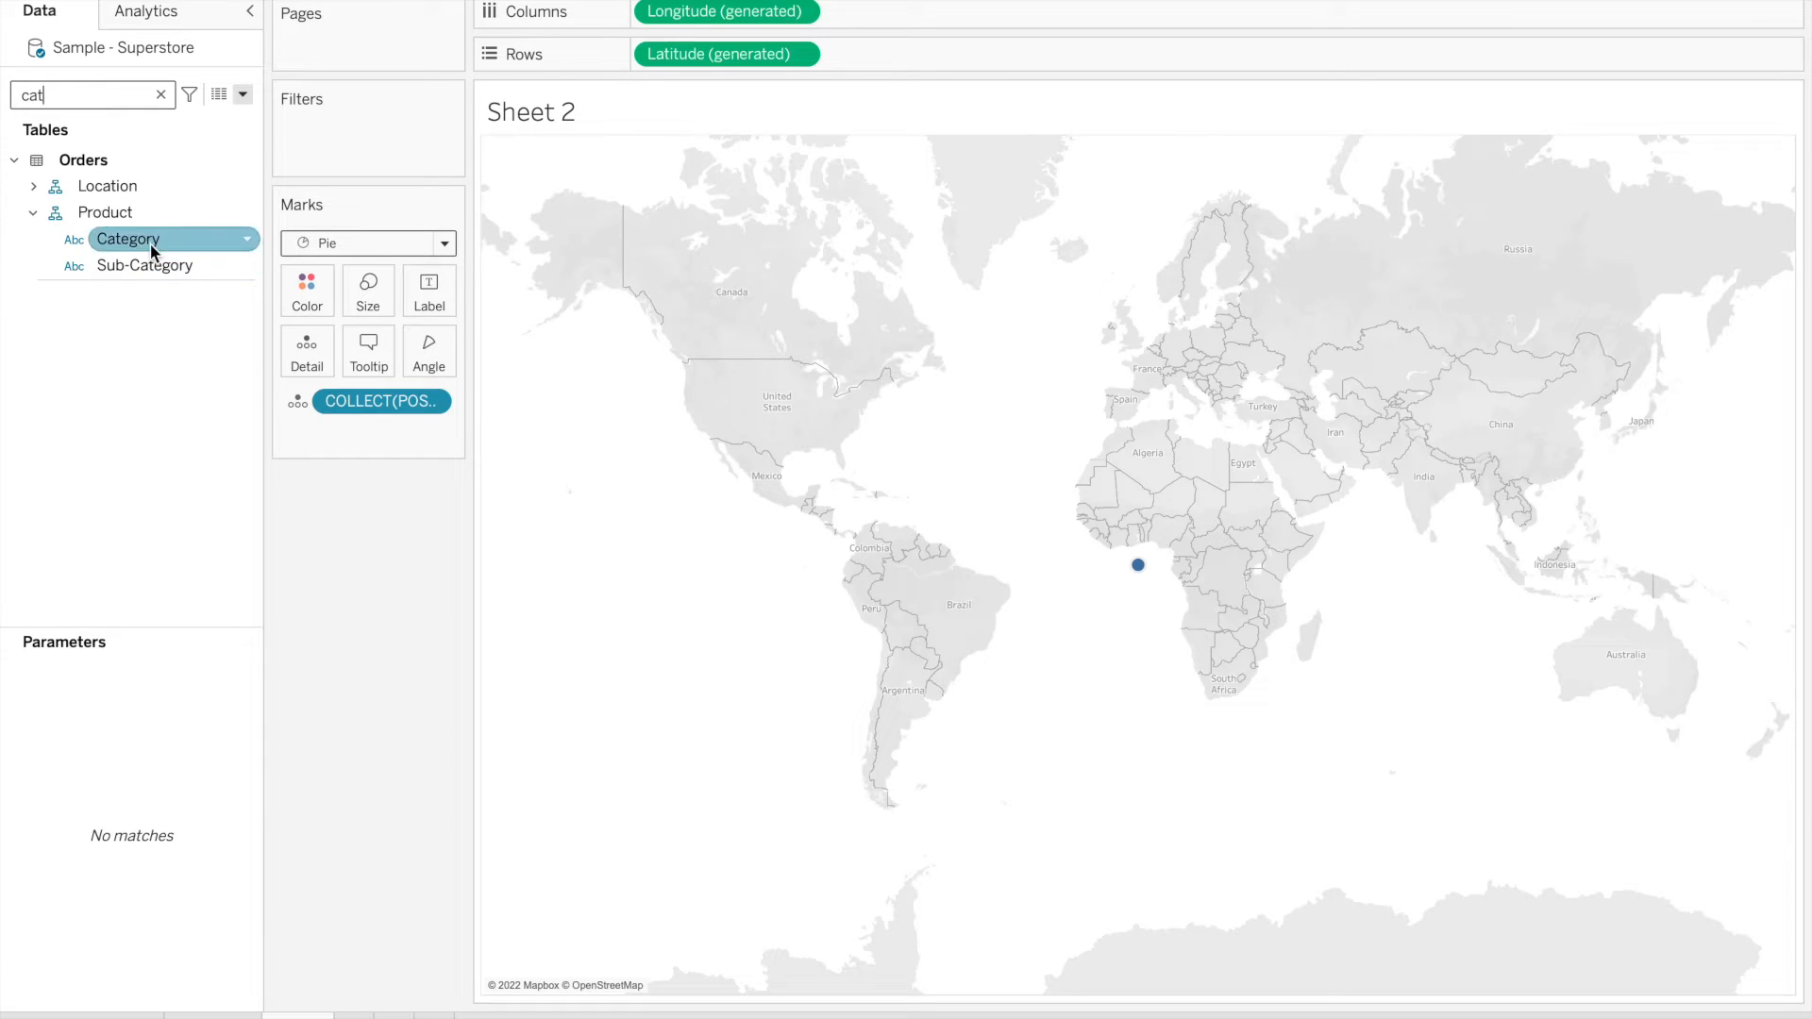
{"action": "left_click_drag", "start_coordinate": [151, 251], "coordinate": [319, 292]}
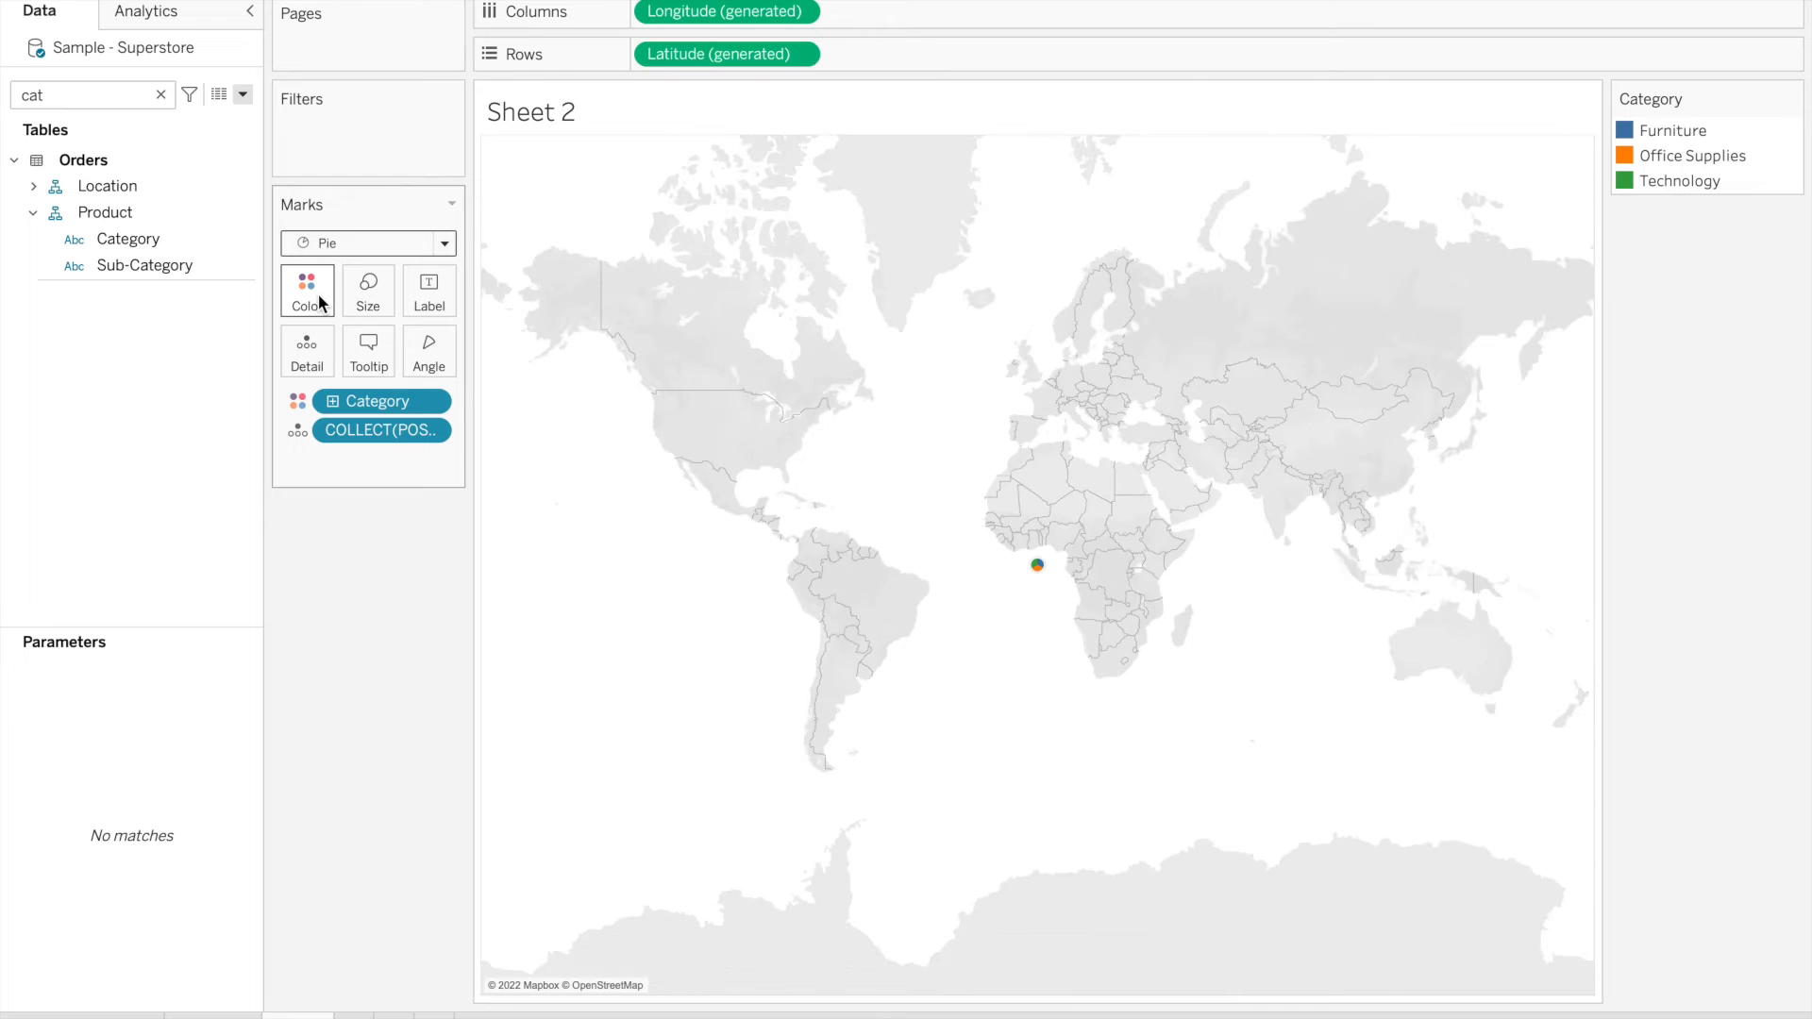
{"action": "double_click", "coordinate": [74, 98]}
{"action": "type", "text": "sal"}
{"action": "left_click_drag", "start_coordinate": [109, 201], "coordinate": [430, 349]}
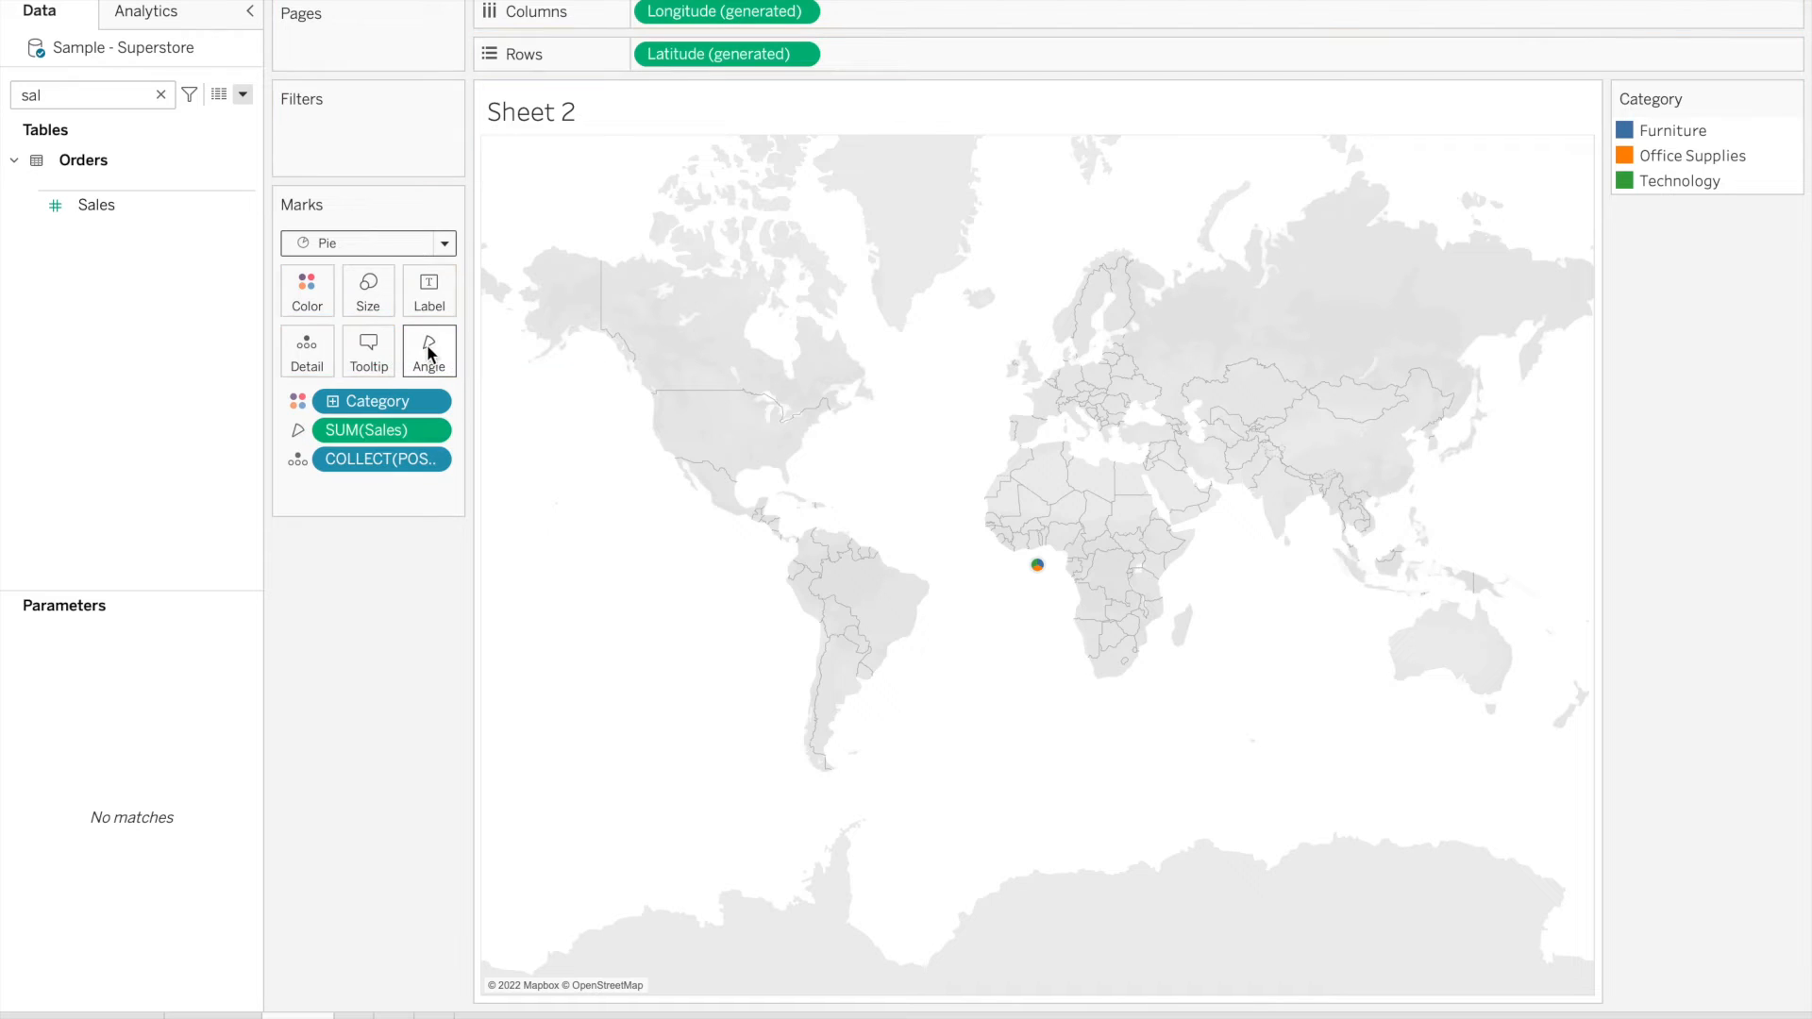
Add the POSITION field to the map again as a second marks layer
{"action": "left_click", "coordinate": [162, 97]}
{"action": "type", "text": "po"}
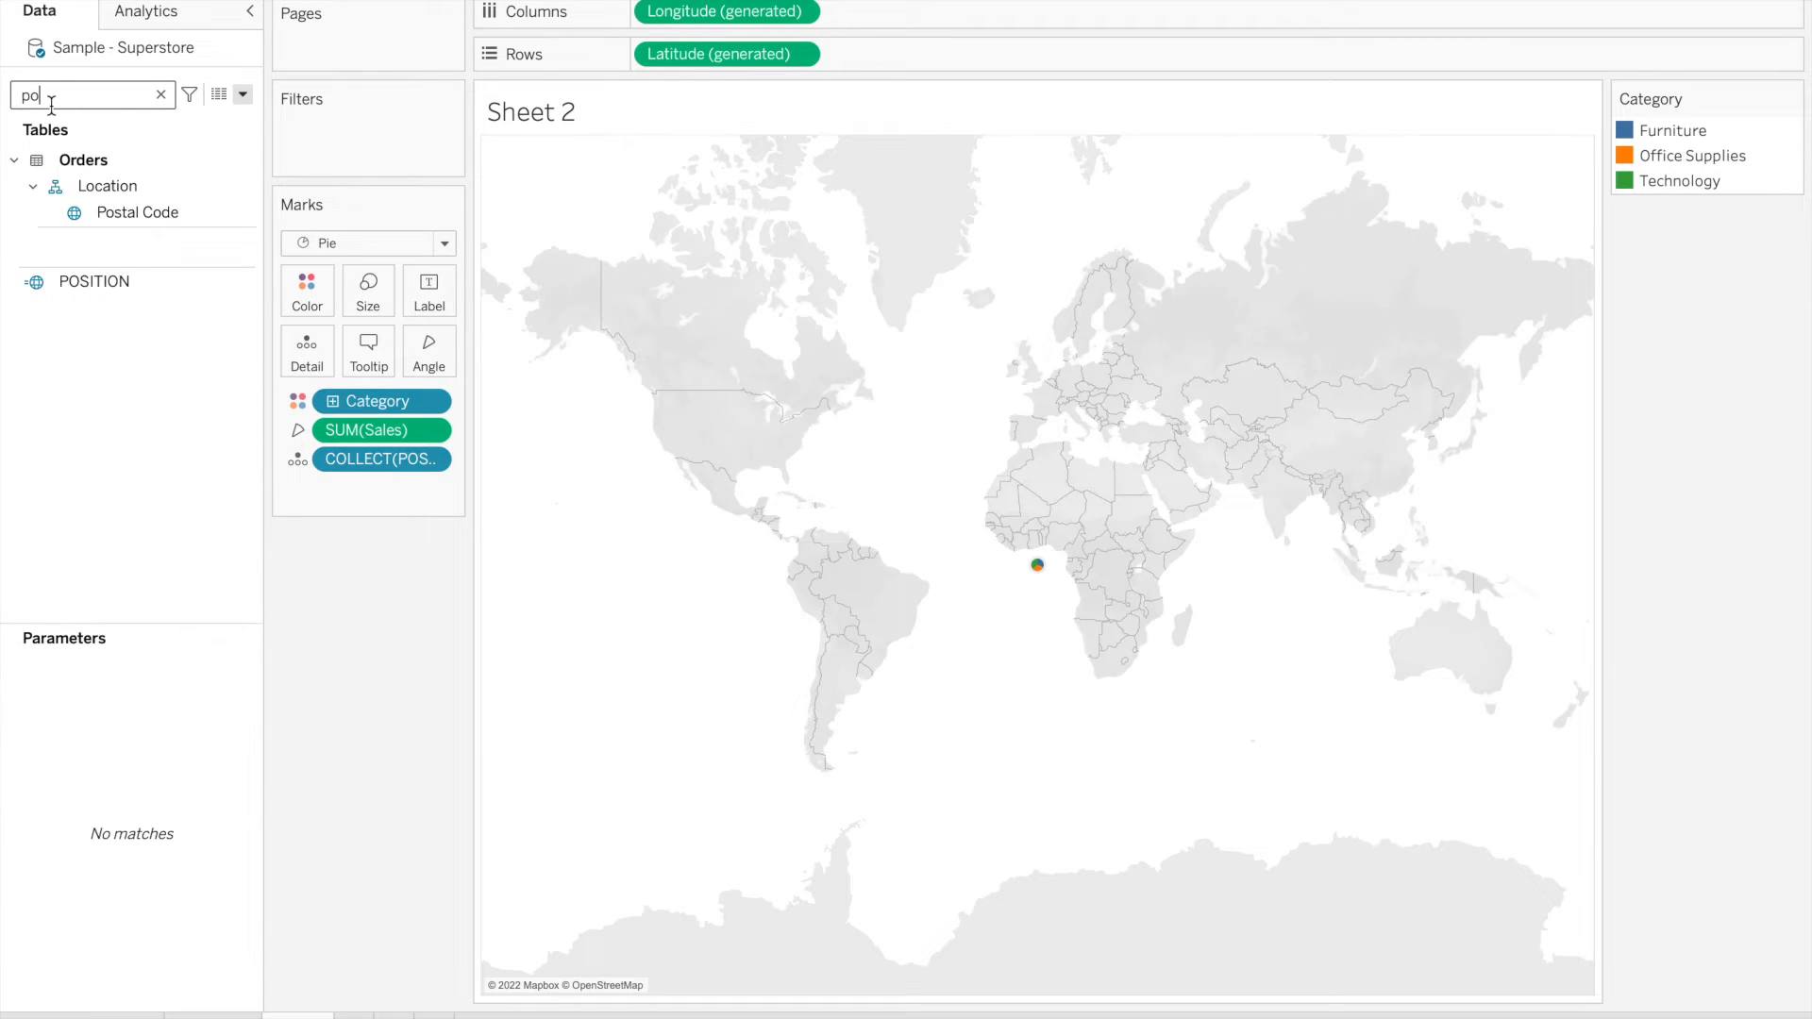
{"action": "left_click", "coordinate": [118, 287]}
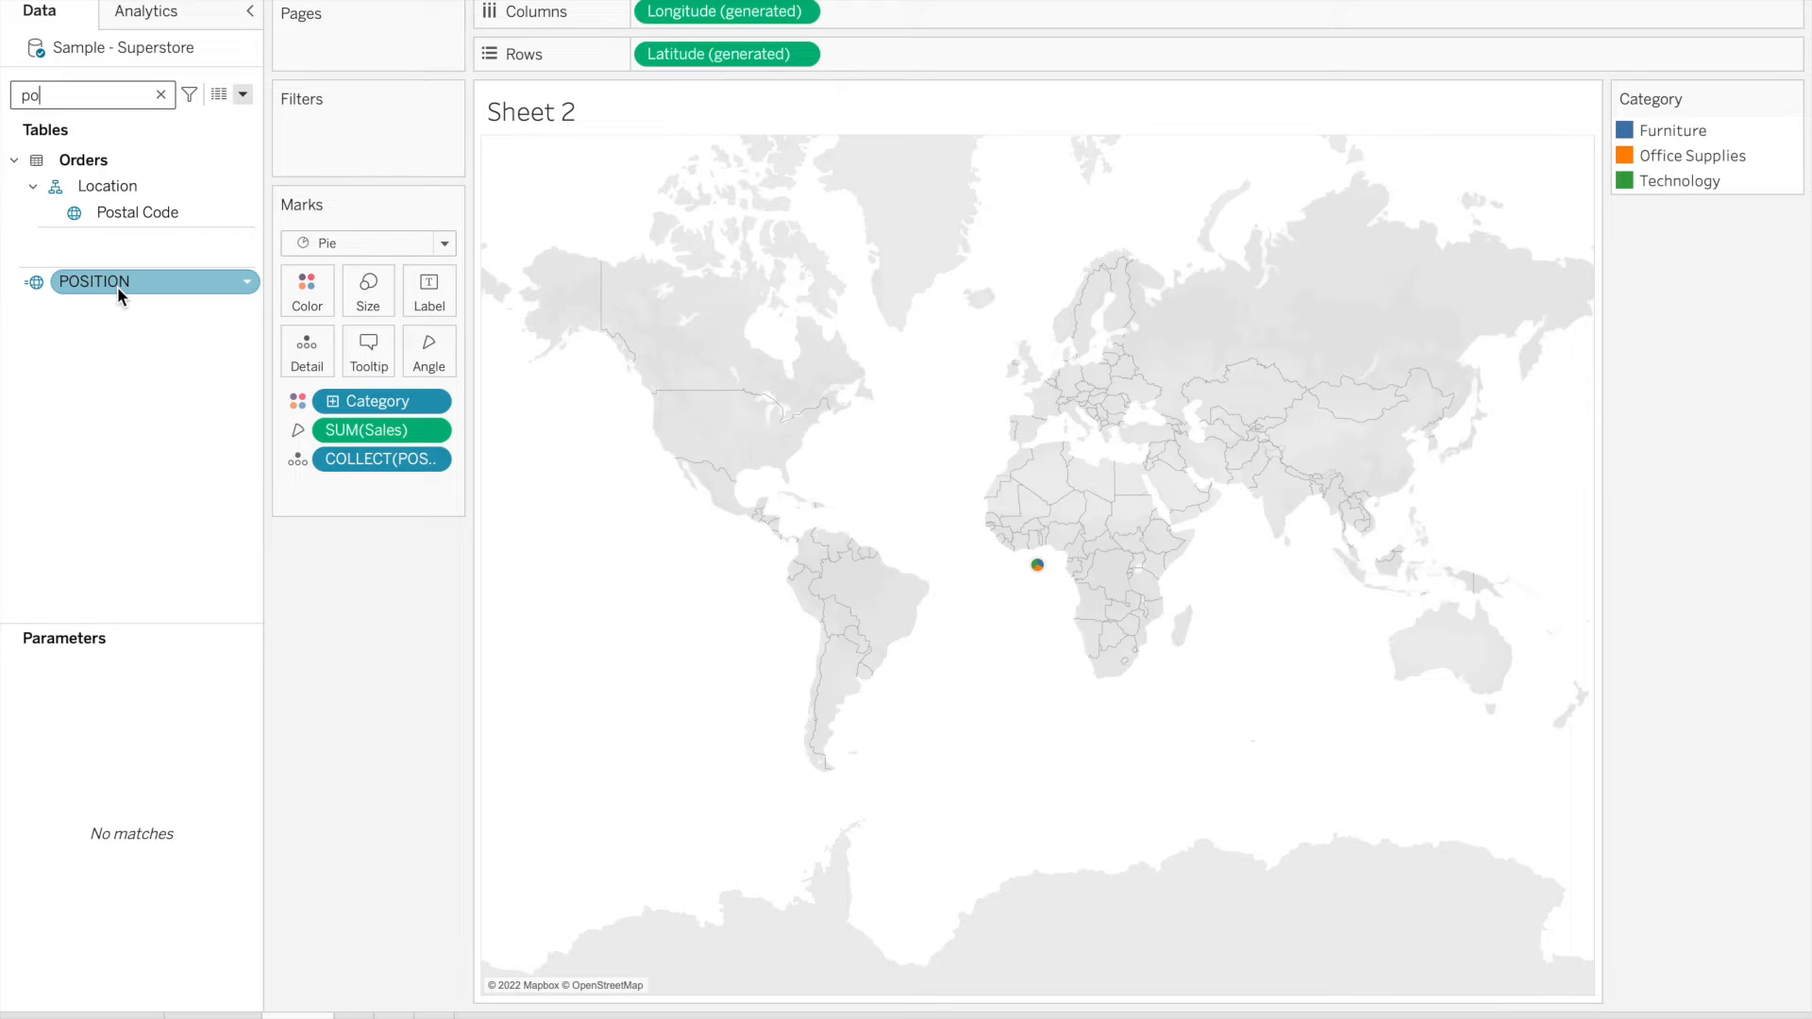
{"action": "left_click_drag", "start_coordinate": [117, 286], "coordinate": [687, 179]}
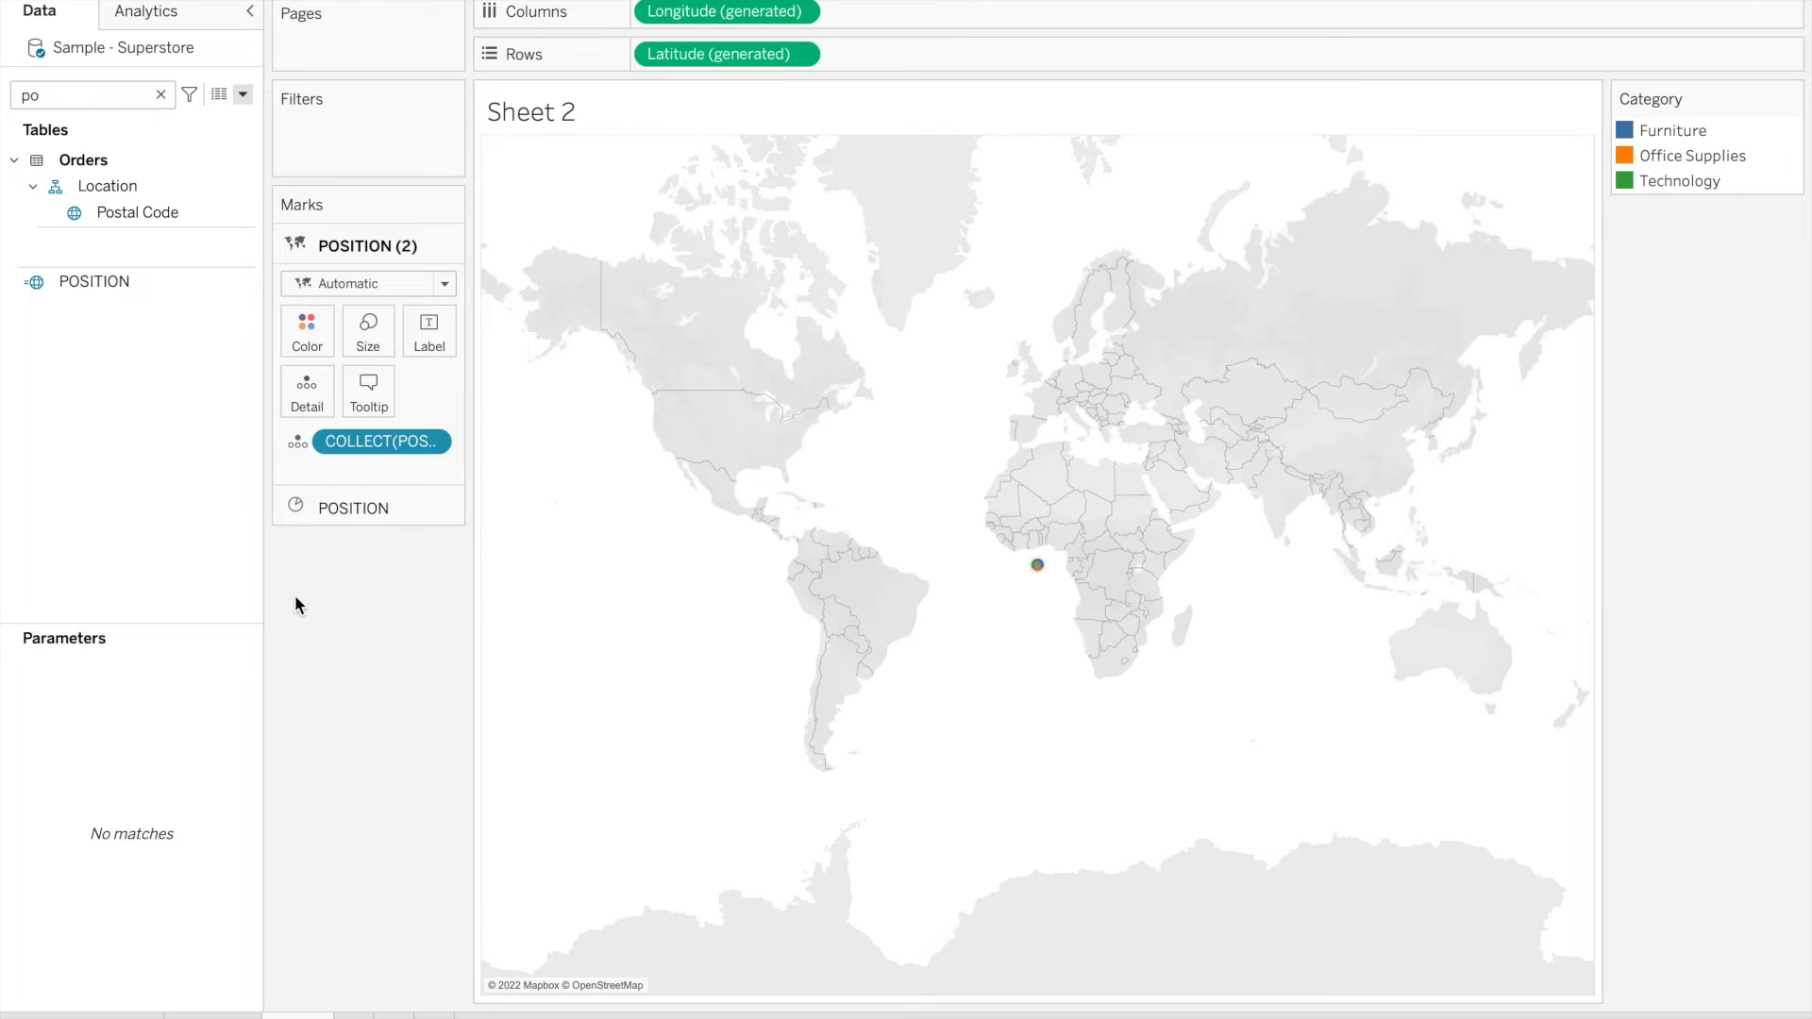
{"action": "left_click", "coordinate": [359, 508]}
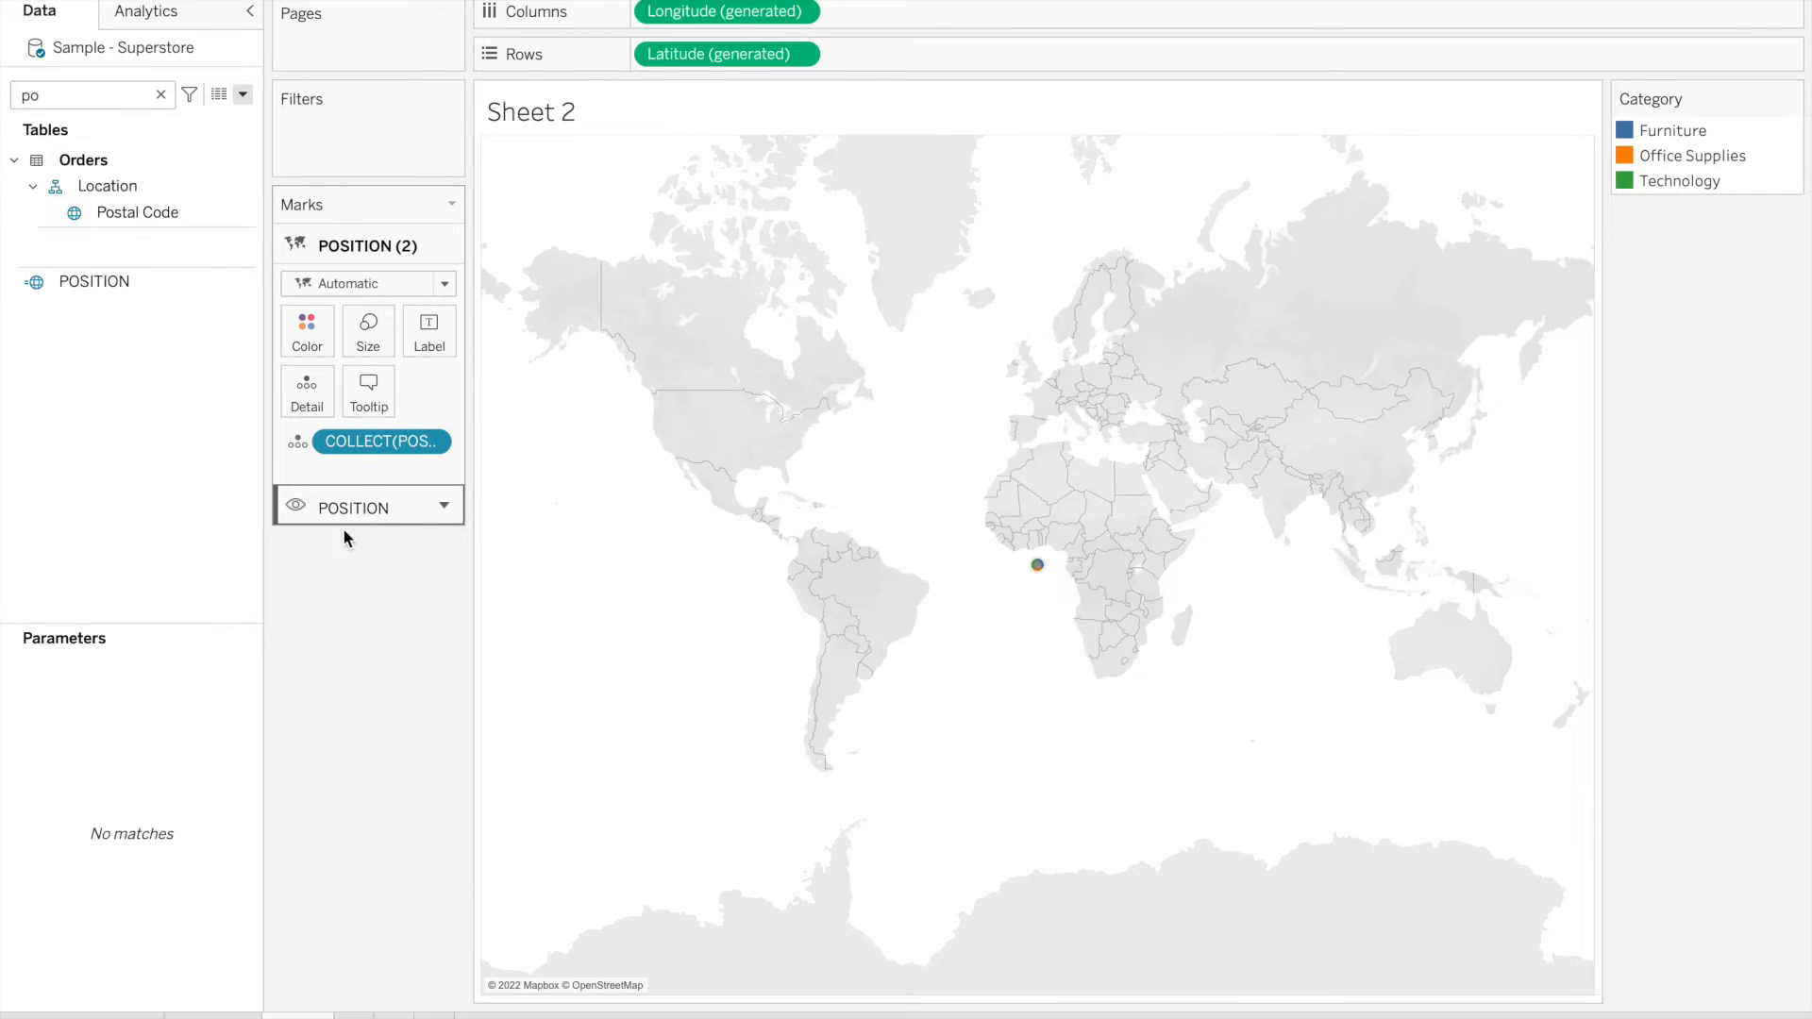
{"action": "left_click", "coordinate": [344, 522]}
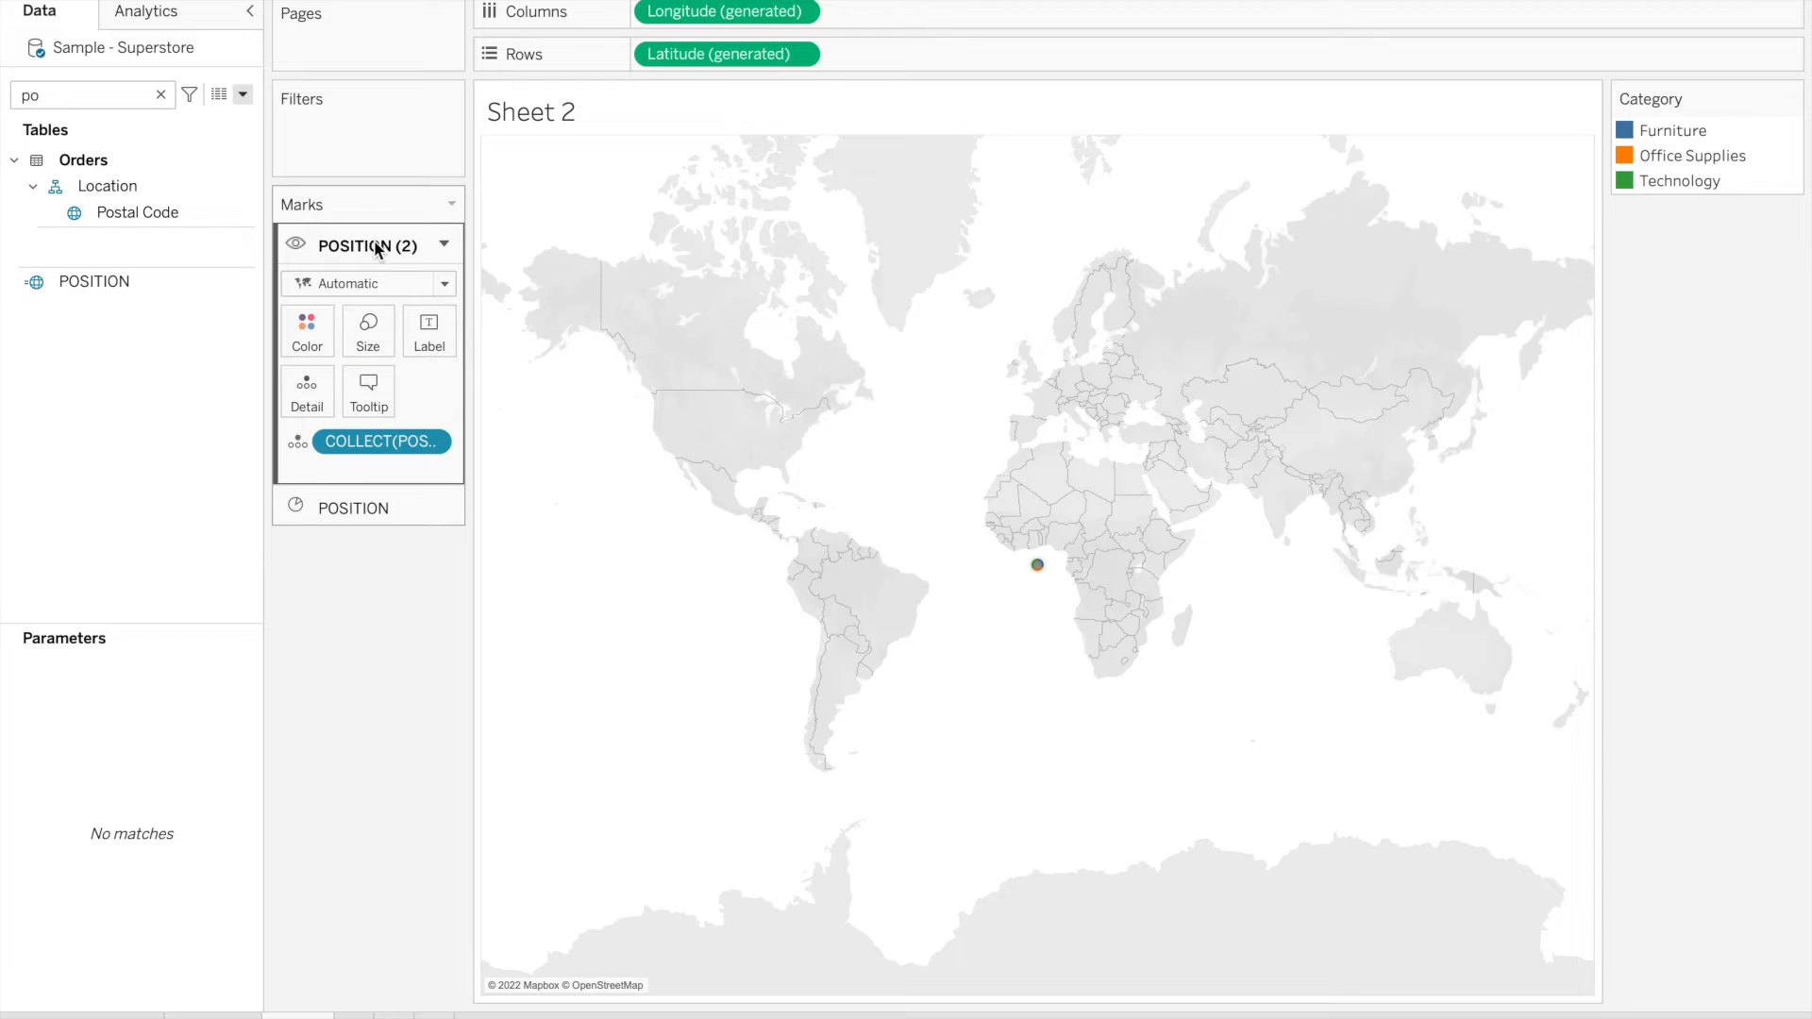
Rename the original POSITION pie layer as Category
{"action": "left_click", "coordinate": [331, 511]}
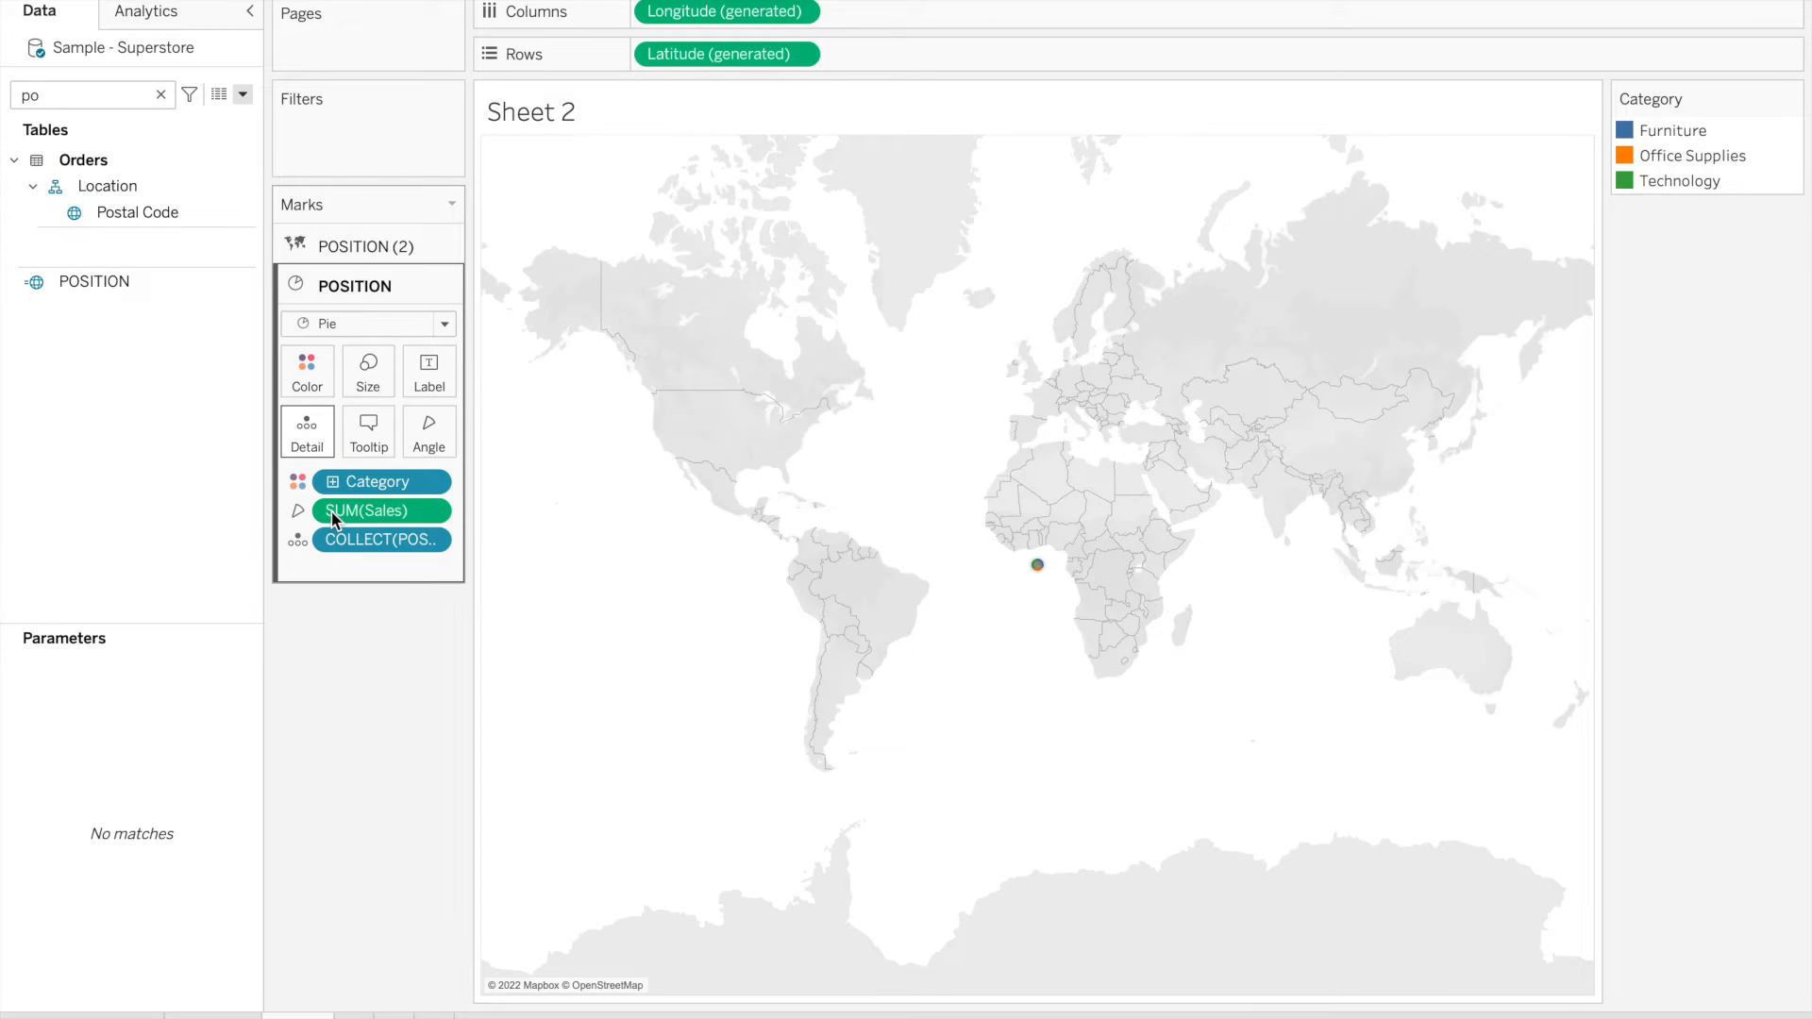
{"action": "double_click", "coordinate": [370, 280]}
{"action": "type", "text": "CAT"}
{"action": "key", "text": "BackSpace"}
{"action": "key", "text": "BackSpace"}
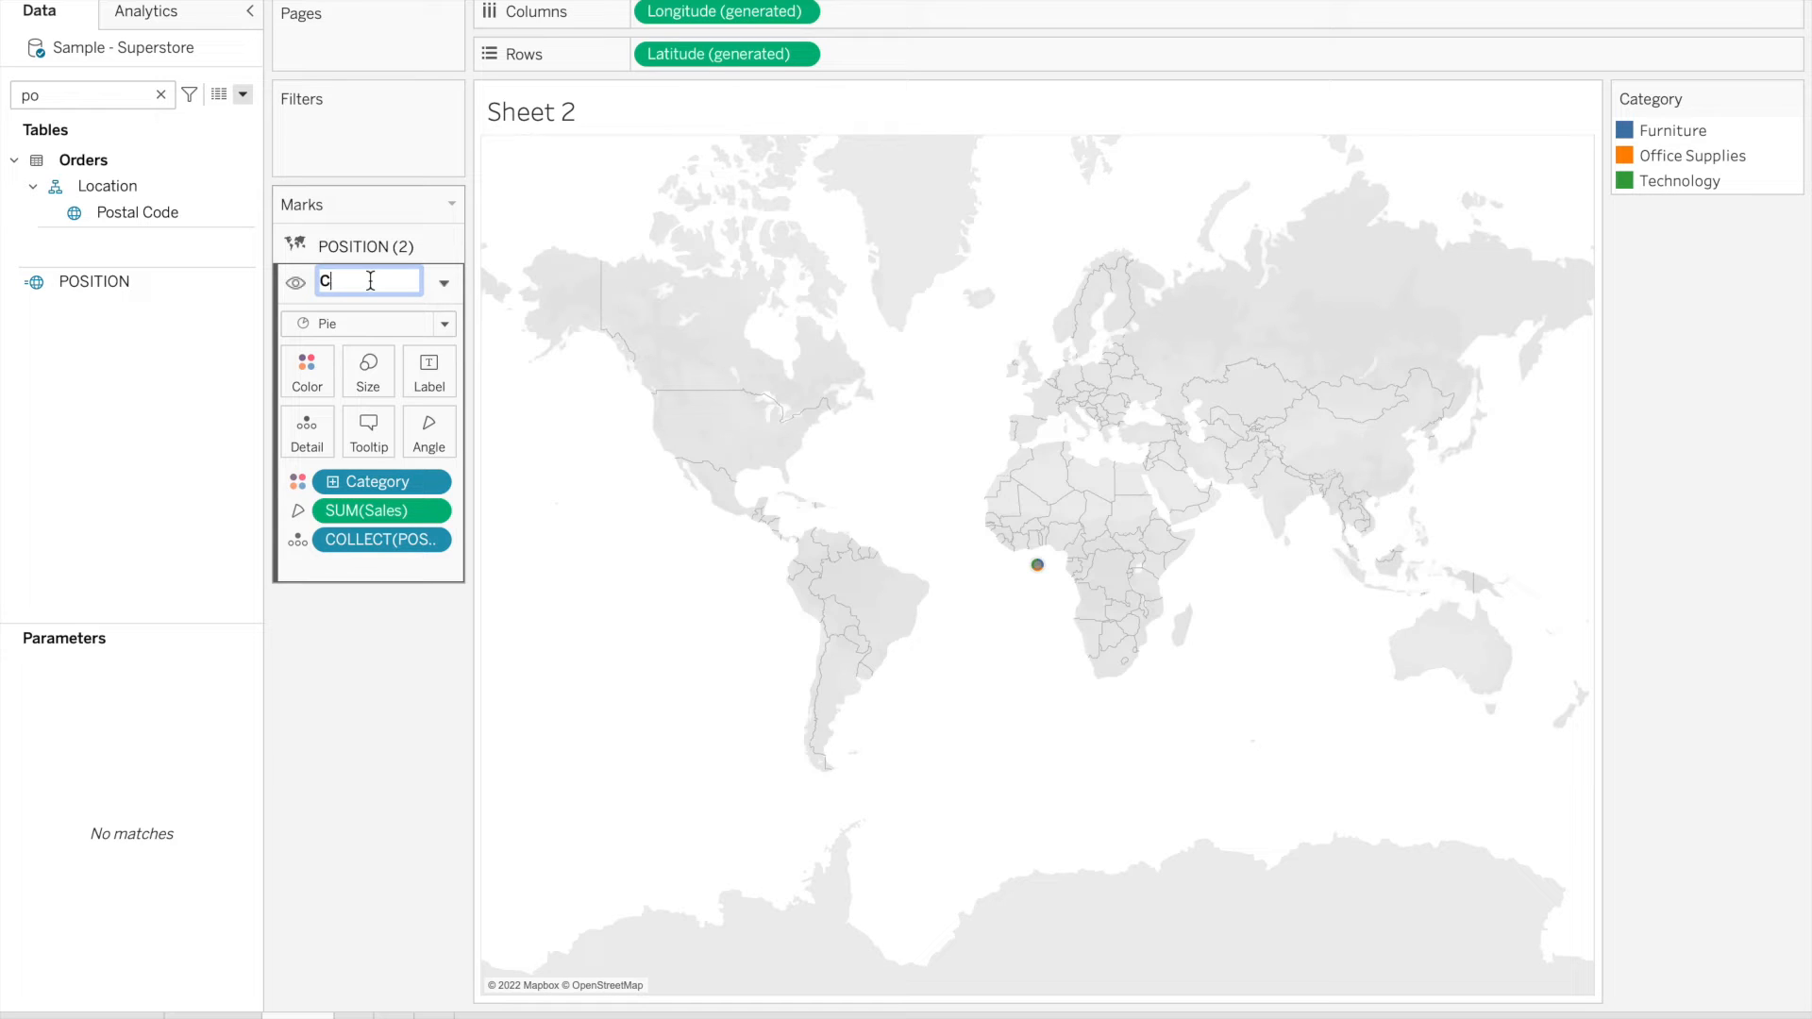
{"action": "type", "text": "ategory"}
{"action": "key", "text": "Return"}
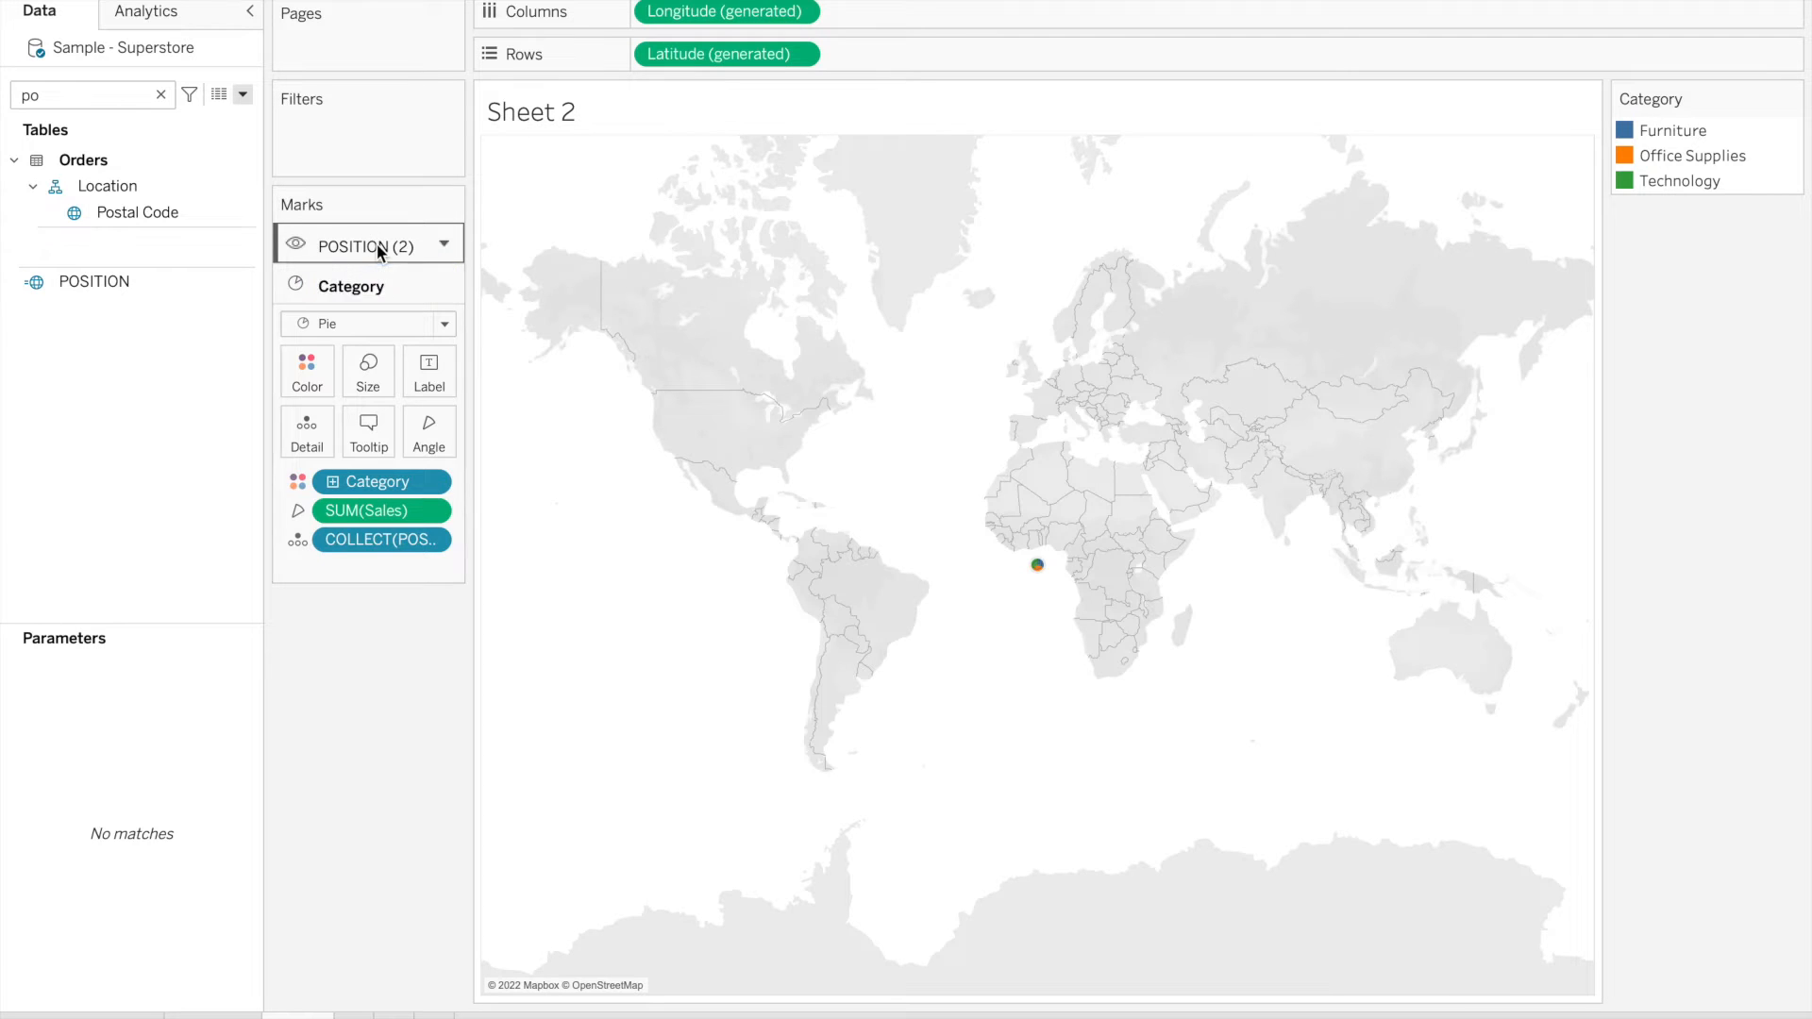
Rename the POSITION (2) layer as "sub category" and reorder it beneath the Category layer
{"action": "double_click", "coordinate": [376, 243]}
{"action": "type", "text": "s"}
{"action": "key", "text": "BackSpace"}
{"action": "type", "text": "sub categ"}
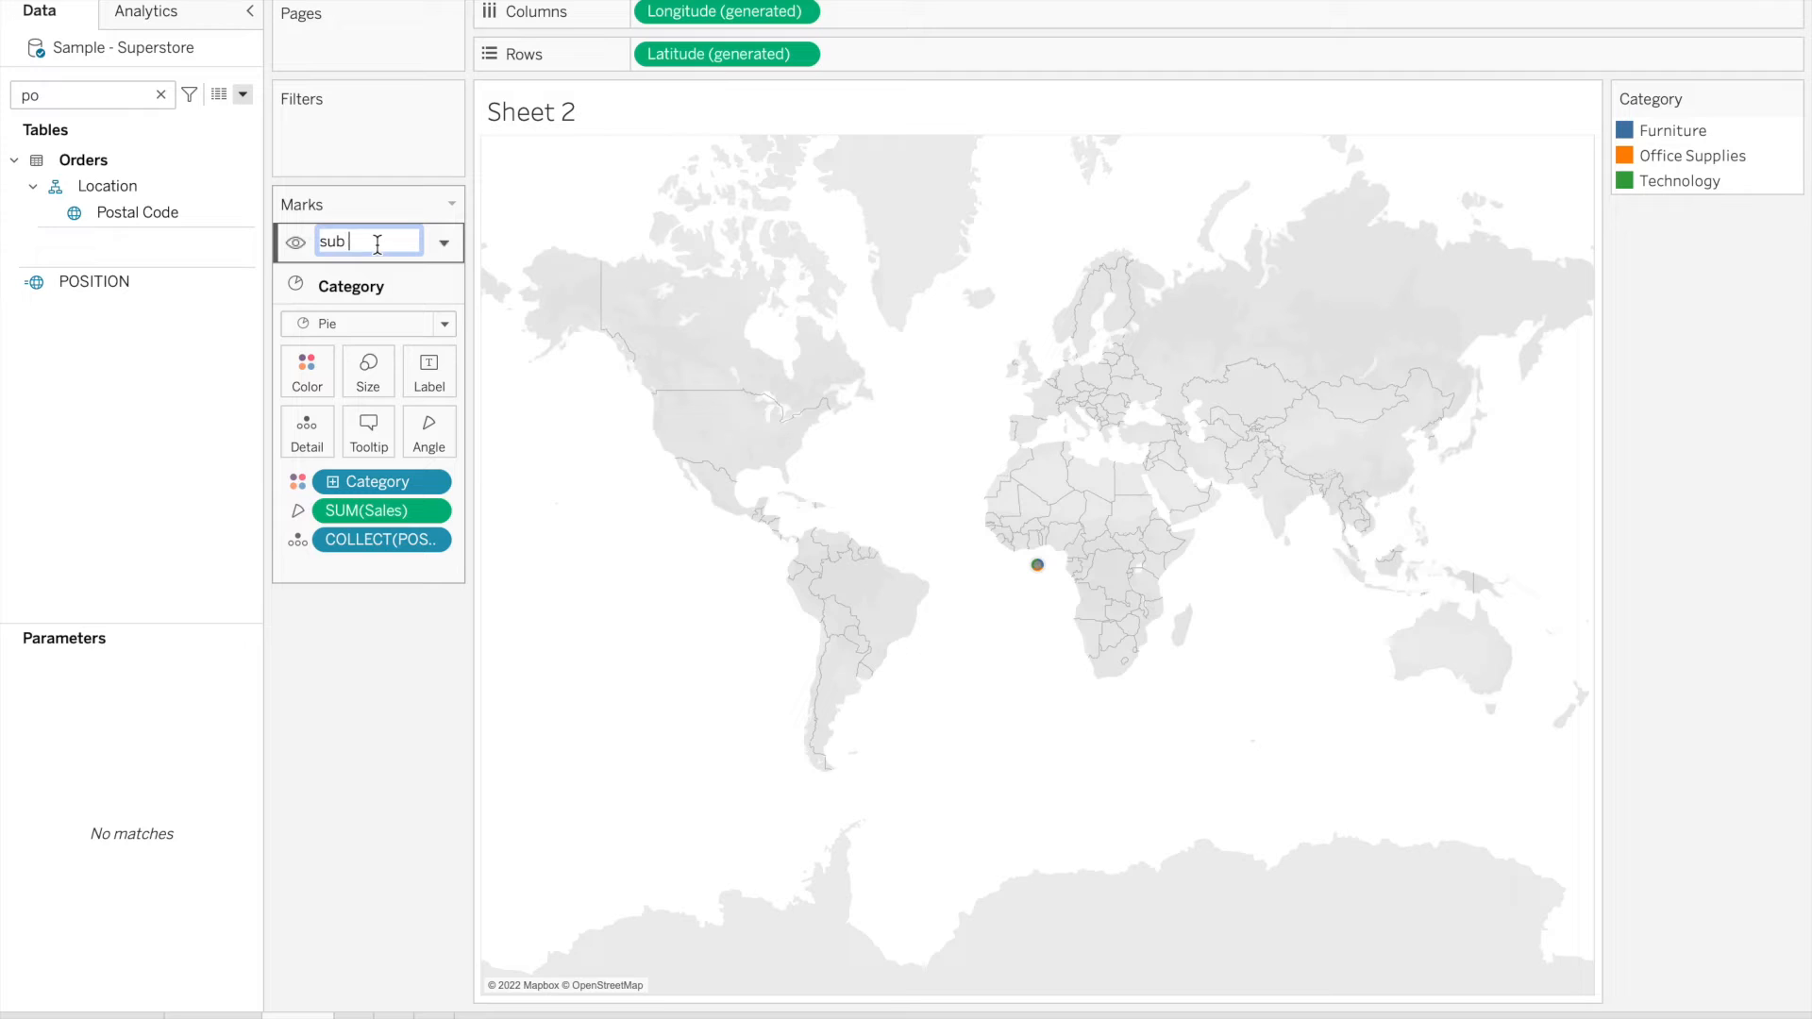
{"action": "type", "text": "ory"}
{"action": "key", "text": "Return"}
{"action": "left_click_drag", "start_coordinate": [371, 245], "coordinate": [372, 574]}
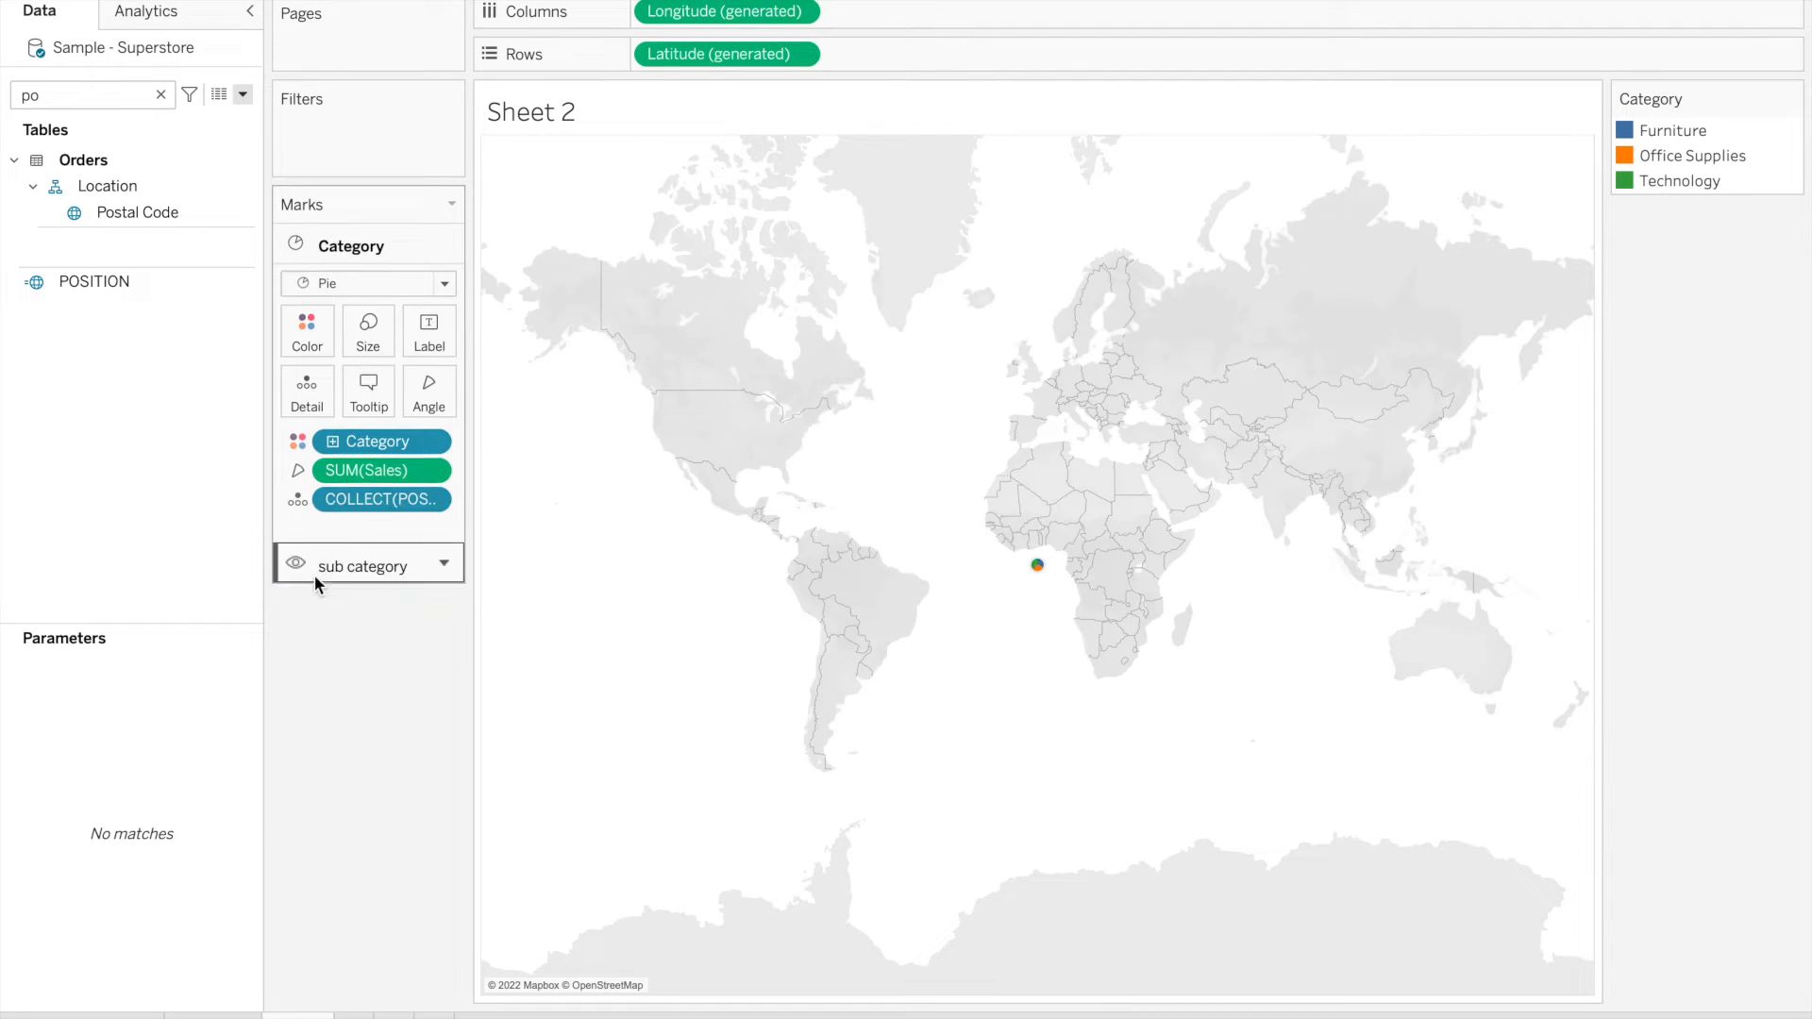
Set the mark type of the sub category layer to Pie
{"action": "left_click", "coordinate": [344, 568]}
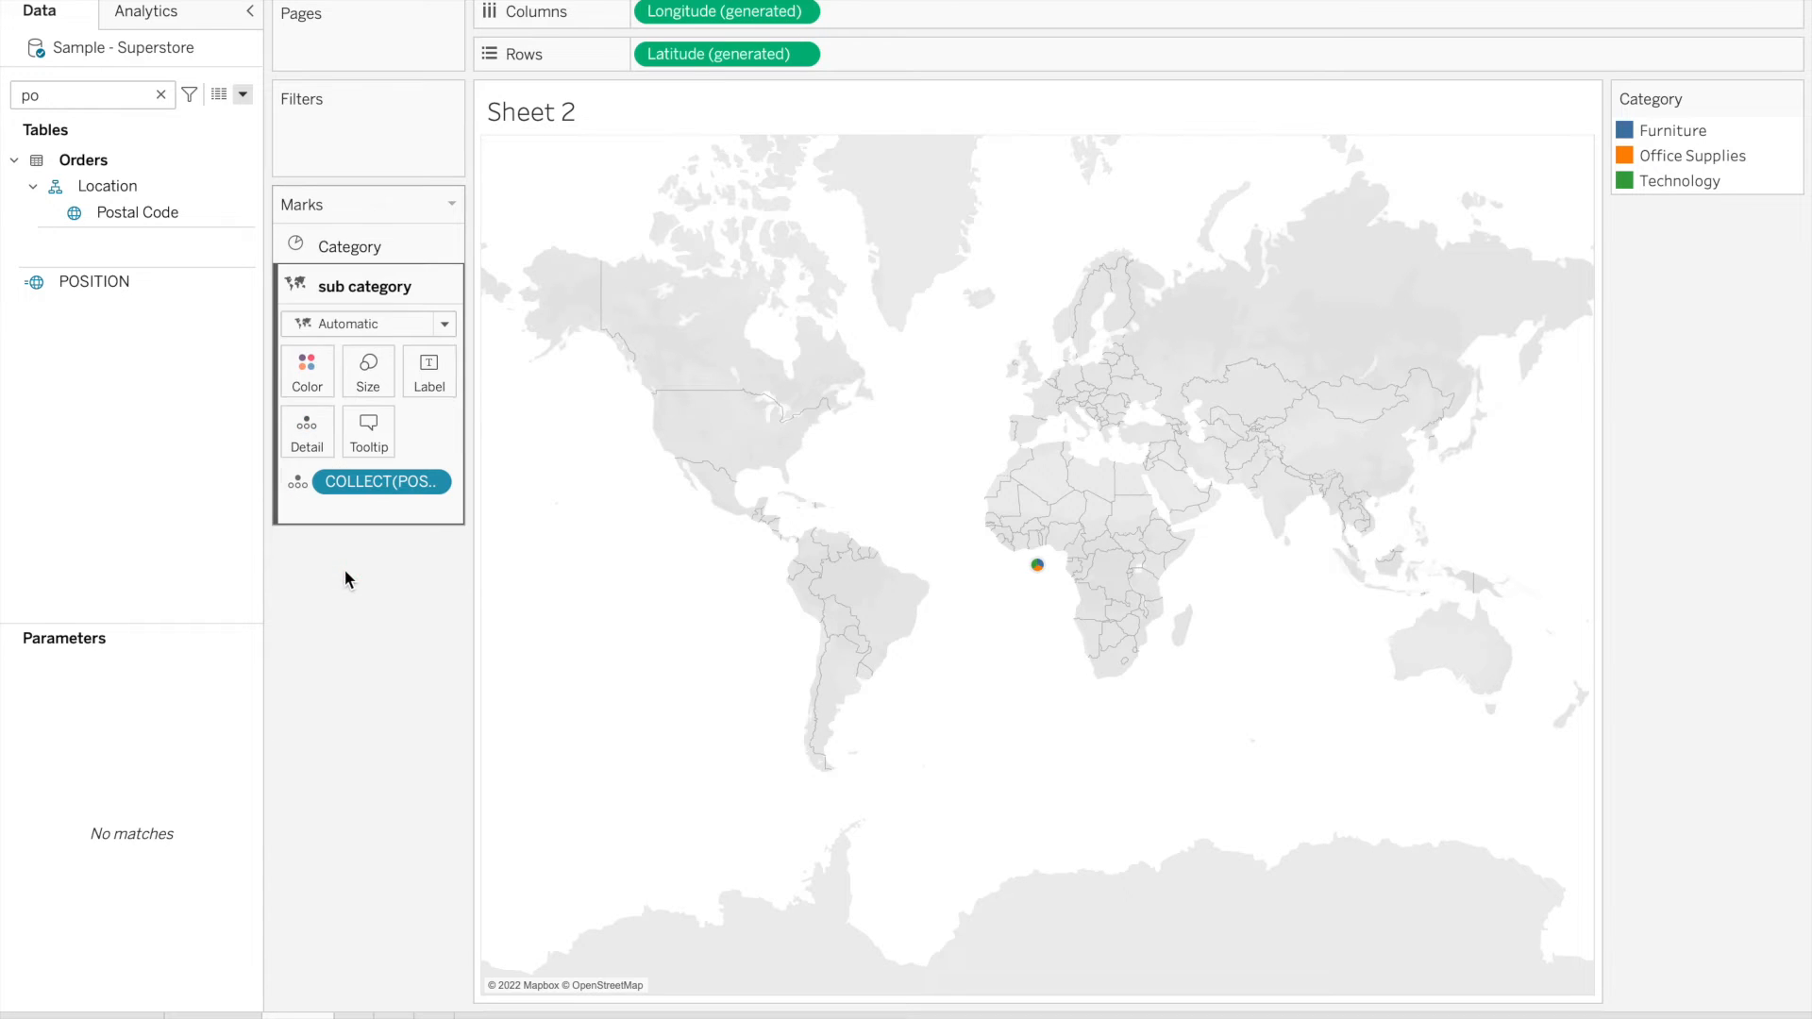
{"action": "left_click", "coordinate": [437, 325]}
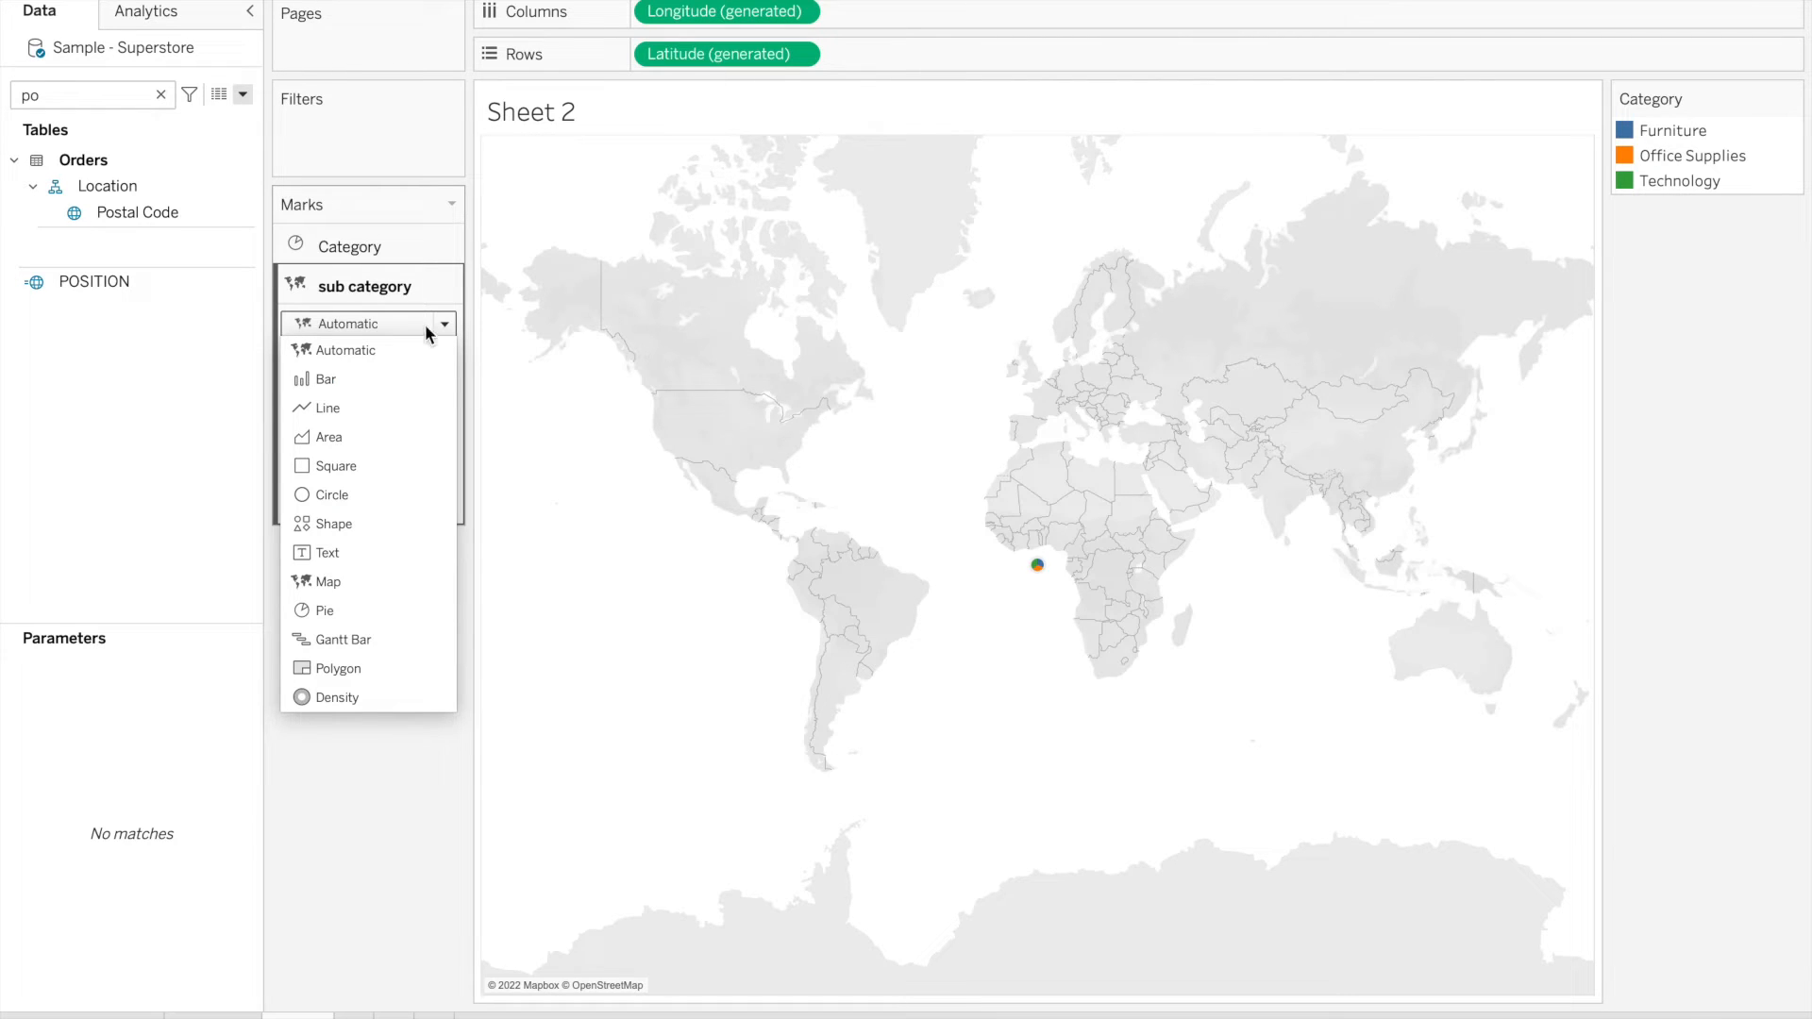
{"action": "left_click", "coordinate": [360, 610]}
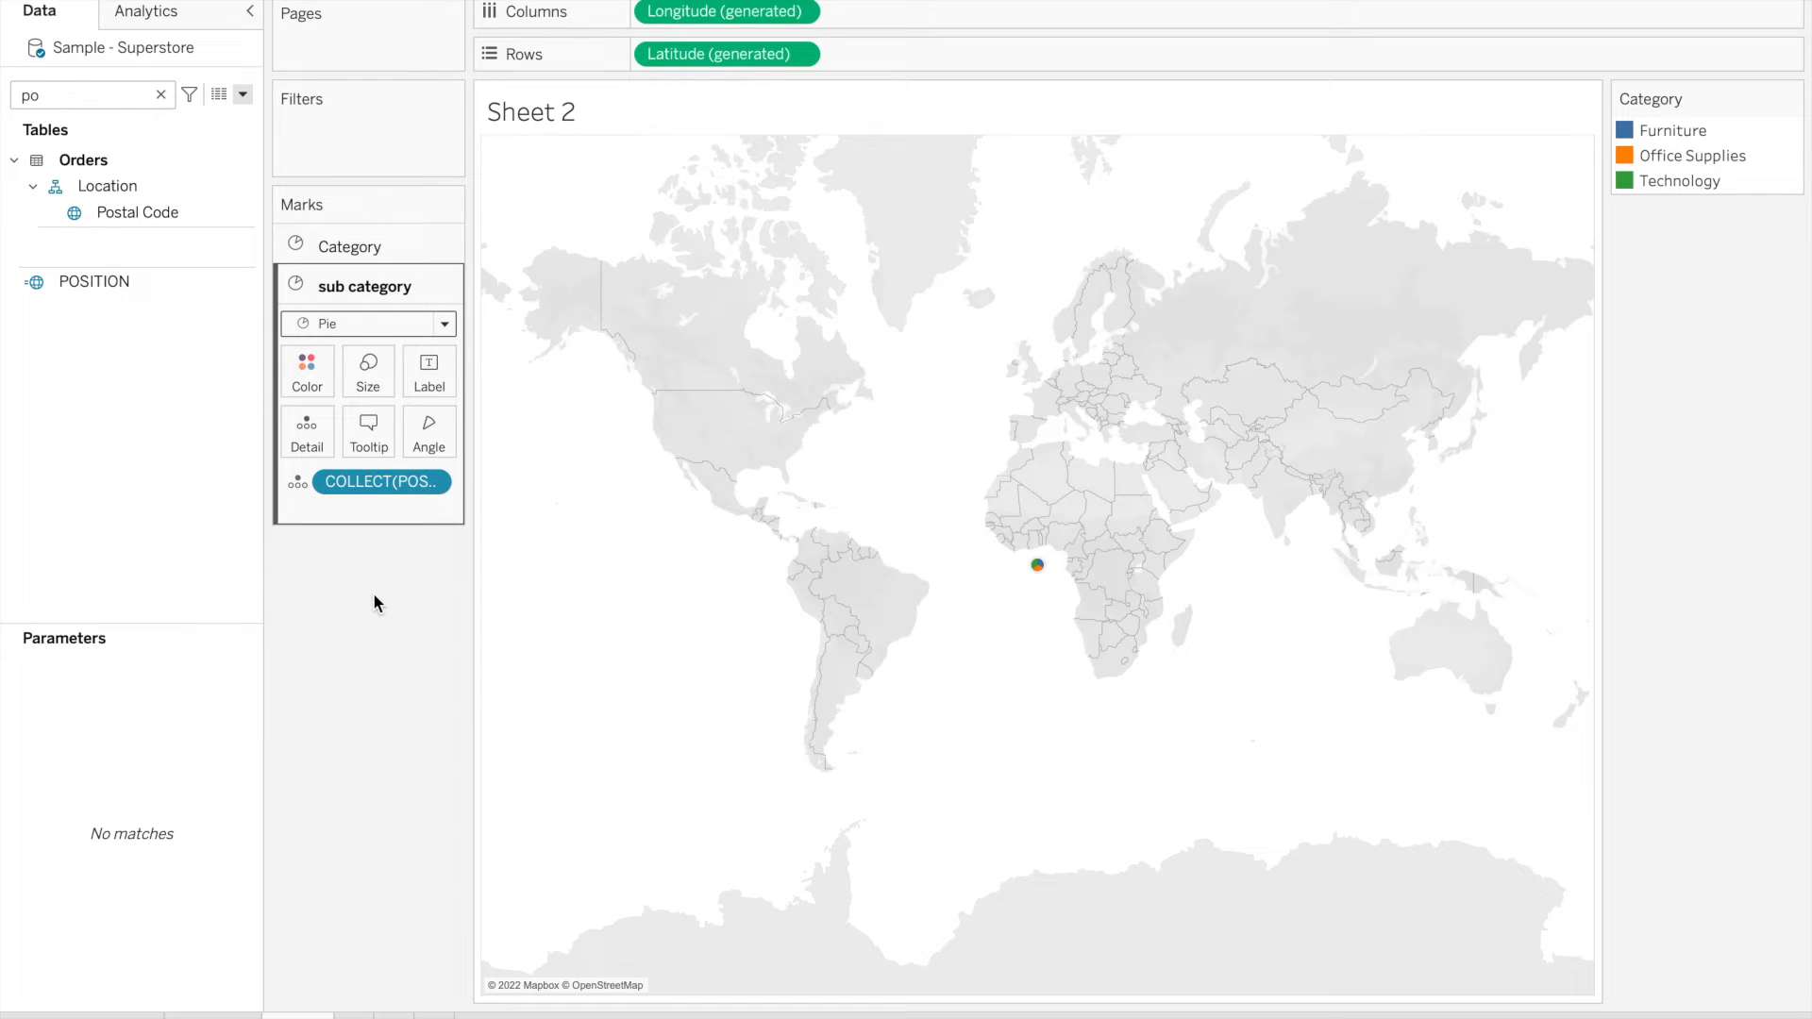
Color the sub category layer's pie by Category and set its slice angle by Sales
{"action": "double_click", "coordinate": [87, 97]}
{"action": "type", "text": "cat"}
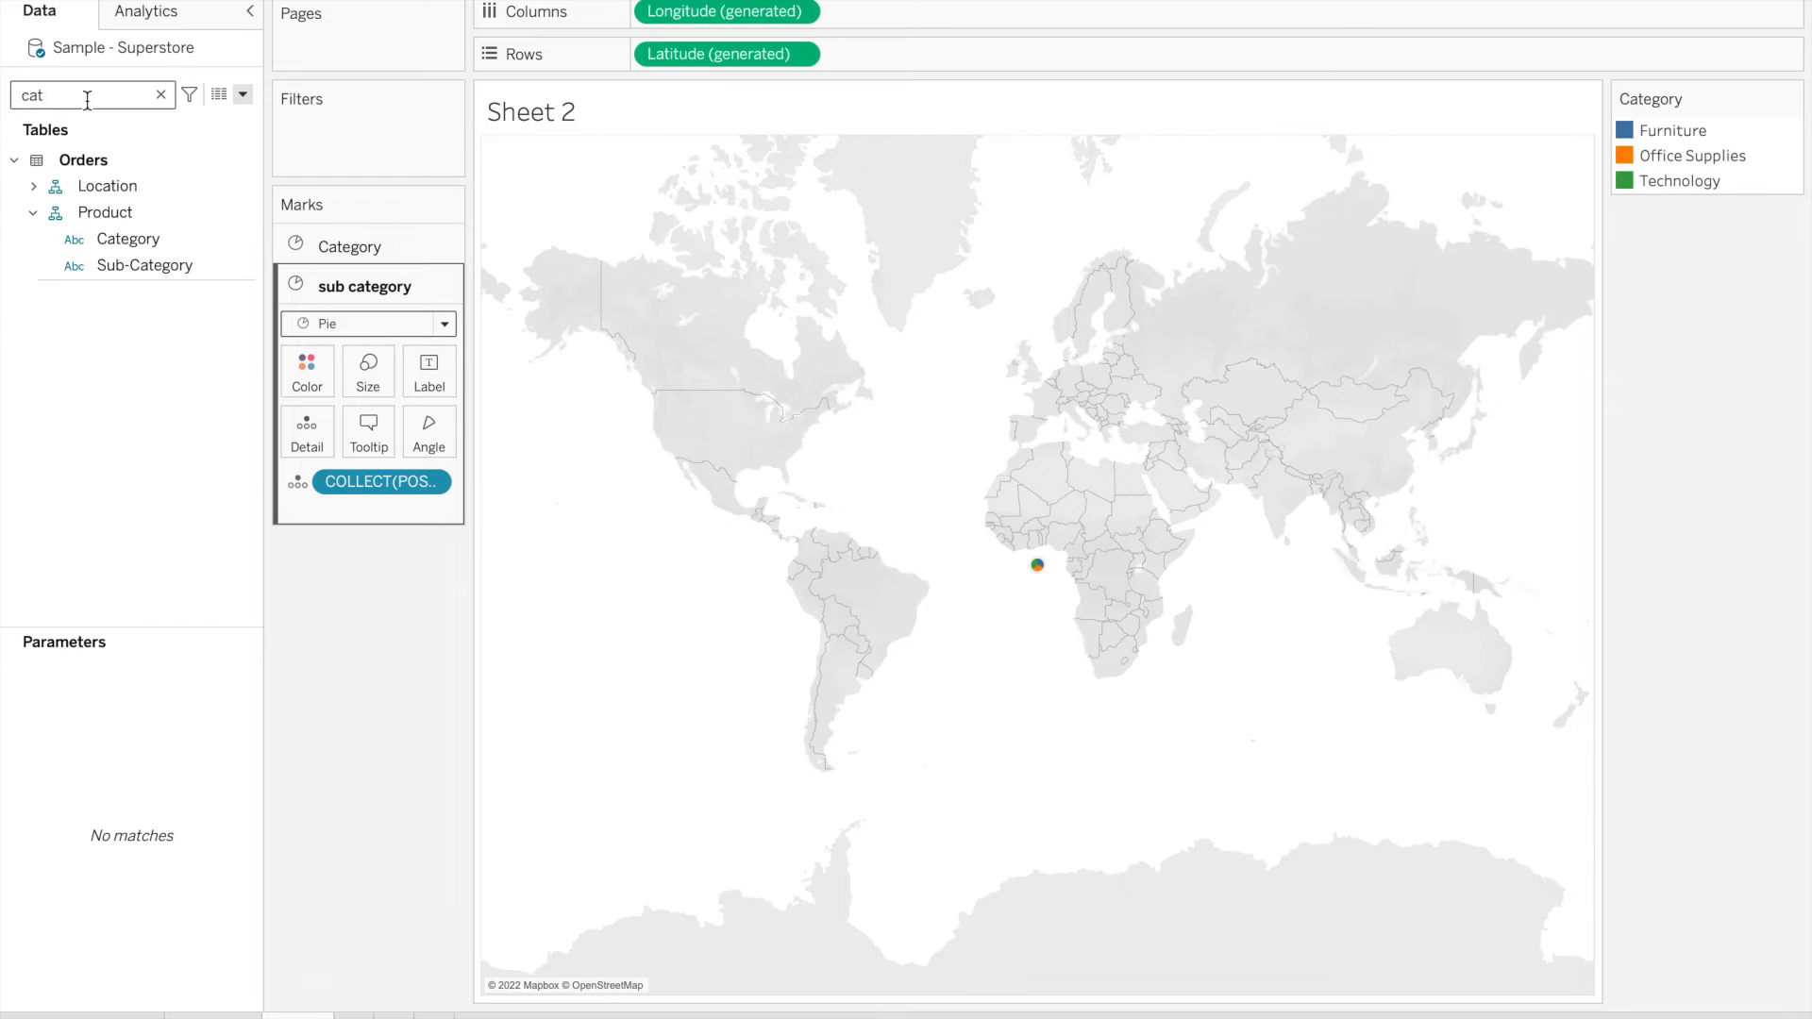
{"action": "left_click", "coordinate": [163, 240]}
{"action": "left_click_drag", "start_coordinate": [165, 253], "coordinate": [313, 366]}
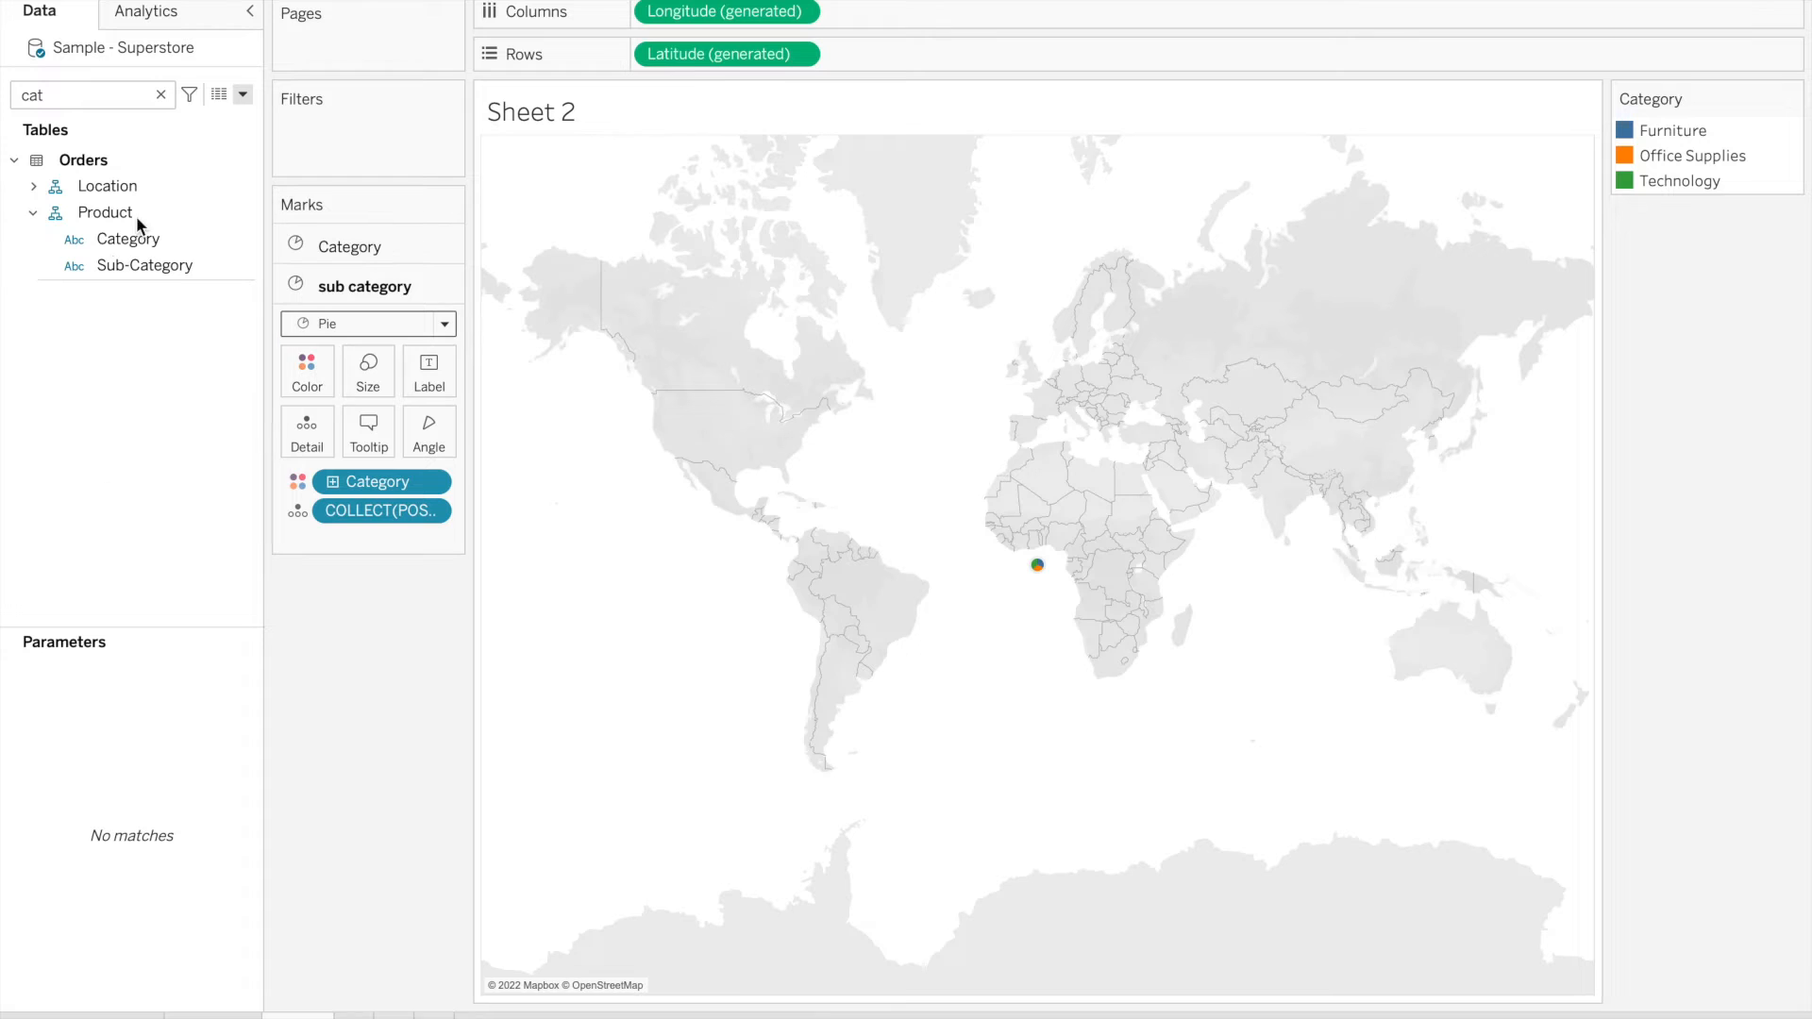
{"action": "double_click", "coordinate": [69, 94]}
{"action": "type", "text": "sal"}
{"action": "left_click", "coordinate": [106, 205]}
{"action": "left_click_drag", "start_coordinate": [106, 201], "coordinate": [420, 436]}
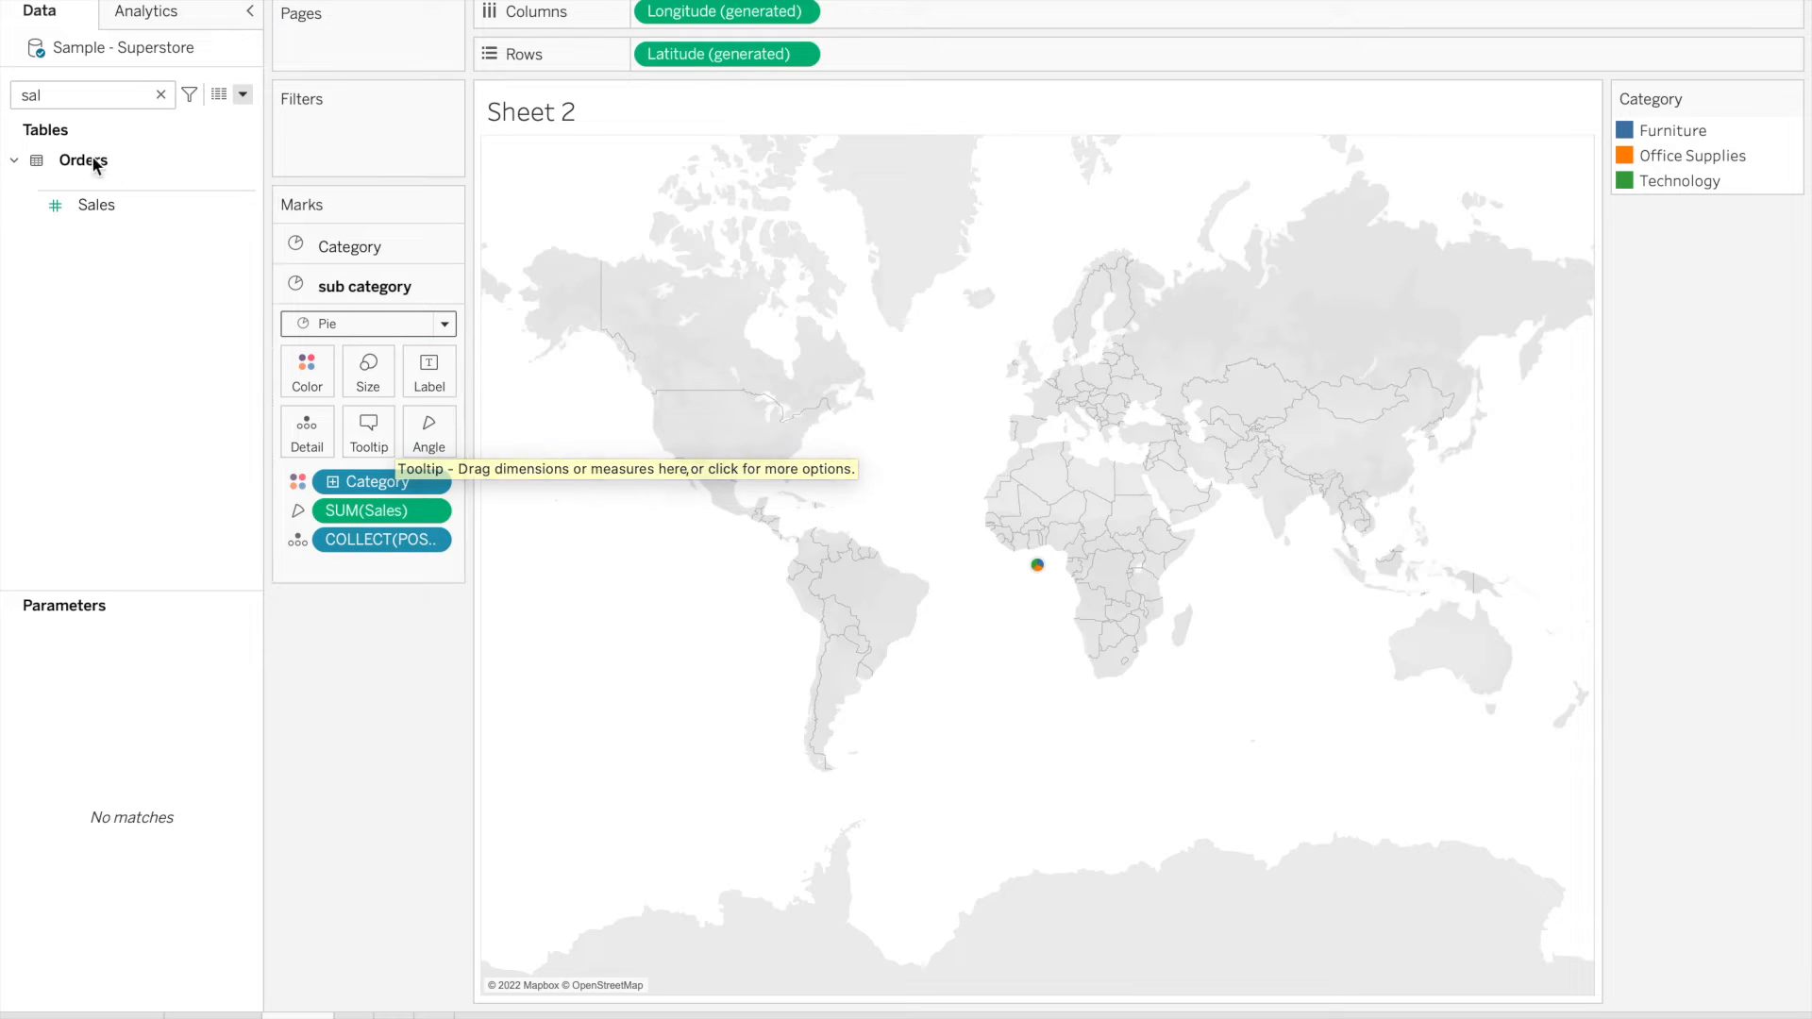
Add Sub-Category to the sub category layer and use it as a second color field alongside Category
{"action": "double_click", "coordinate": [82, 90]}
{"action": "type", "text": "su"}
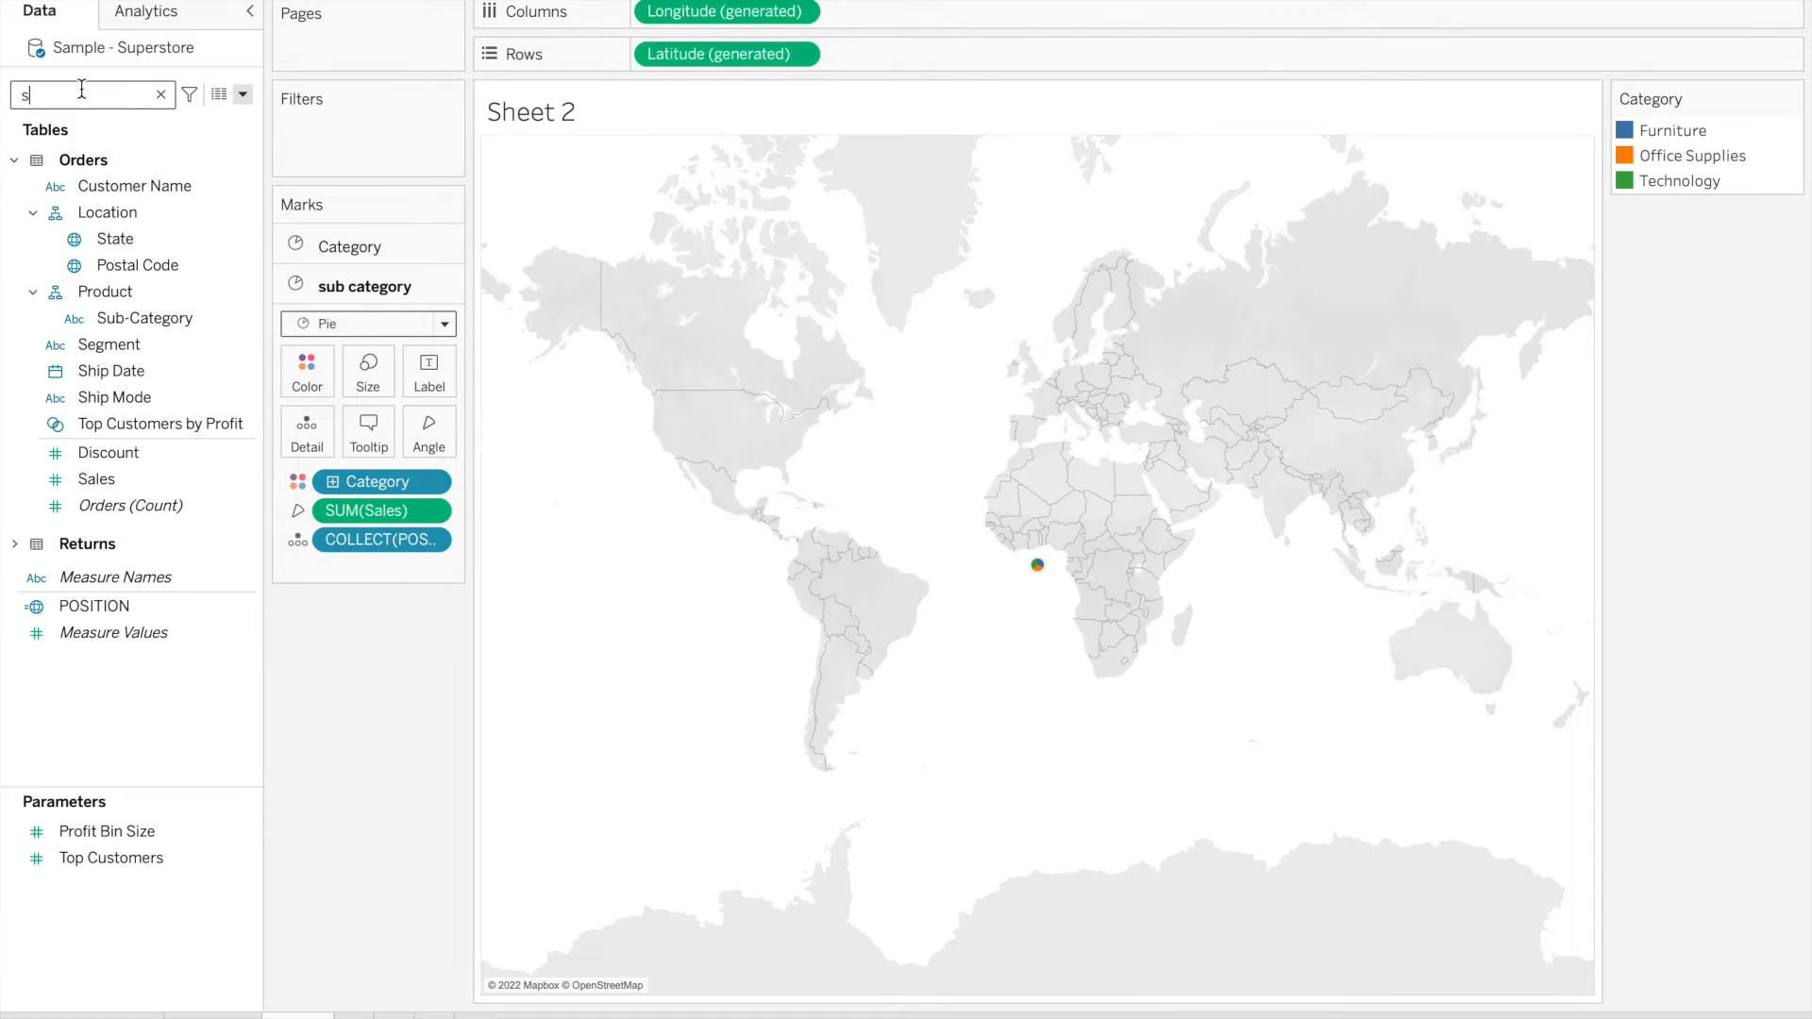
{"action": "left_click", "coordinate": [150, 210]}
{"action": "left_click_drag", "start_coordinate": [150, 210], "coordinate": [304, 432]}
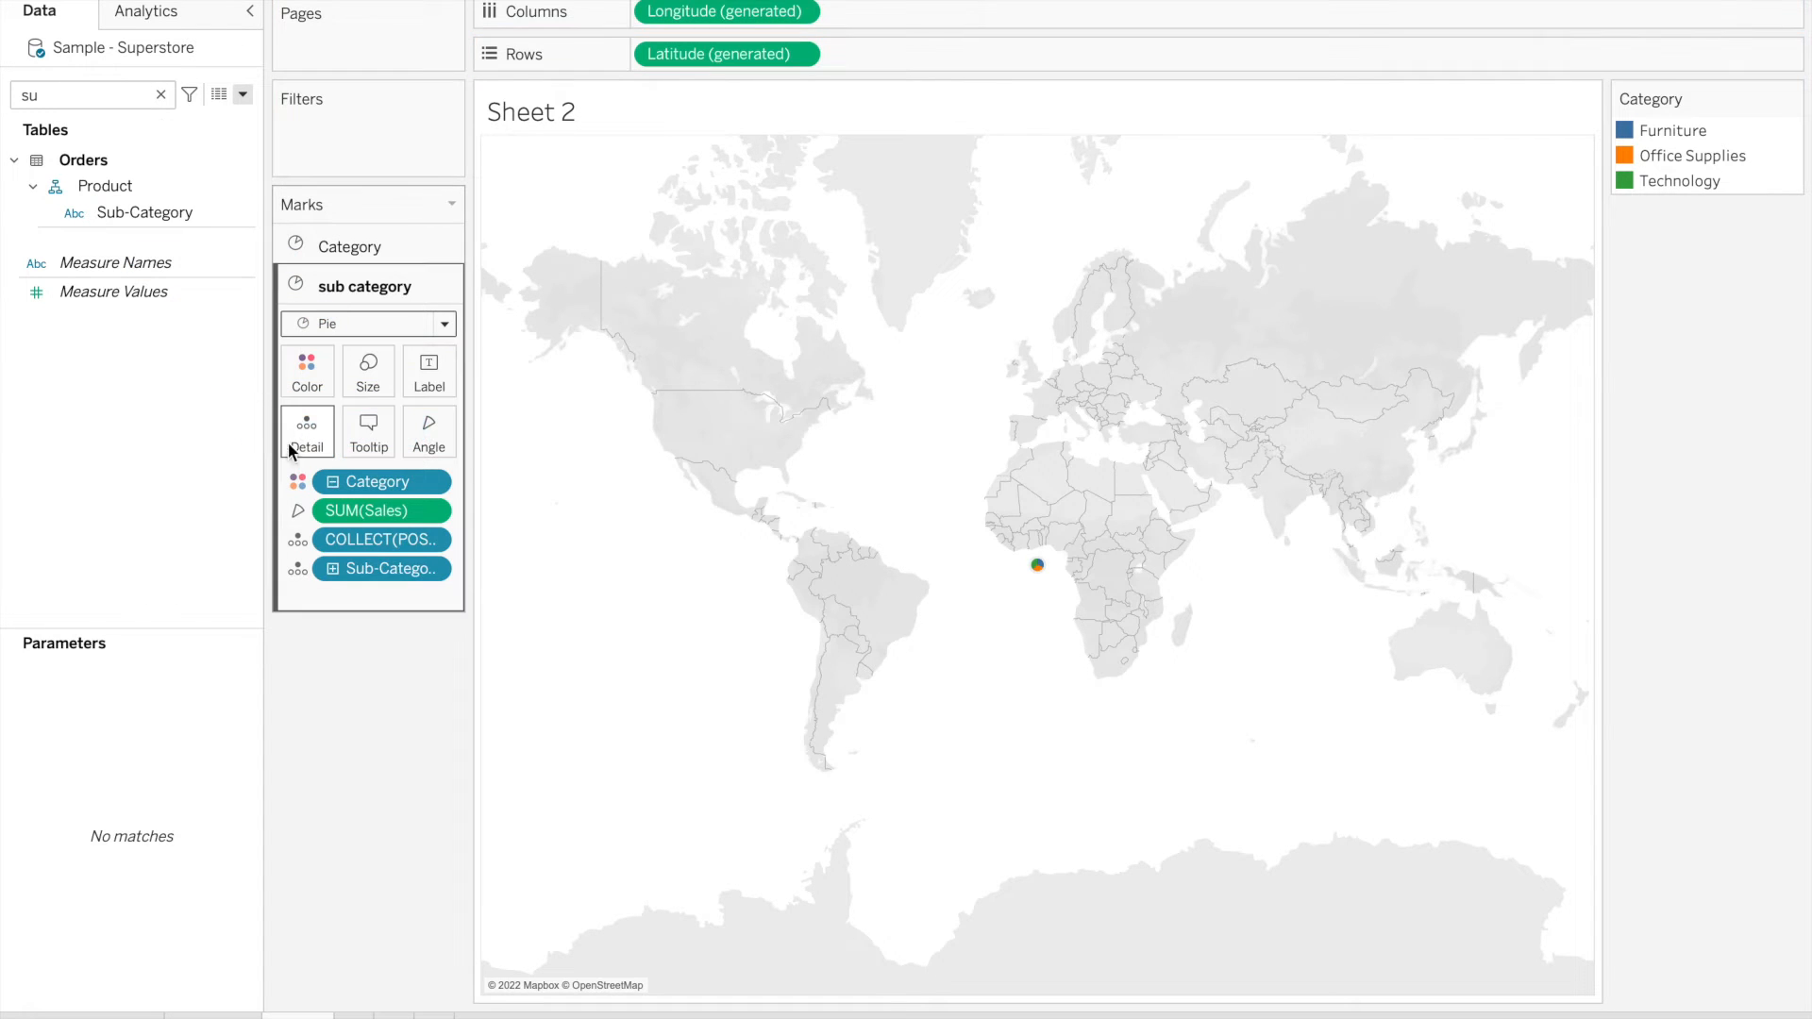
{"action": "left_click", "coordinate": [298, 570]}
{"action": "left_click", "coordinate": [320, 601]}
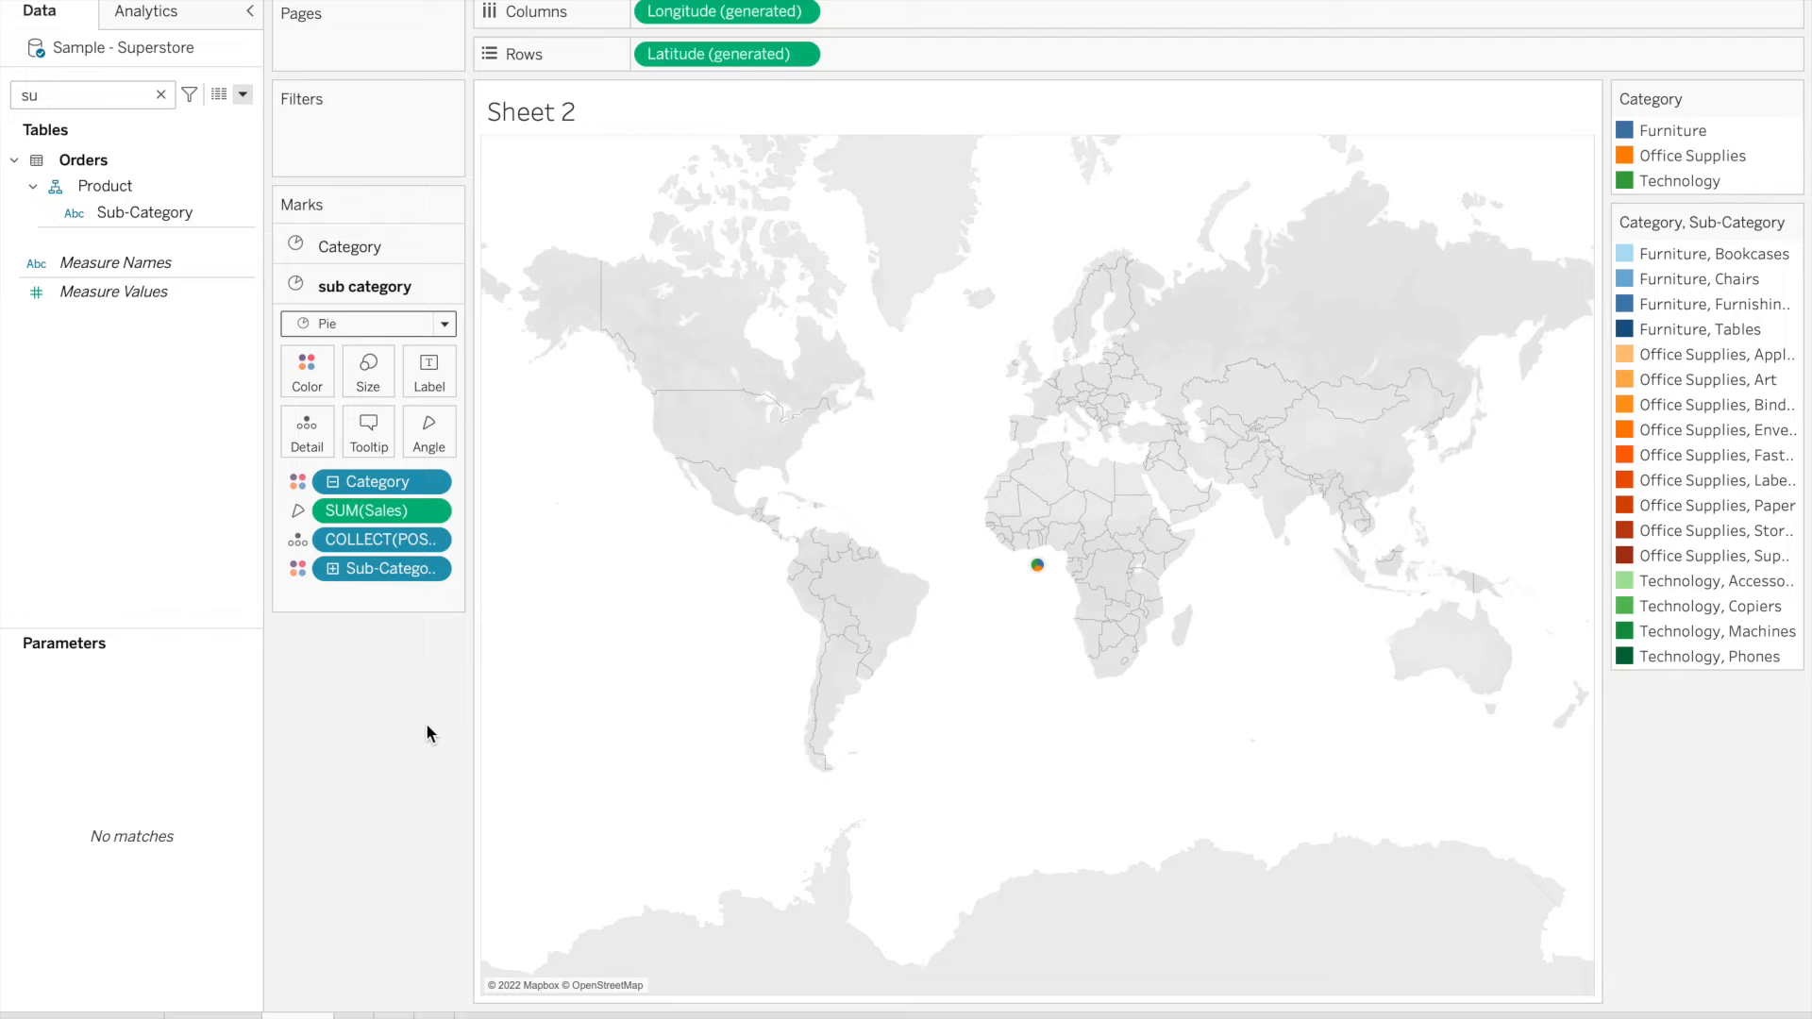
Enlarge the sub category pie to the maximum size and set the Category pie slightly smaller so the sub category pie surrounds it
{"action": "left_click", "coordinate": [364, 380]}
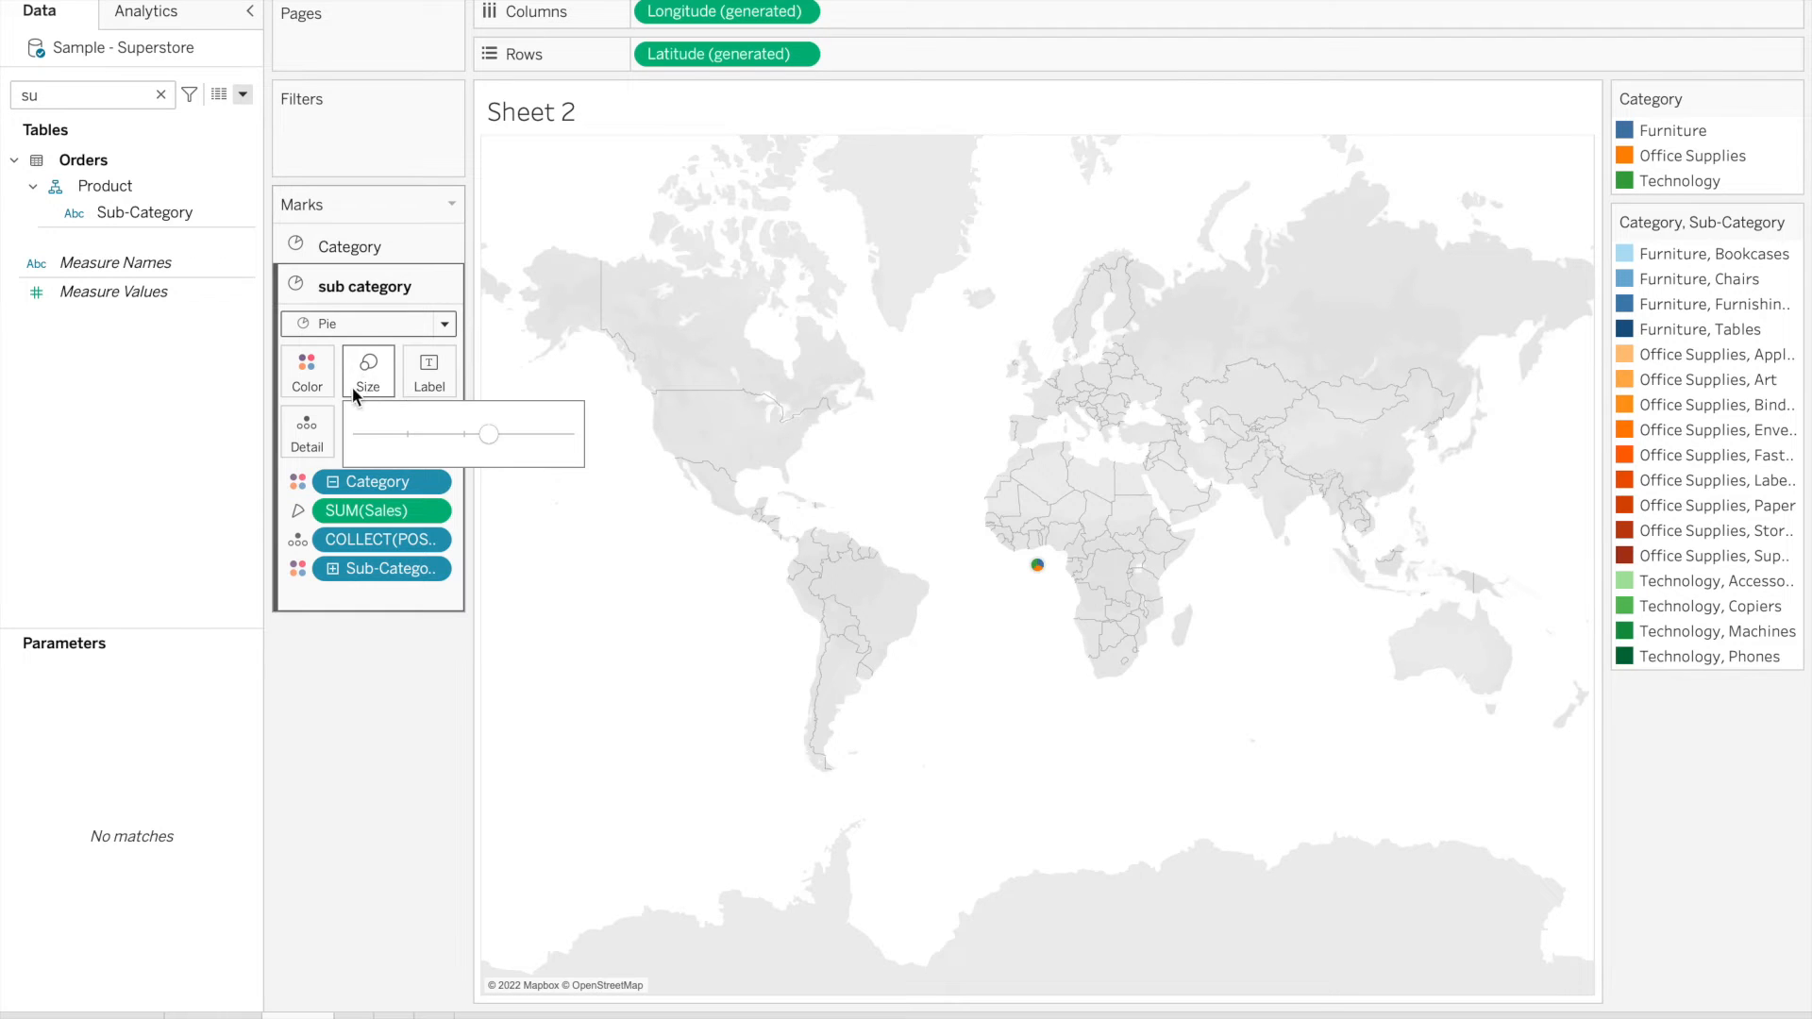
{"action": "left_click_drag", "start_coordinate": [492, 434], "coordinate": [587, 436]}
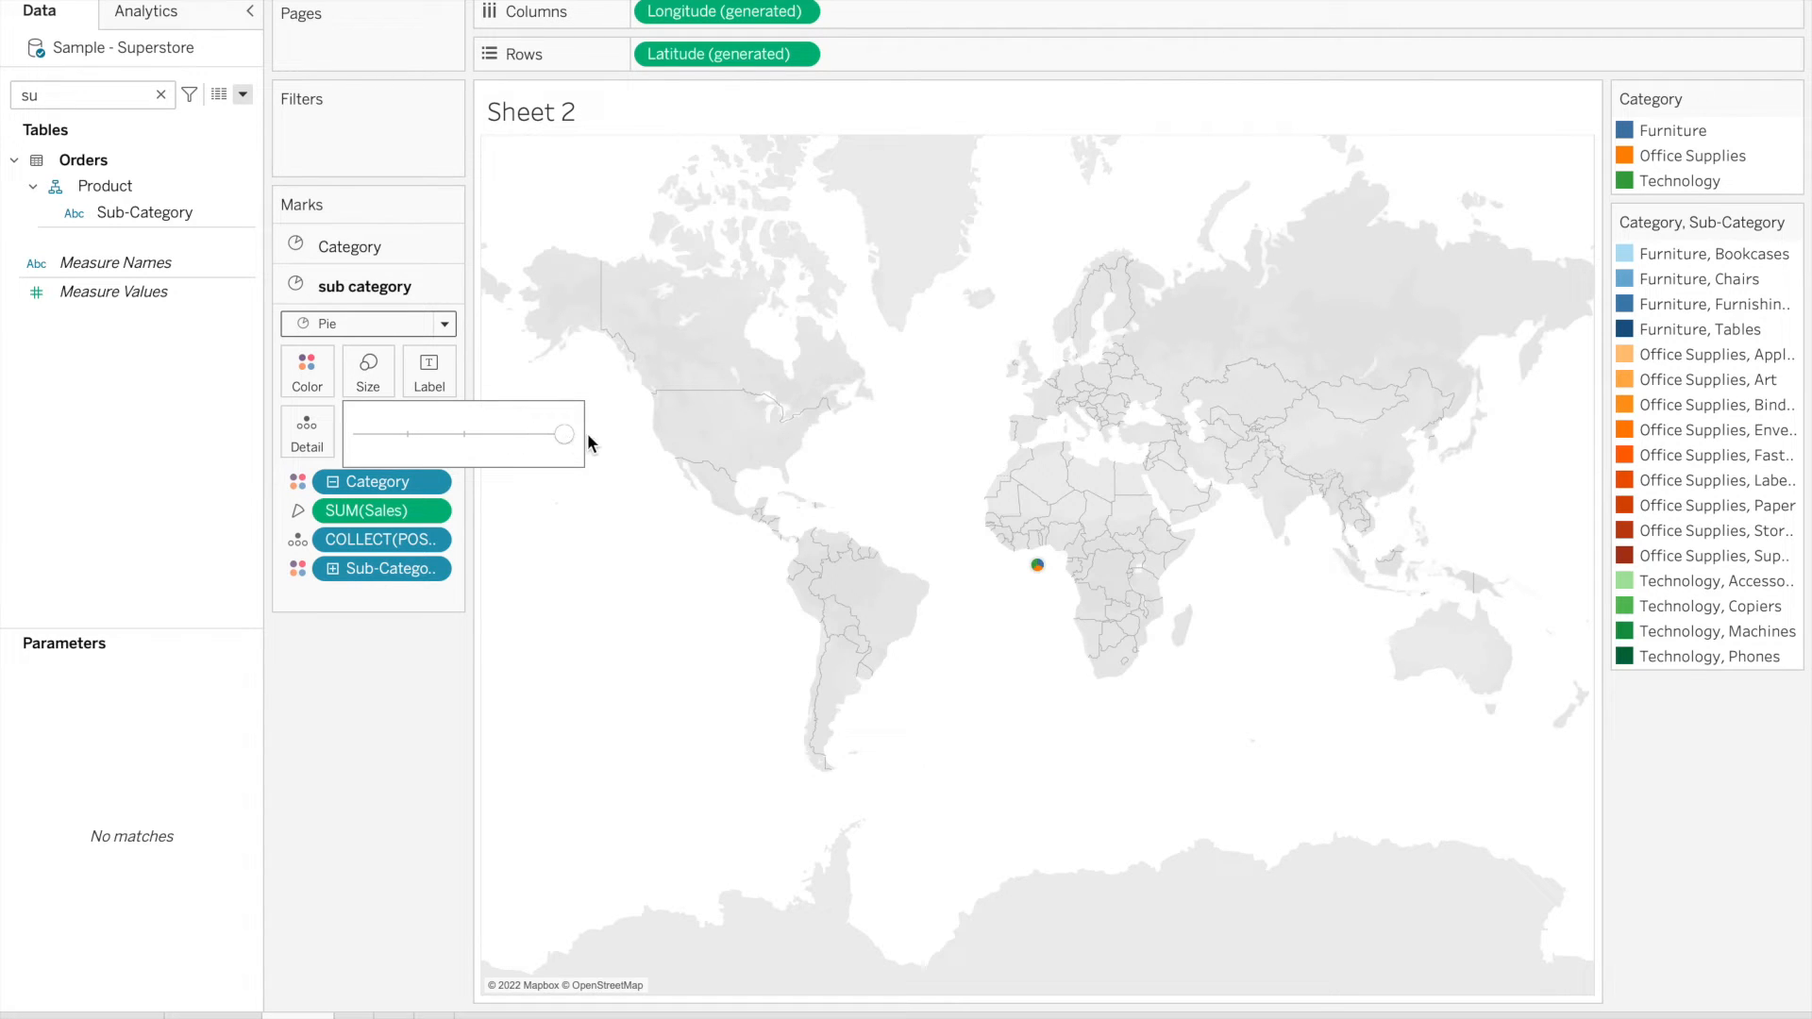
{"action": "left_click", "coordinate": [359, 248]}
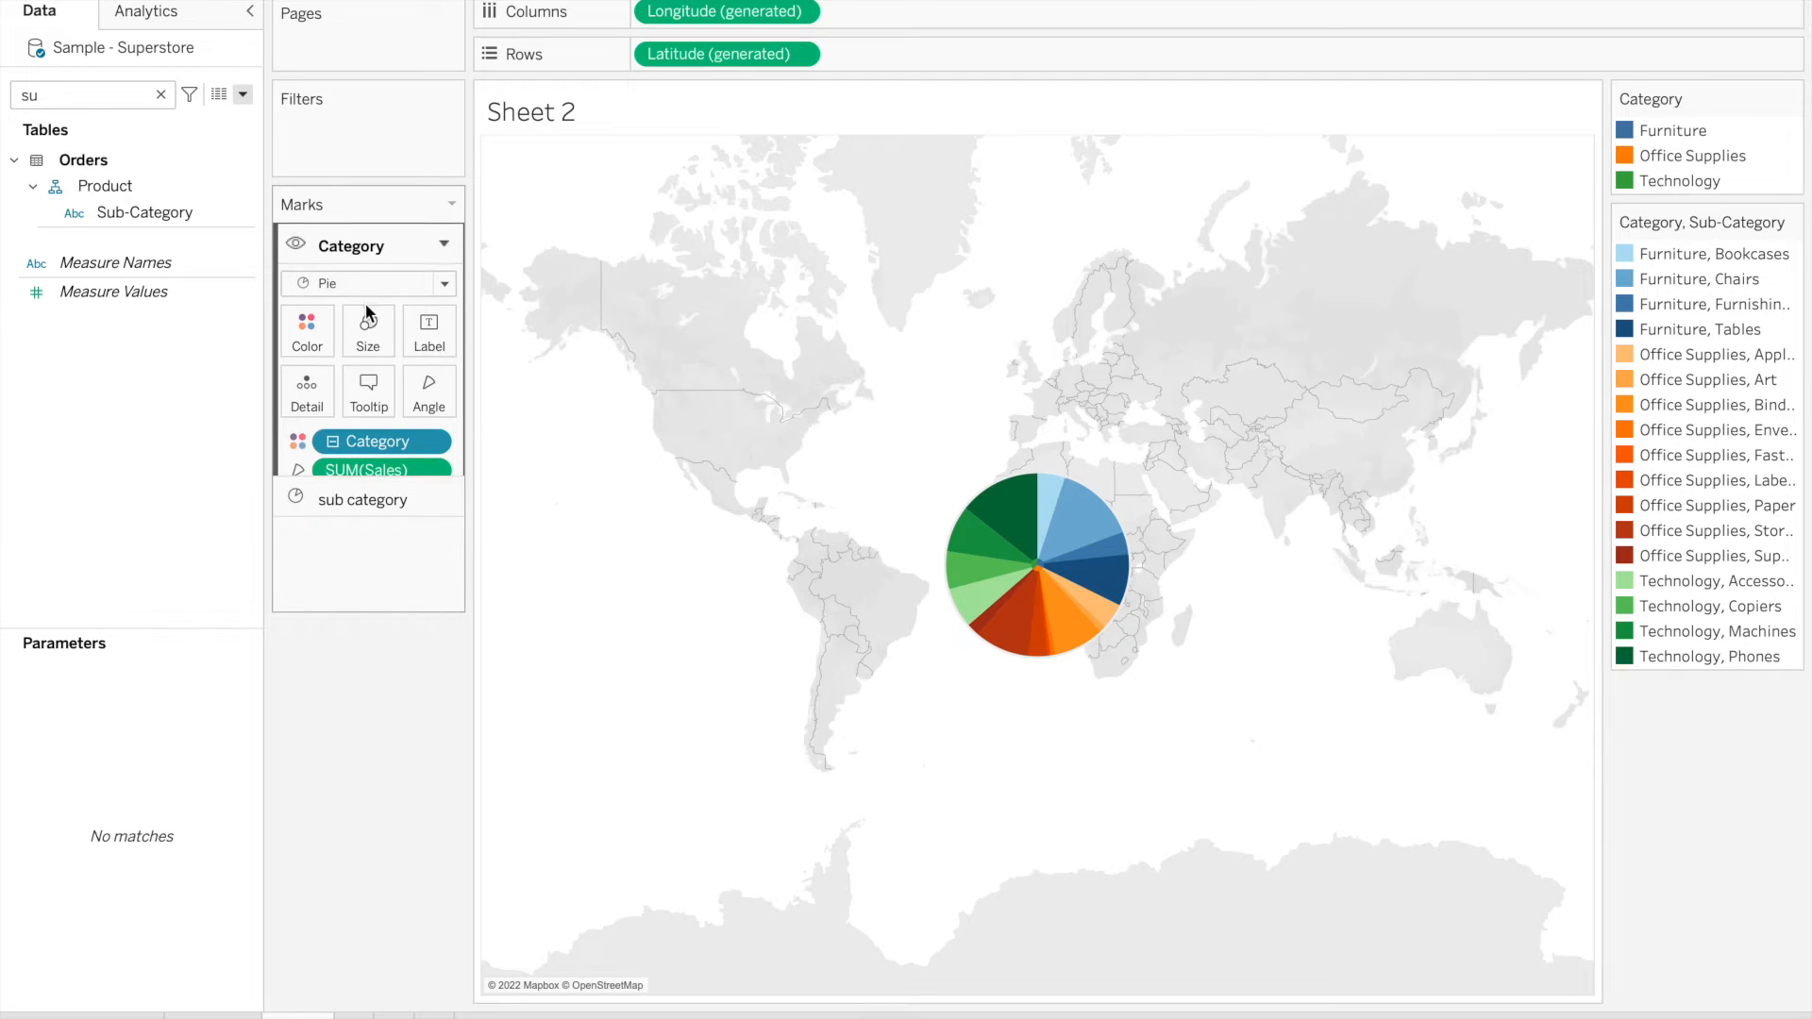
{"action": "left_click", "coordinate": [368, 330]}
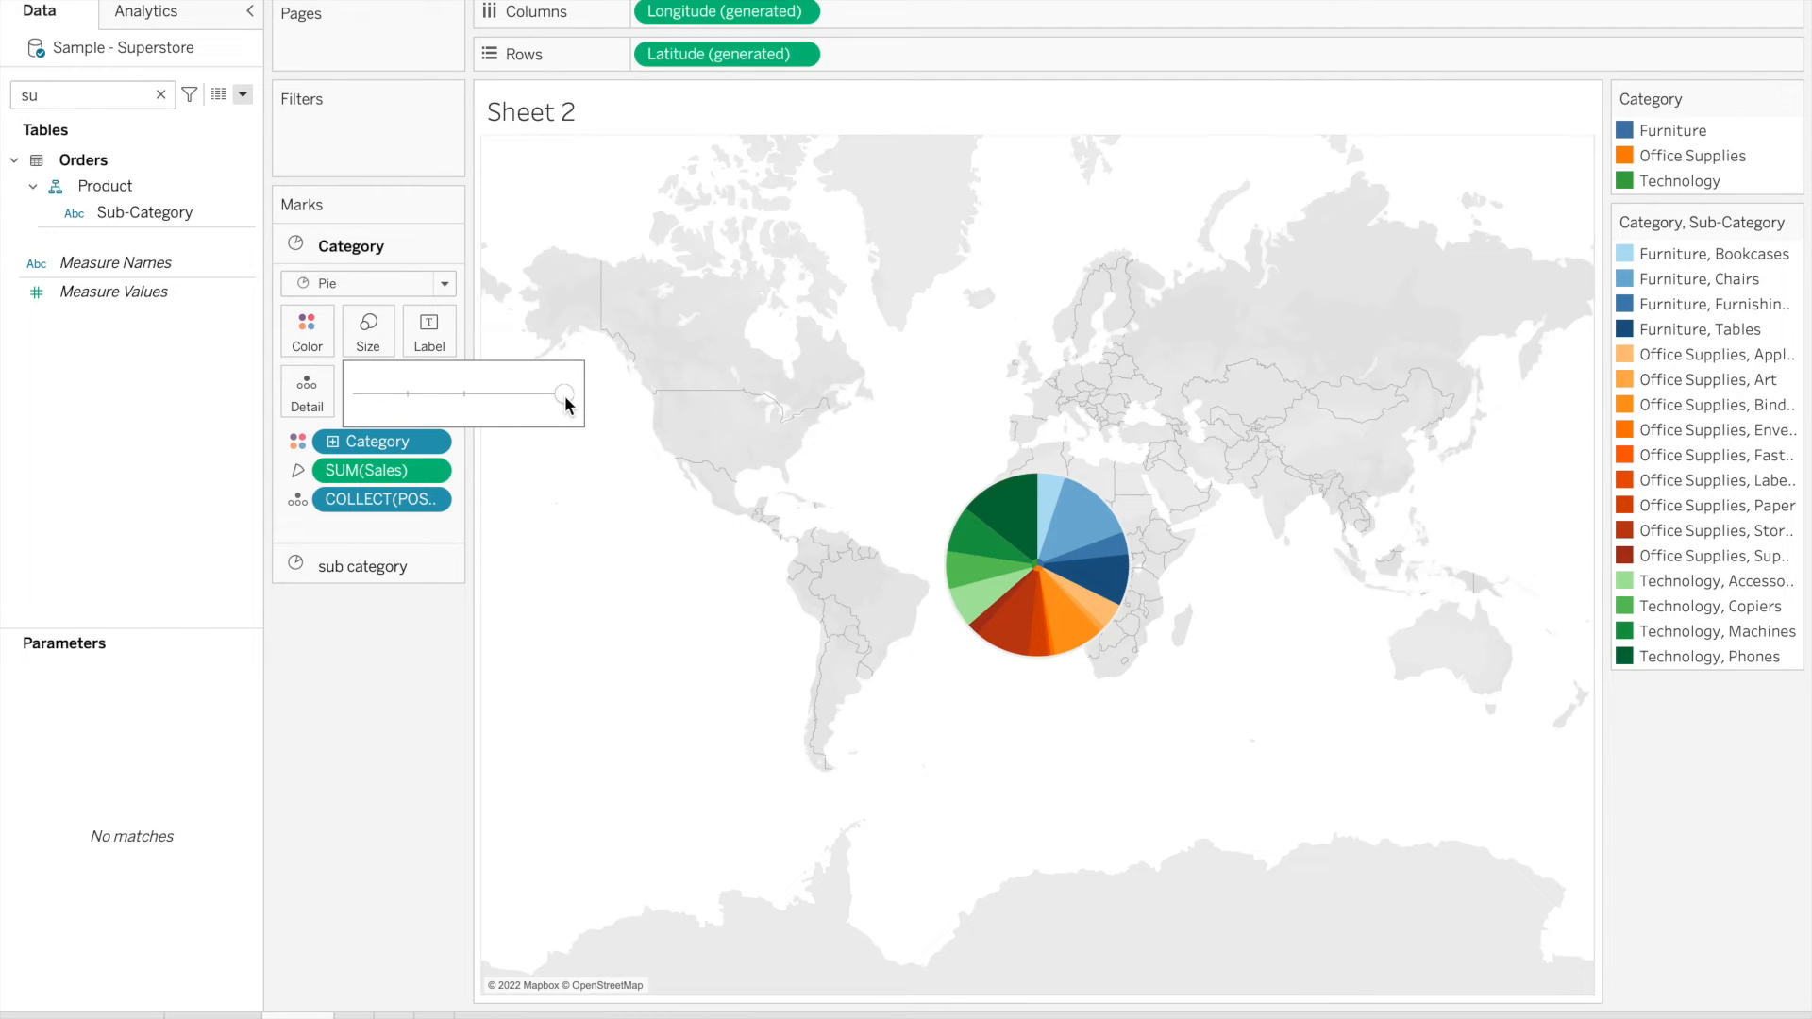
{"action": "left_click_drag", "start_coordinate": [562, 394], "coordinate": [545, 394]}
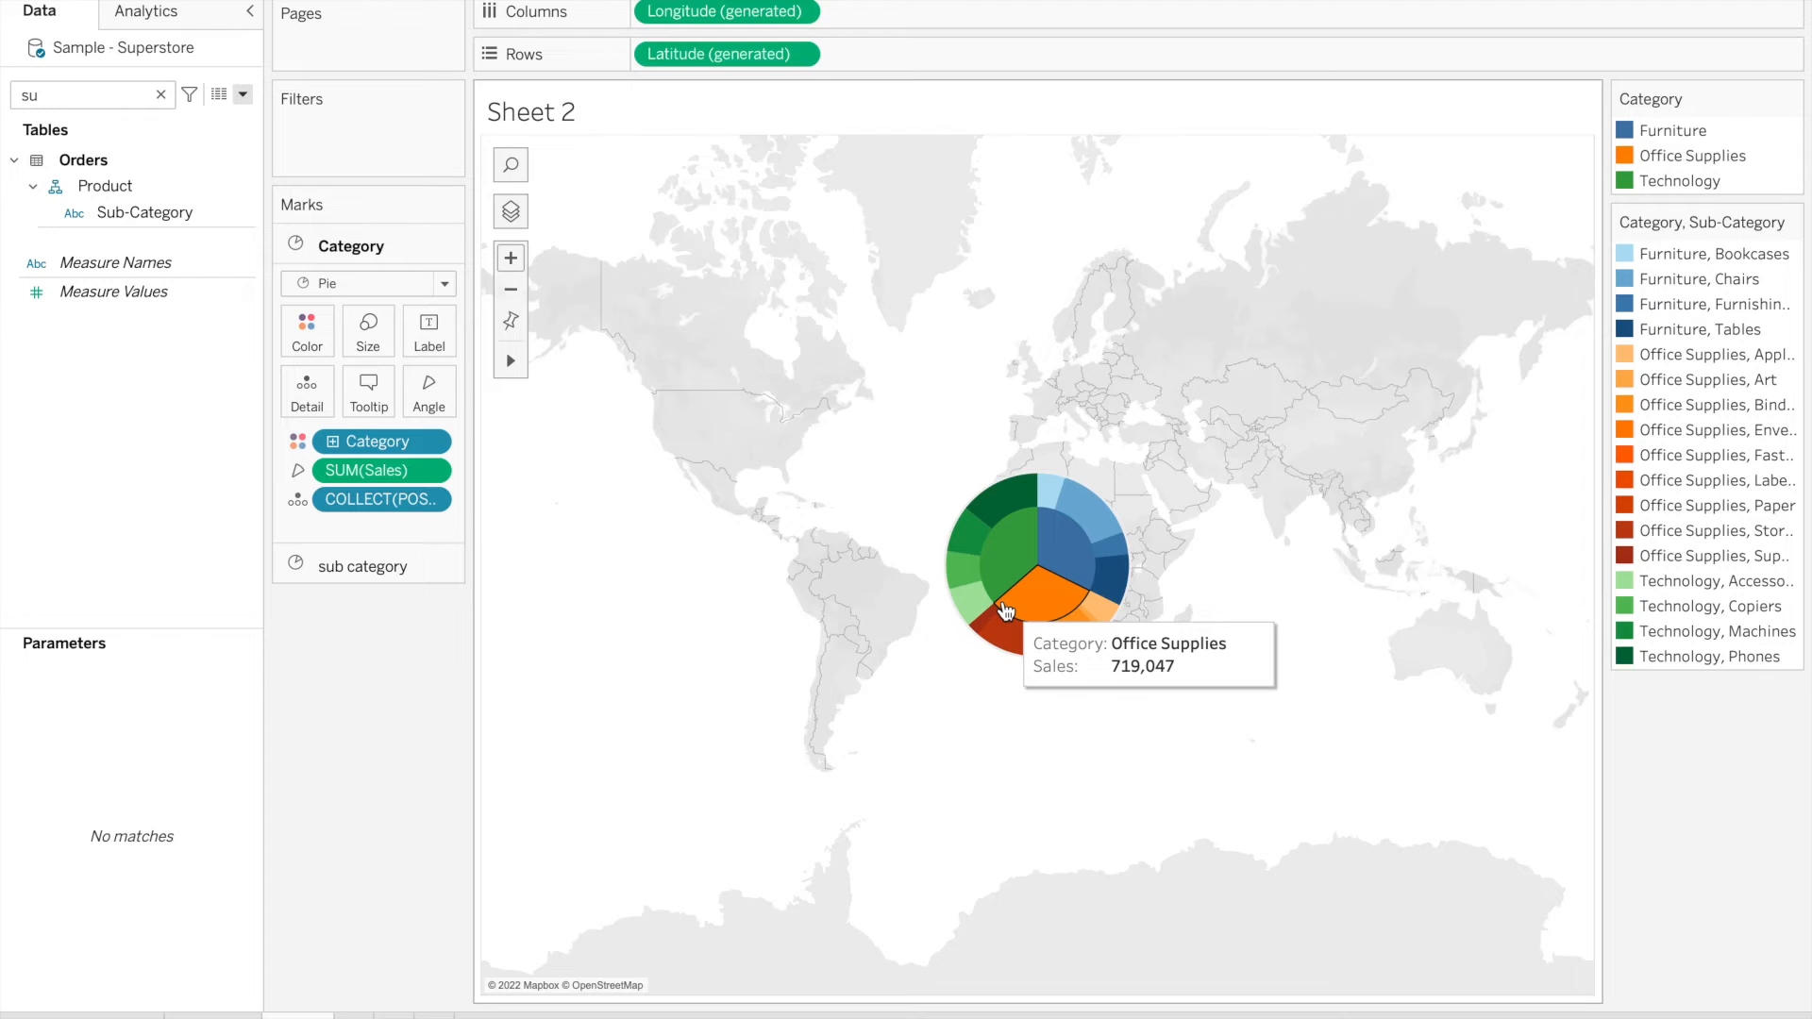
Create a calculated field named "Empty" containing the string 'EMPTY'
{"action": "left_click", "coordinate": [160, 95]}
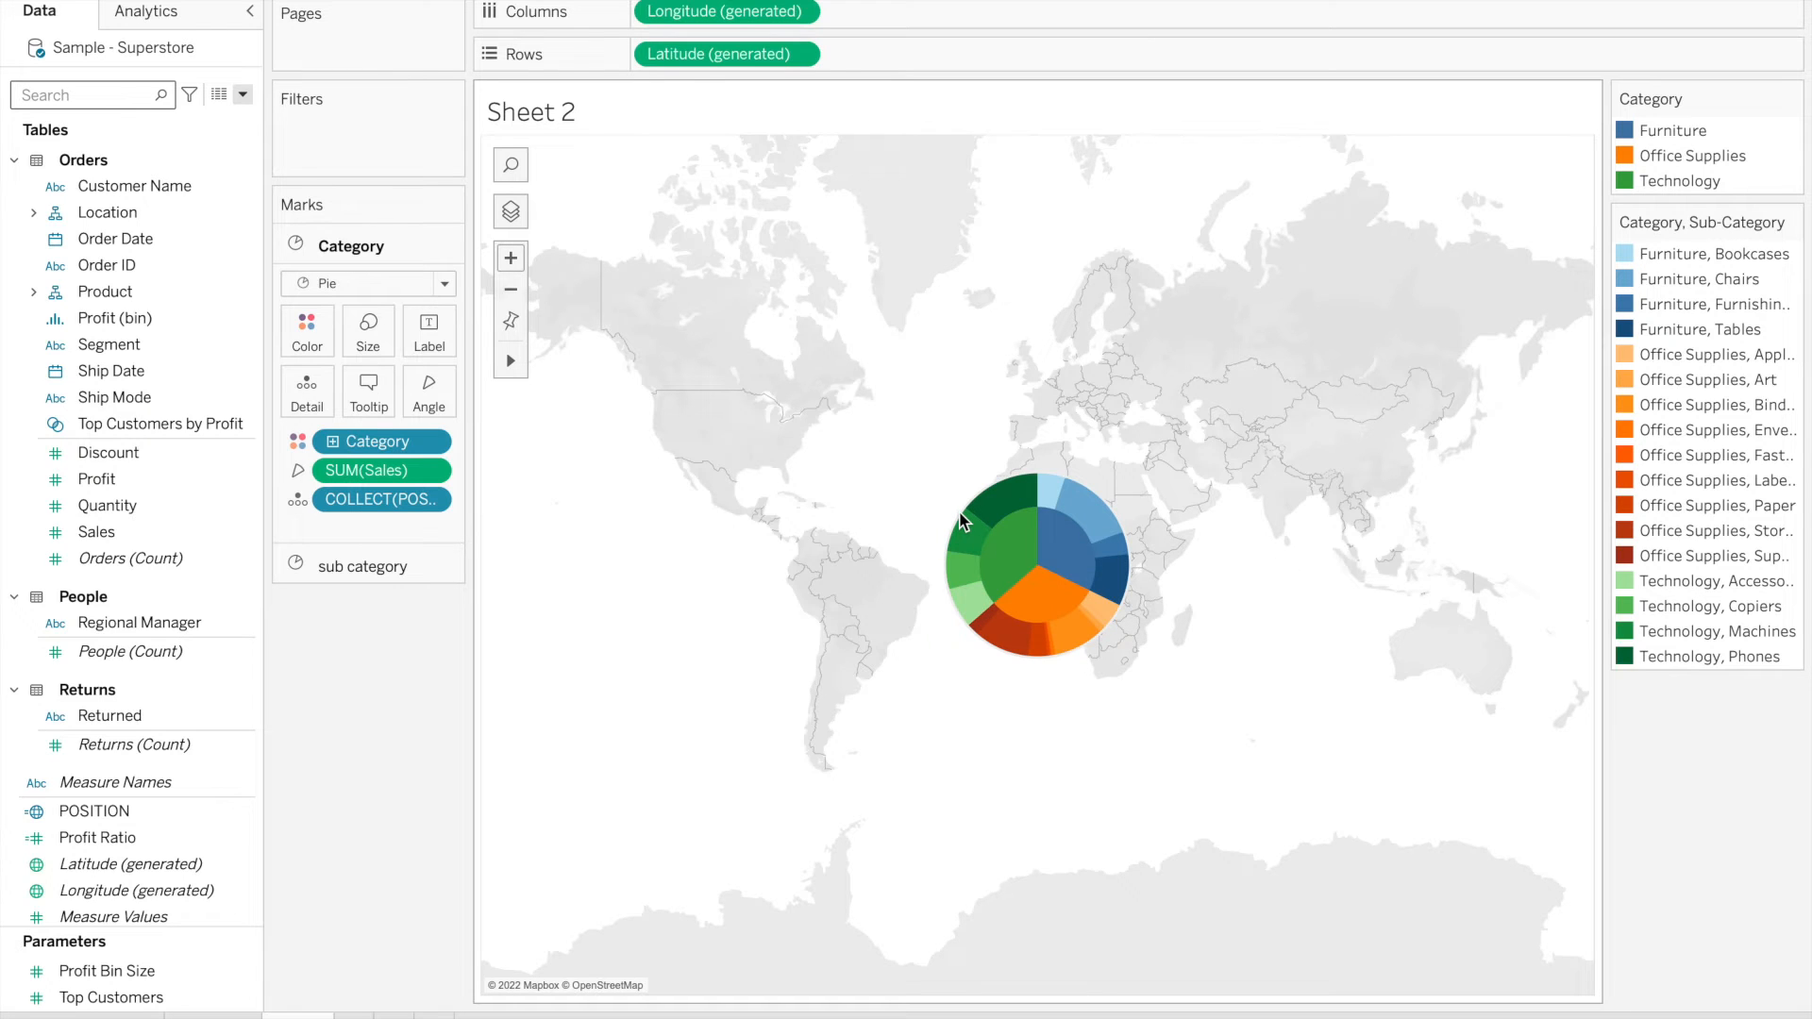
{"action": "left_click", "coordinate": [243, 92]}
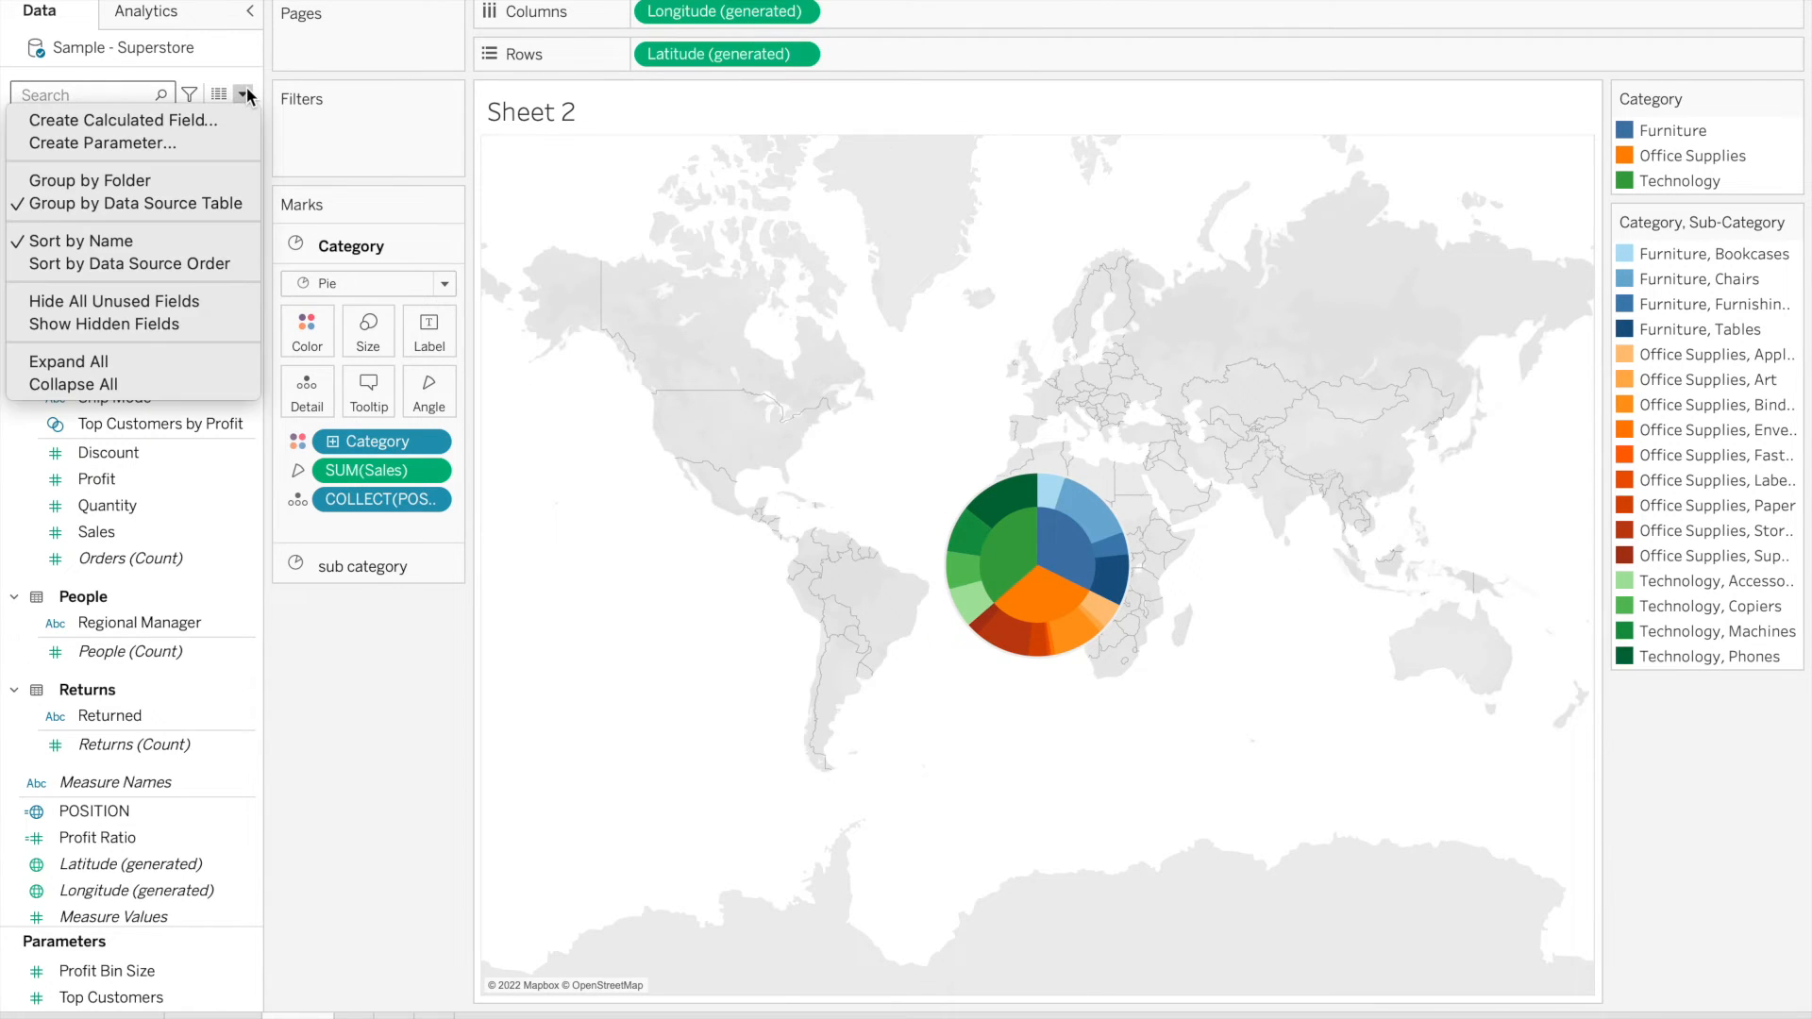
{"action": "left_click", "coordinate": [166, 117]}
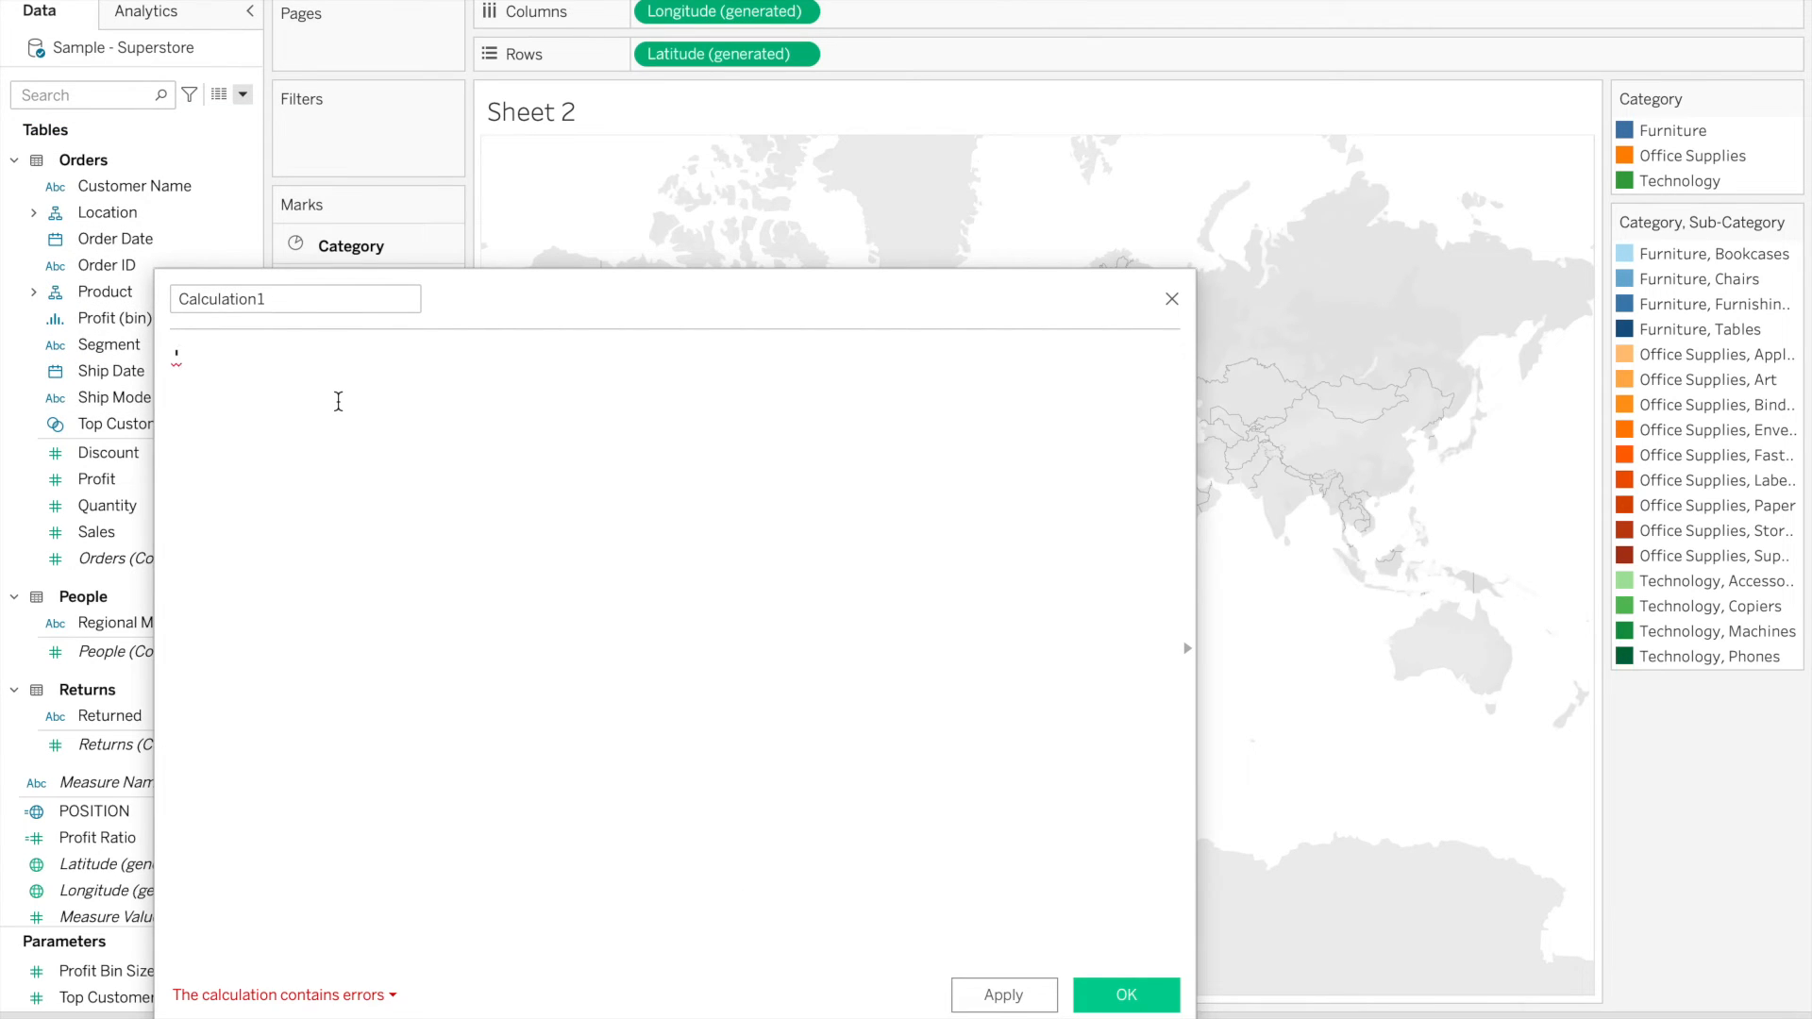
{"action": "type", "text": "EMPTY'"}
{"action": "left_click", "coordinate": [308, 304]}
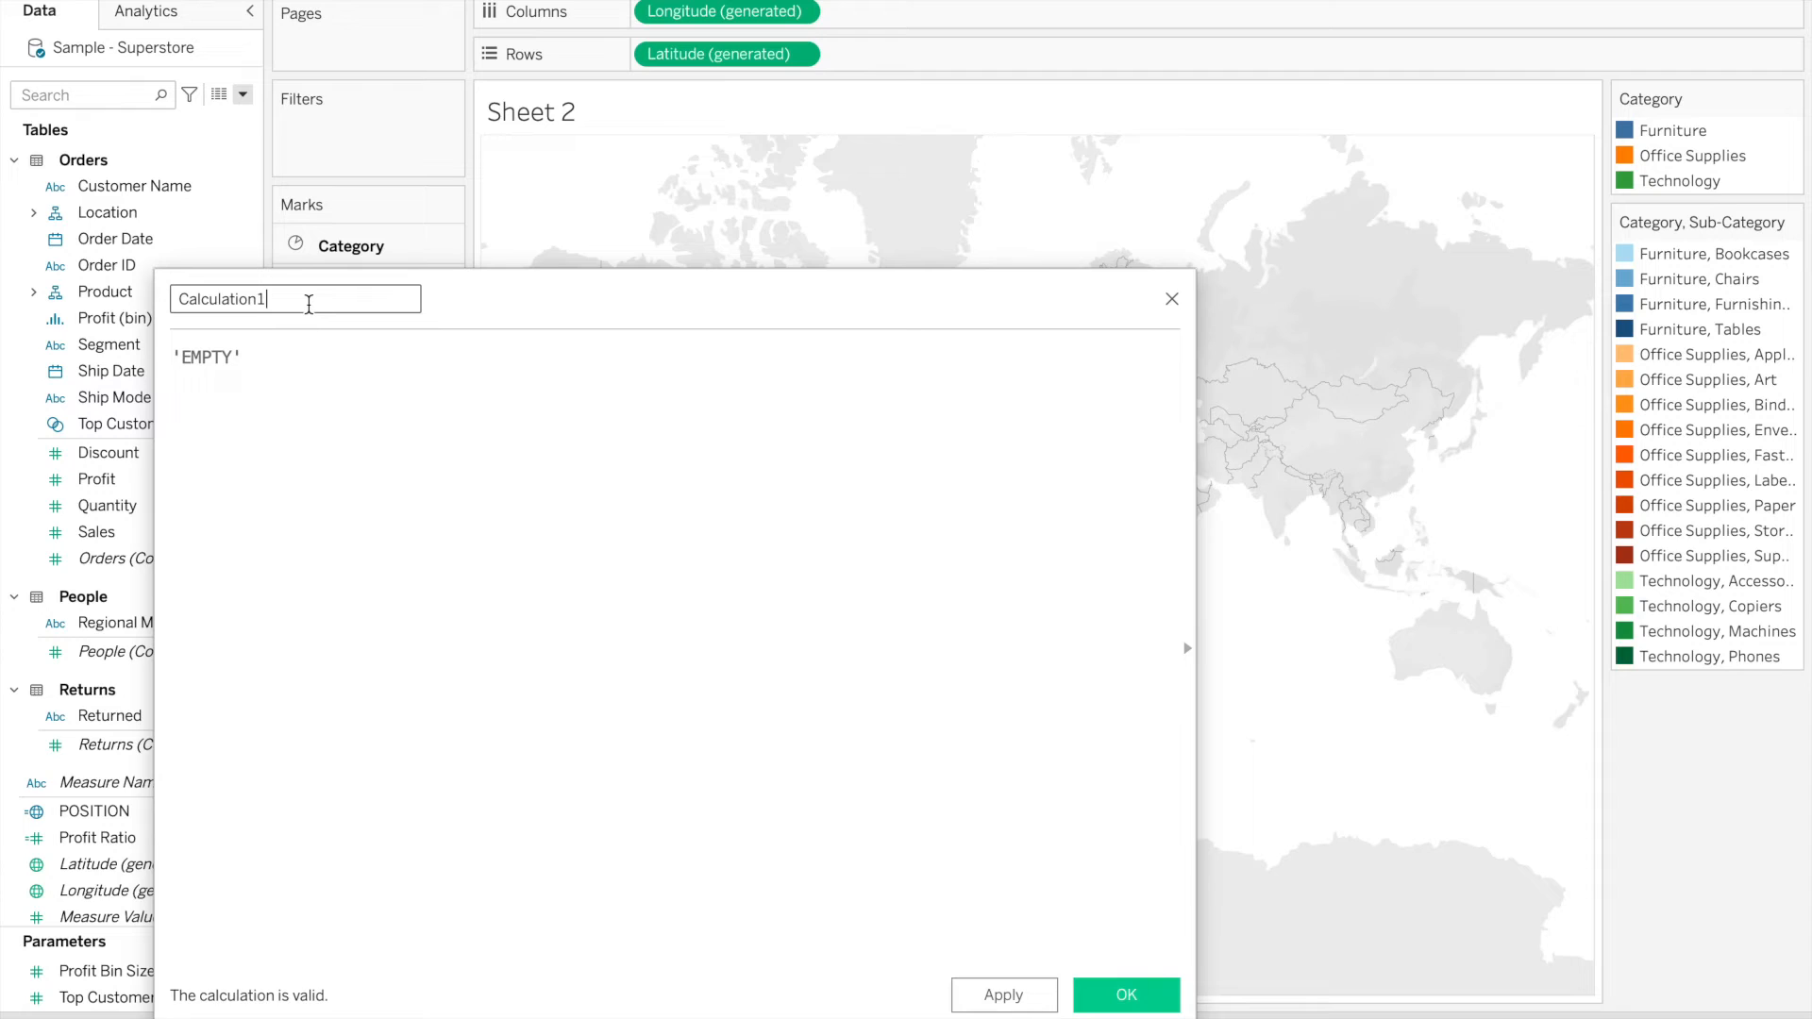
{"action": "double_click", "coordinate": [308, 304]}
{"action": "type", "text": "Empty"}
{"action": "left_click", "coordinate": [1161, 990]}
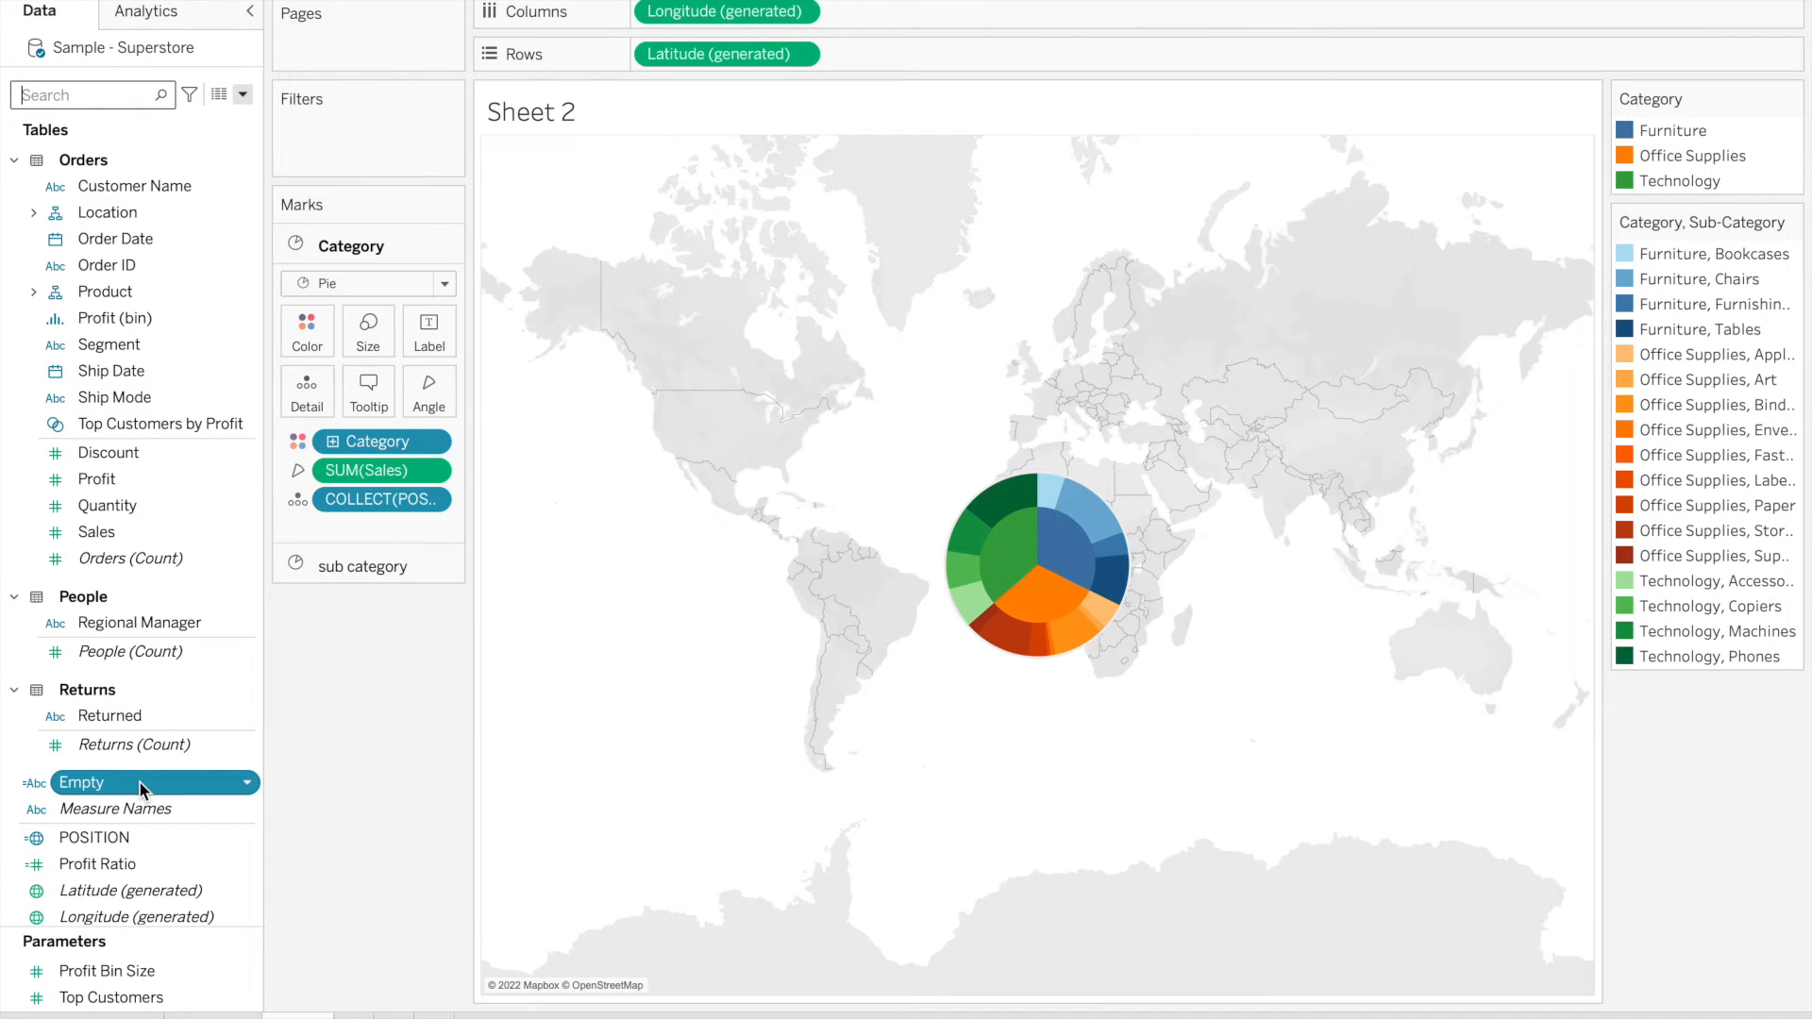
Add POSITION to the map as another marks layer and rename the layer "Outer Ring"
{"action": "left_click_drag", "start_coordinate": [140, 787], "coordinate": [654, 183]}
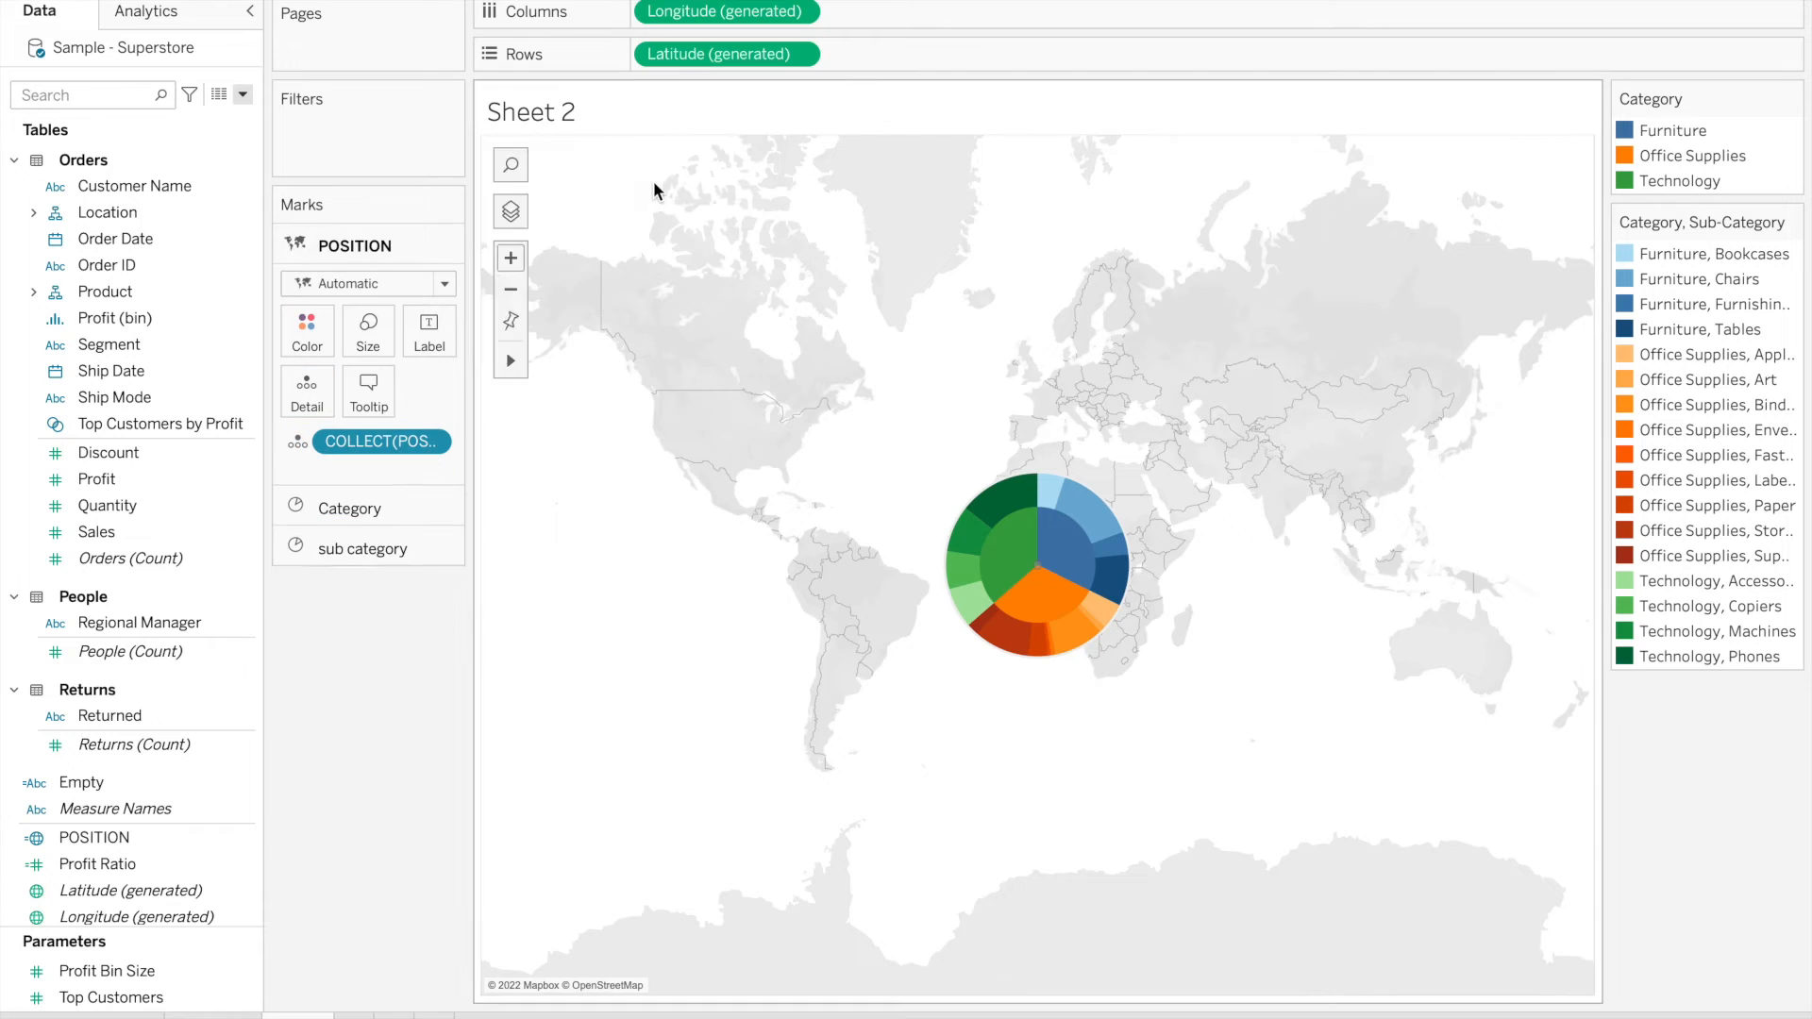
{"action": "double_click", "coordinate": [368, 245]}
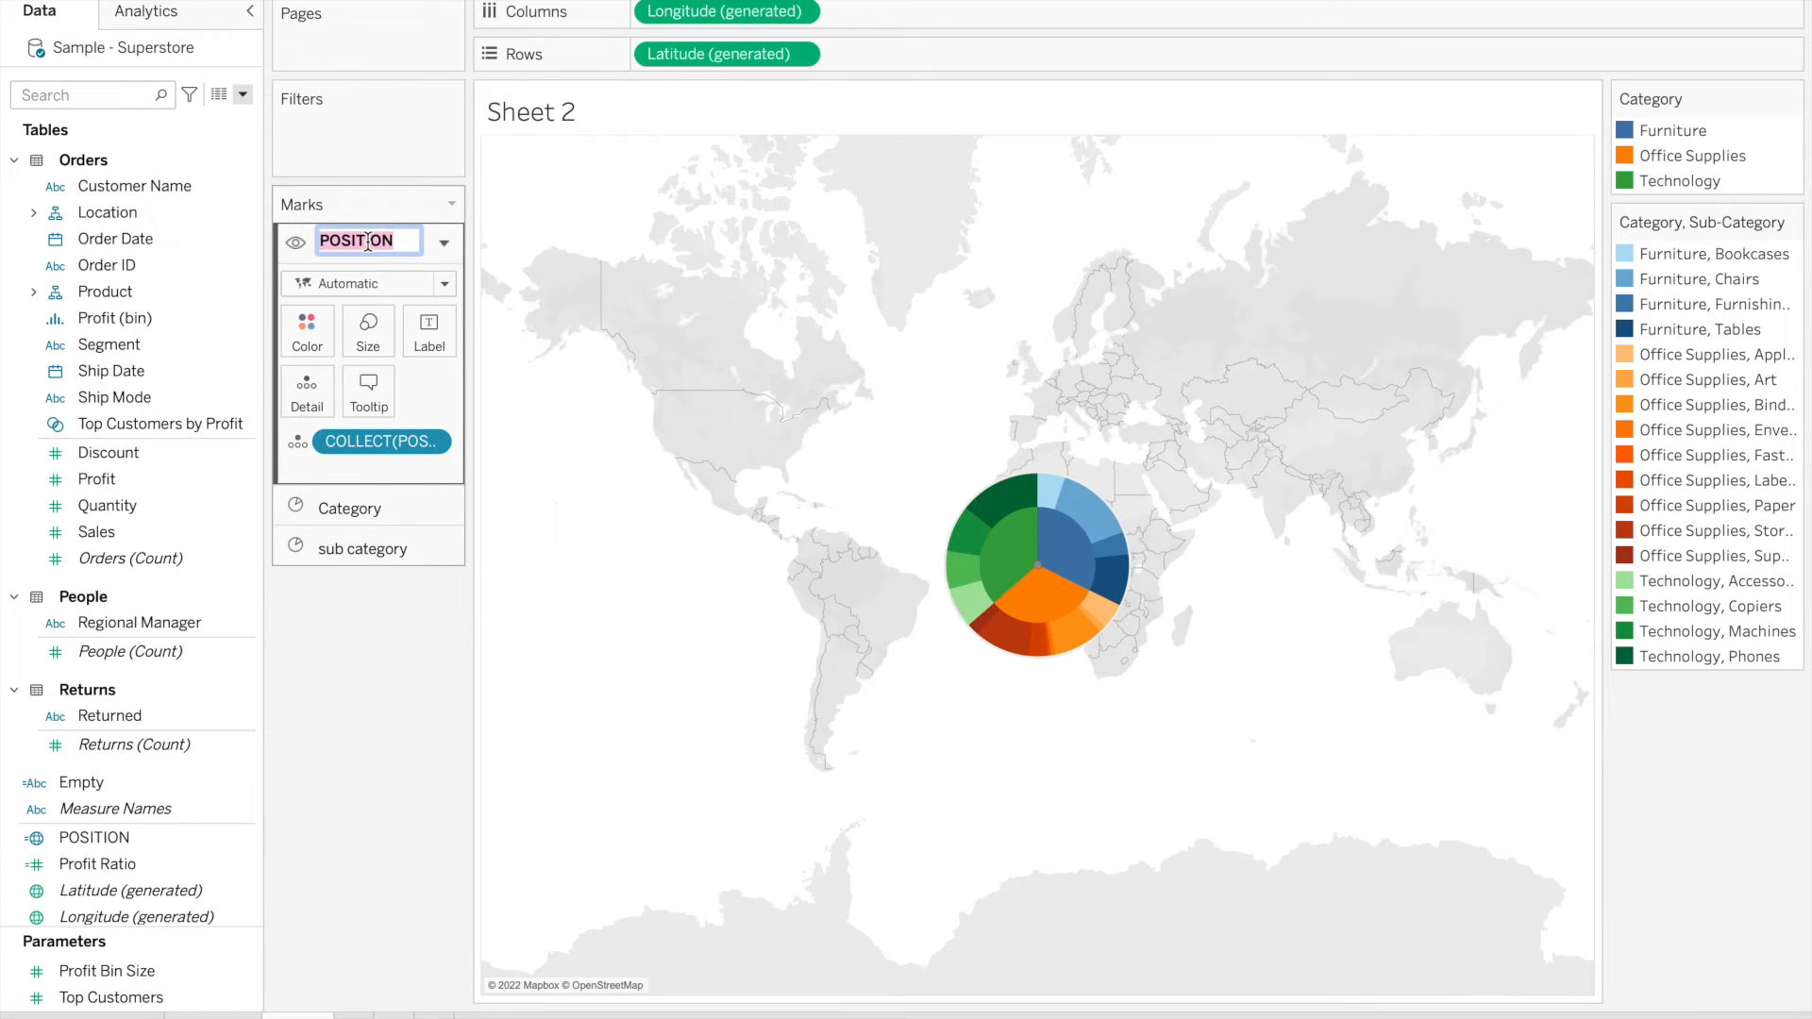
{"action": "type", "text": "Outer Ring"}
{"action": "key", "text": "Return"}
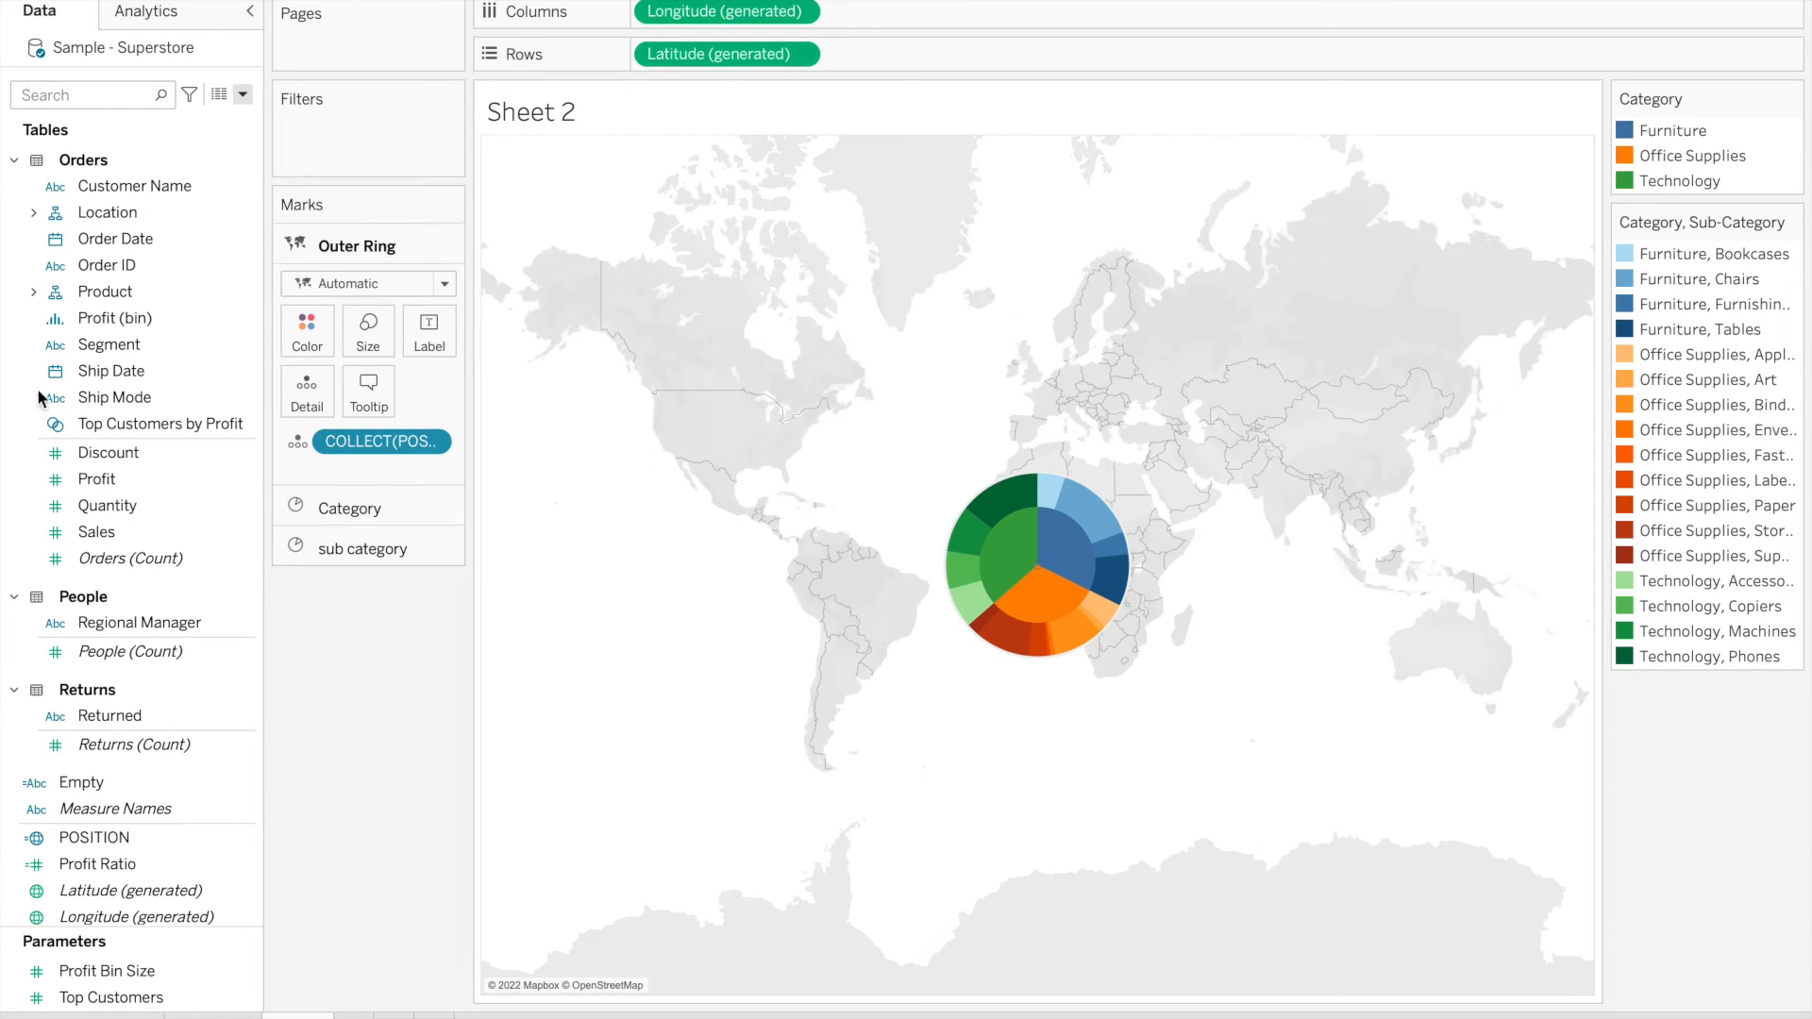
Color the Outer Ring layer by the Empty field and assign white (FFFFFF) to its EMPTY item
{"action": "type", "text": "em"}
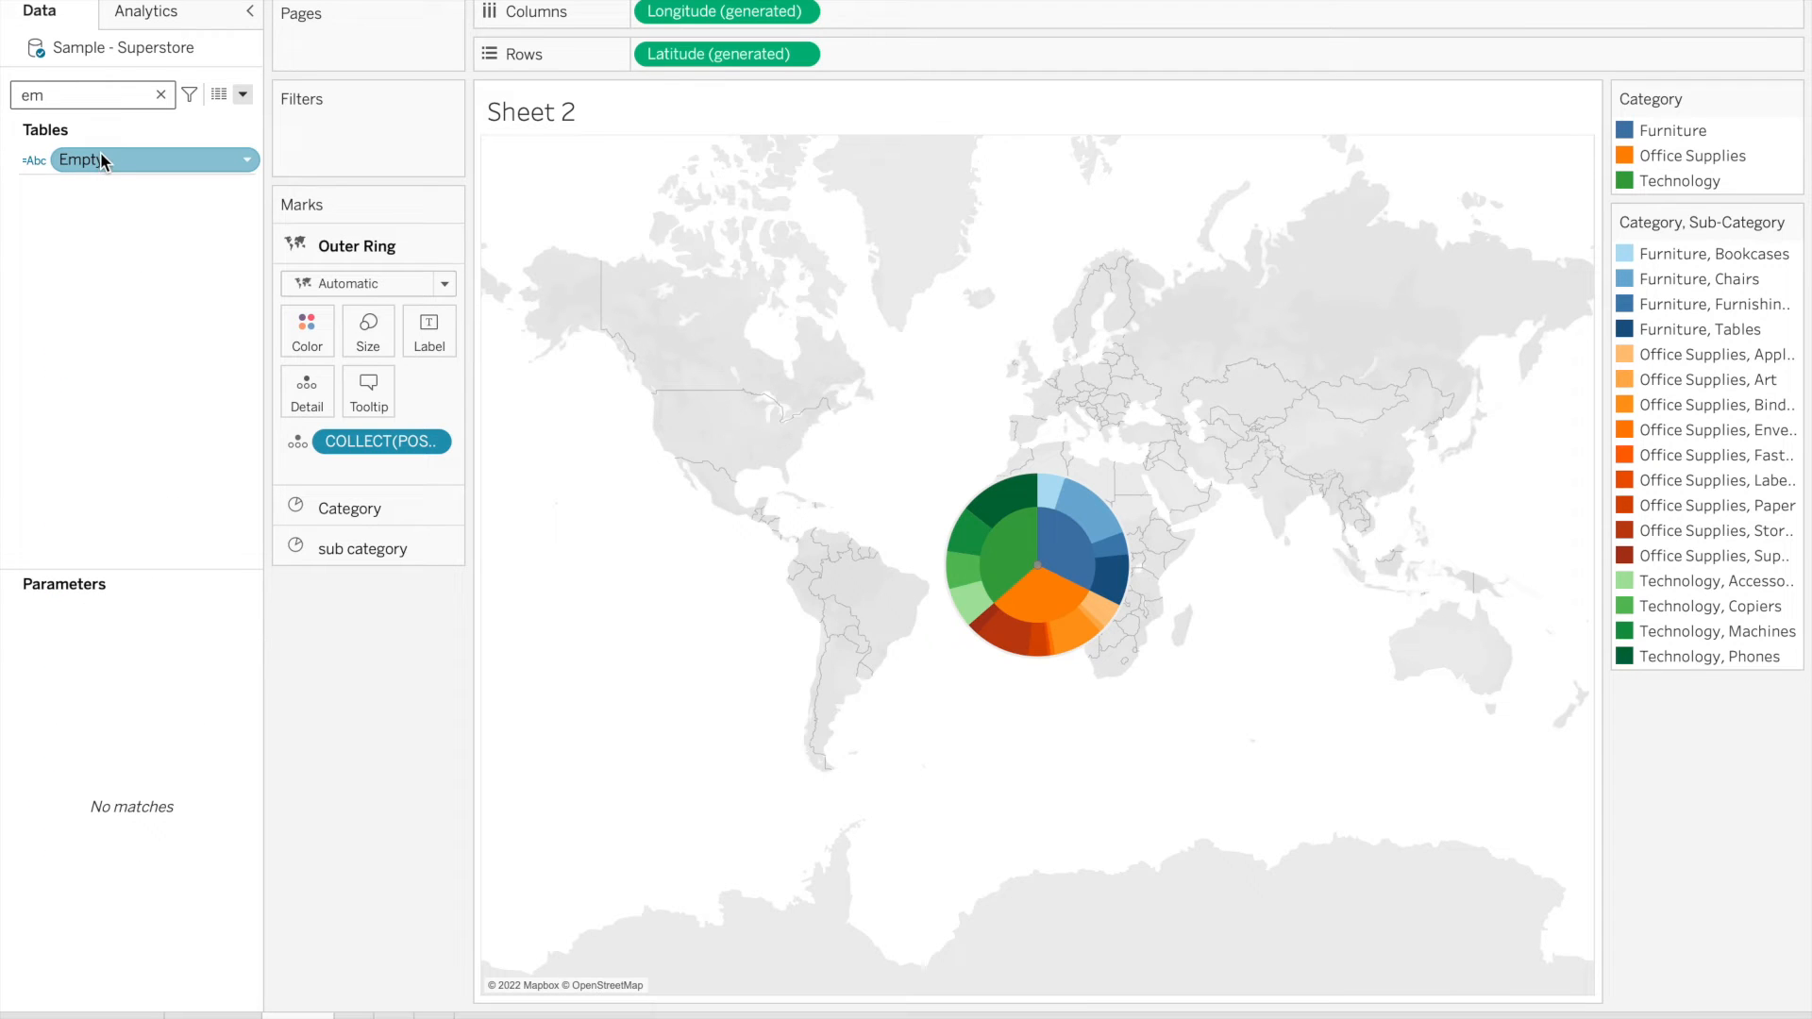
{"action": "left_click_drag", "start_coordinate": [104, 157], "coordinate": [309, 326]}
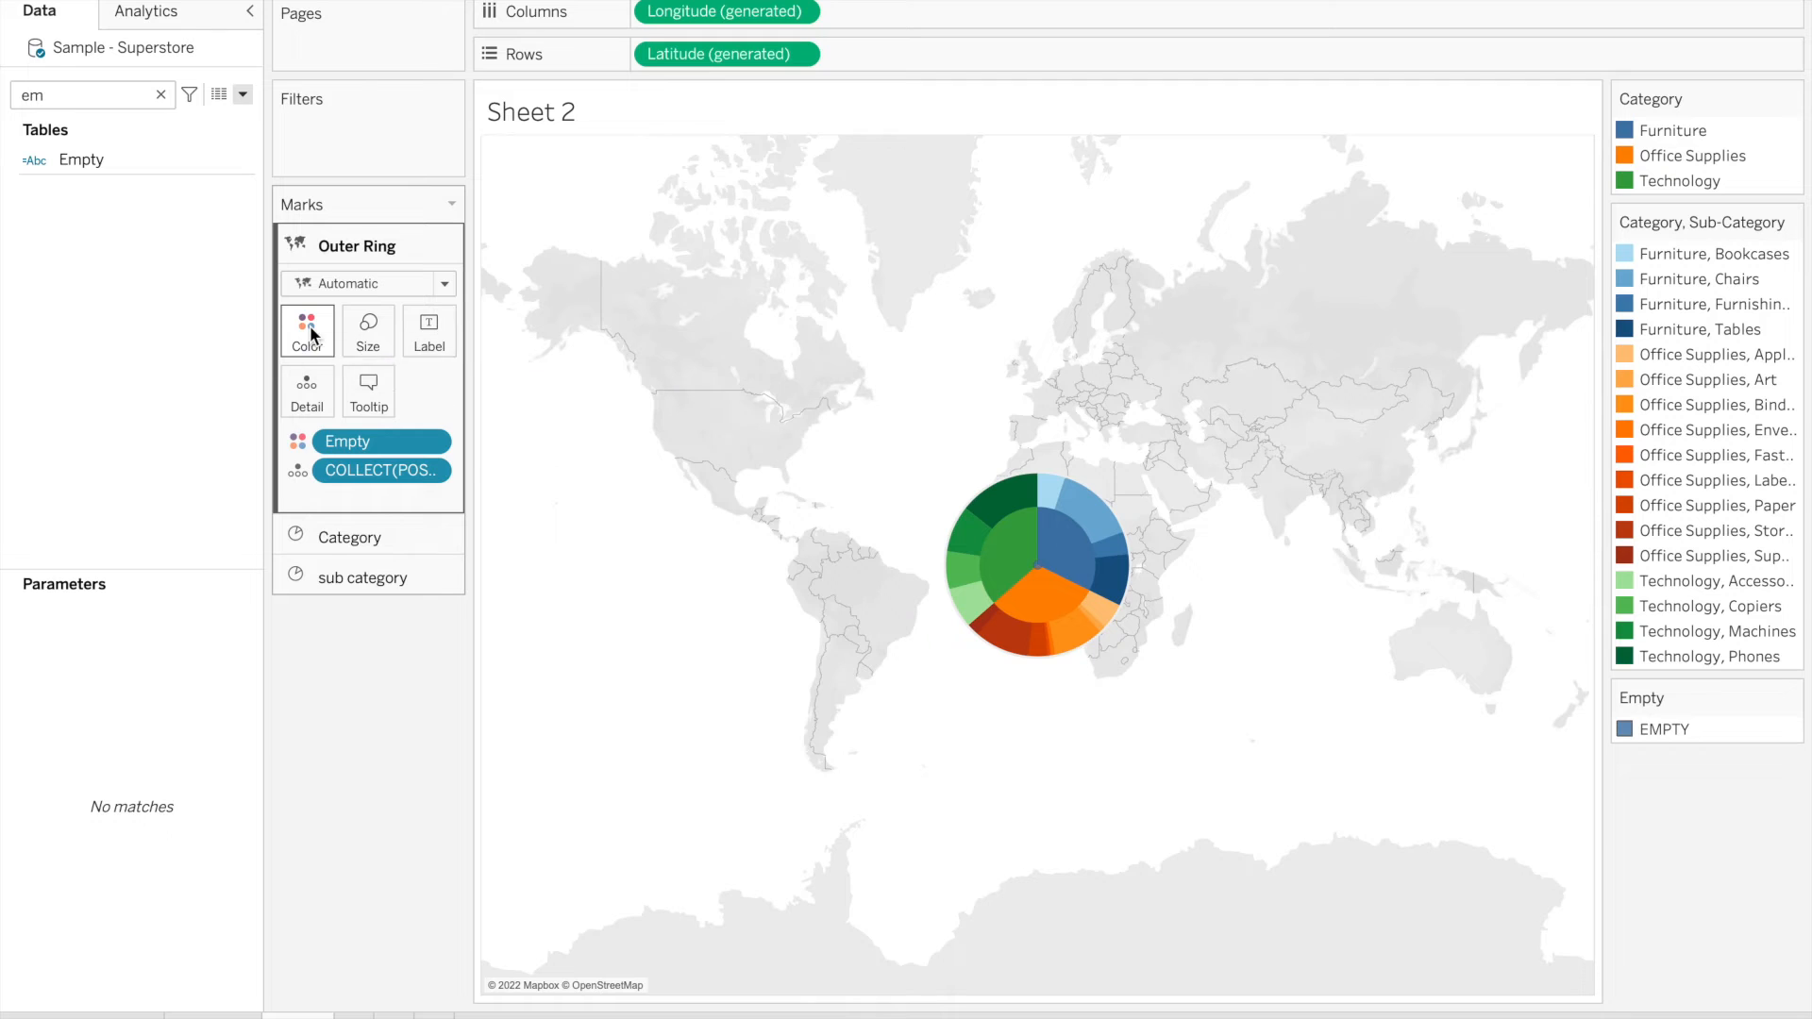
{"action": "left_click", "coordinate": [310, 326]}
{"action": "left_click", "coordinate": [353, 422]}
{"action": "double_click", "coordinate": [583, 307]}
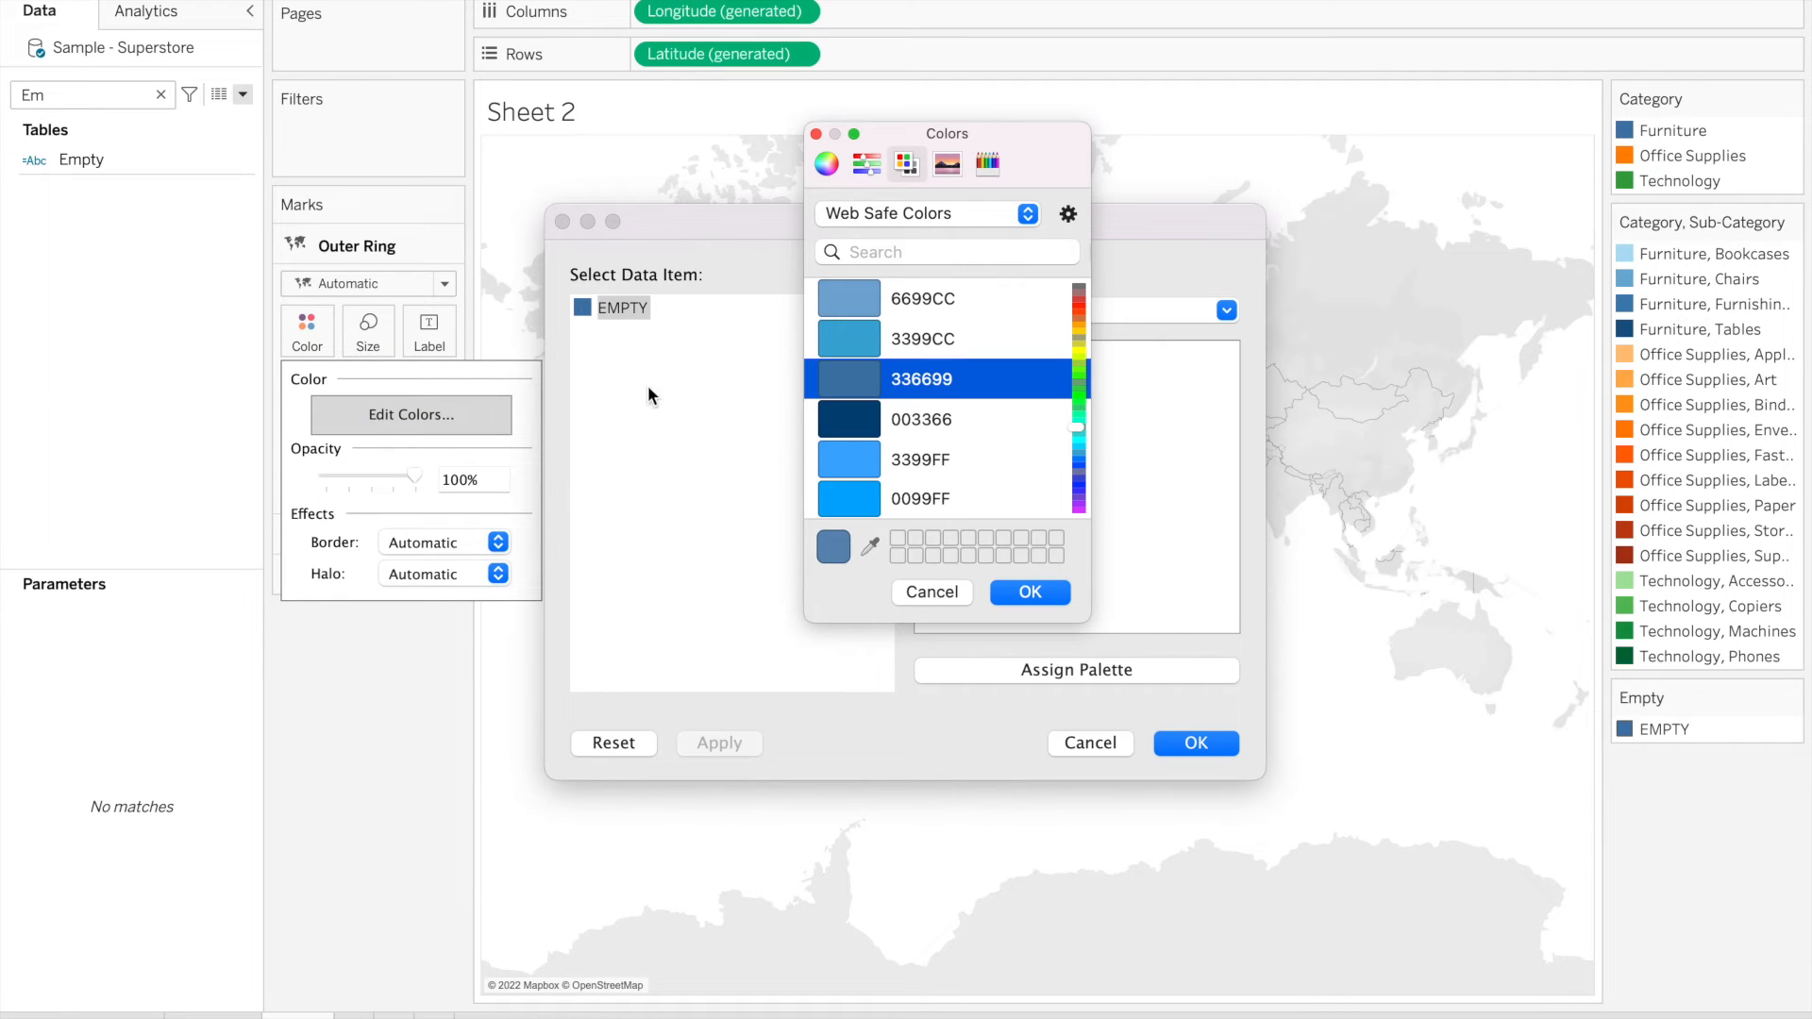
{"action": "scroll", "coordinate": [985, 341], "scroll_direction": "up", "scroll_amount": 10}
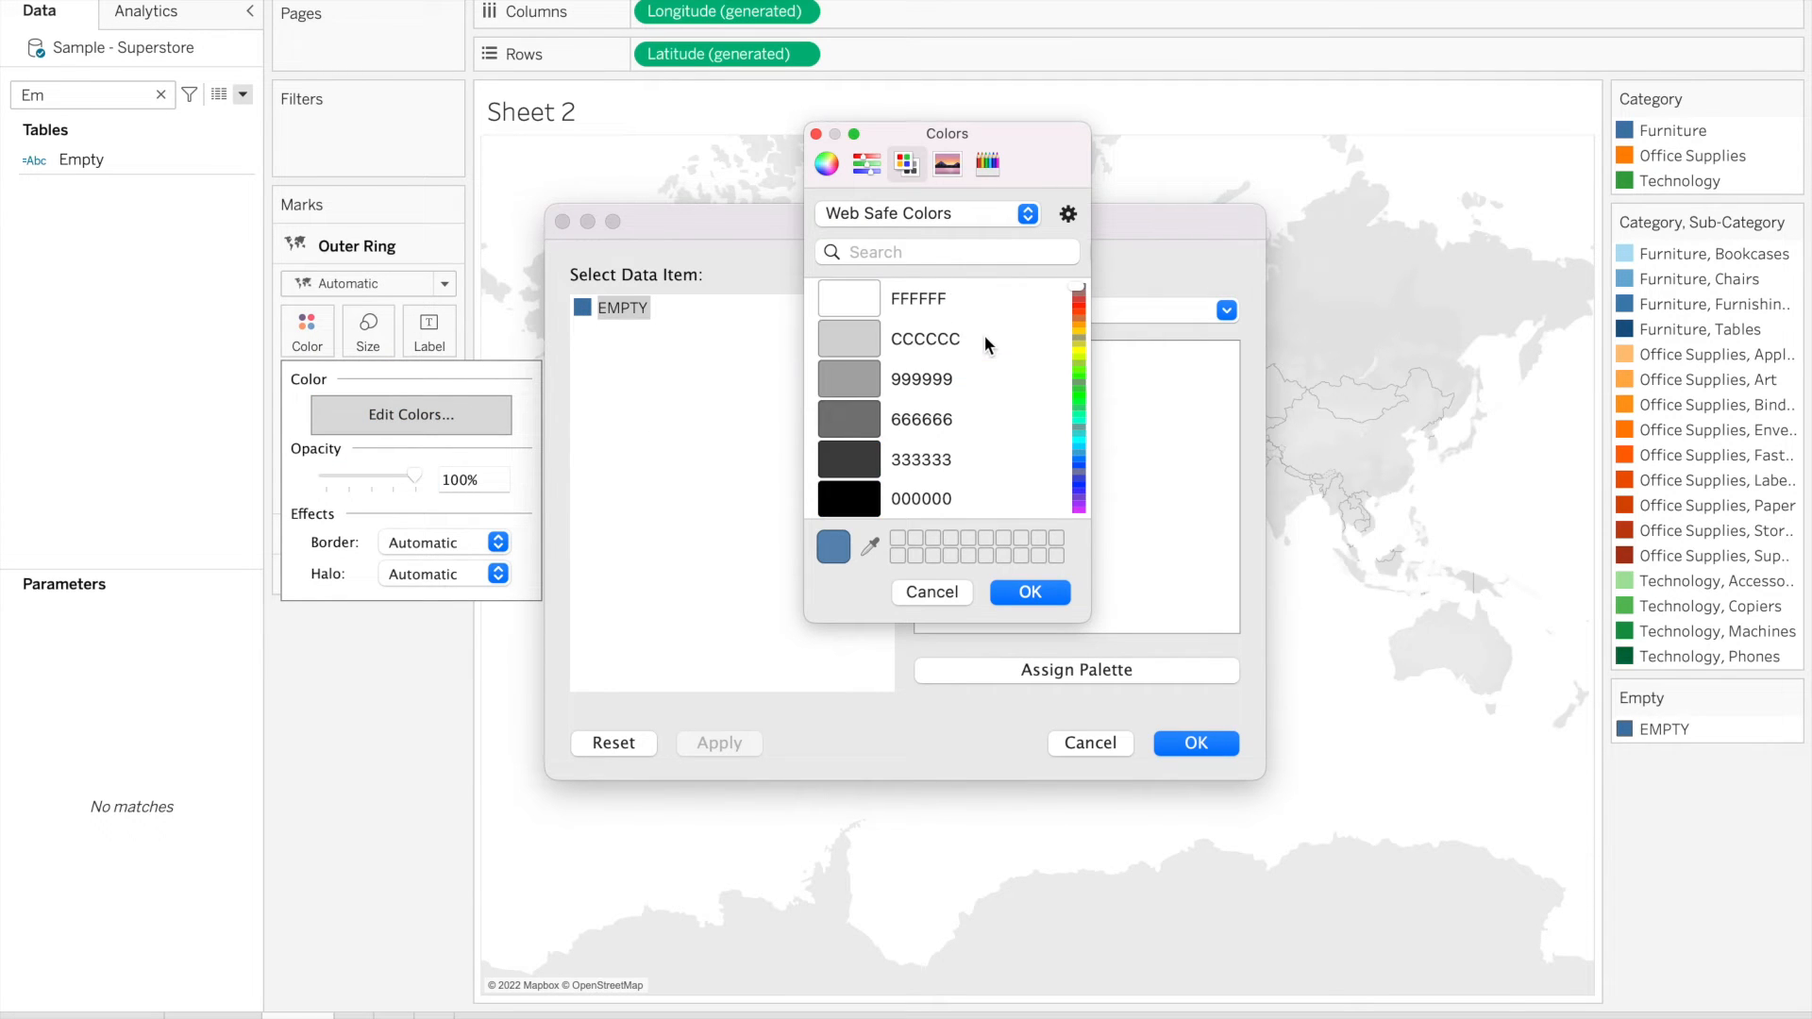
{"action": "left_click", "coordinate": [849, 300]}
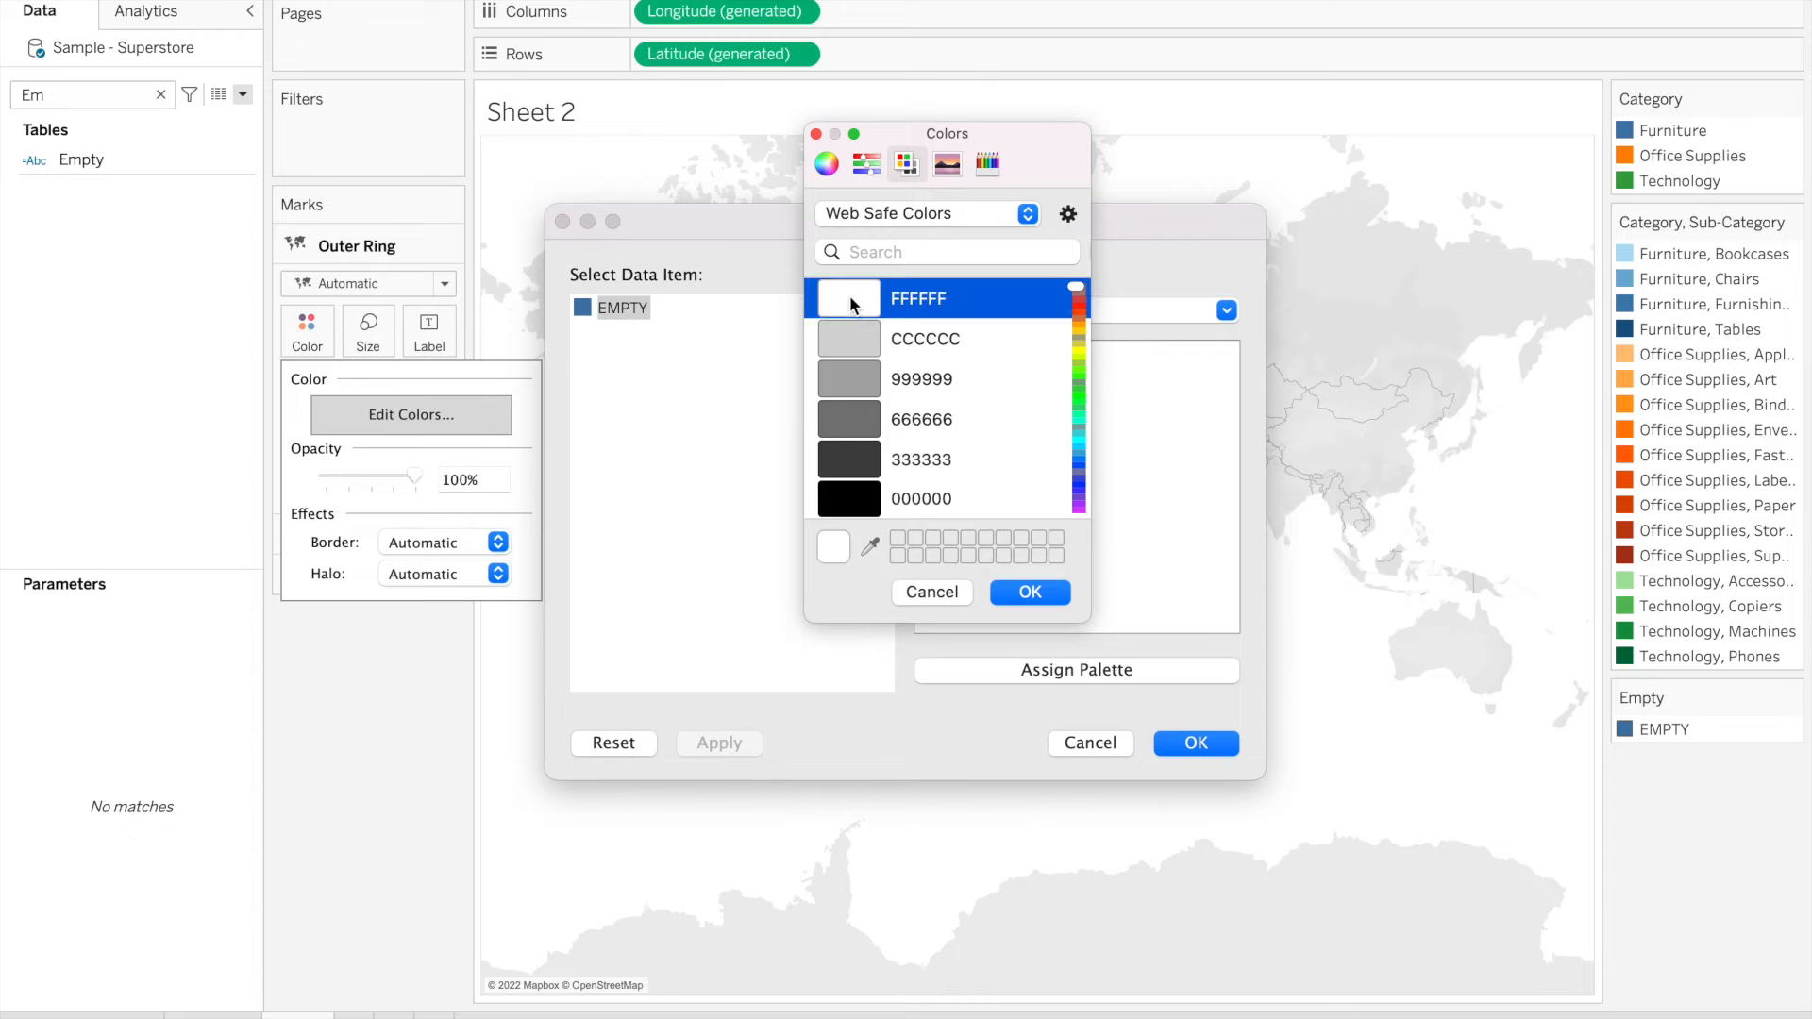
{"action": "left_click", "coordinate": [1049, 598]}
{"action": "left_click", "coordinate": [1204, 744]}
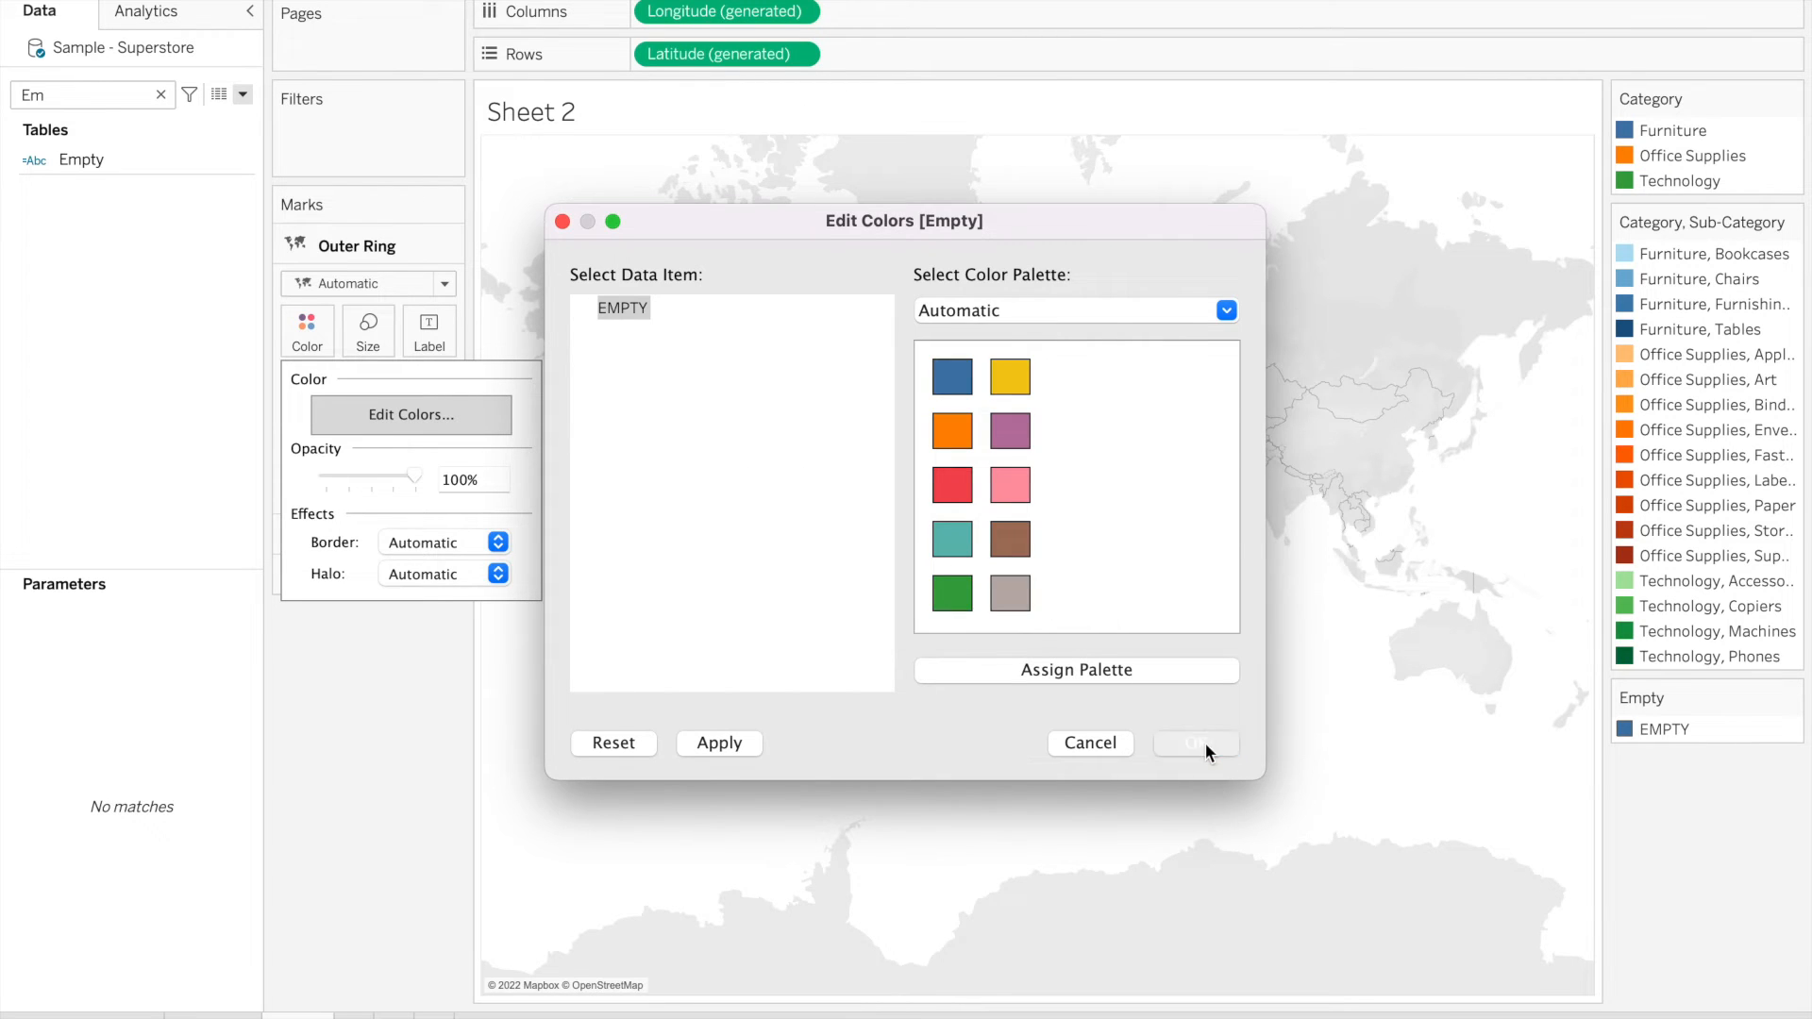
{"action": "mouse_move", "coordinate": [1048, 596]}
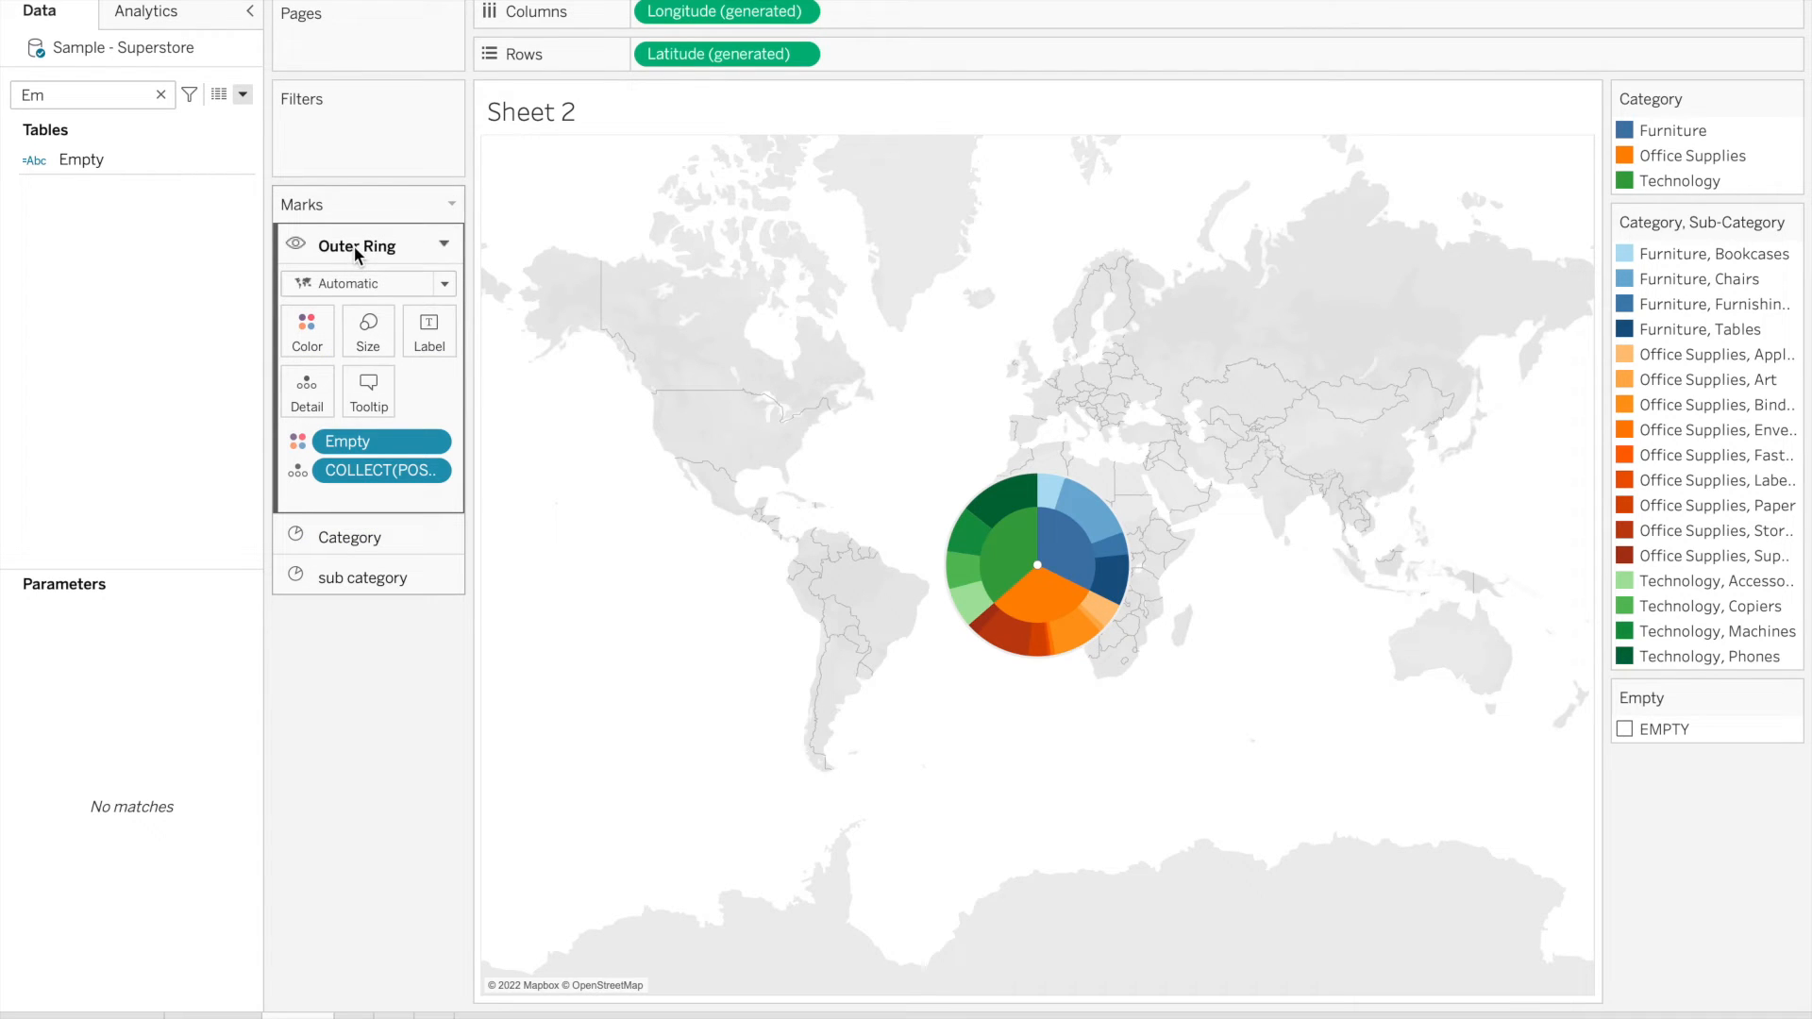
Move the Outer Ring layer between Category and sub category and set its mark type to Circle
{"action": "left_click_drag", "start_coordinate": [354, 247], "coordinate": [360, 553]}
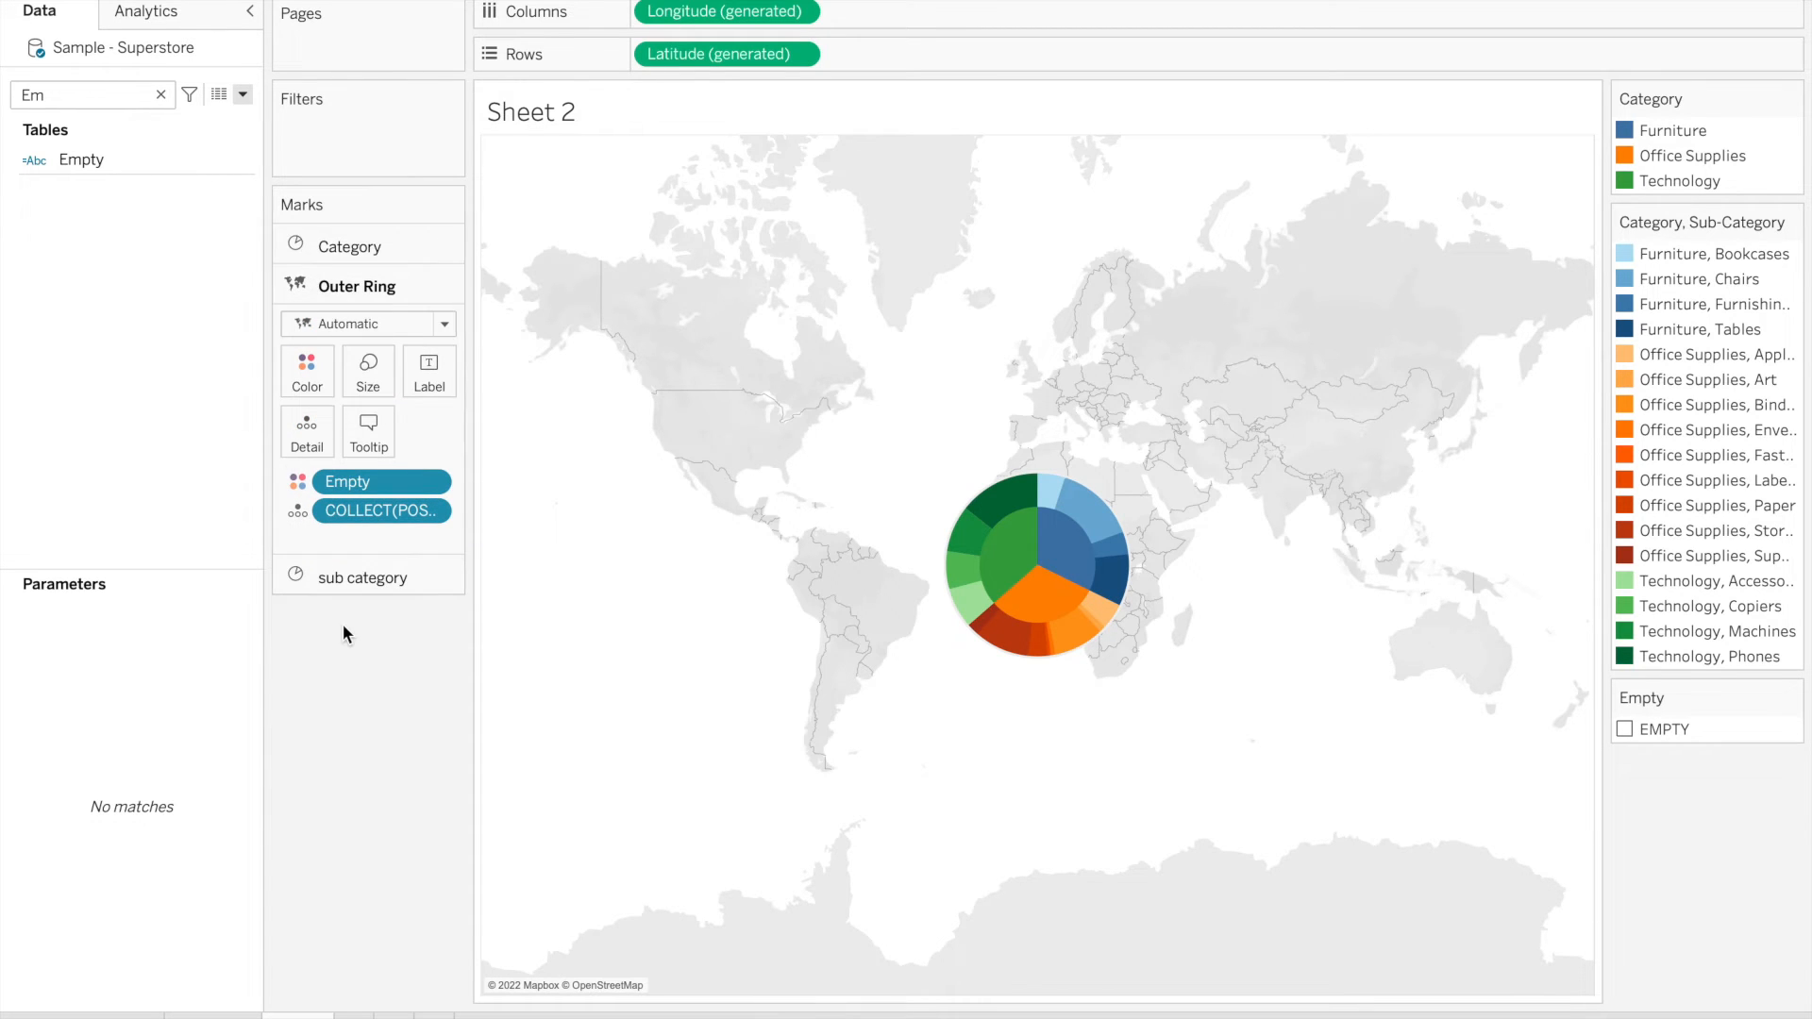
{"action": "left_click", "coordinate": [362, 379]}
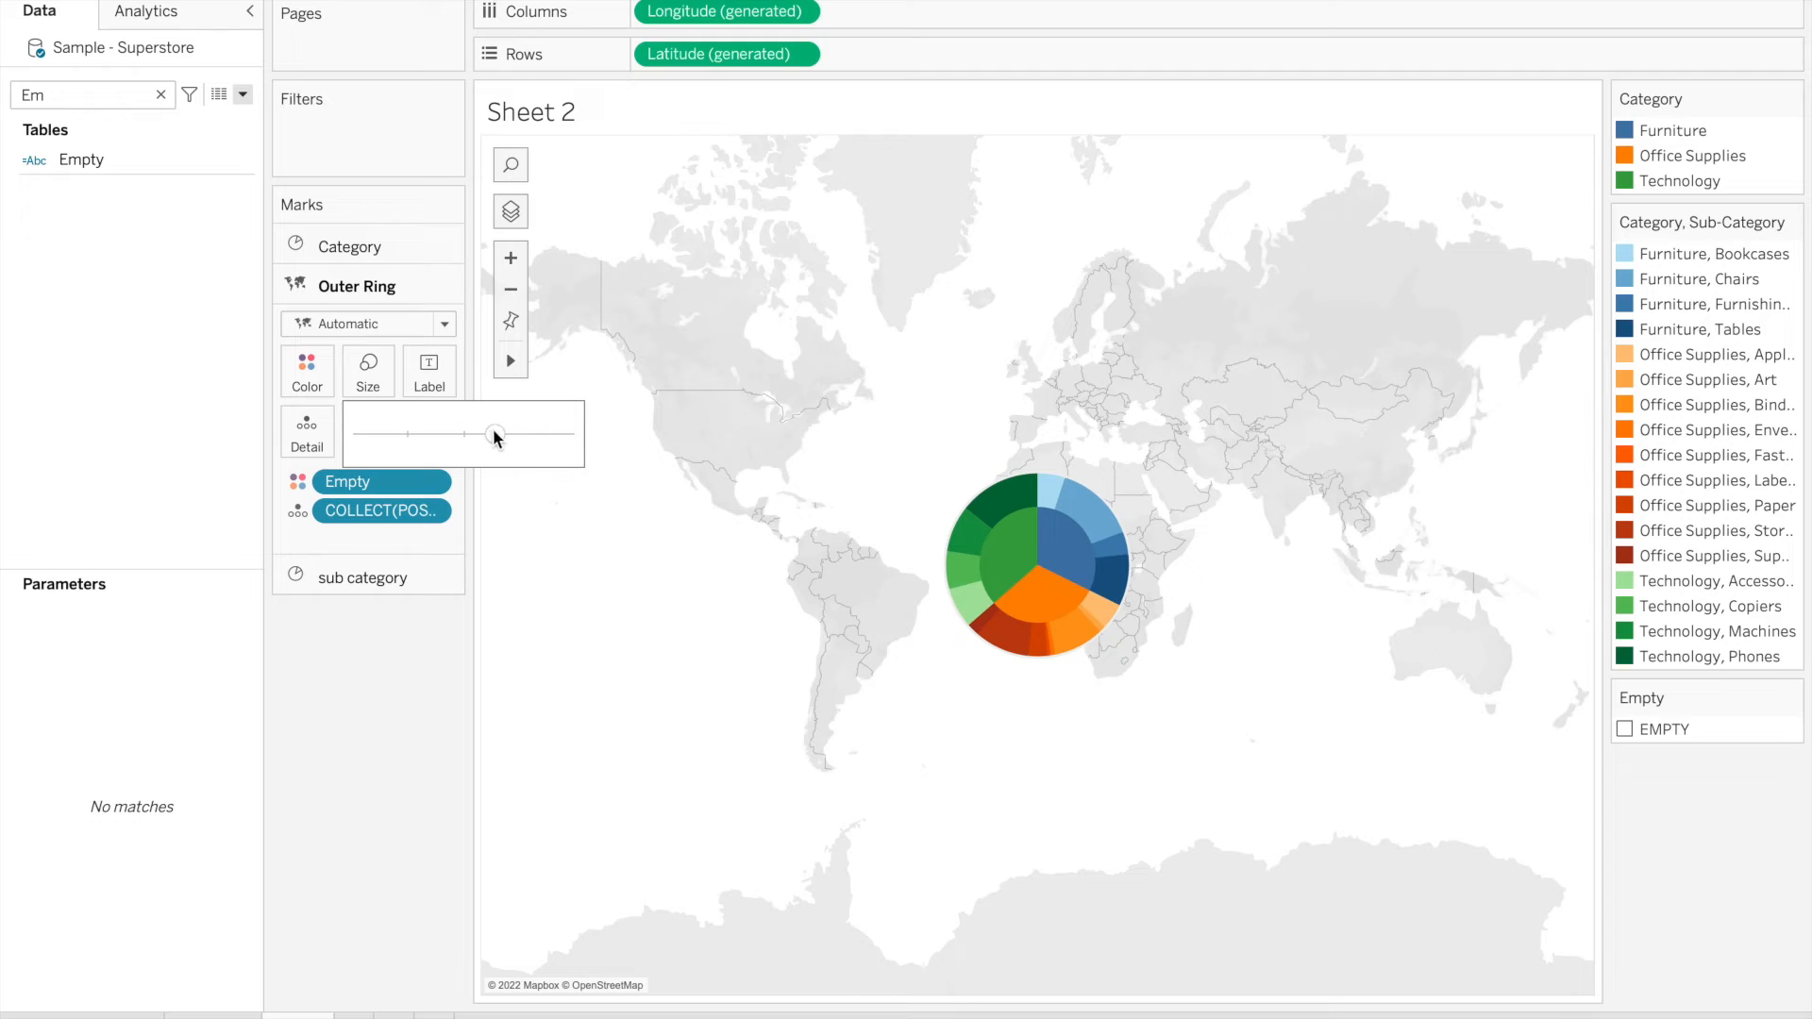
{"action": "left_click", "coordinate": [437, 326]}
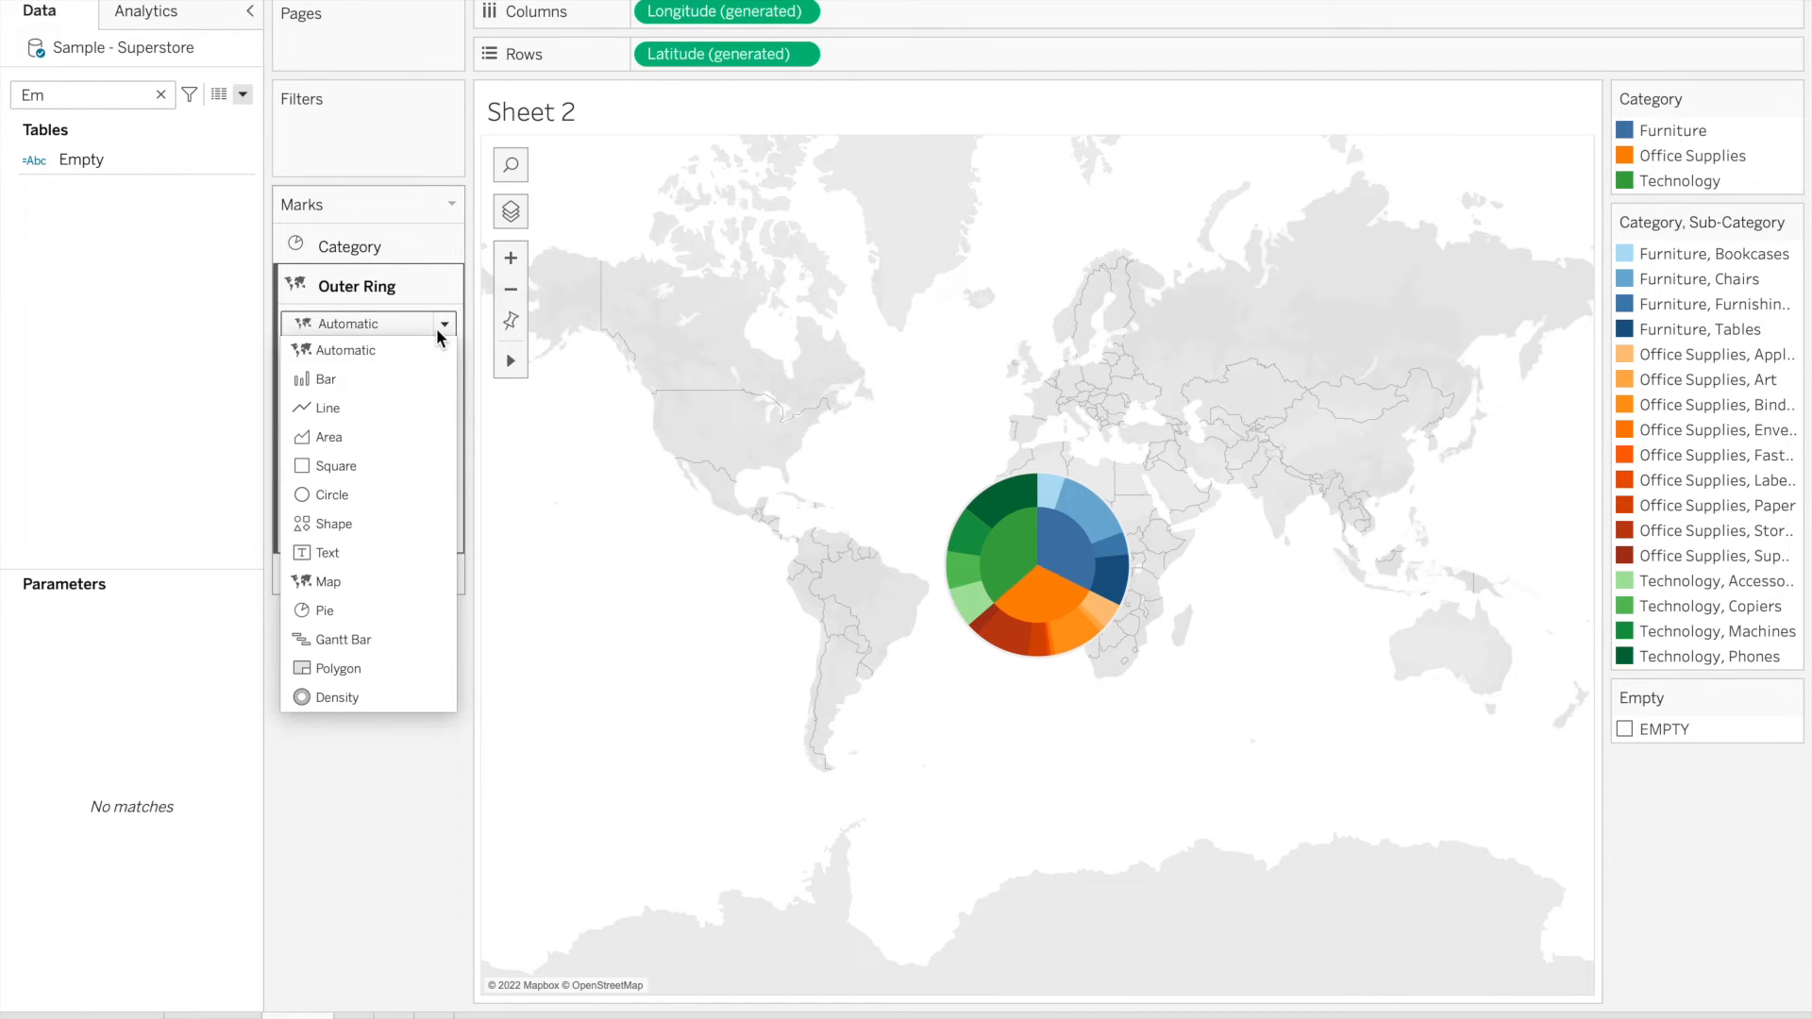
{"action": "left_click", "coordinate": [348, 486]}
Resize the Outer Ring circle to slightly larger than the Category pie, forming a thin white ring between the two pies
{"action": "left_click", "coordinate": [369, 382]}
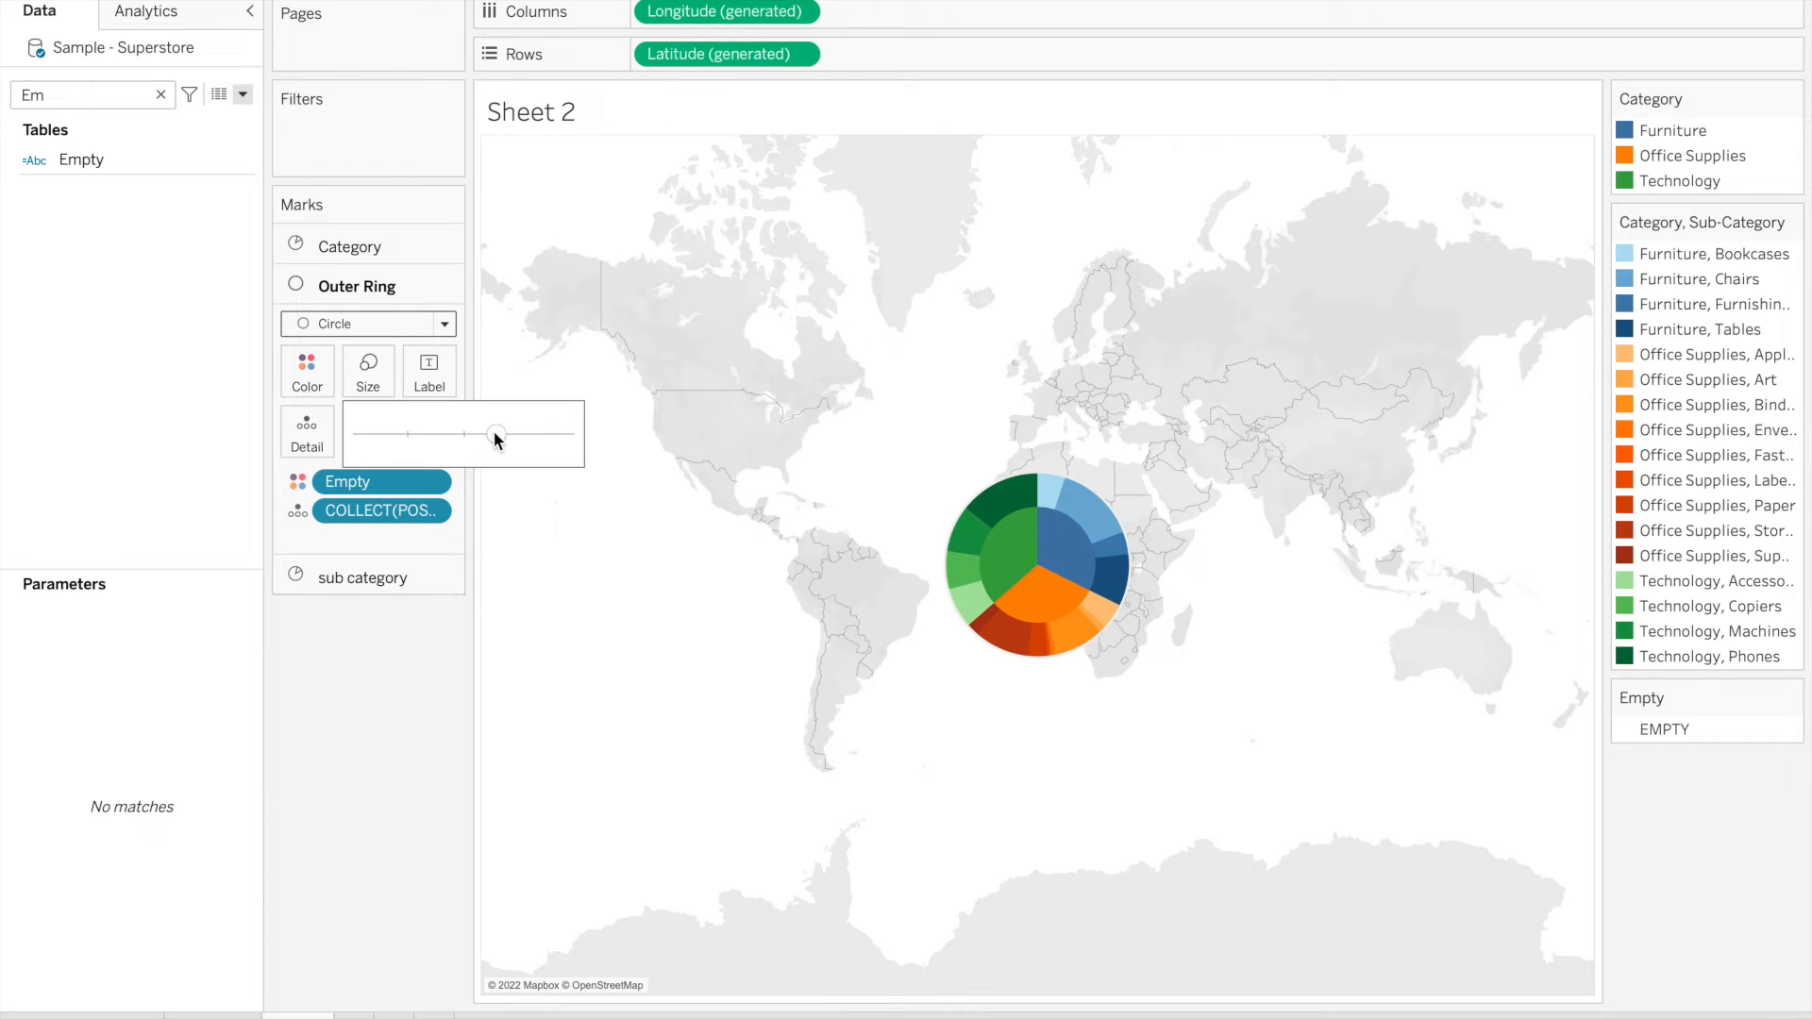
{"action": "left_click_drag", "start_coordinate": [513, 437], "coordinate": [521, 438]}
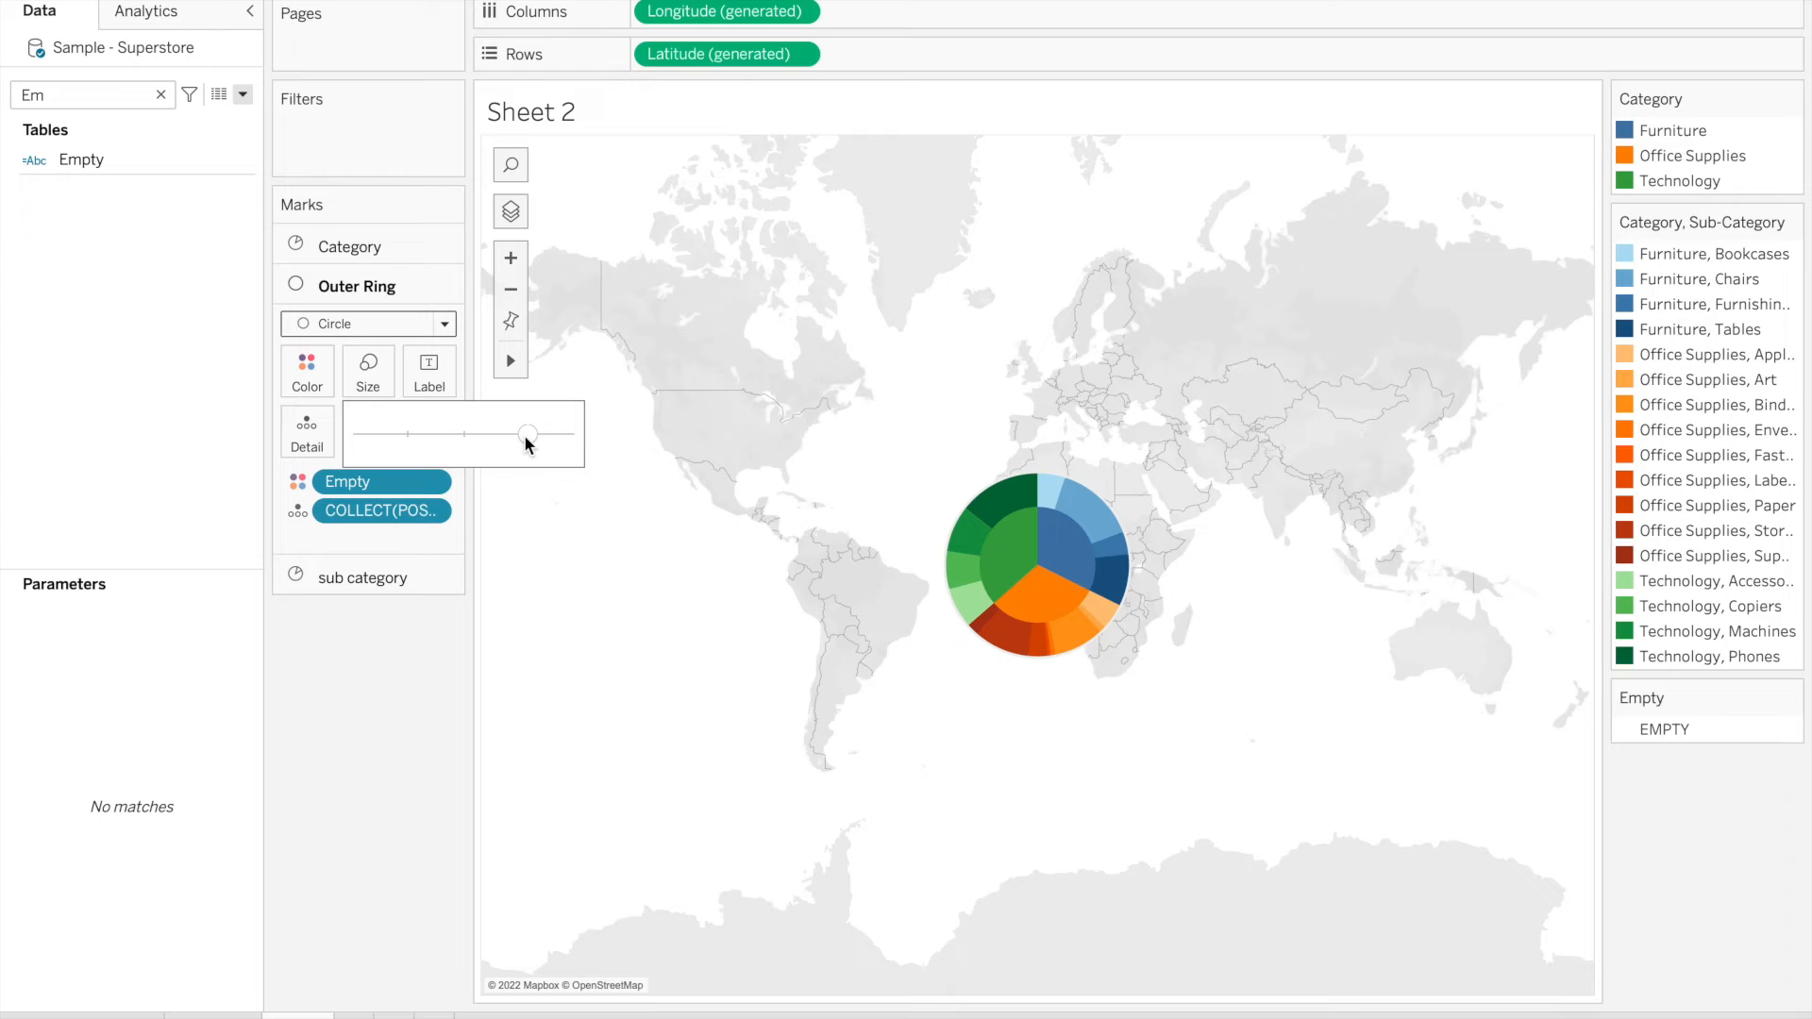
{"action": "left_click_drag", "start_coordinate": [528, 435], "coordinate": [551, 432]}
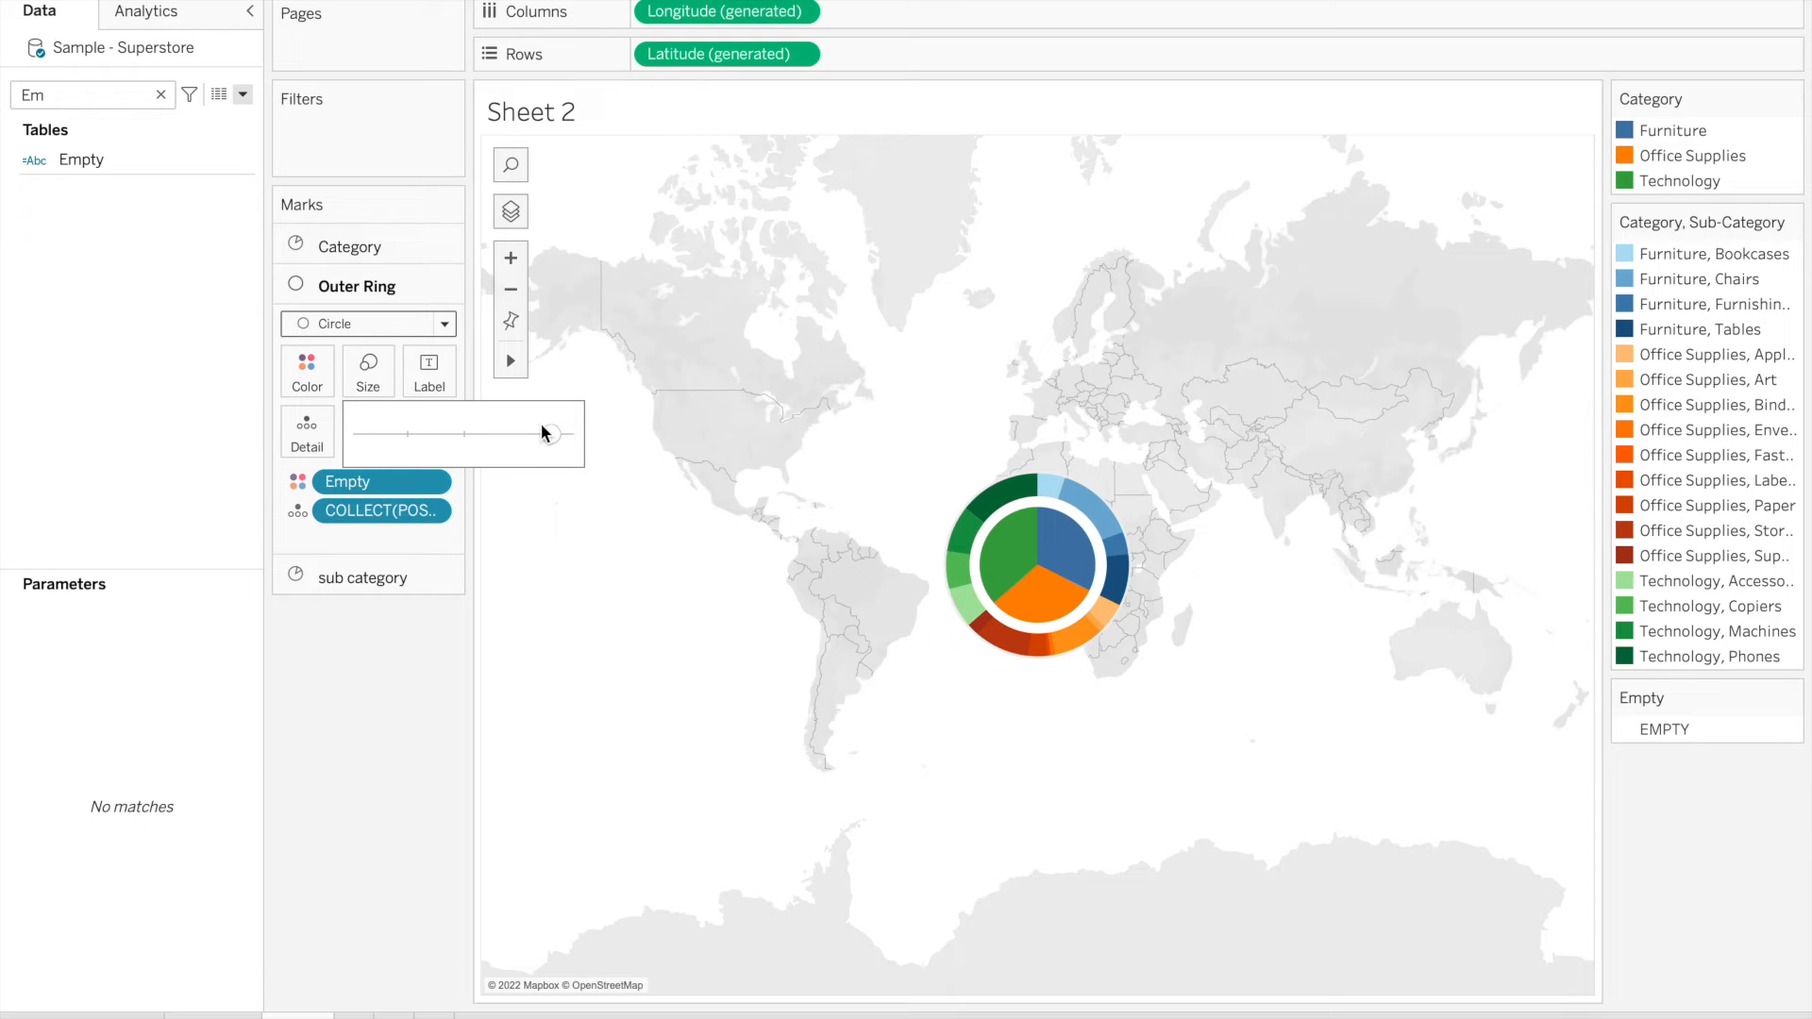
{"action": "left_click_drag", "start_coordinate": [543, 426], "coordinate": [547, 430]}
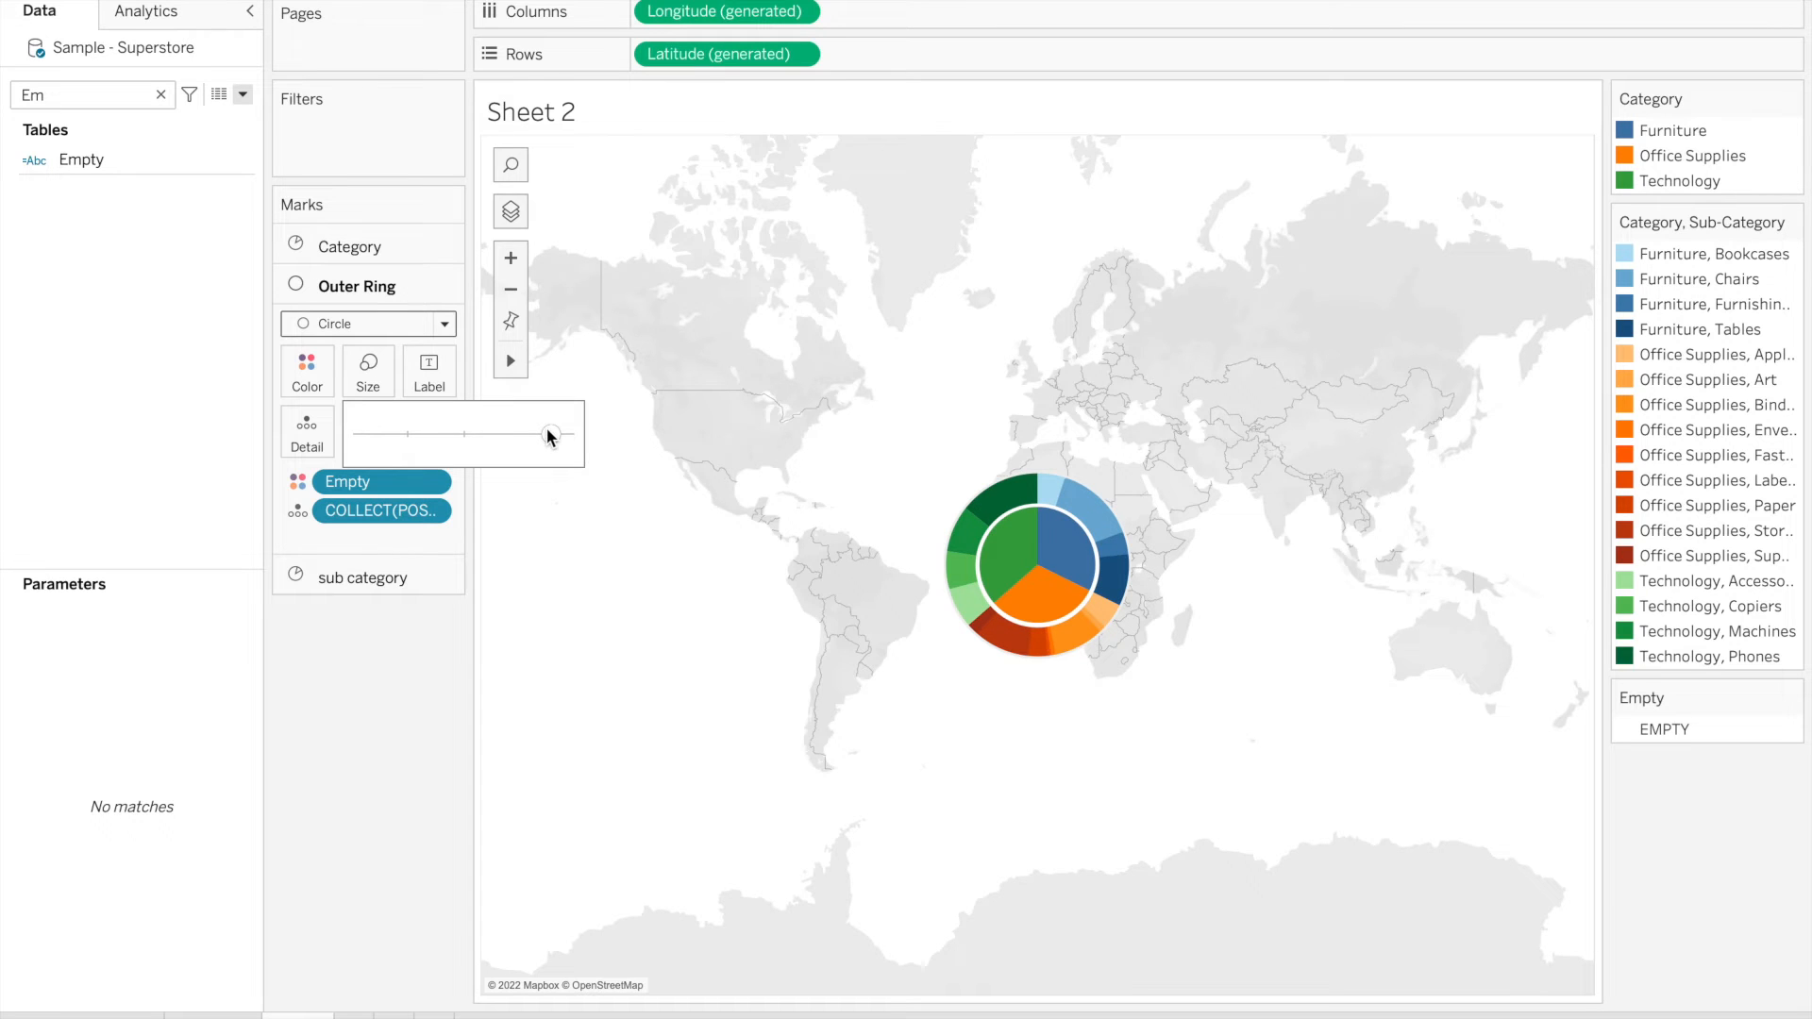
{"action": "left_click", "coordinate": [364, 726]}
{"action": "mouse_move", "coordinate": [1127, 575]}
{"action": "mouse_move", "coordinate": [1081, 497]}
{"action": "mouse_move", "coordinate": [1019, 554]}
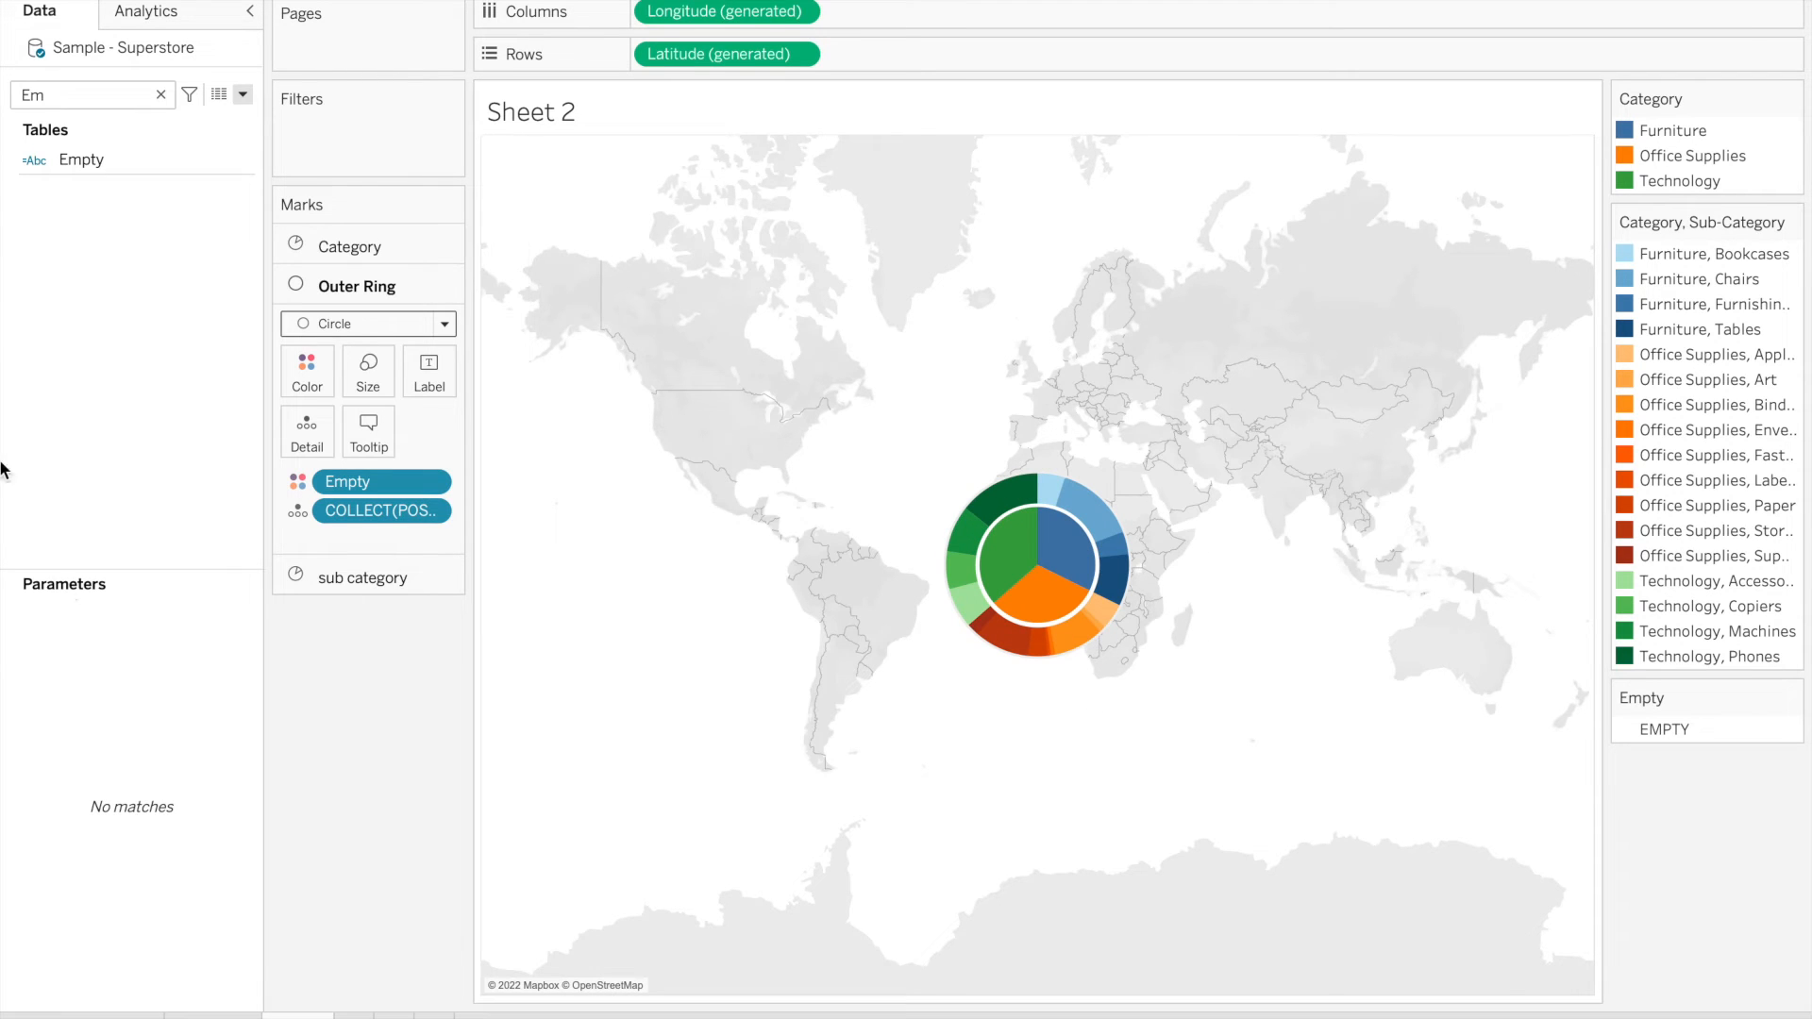
Add POSITION to the map as a new marks layer and rename the layer "inner circle"
{"action": "left_click", "coordinate": [163, 96]}
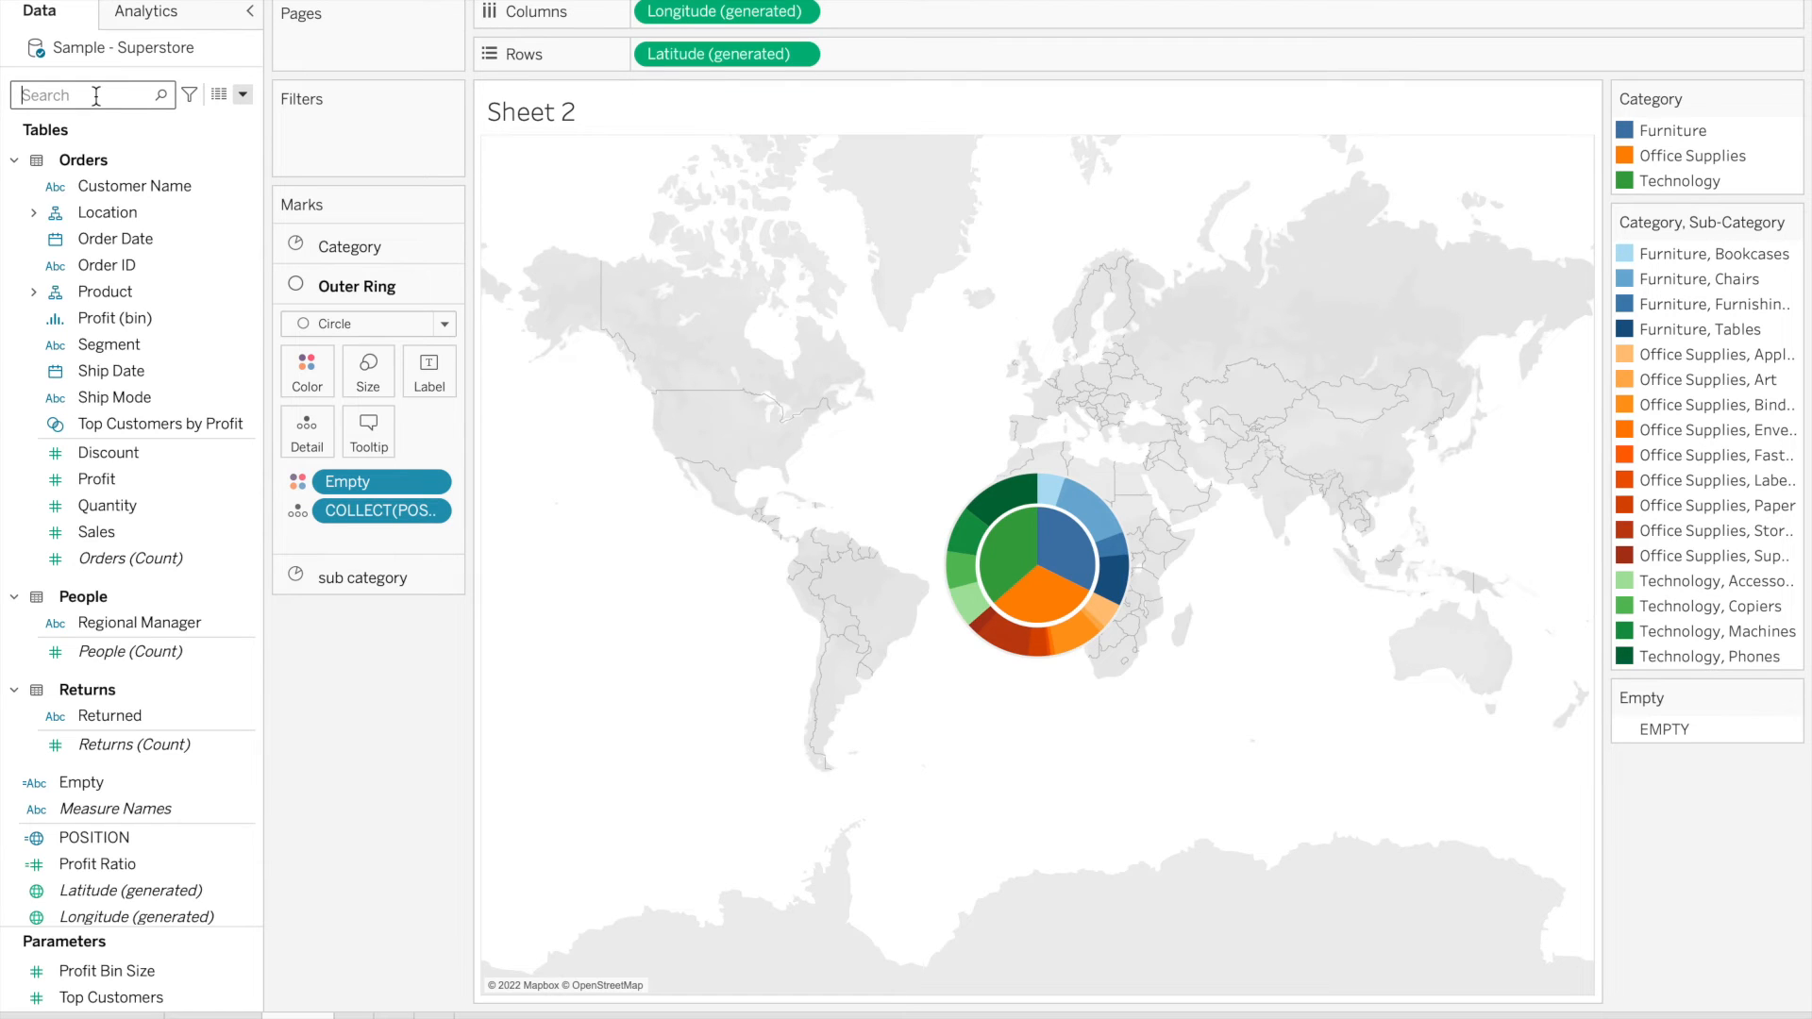
{"action": "type", "text": "po"}
{"action": "left_click", "coordinate": [102, 280]}
{"action": "left_click_drag", "start_coordinate": [103, 276], "coordinate": [675, 185]}
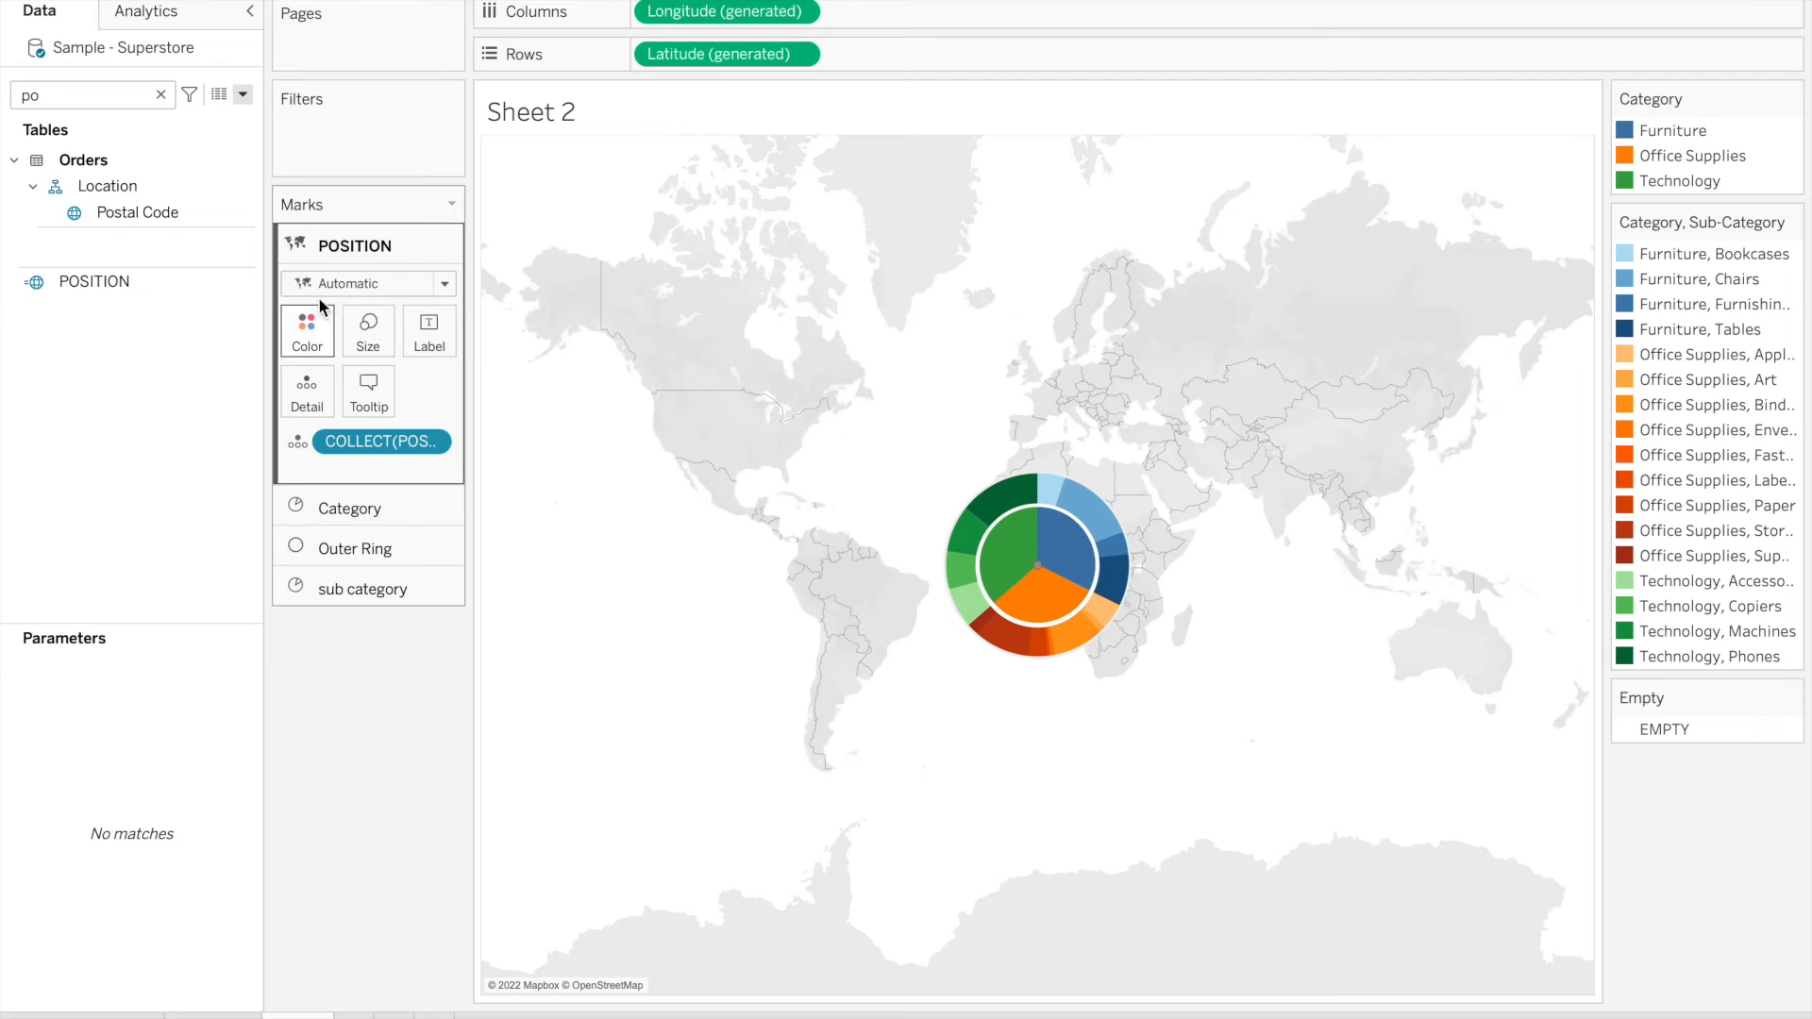
{"action": "double_click", "coordinate": [363, 250]}
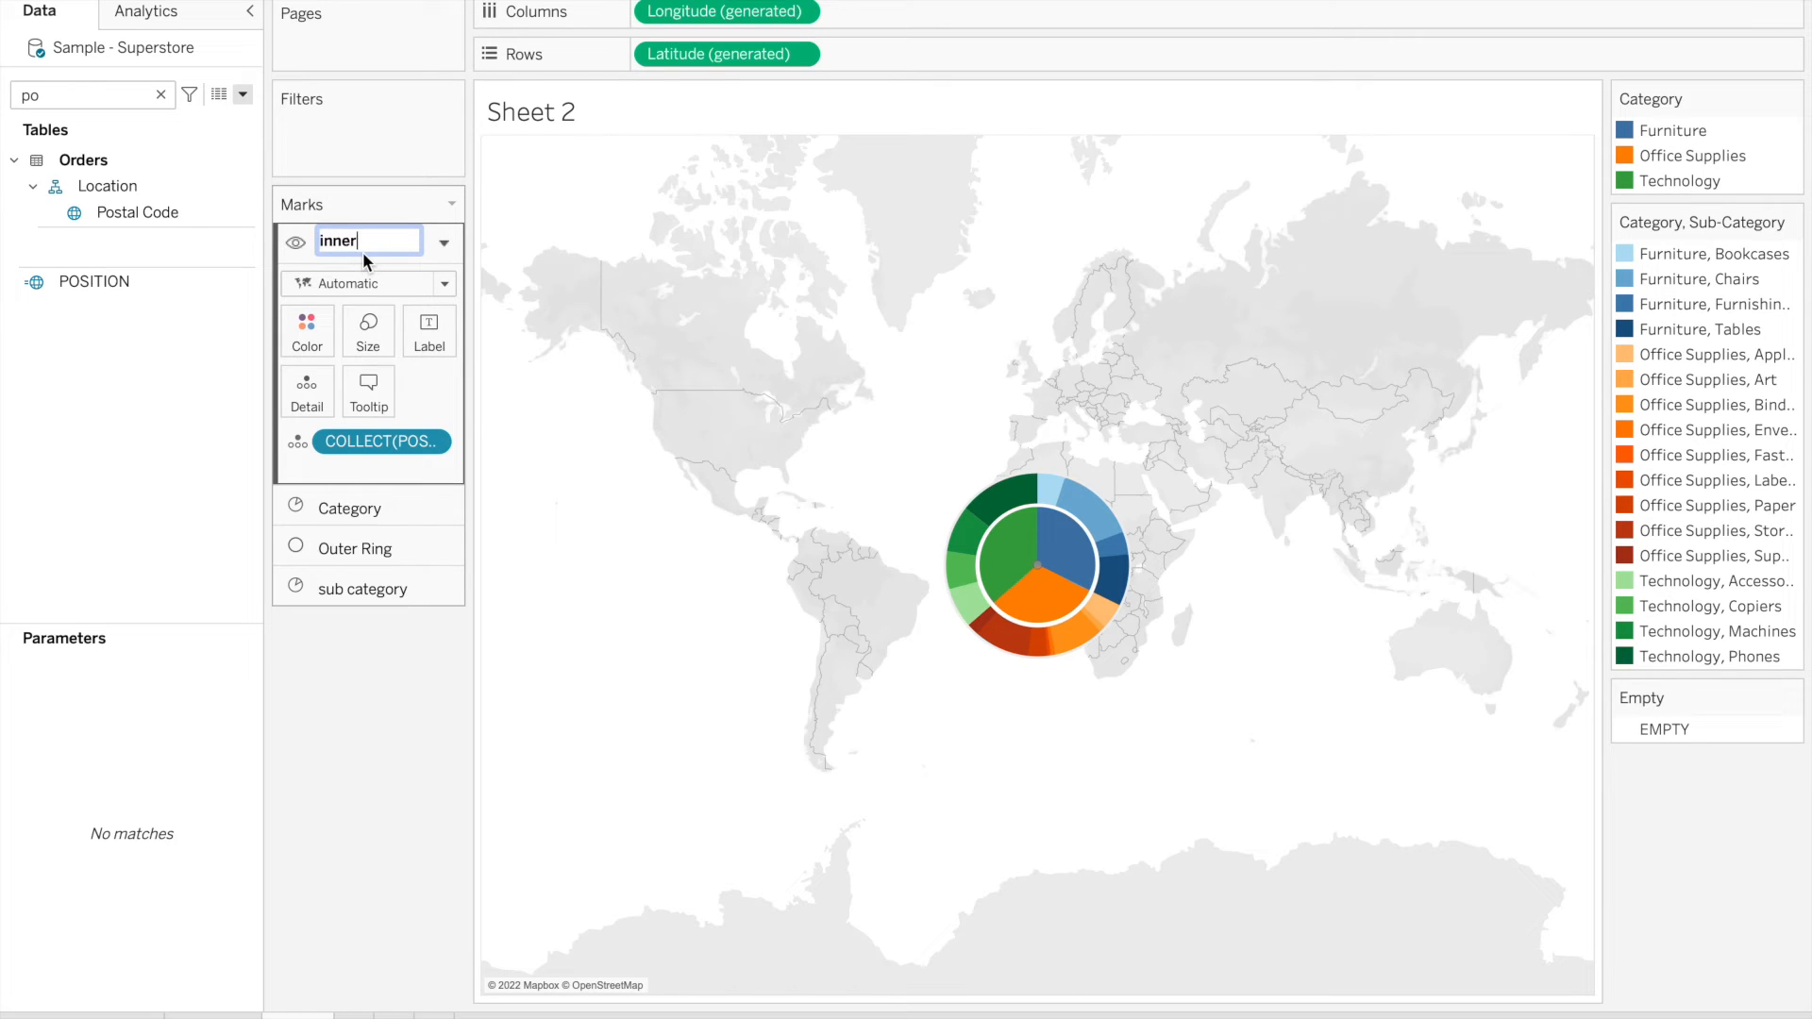
{"action": "type", "text": "inner circle"}
{"action": "key", "text": "Return"}
Set the inner circle layer's mark type to Circle and color it by the Empty field
{"action": "left_click", "coordinate": [349, 283]}
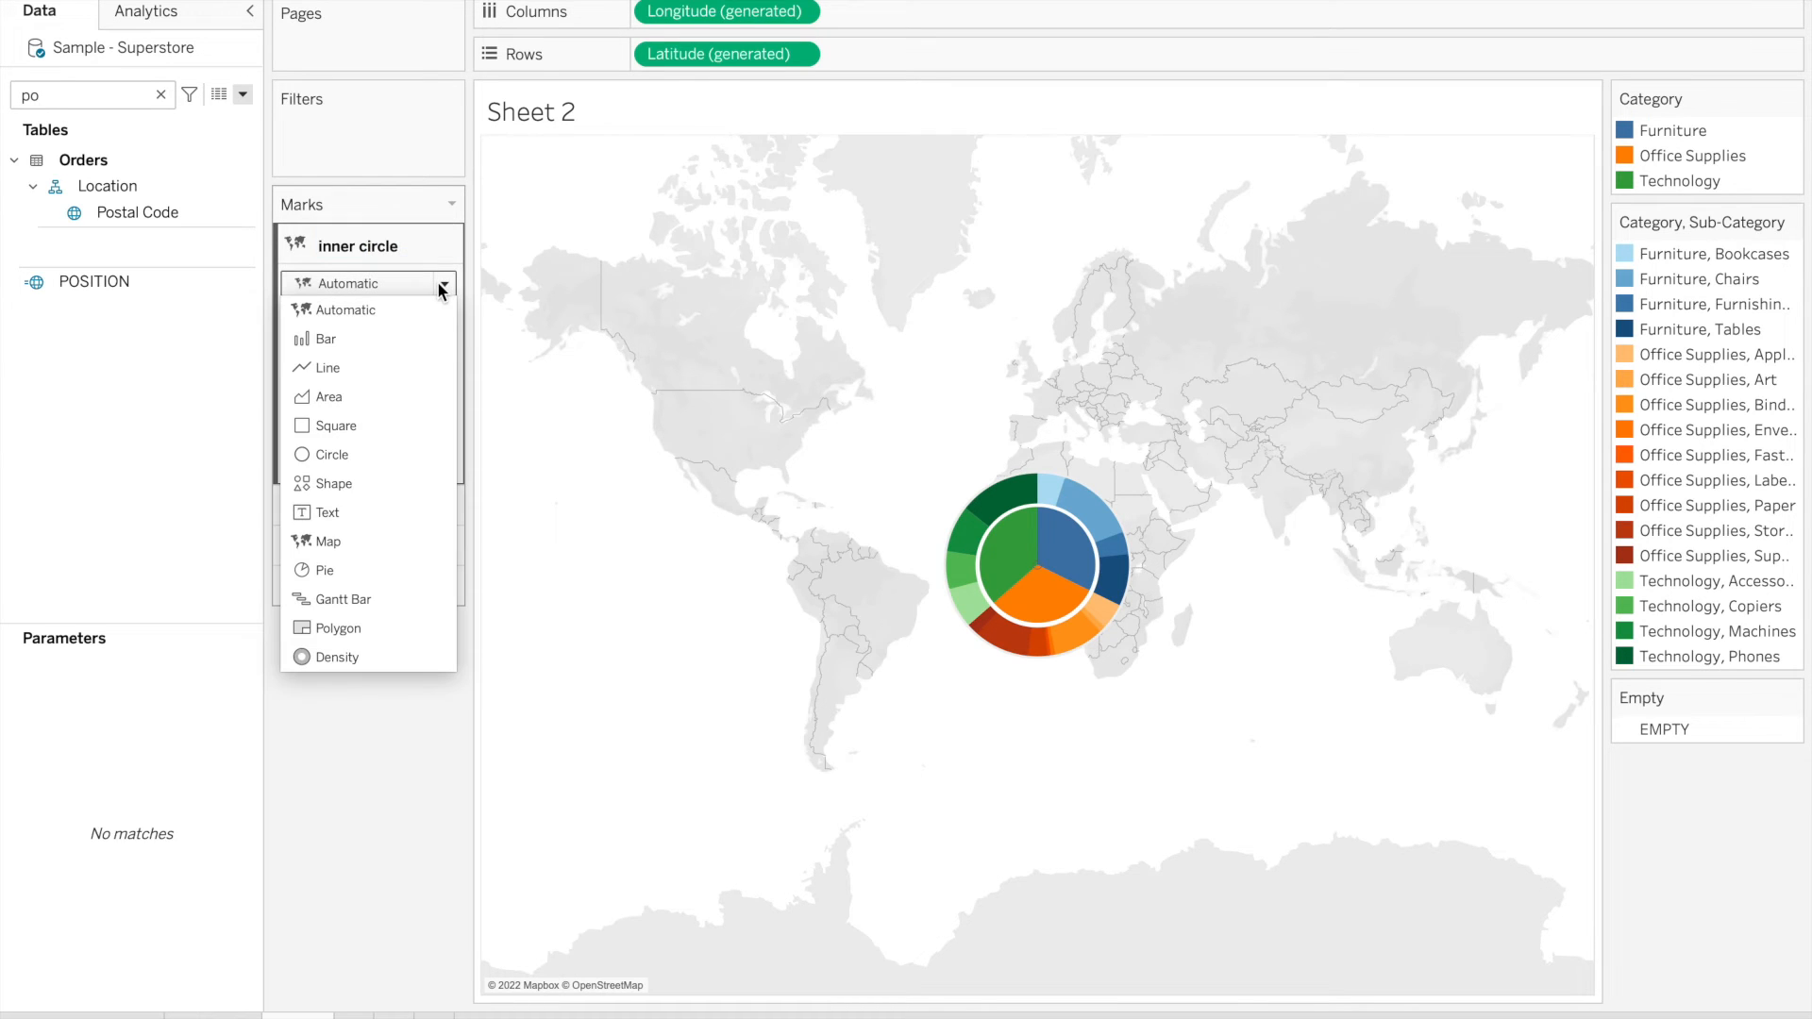
{"action": "left_click", "coordinate": [342, 447]}
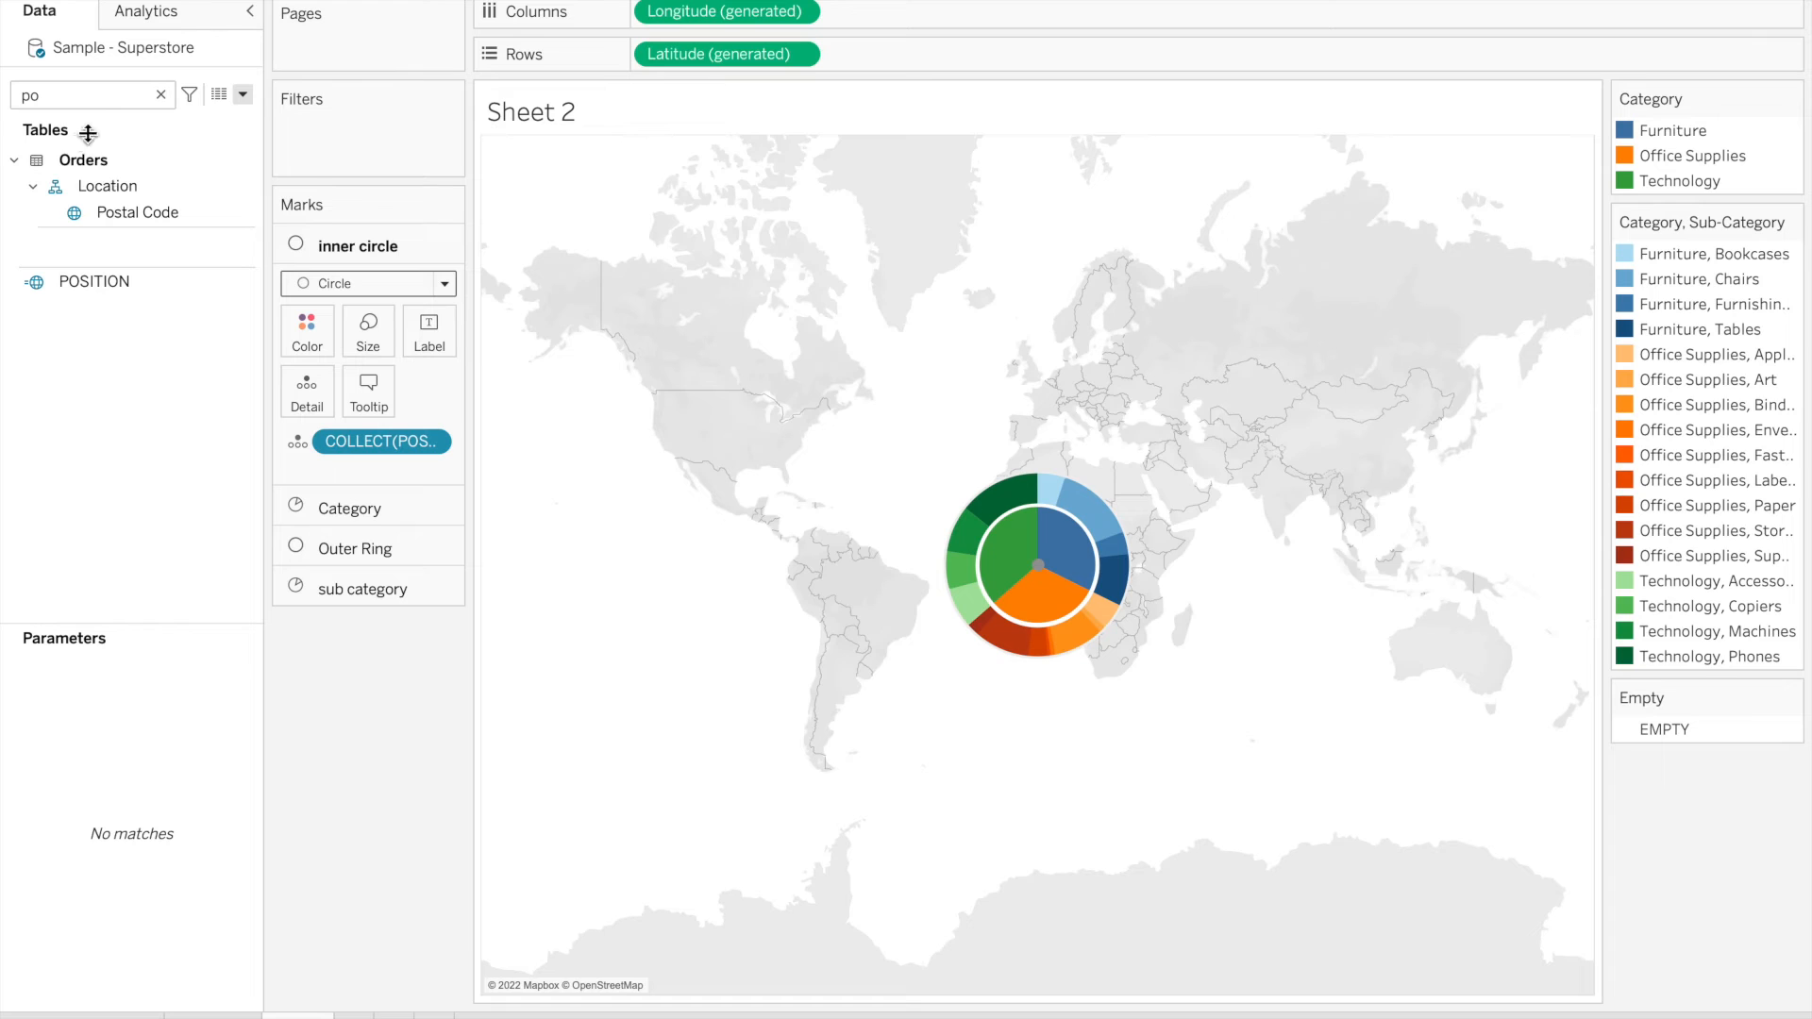
{"action": "key", "text": "ctrl+a"}
{"action": "type", "text": "em"}
{"action": "left_click_drag", "start_coordinate": [66, 144], "coordinate": [310, 325]}
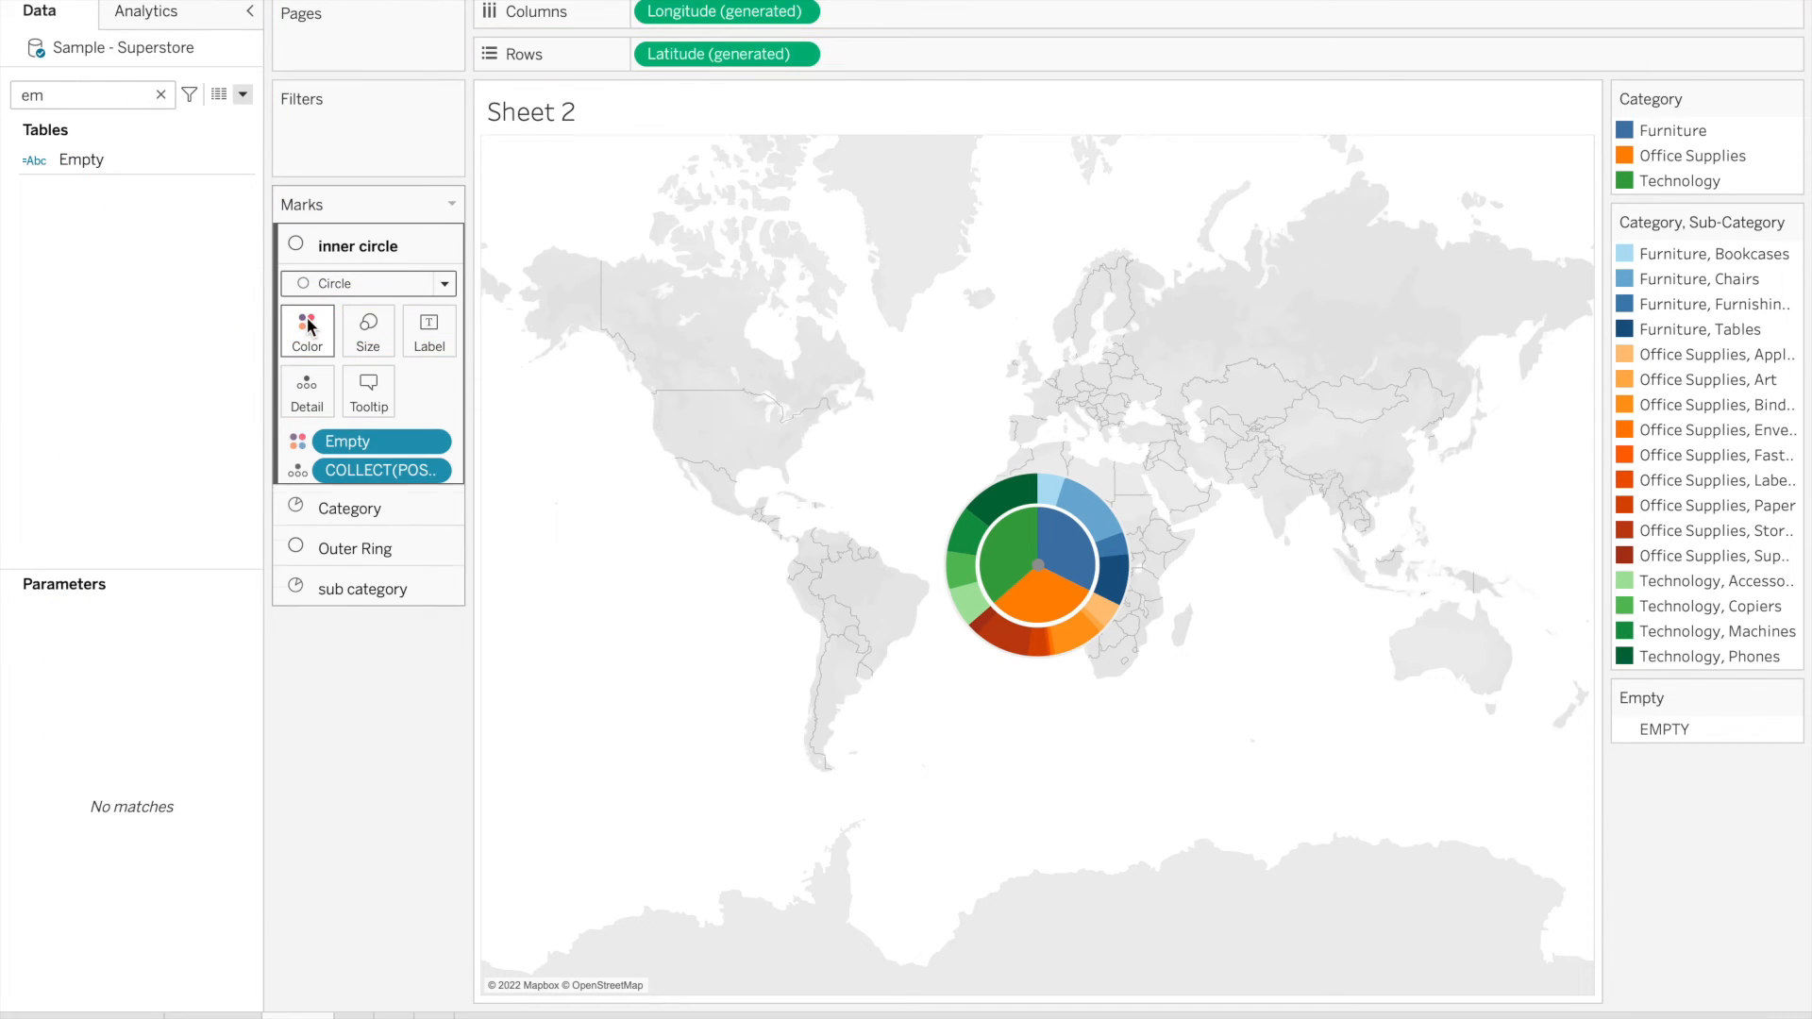
{"action": "left_click", "coordinate": [308, 330]}
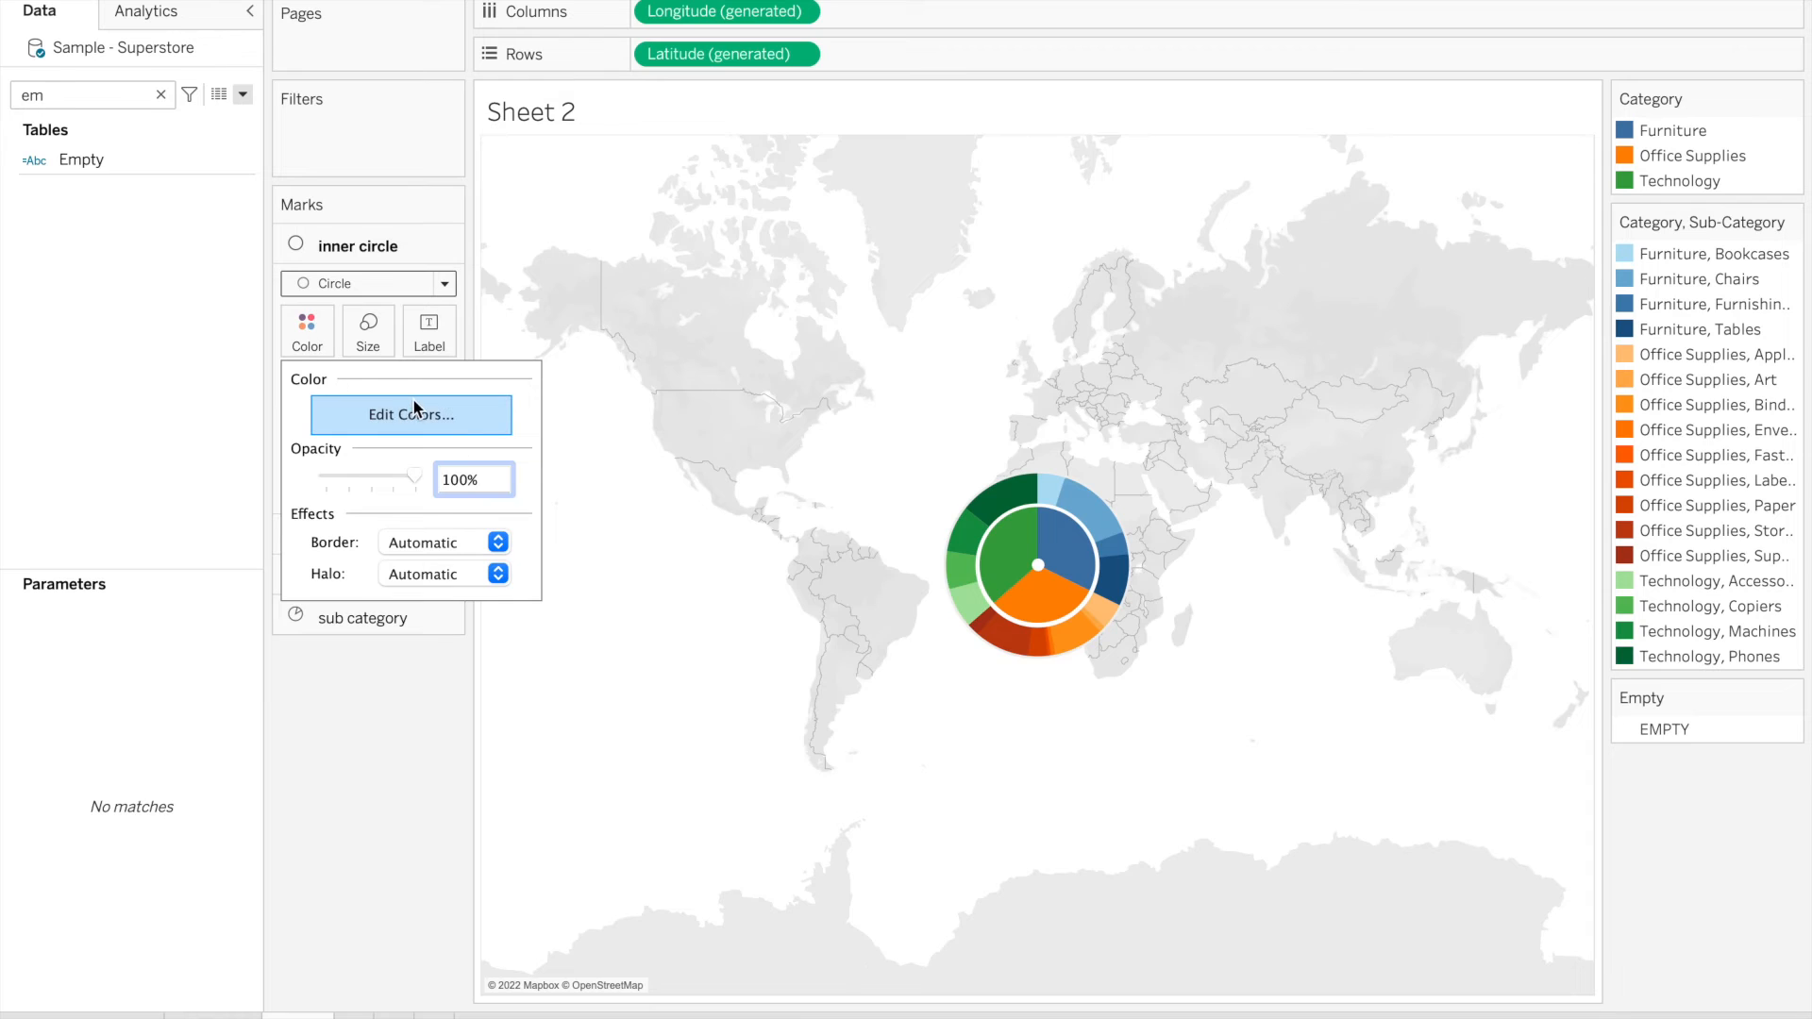
Set the EMPTY color of the inner circle layer to white (FFFFFF)
{"action": "left_click", "coordinate": [413, 407]}
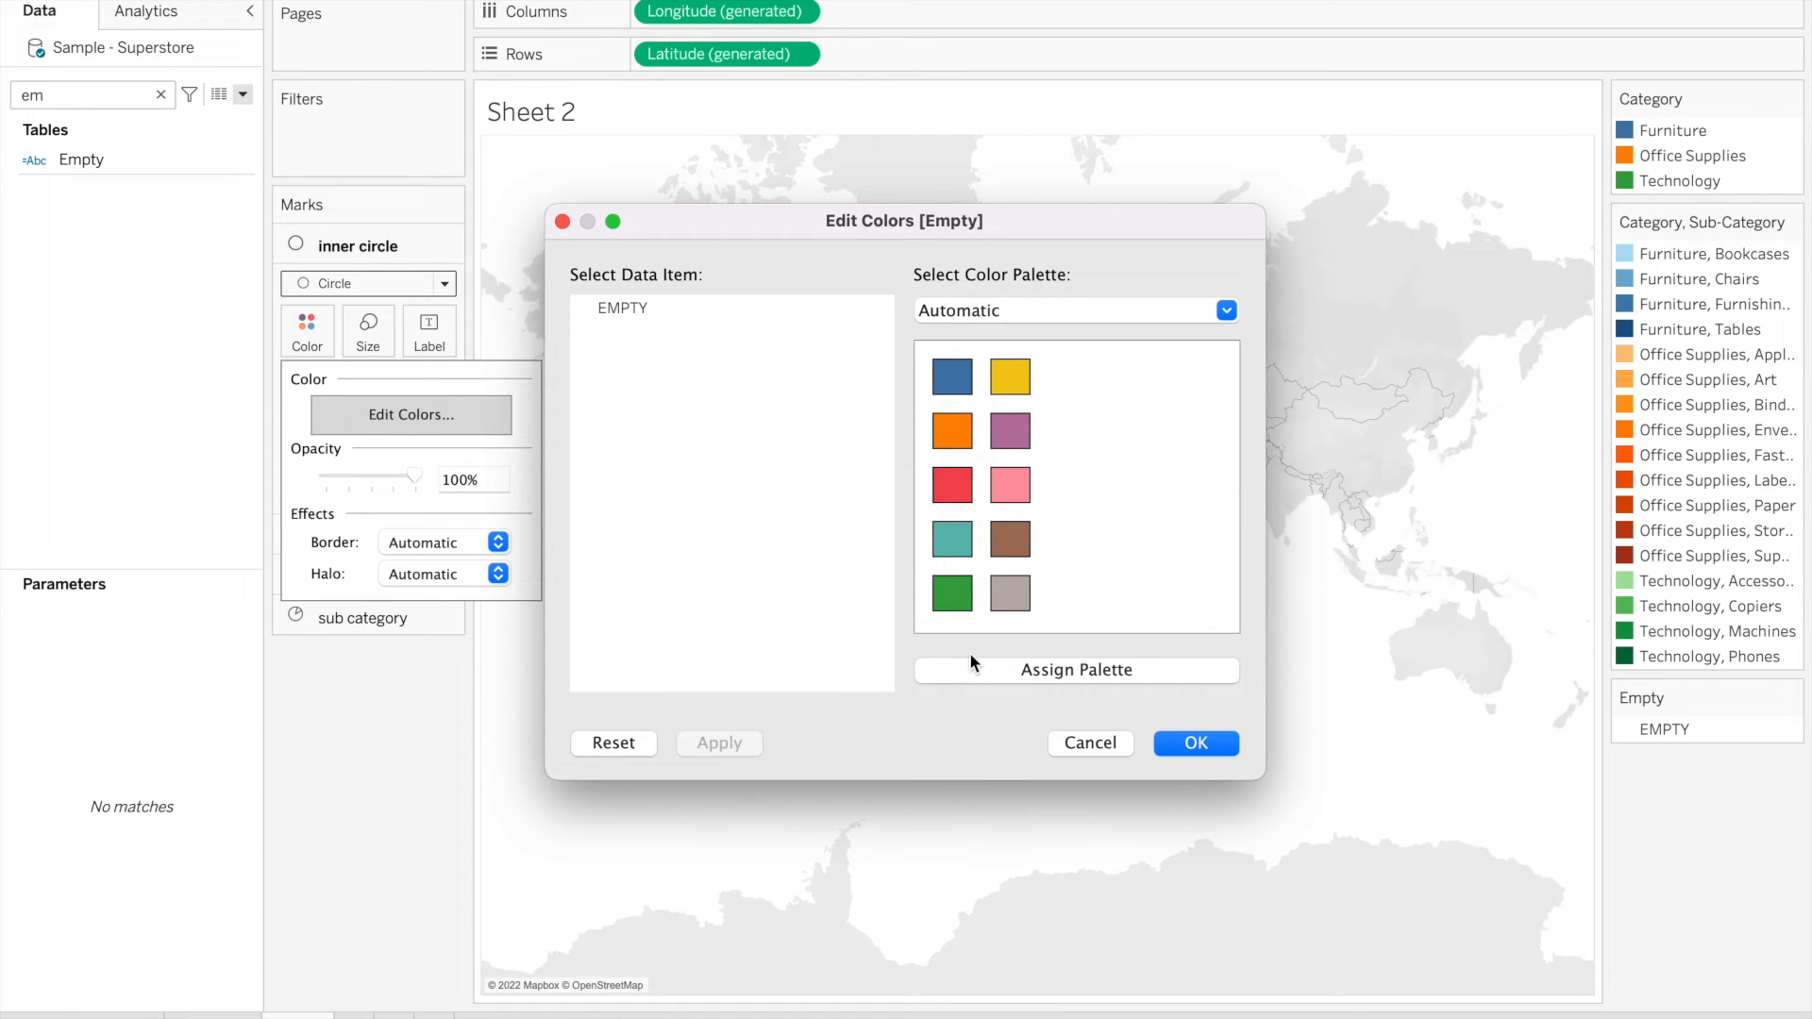
{"action": "left_click", "coordinate": [585, 306]}
{"action": "double_click", "coordinate": [585, 310]}
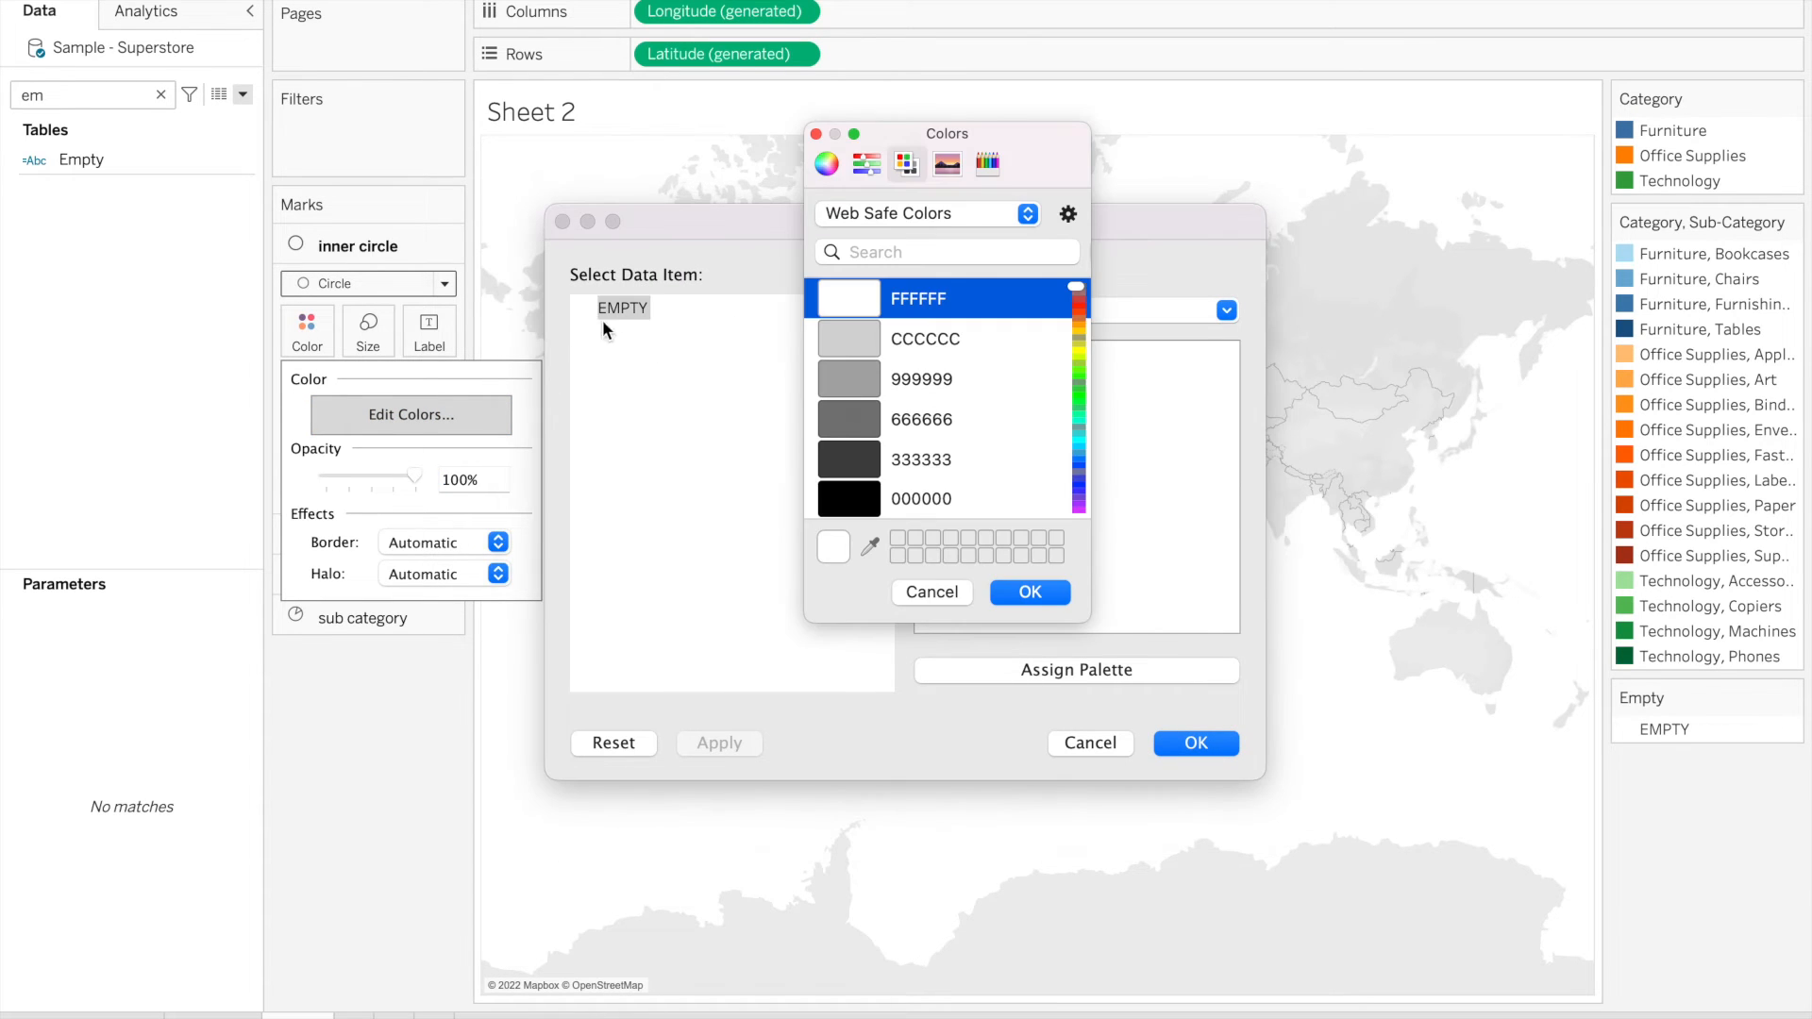
{"action": "left_click", "coordinate": [1029, 590]}
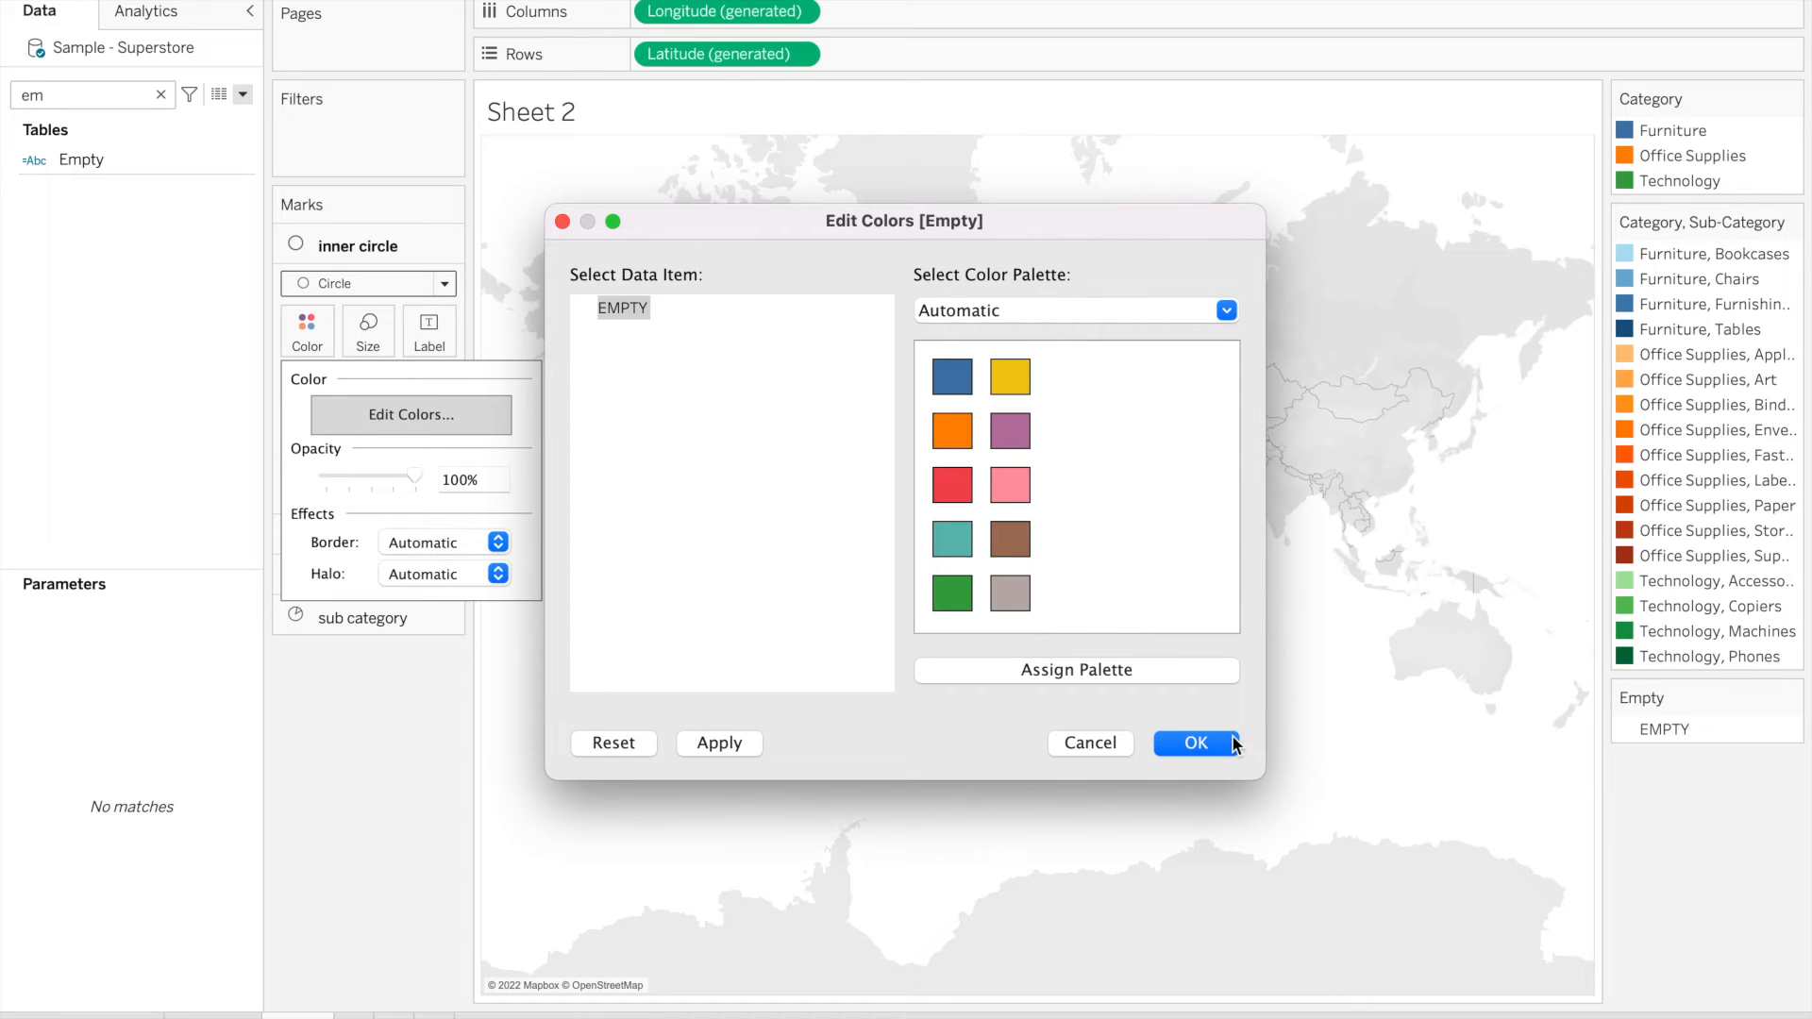
{"action": "left_click", "coordinate": [1220, 740]}
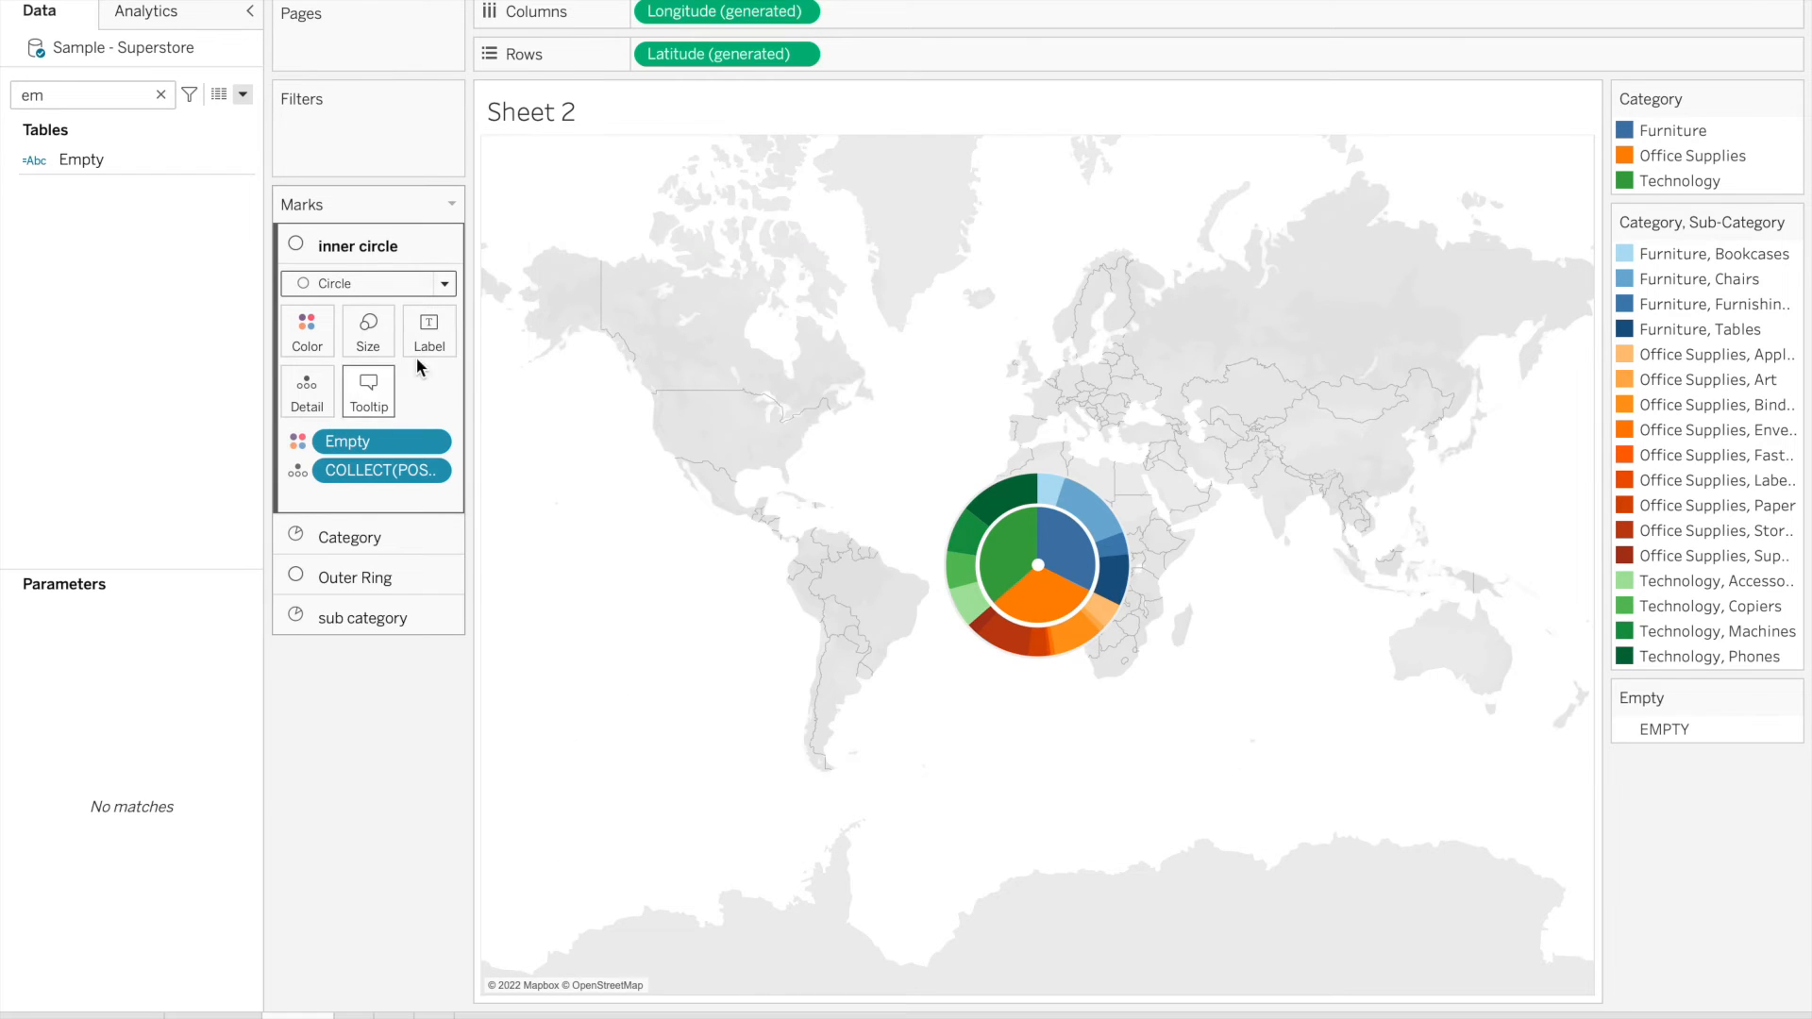
Resize the inner circle to about two thirds of the Category pie's diameter, turning that pie into a donut ring
{"action": "left_click", "coordinate": [360, 330]}
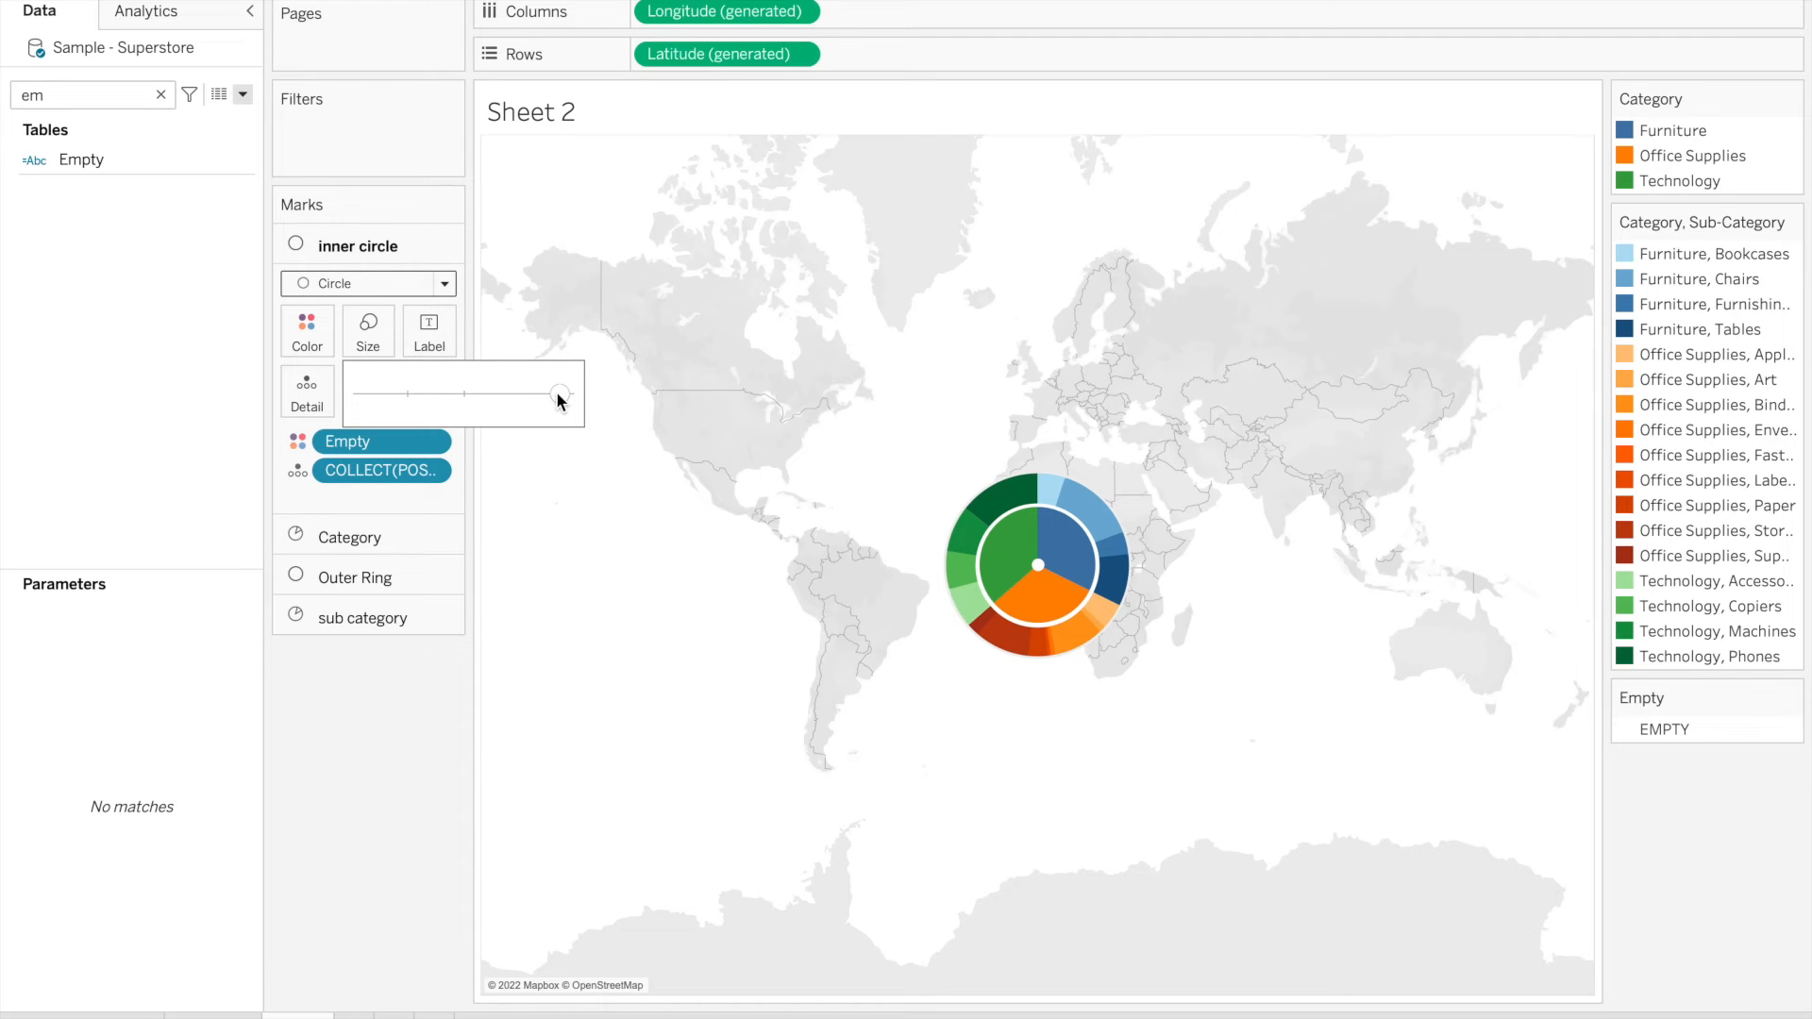
{"action": "left_click_drag", "start_coordinate": [553, 397], "coordinate": [558, 397]}
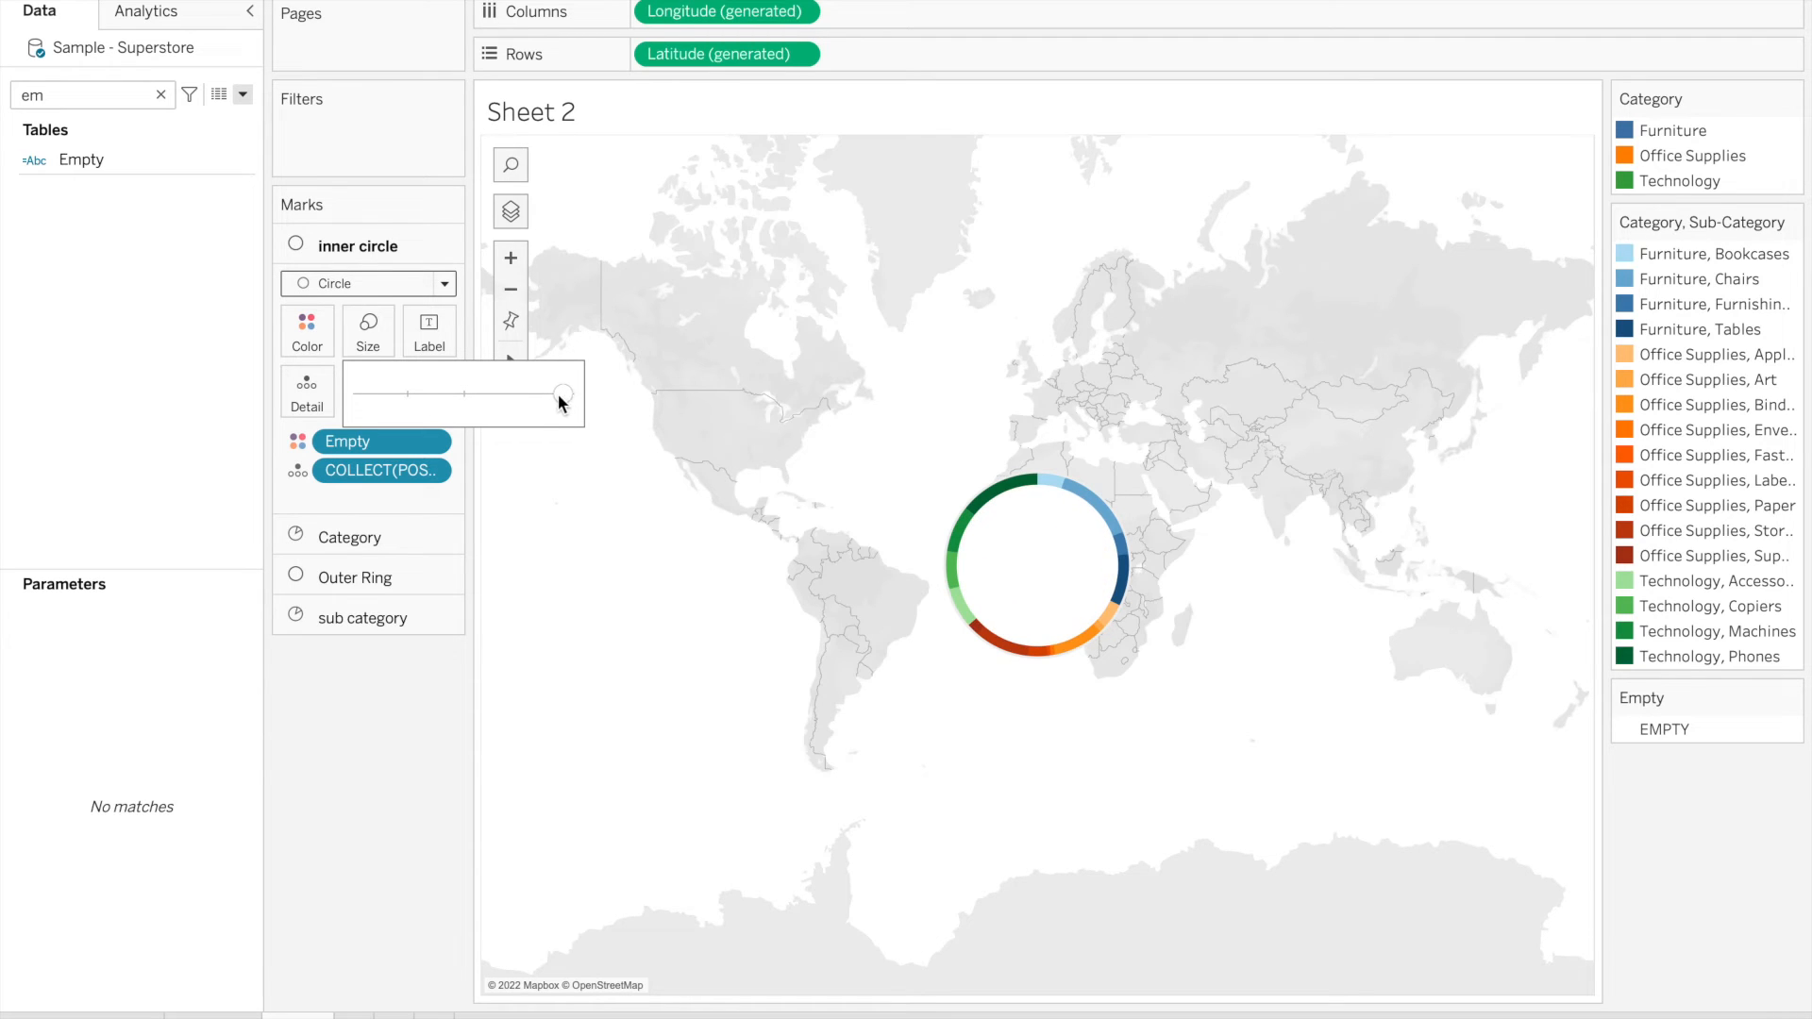
{"action": "left_click_drag", "start_coordinate": [553, 390], "coordinate": [551, 391]}
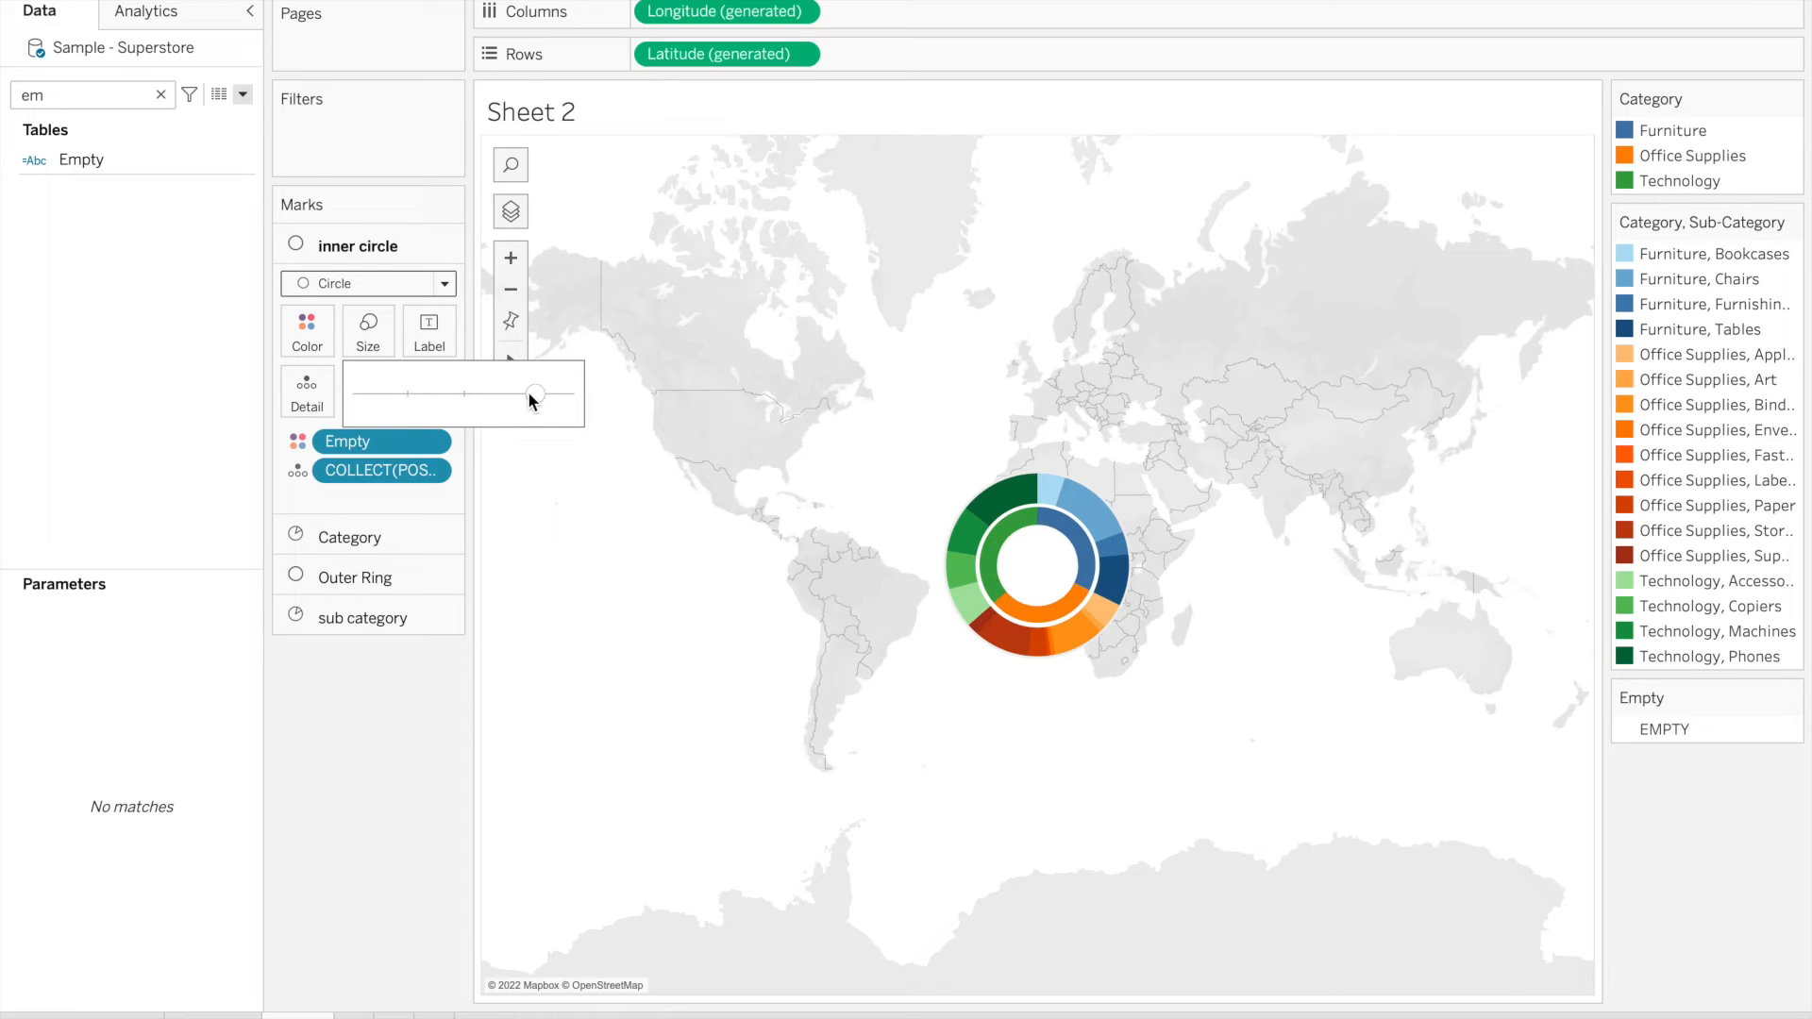
{"action": "left_click", "coordinate": [332, 828]}
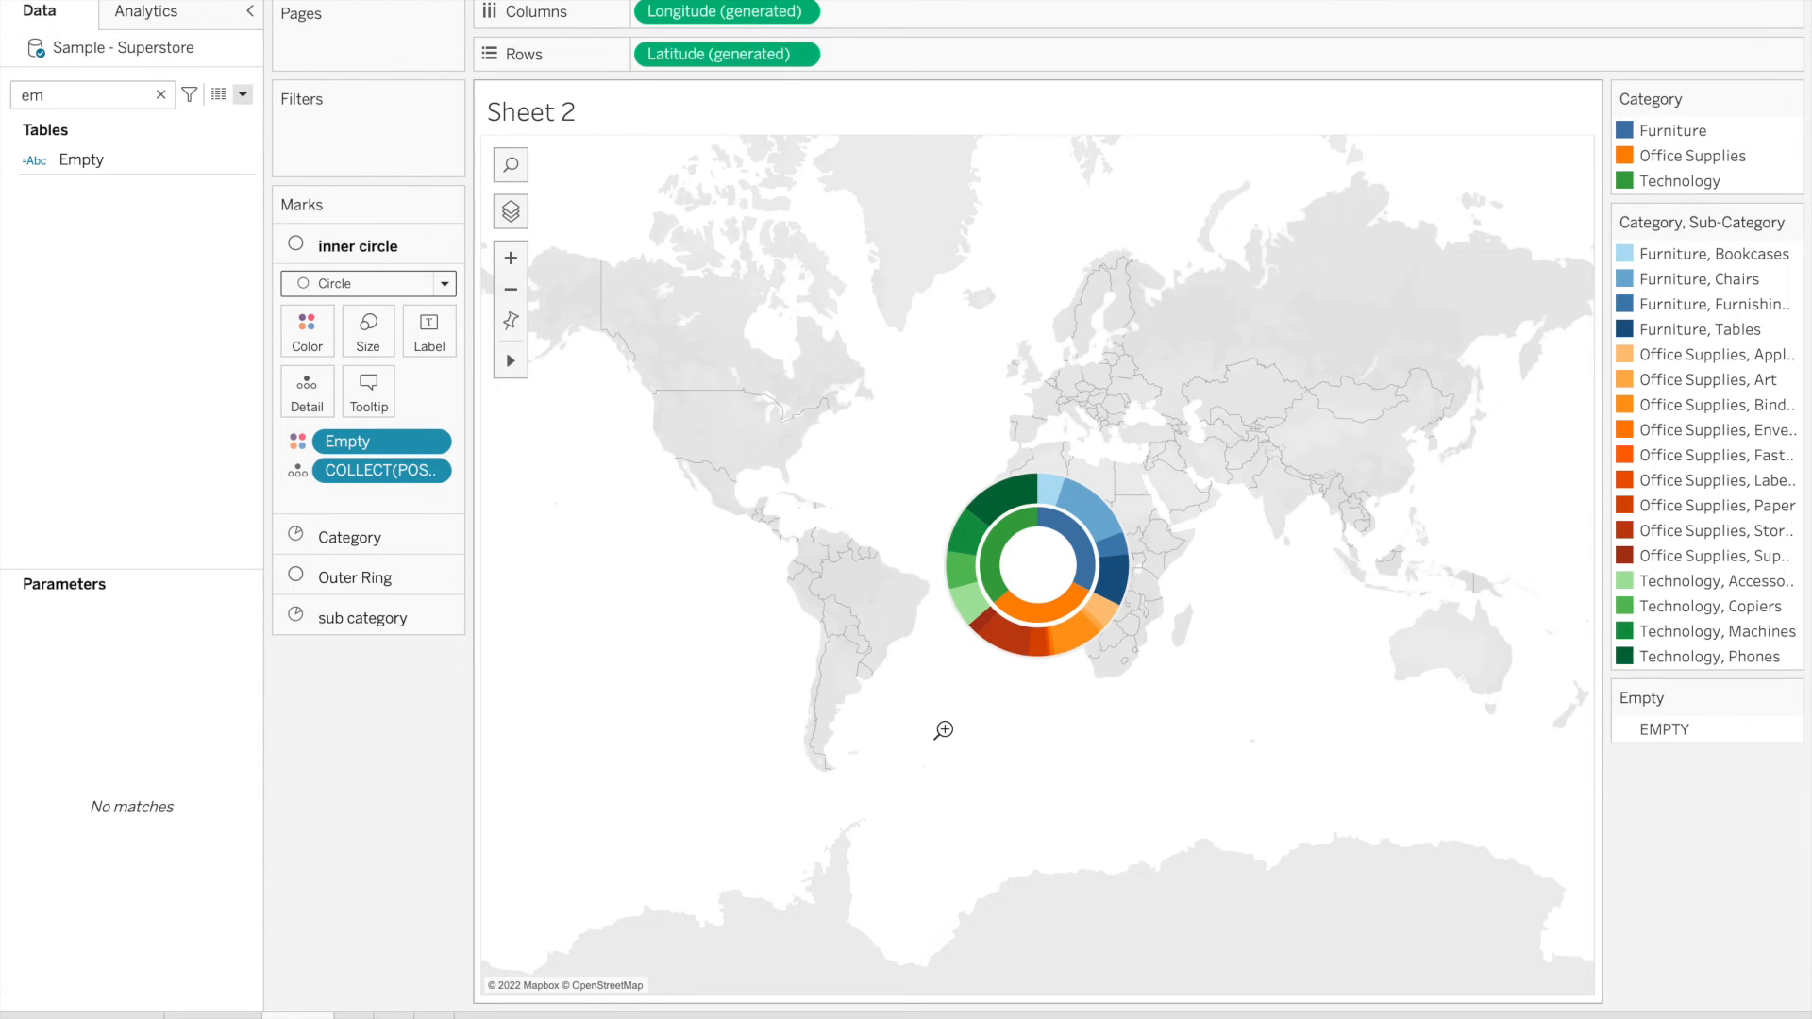
Enlarge the whole nested donut chart in the view to nearly three times its diameter
{"action": "key", "text": "ctrl+shift+b"}
{"action": "key", "text": "ctrl+shift+b"}
{"action": "key", "text": "ctrl+shift+b"}
{"action": "key", "text": "ctrl+shift+b"}
{"action": "key", "text": "ctrl+shift+b"}
{"action": "key", "text": "ctrl+shift+b"}
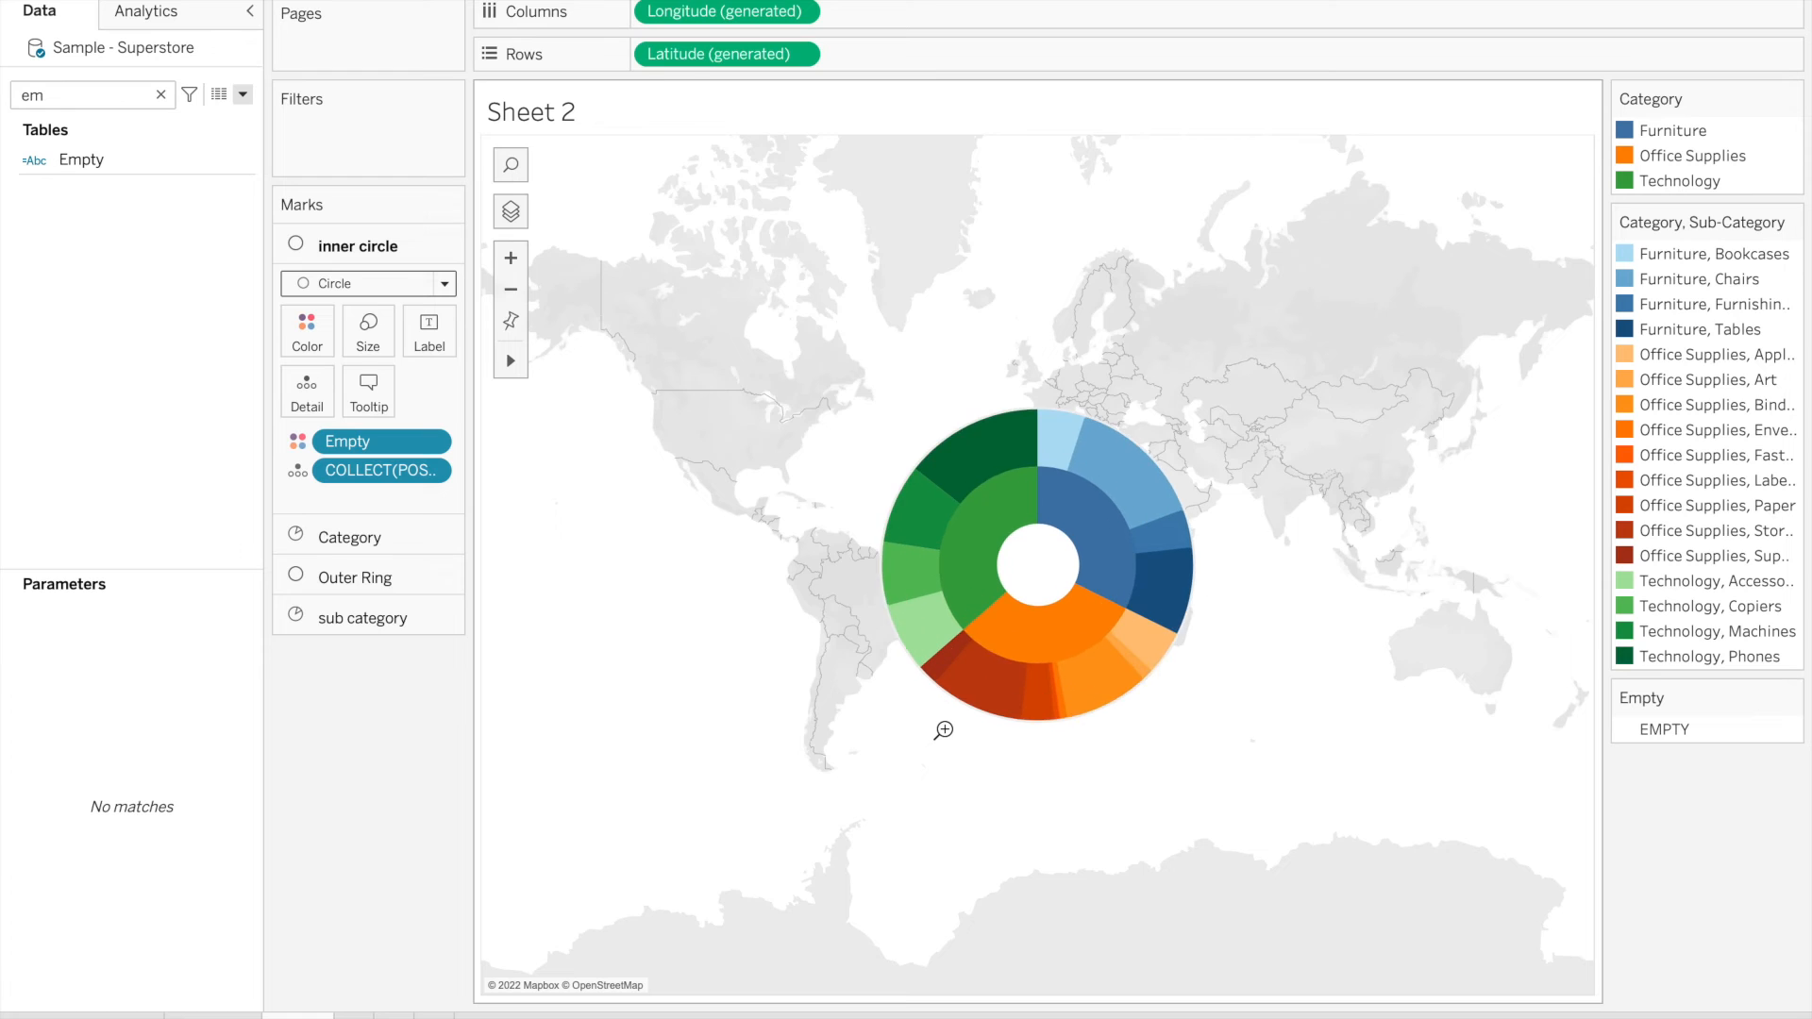
{"action": "key", "text": "ctrl+shift+b"}
{"action": "key", "text": "ctrl+shift+b"}
{"action": "key", "text": "ctrl+shift+b"}
{"action": "key", "text": "ctrl+shift+b"}
{"action": "key", "text": "ctrl+shift+b"}
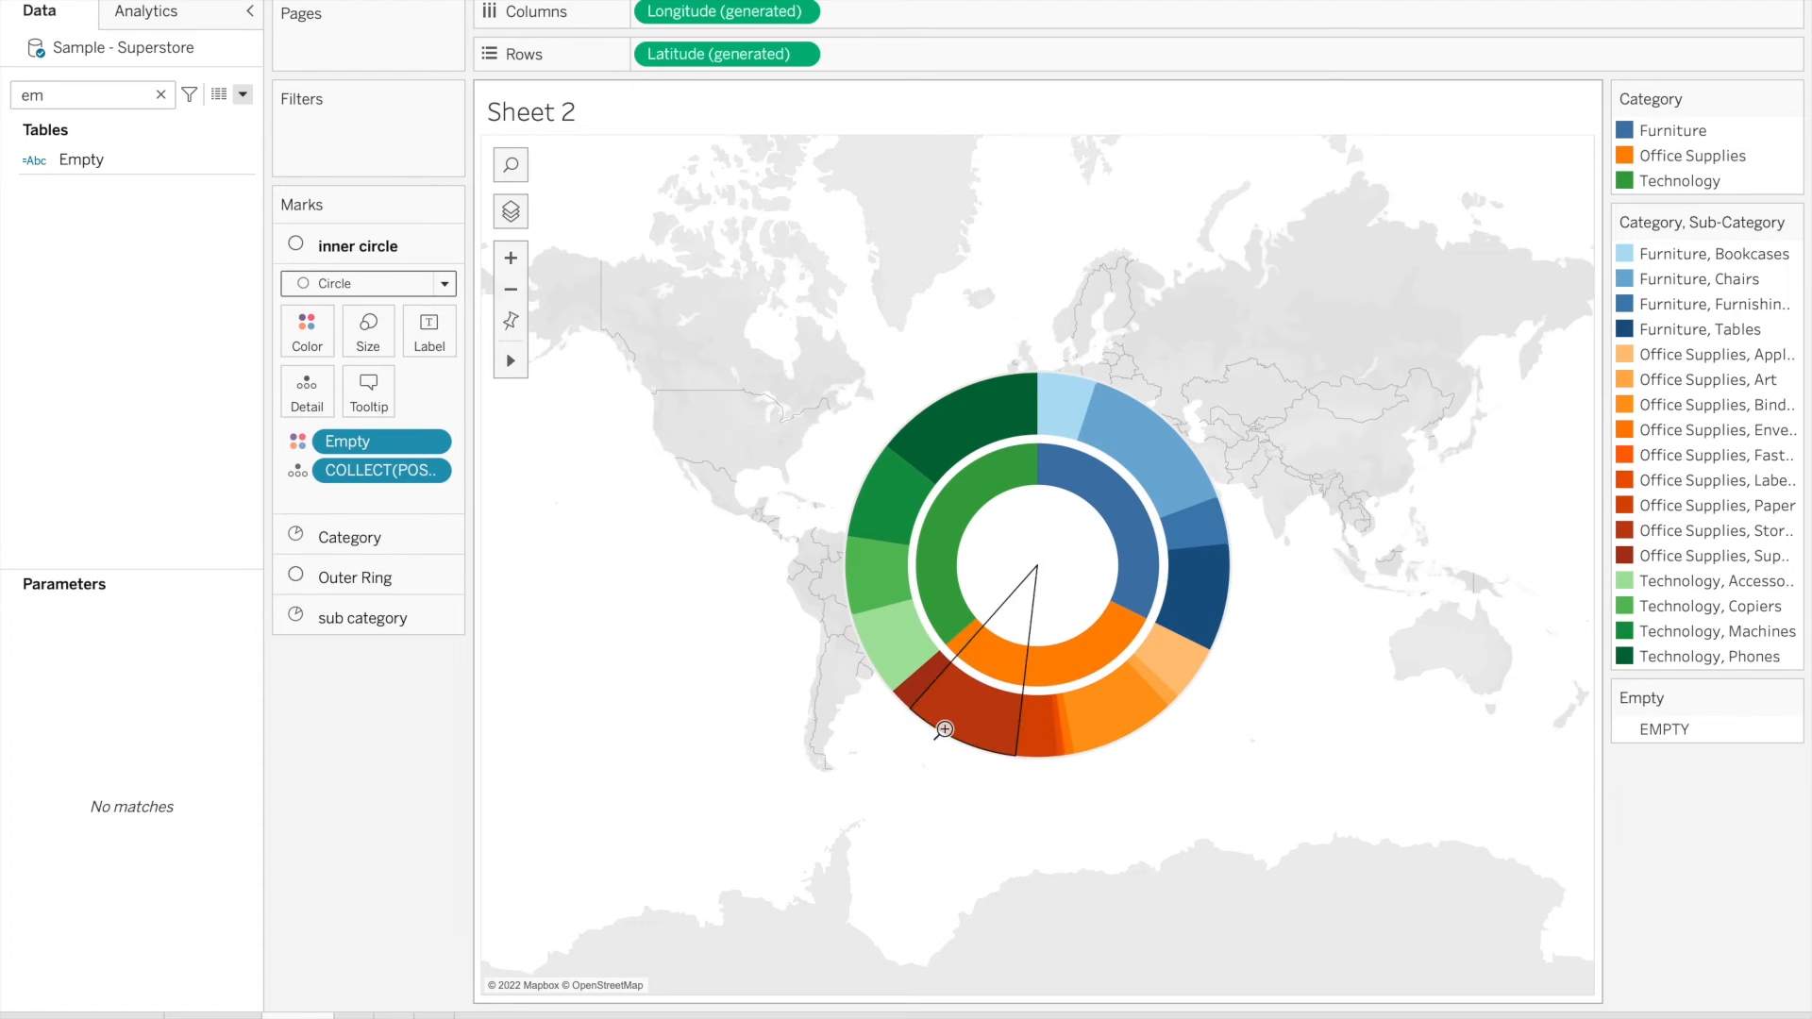
{"action": "key", "text": "ctrl+shift+b"}
{"action": "key", "text": "ctrl+shift+b"}
{"action": "key", "text": "ctrl+shift+b"}
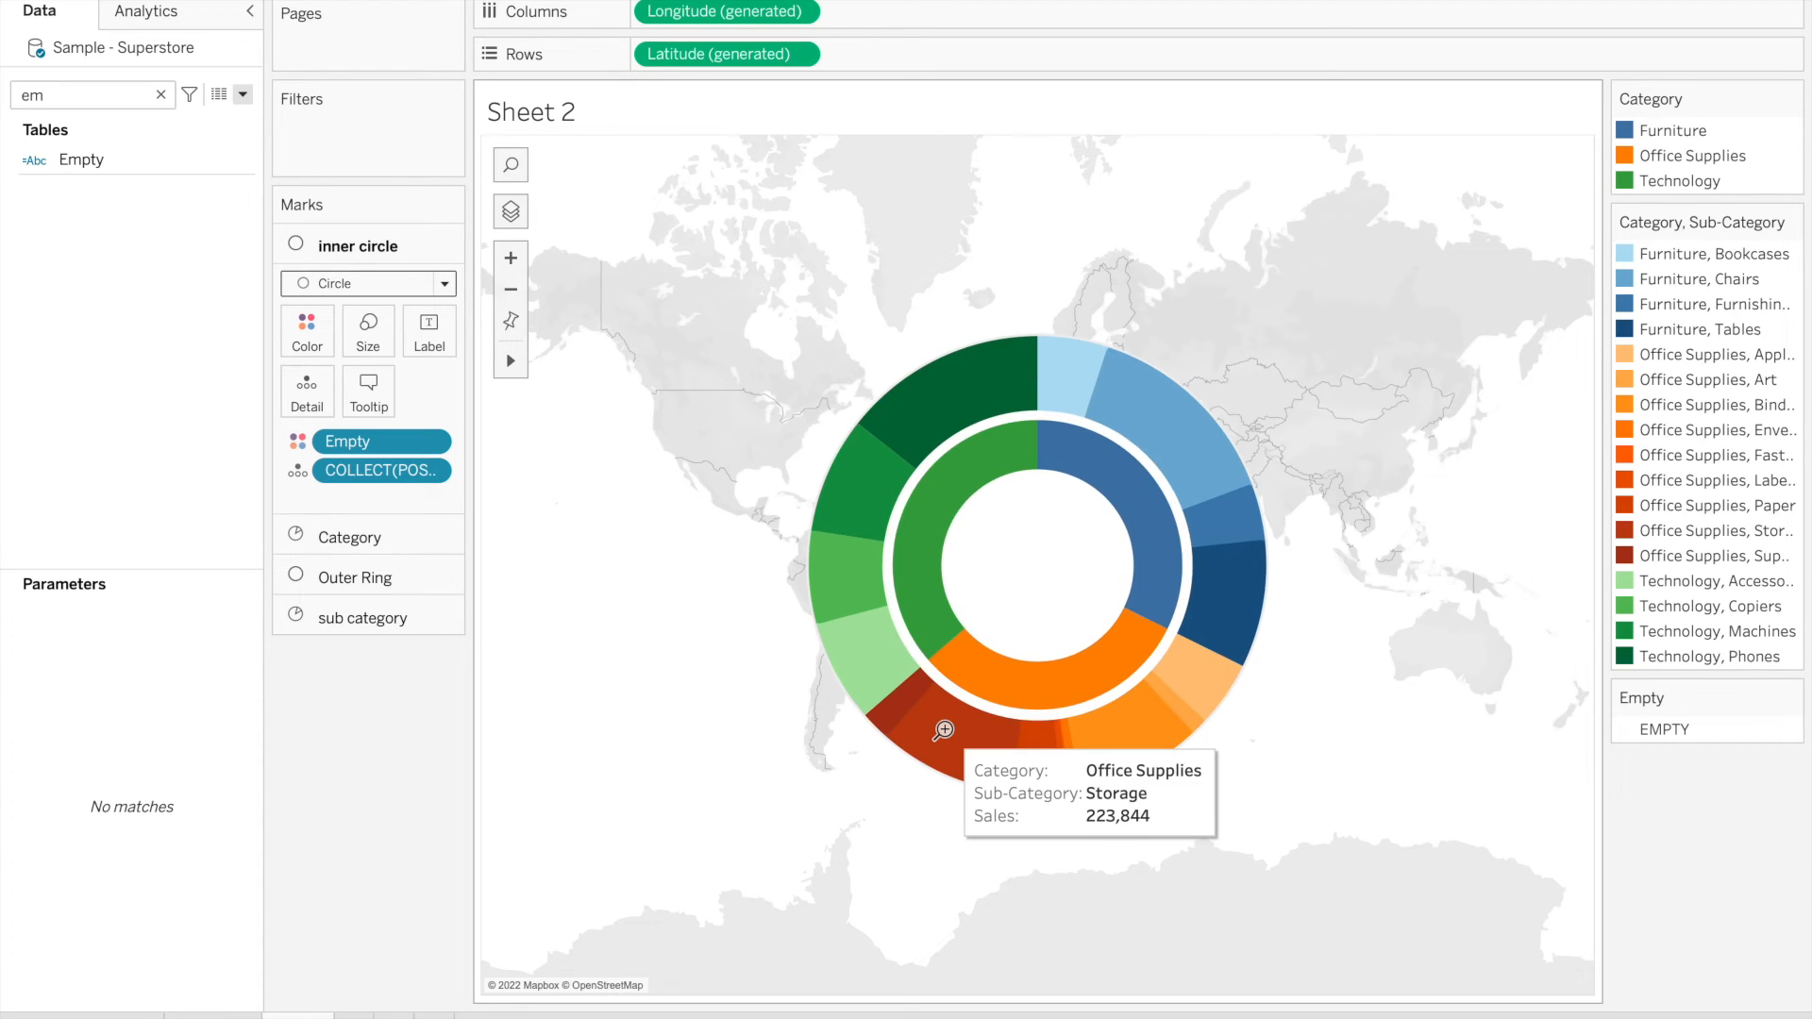
{"action": "key", "text": "ctrl+shift+b"}
{"action": "key", "text": "ctrl+shift+b"}
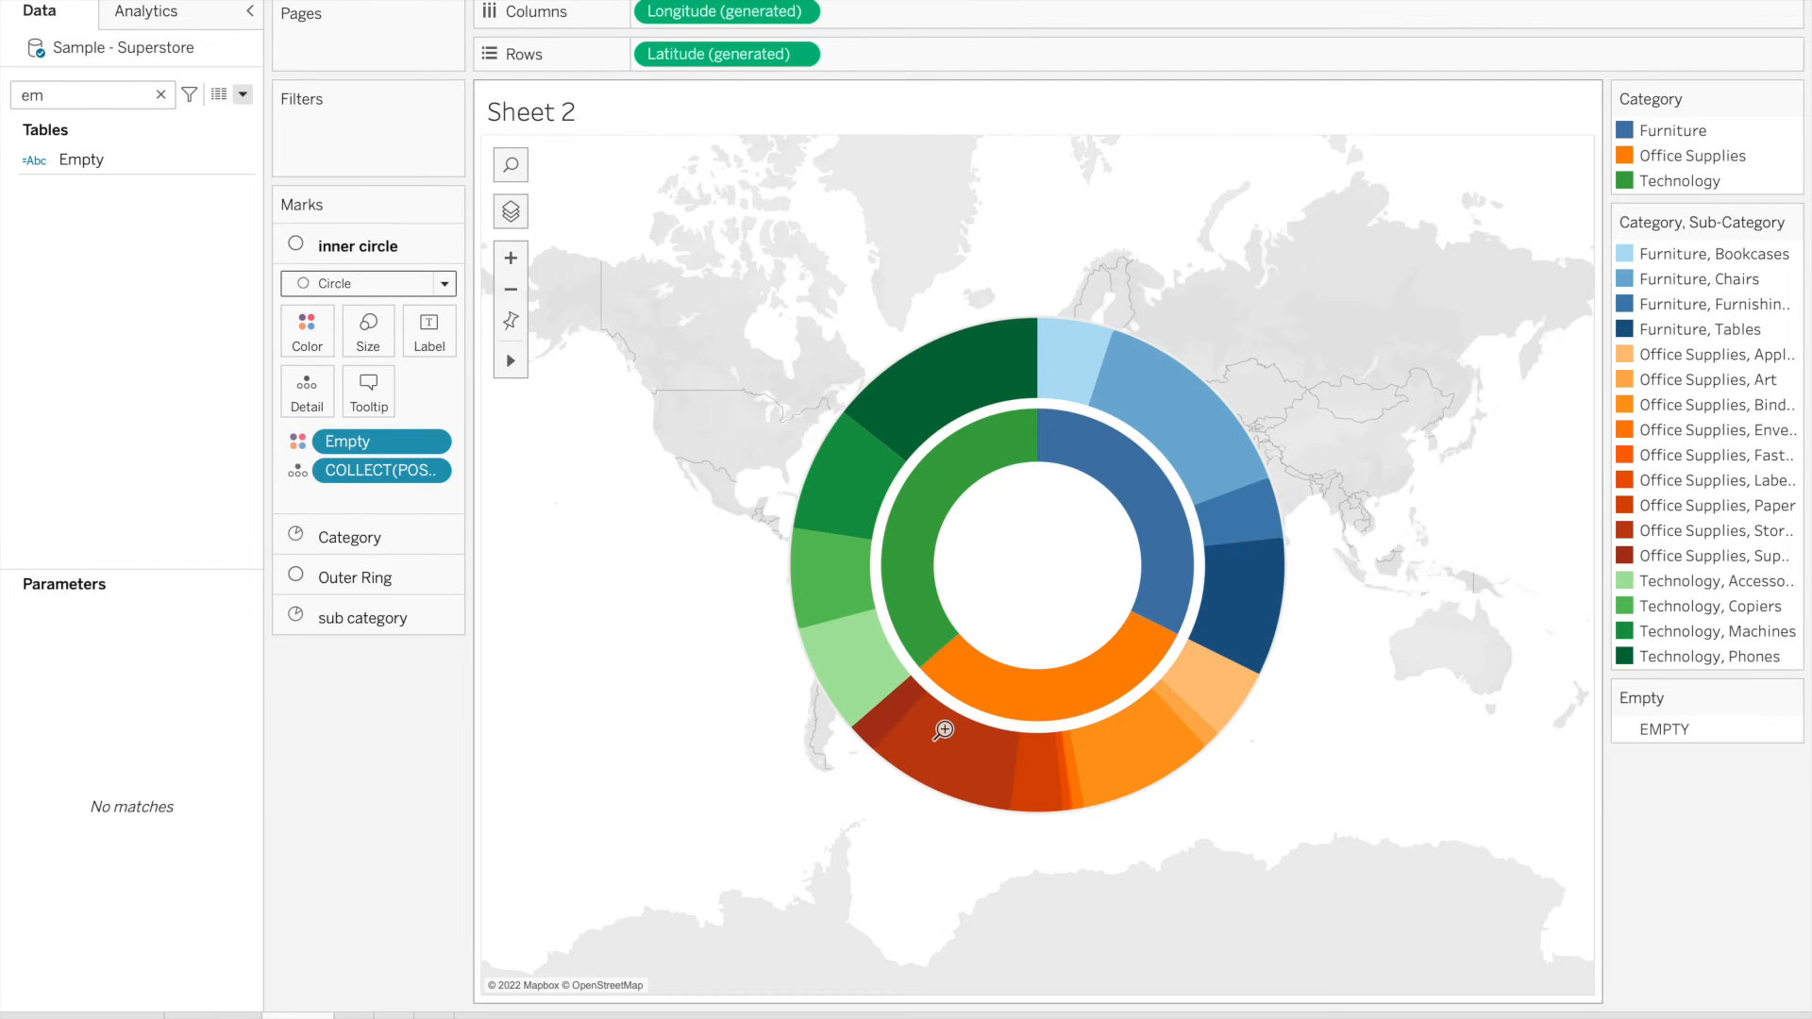
{"action": "key", "text": "ctrl+shift+b"}
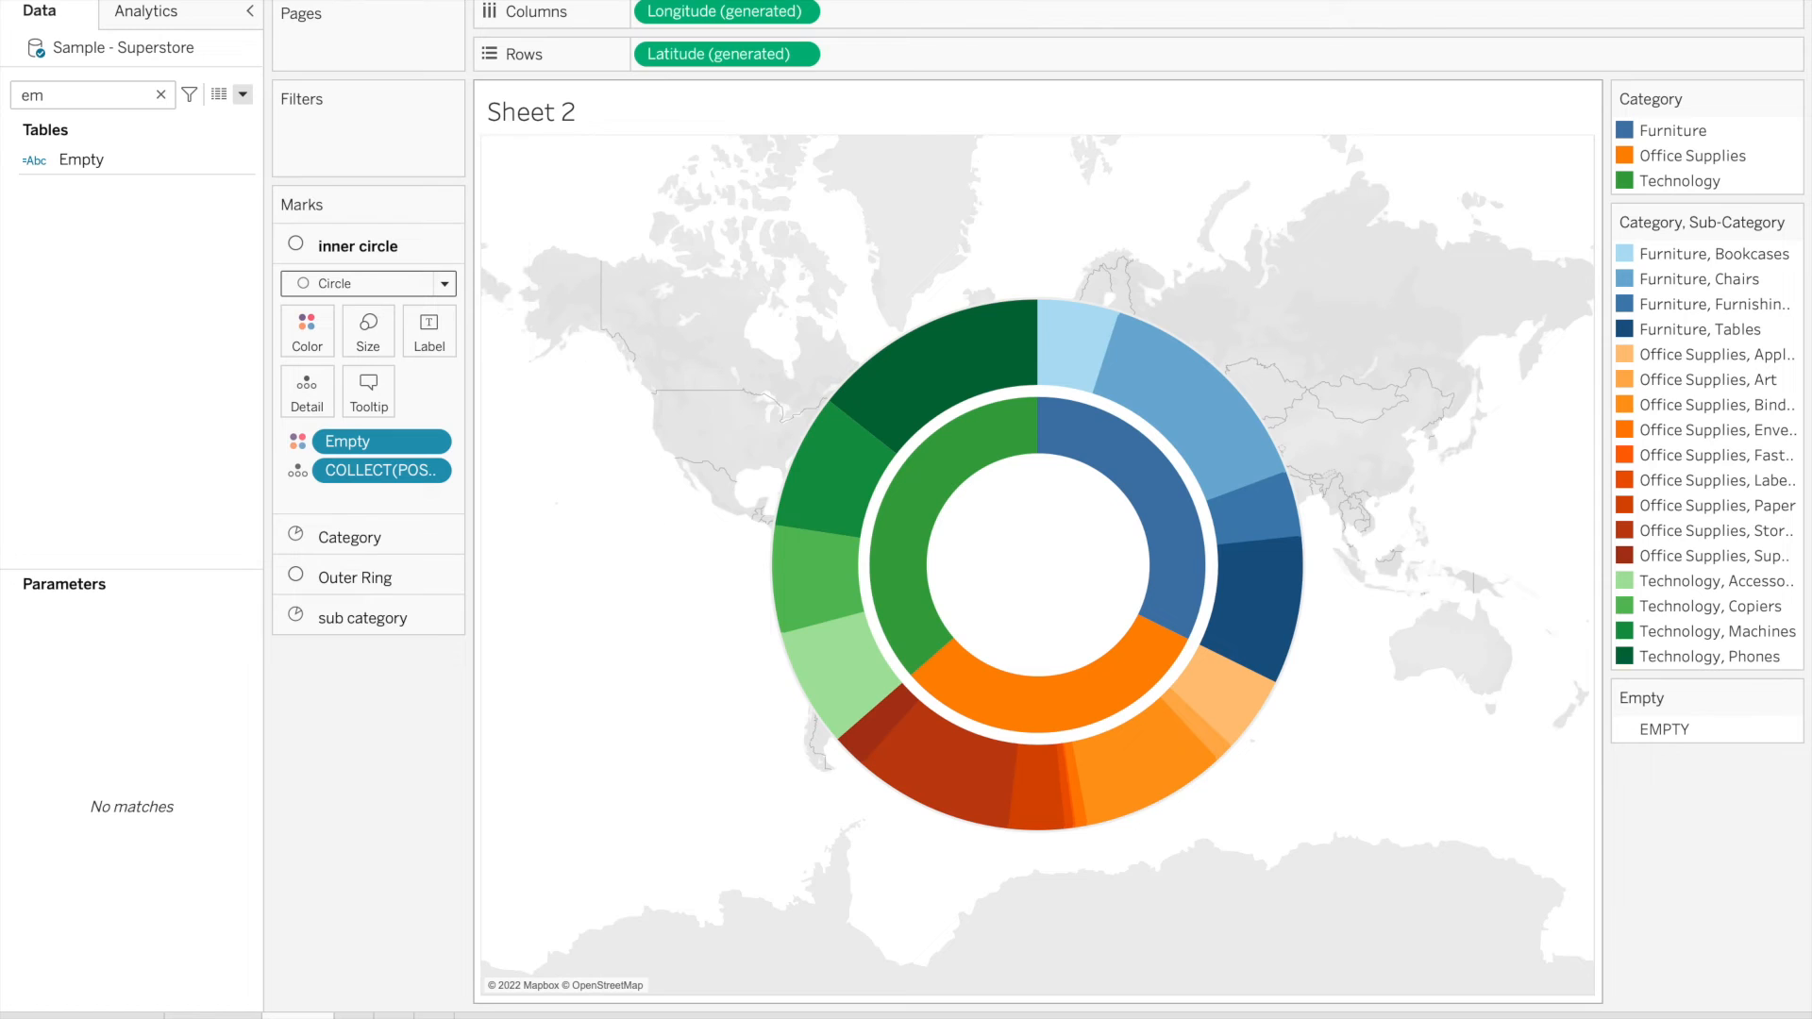
Set the background map to None, leaving only the donut chart on the sheet
{"action": "left_click", "coordinate": [653, 1]}
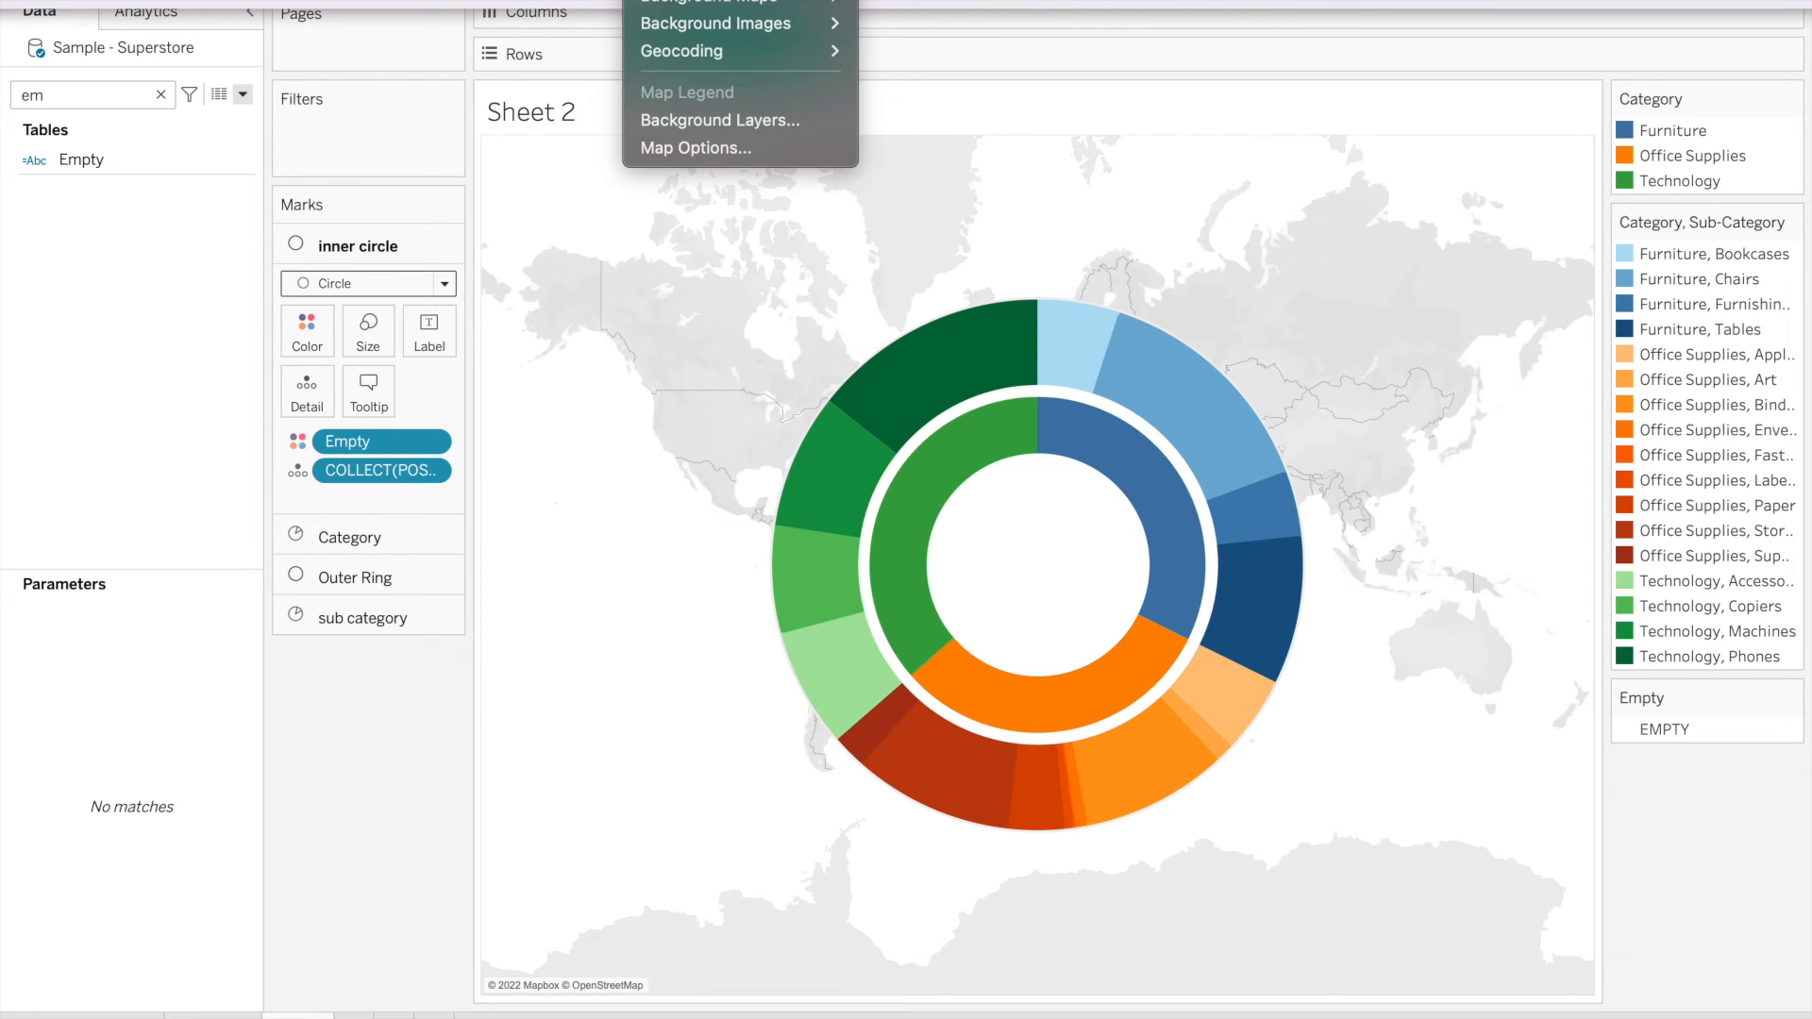
{"action": "mouse_move", "coordinate": [660, 3]}
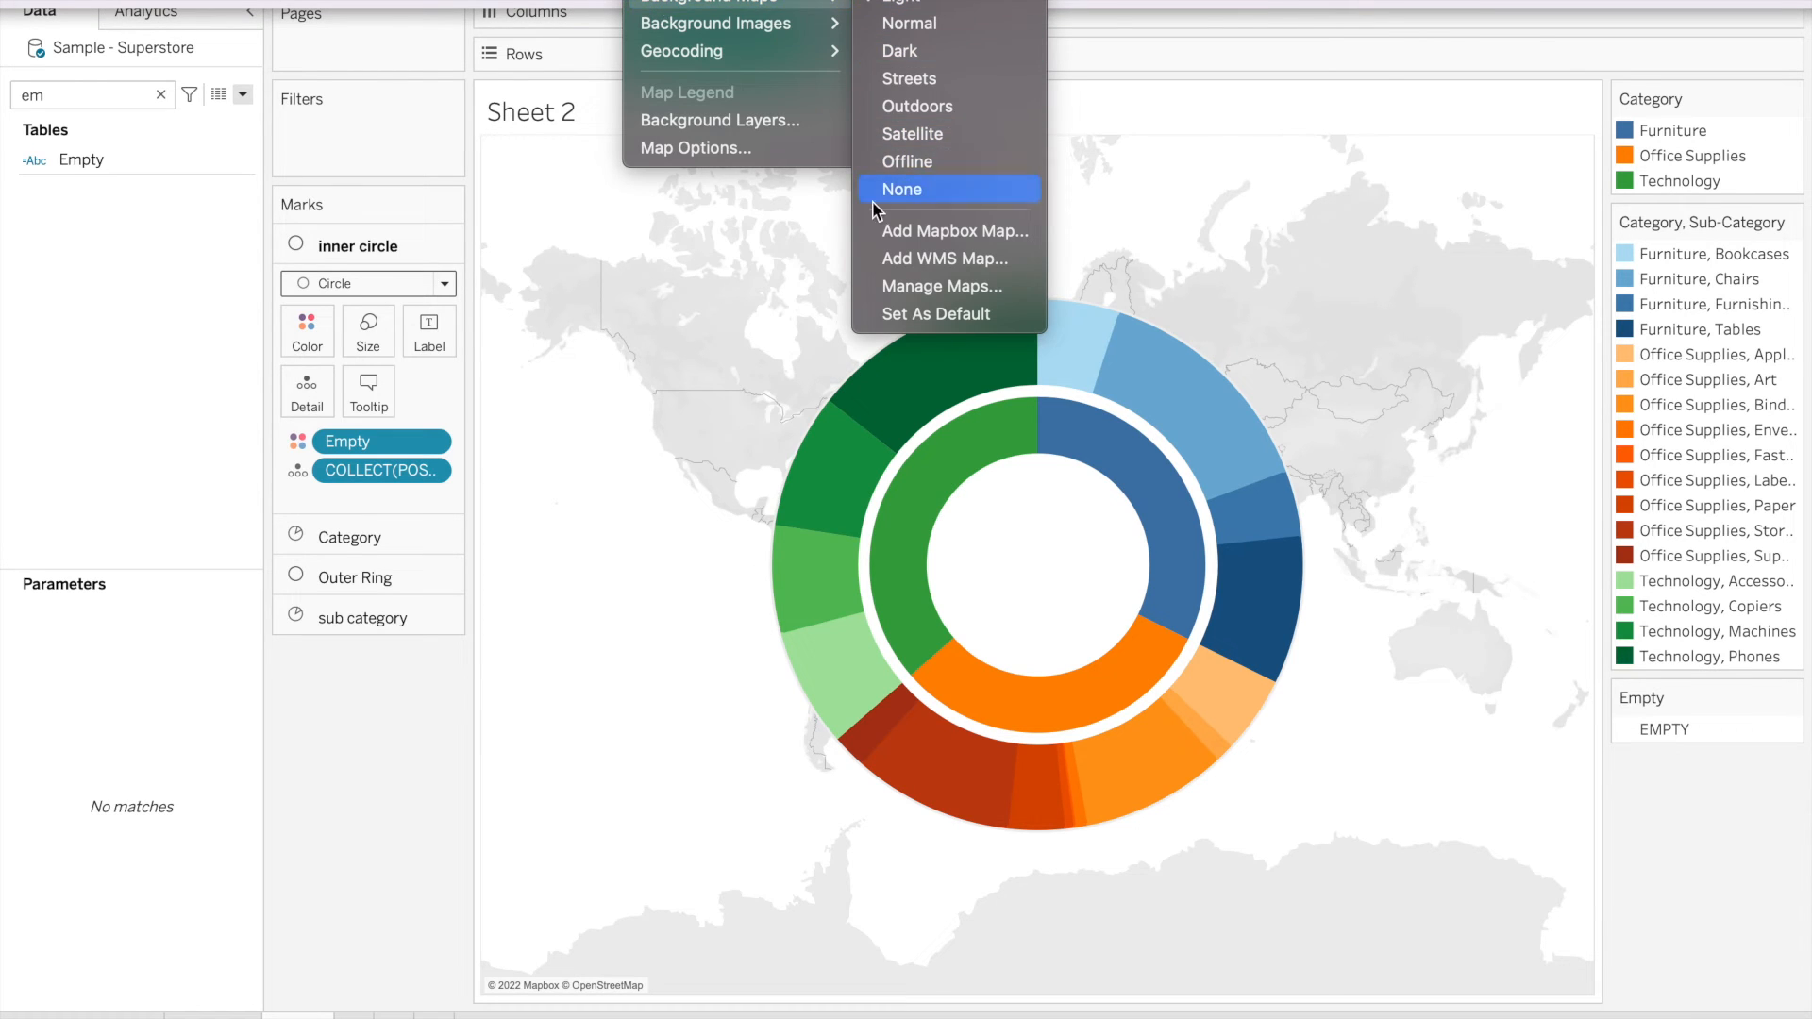
{"action": "left_click", "coordinate": [901, 191]}
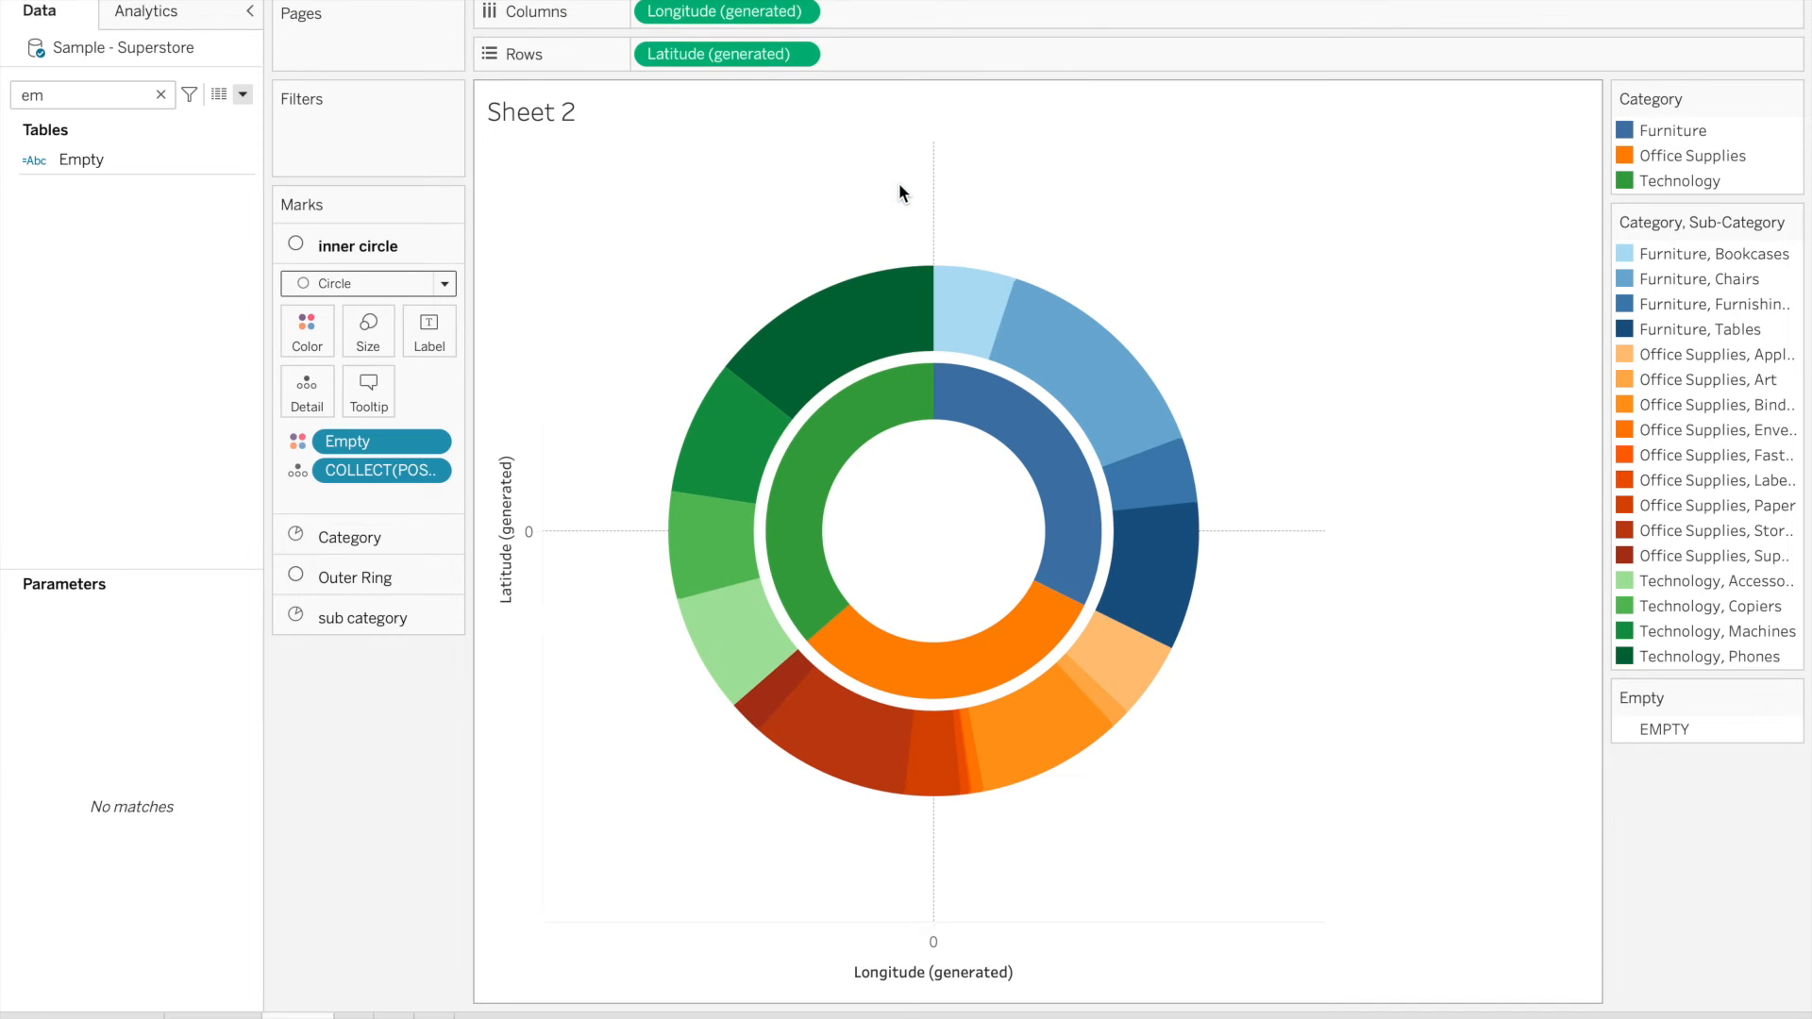
Format the sheet's lines, setting Grid Lines, Zero Lines and Trend Lines to None
{"action": "right_click", "coordinate": [585, 216]}
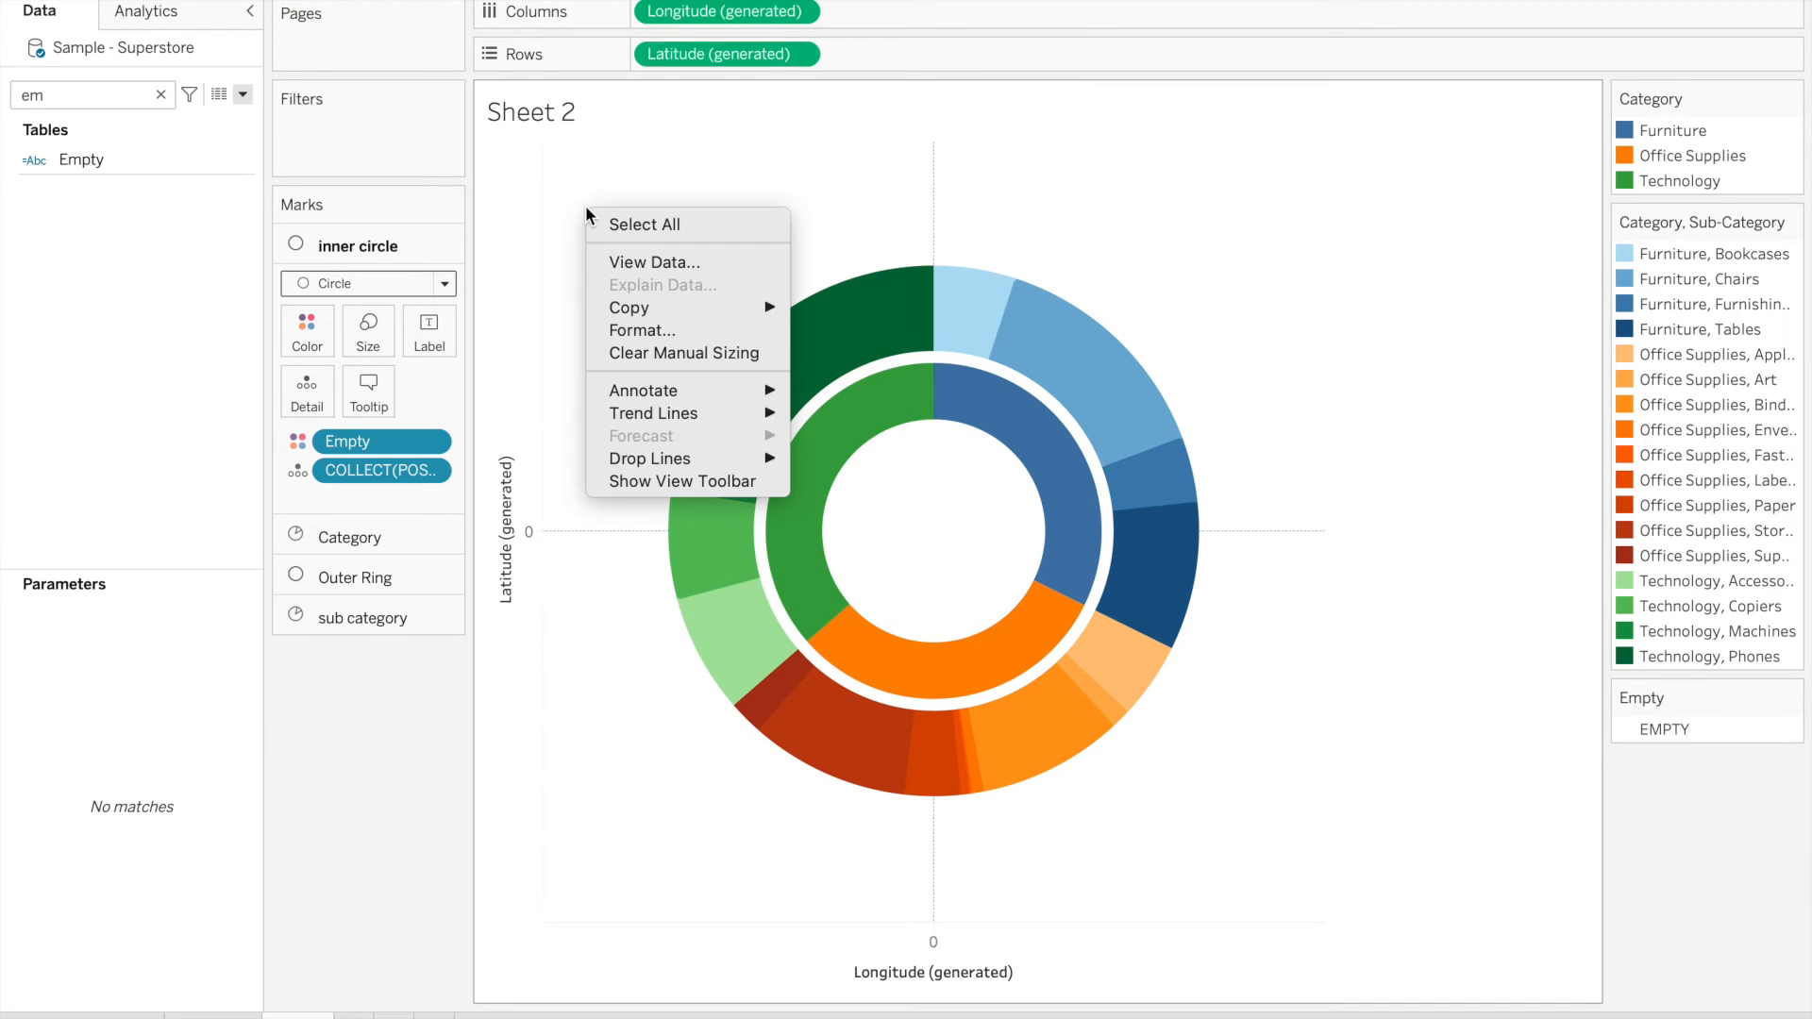
{"action": "left_click", "coordinate": [660, 332]}
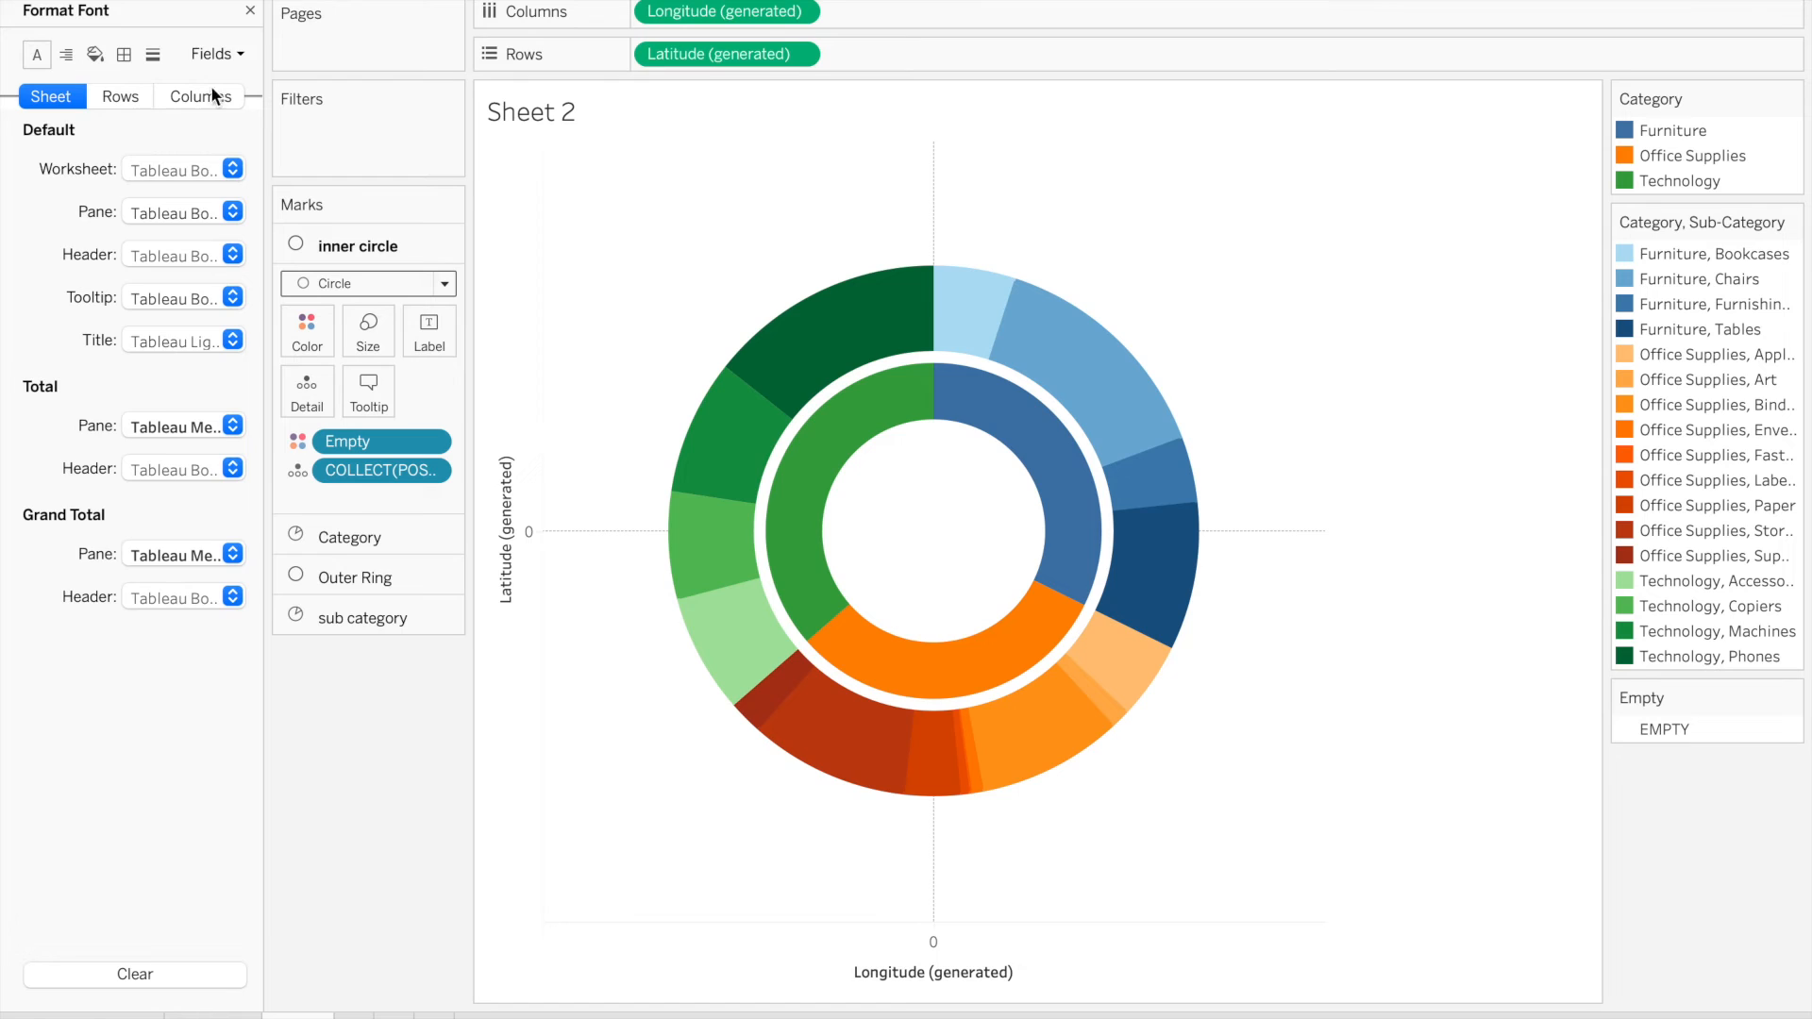
{"action": "left_click", "coordinate": [124, 54]}
{"action": "left_click", "coordinate": [153, 55]}
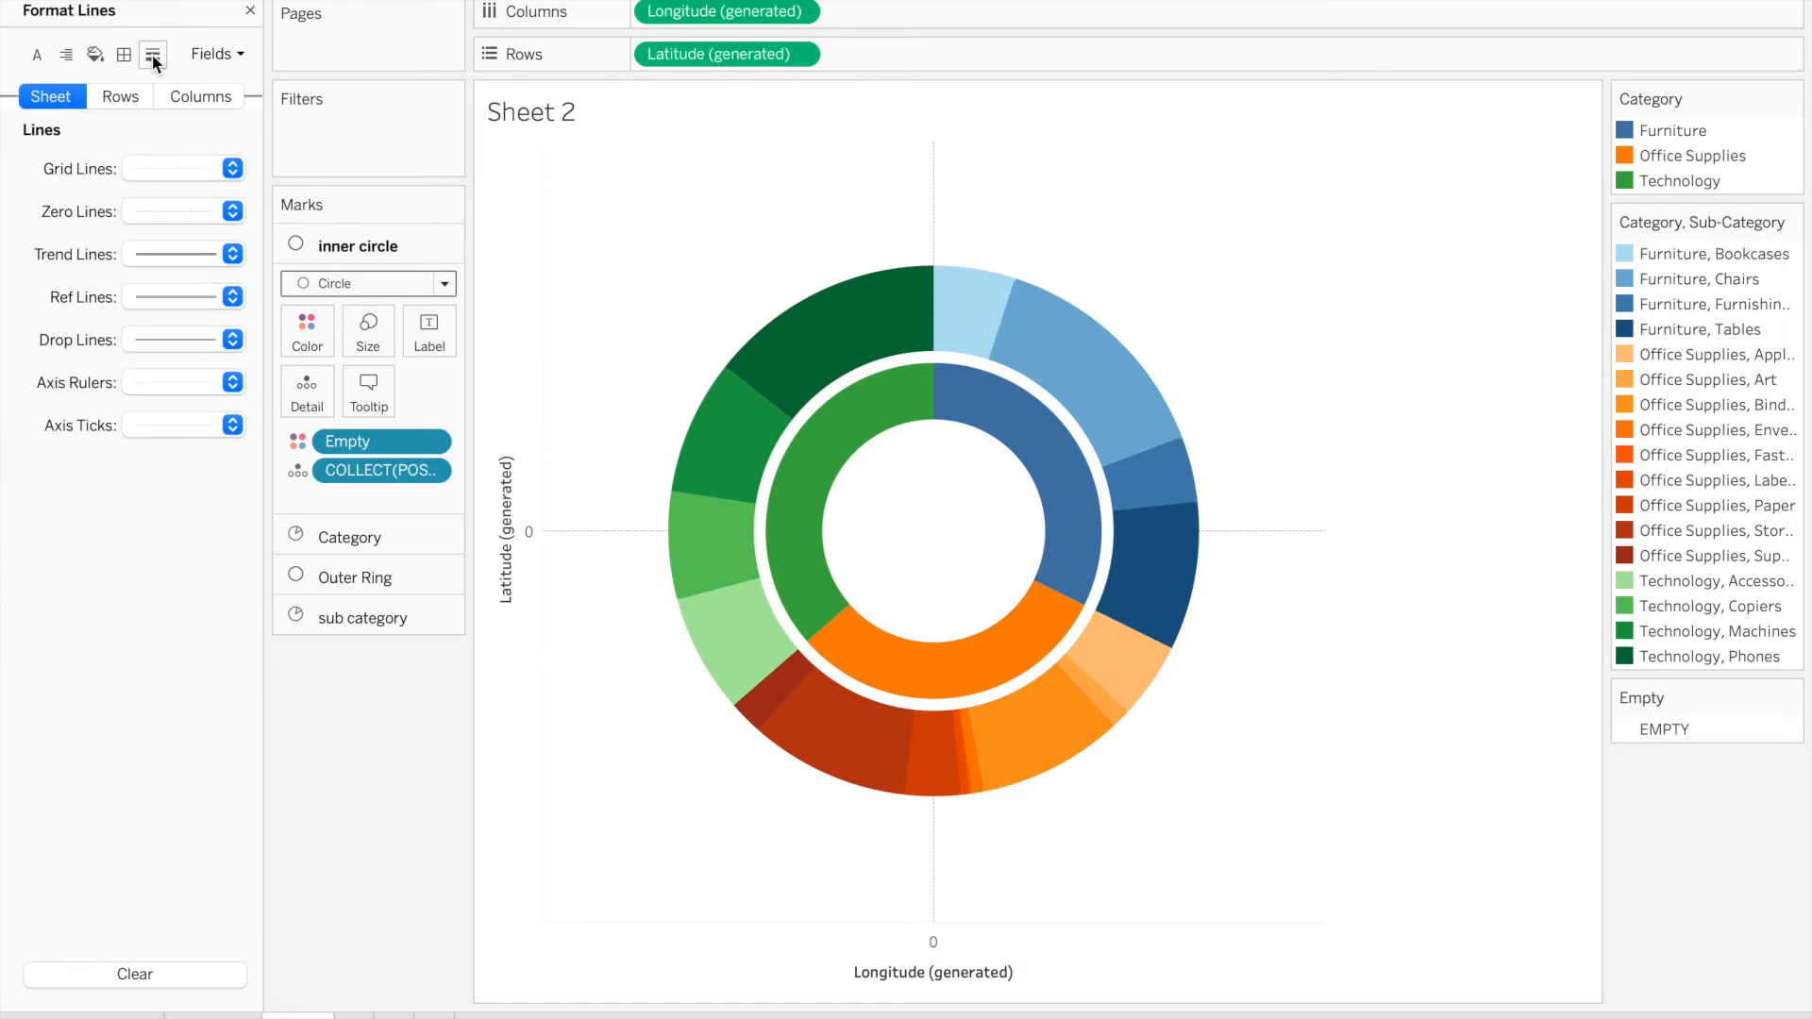
{"action": "left_click", "coordinate": [197, 173]}
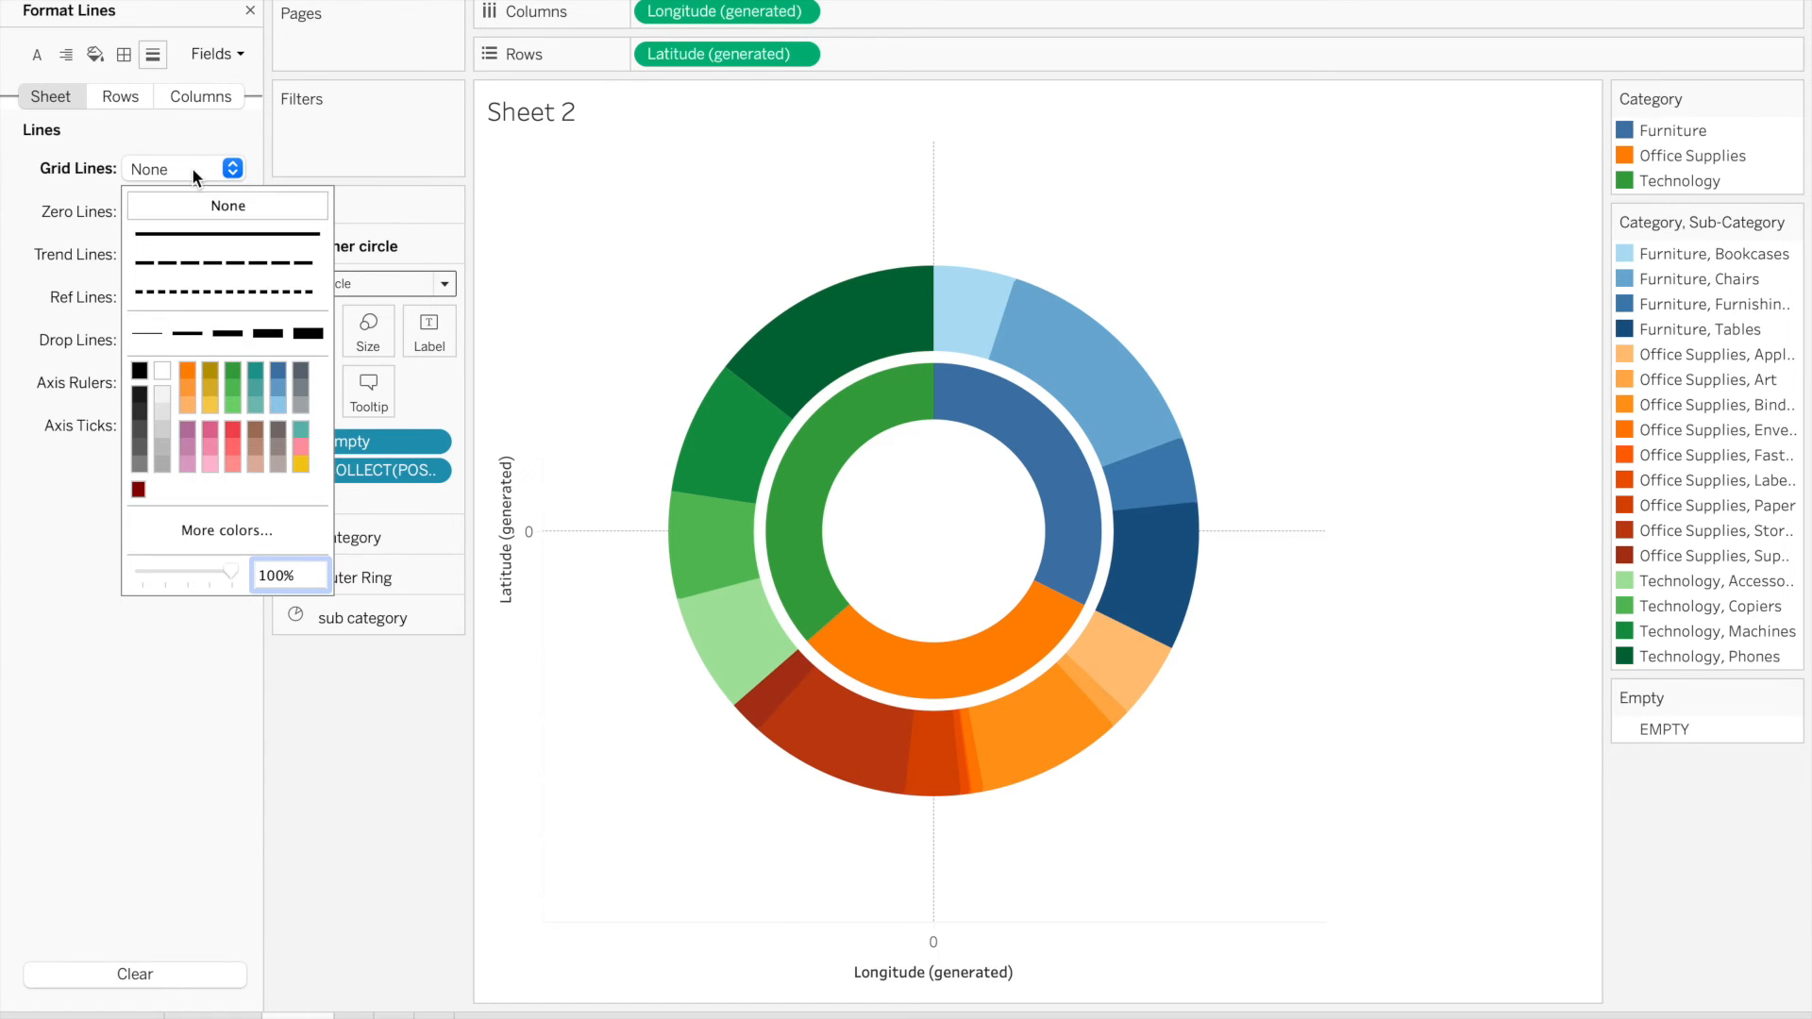
{"action": "left_click", "coordinate": [192, 203]}
{"action": "left_click", "coordinate": [191, 213]}
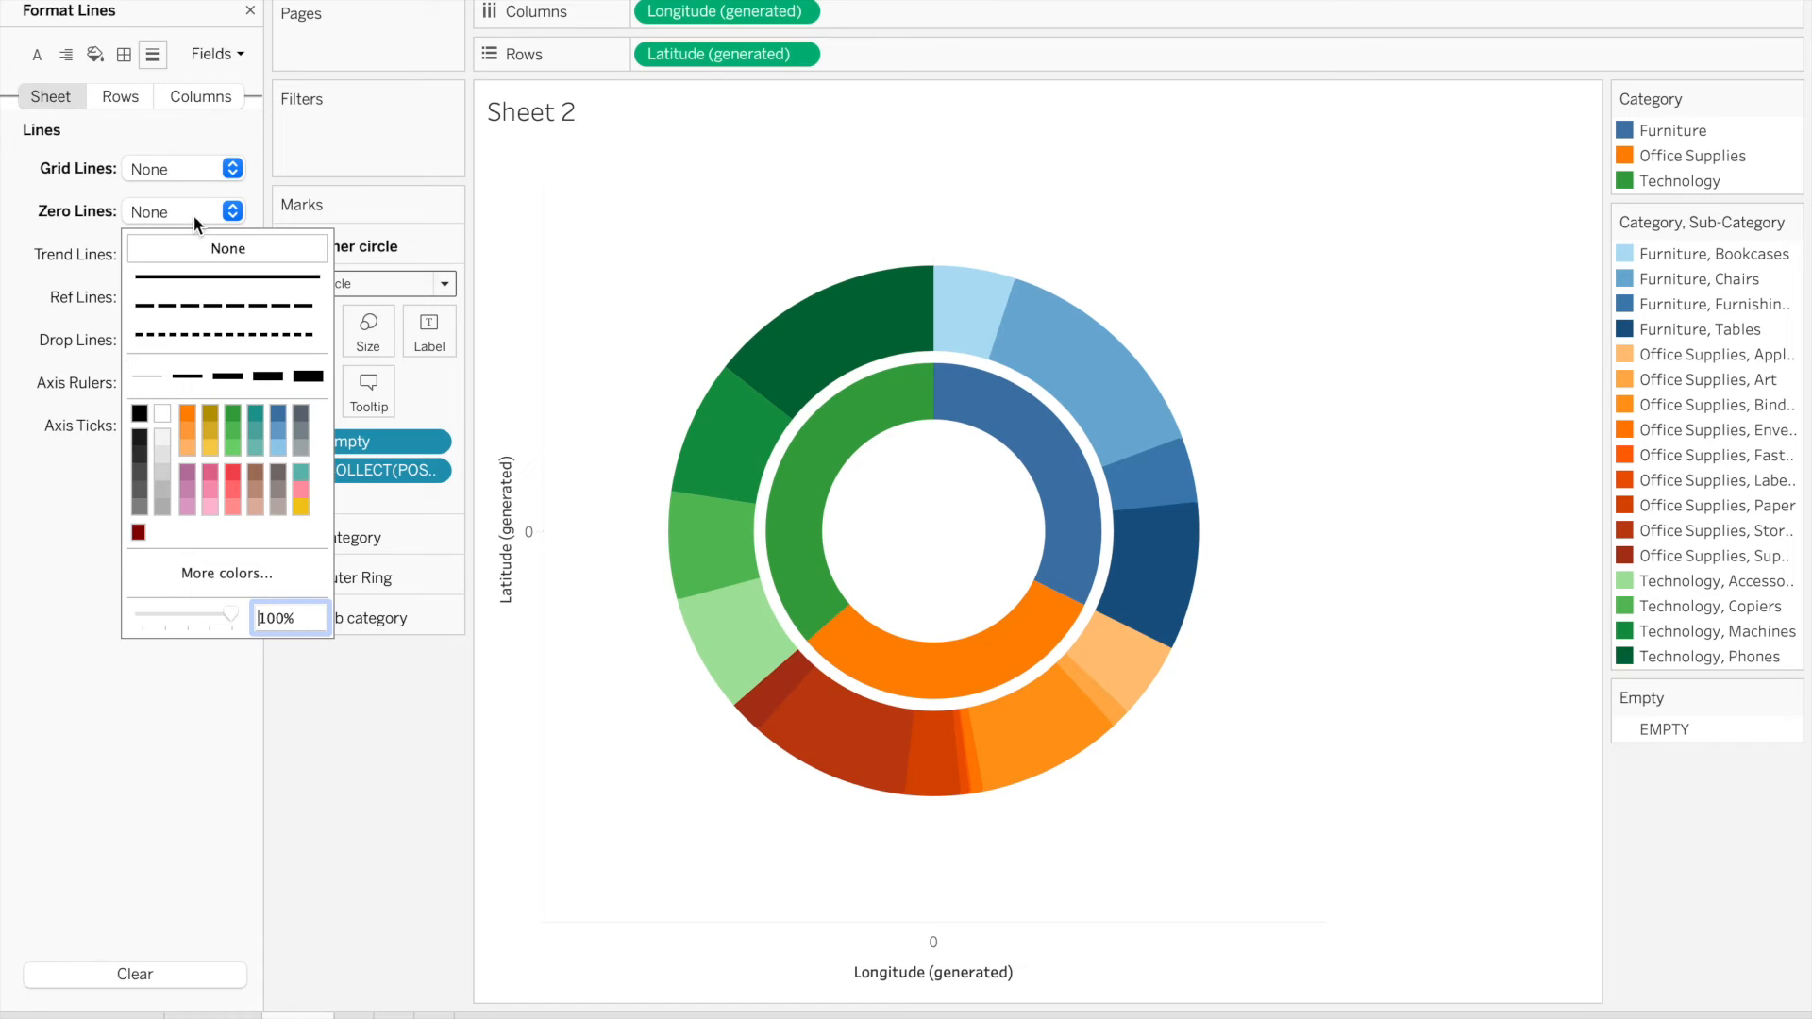
{"action": "left_click", "coordinate": [194, 215]}
{"action": "left_click", "coordinate": [185, 257]}
{"action": "left_click", "coordinate": [187, 285]}
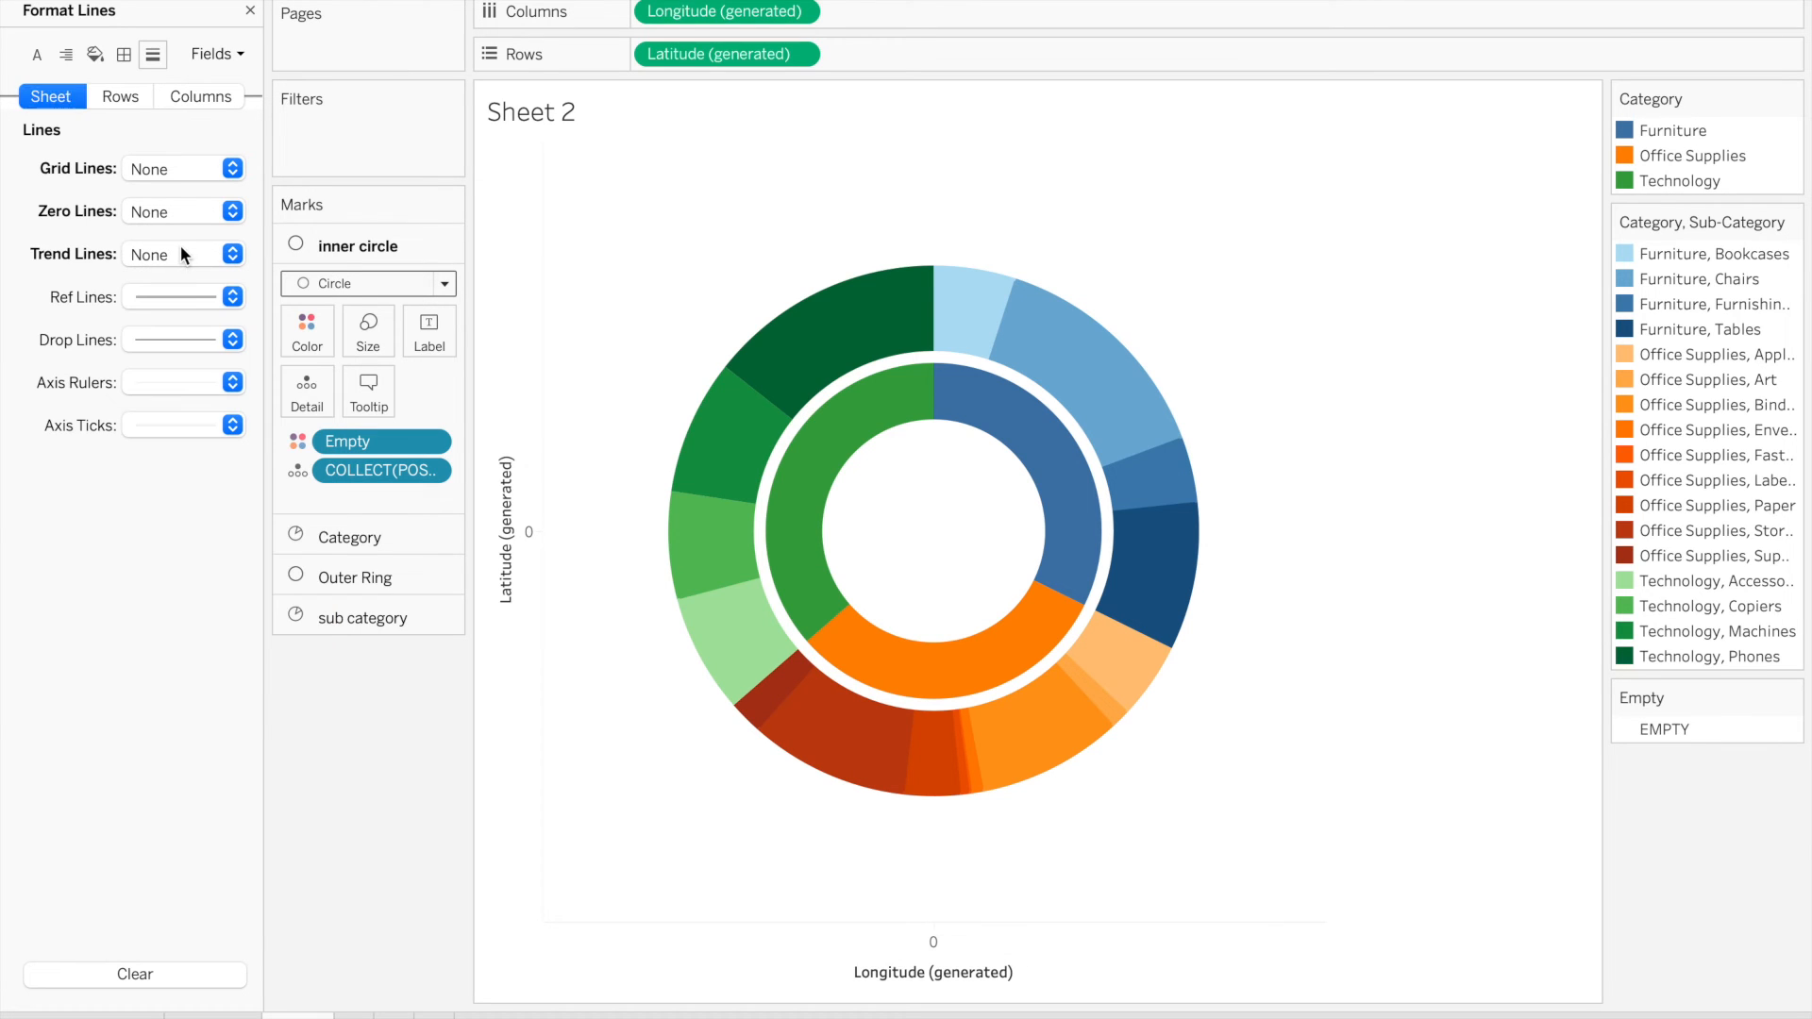
Set the sheet's Ref Lines, Drop Lines, Axis Rulers and Axis Ticks to None
{"action": "left_click", "coordinate": [178, 295]}
{"action": "left_click", "coordinate": [185, 329]}
{"action": "left_click", "coordinate": [178, 342]}
{"action": "left_click", "coordinate": [186, 375]}
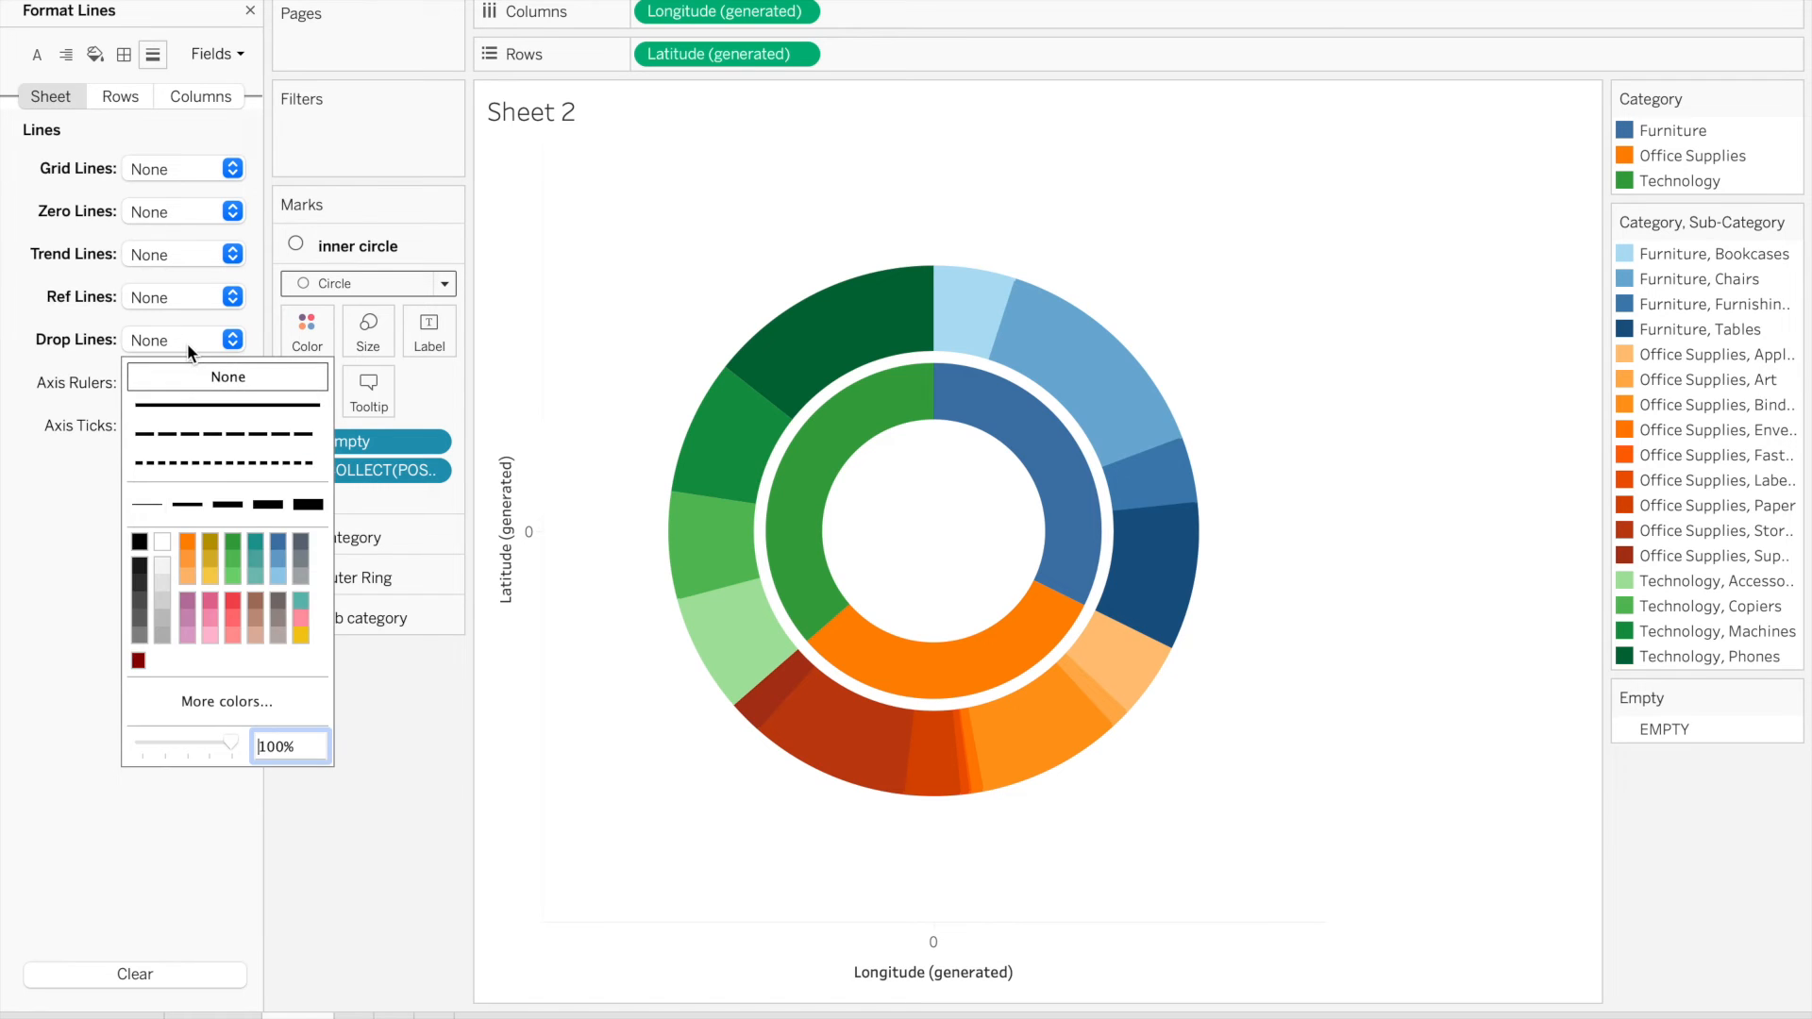
{"action": "left_click", "coordinate": [187, 380]}
{"action": "left_click", "coordinate": [200, 419]}
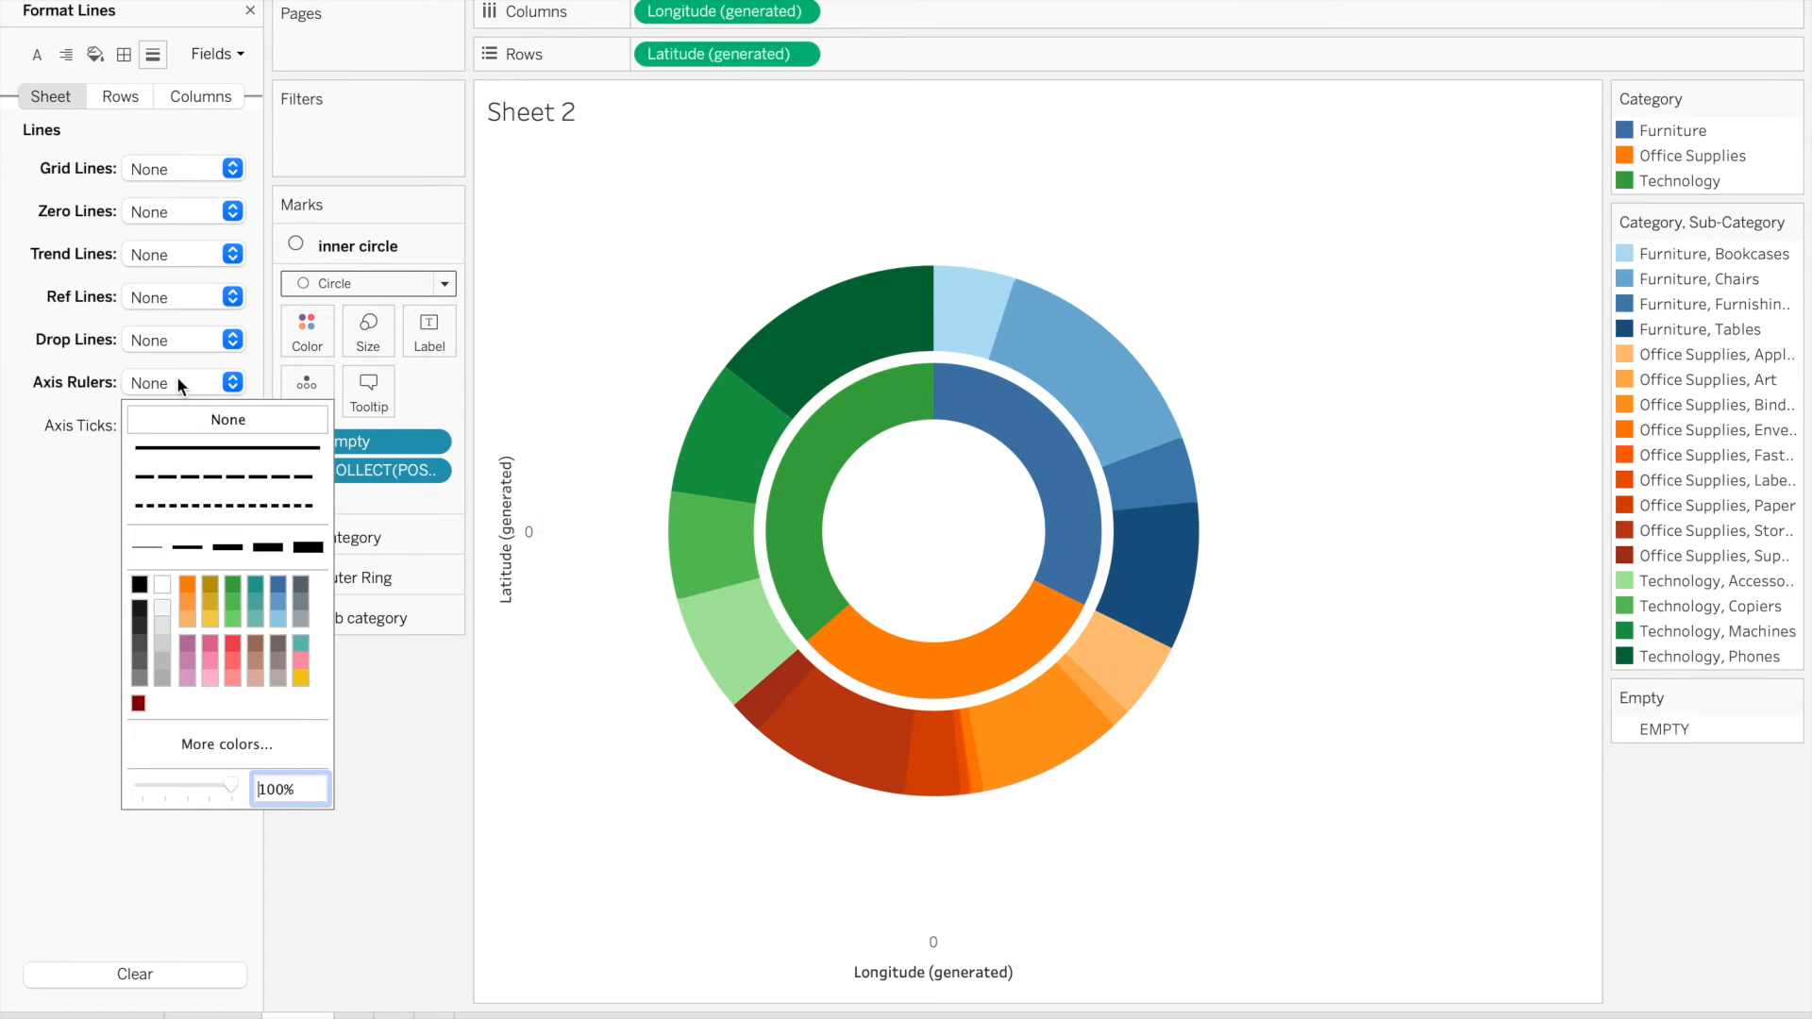
{"action": "left_click", "coordinate": [177, 419]}
{"action": "left_click", "coordinate": [179, 468]}
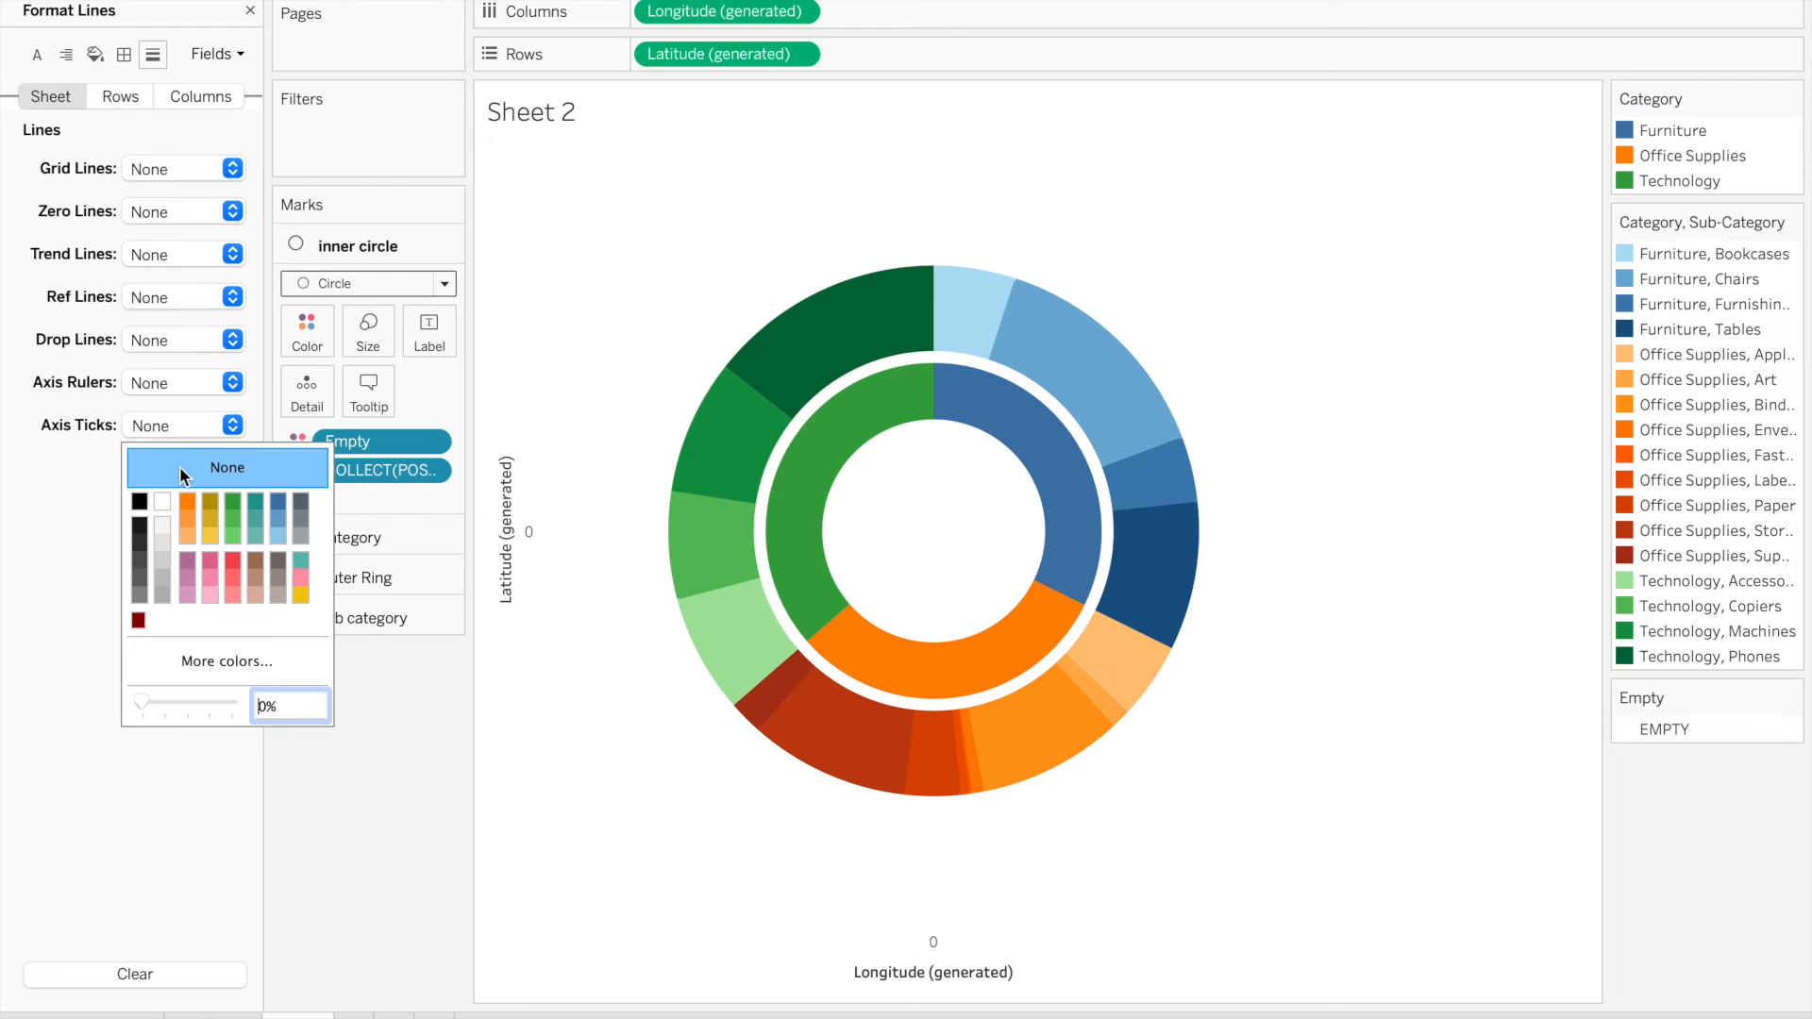
{"action": "left_click", "coordinate": [643, 287]}
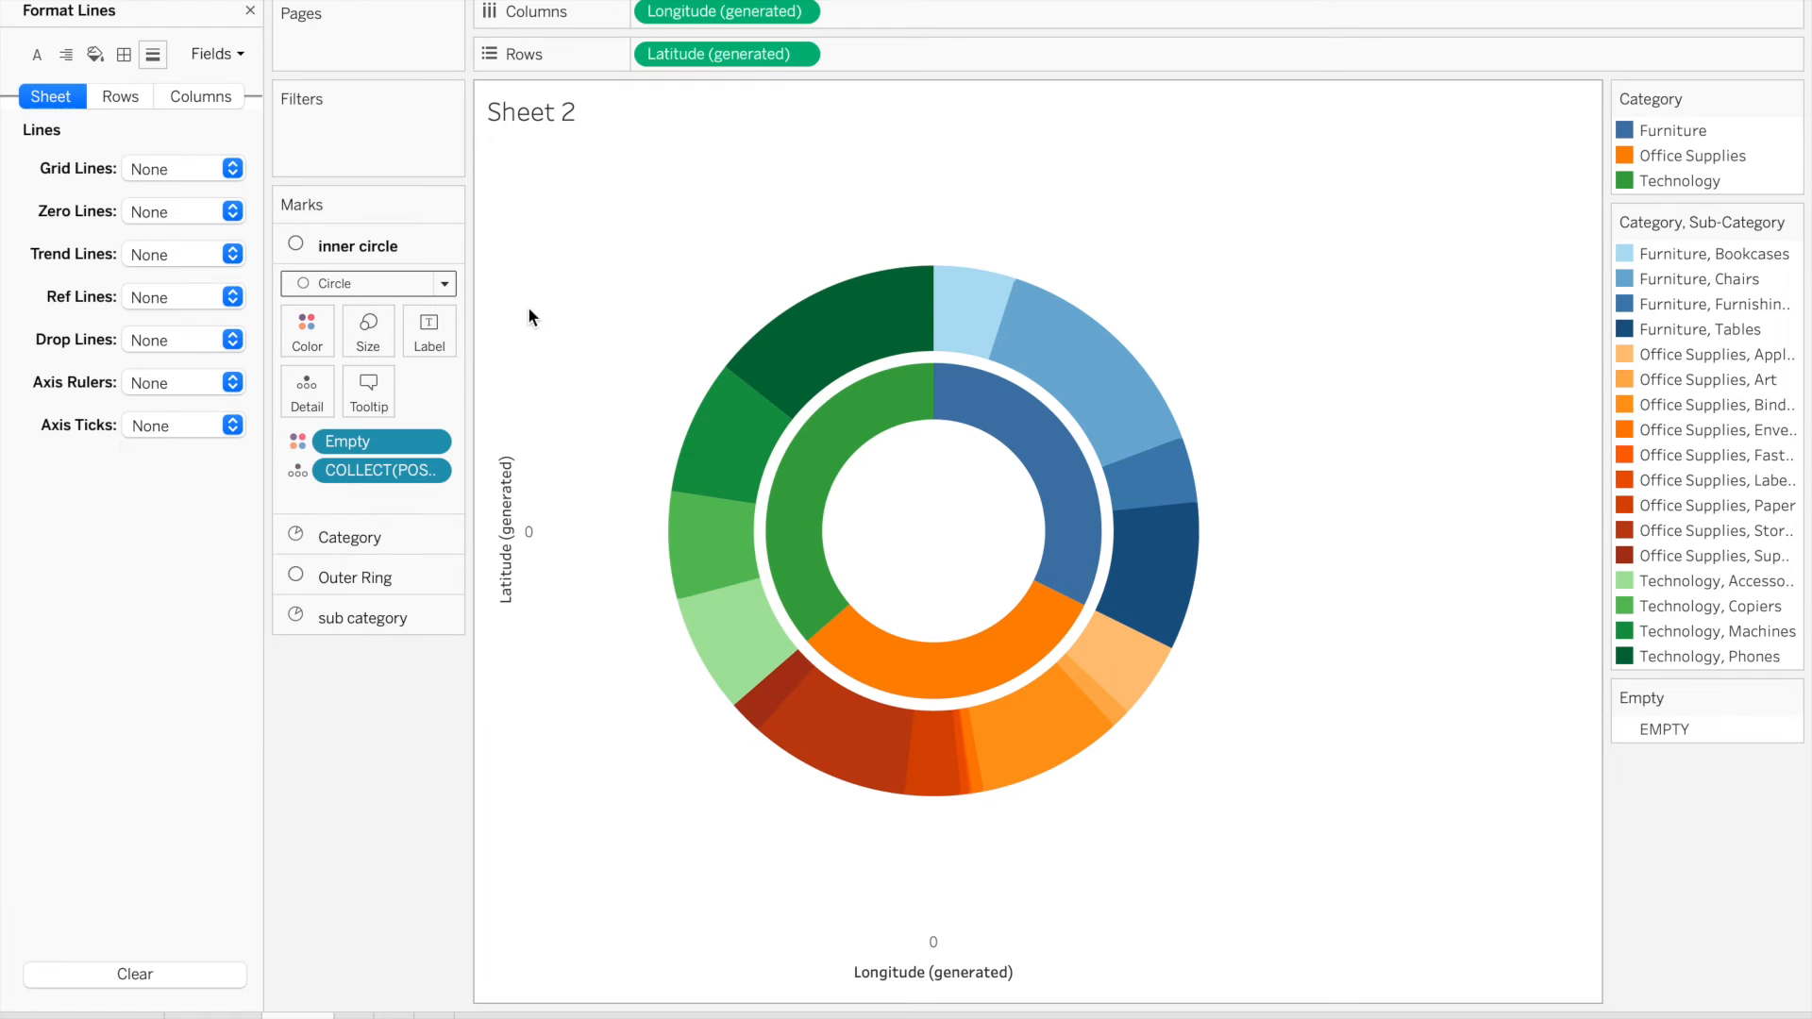
Hide the Latitude and Longitude axis headers and close the line formatting
{"action": "right_click", "coordinate": [501, 485]}
{"action": "left_click", "coordinate": [498, 892]}
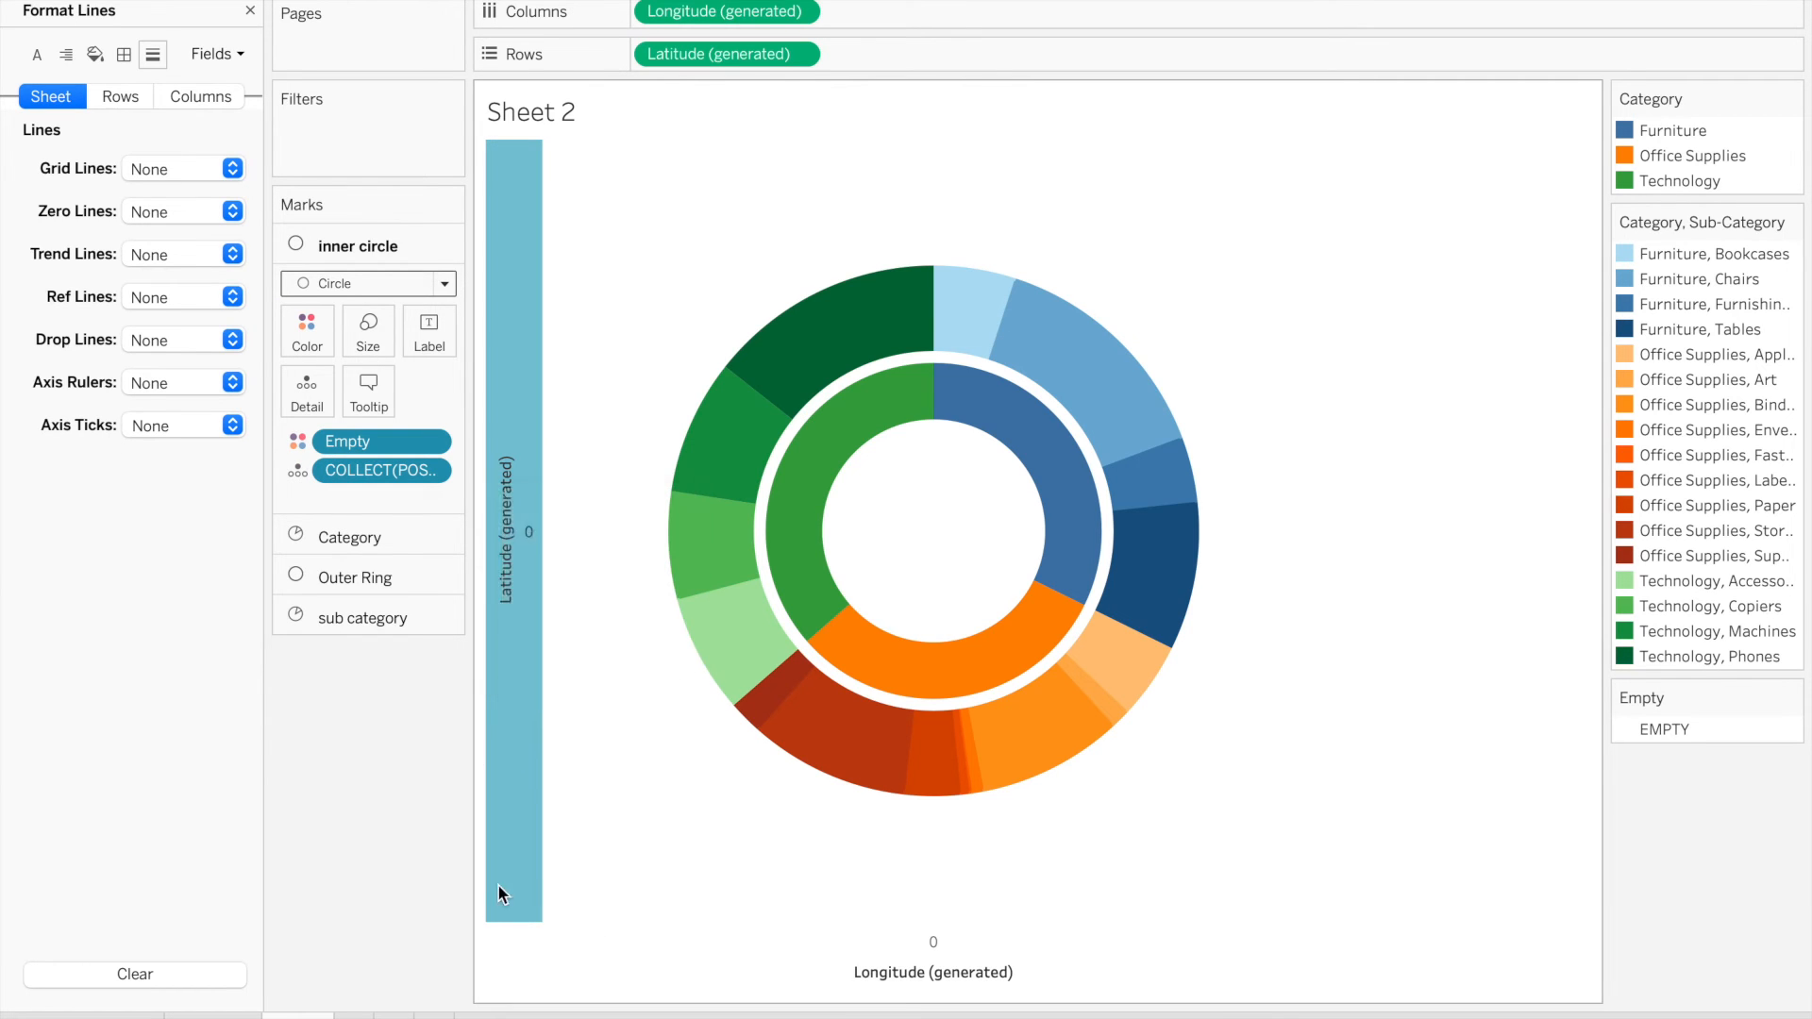
{"action": "right_click", "coordinate": [823, 975]}
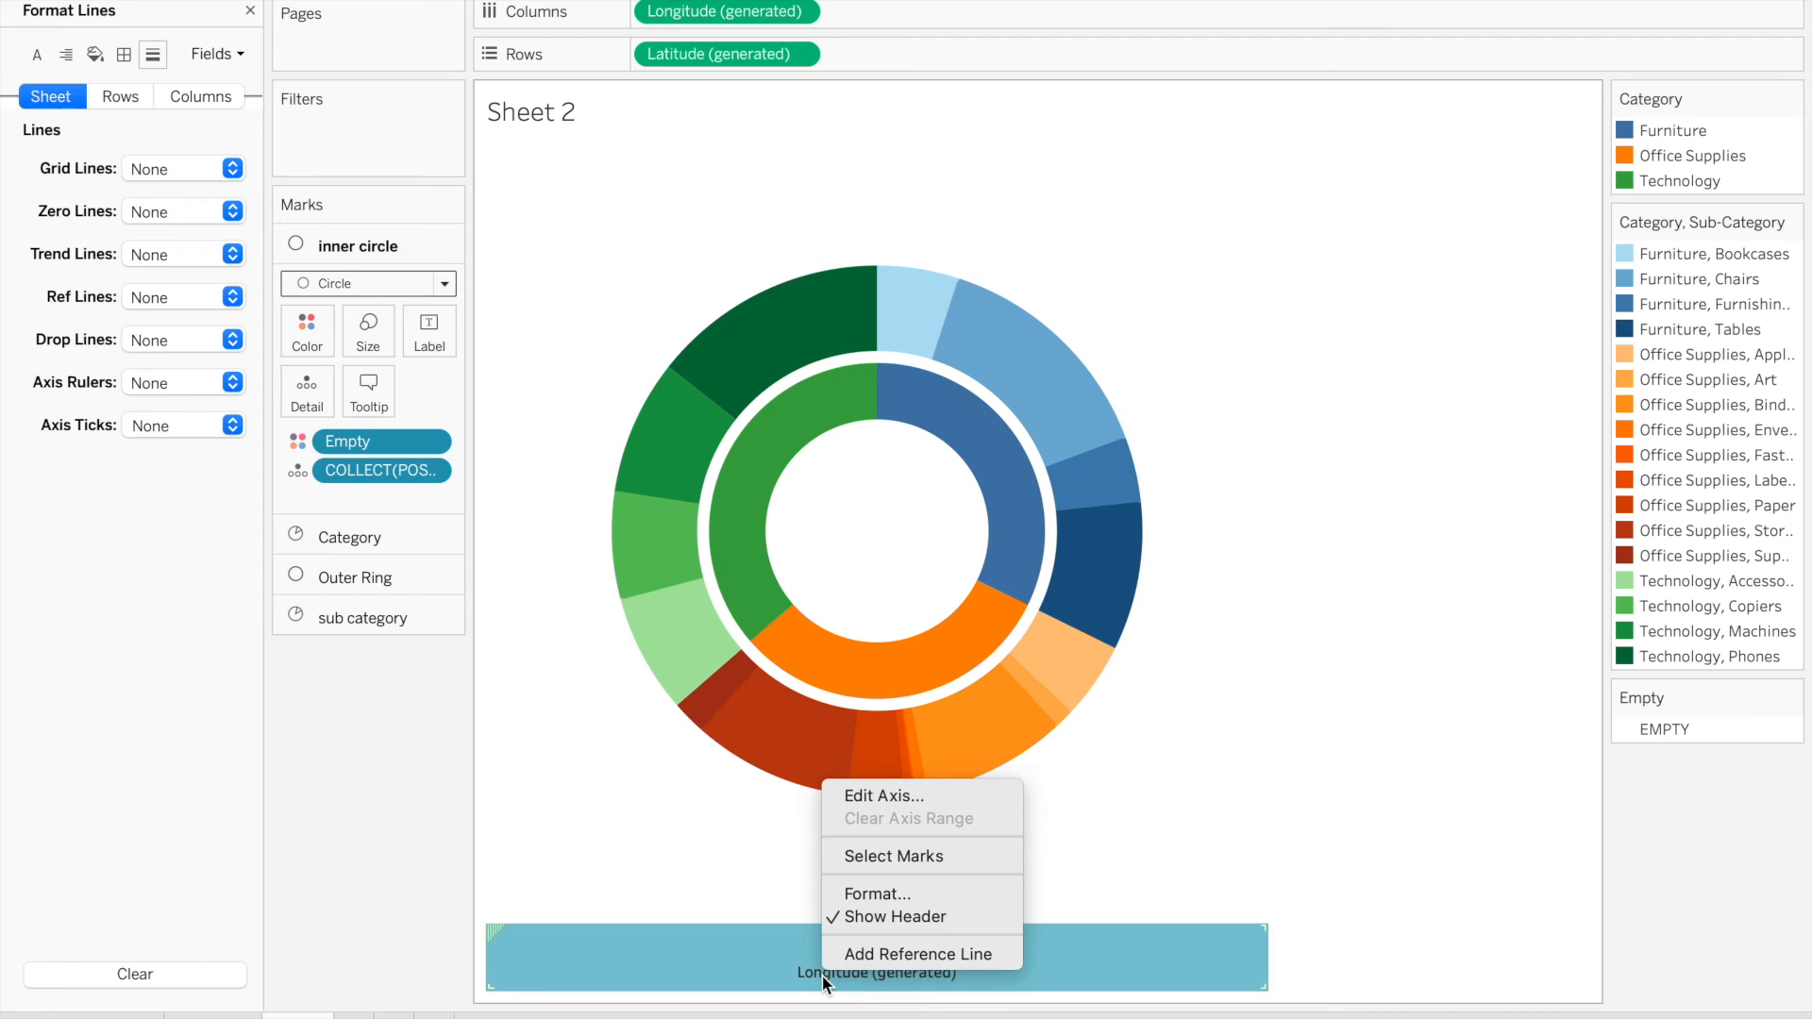
{"action": "left_click", "coordinate": [902, 918]}
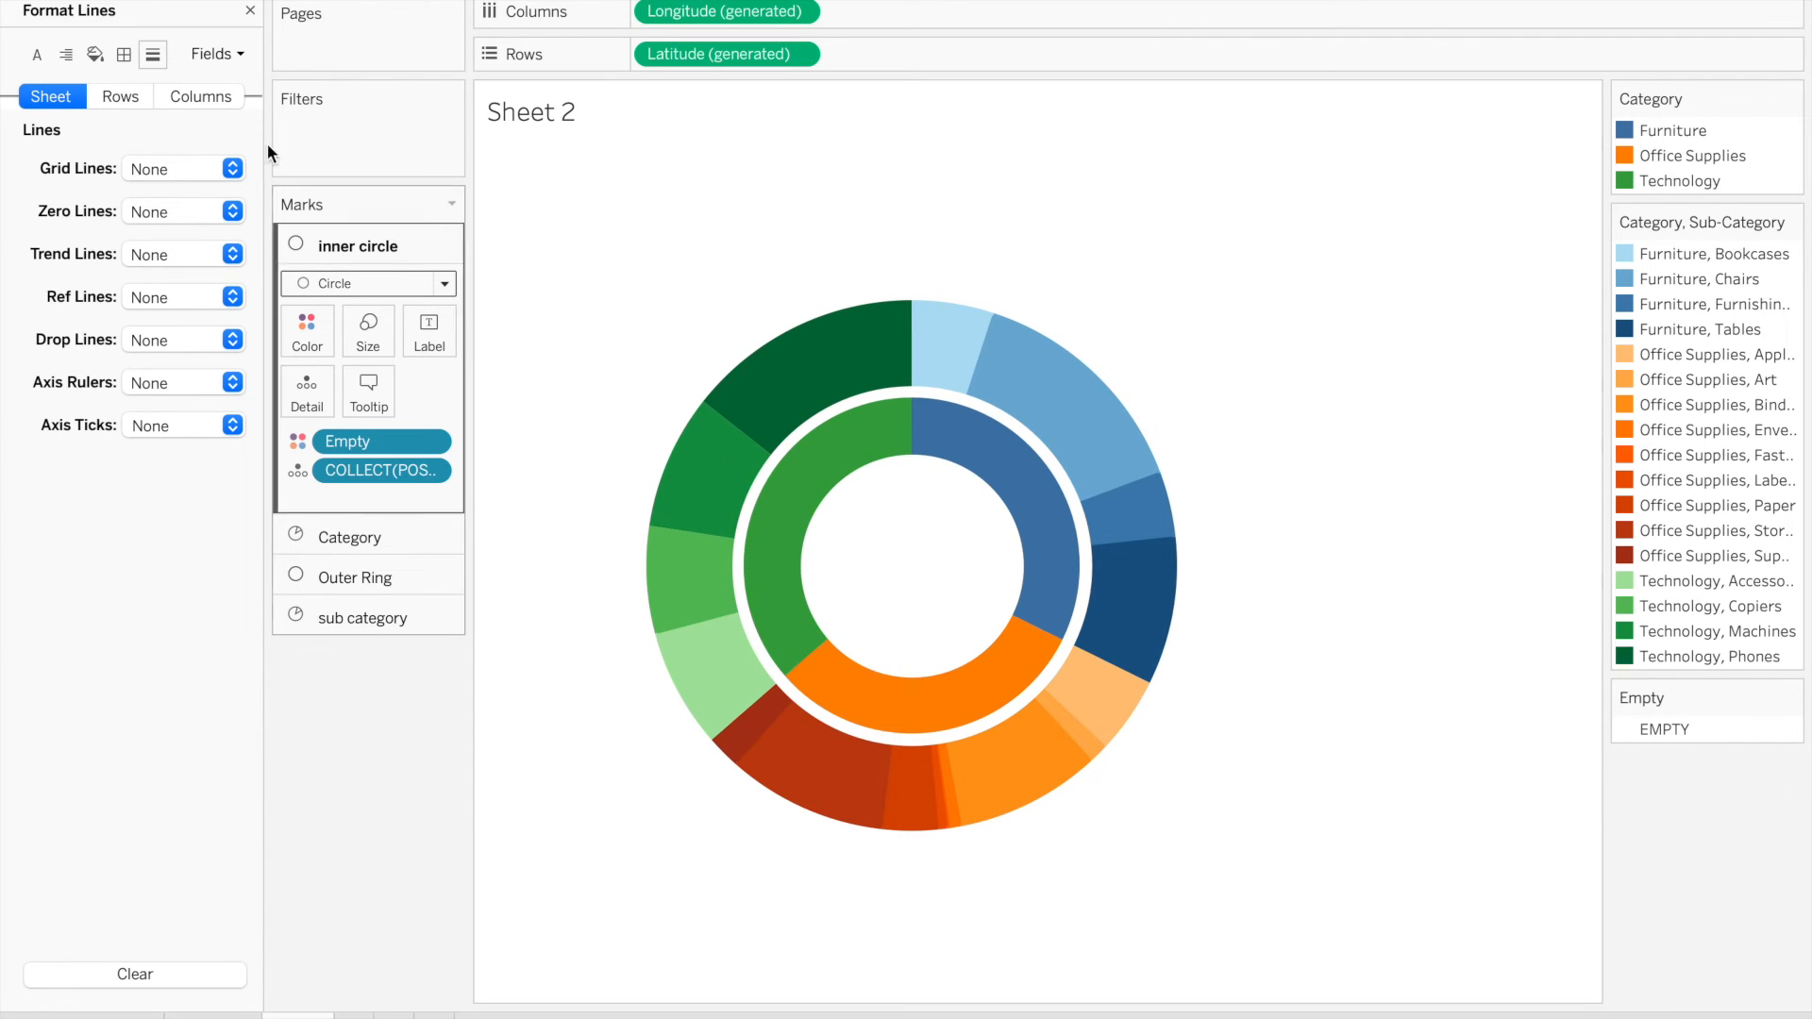
{"action": "left_click", "coordinate": [249, 12]}
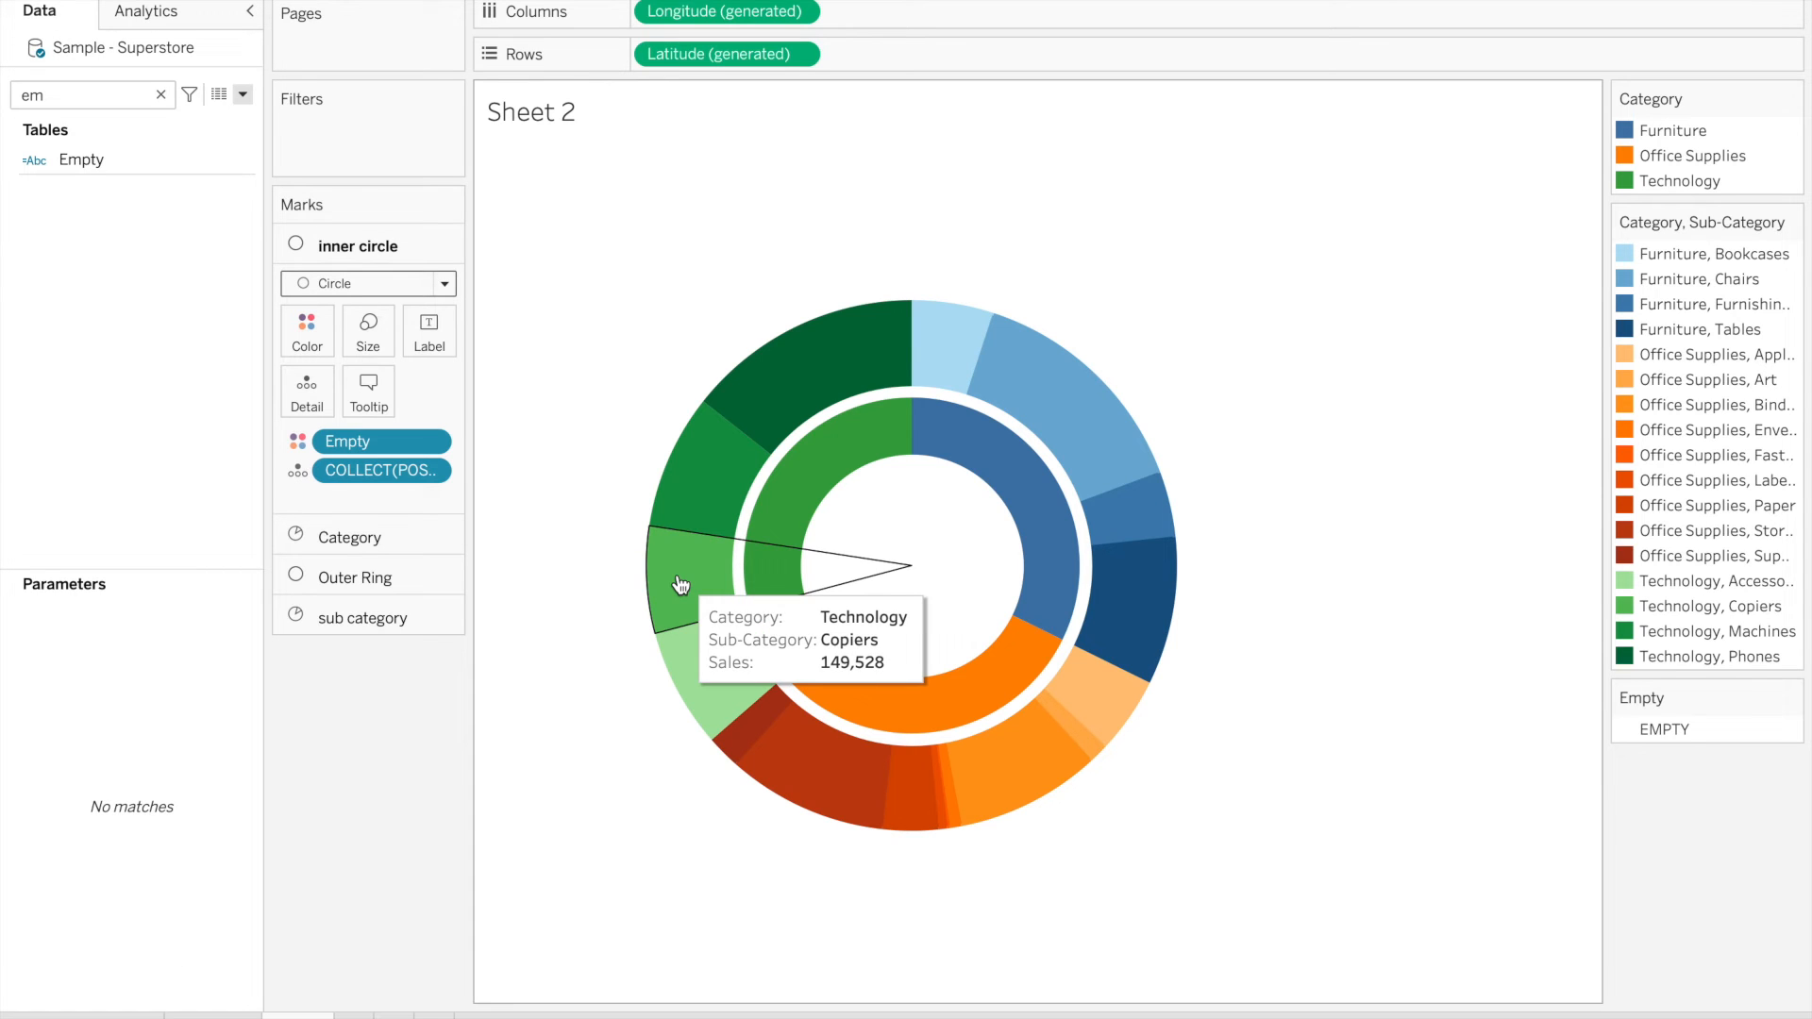
Search the data fields for "sa" and add Sales as the label of the inner circle layer
{"action": "mouse_move", "coordinate": [1006, 416]}
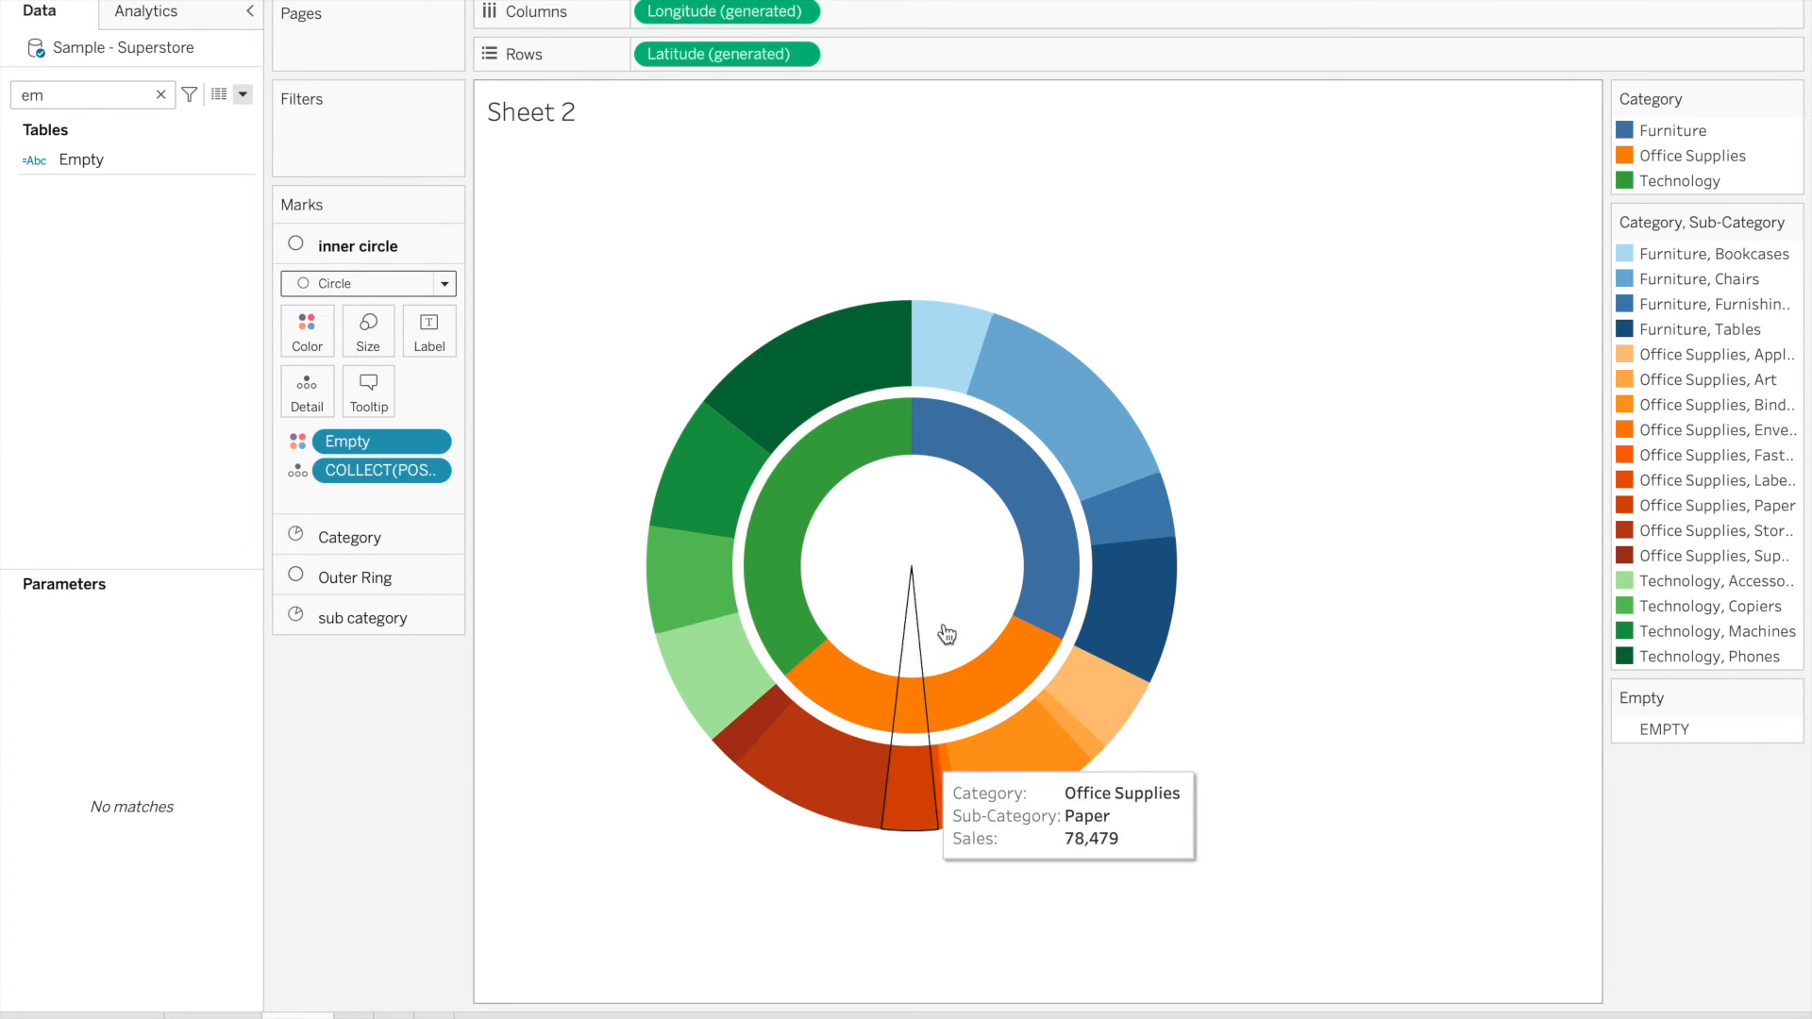
{"action": "mouse_move", "coordinate": [853, 562]}
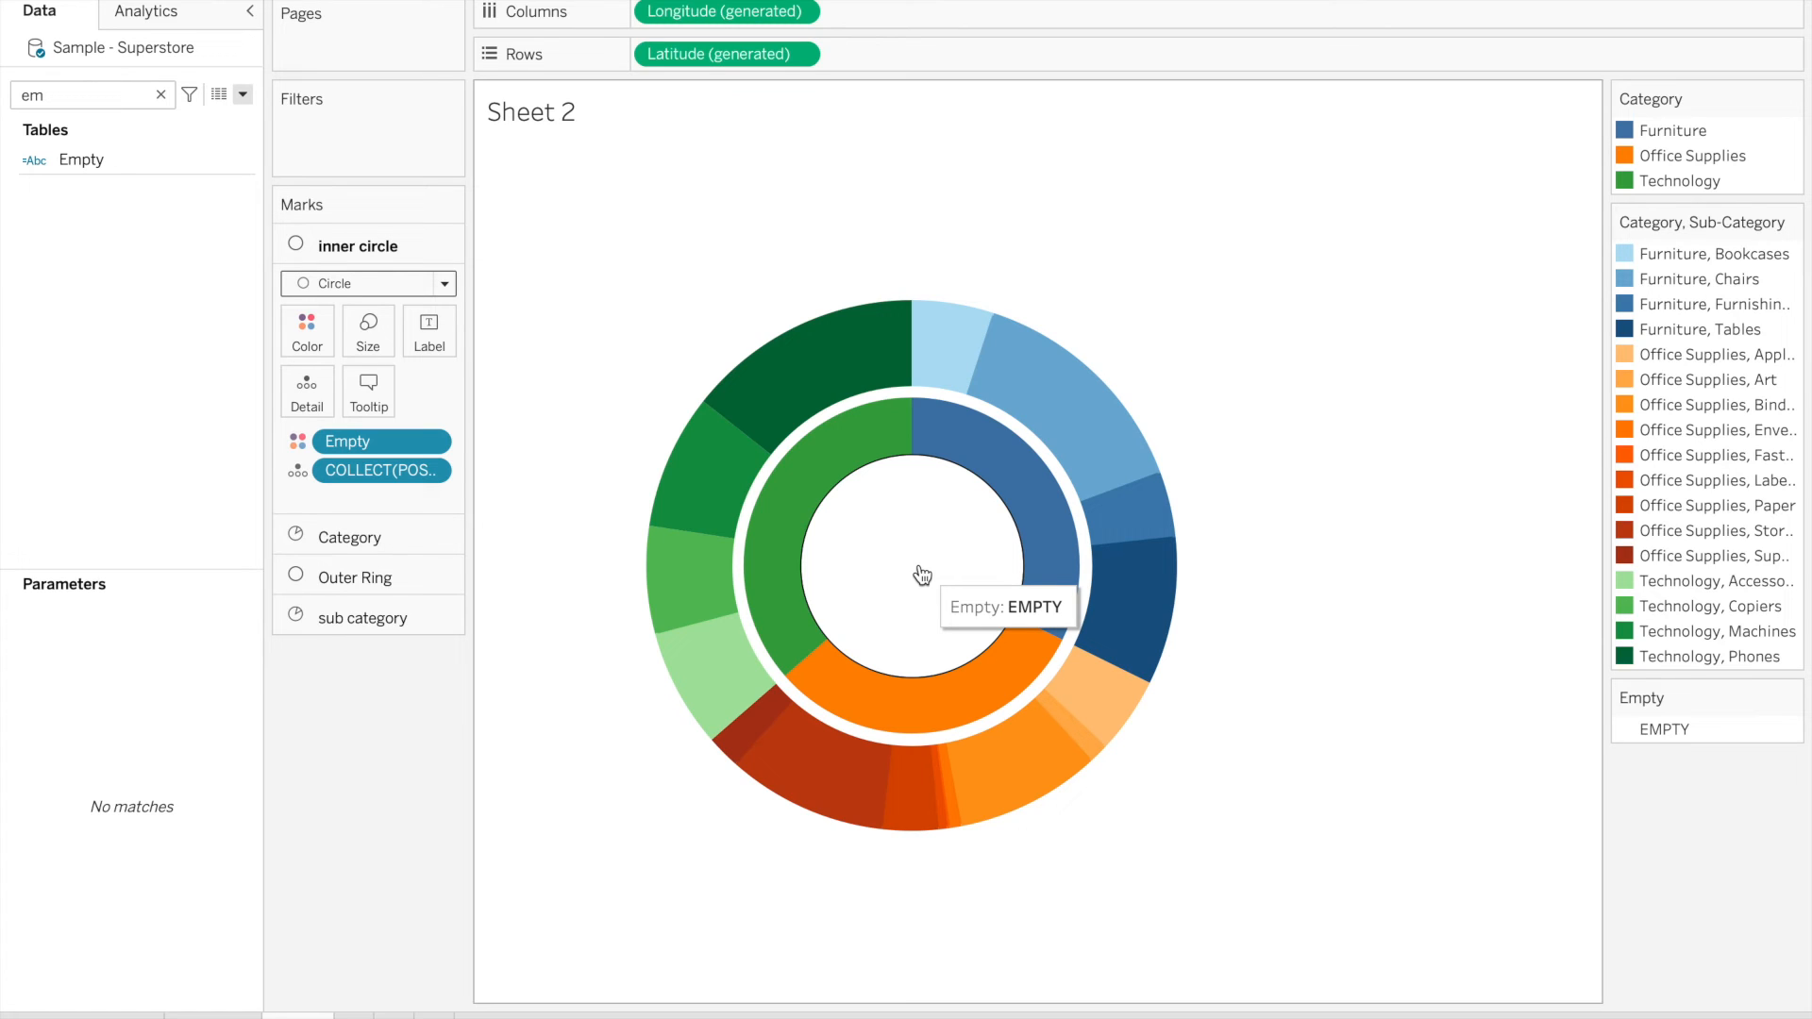
{"action": "left_click", "coordinate": [160, 95]}
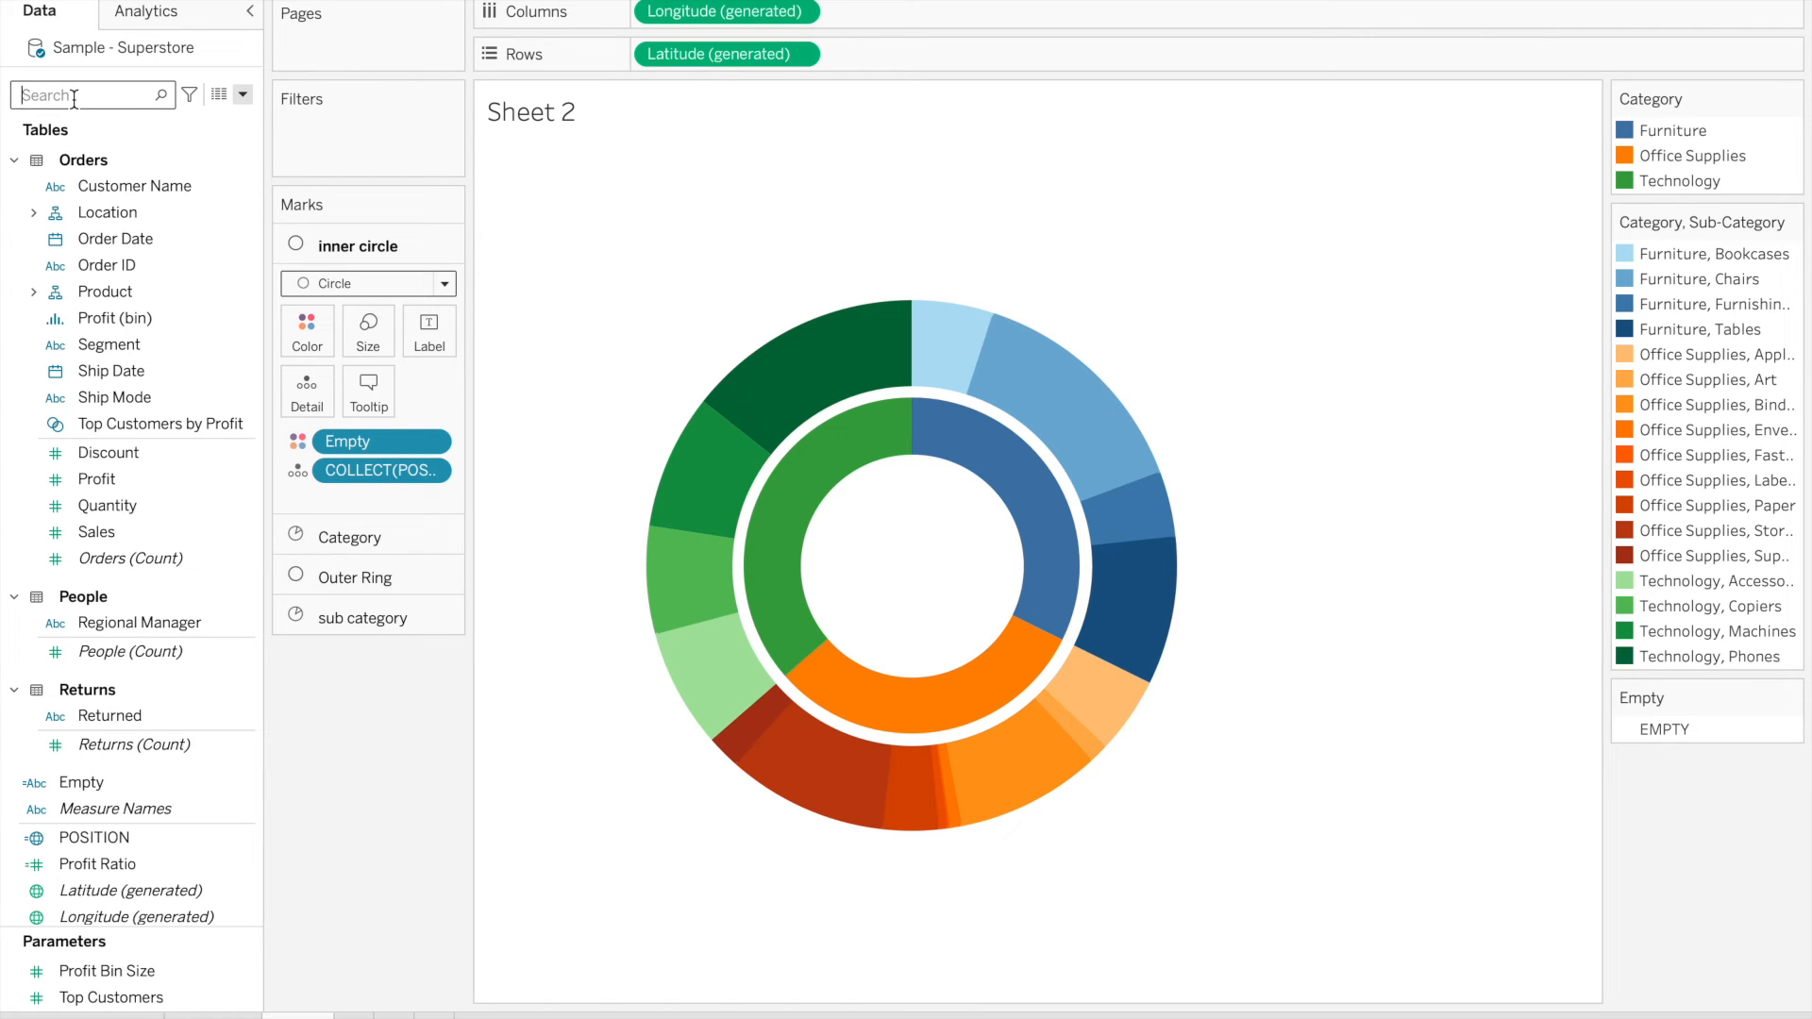
{"action": "type", "text": "sa"}
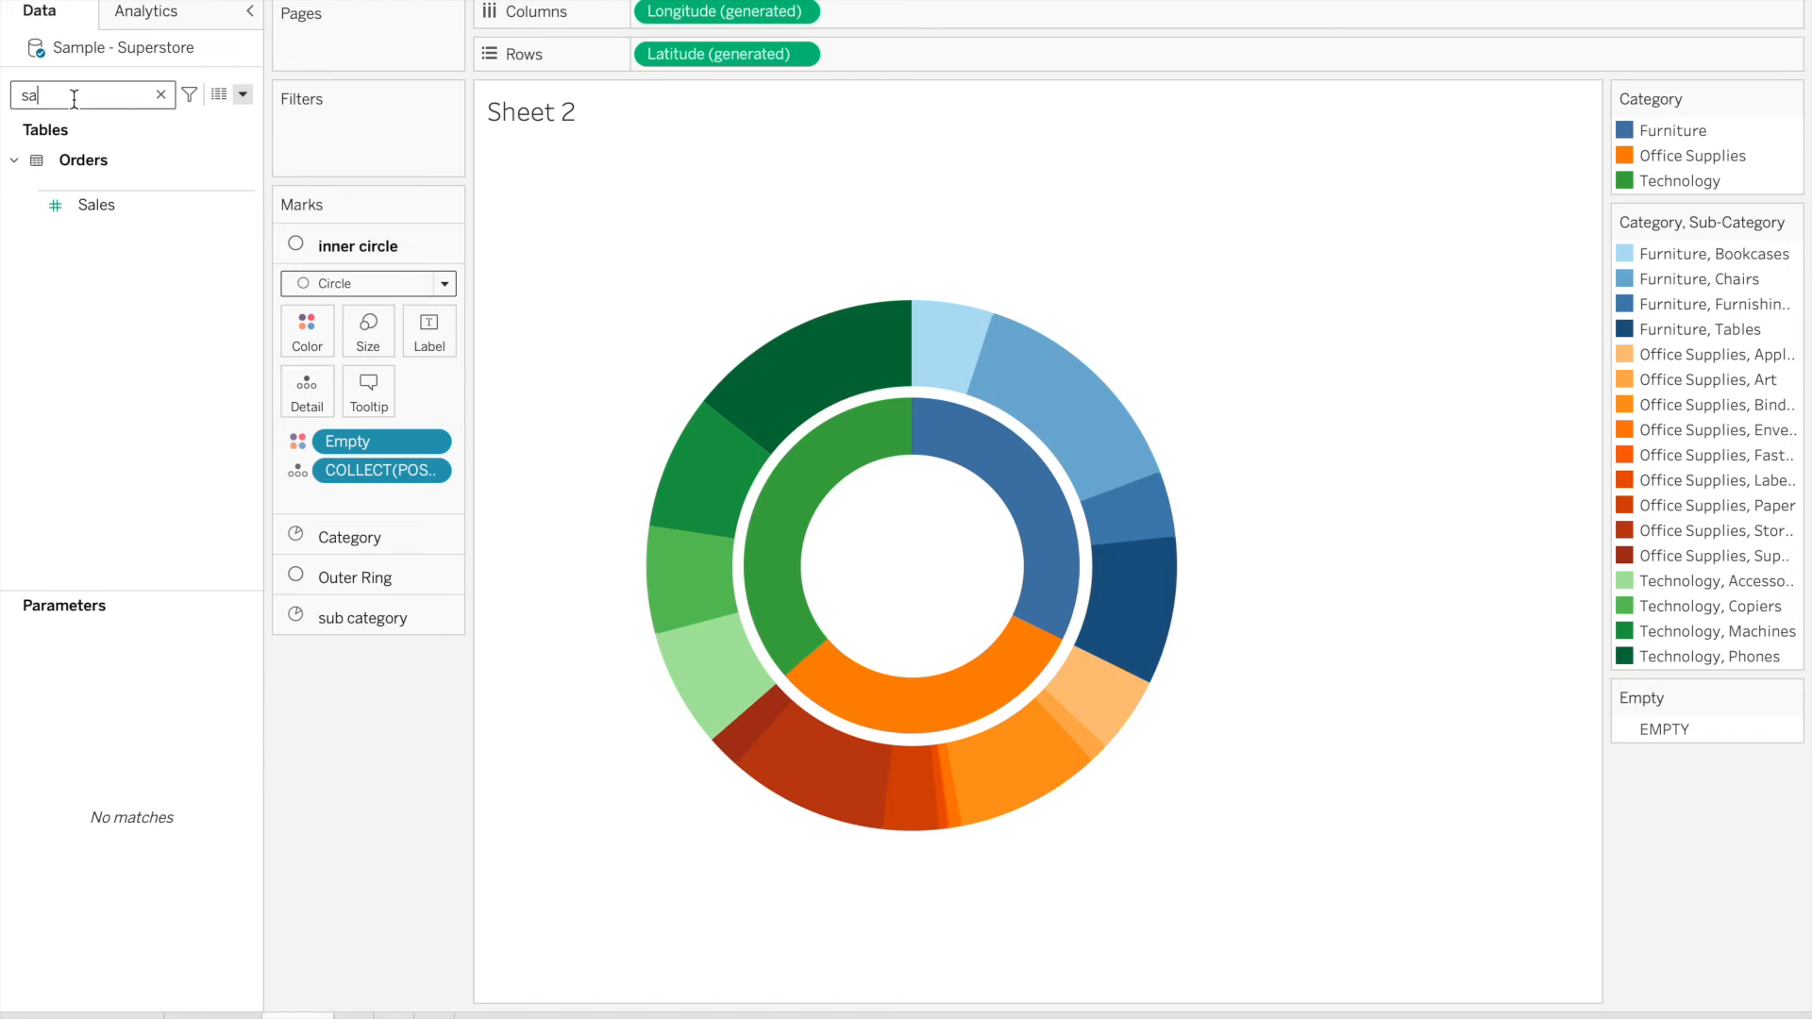
{"action": "left_click", "coordinate": [111, 209]}
{"action": "left_click_drag", "start_coordinate": [111, 210], "coordinate": [423, 330]}
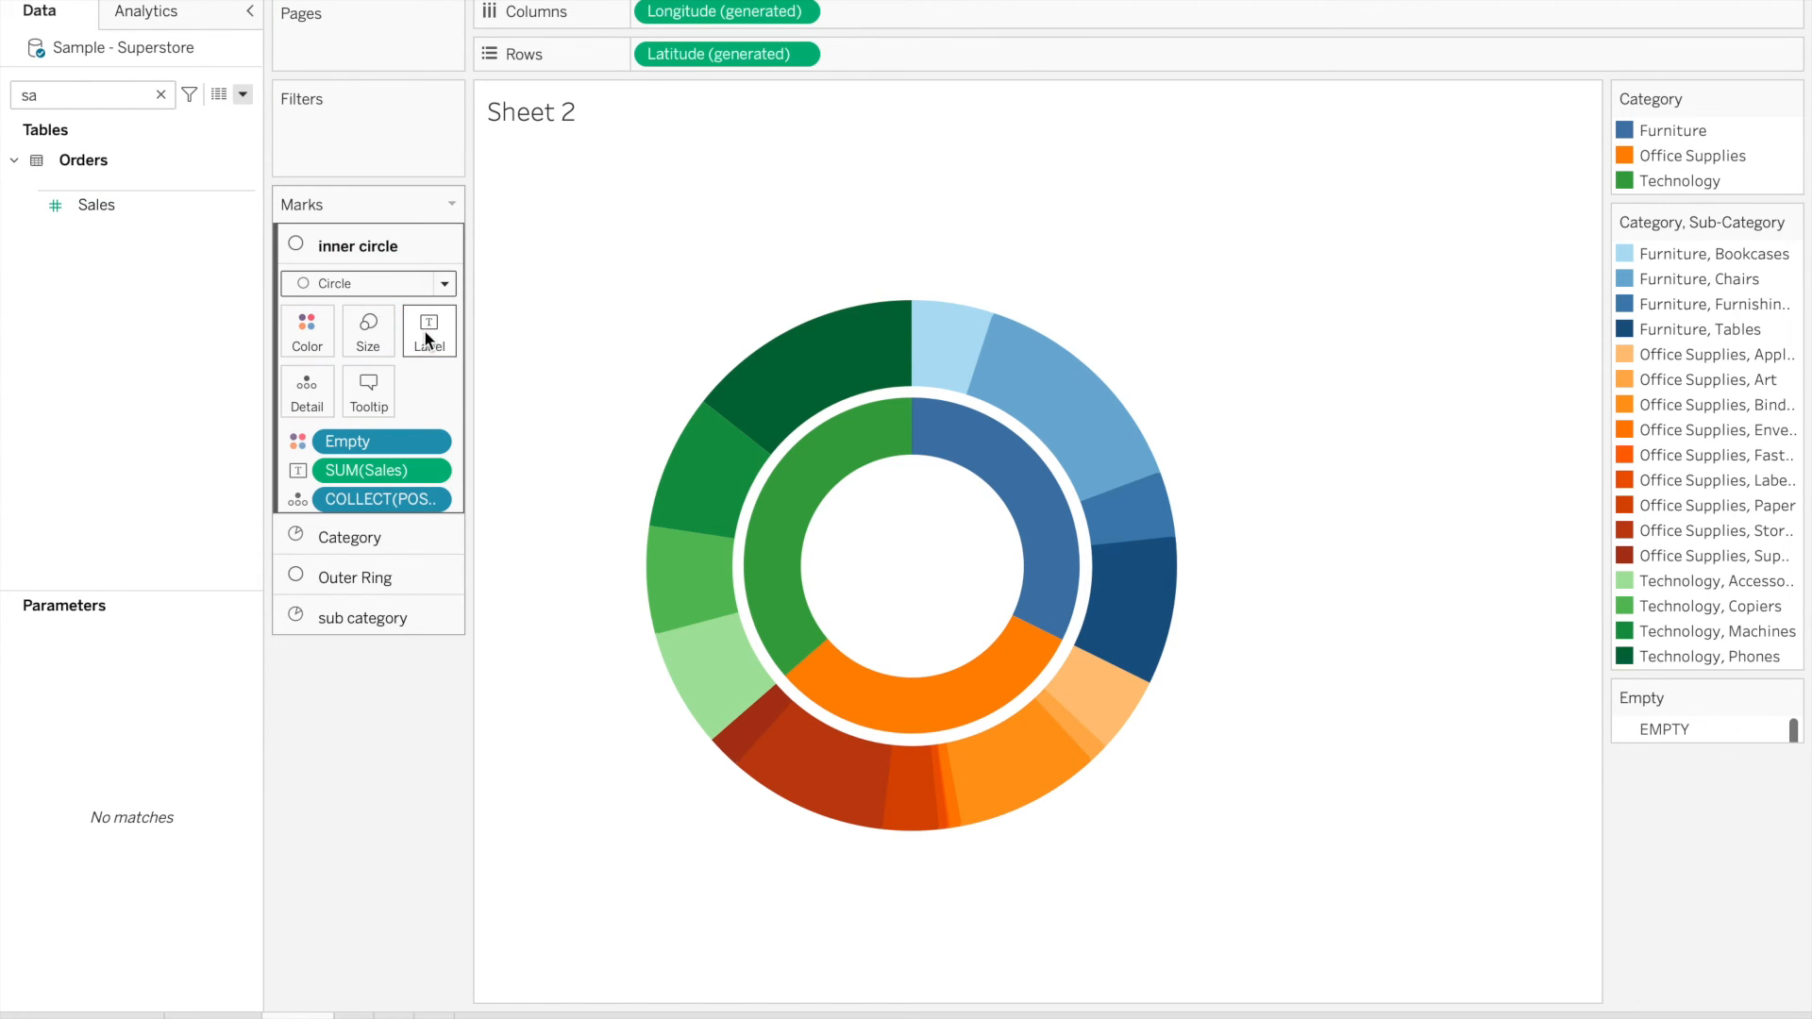
Show the null values of the generated Longitude and Latitude axes at their default position
{"action": "left_click", "coordinate": [423, 331]}
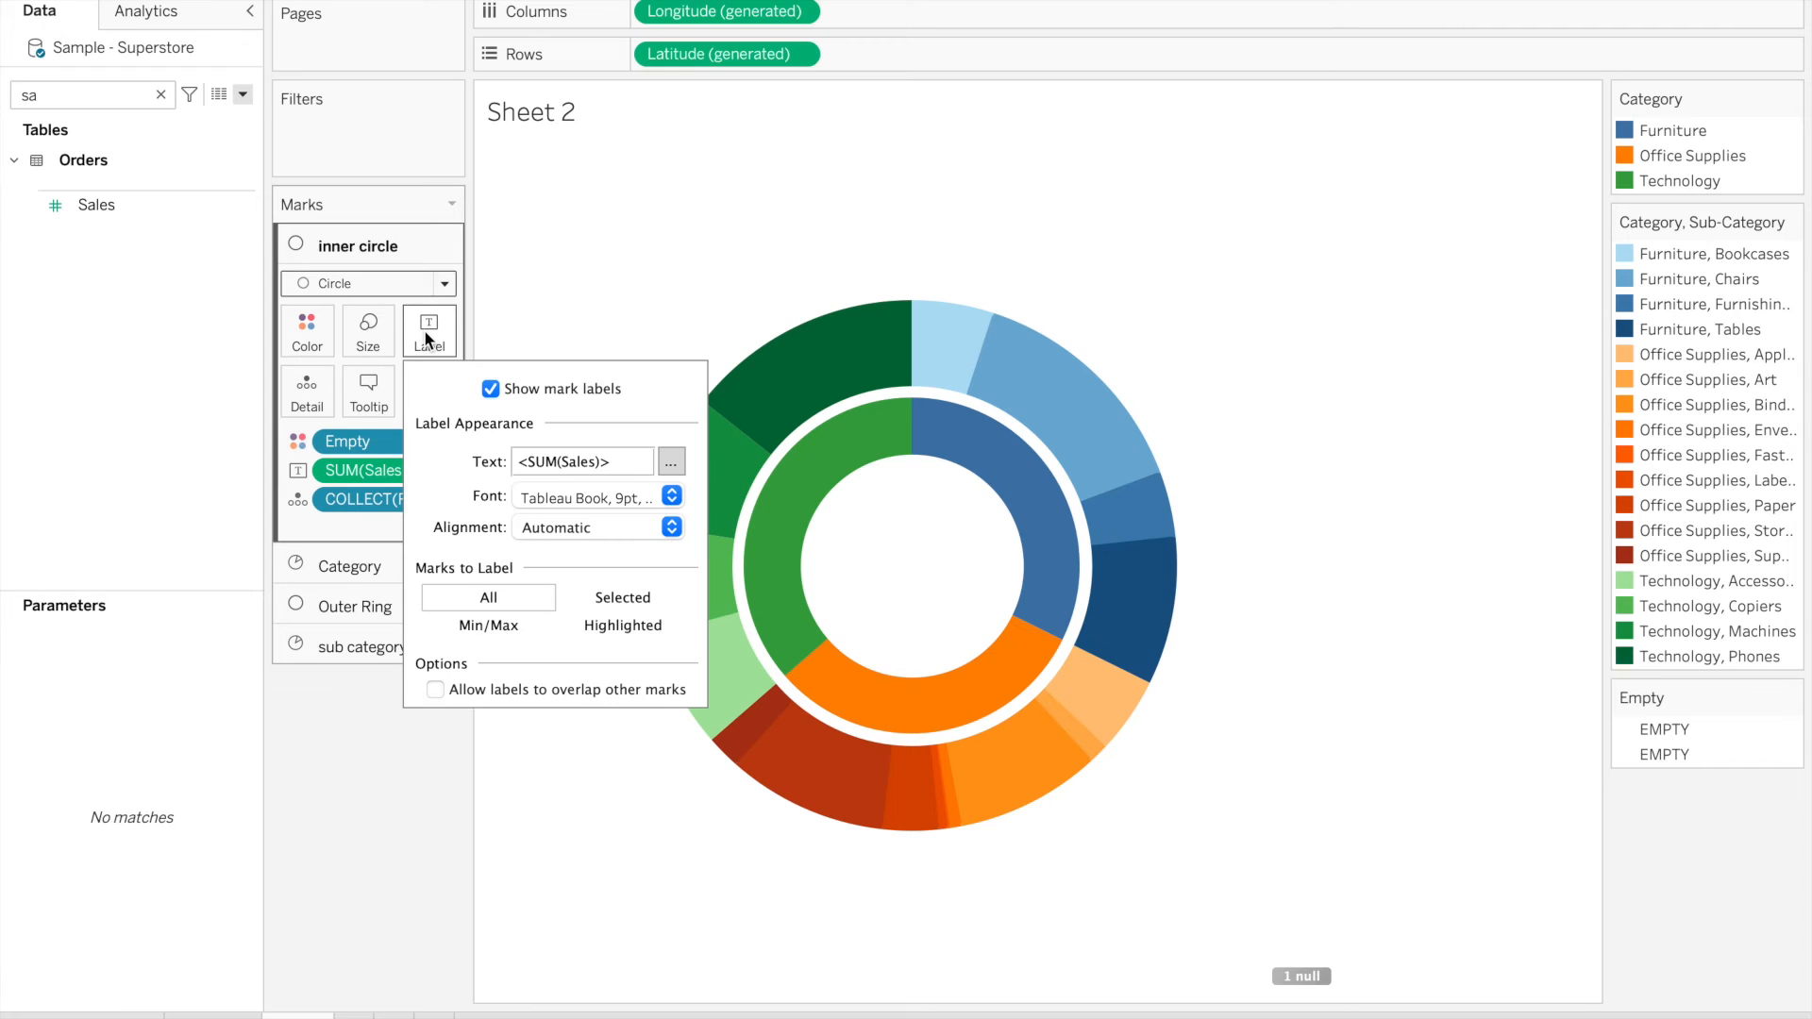
{"action": "left_click", "coordinate": [342, 715]}
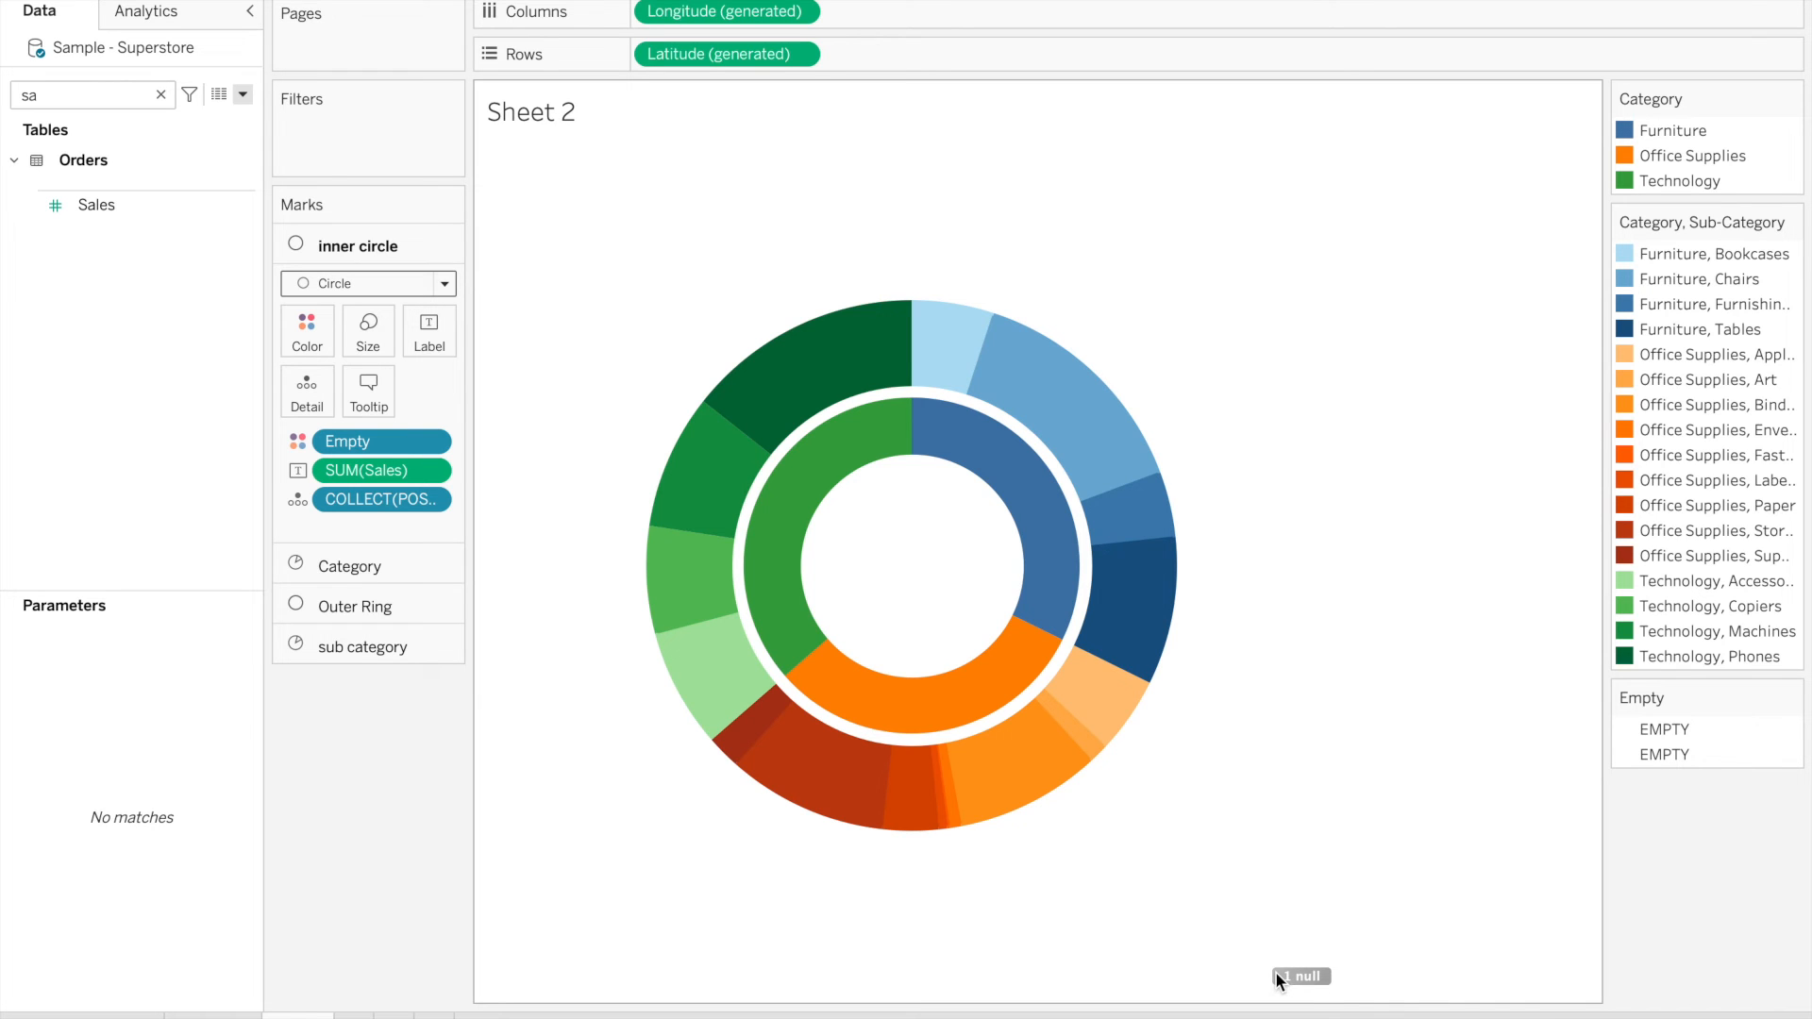
{"action": "left_click", "coordinate": [1304, 978]}
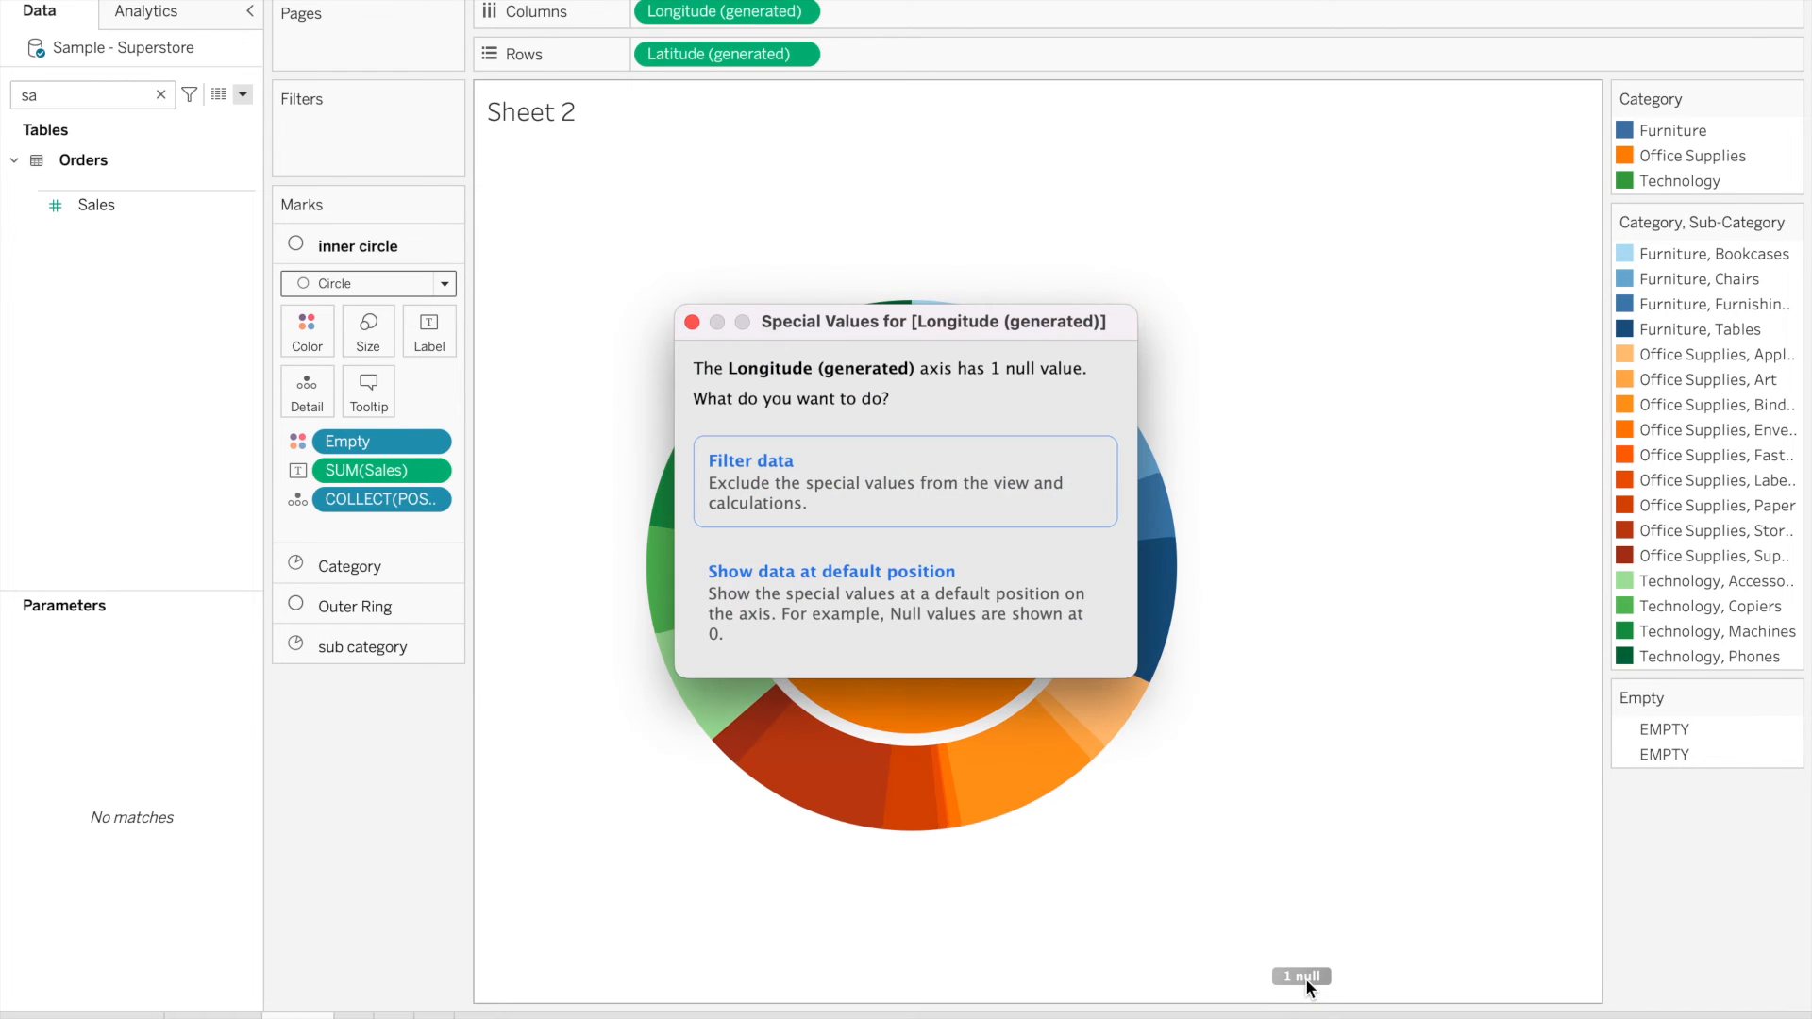
{"action": "left_click", "coordinate": [879, 618]}
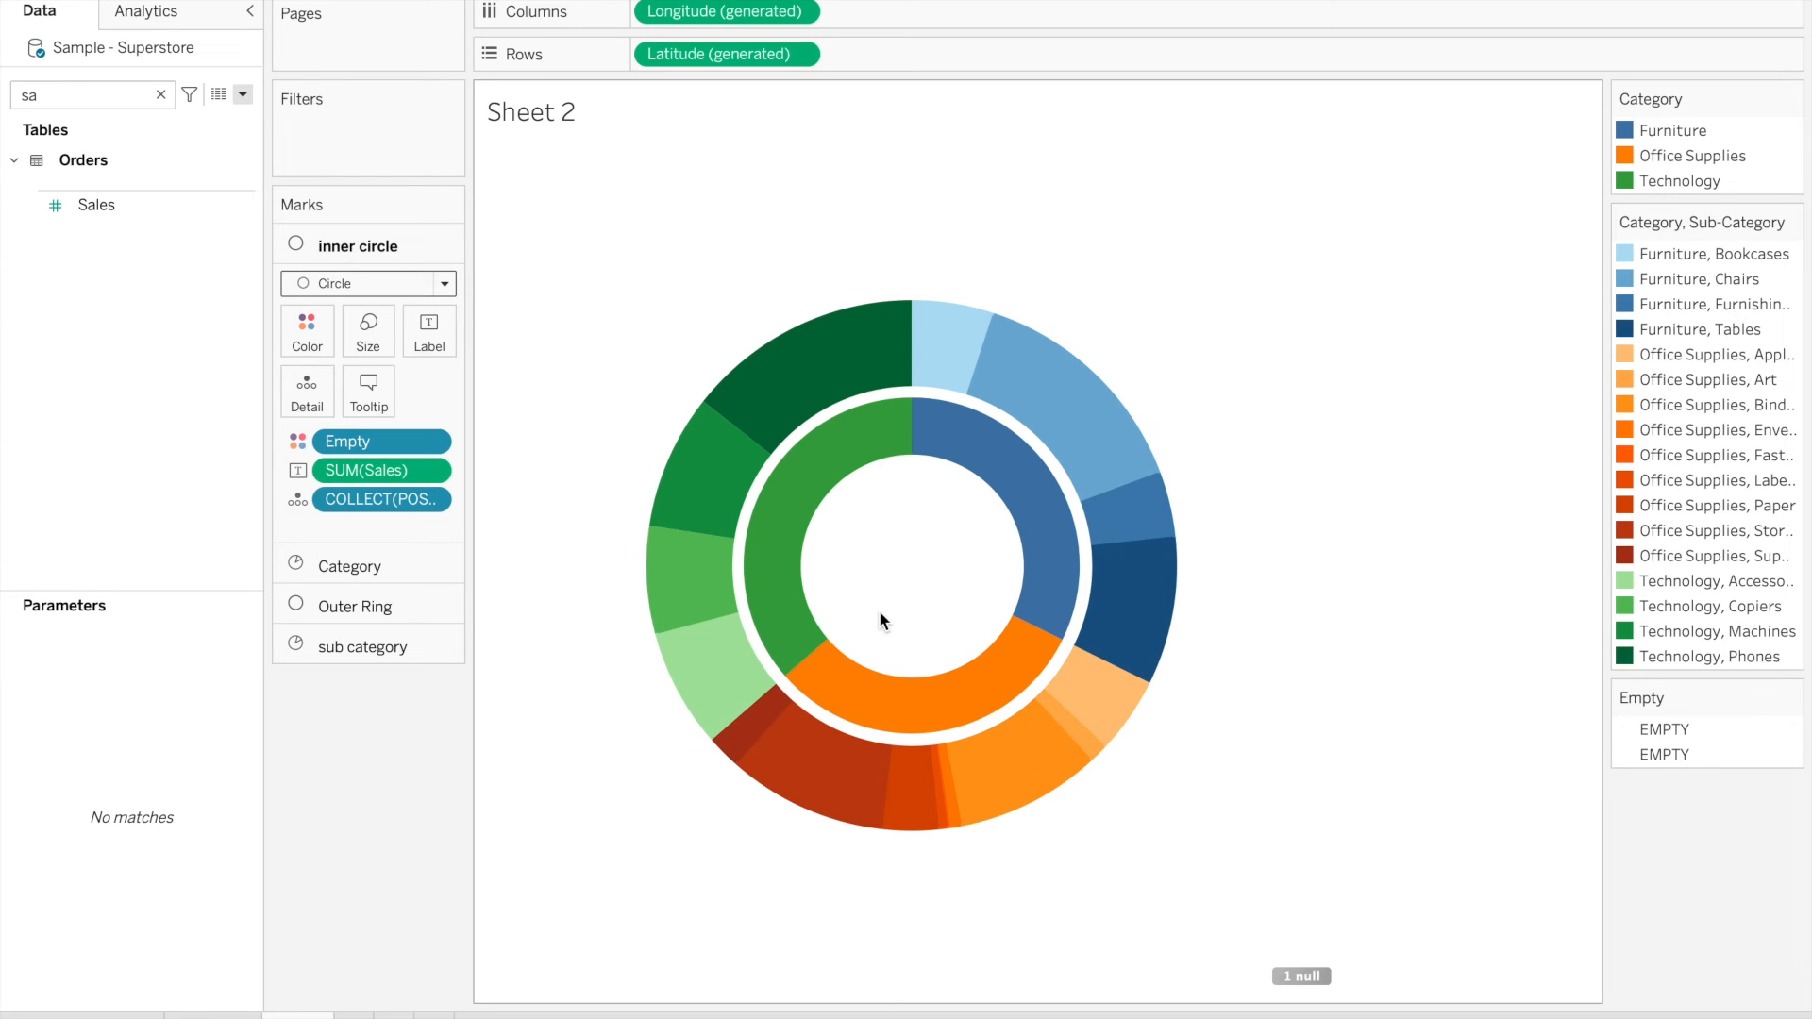
{"action": "left_click", "coordinate": [1298, 978]}
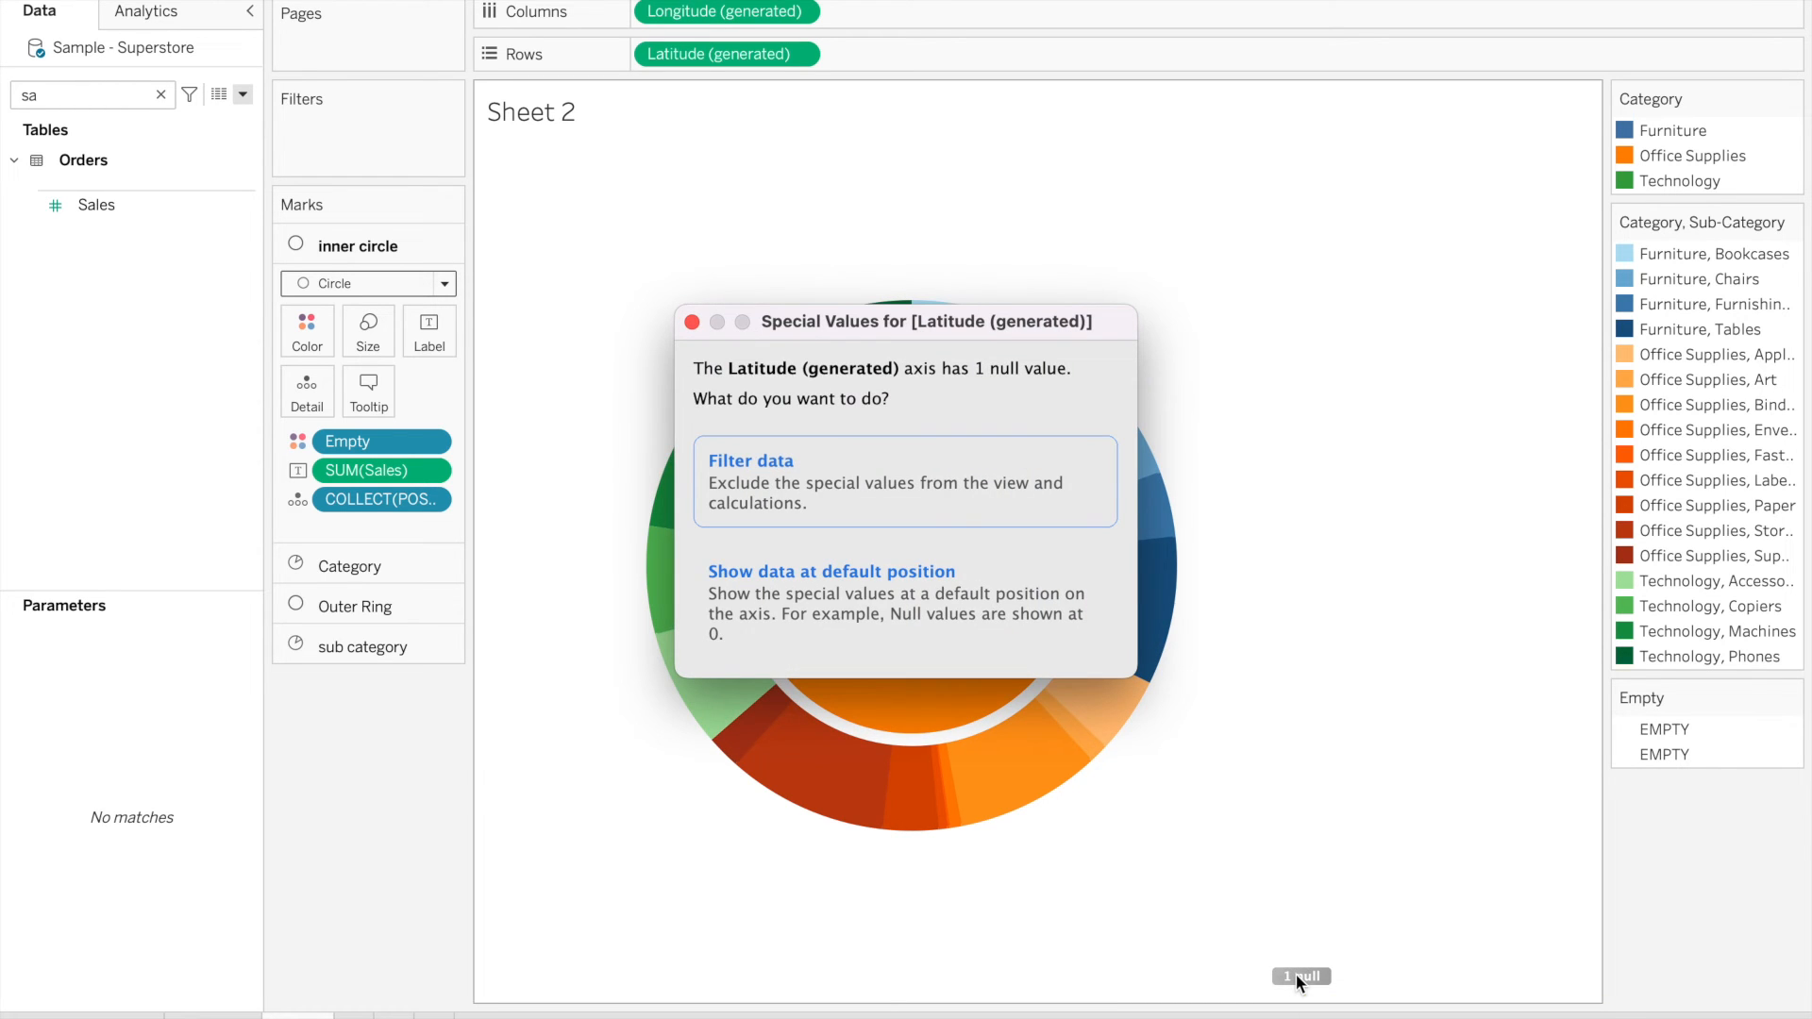
{"action": "left_click", "coordinate": [867, 568]}
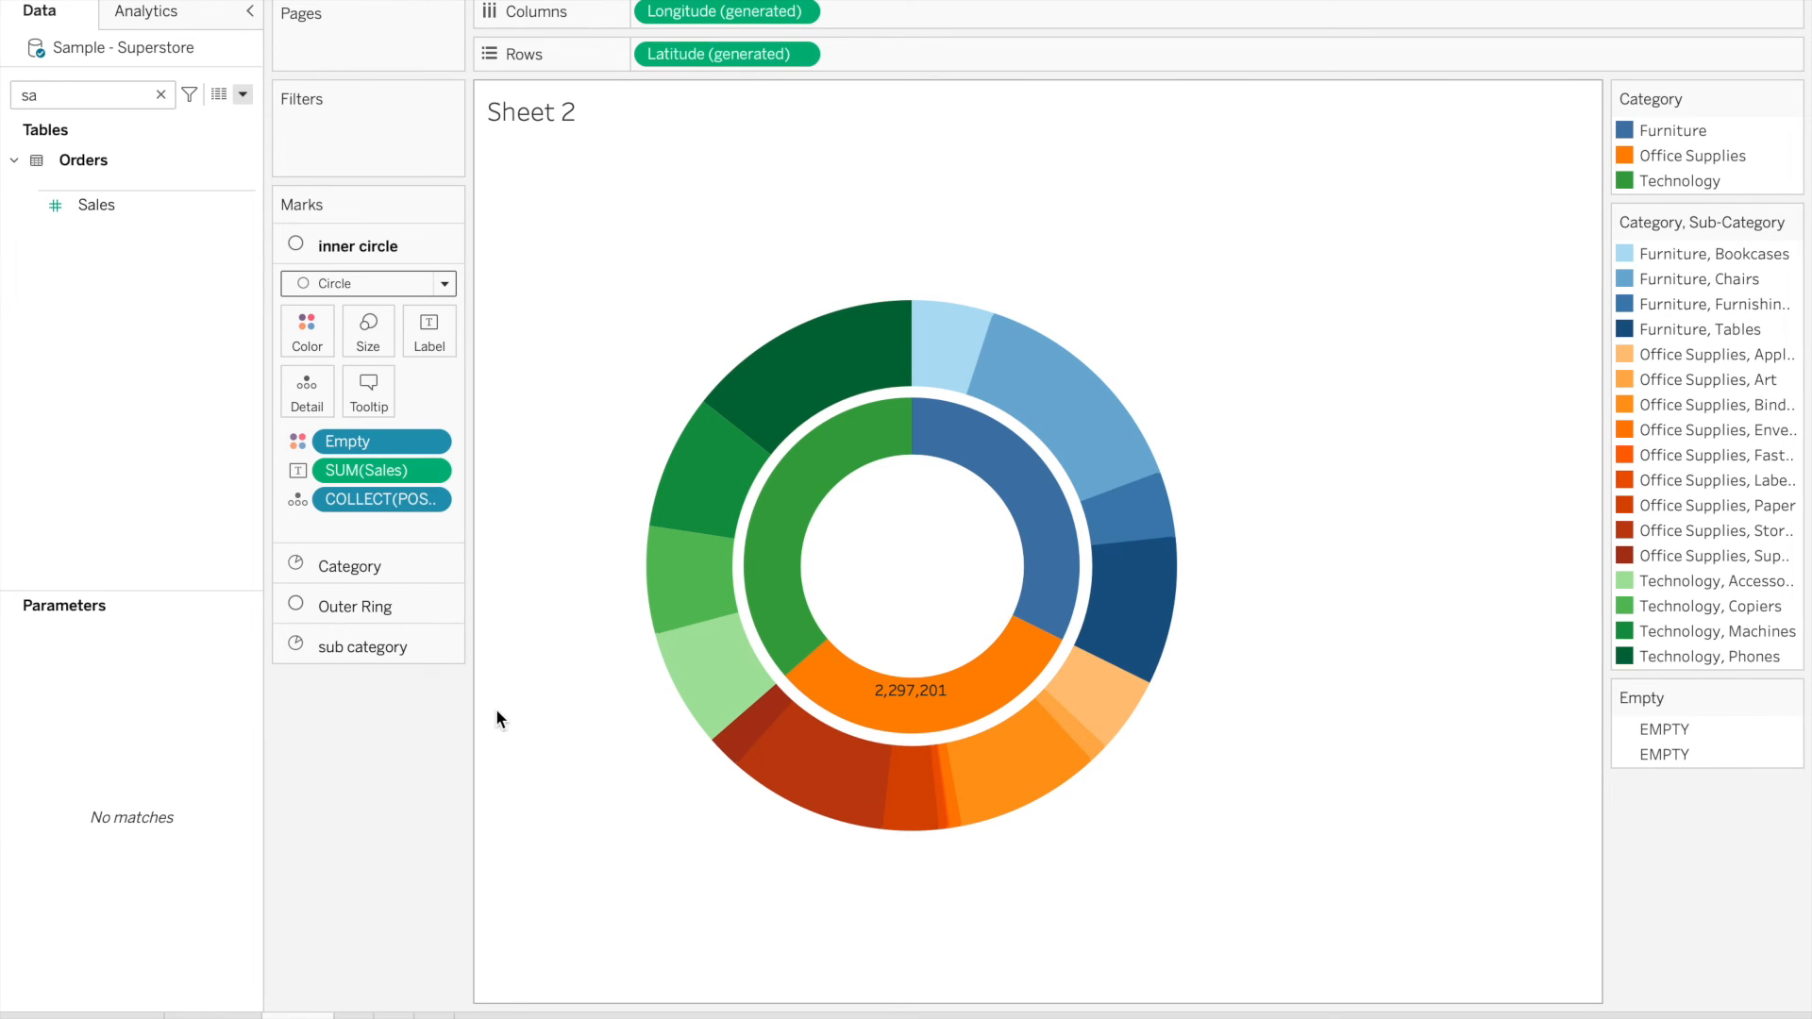
Format the inner circle layer's SUM(Sales) label text as bold with font size 24
{"action": "left_click", "coordinate": [431, 330]}
{"action": "left_click", "coordinate": [671, 473]}
{"action": "left_click_drag", "start_coordinate": [943, 374], "coordinate": [772, 368]}
{"action": "left_click", "coordinate": [788, 336]}
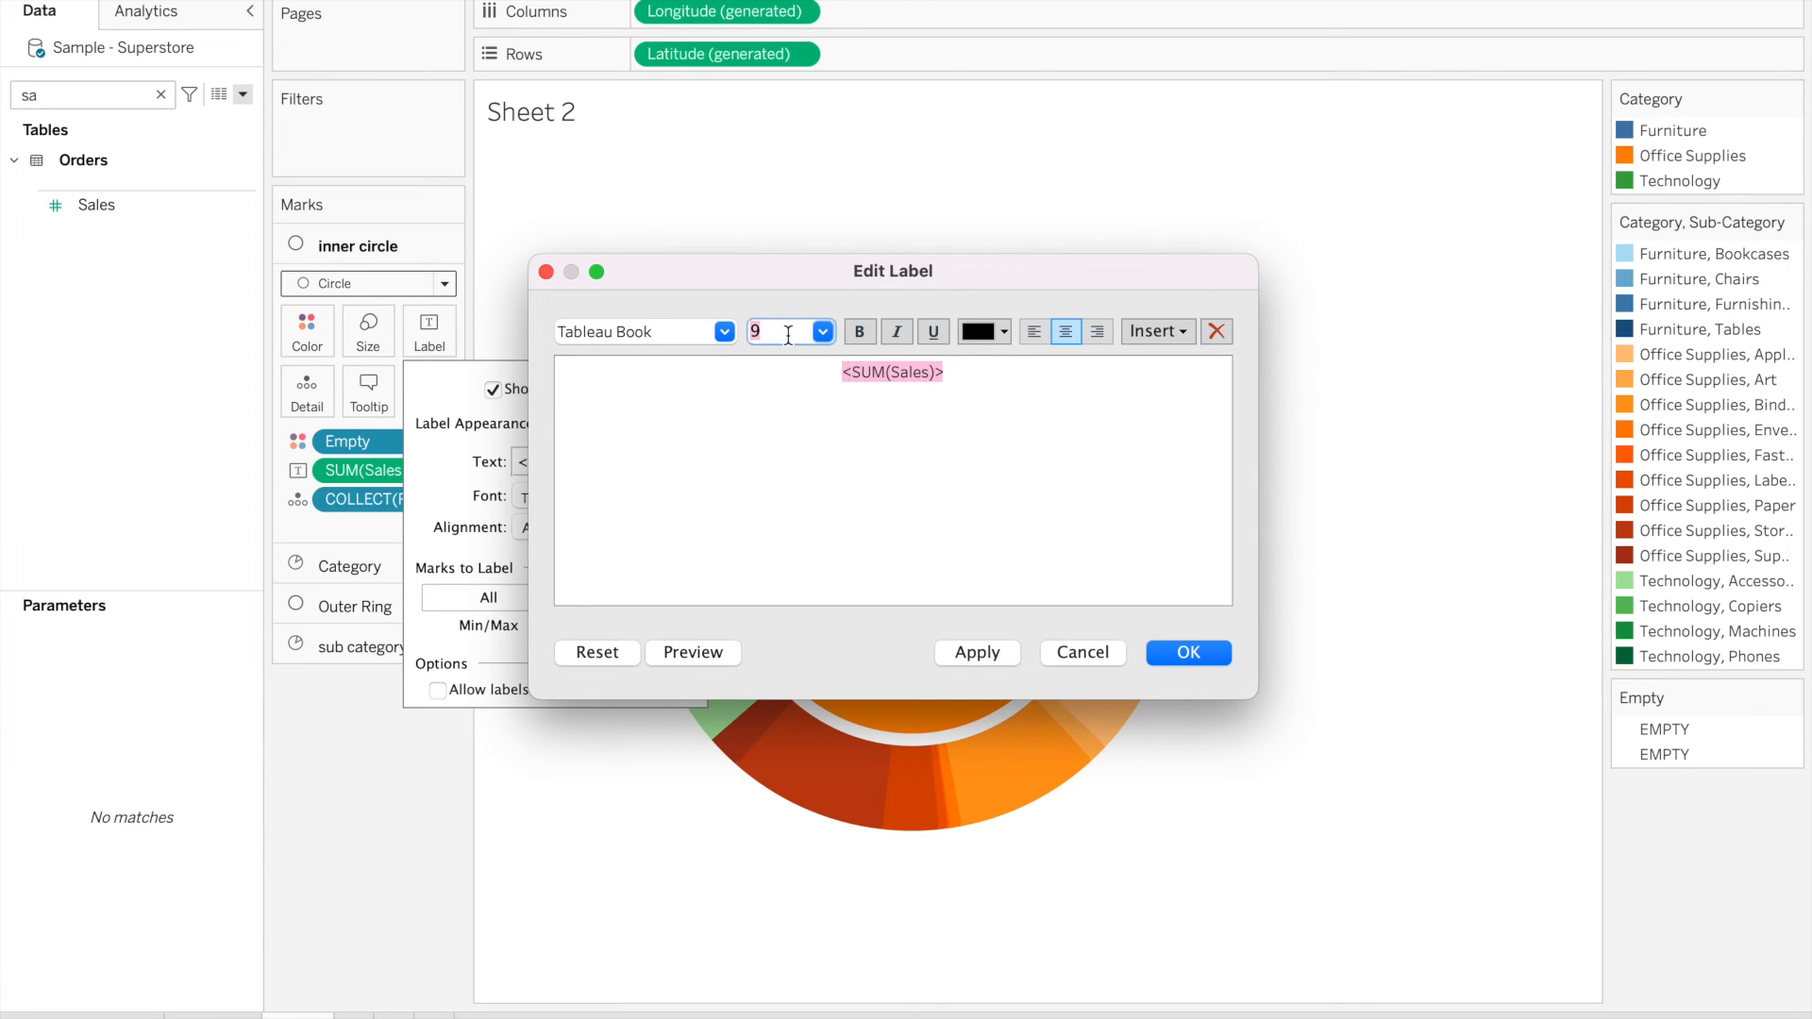
{"action": "type", "text": "24"}
{"action": "left_click", "coordinate": [855, 338]}
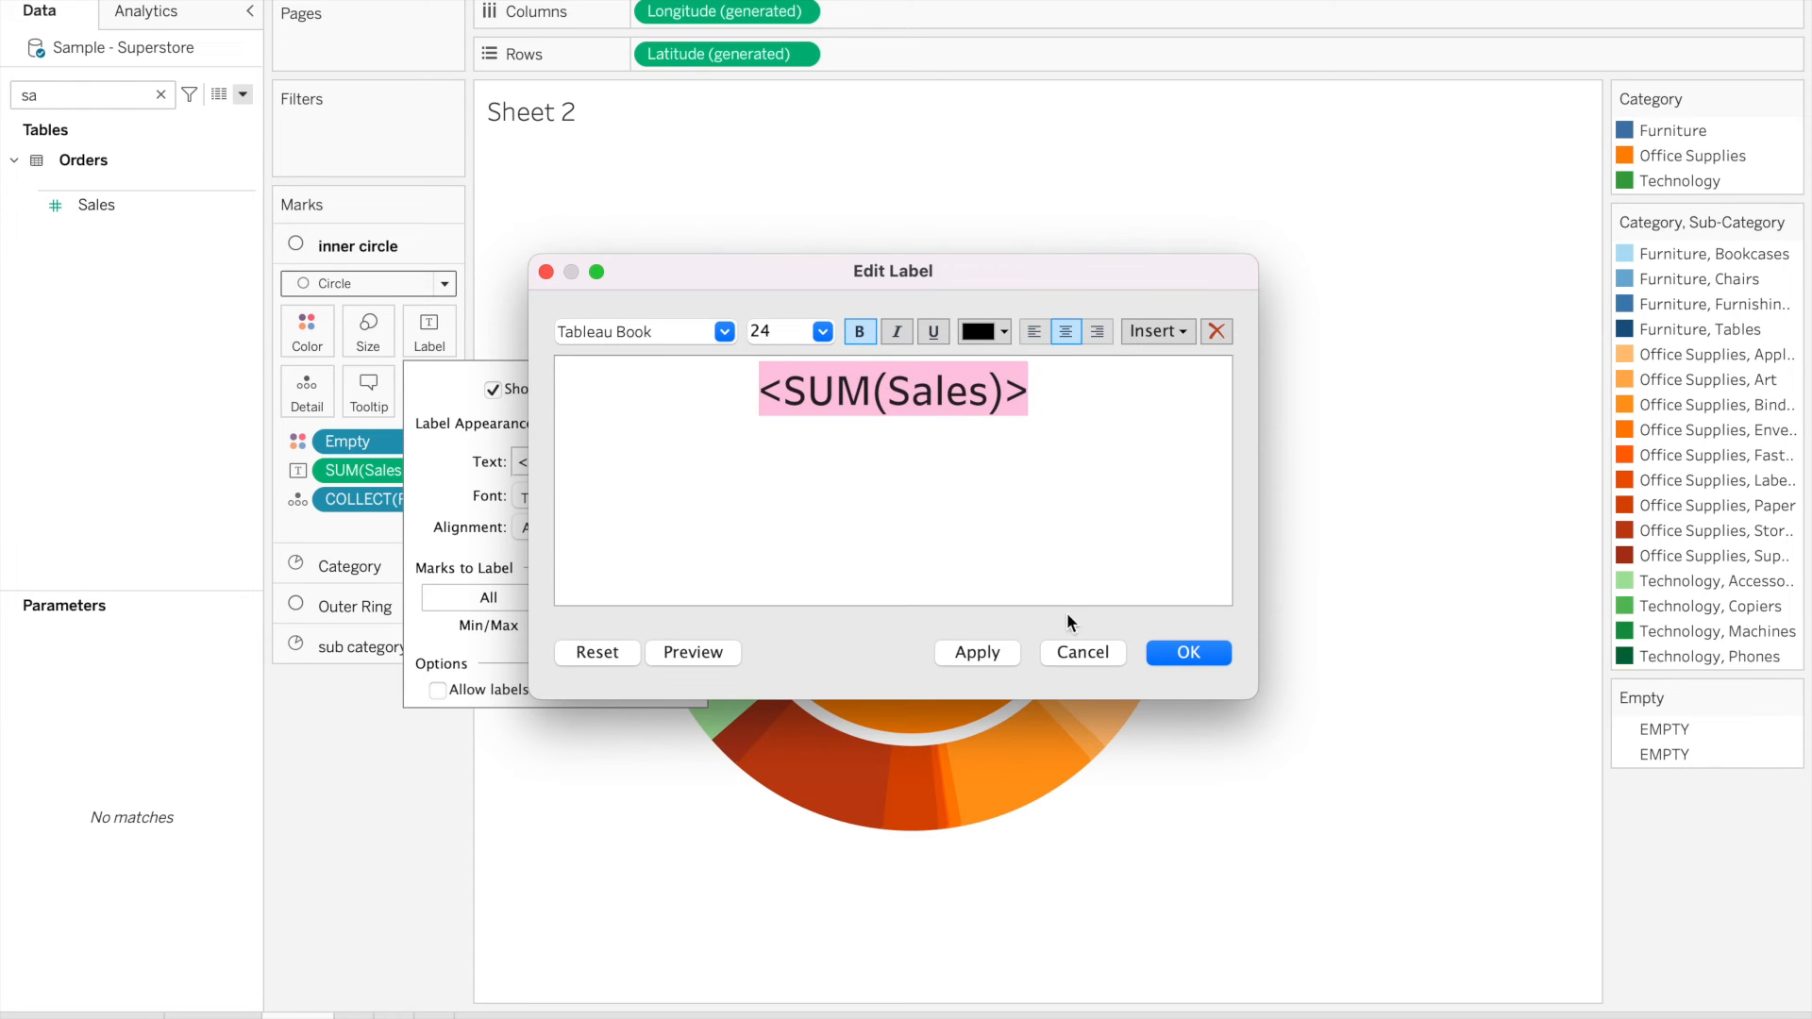
{"action": "left_click", "coordinate": [1187, 653]}
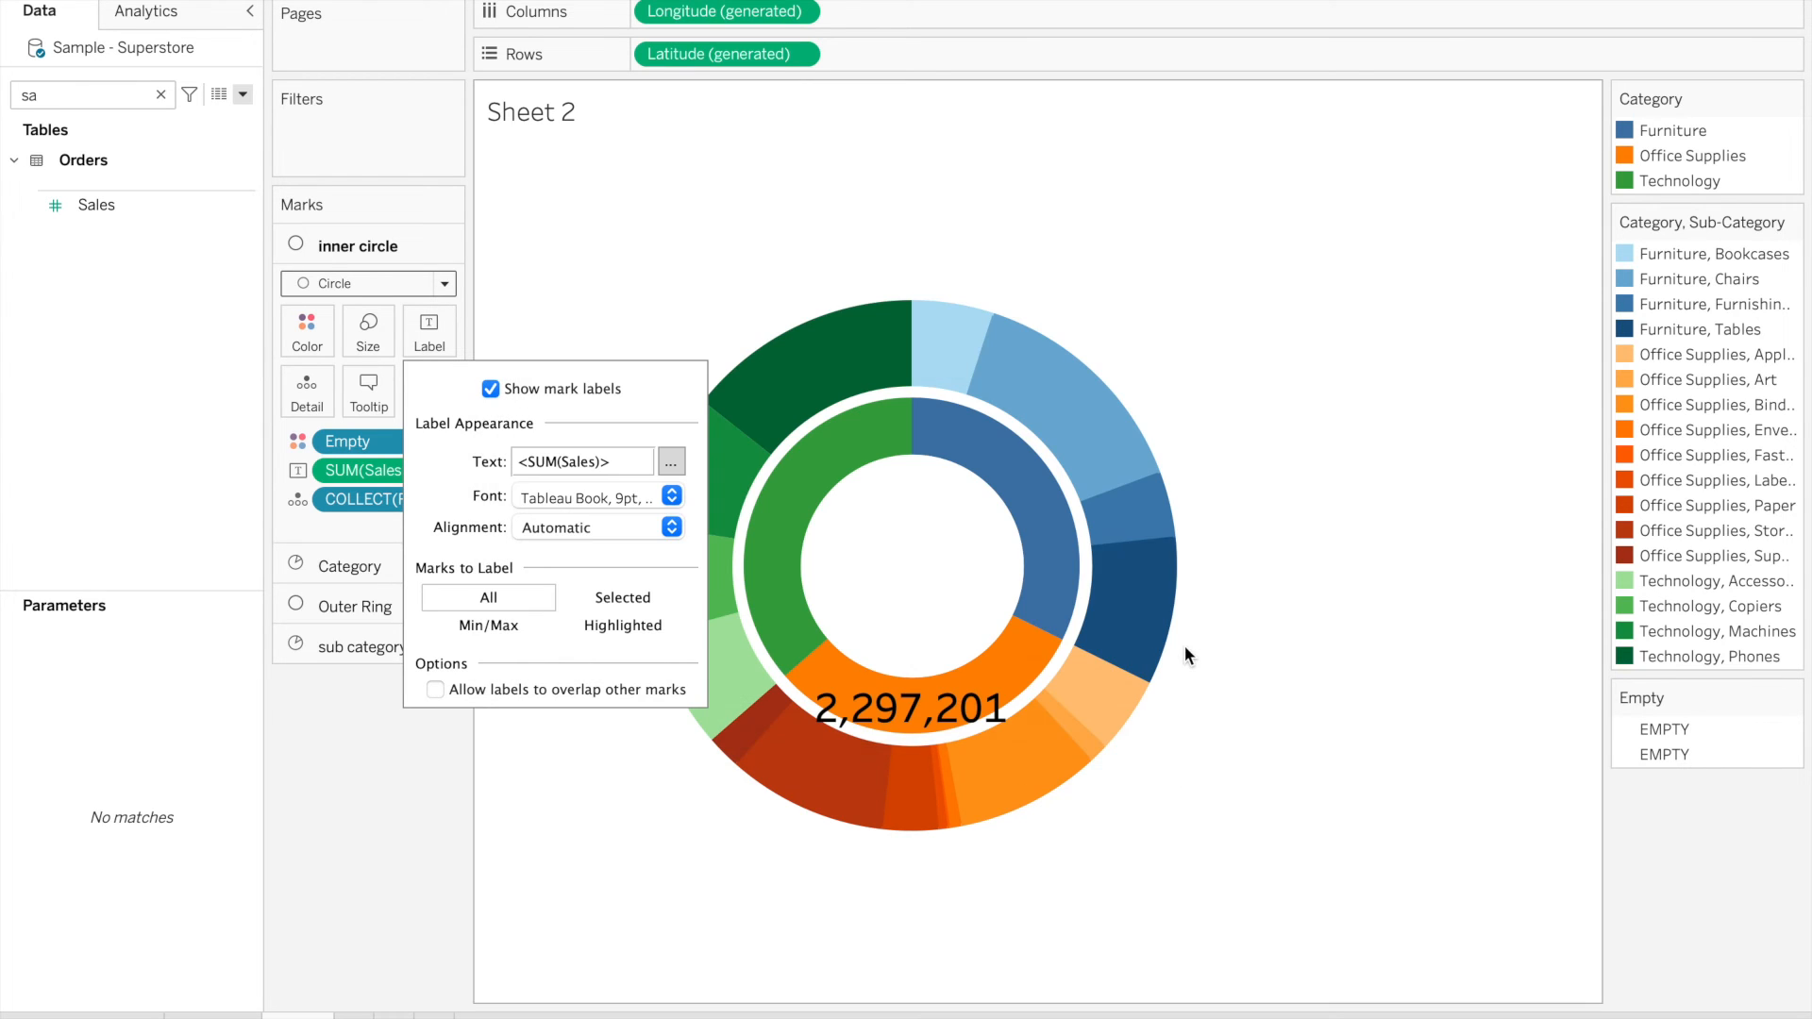
Allow the inner circle layer's labels to overlap other marks so the Sales label sits in the circle's center
{"action": "left_click", "coordinate": [887, 700]}
{"action": "left_click_drag", "start_coordinate": [887, 700], "coordinate": [892, 574]}
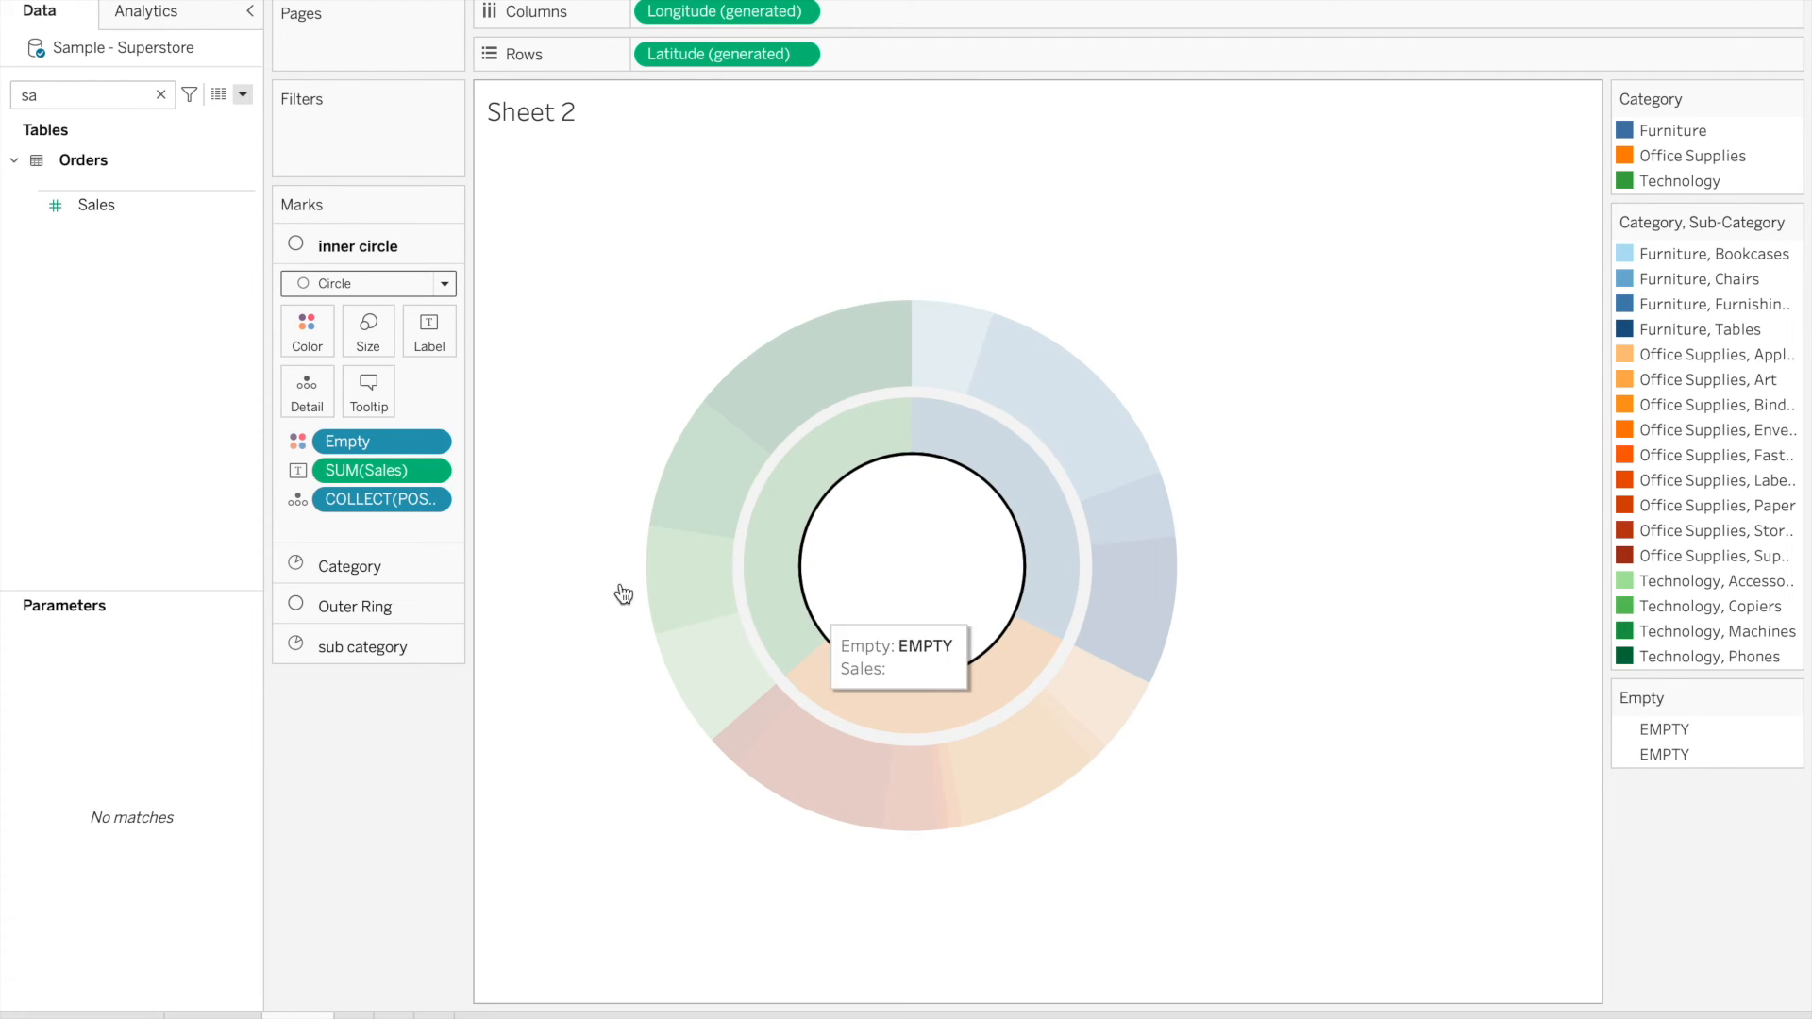
{"action": "left_click", "coordinate": [422, 320]}
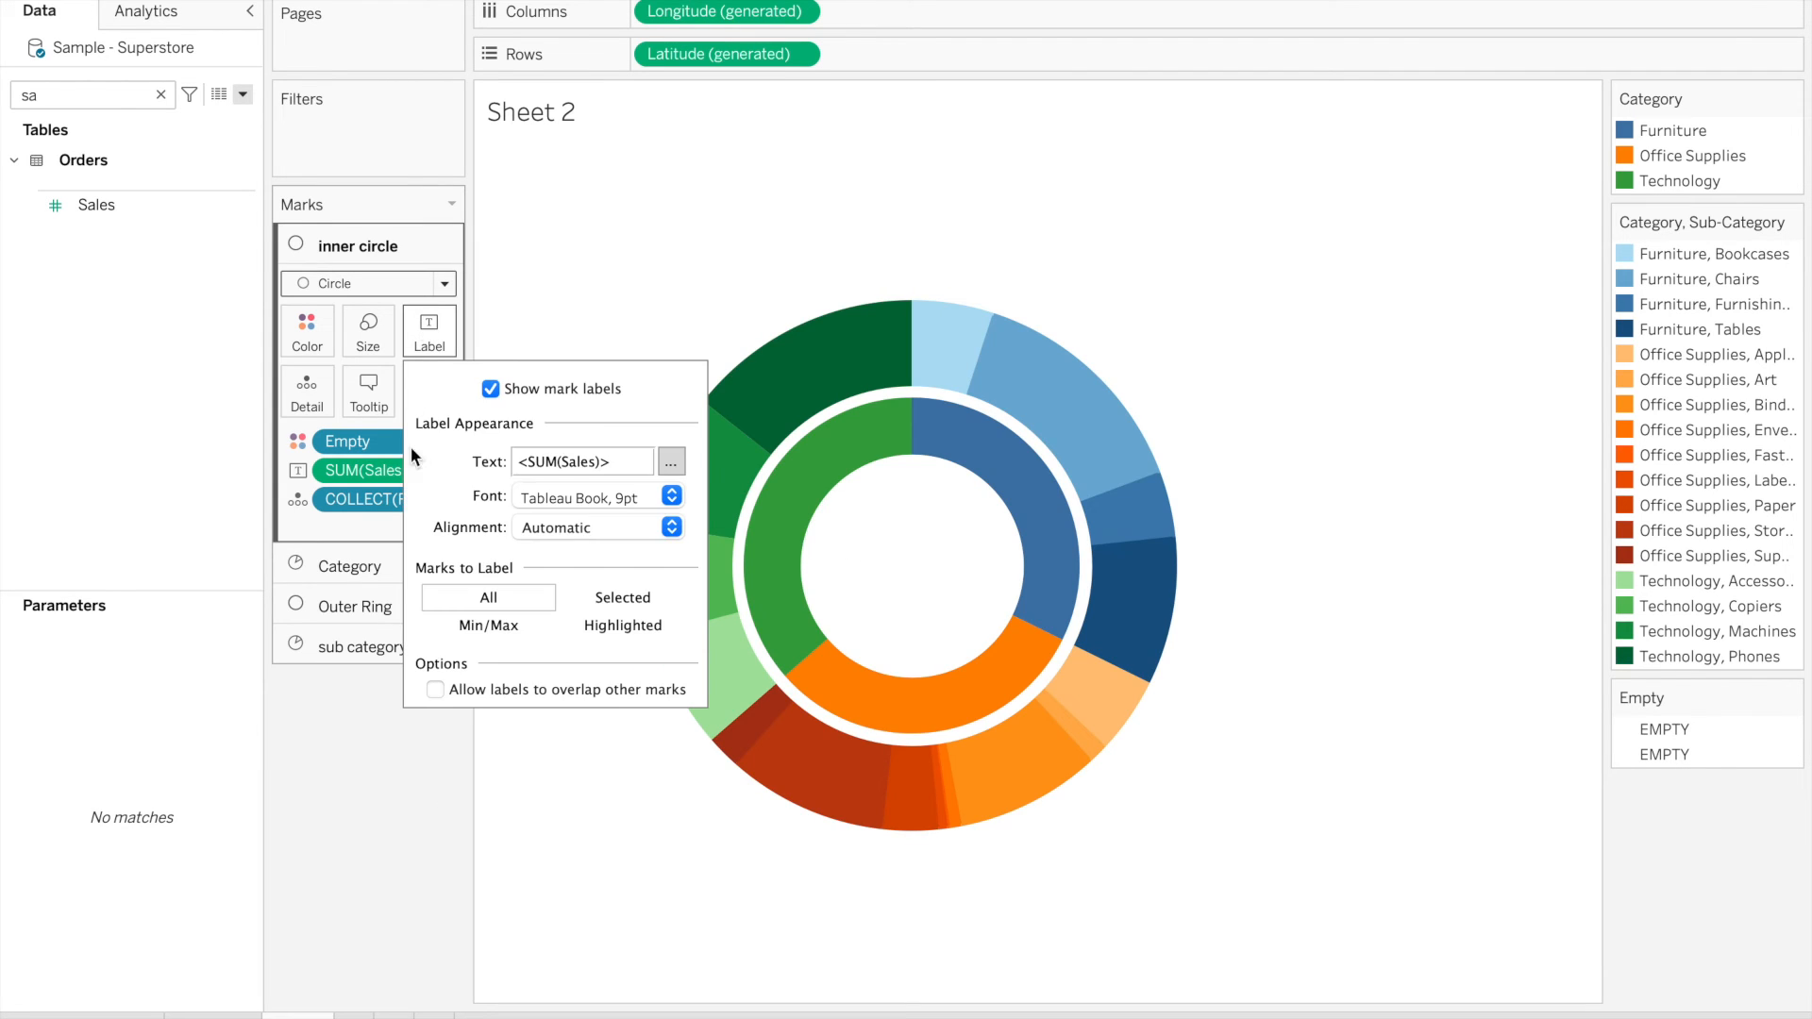
{"action": "left_click", "coordinate": [435, 689]}
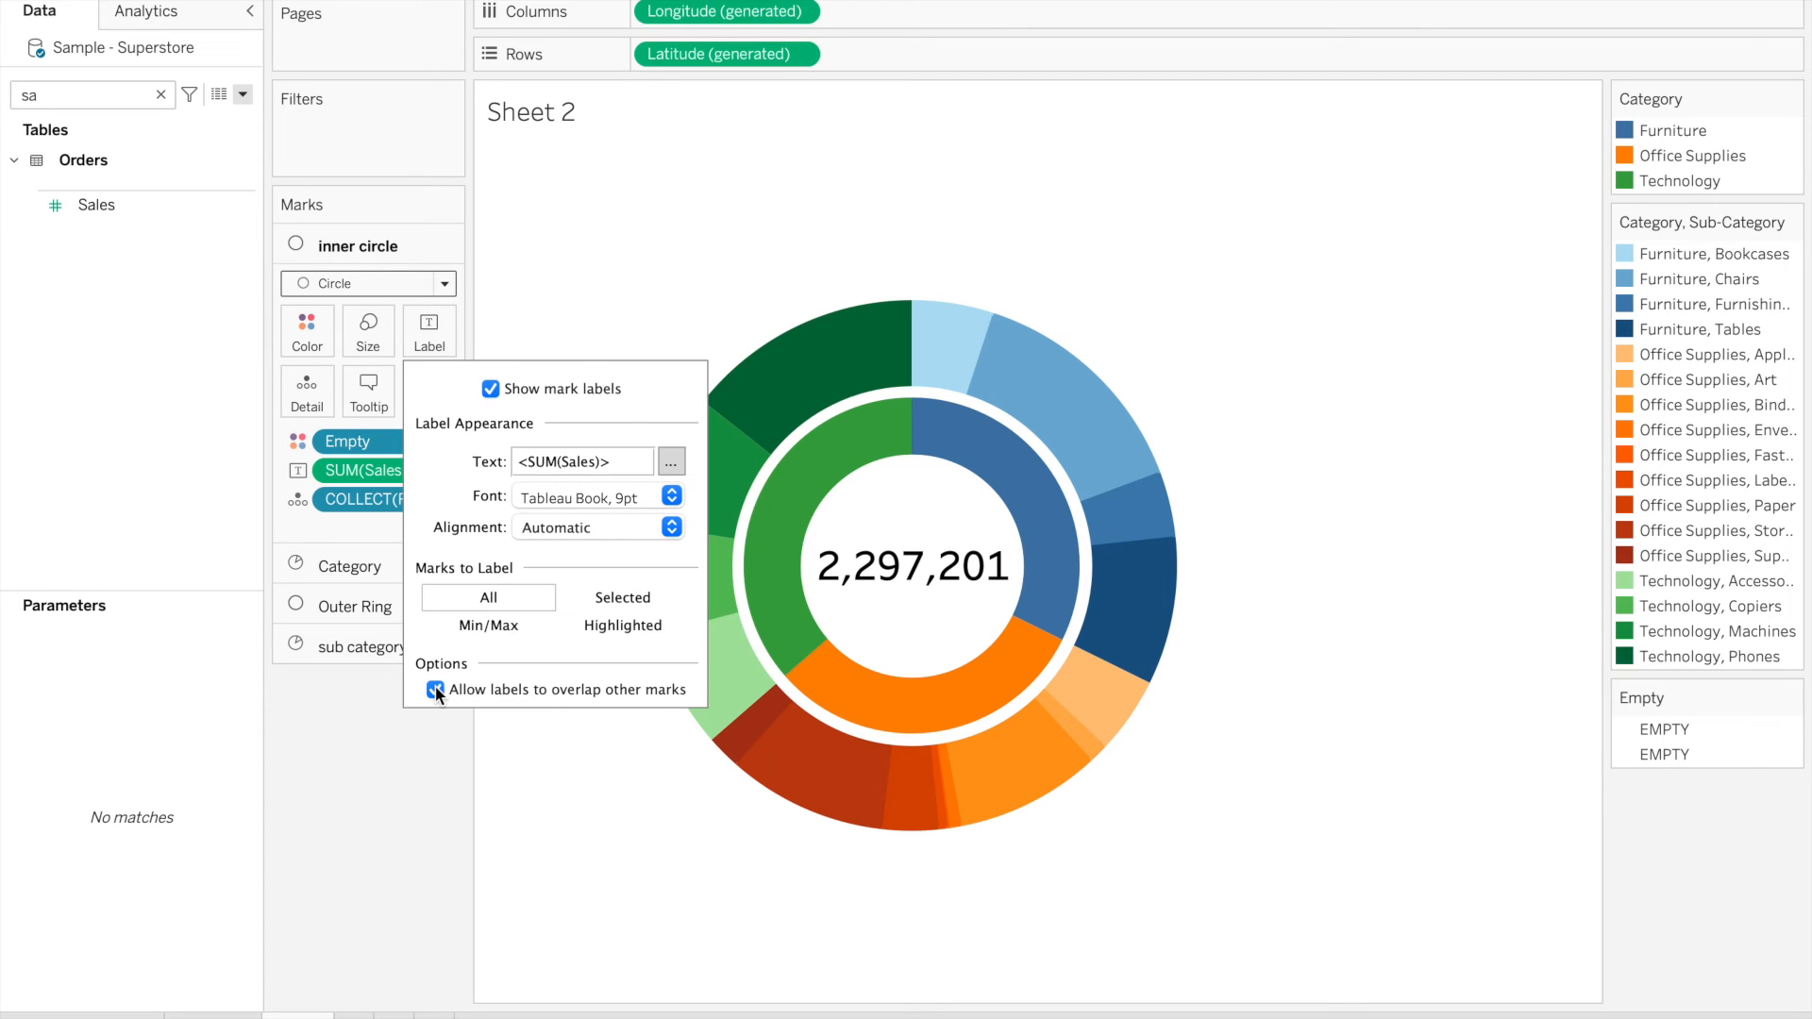
{"action": "left_click", "coordinate": [375, 806]}
{"action": "mouse_move", "coordinate": [996, 575]}
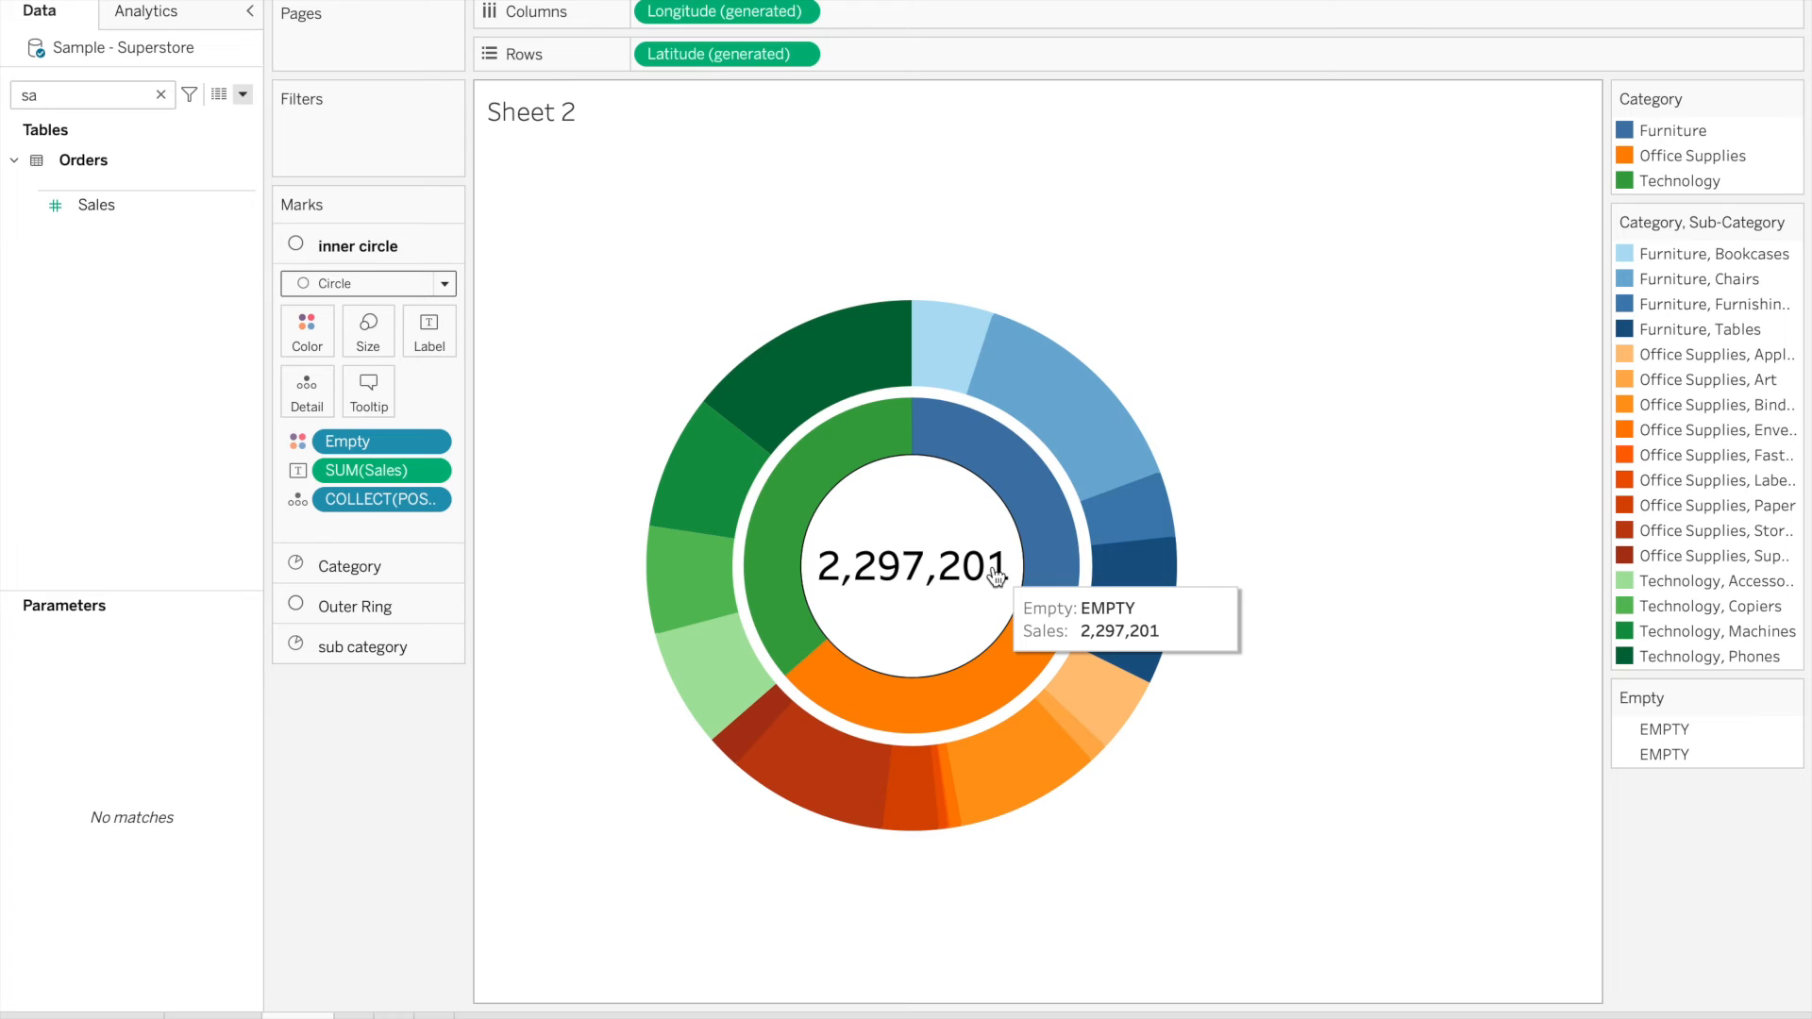
{"action": "mouse_move", "coordinate": [953, 425]}
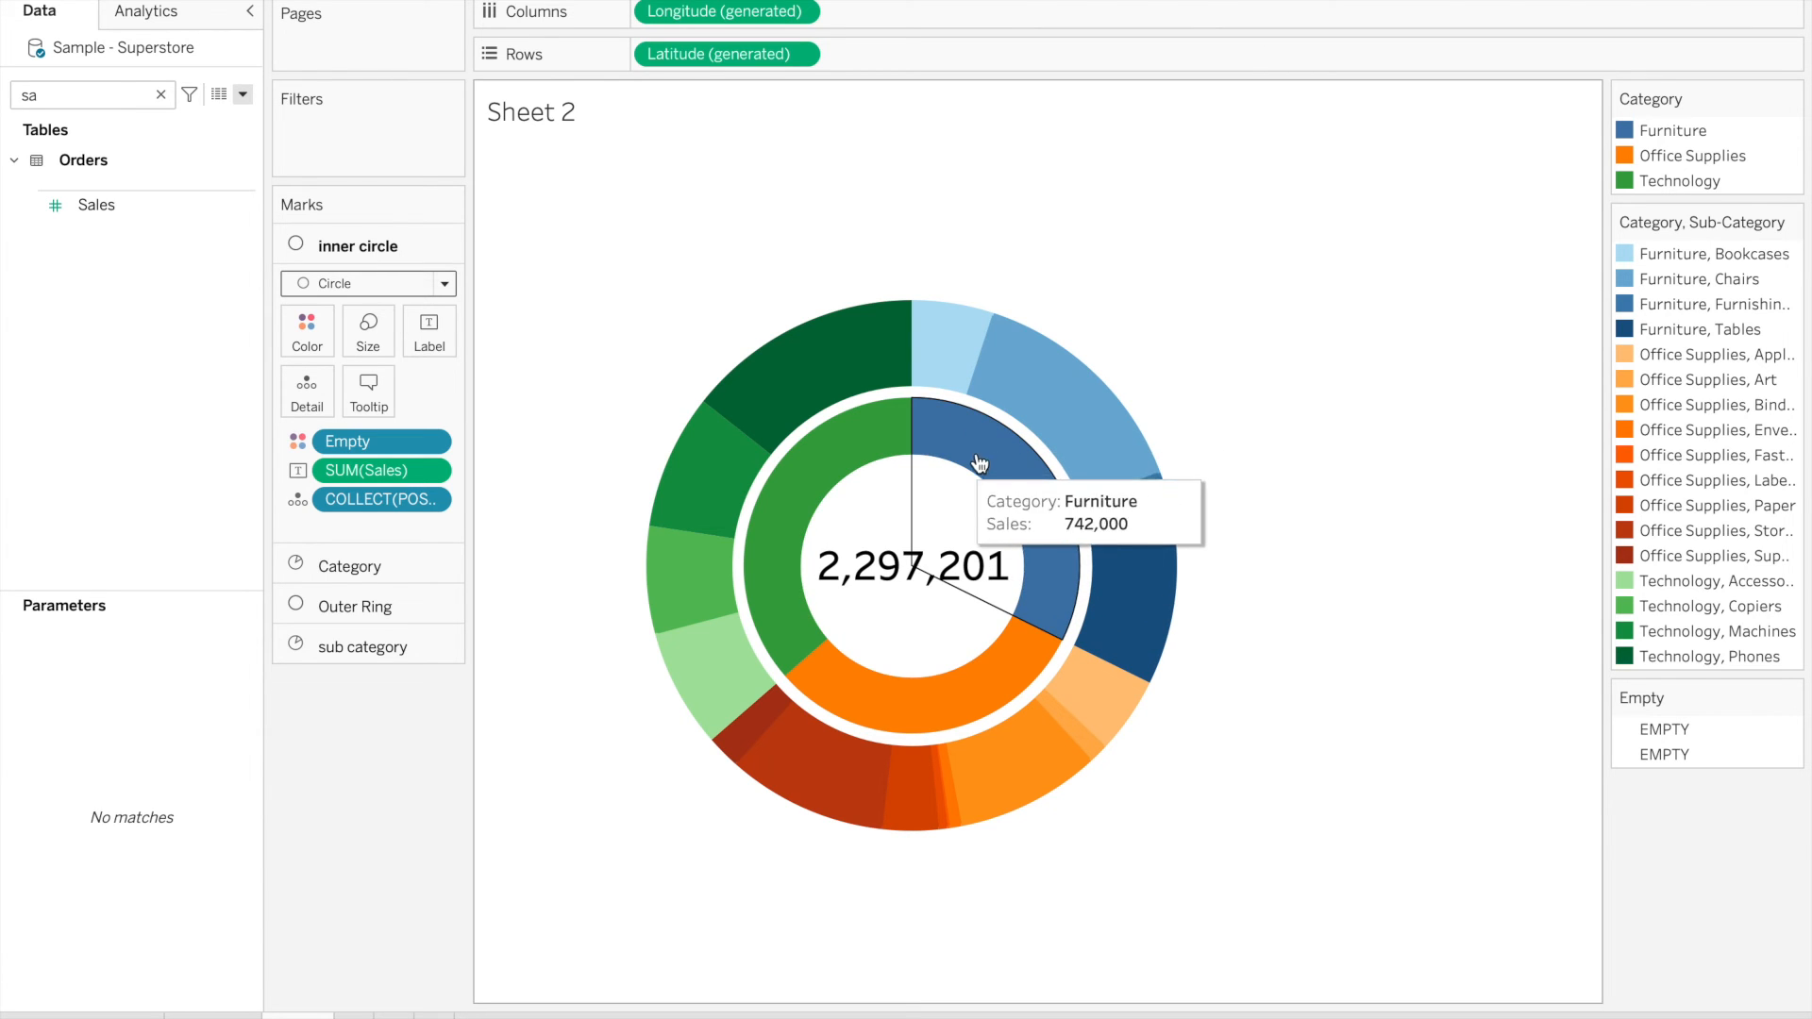
{"action": "mouse_move", "coordinate": [1000, 382]}
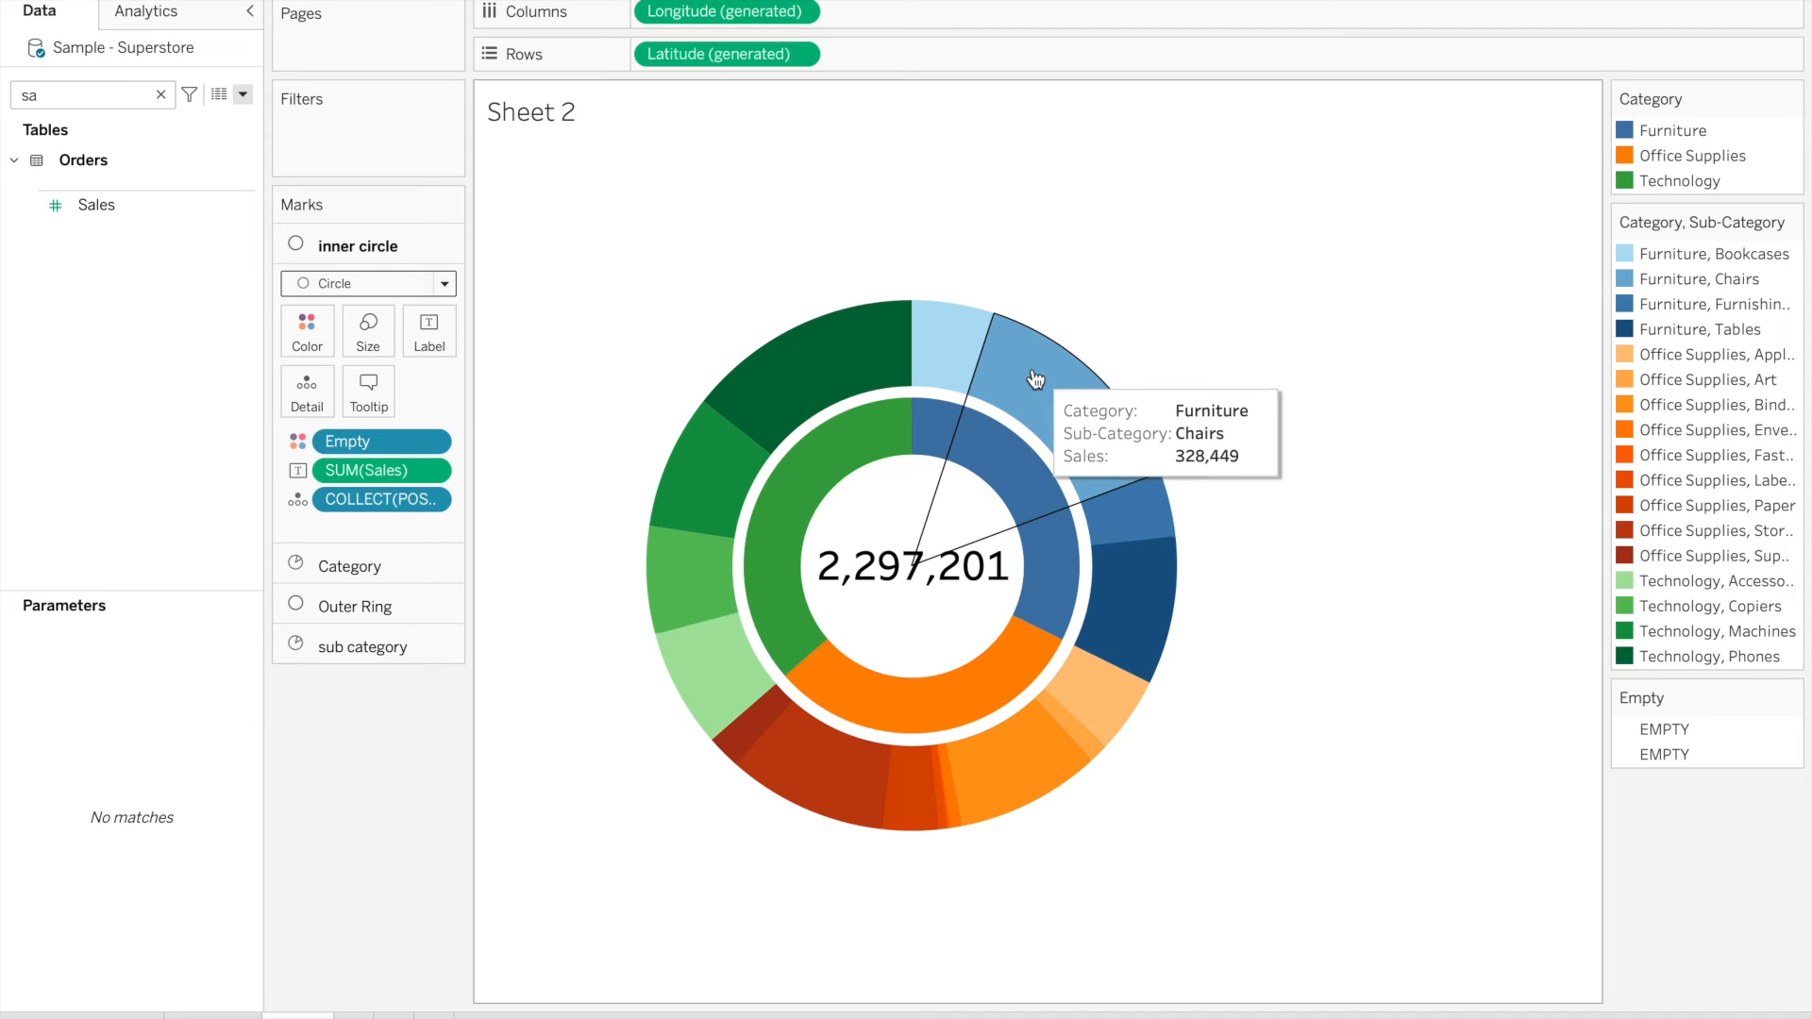
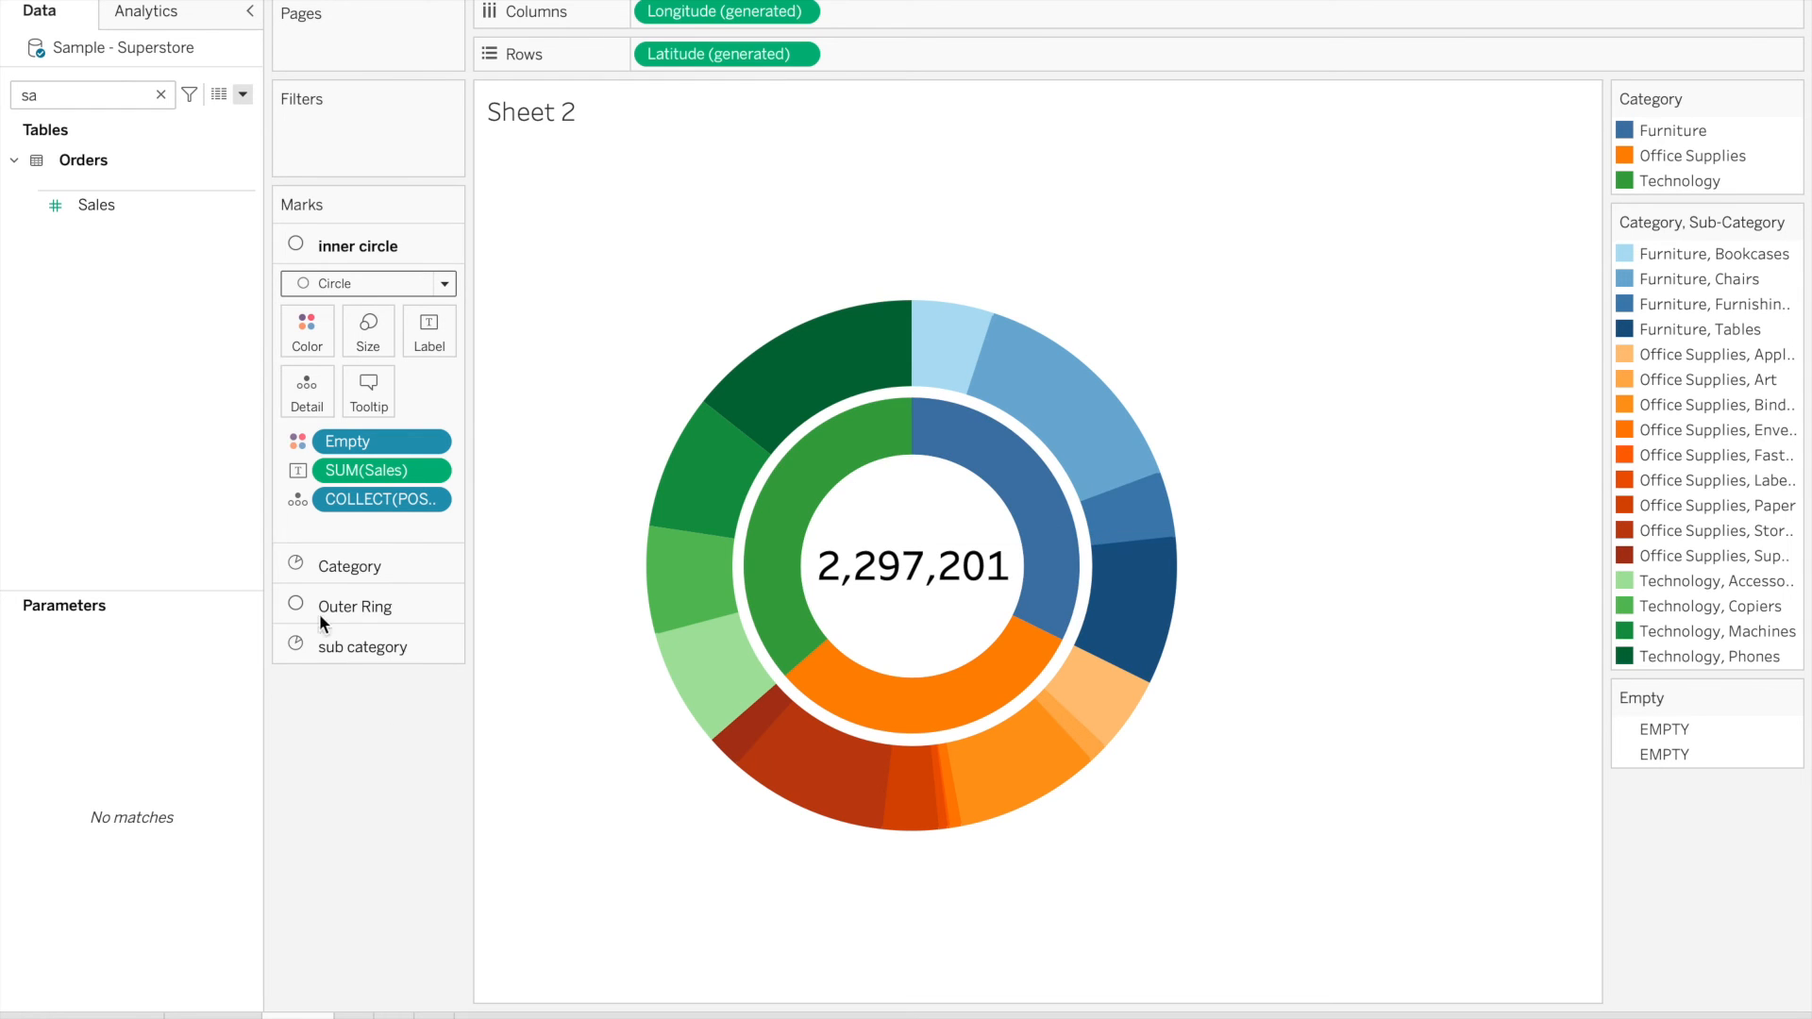
Sort Sub-Category in the sub category layer by the field Sales, aggregated as Sum, in ascending order
{"action": "left_click", "coordinate": [364, 649]}
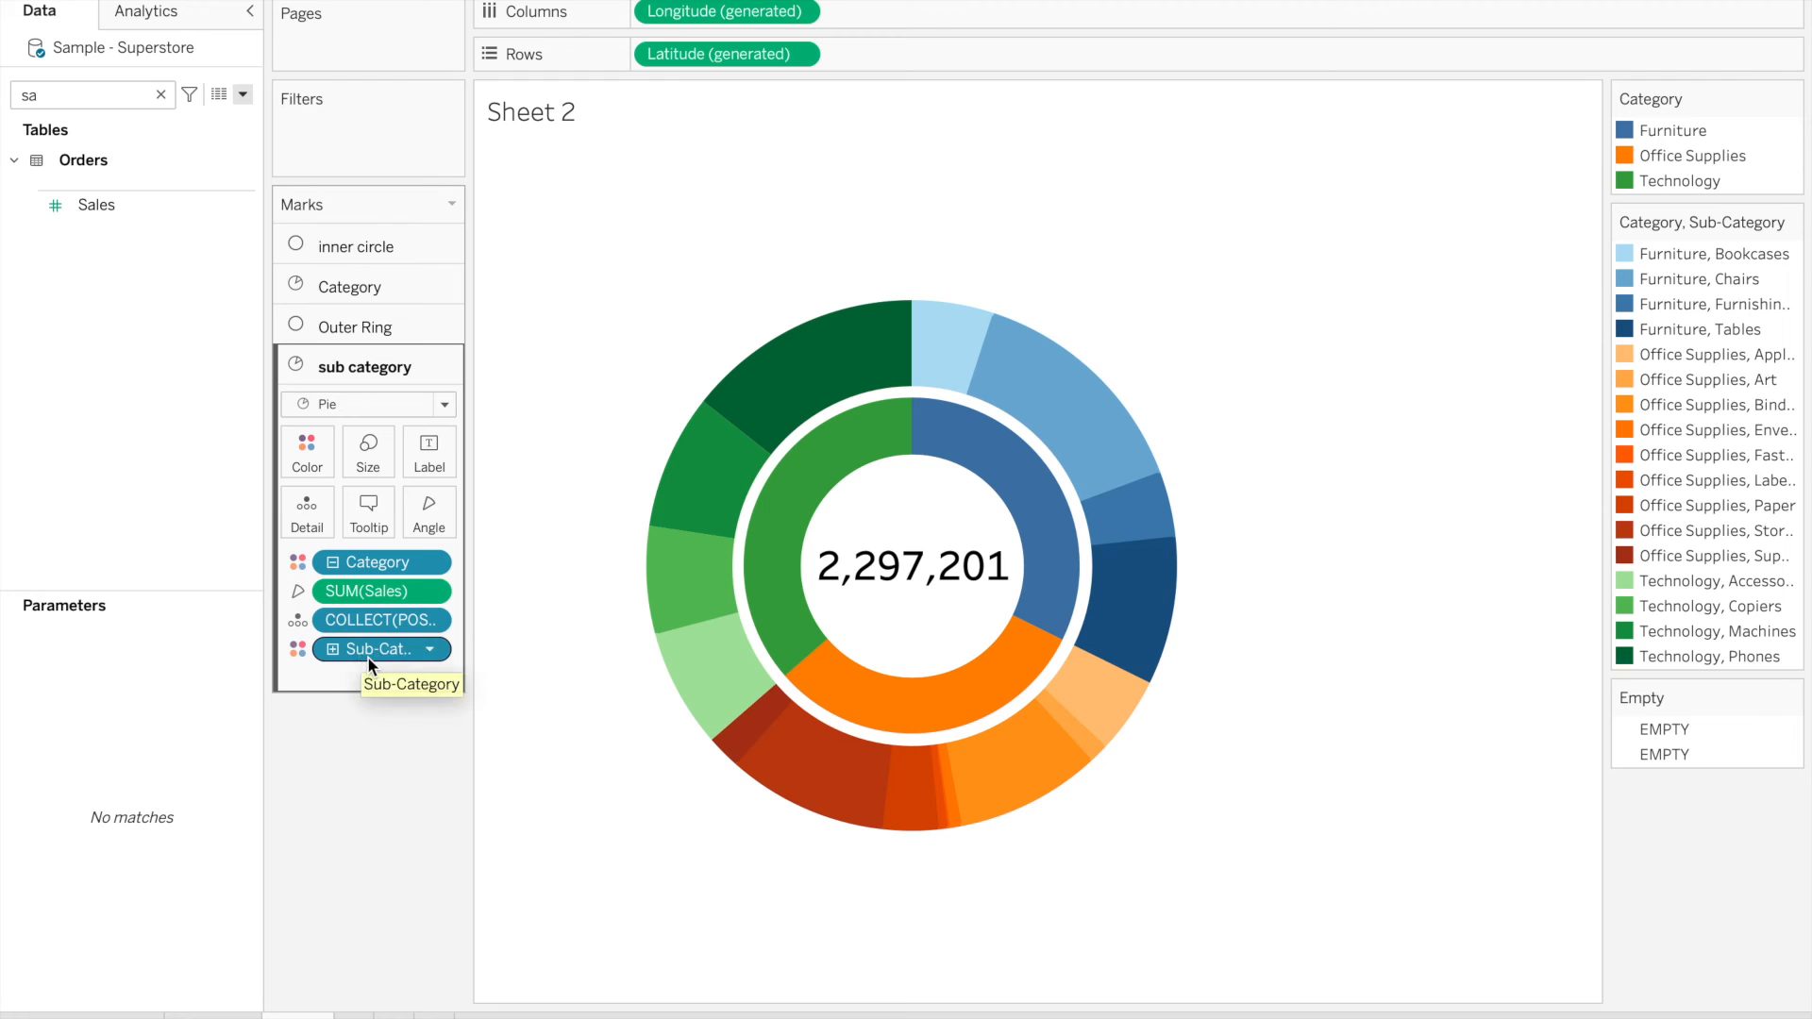
{"action": "right_click", "coordinate": [368, 658]}
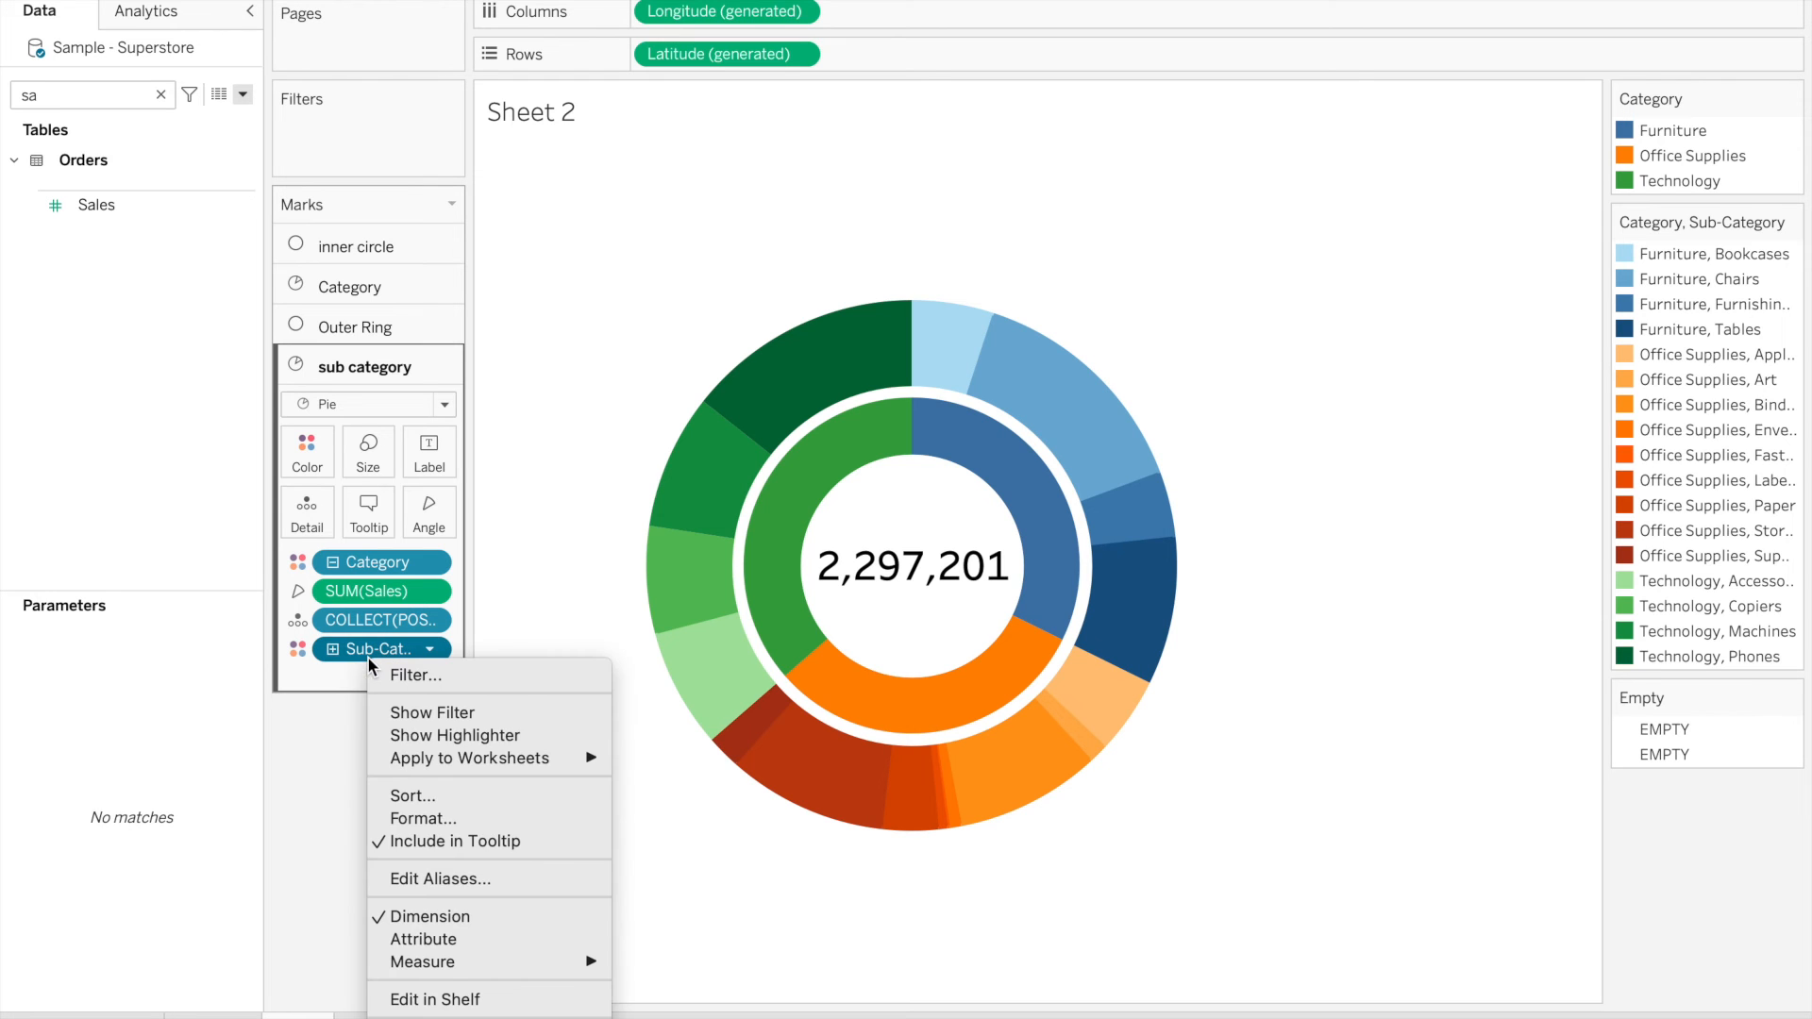
{"action": "left_click", "coordinate": [463, 796]}
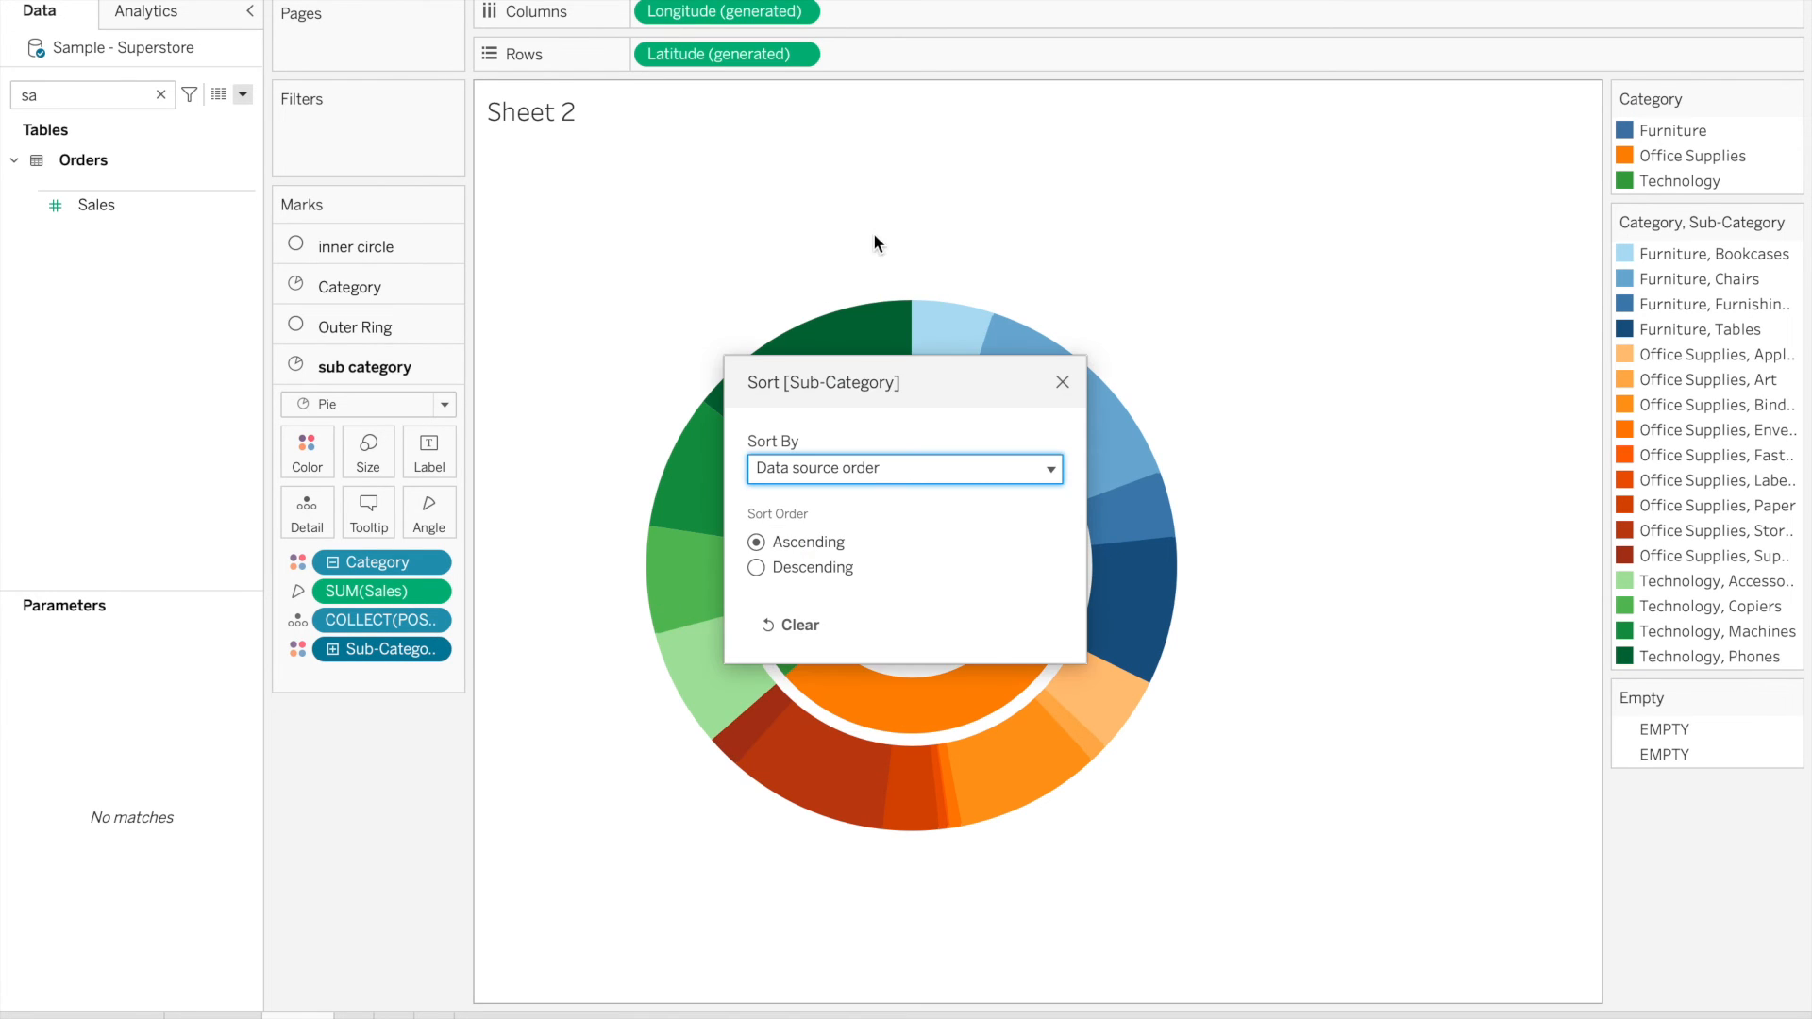
{"action": "left_click", "coordinate": [877, 467]}
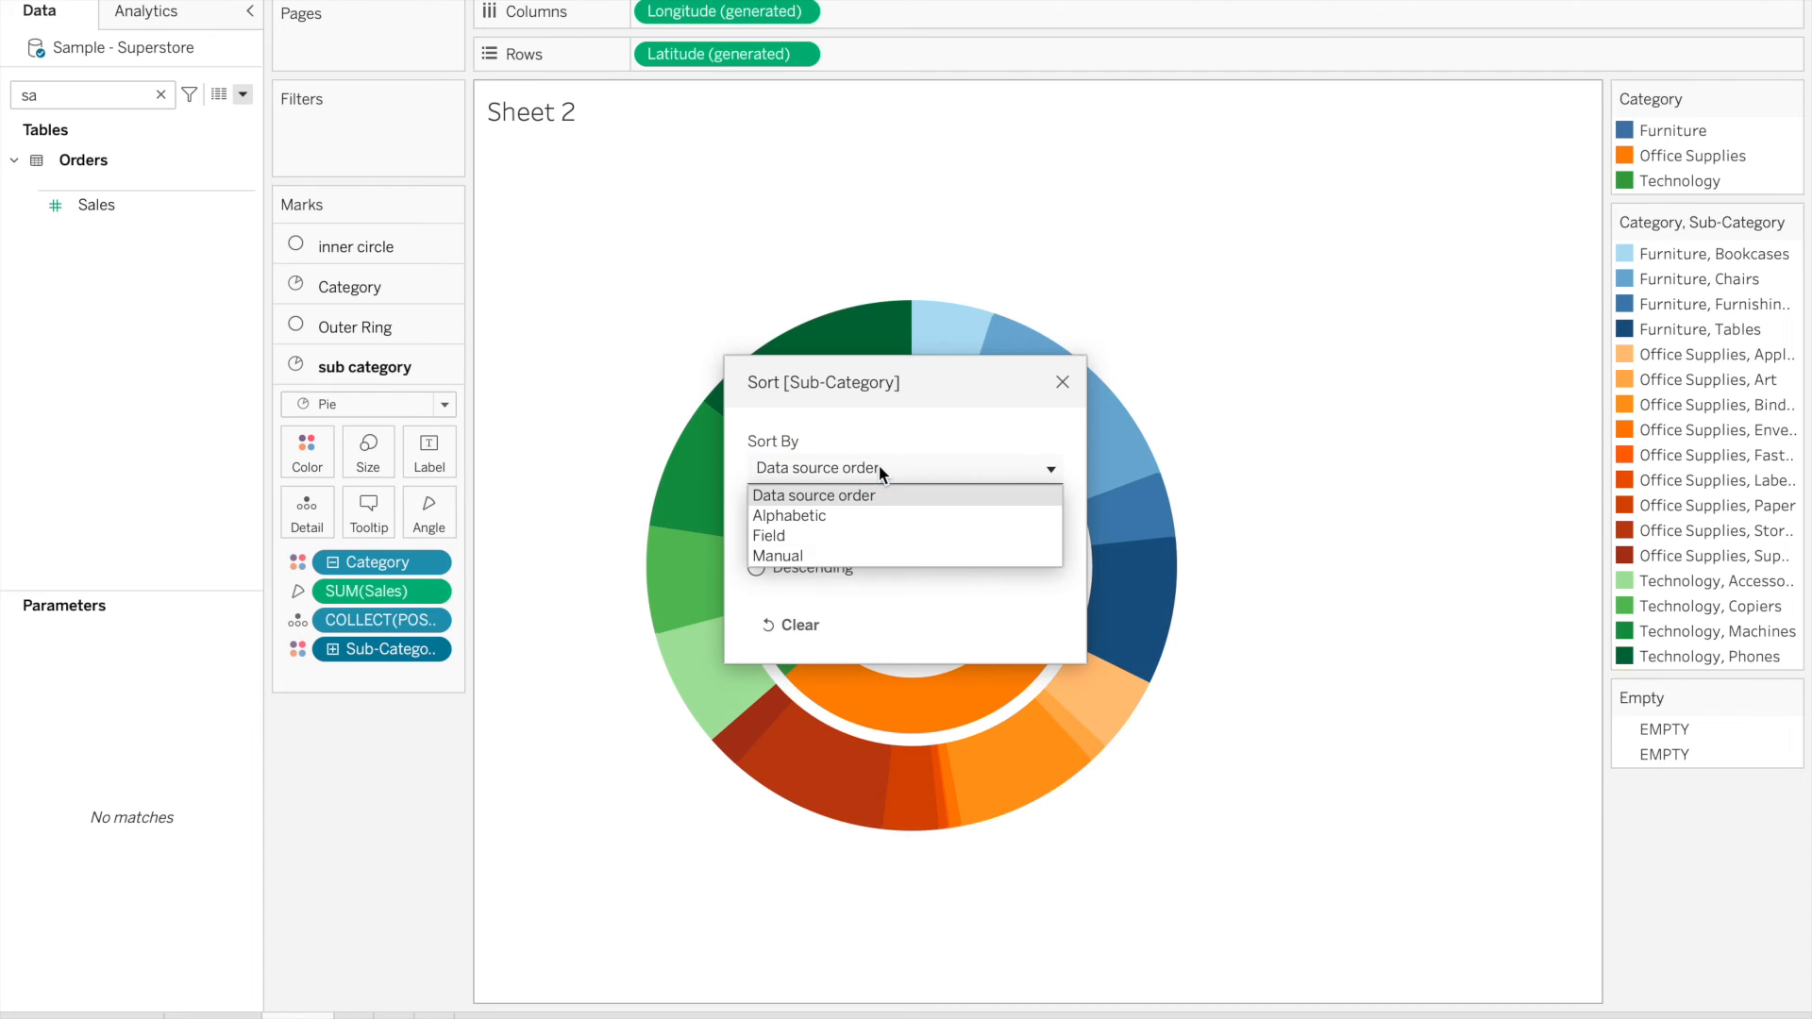
{"action": "left_click", "coordinate": [817, 536]}
{"action": "left_click", "coordinate": [819, 640]}
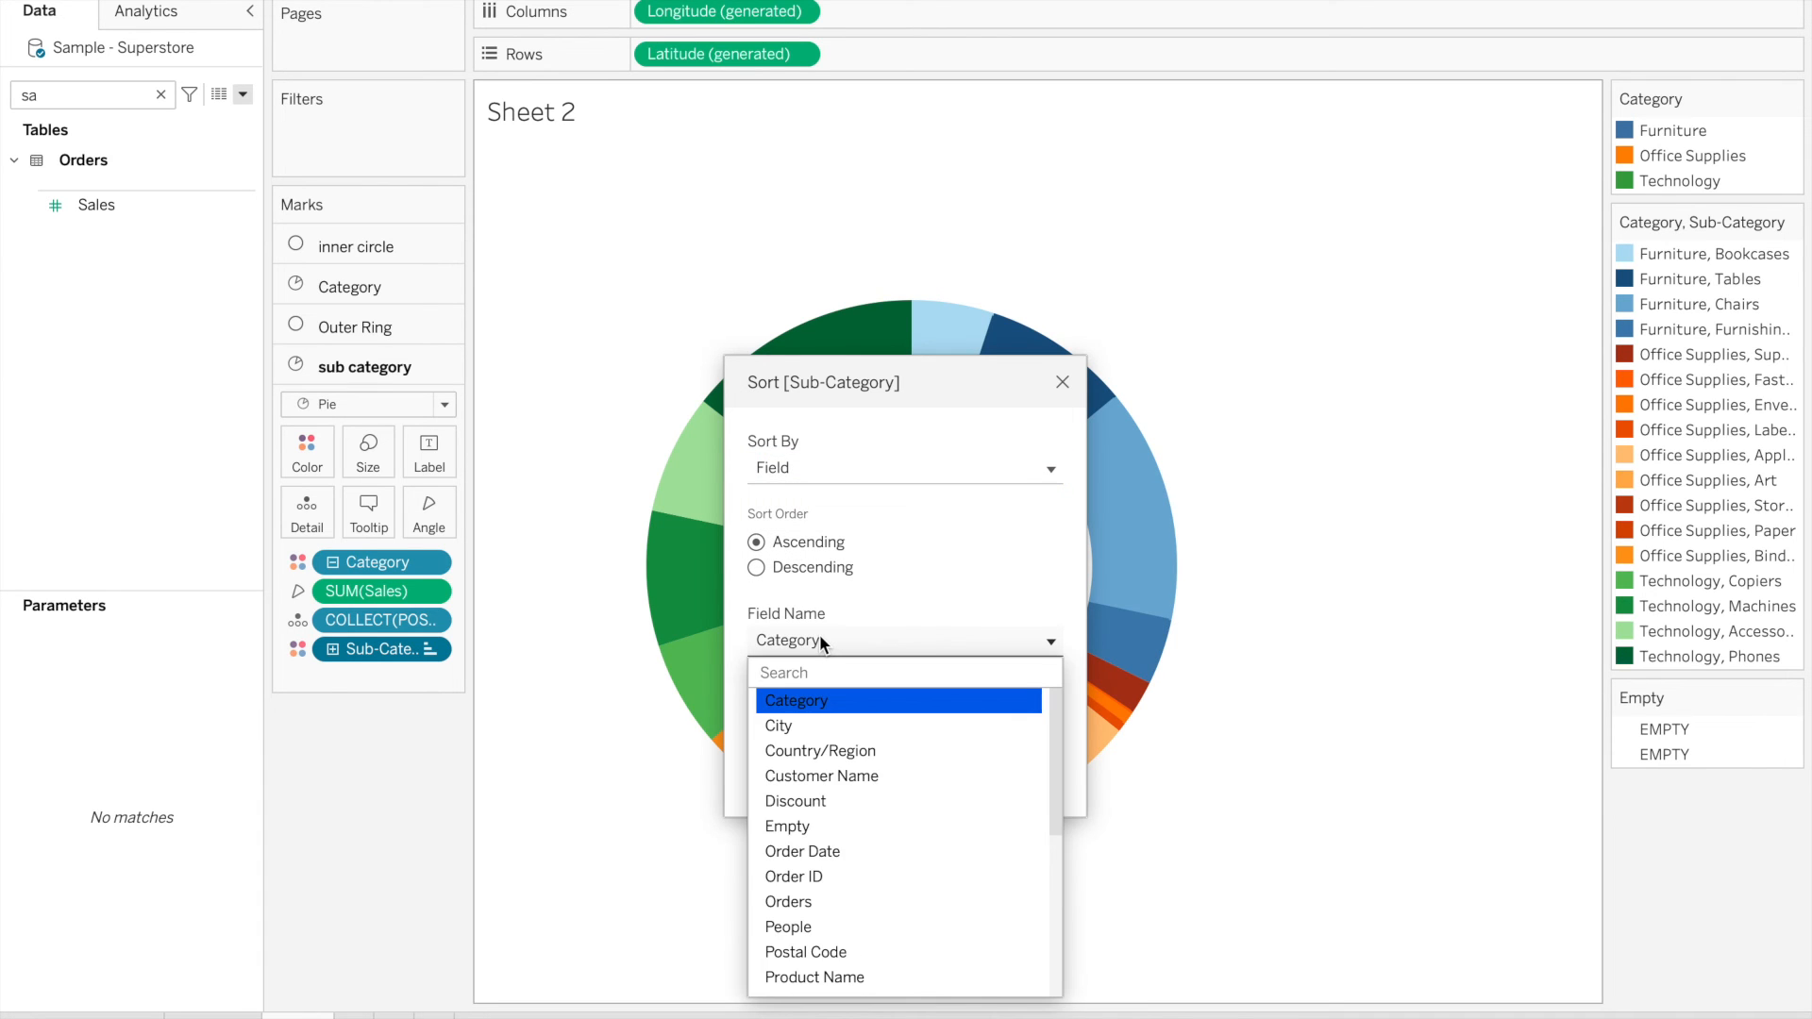
{"action": "type", "text": "sa"}
{"action": "left_click", "coordinate": [835, 703]}
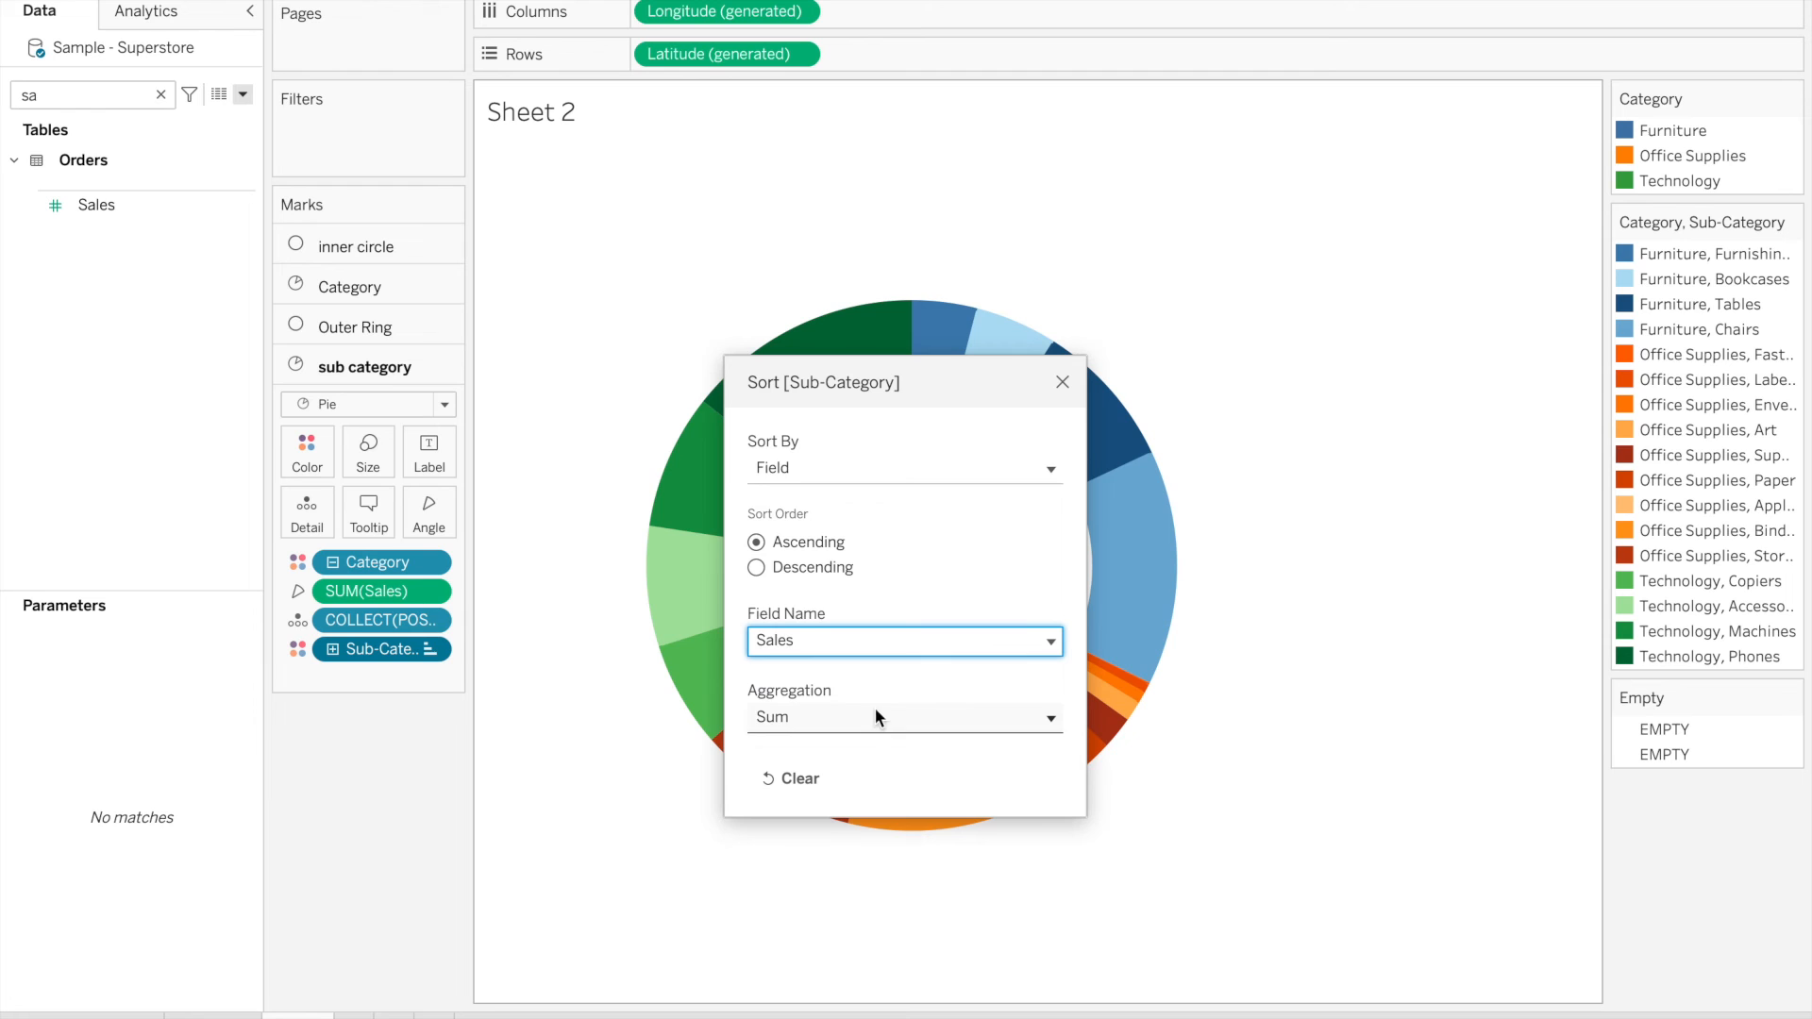
{"action": "left_click", "coordinate": [1062, 382]}
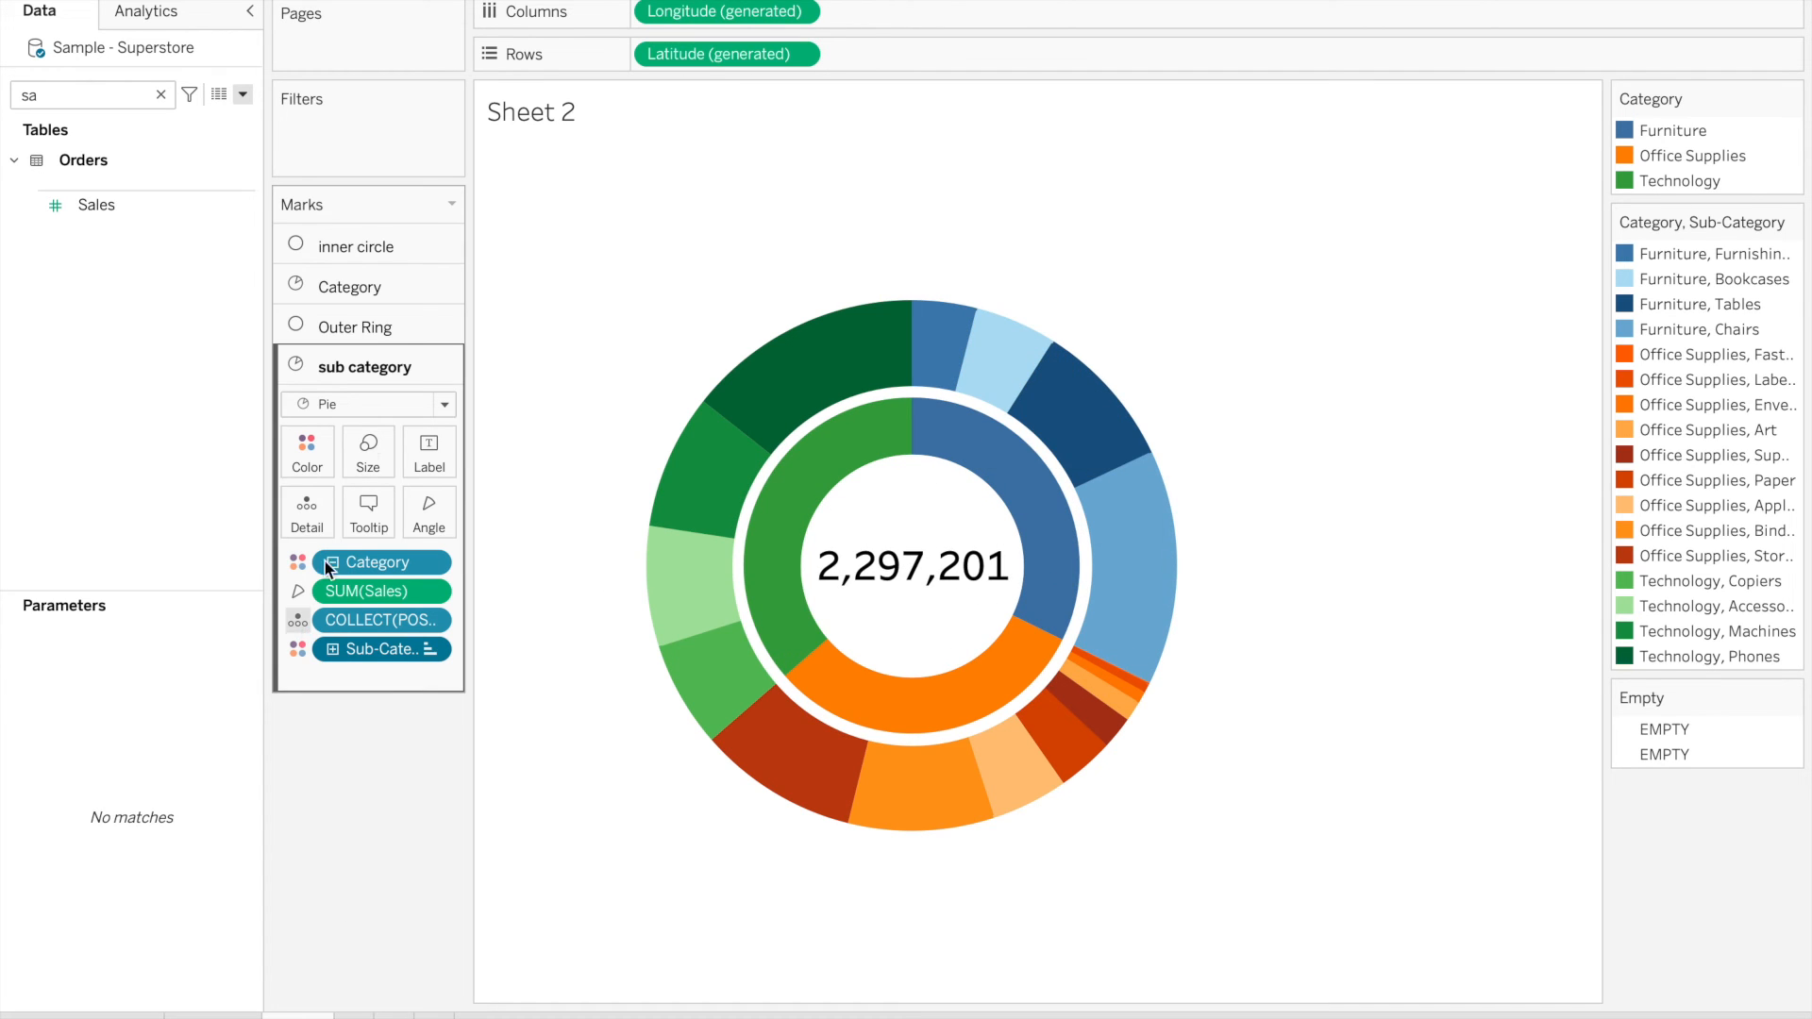
Add Sales to the Category layer as a Percent of Total quick table calculation and use it as the label
{"action": "left_click", "coordinate": [370, 284]}
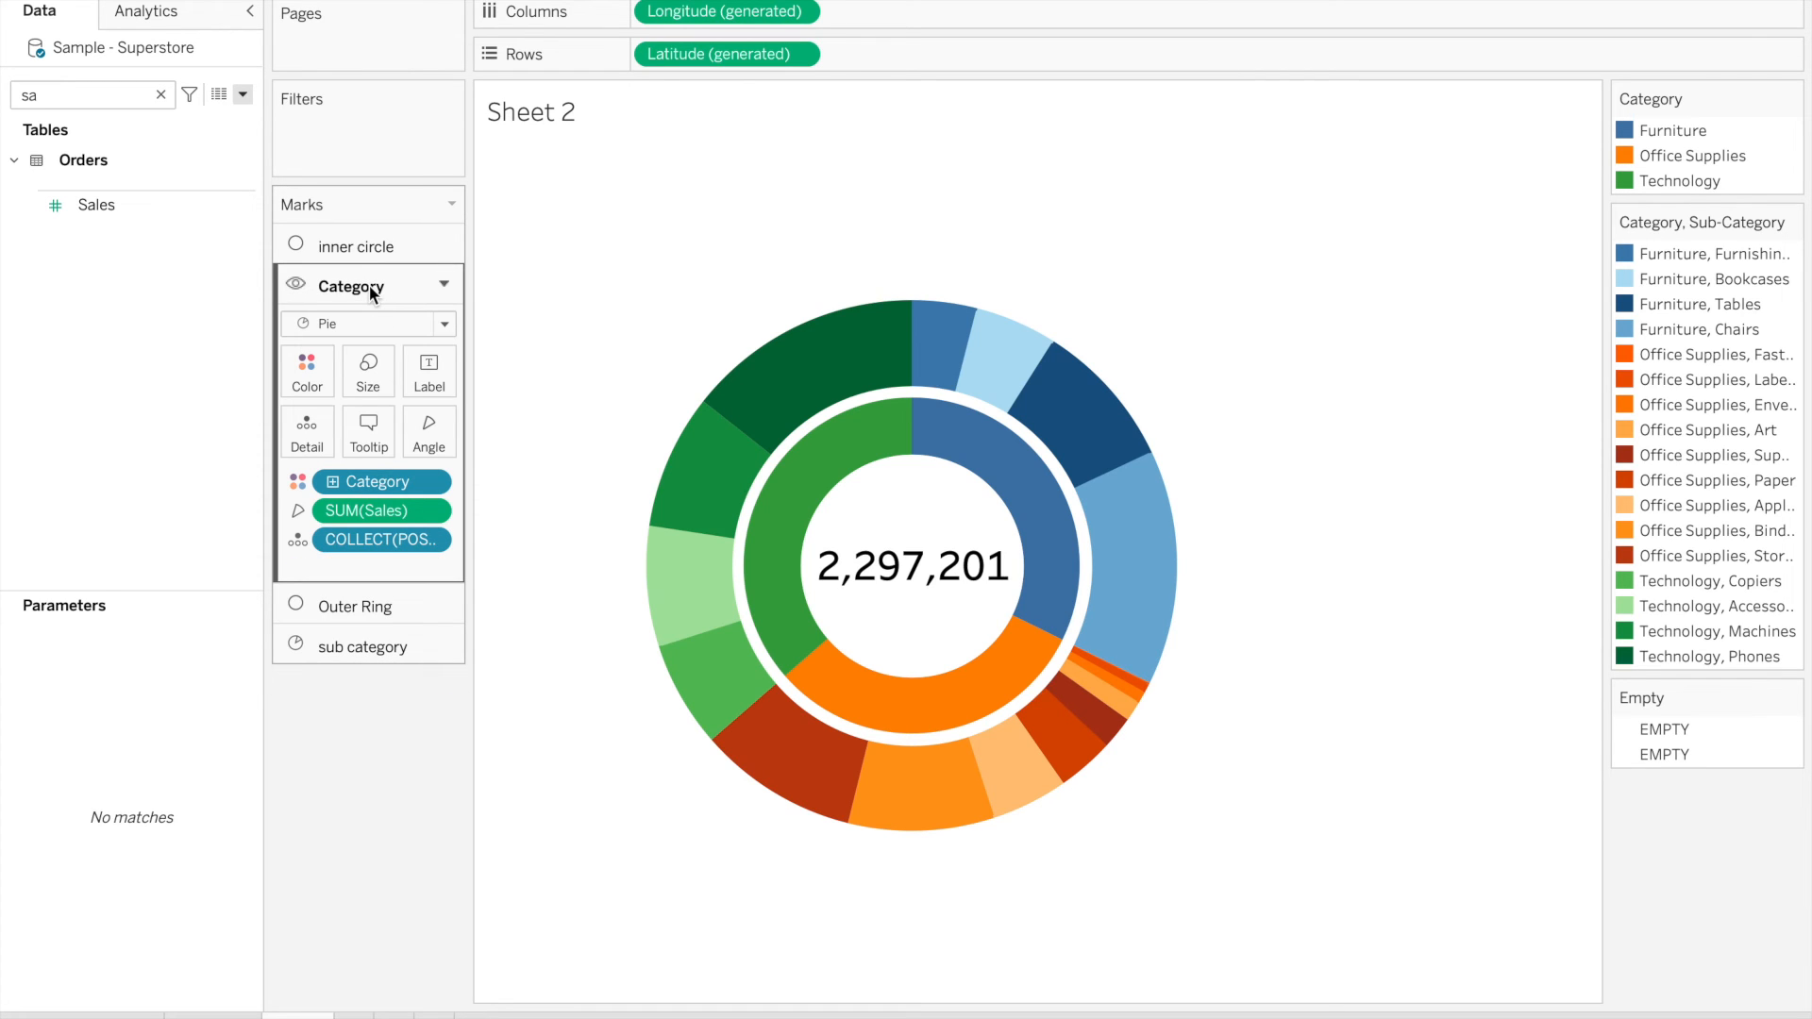
{"action": "left_click", "coordinate": [130, 205]}
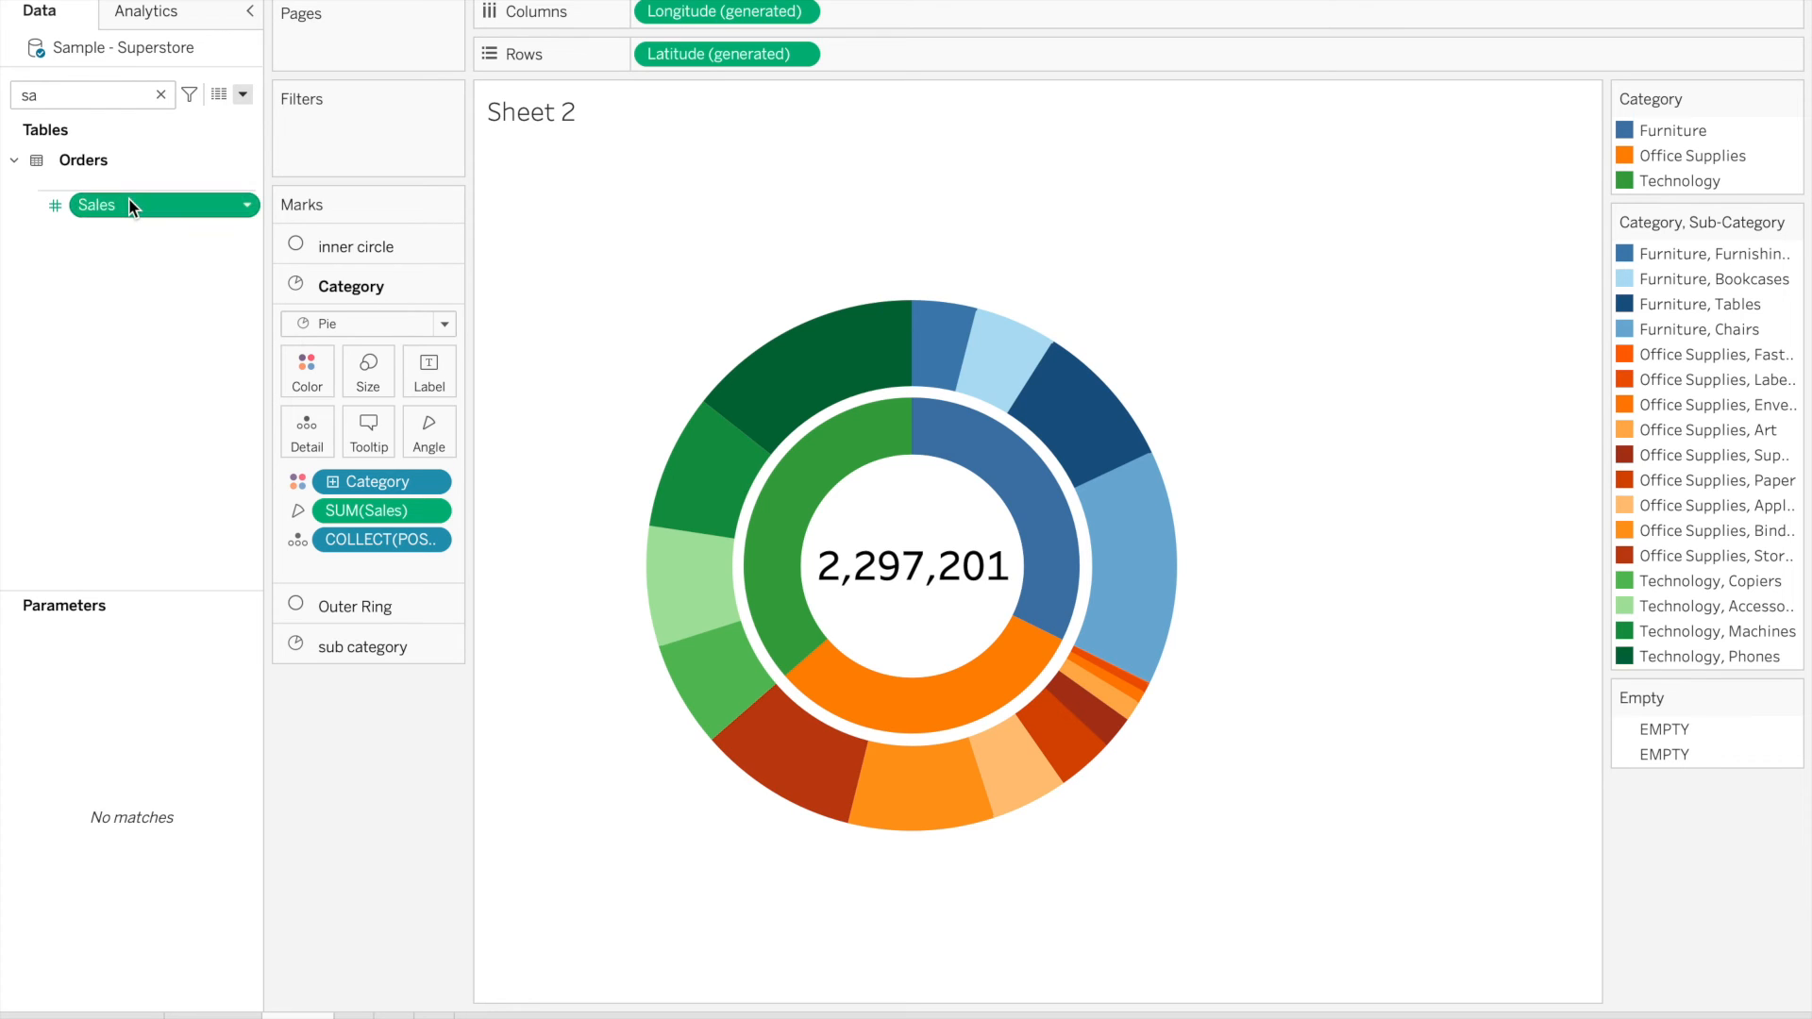
{"action": "left_click_drag", "start_coordinate": [128, 197], "coordinate": [303, 423]}
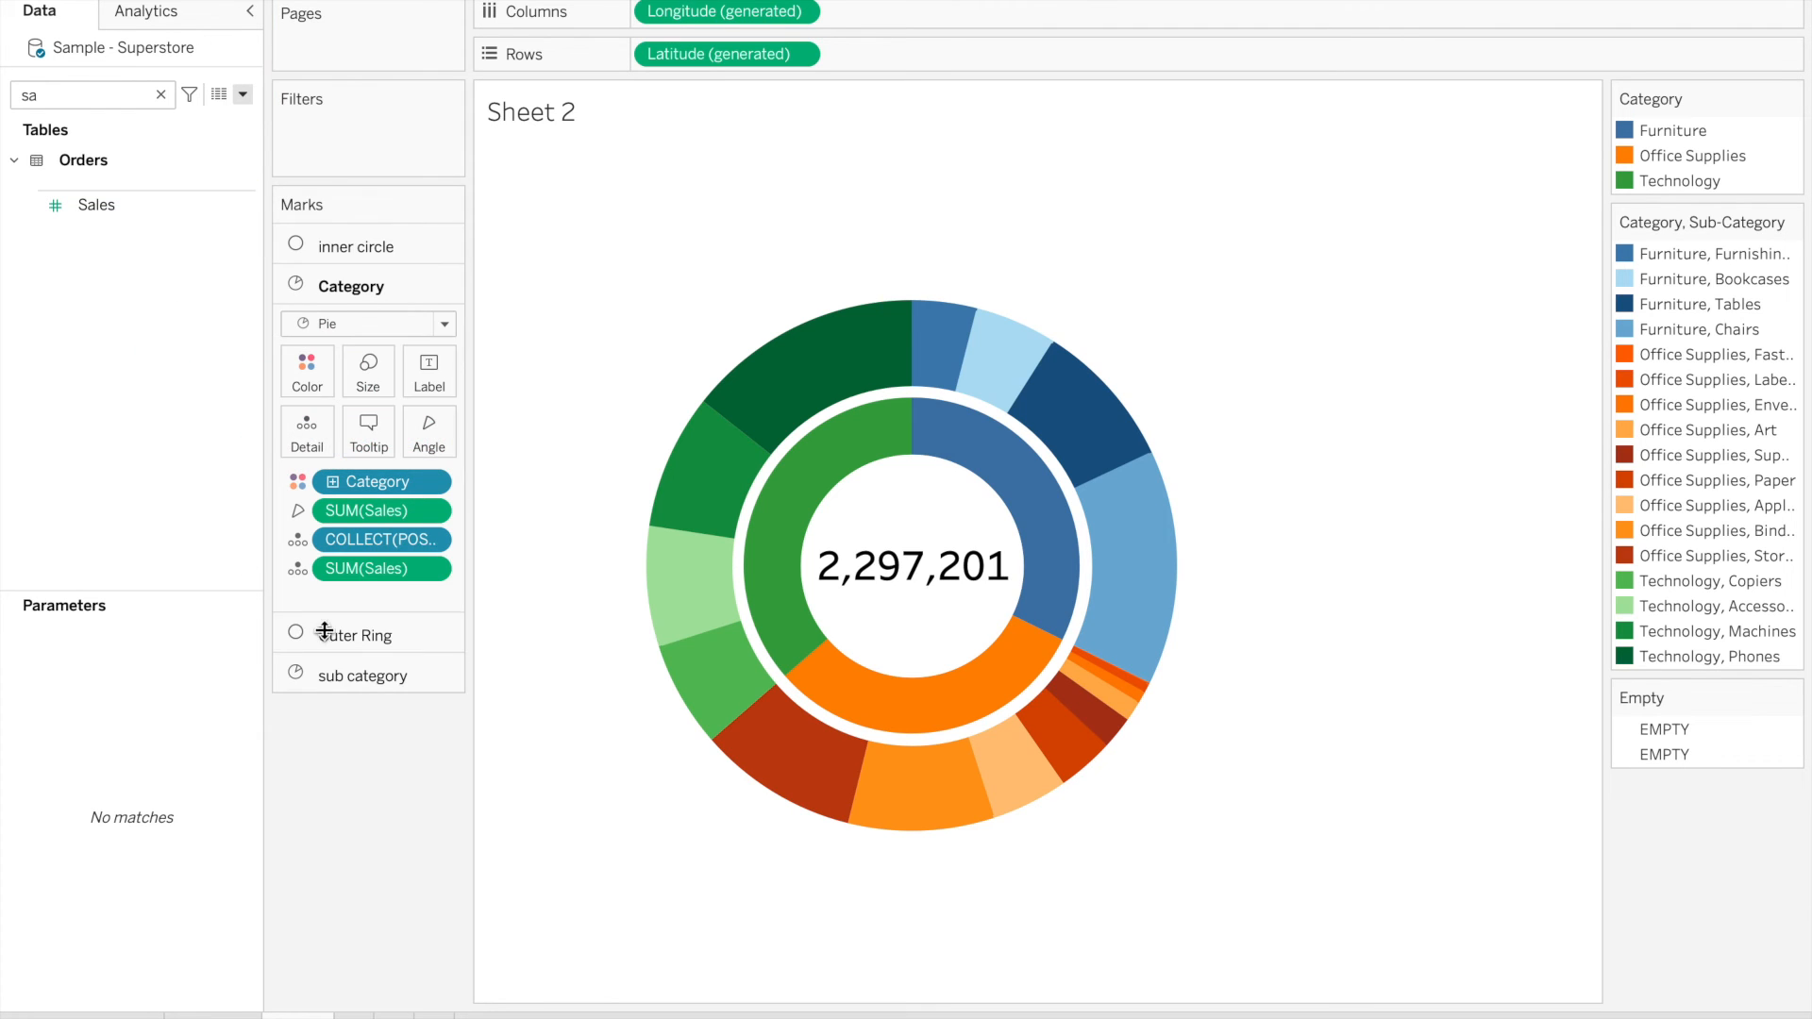
{"action": "right_click", "coordinate": [382, 573]}
{"action": "mouse_move", "coordinate": [494, 947]}
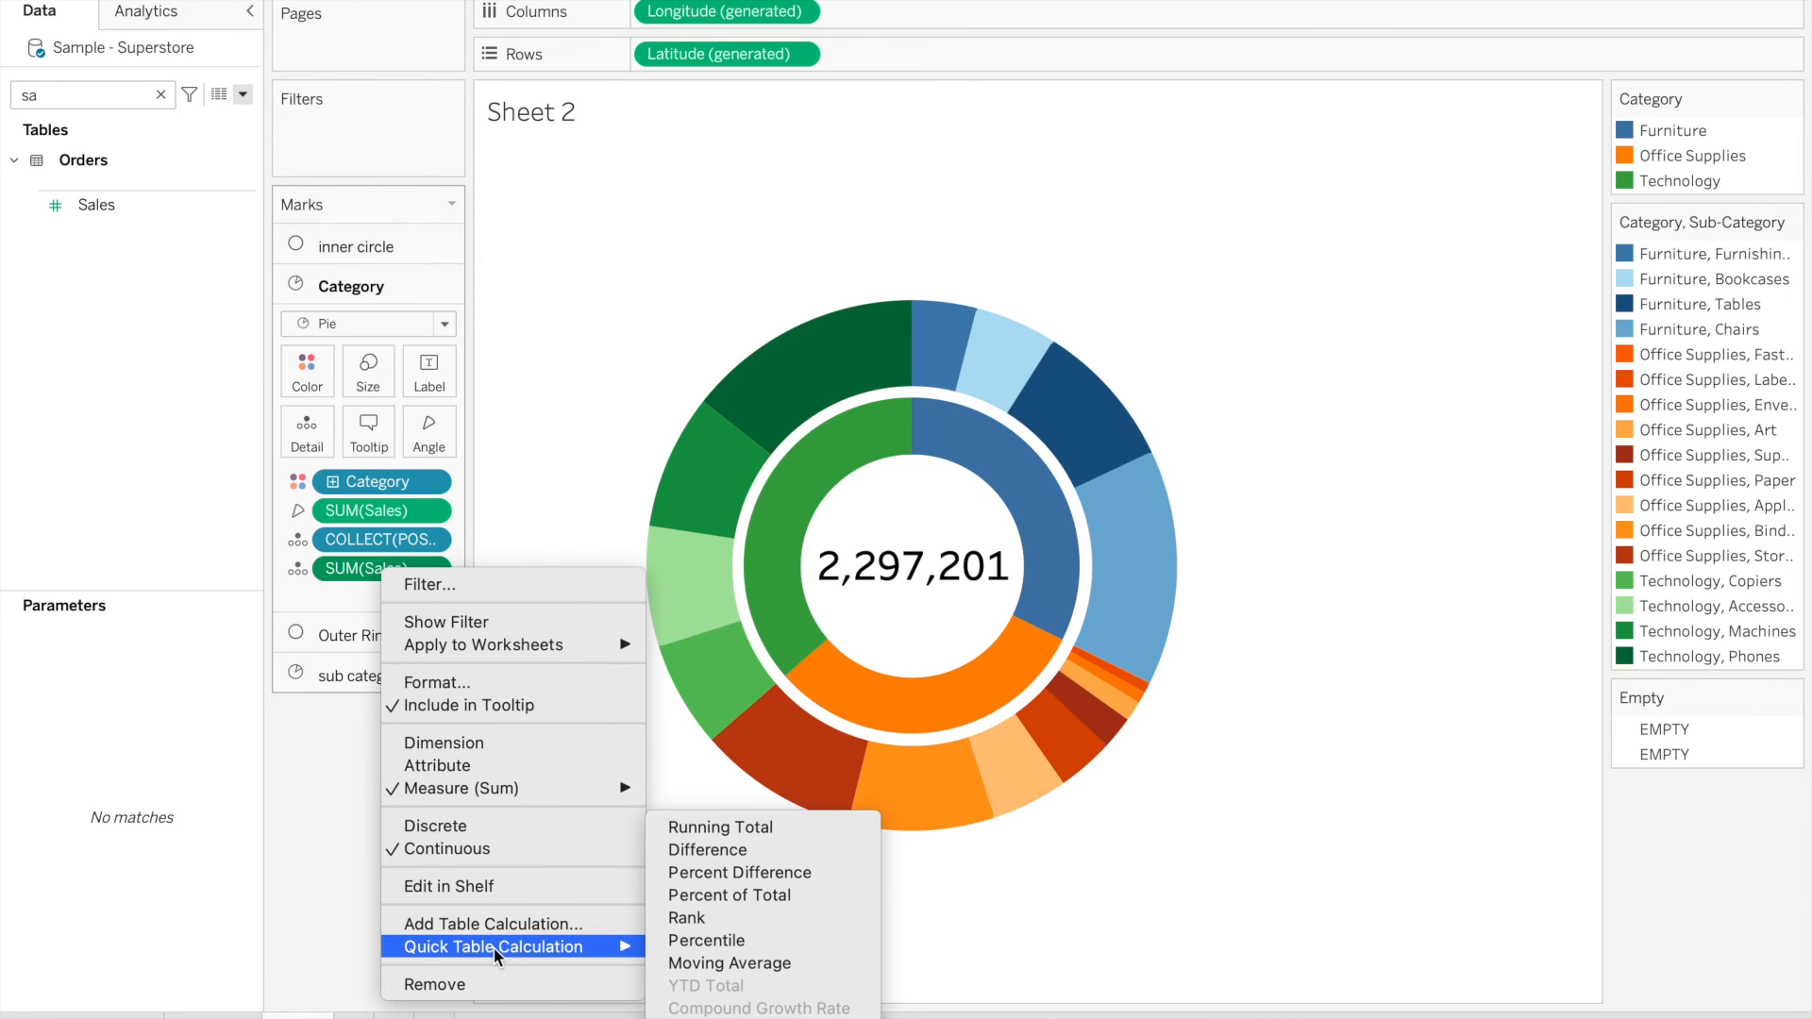
{"action": "left_click", "coordinate": [760, 894]}
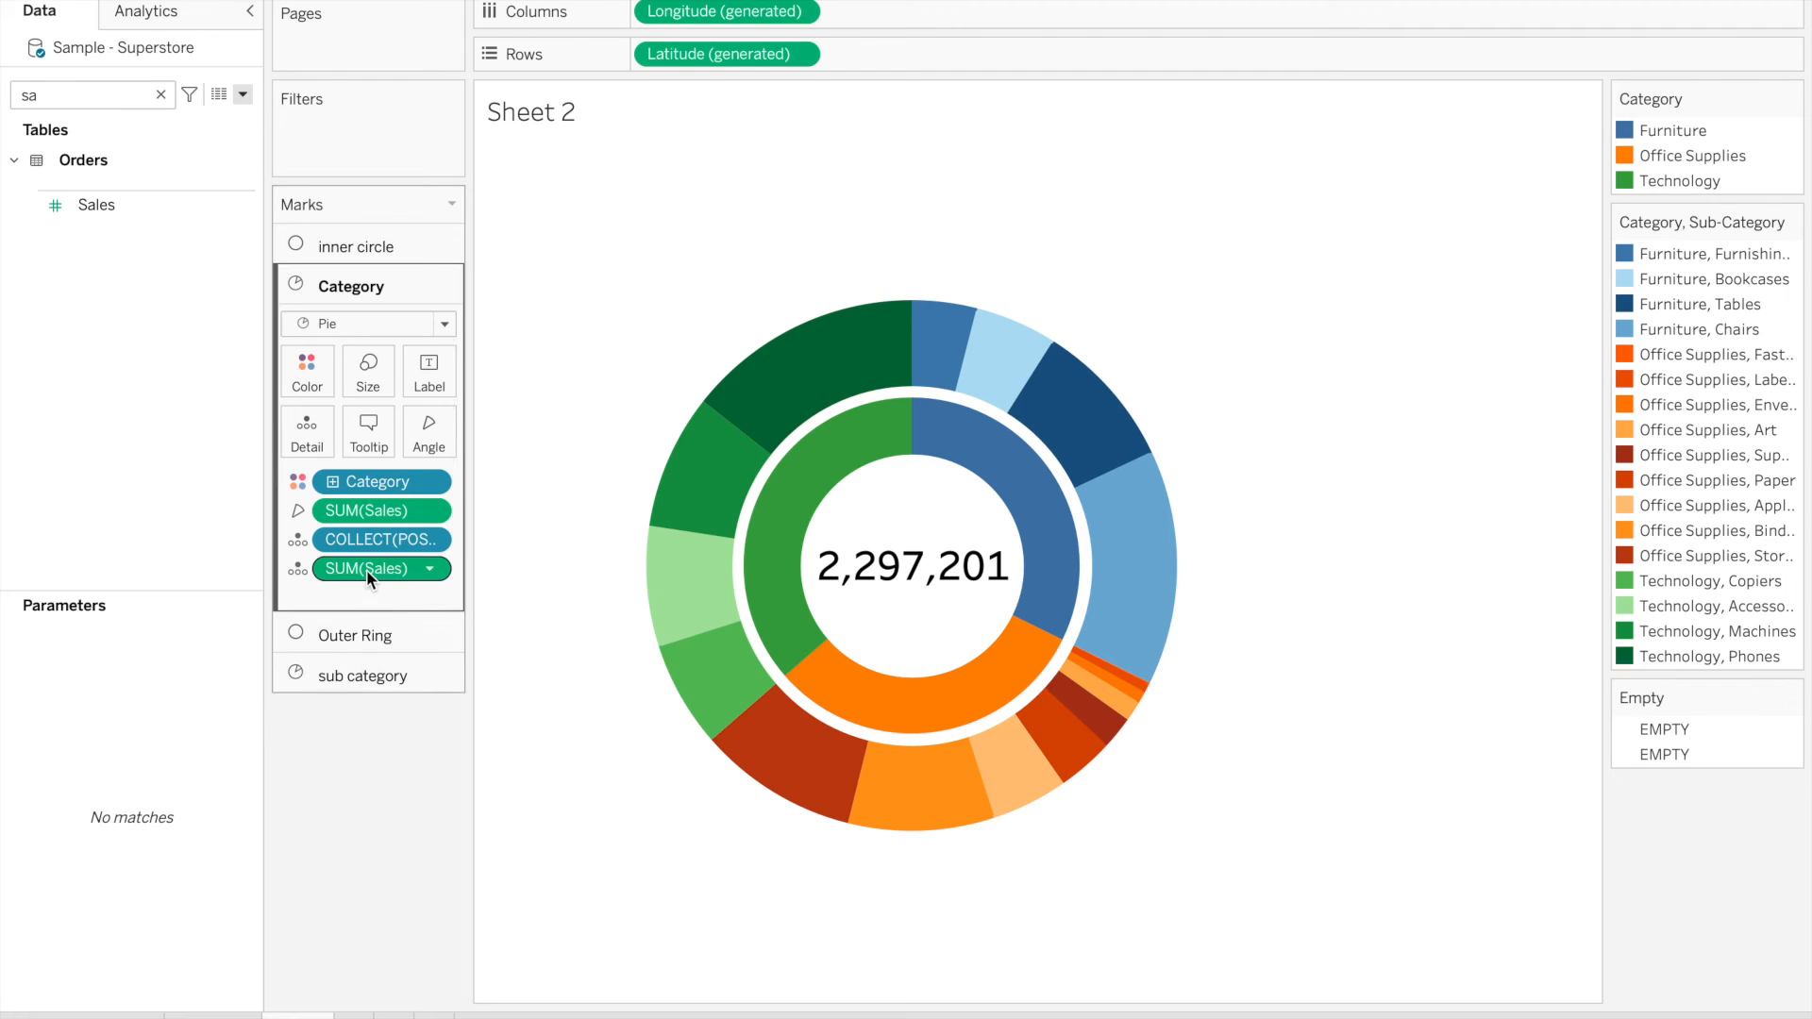
{"action": "left_click_drag", "start_coordinate": [366, 569], "coordinate": [425, 366]}
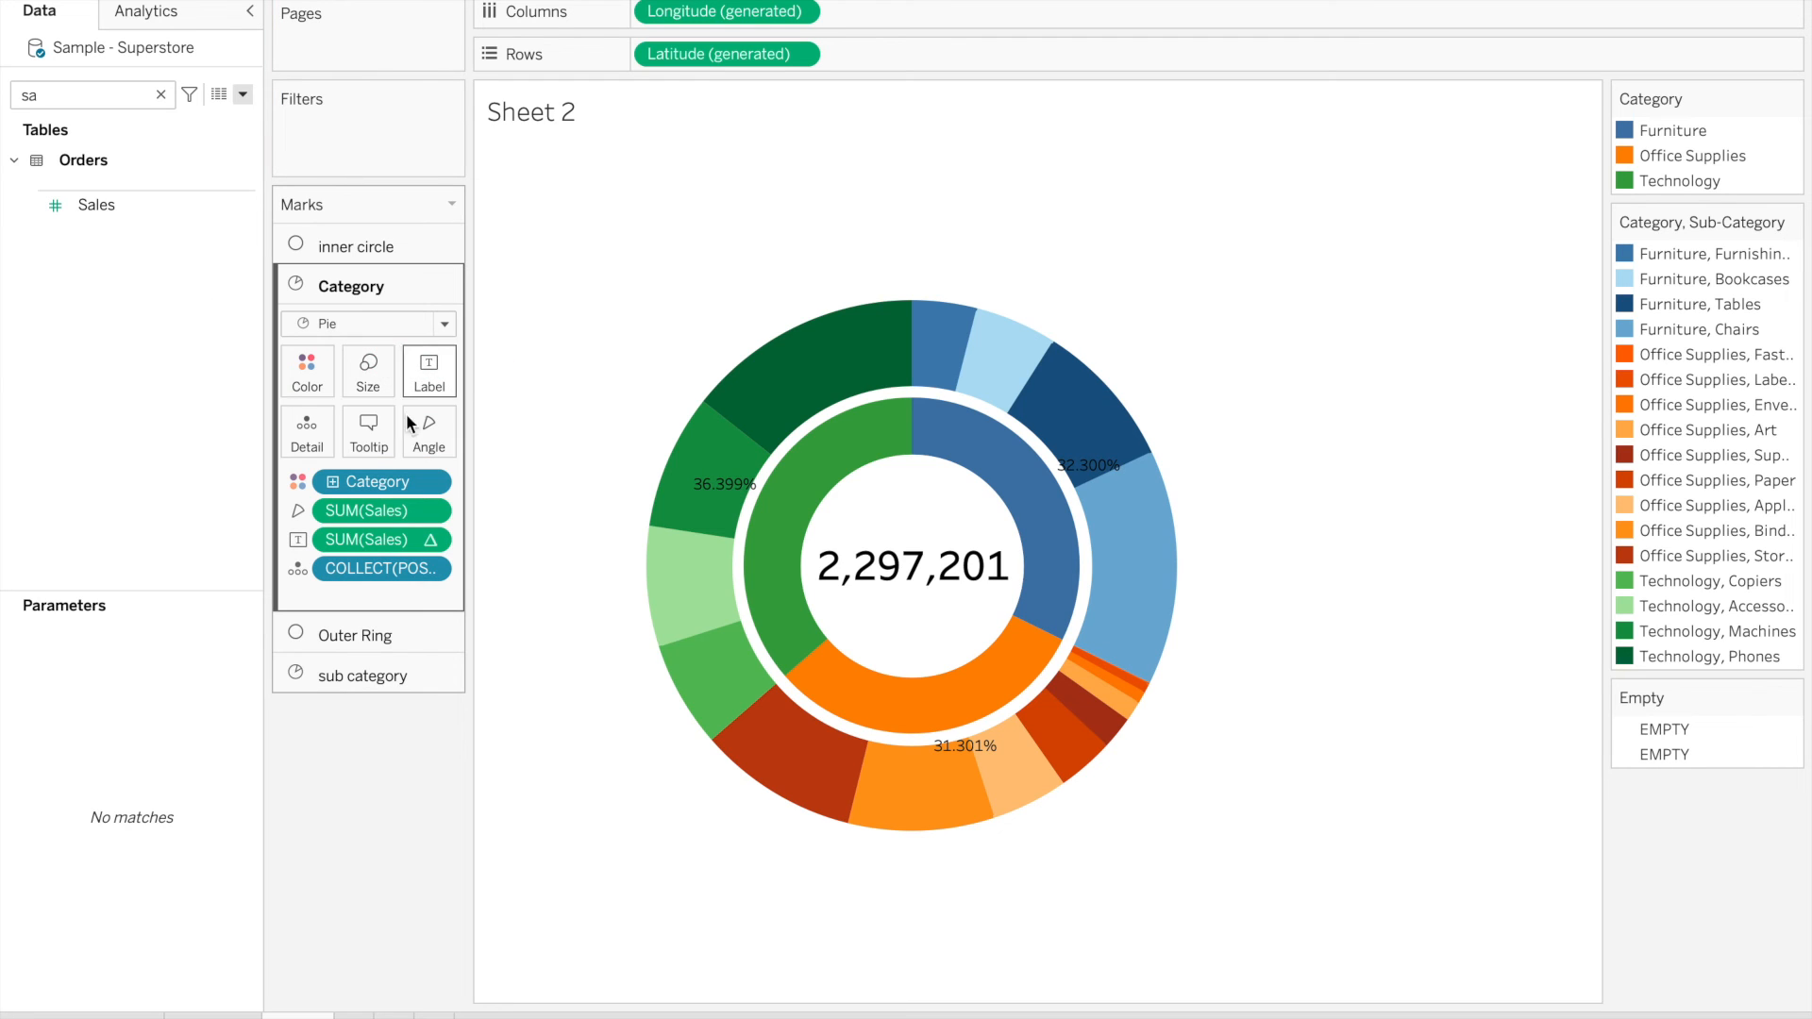
Format the Category layer's percent-of-total Sales label as Percentage with 1 decimal place and close the formatting
{"action": "right_click", "coordinate": [373, 539]}
{"action": "left_click", "coordinate": [444, 629]}
{"action": "left_click", "coordinate": [195, 255]}
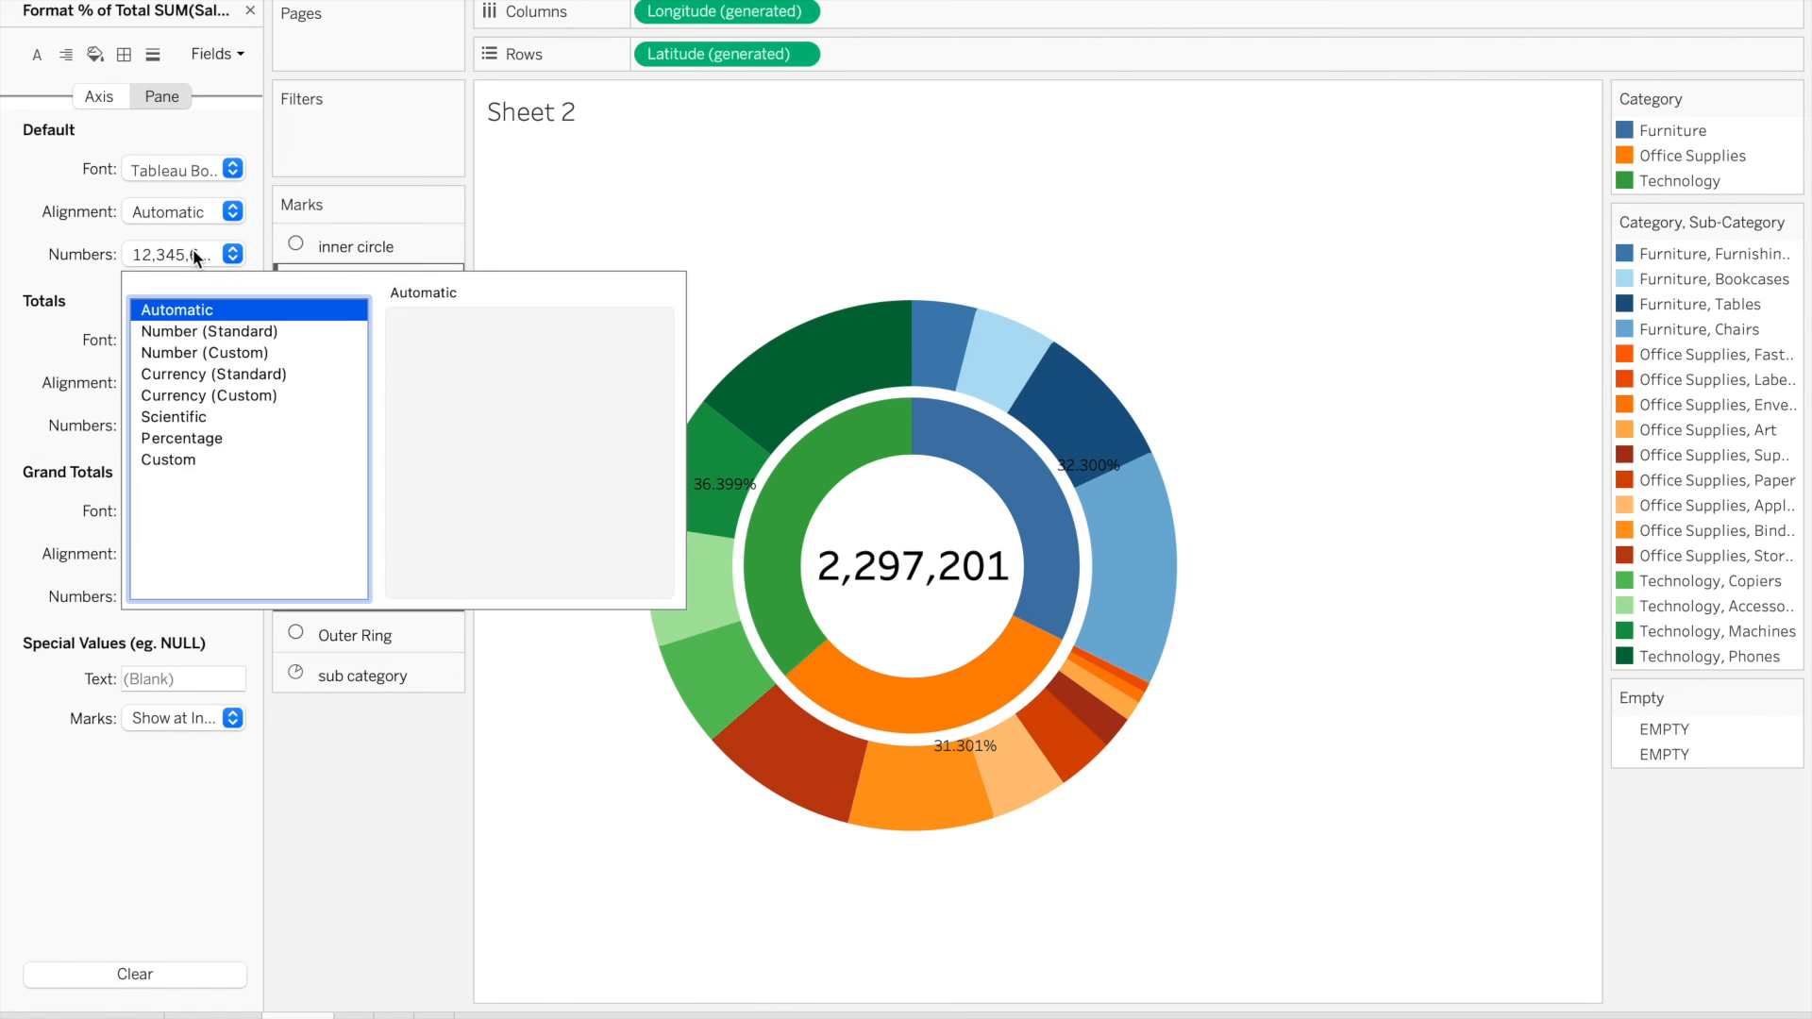
{"action": "left_click", "coordinate": [204, 440]}
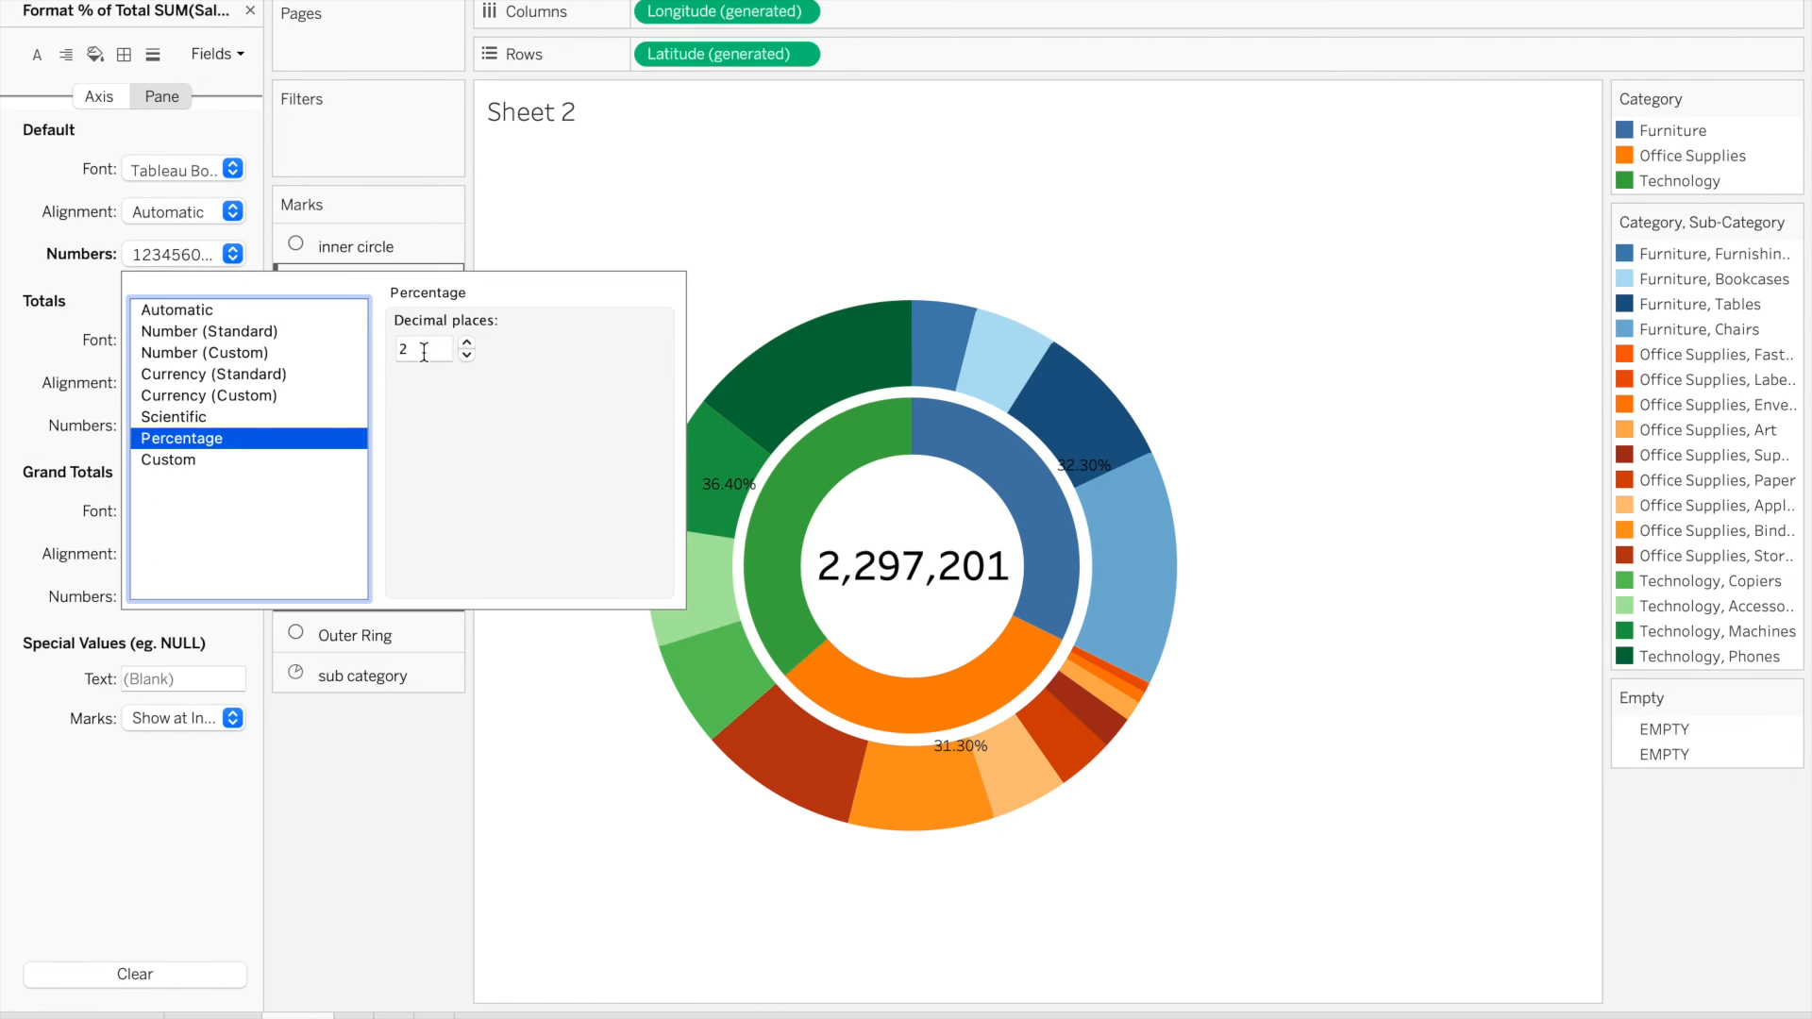
{"action": "type", "text": "1"}
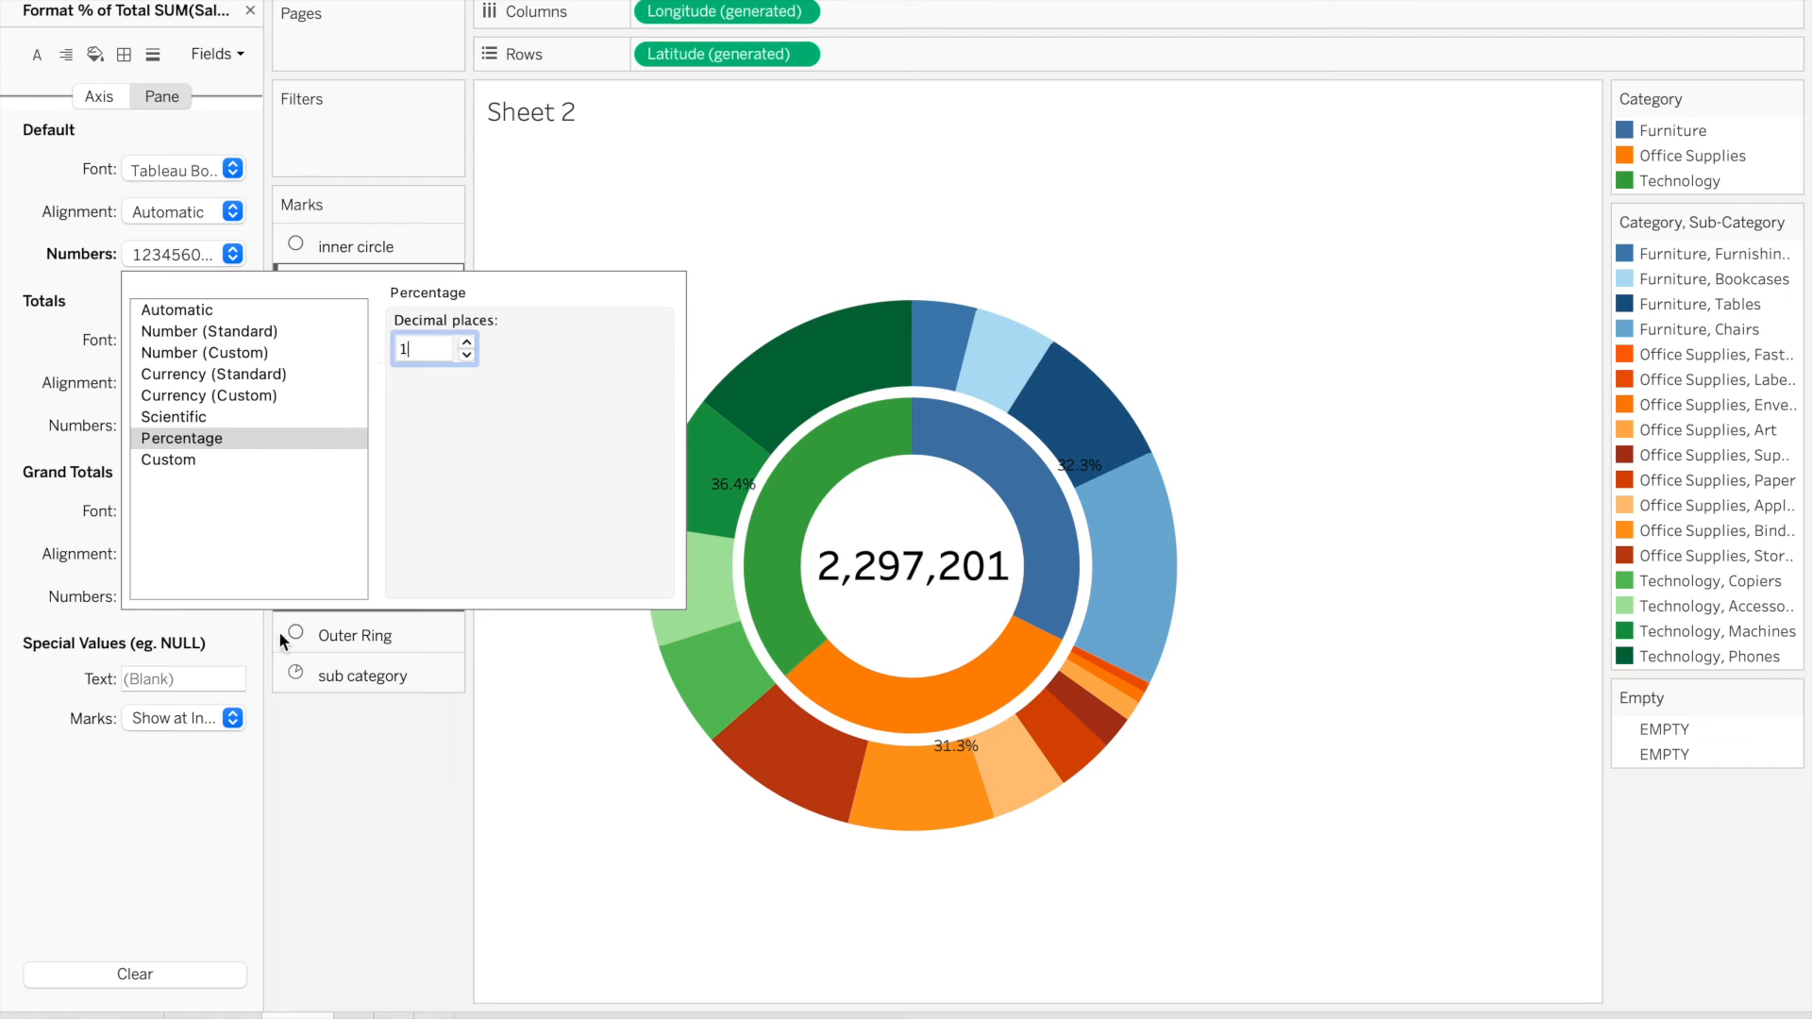
{"action": "left_click", "coordinate": [355, 857]}
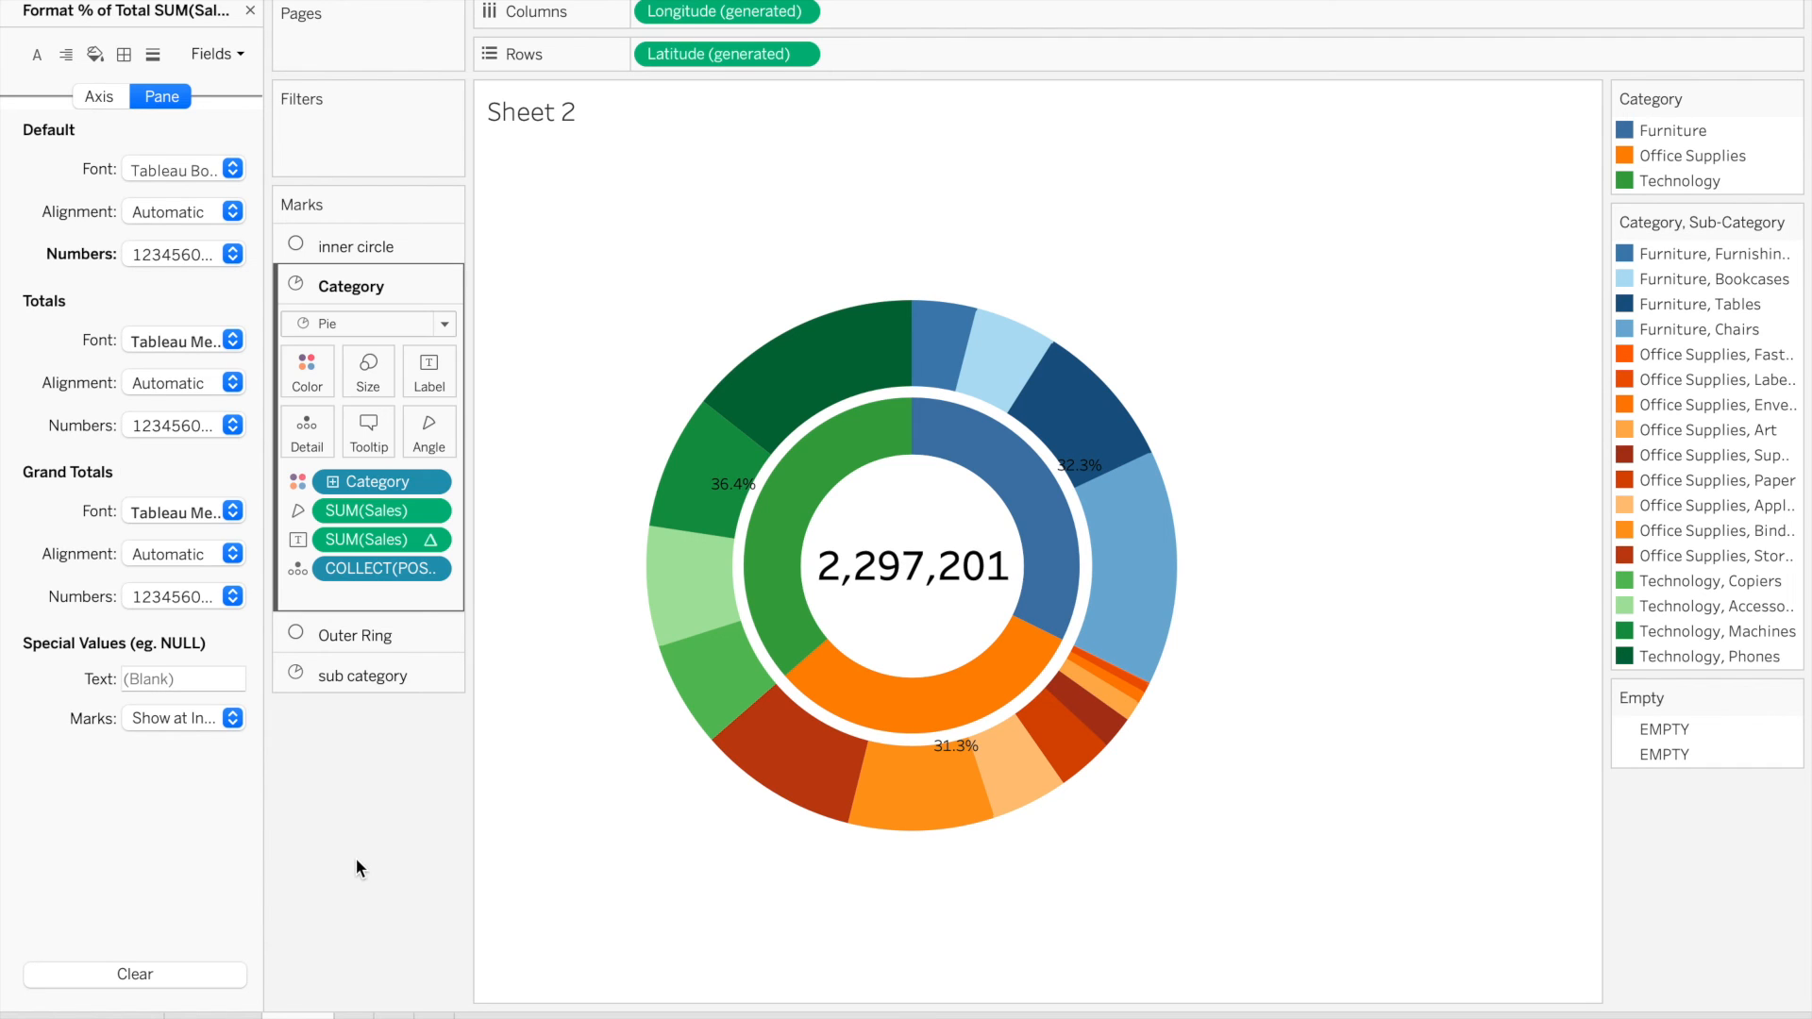
{"action": "left_click", "coordinate": [250, 13]}
Search the data fields for "ca" and add Category to the Category layer's label
{"action": "left_click", "coordinate": [123, 93]}
{"action": "key", "text": "BackSpace"}
{"action": "key", "text": "BackSpace"}
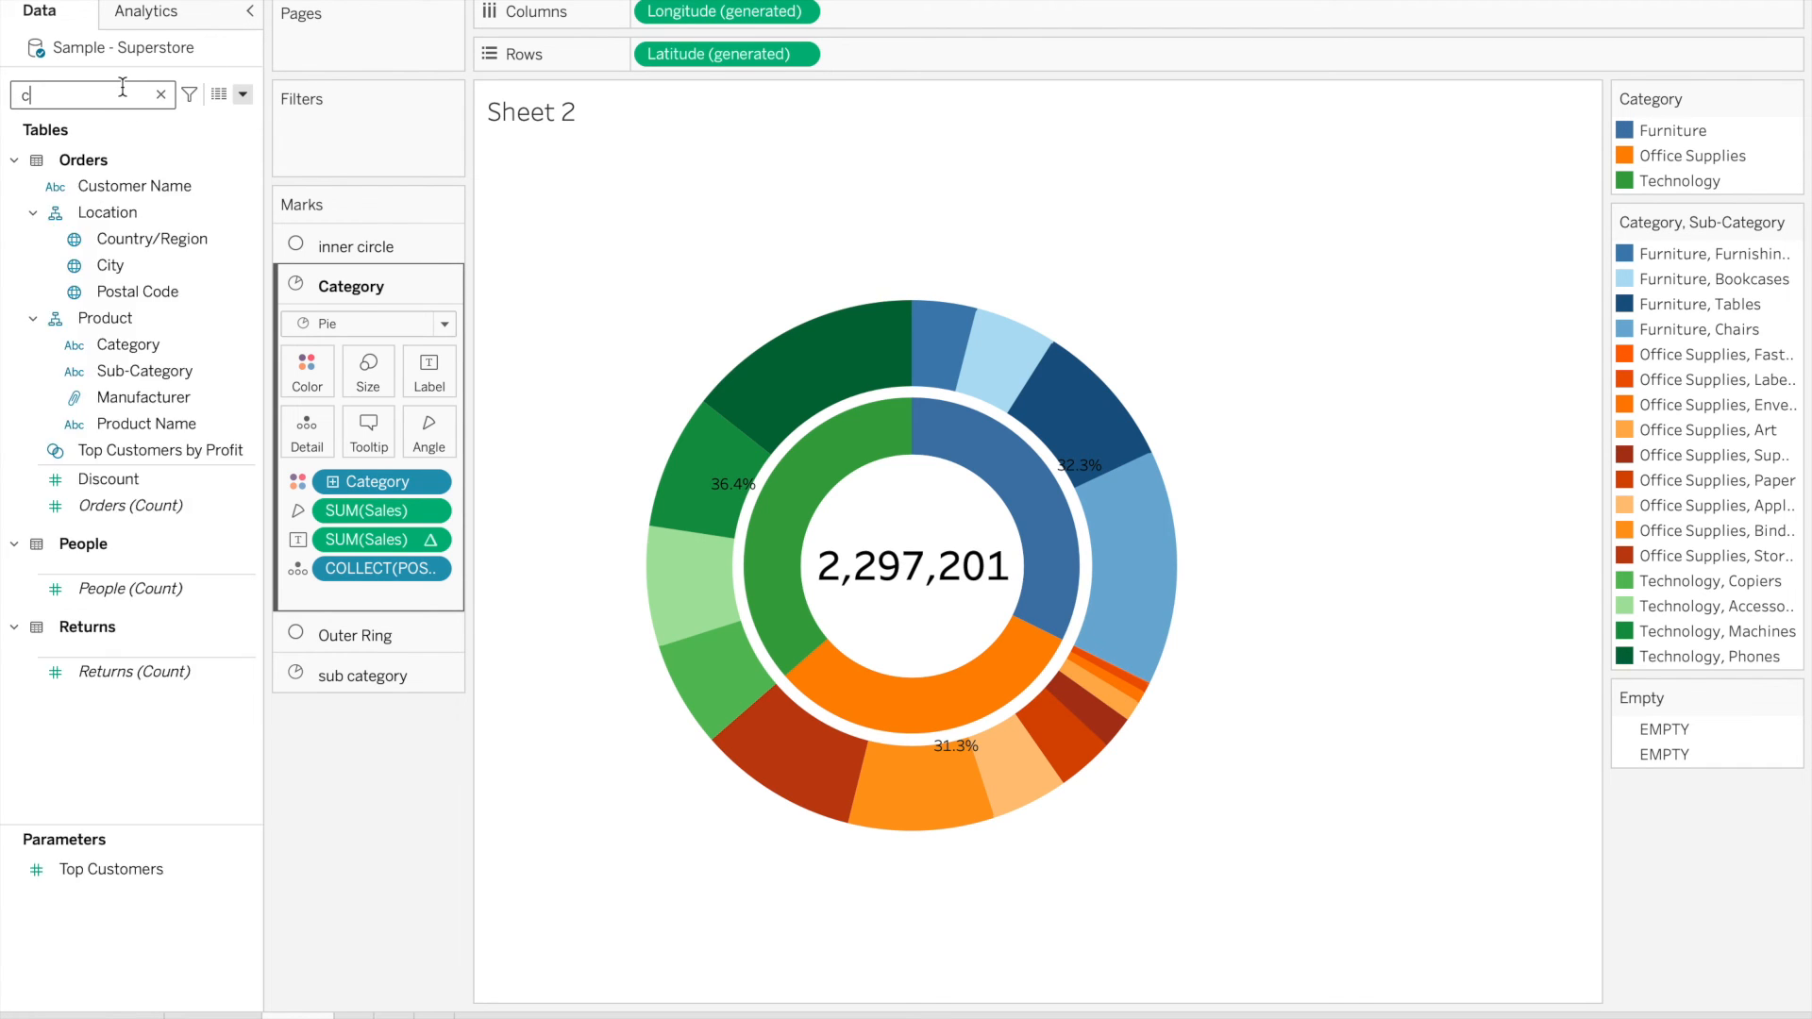
{"action": "type", "text": "ca"}
{"action": "left_click", "coordinate": [147, 240]}
{"action": "left_click_drag", "start_coordinate": [151, 246], "coordinate": [427, 370]}
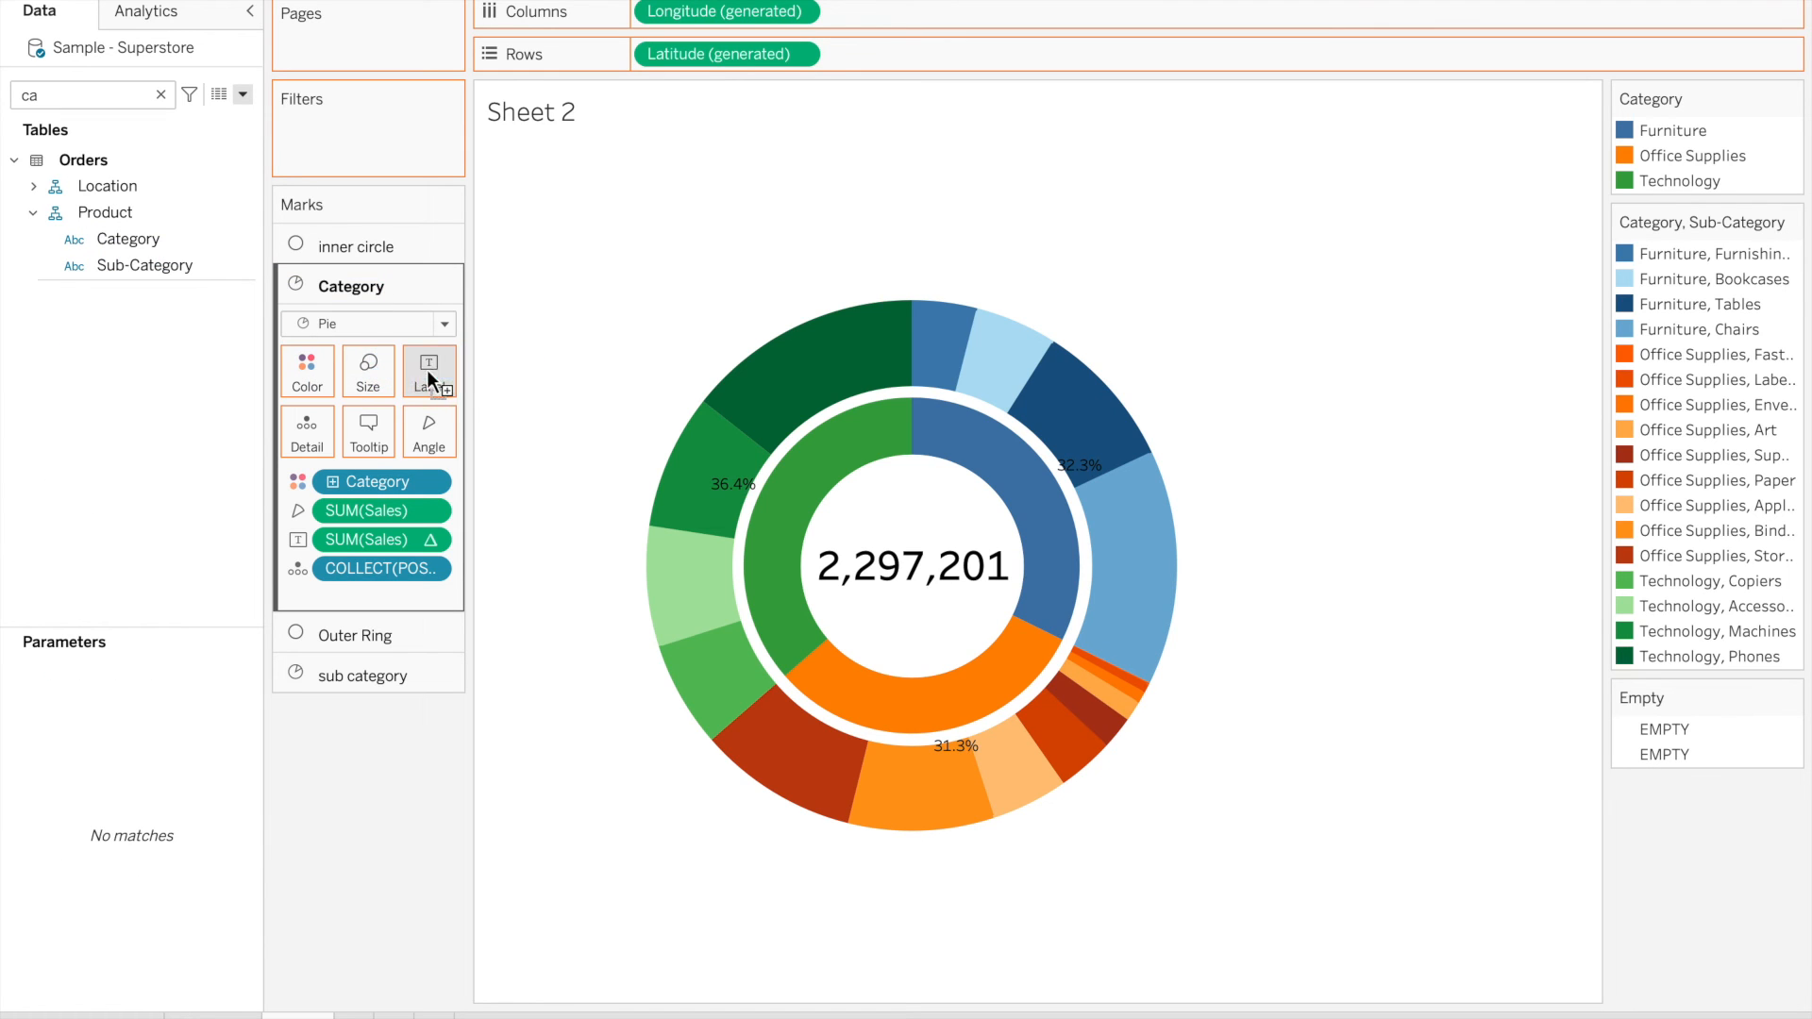
Make the Category layer's label text bold for both the category name and the percent of total Sales
{"action": "left_click", "coordinate": [429, 374]}
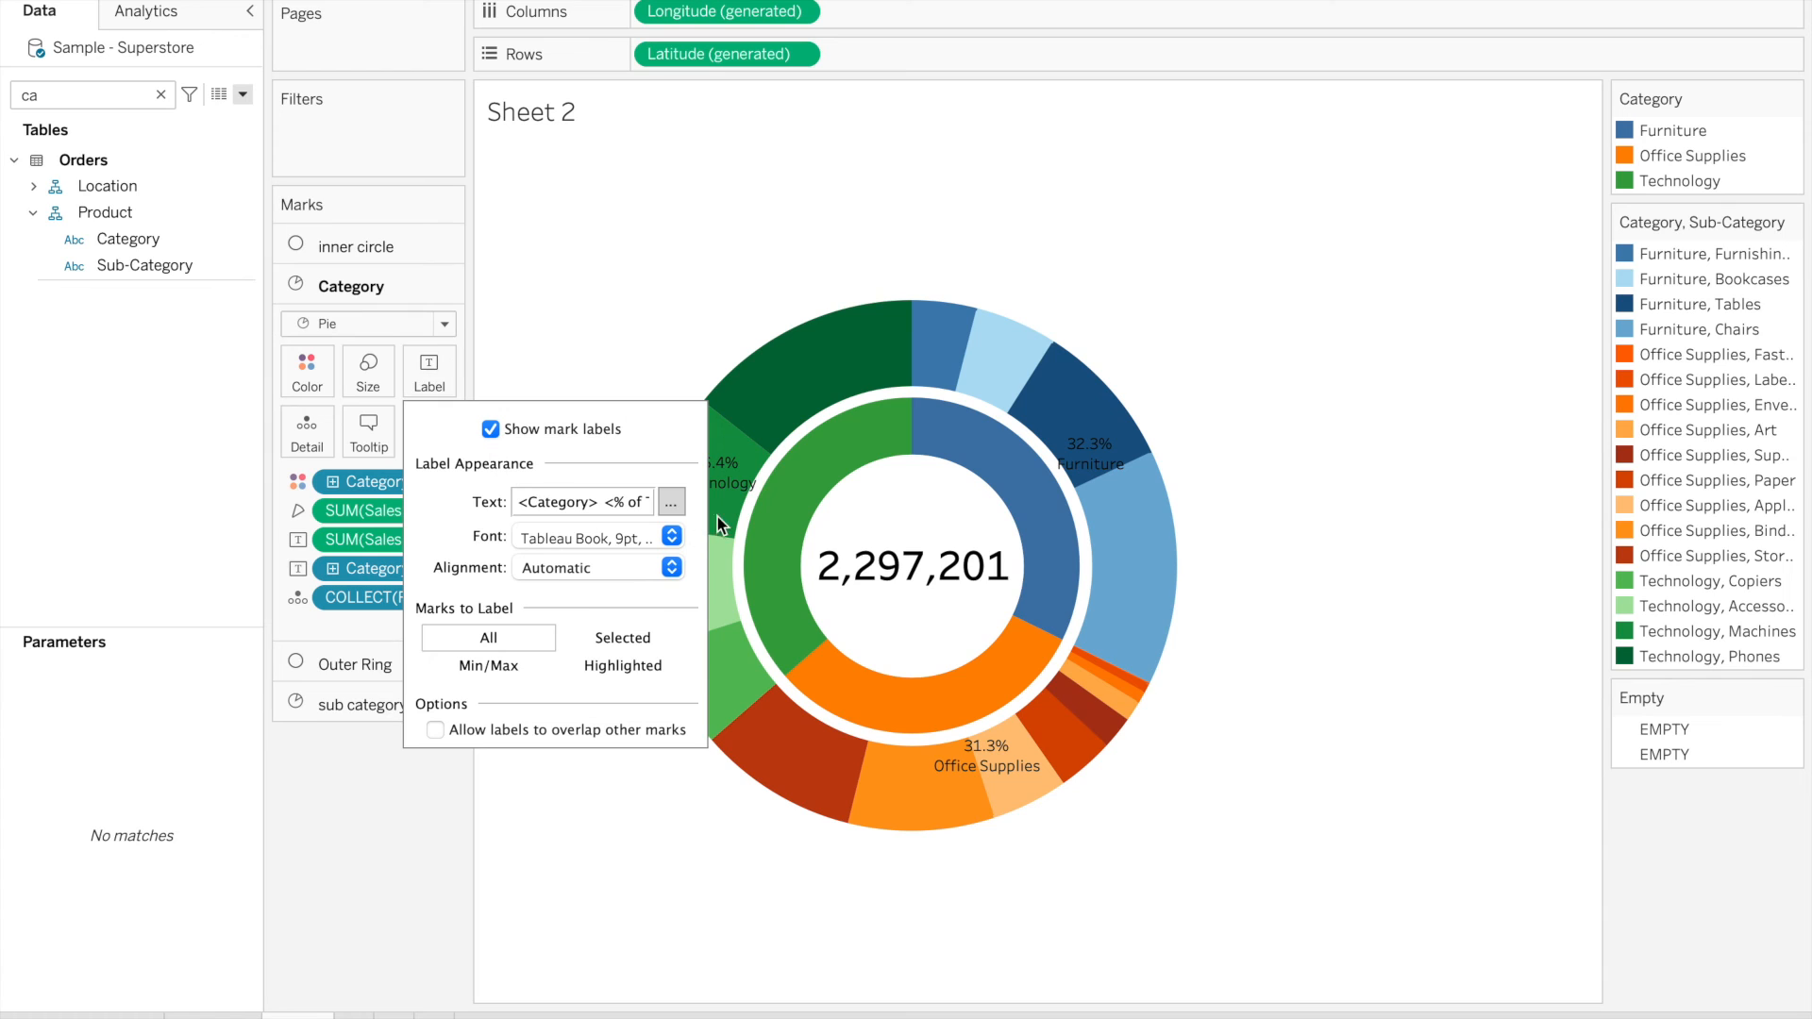
{"action": "left_click", "coordinate": [669, 502]}
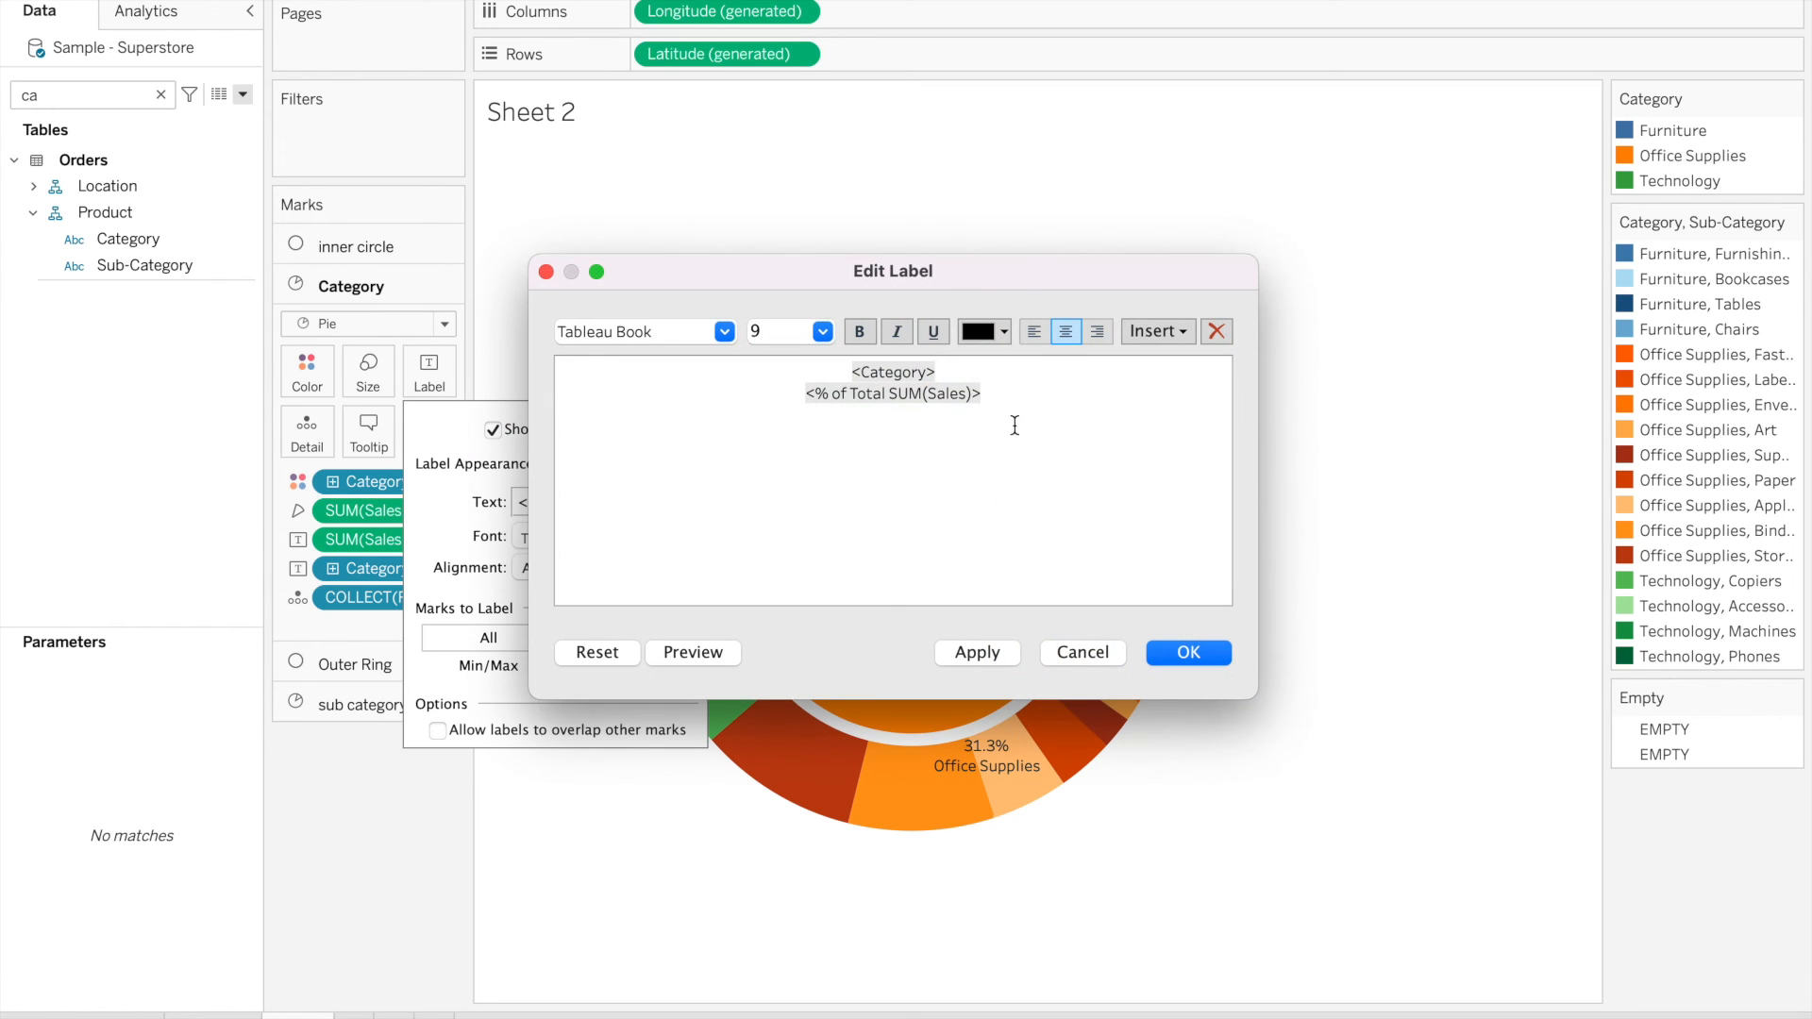
{"action": "left_click_drag", "start_coordinate": [1028, 413], "coordinate": [784, 354]}
{"action": "left_click", "coordinate": [860, 331]}
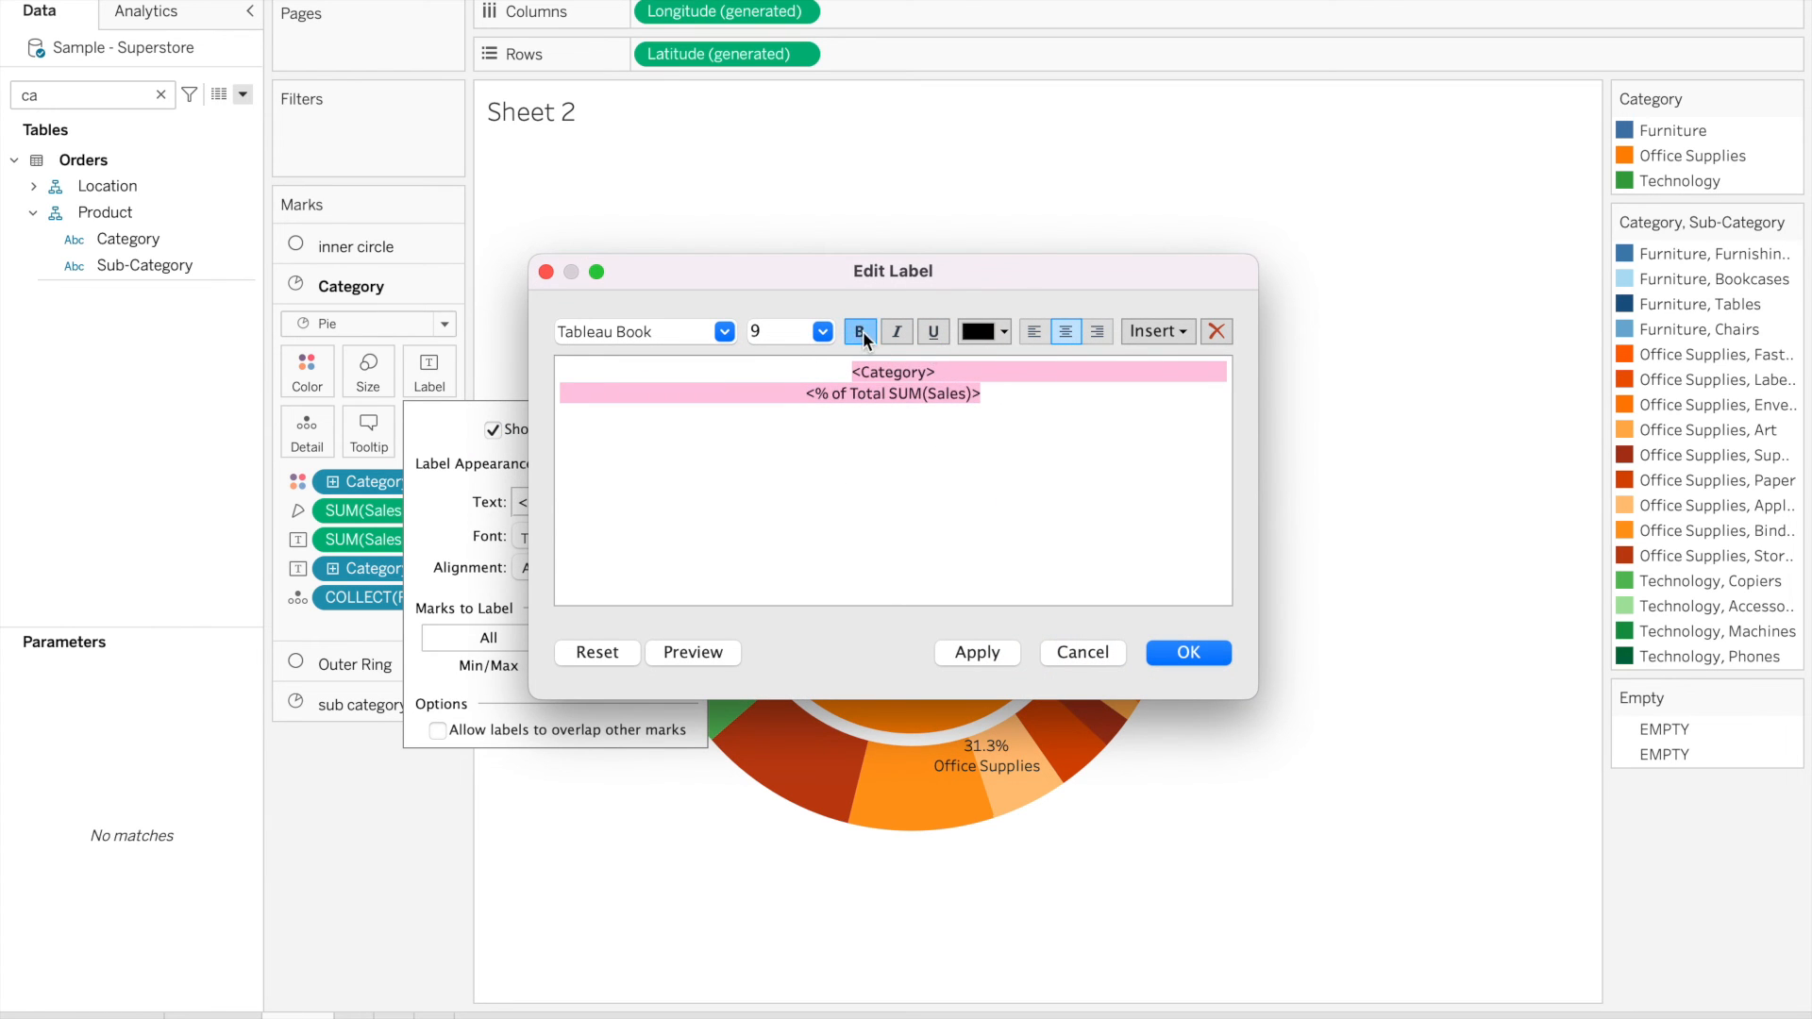
{"action": "left_click", "coordinate": [1189, 653]}
{"action": "left_click", "coordinate": [350, 855]}
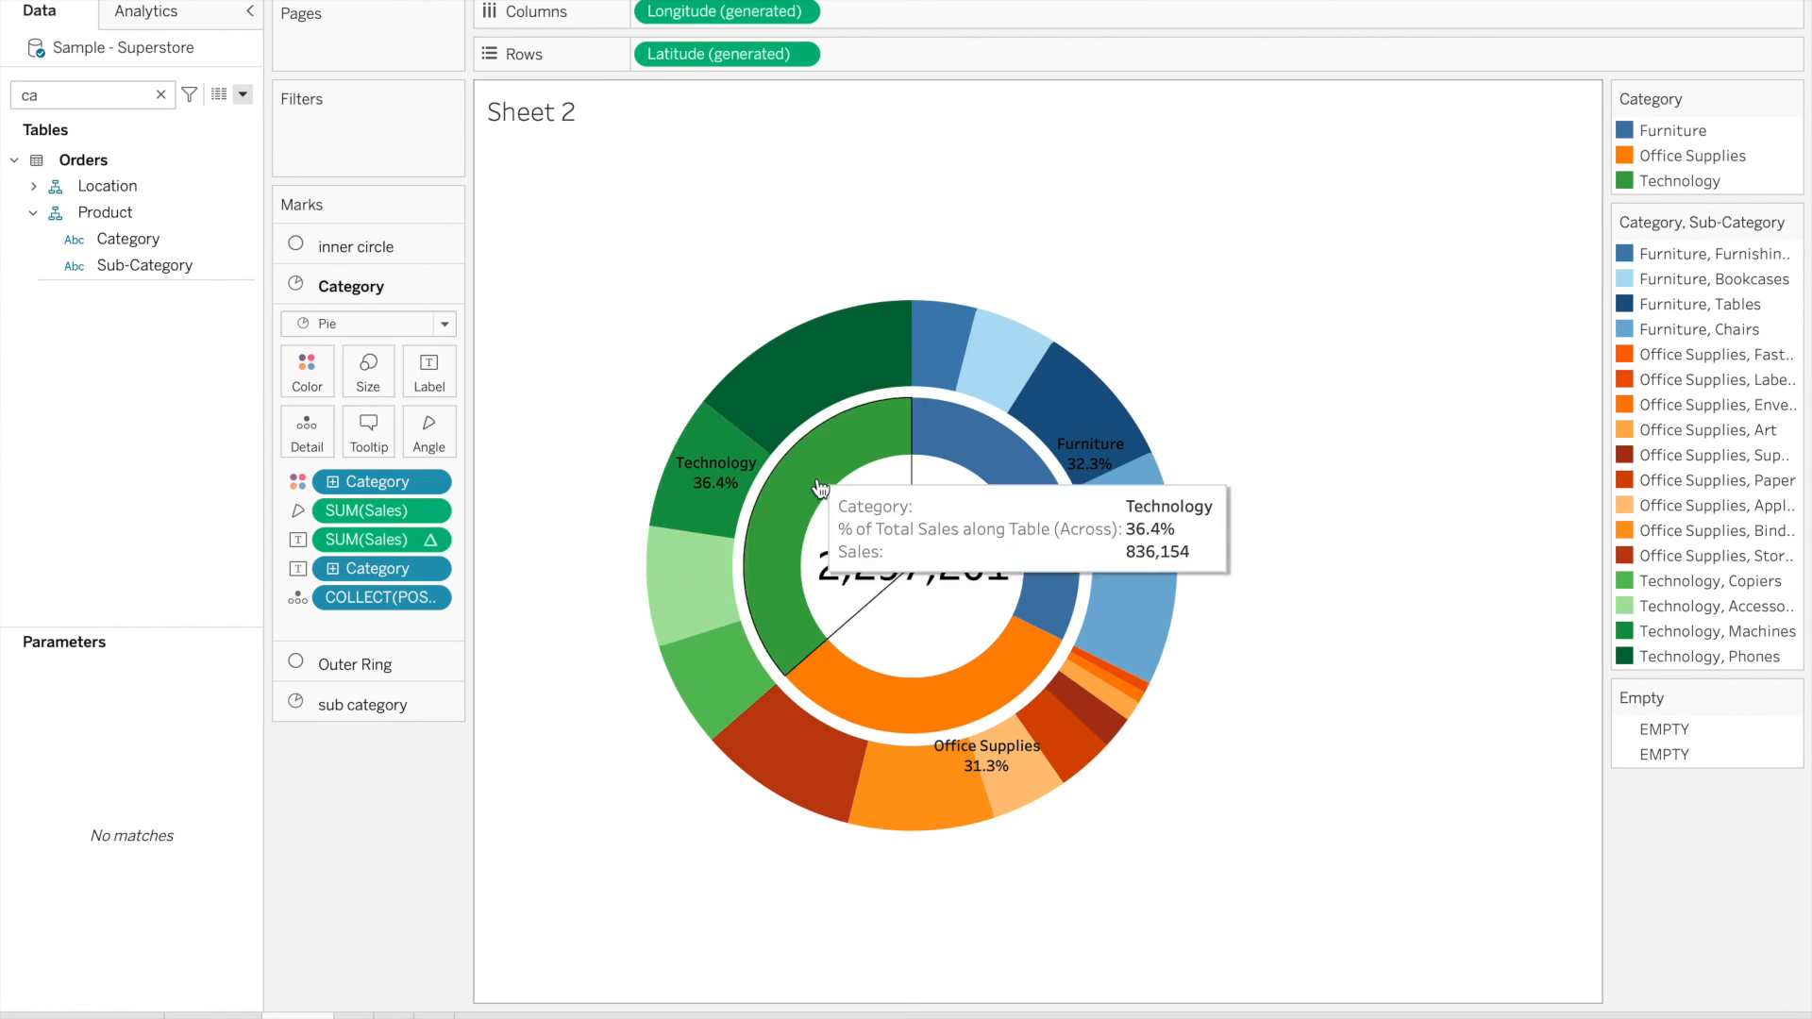
Move the Technology, Office Supplies and Furniture labels inward onto their own slices of the Category ring
{"action": "left_click", "coordinate": [717, 471]}
{"action": "left_click_drag", "start_coordinate": [717, 469], "coordinate": [798, 510]}
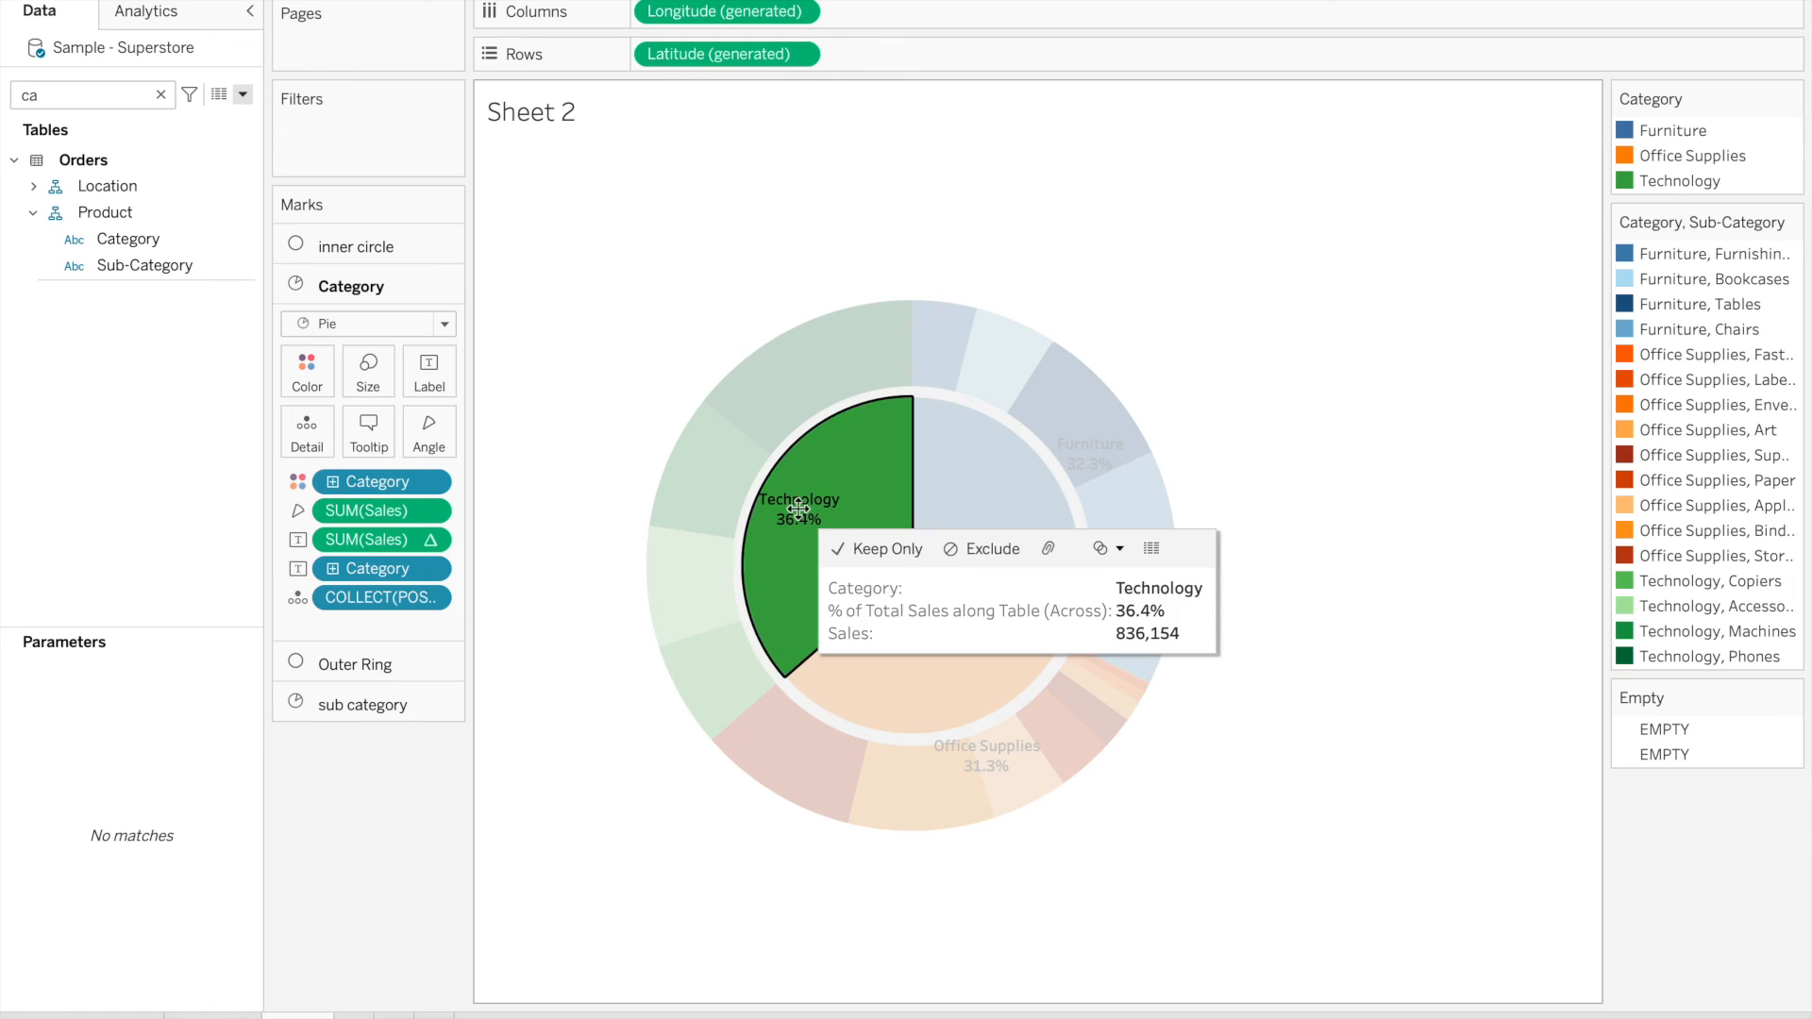
{"action": "left_click", "coordinate": [993, 762]}
{"action": "left_click_drag", "start_coordinate": [993, 762], "coordinate": [926, 714]}
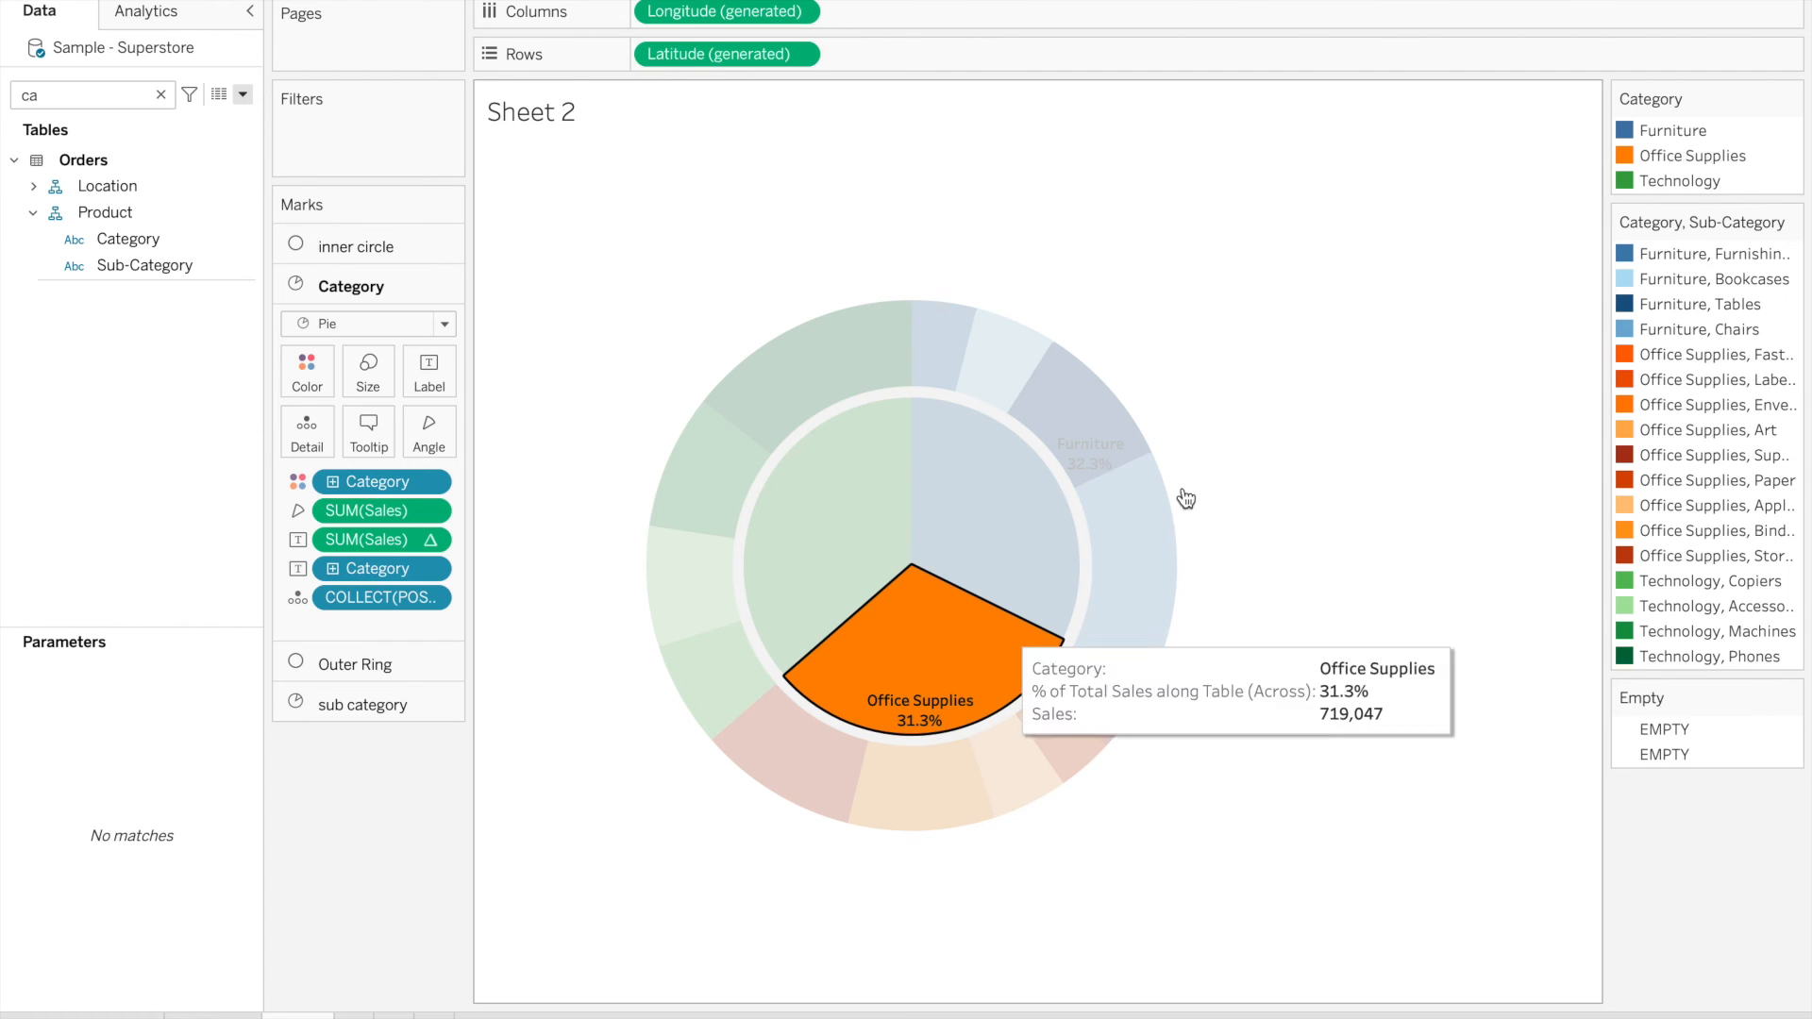
{"action": "left_click", "coordinate": [1116, 447]}
{"action": "left_click_drag", "start_coordinate": [1096, 452], "coordinate": [1027, 483]}
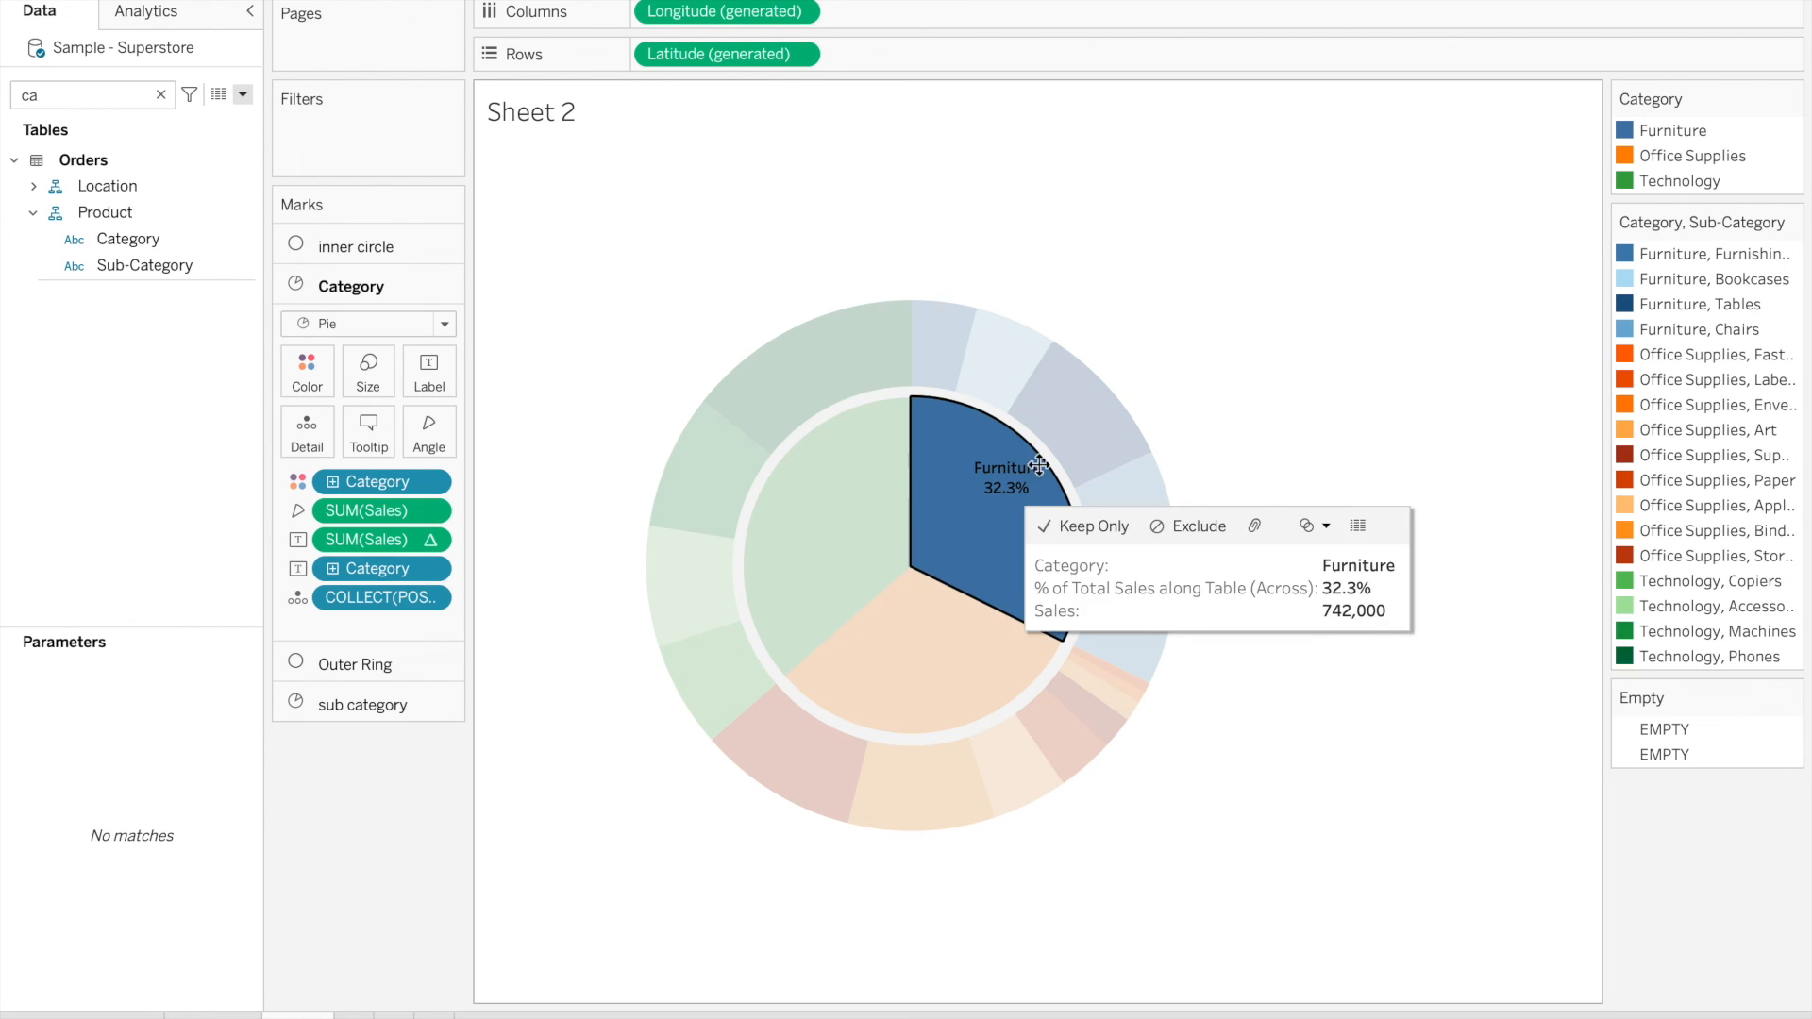
{"action": "left_click", "coordinate": [1347, 436]}
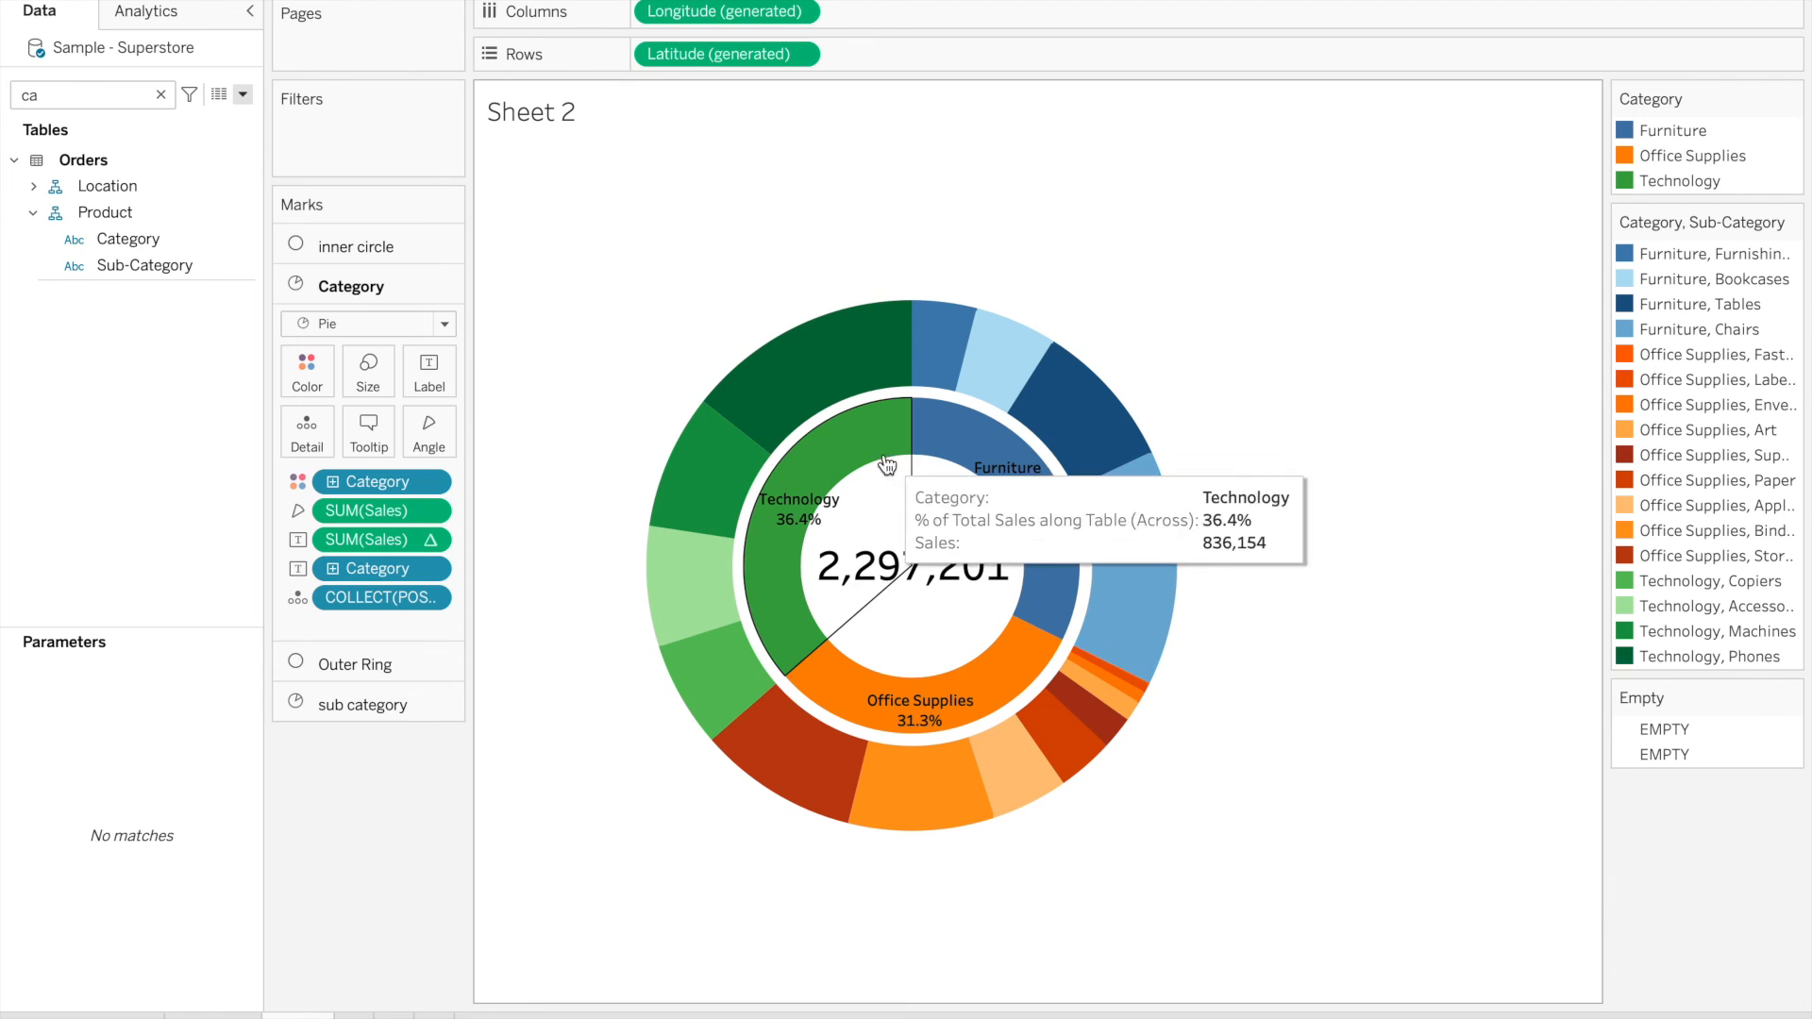
Reduce the inner circle layer's mark size slightly to widen the Category ring
{"action": "left_click", "coordinate": [366, 239]}
{"action": "left_click", "coordinate": [367, 330]}
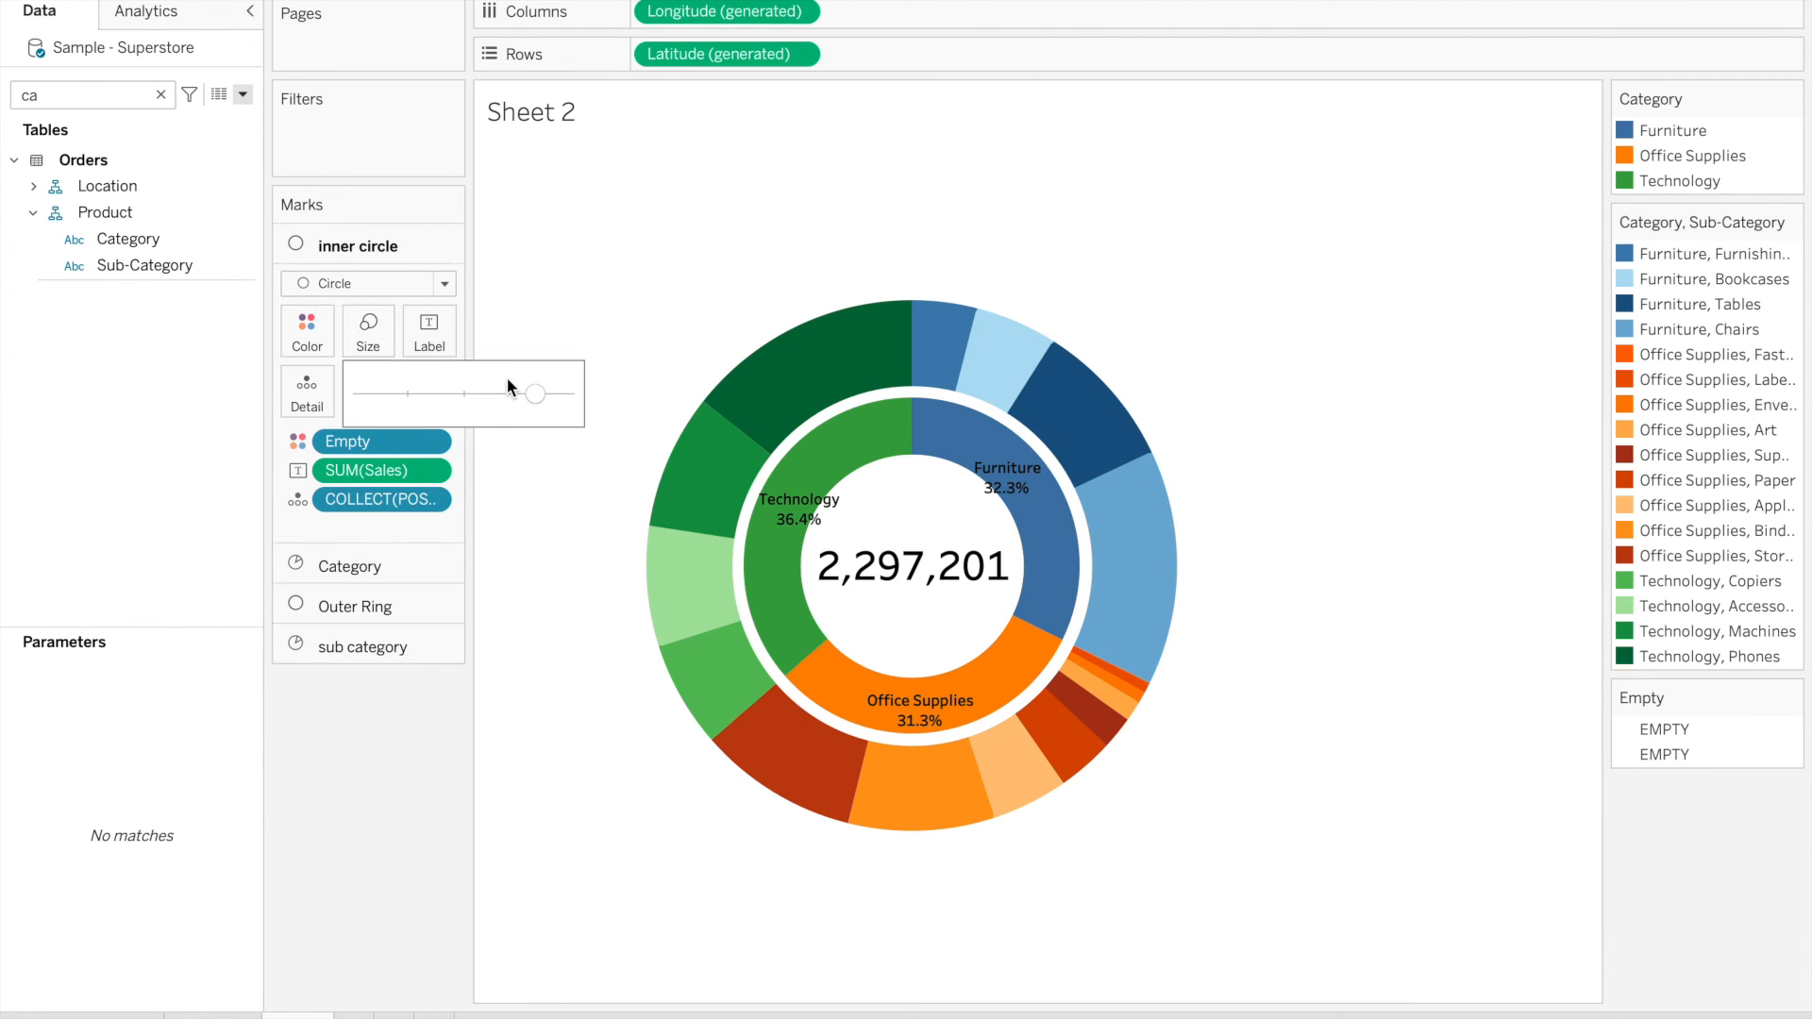
{"action": "left_click_drag", "start_coordinate": [525, 391], "coordinate": [519, 391]}
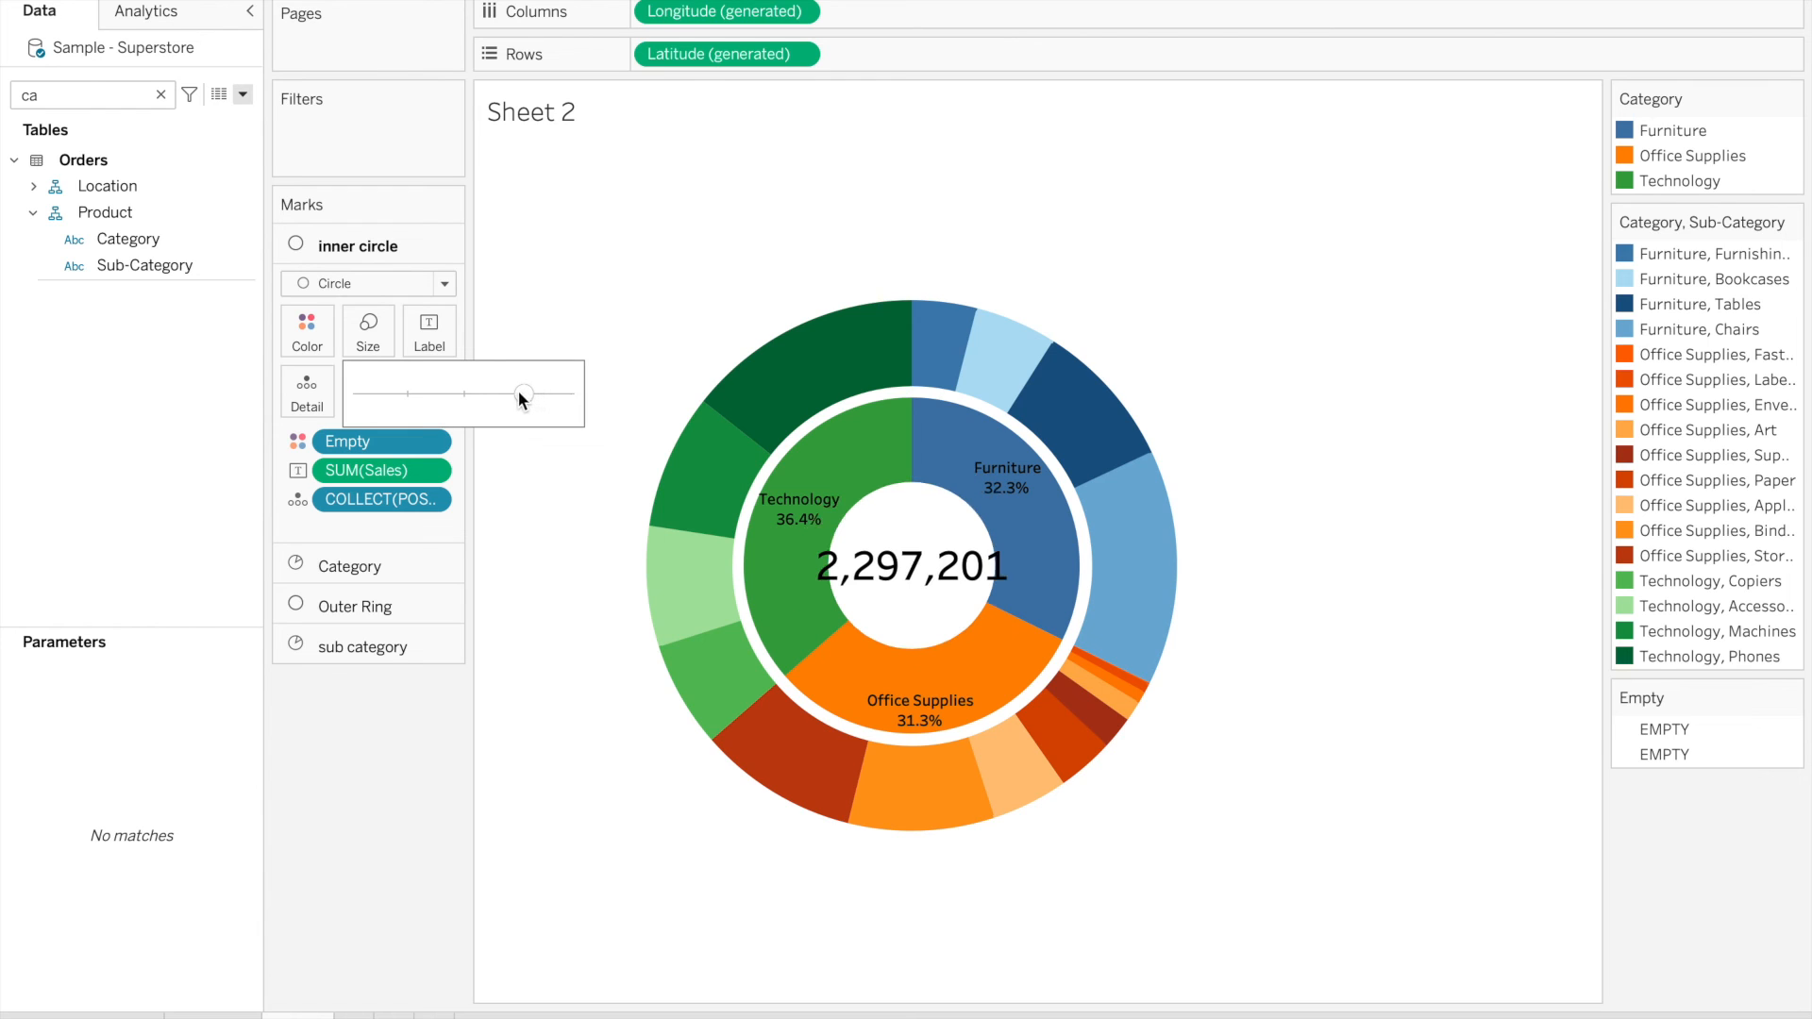
Set the inner circle's total Sales label to font size 20 and nudge the Technology label within its slice
{"action": "left_click", "coordinate": [429, 331]}
{"action": "left_click", "coordinate": [671, 462]}
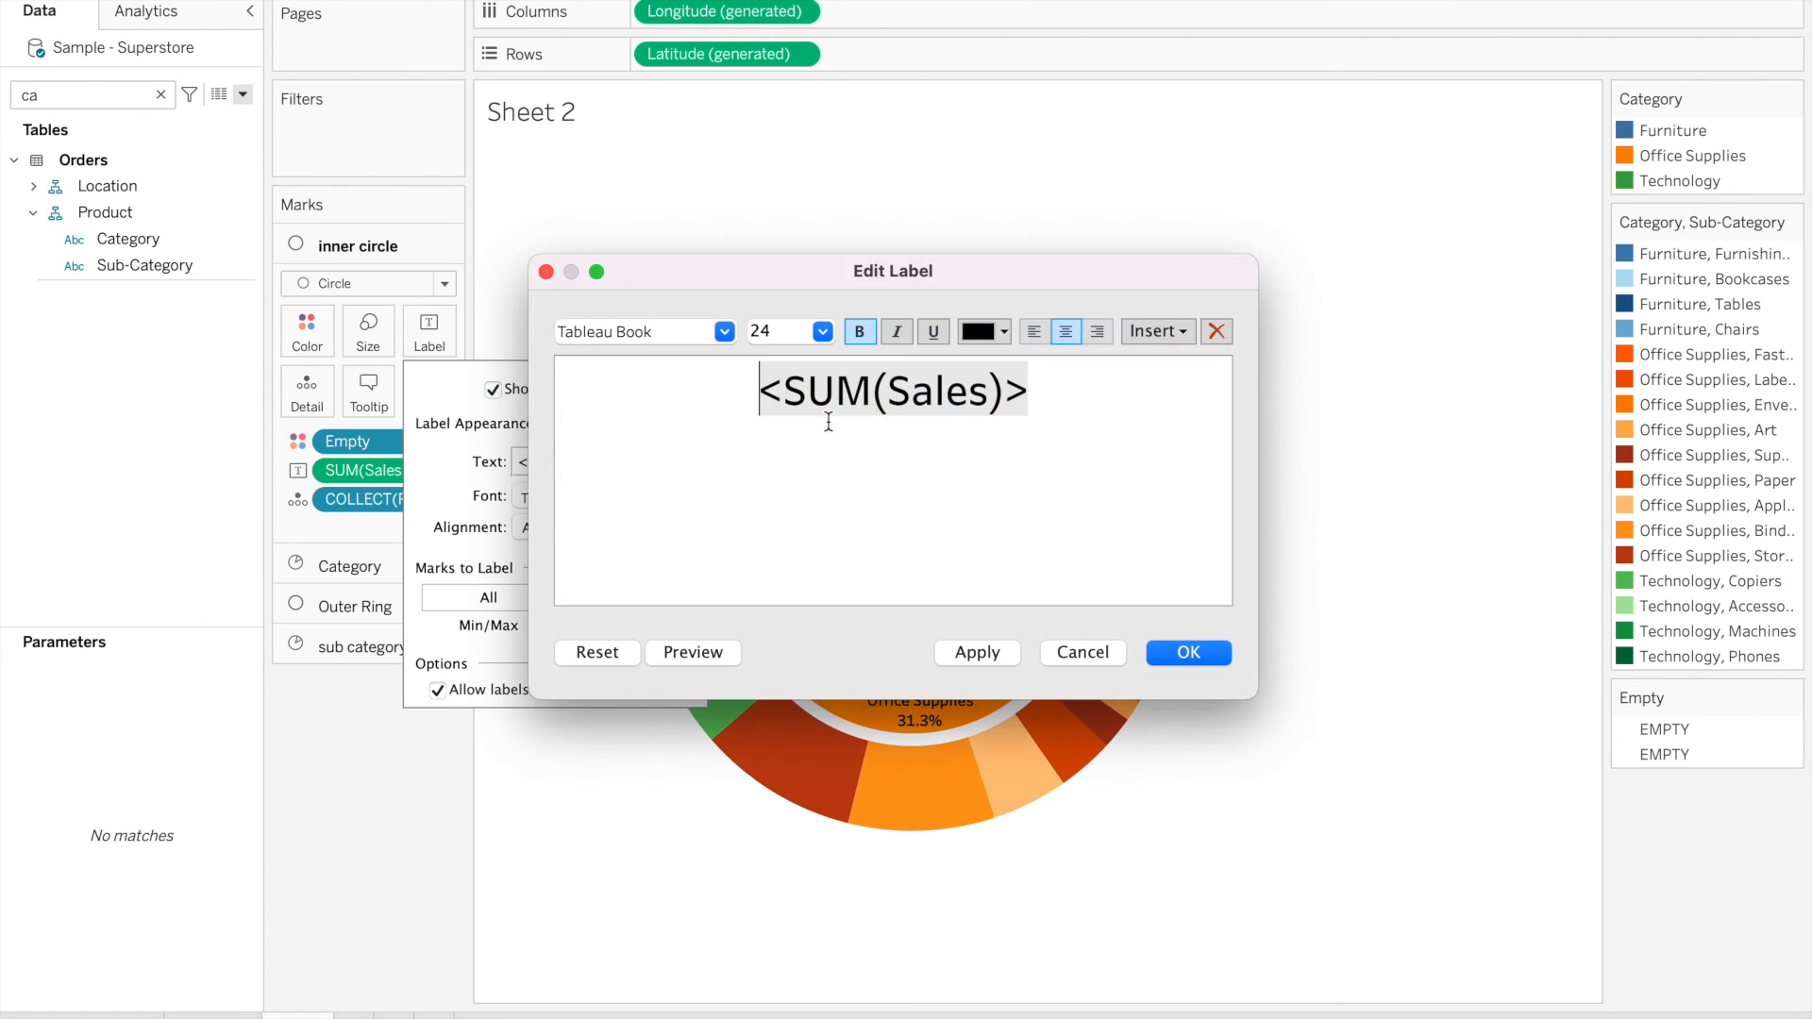
{"action": "left_click_drag", "start_coordinate": [1080, 414], "coordinate": [702, 354]}
{"action": "double_click", "coordinate": [776, 333]}
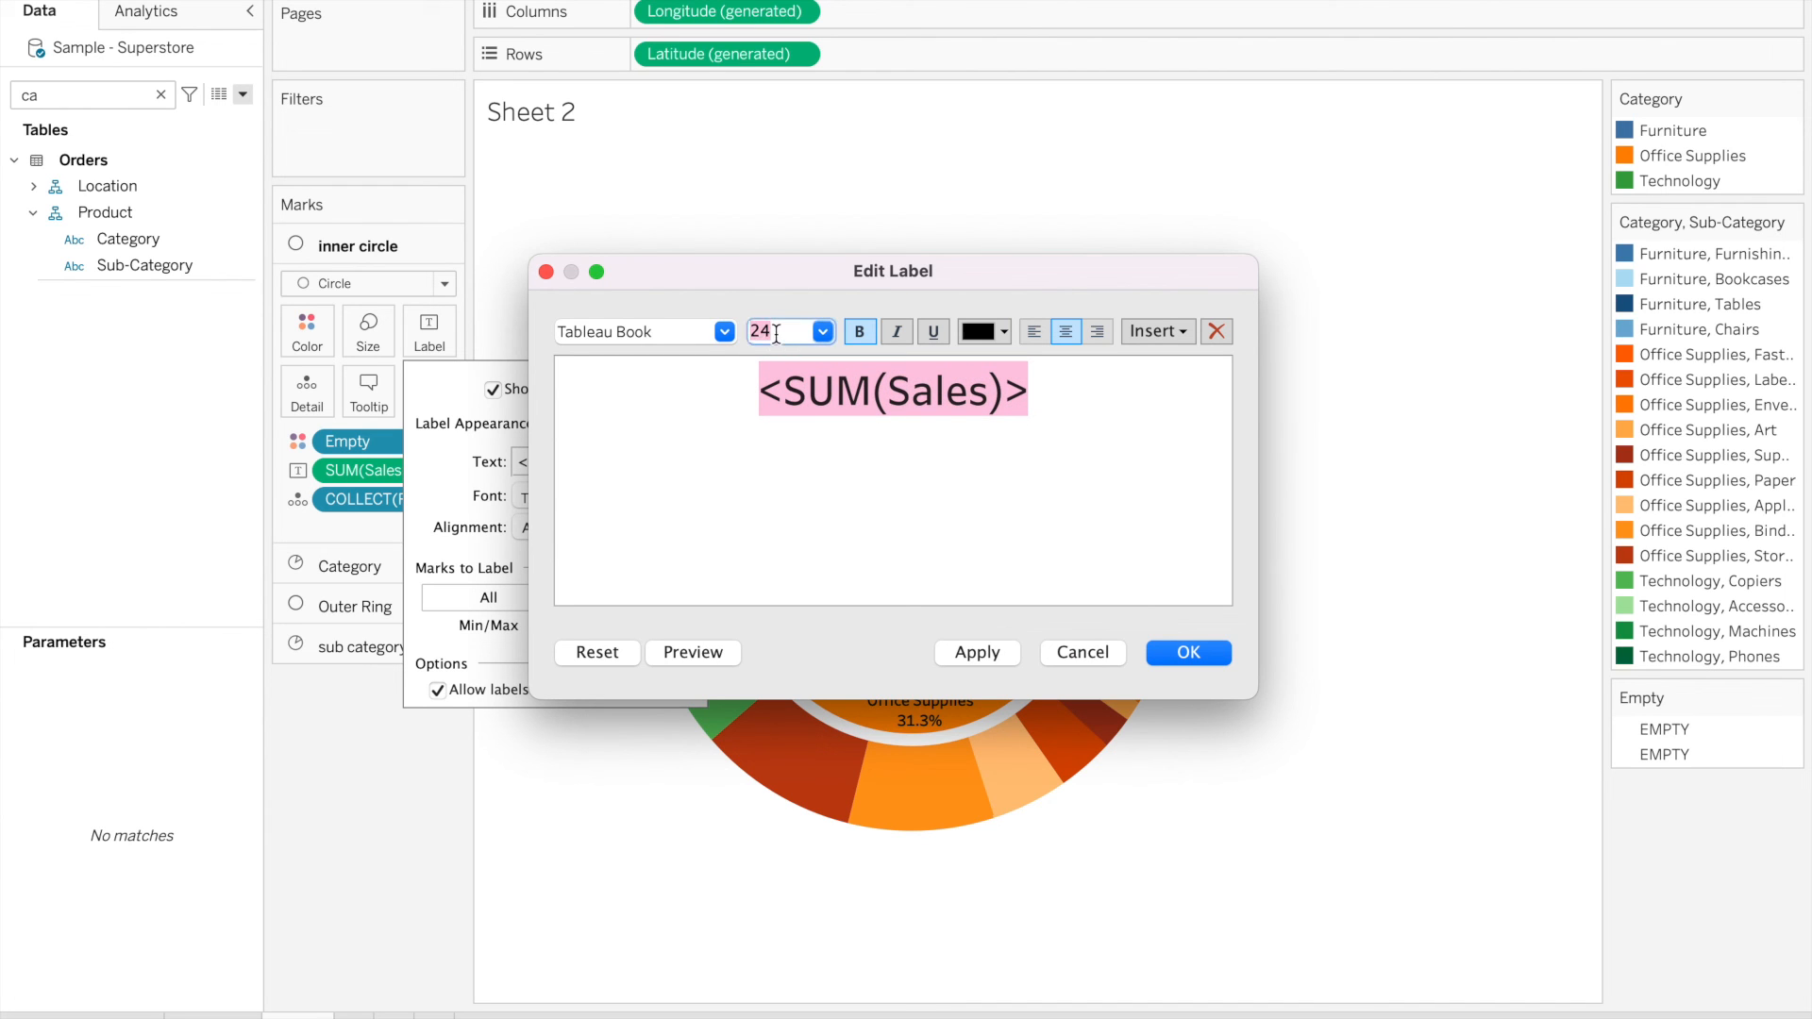
{"action": "type", "text": "20"}
{"action": "key", "text": "Return"}
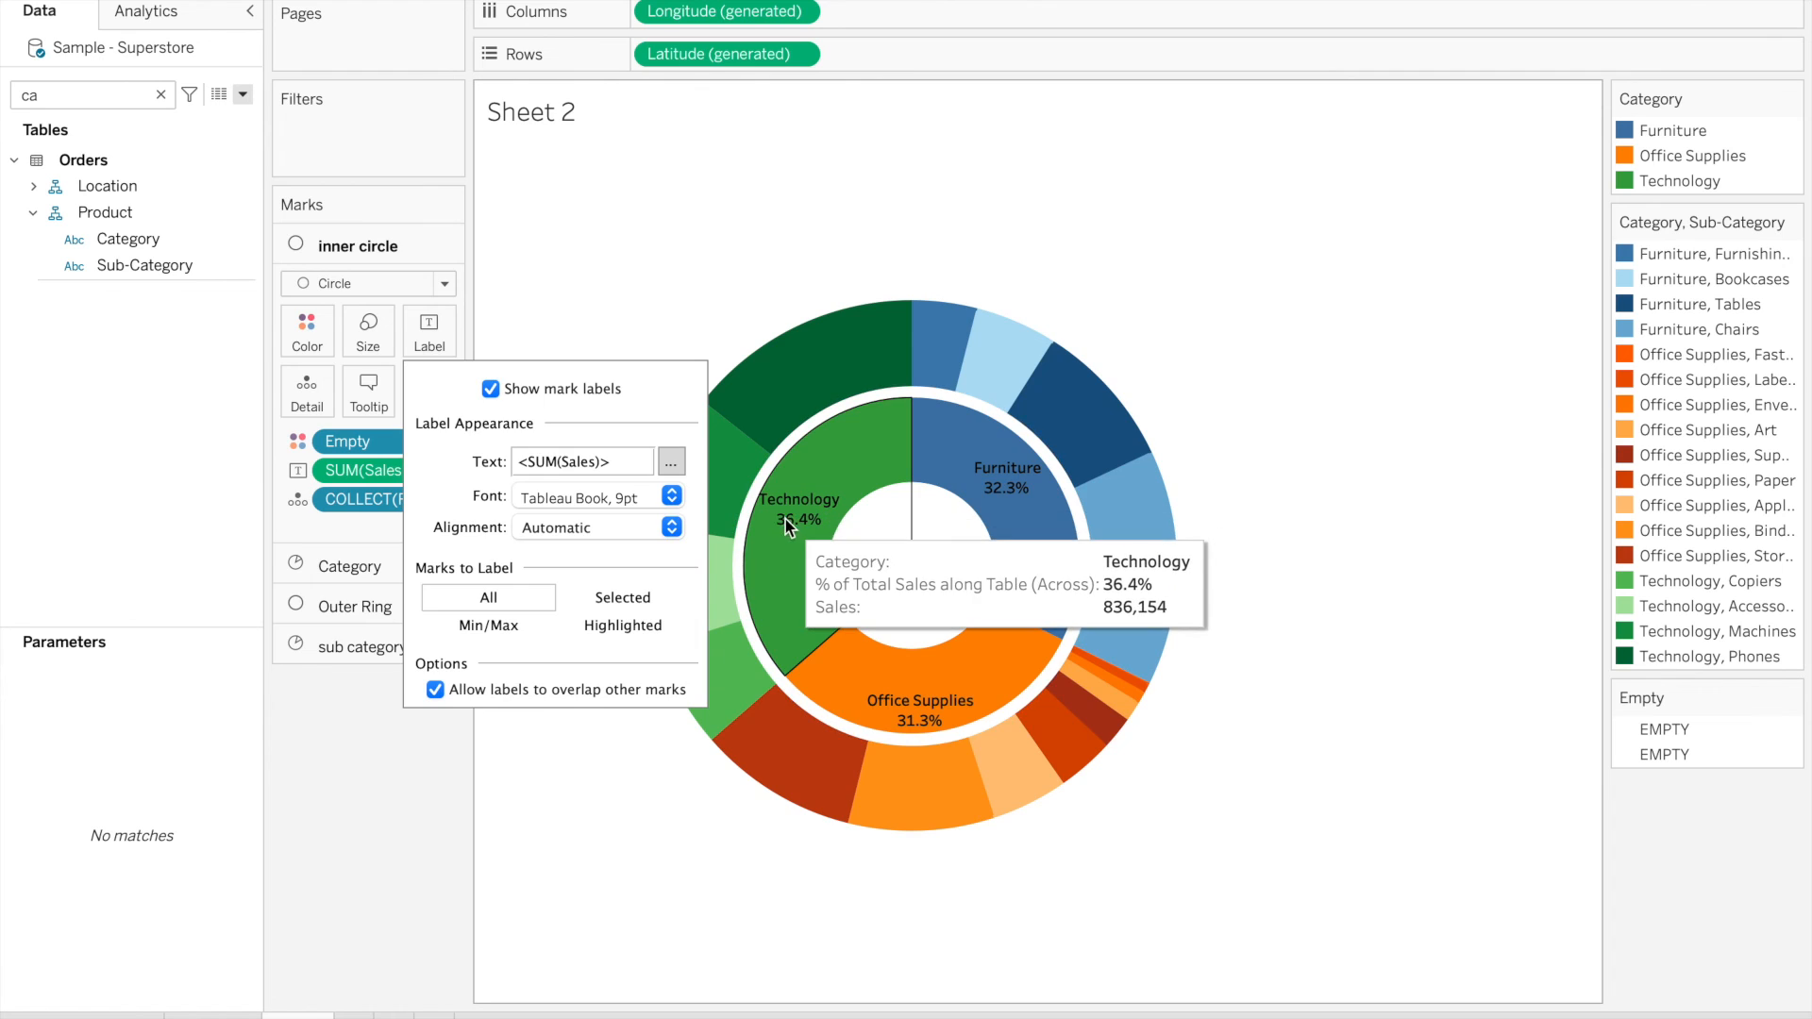
{"action": "left_click", "coordinate": [800, 498]}
{"action": "left_click", "coordinate": [799, 499]}
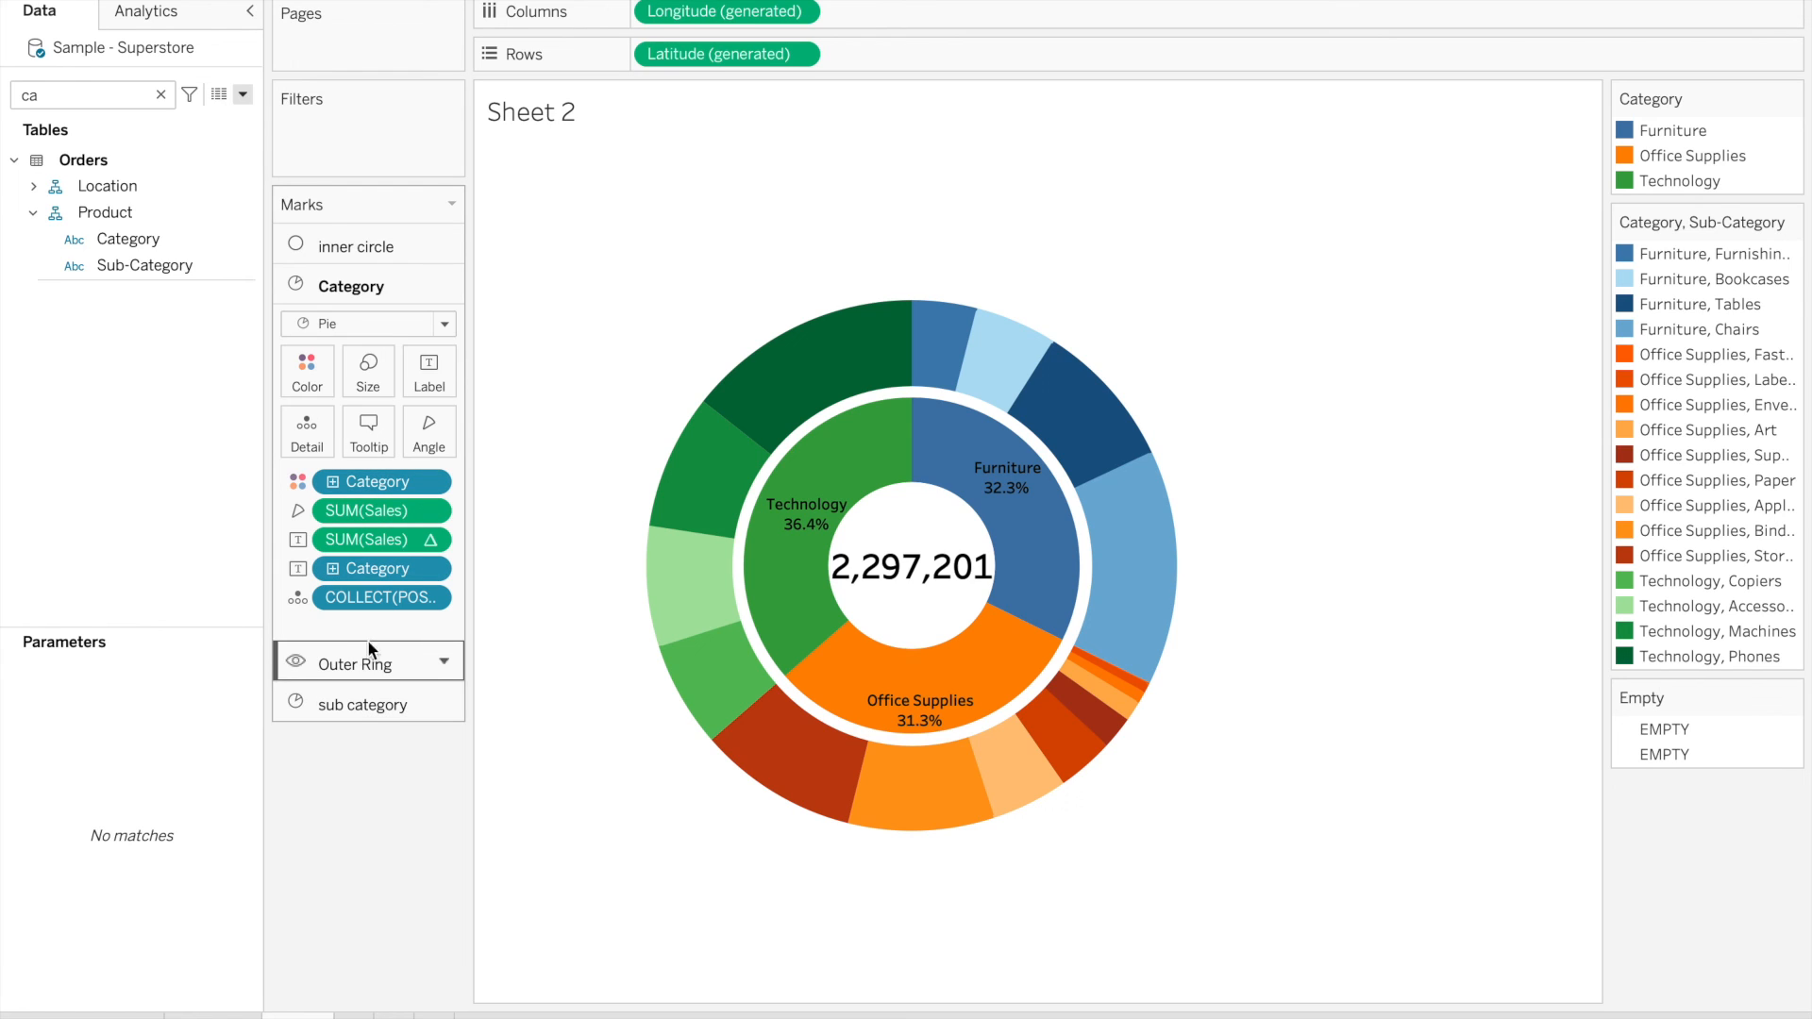
Add Sales to the sub category layer's detail as a Percent of Total quick table calculation
{"action": "left_click", "coordinate": [361, 703]}
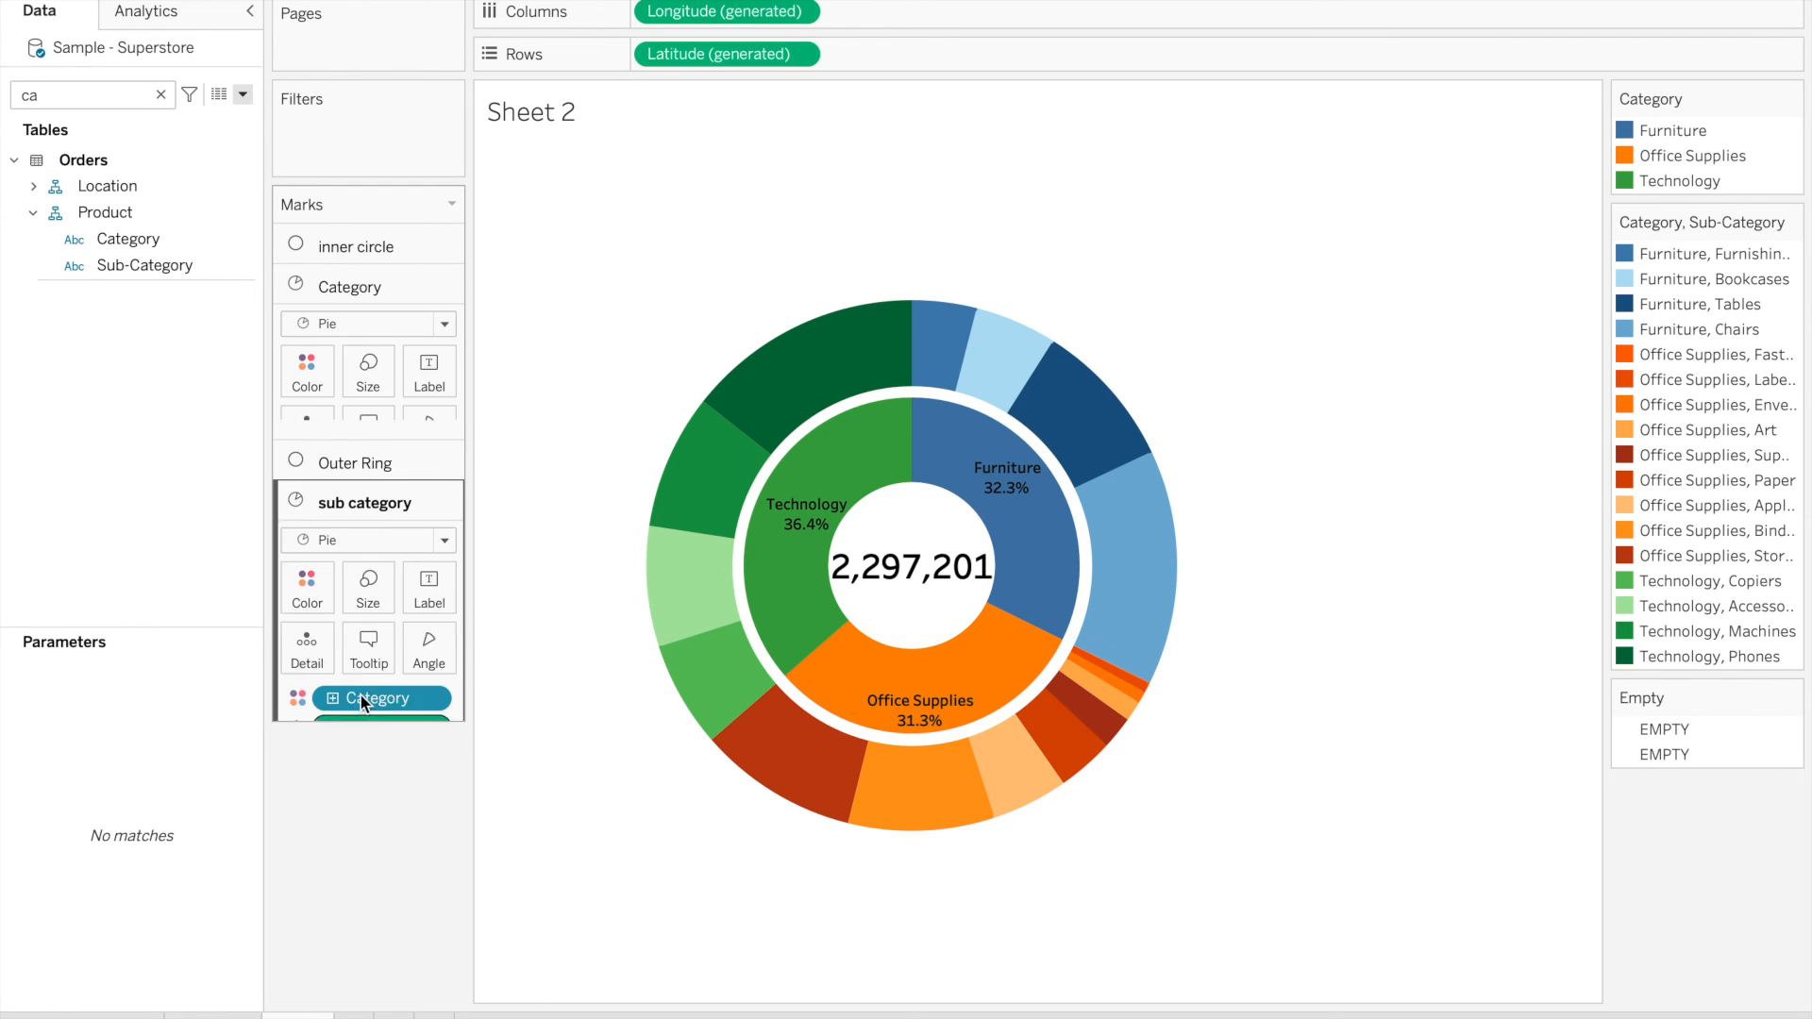
{"action": "key", "text": "BackSpace"}
{"action": "key", "text": "BackSpace"}
{"action": "type", "text": "sa"}
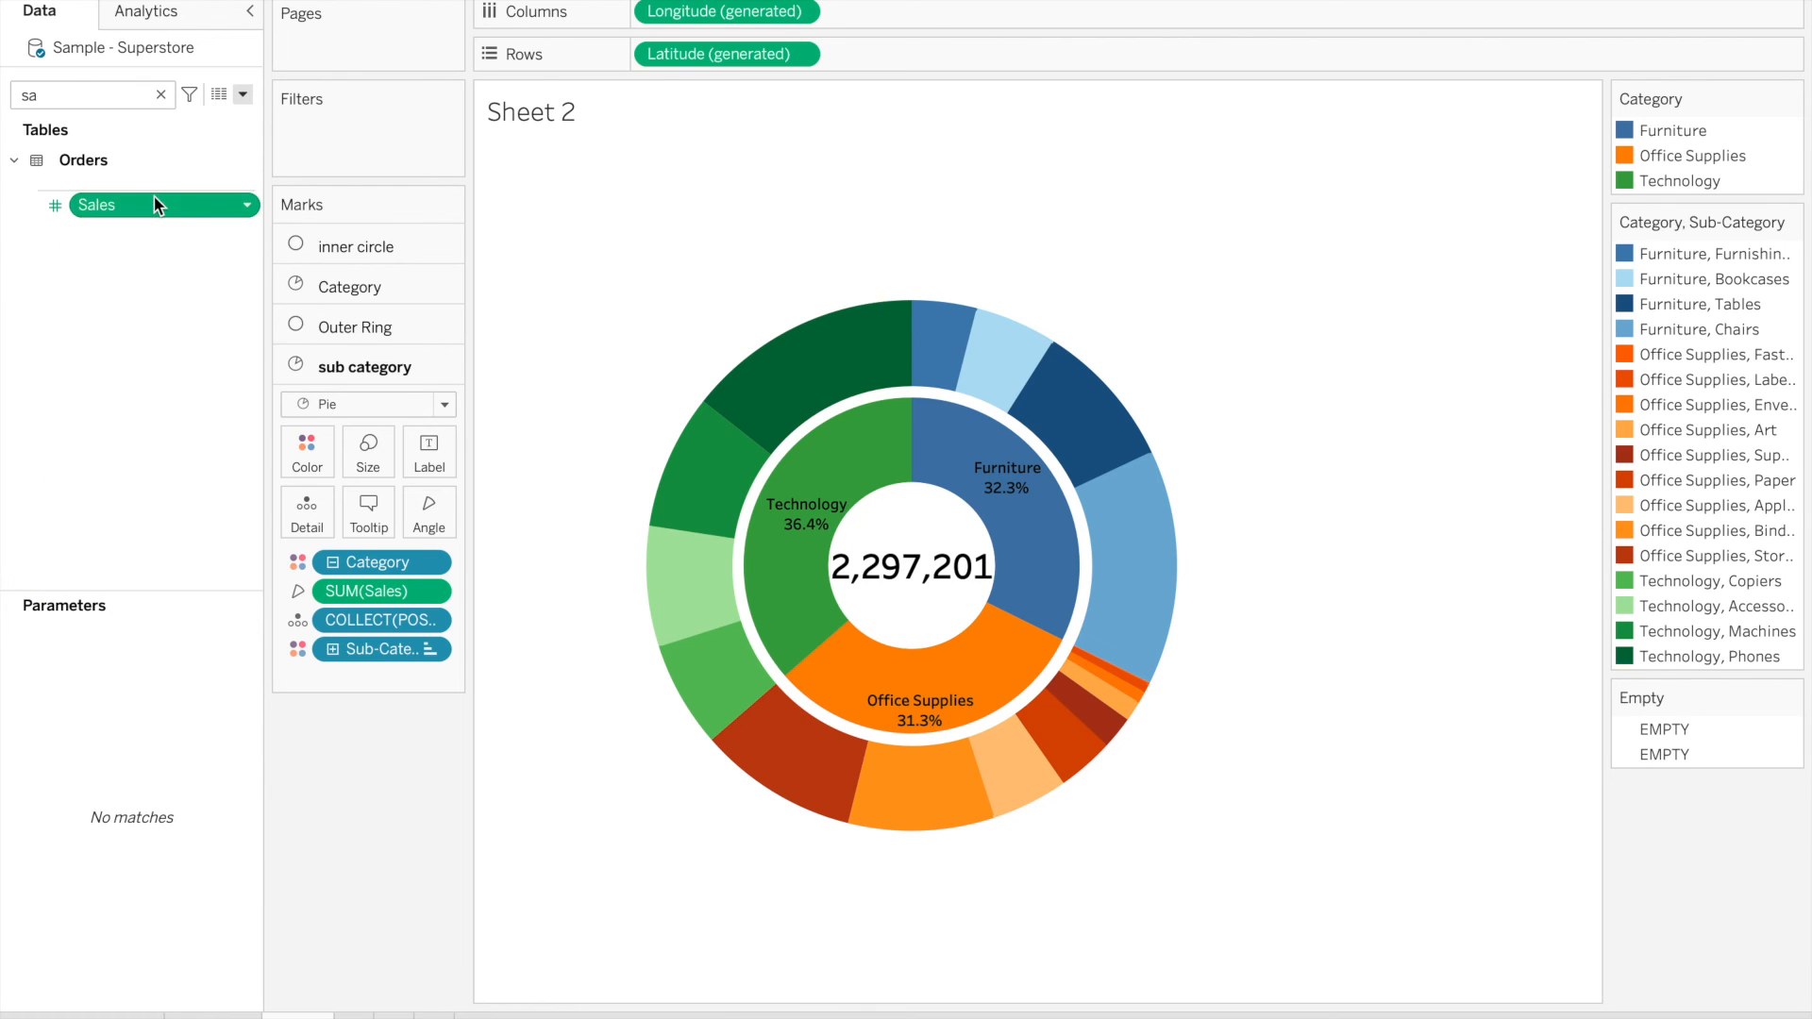
{"action": "left_click_drag", "start_coordinate": [156, 206], "coordinate": [306, 508]}
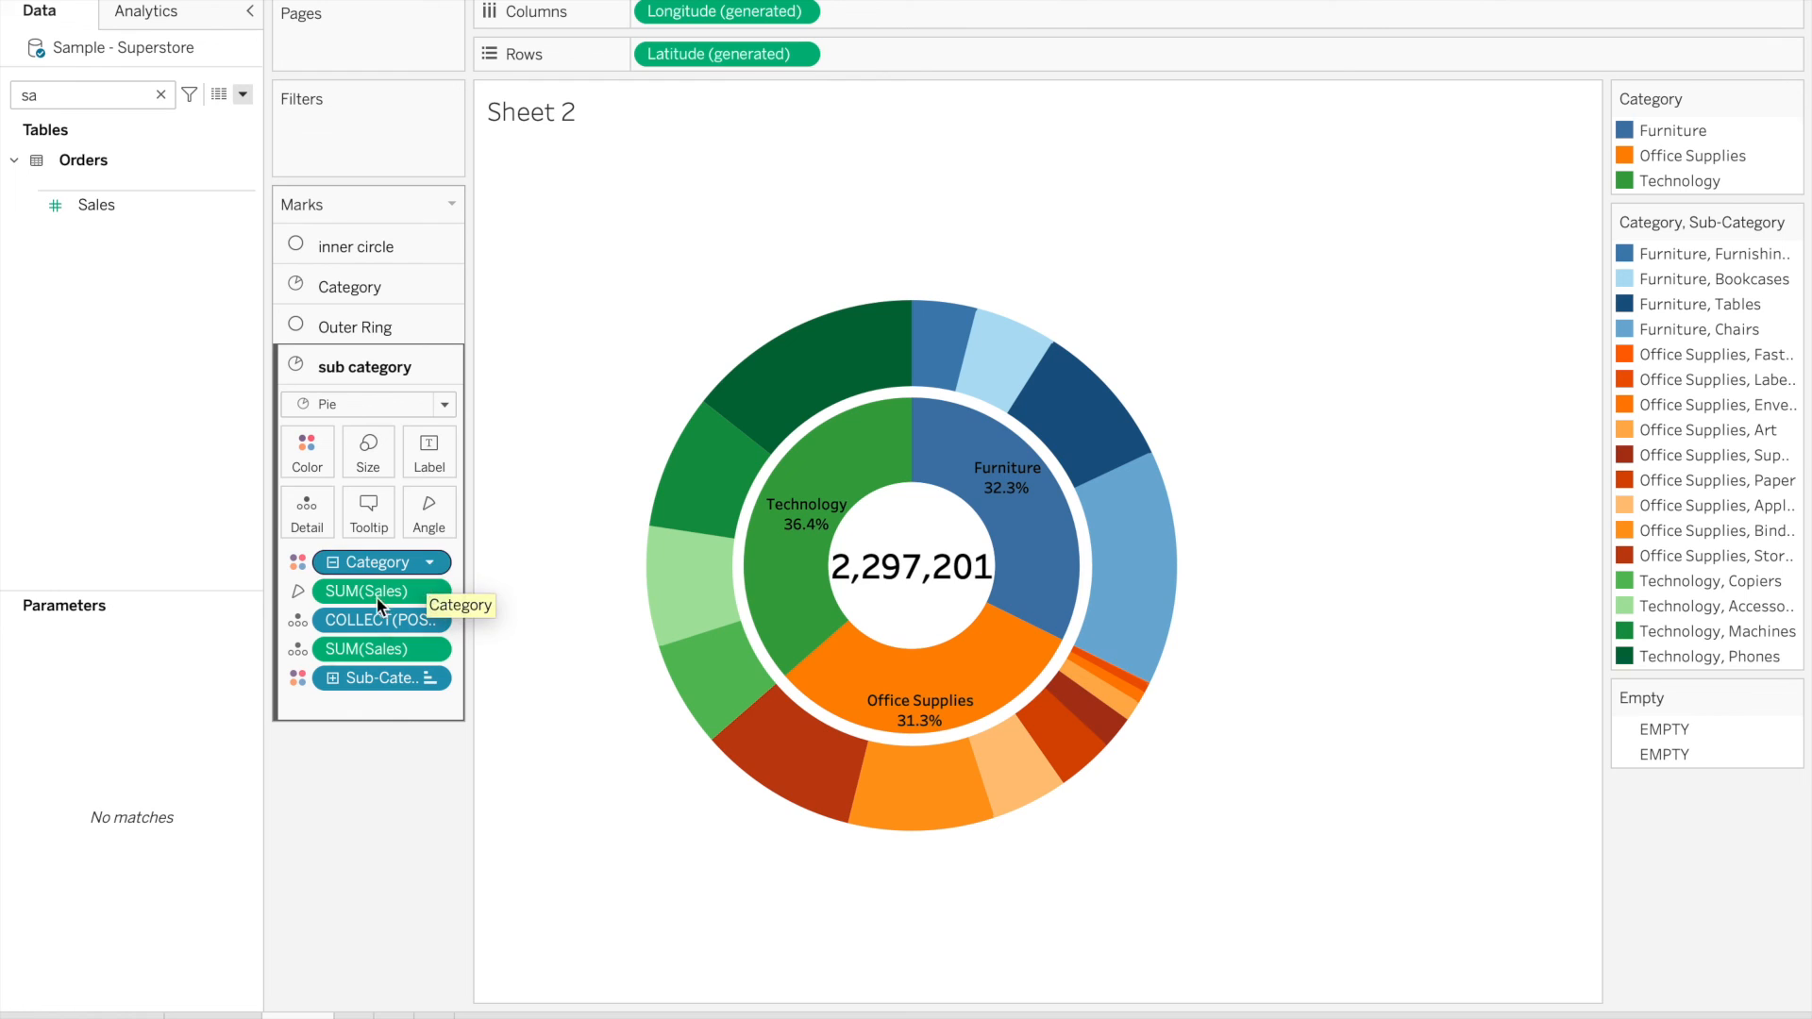
{"action": "right_click", "coordinate": [354, 650]}
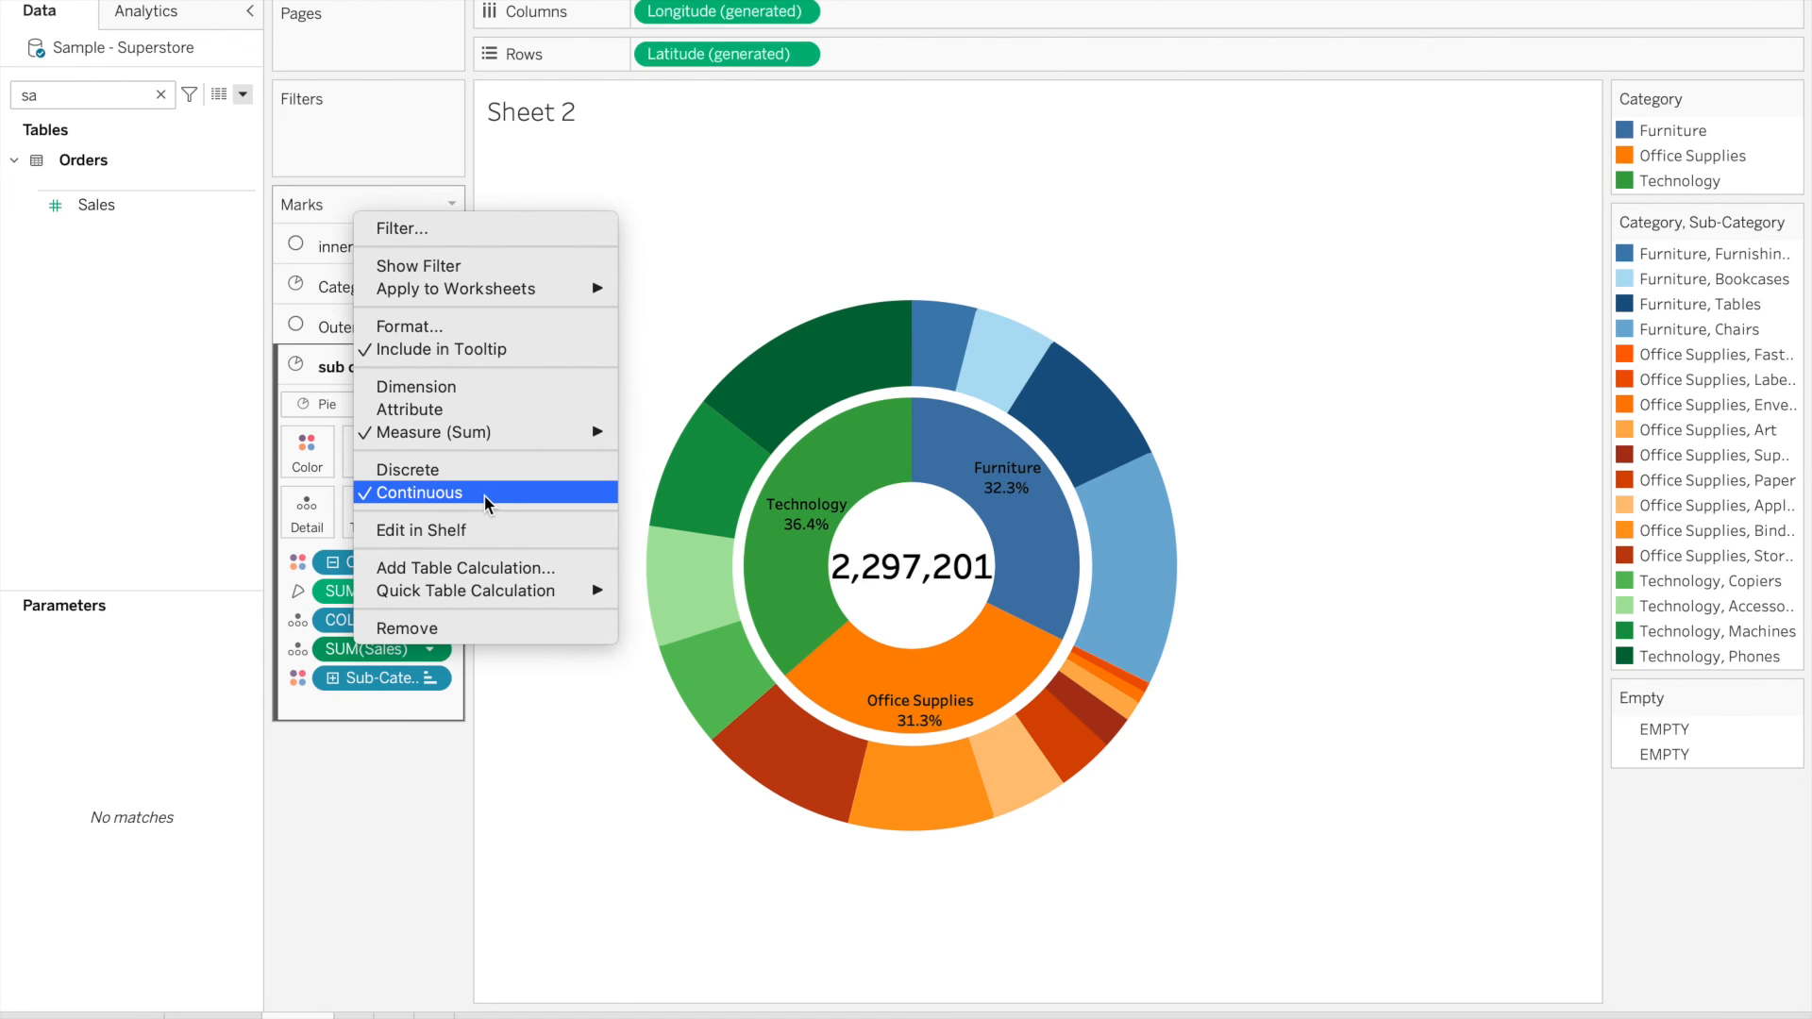
{"action": "mouse_move", "coordinate": [481, 587]}
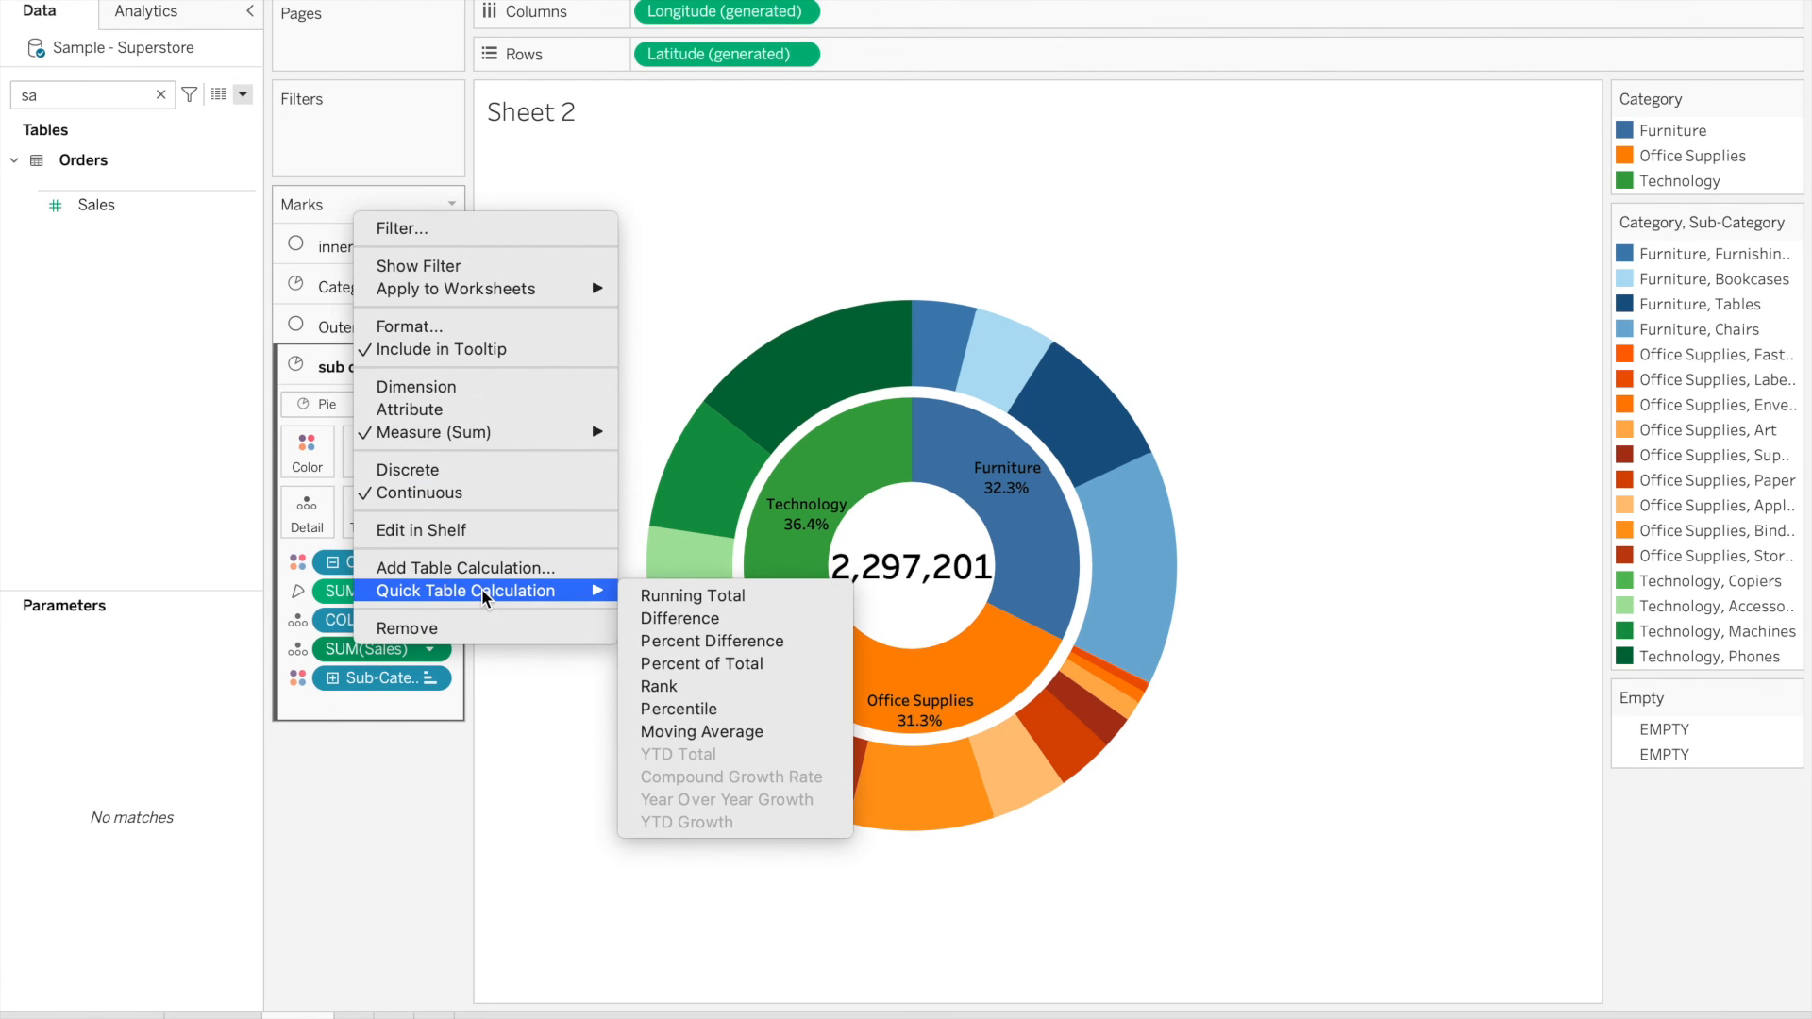
{"action": "left_click", "coordinate": [686, 665]}
Compute the sub category layer's percent-of-total Sales calculation using Sub-Category
{"action": "mouse_move", "coordinate": [685, 518]}
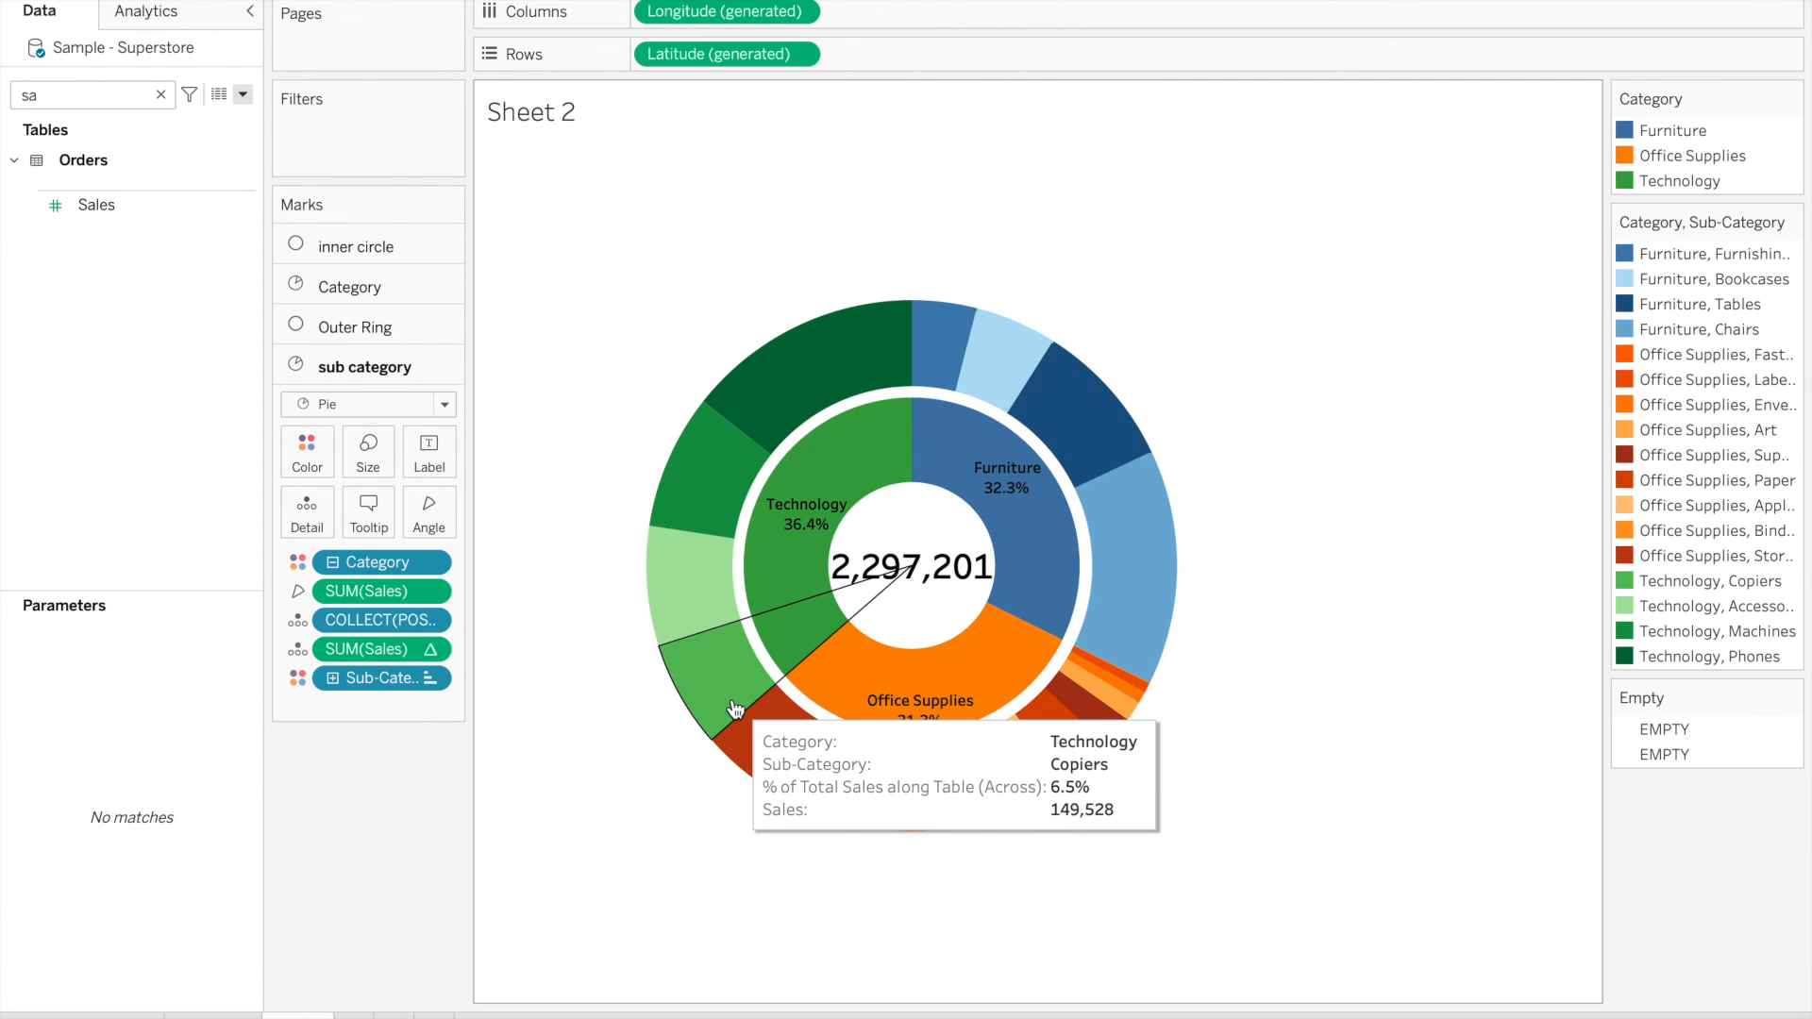
{"action": "right_click", "coordinate": [389, 653]}
{"action": "mouse_move", "coordinate": [510, 520]}
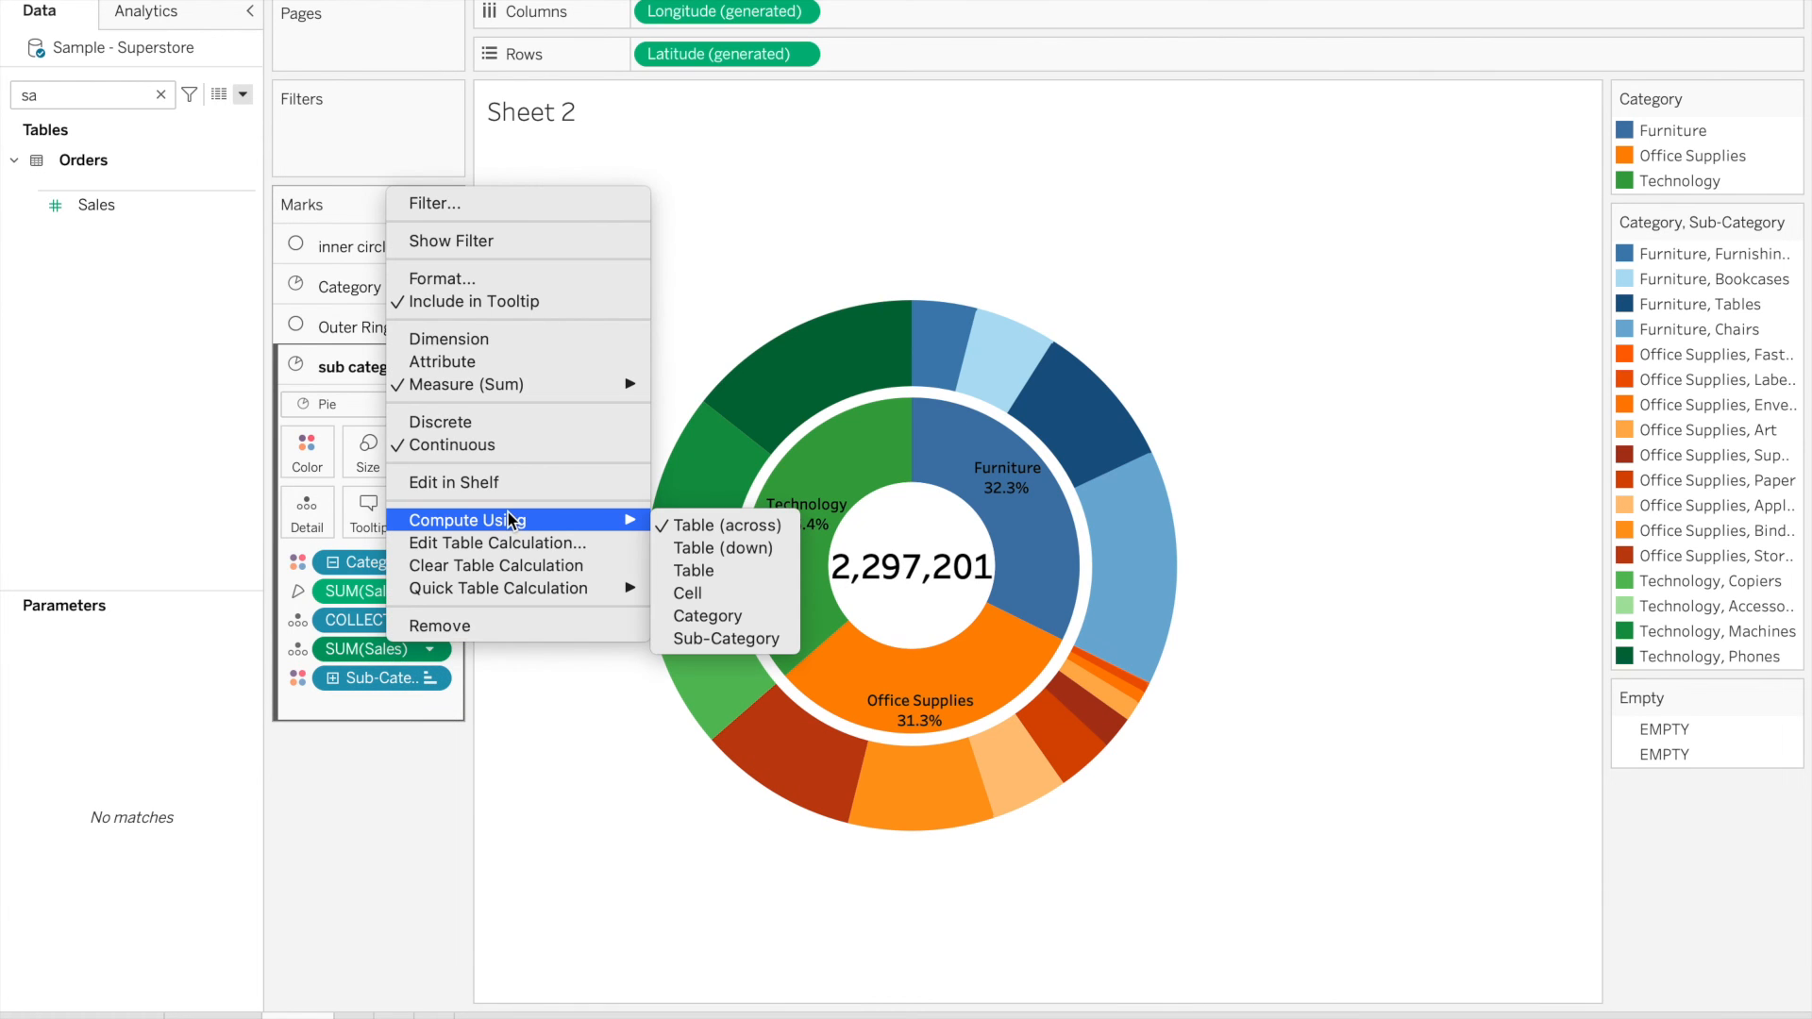
{"action": "left_click", "coordinate": [722, 637]}
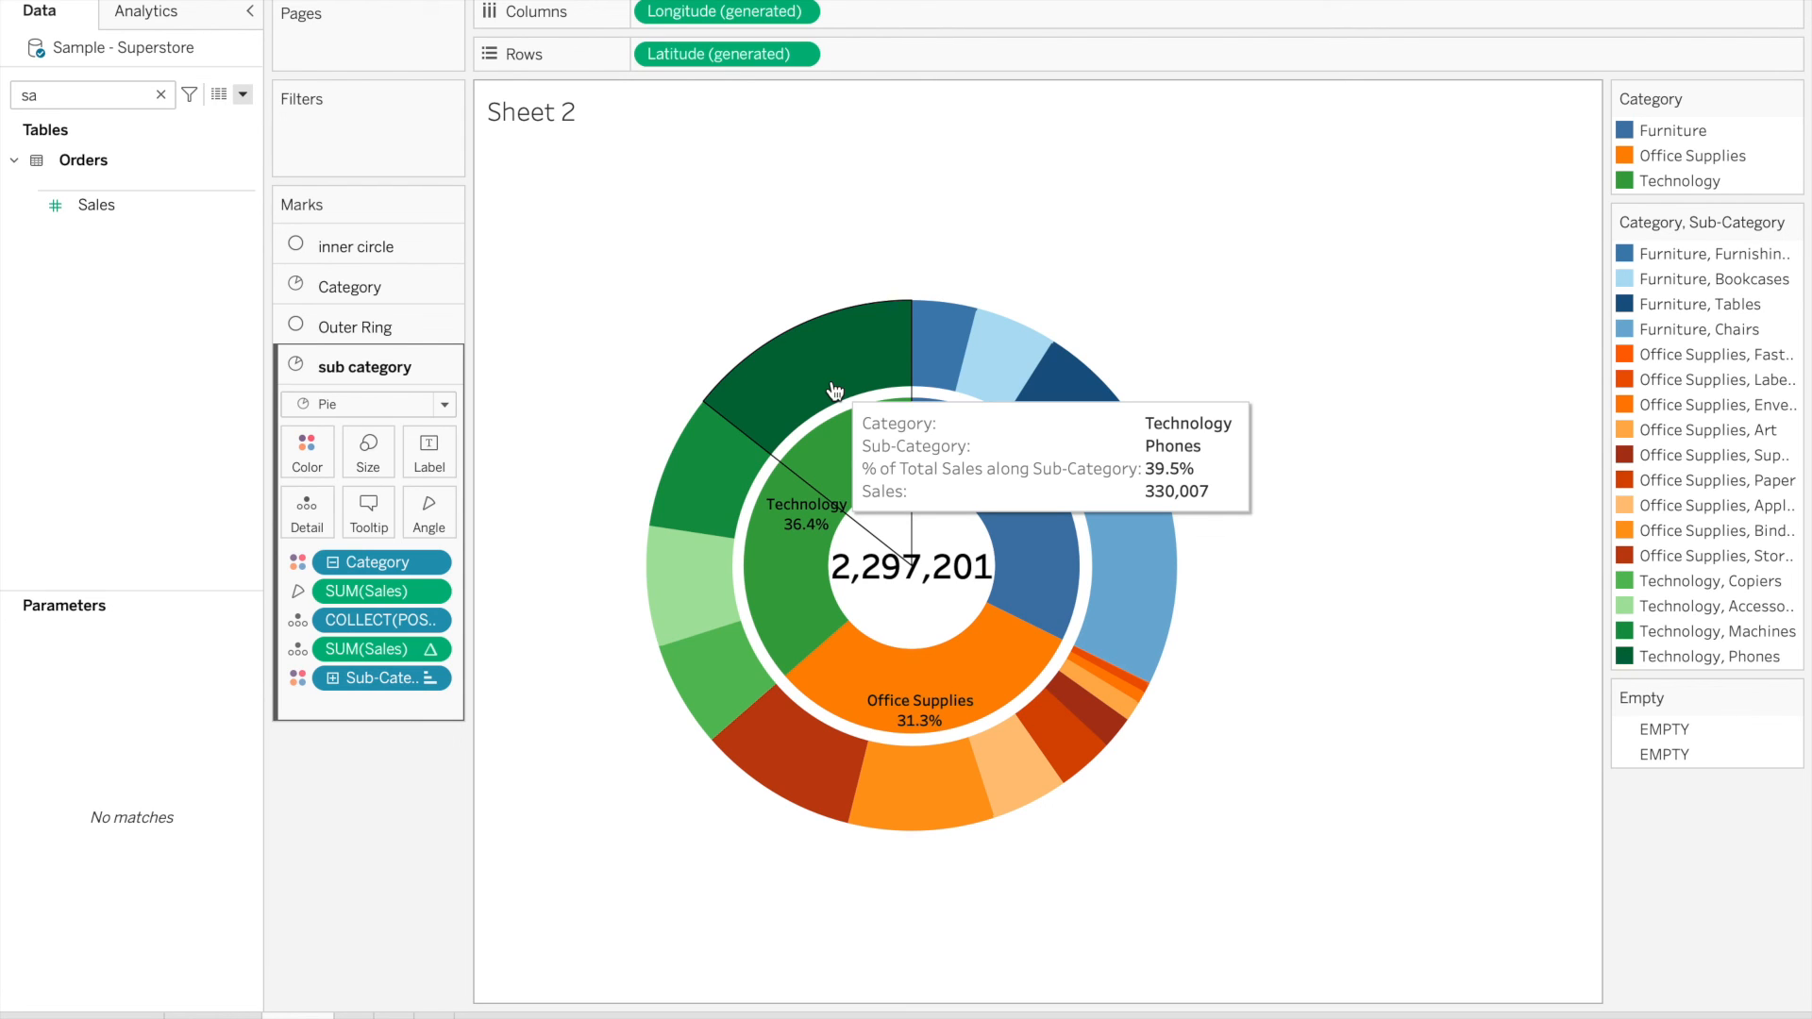
Rename the percent-of-total caption in the sub category layer's tooltip to "Sales %"
{"action": "left_click", "coordinate": [376, 499]}
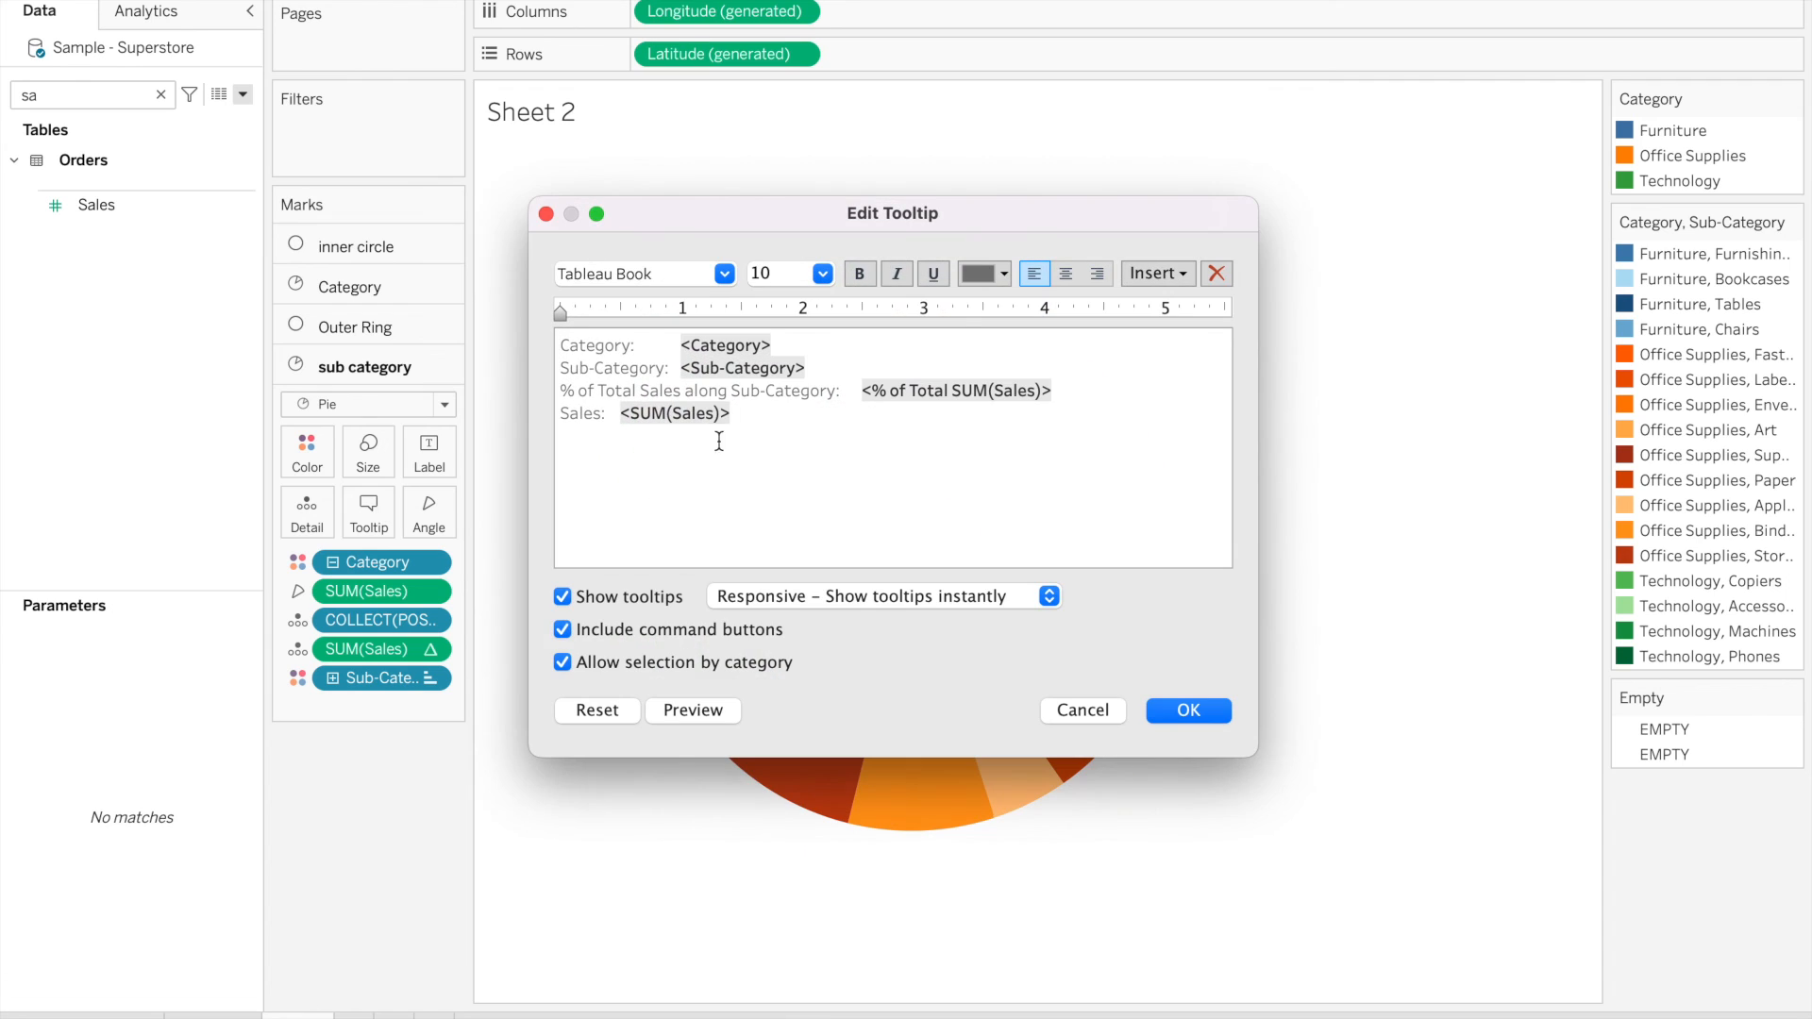
{"action": "left_click_drag", "start_coordinate": [837, 391], "coordinate": [508, 384]}
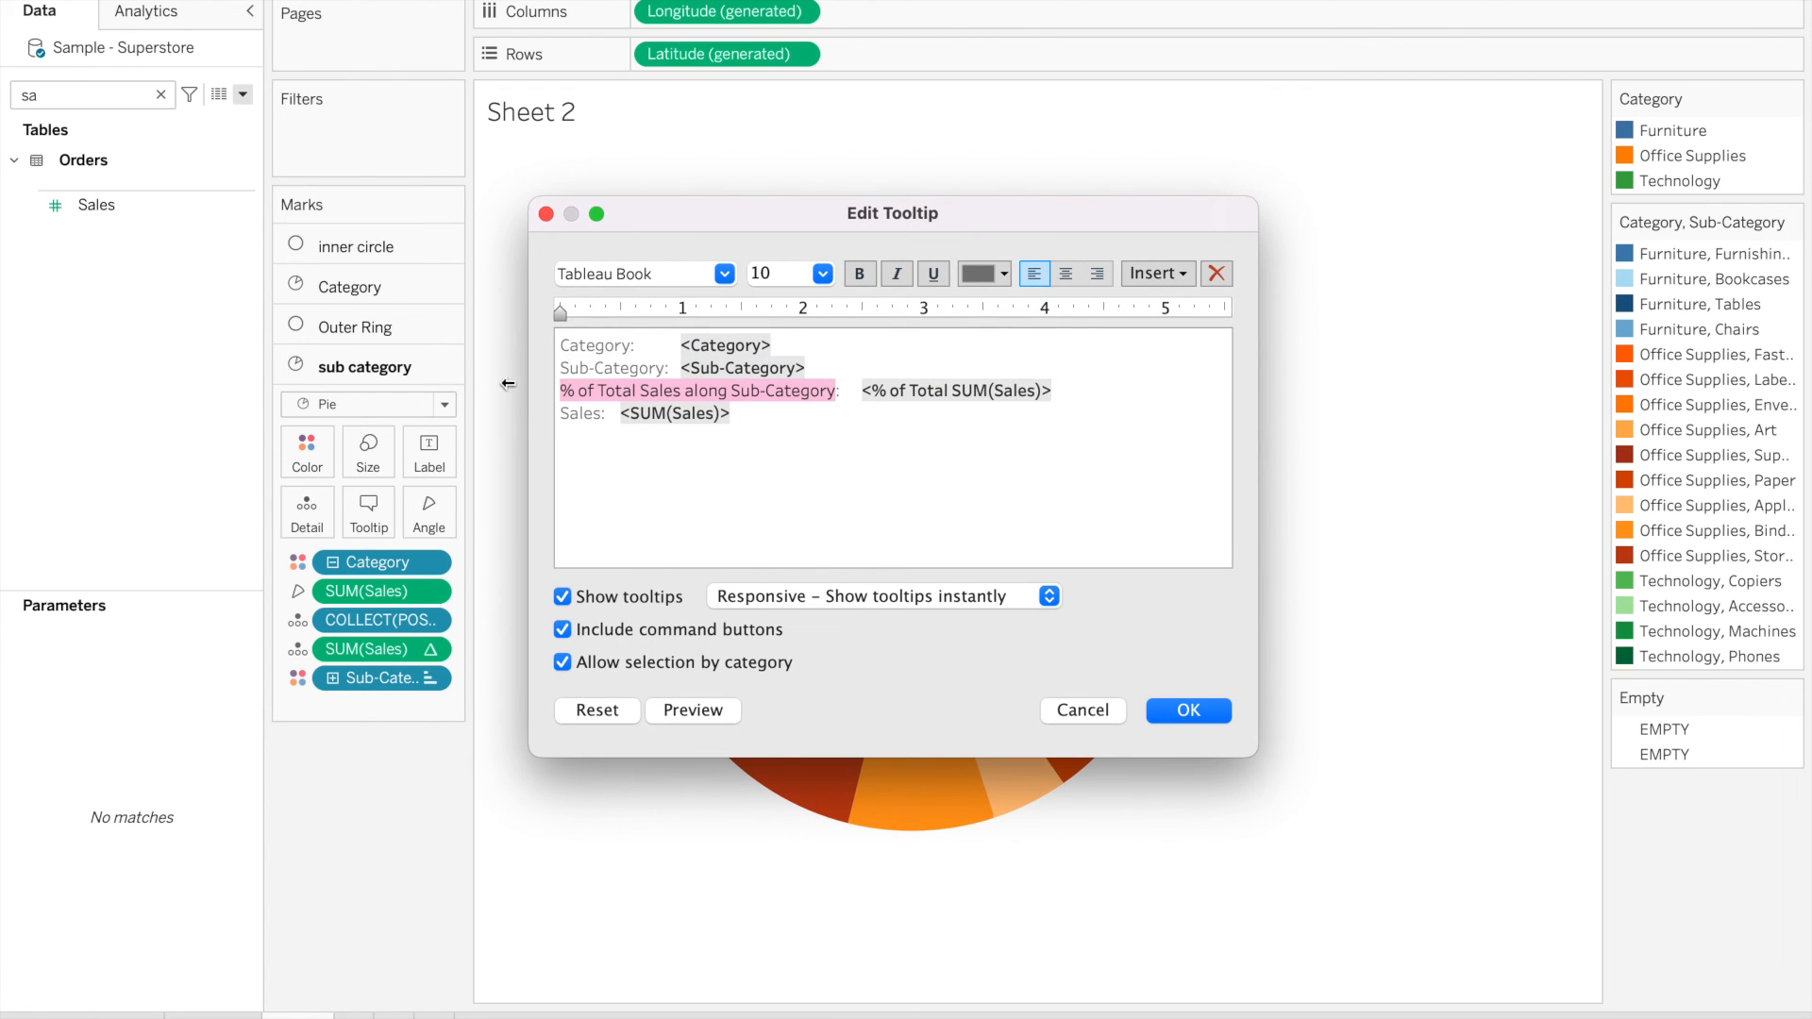
{"action": "type", "text": "Salesn"}
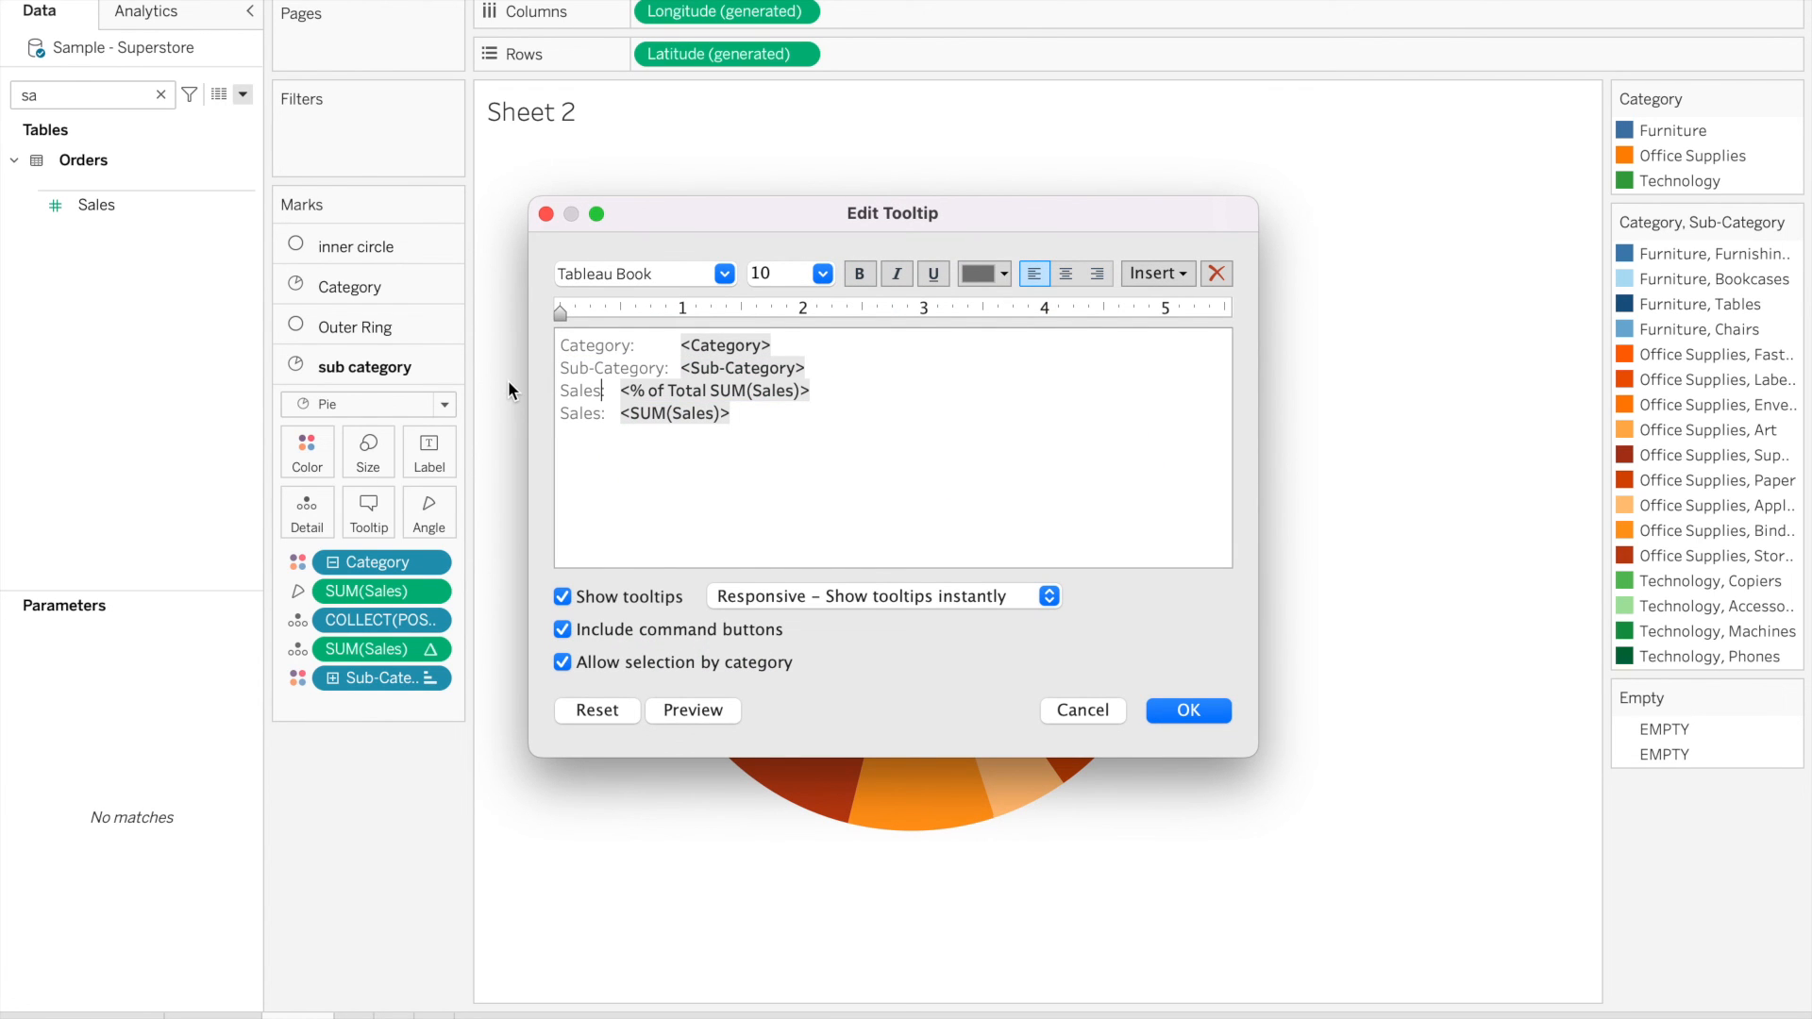
{"action": "key", "text": "BackSpace"}
{"action": "type", "text": "%:"}
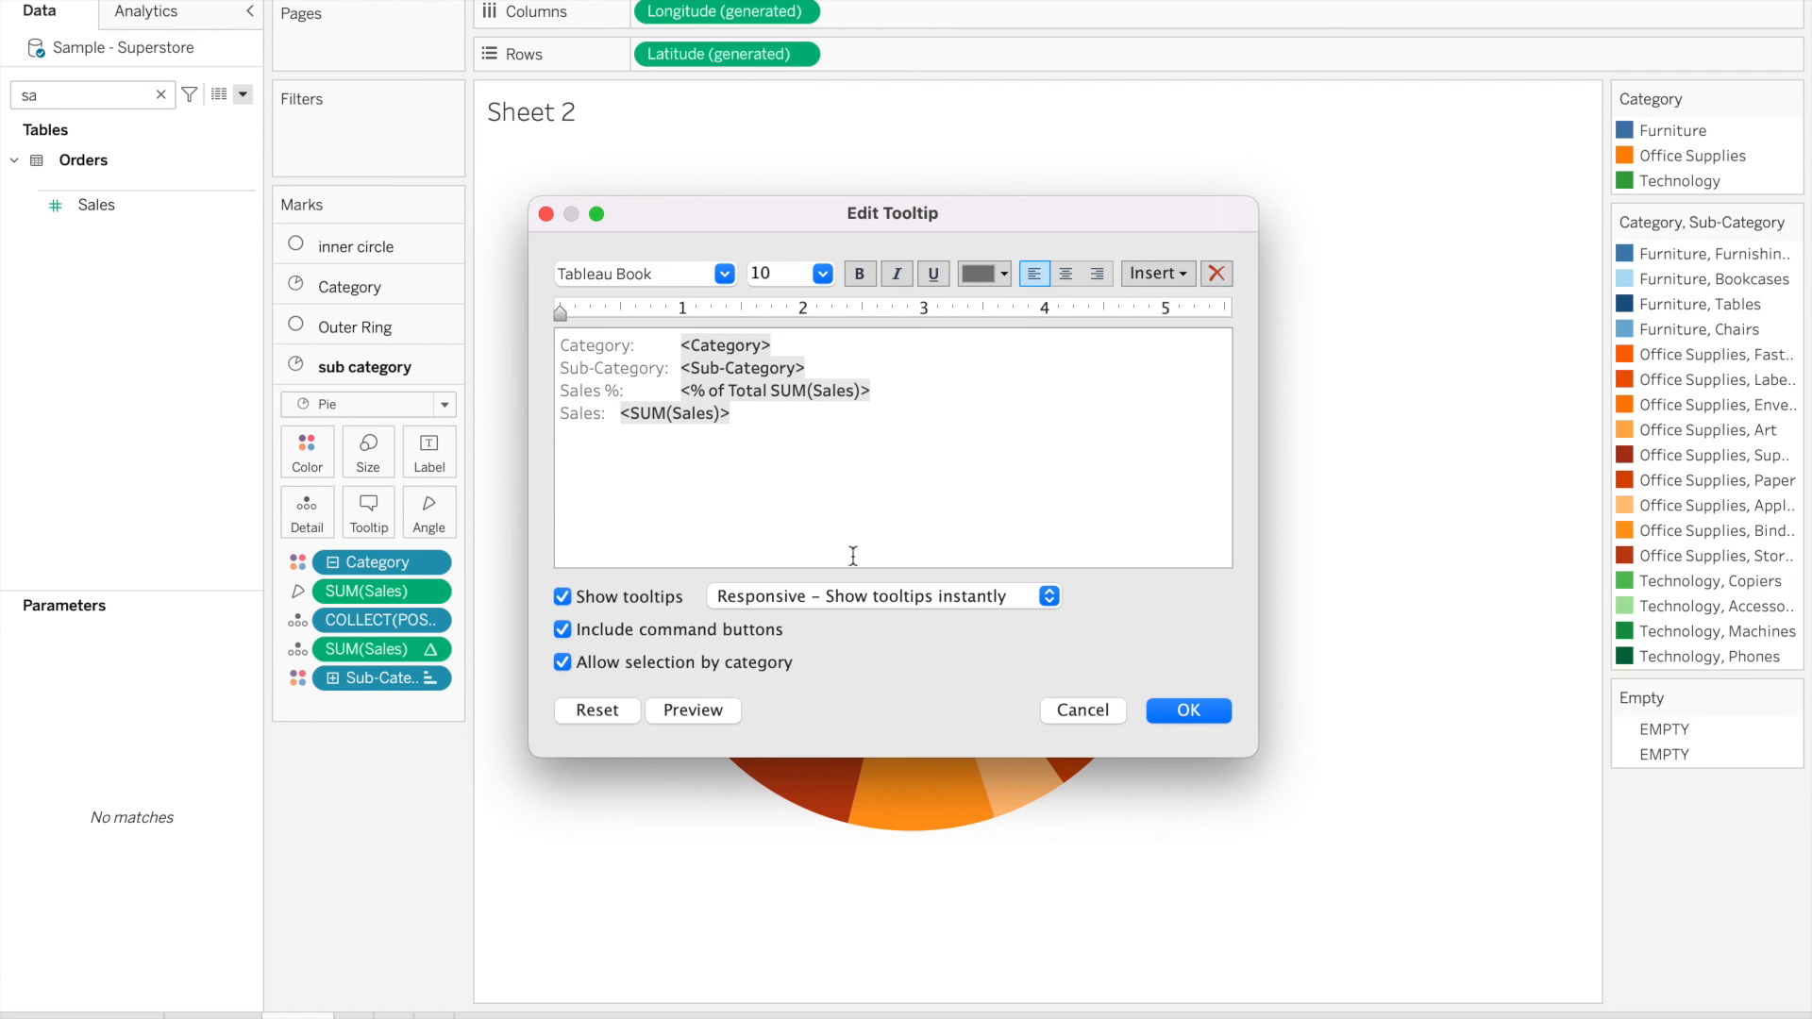
{"action": "left_click", "coordinate": [1182, 709]}
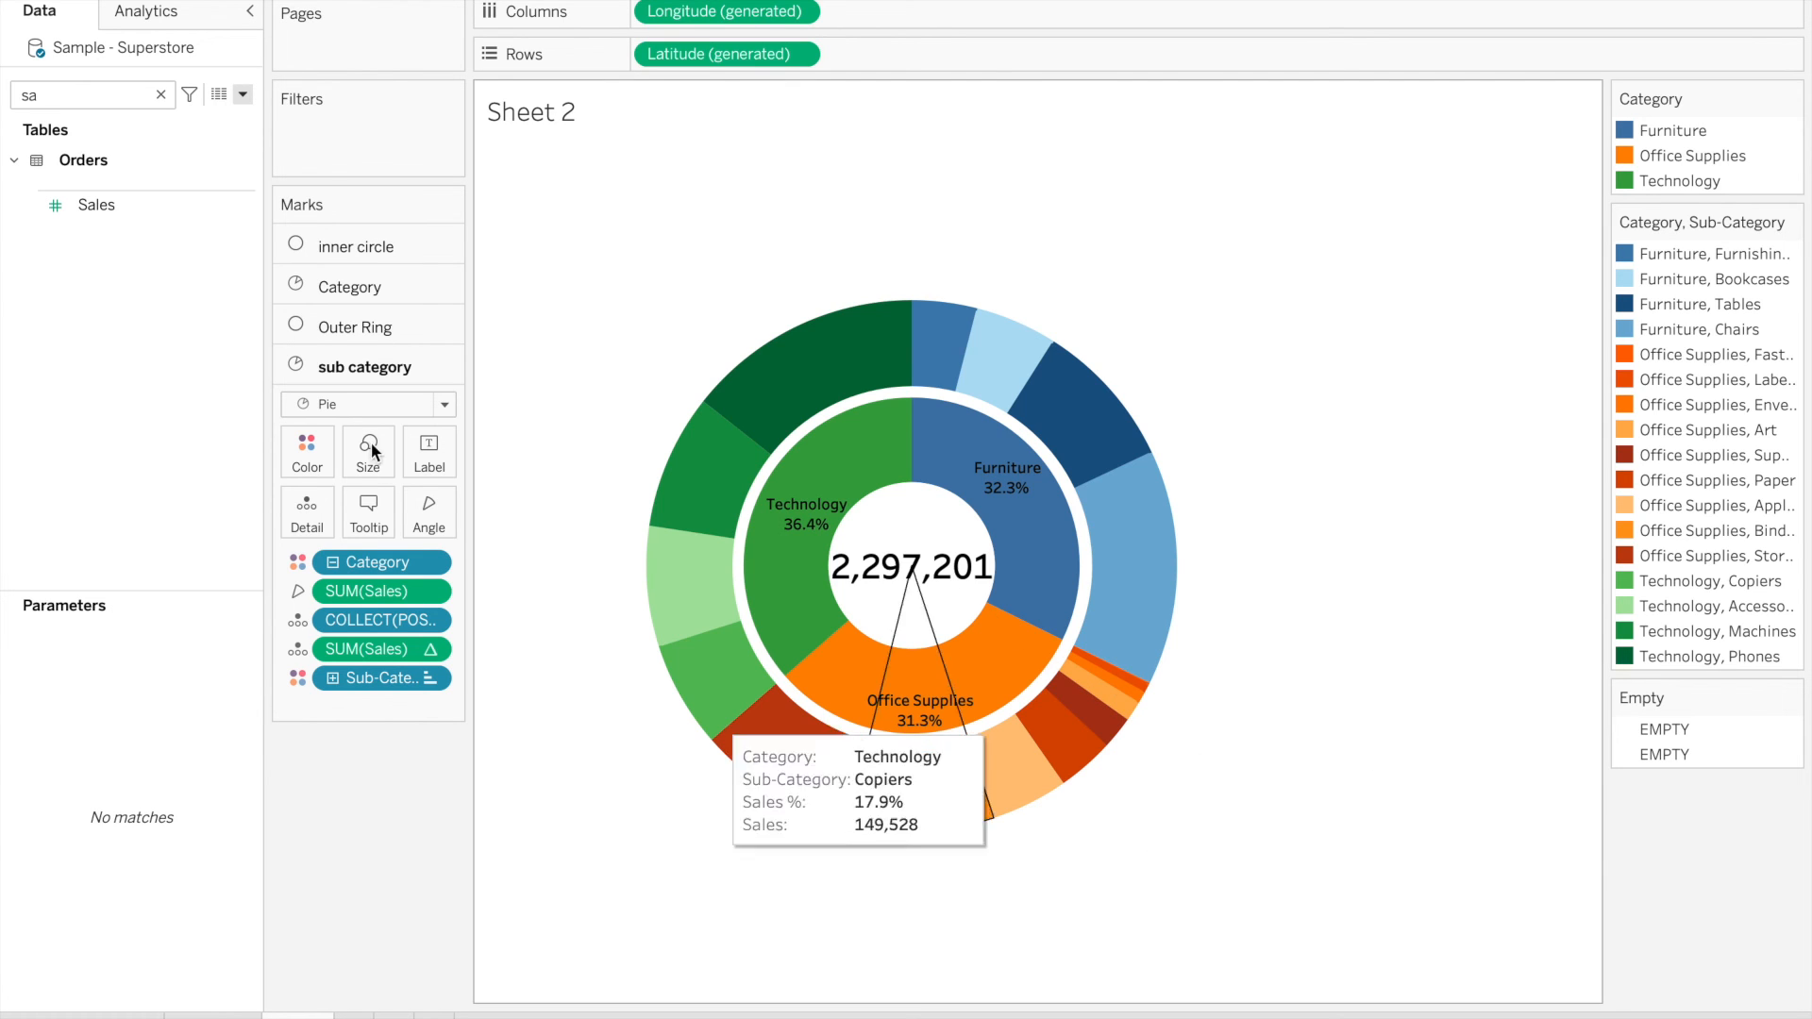
Rename the percent-of-total caption in the Category layer's tooltip to "Sales %"
{"action": "left_click", "coordinate": [361, 286]}
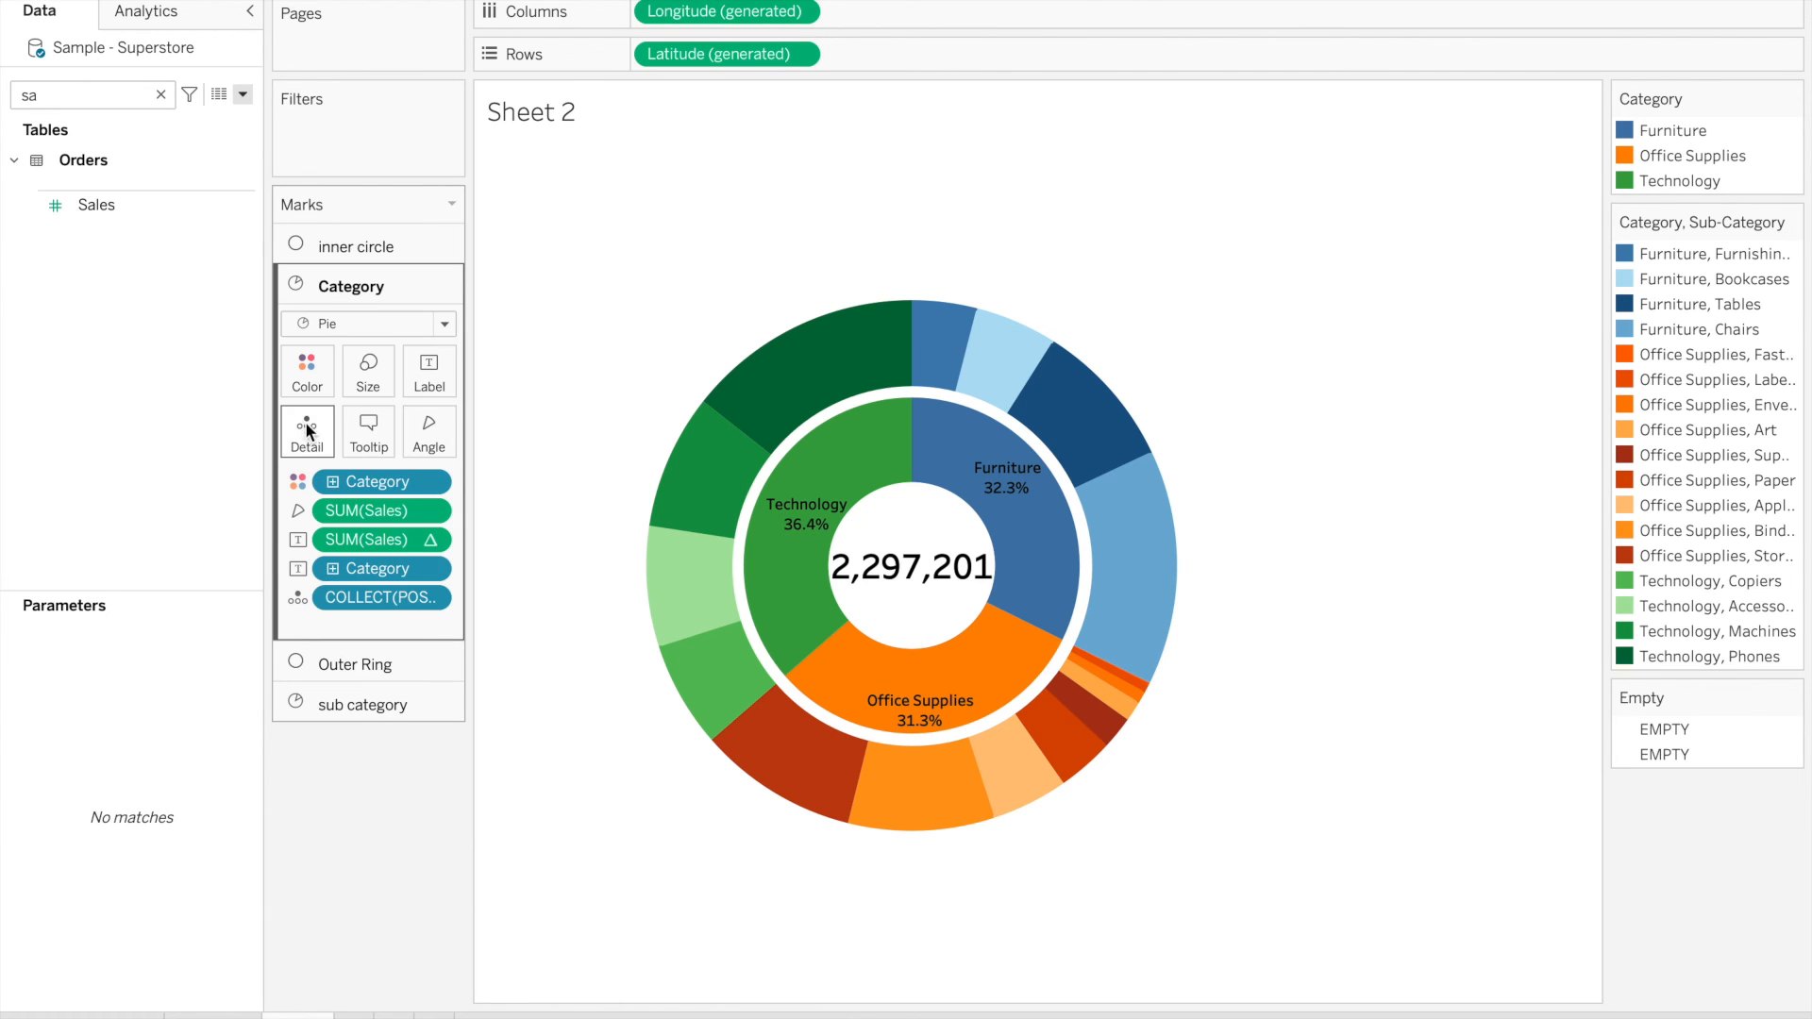
{"action": "left_click", "coordinate": [366, 426]}
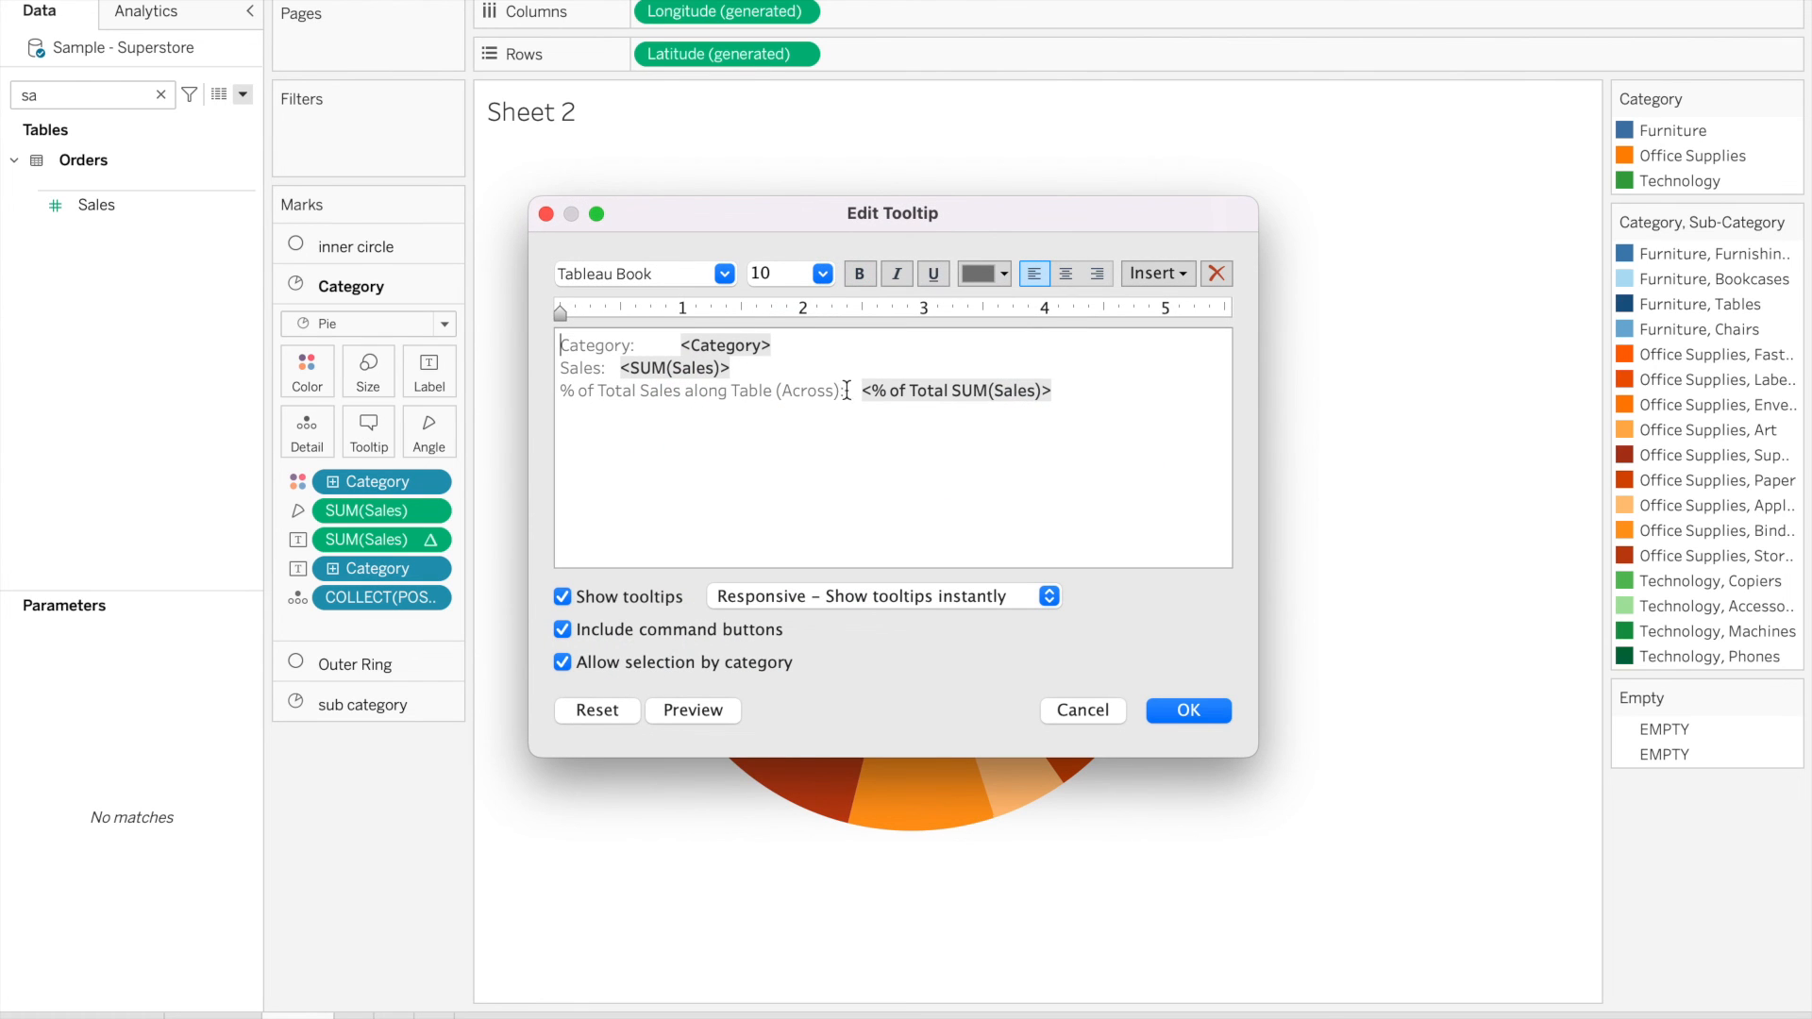
{"action": "left_click_drag", "start_coordinate": [839, 392], "coordinate": [540, 390]}
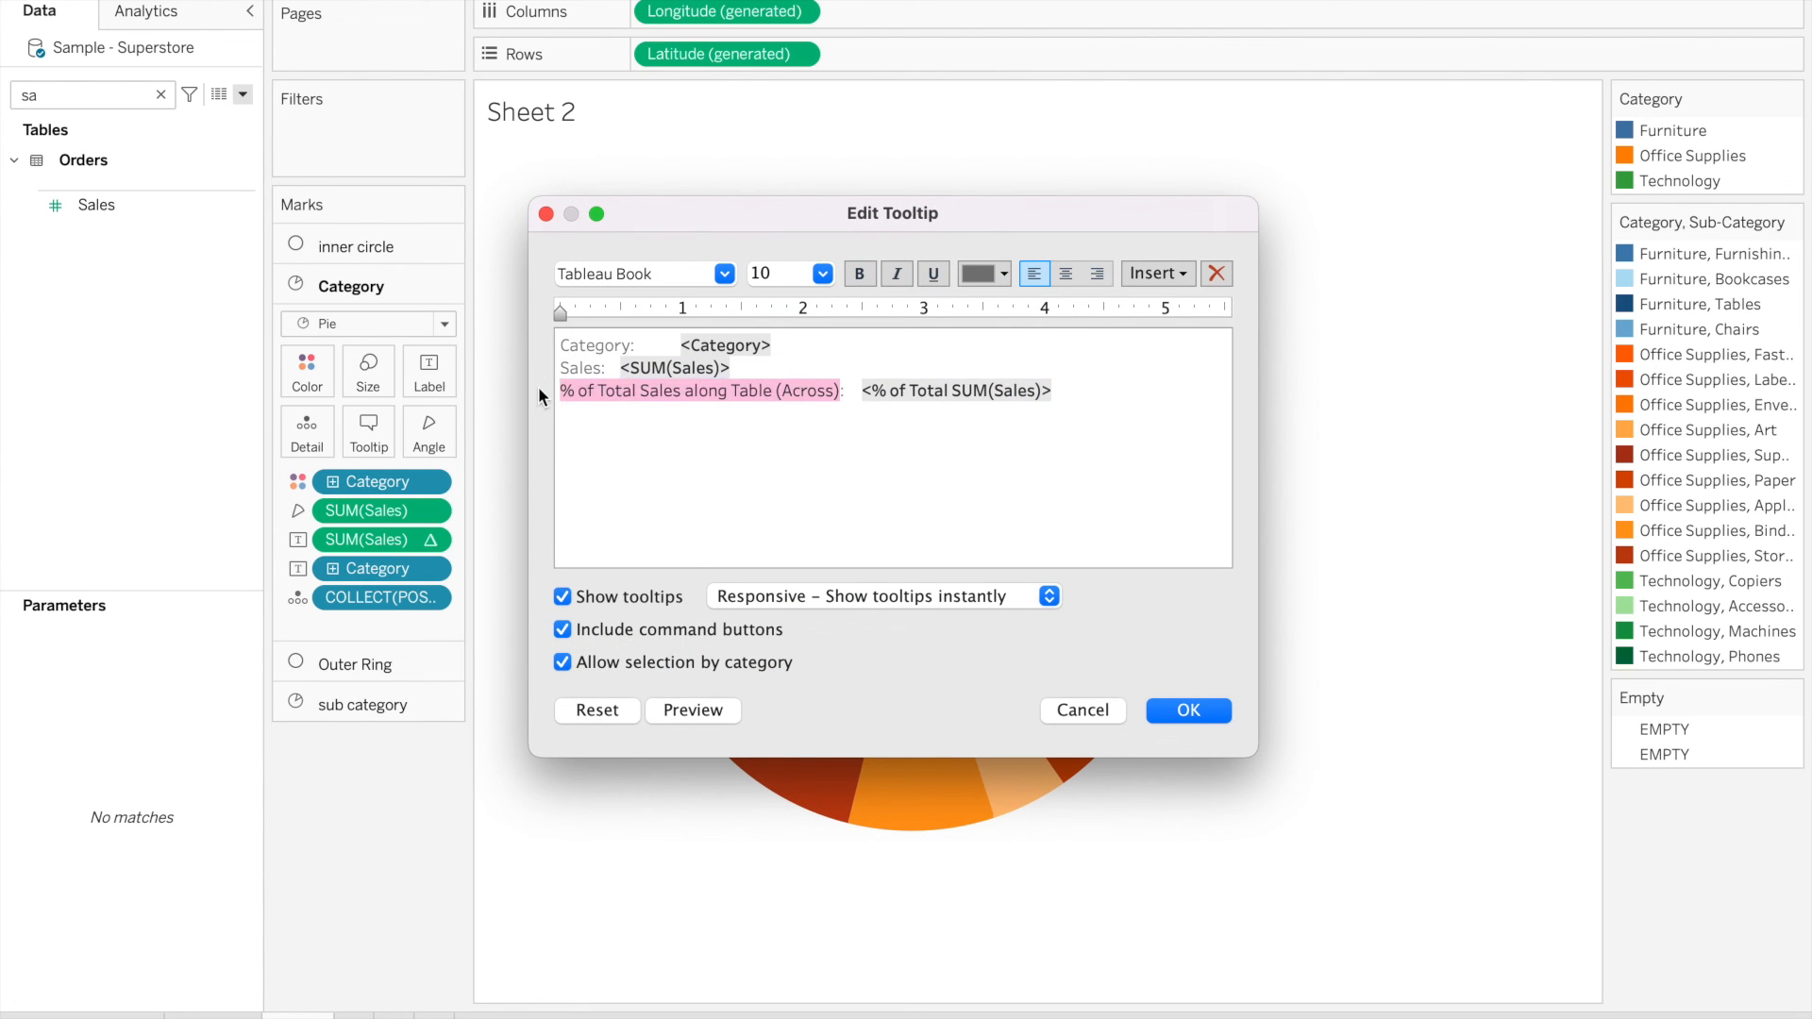
{"action": "type", "text": "Sales %"}
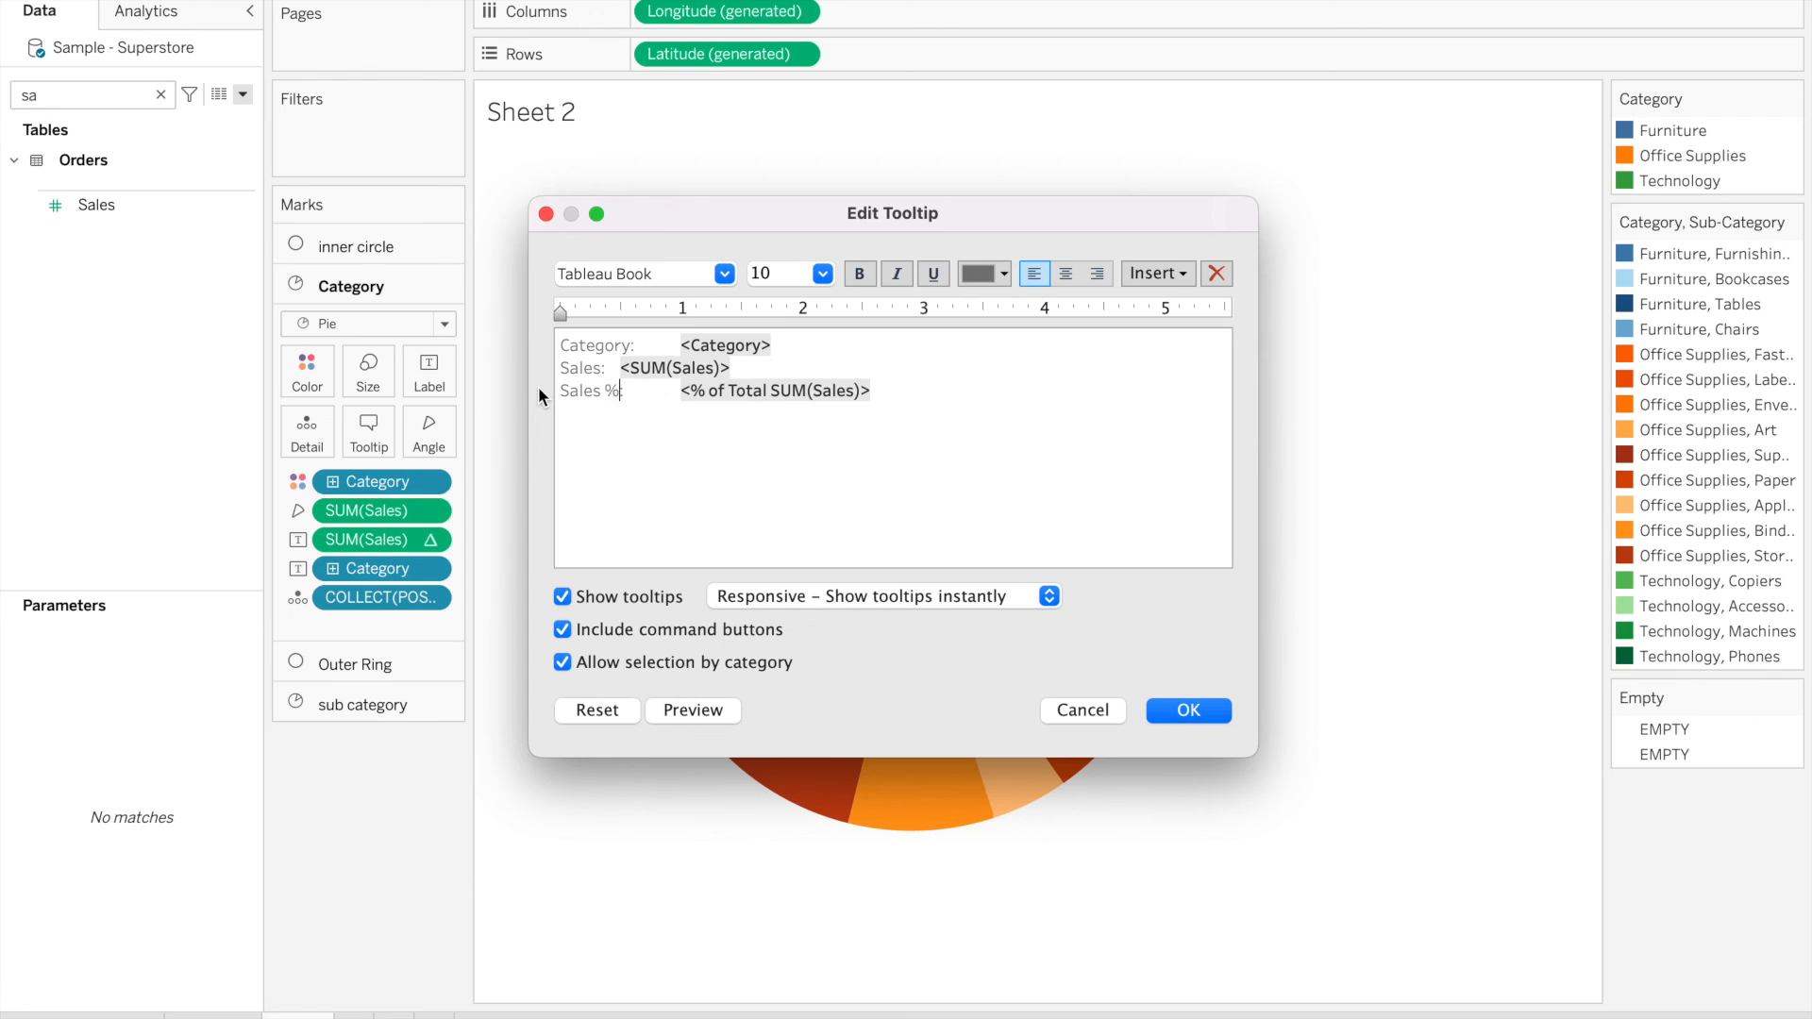
{"action": "left_click", "coordinate": [1191, 712]}
Check the edited tooltips on the Technology slice and its sub-category slices in the outer ring
{"action": "mouse_move", "coordinate": [842, 498]}
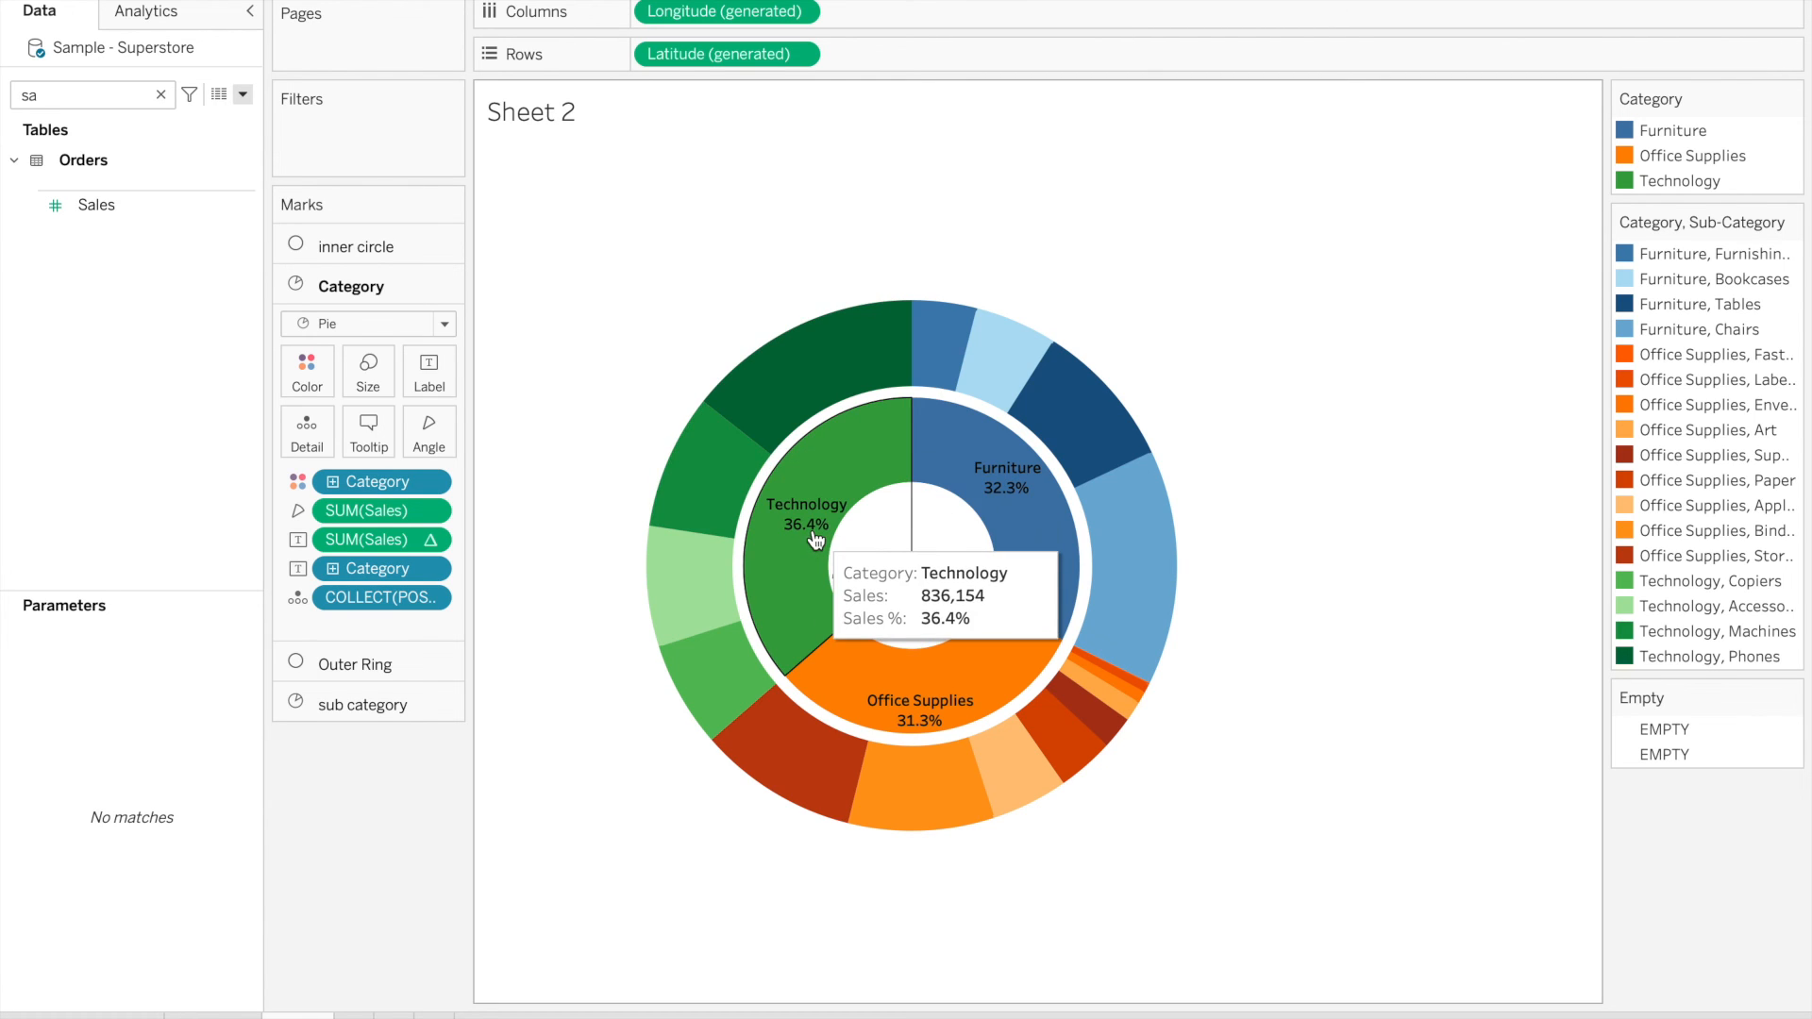
{"action": "mouse_move", "coordinate": [784, 393]}
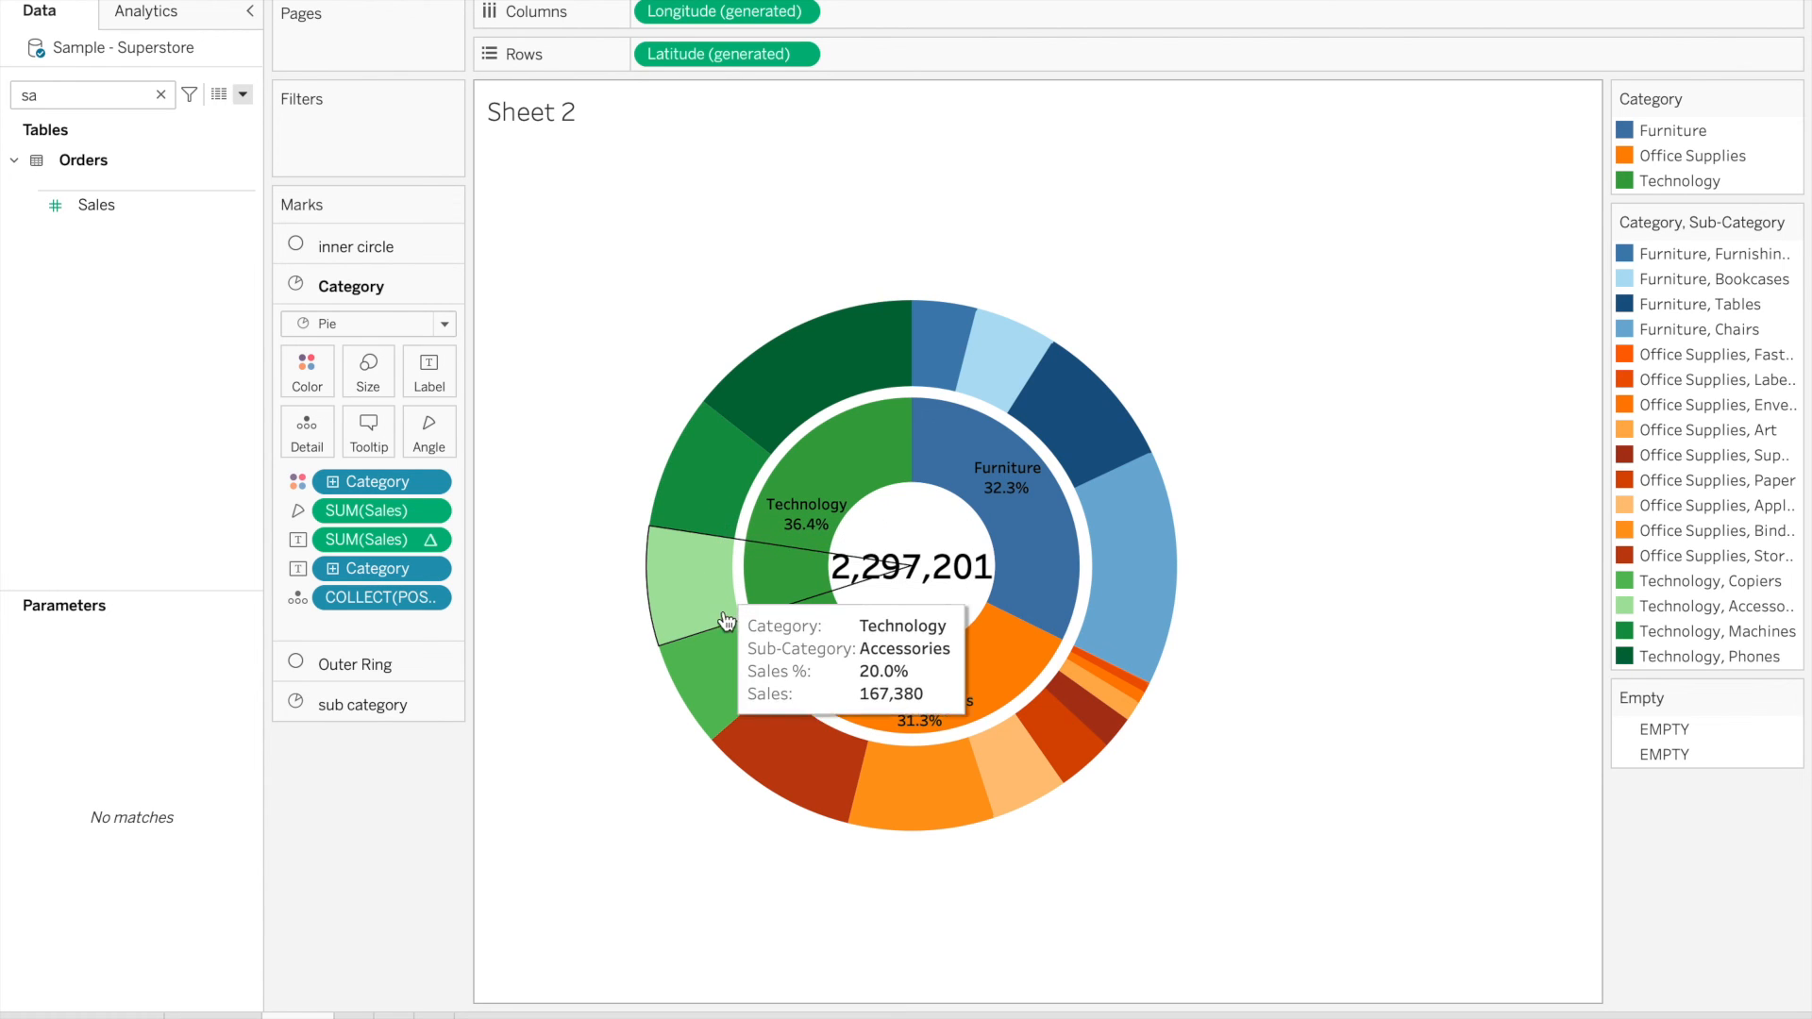
{"action": "mouse_move", "coordinate": [729, 648]}
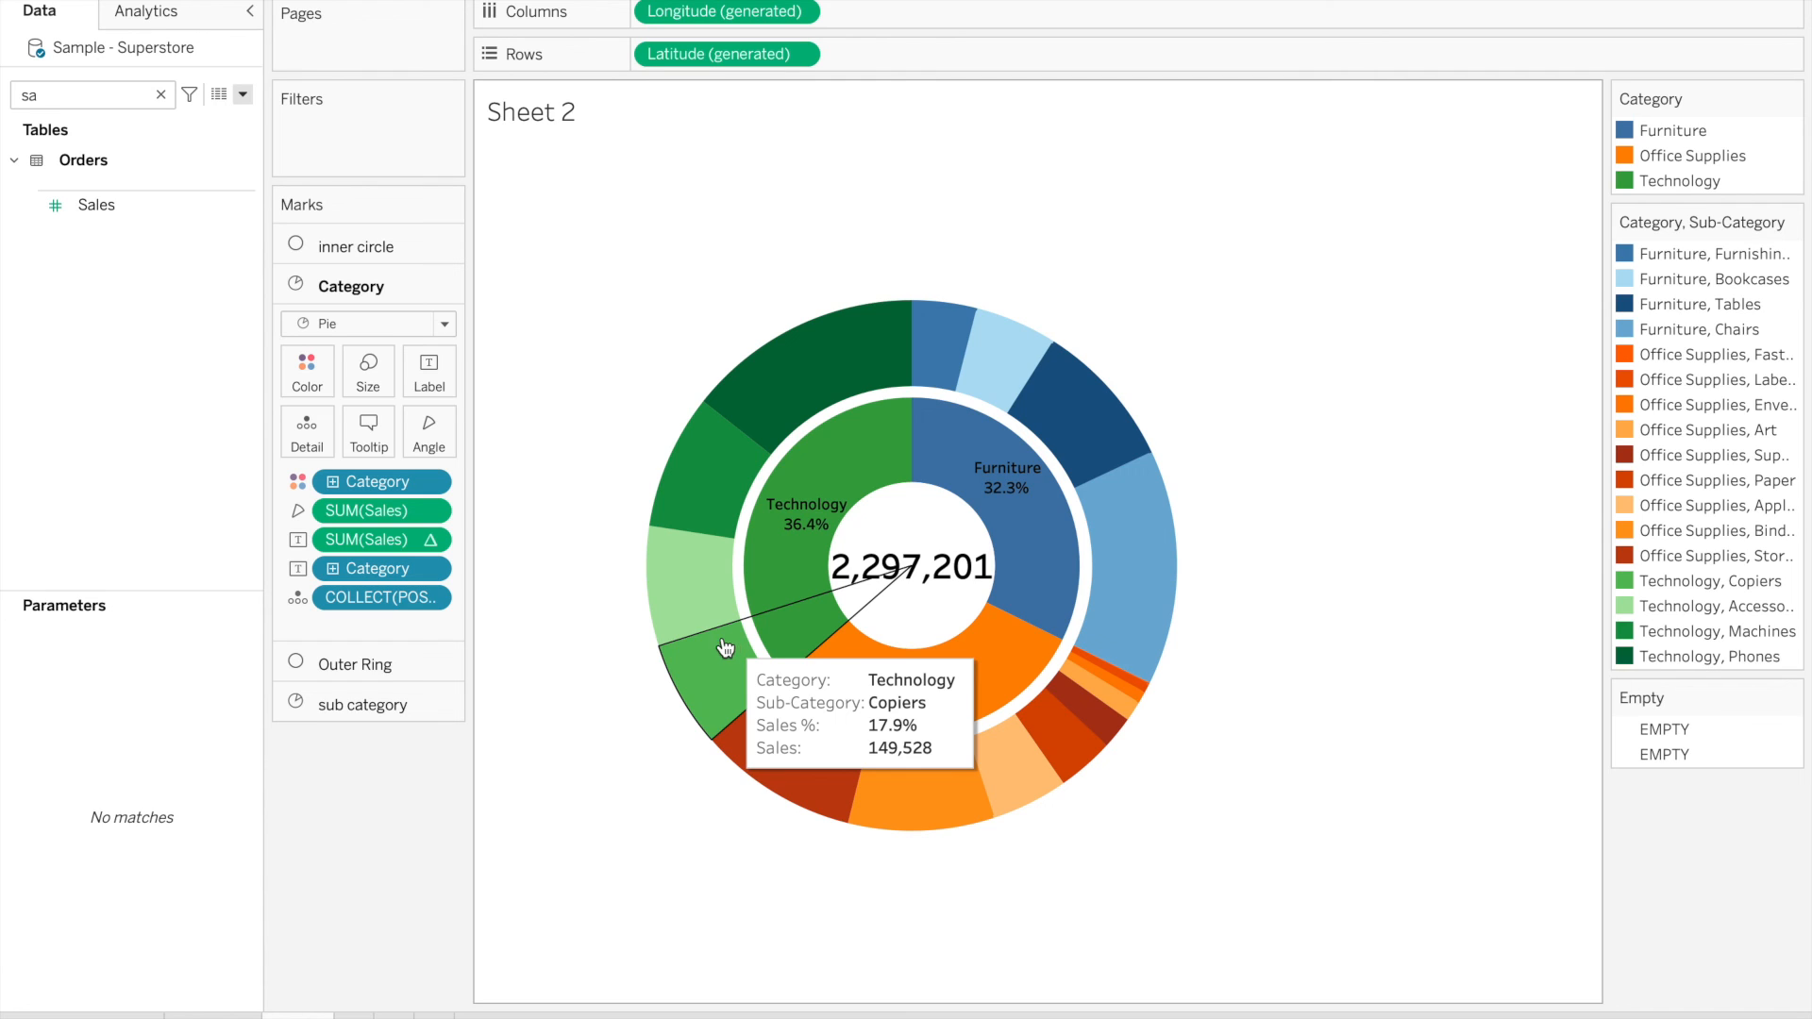
{"action": "mouse_move", "coordinate": [783, 459]}
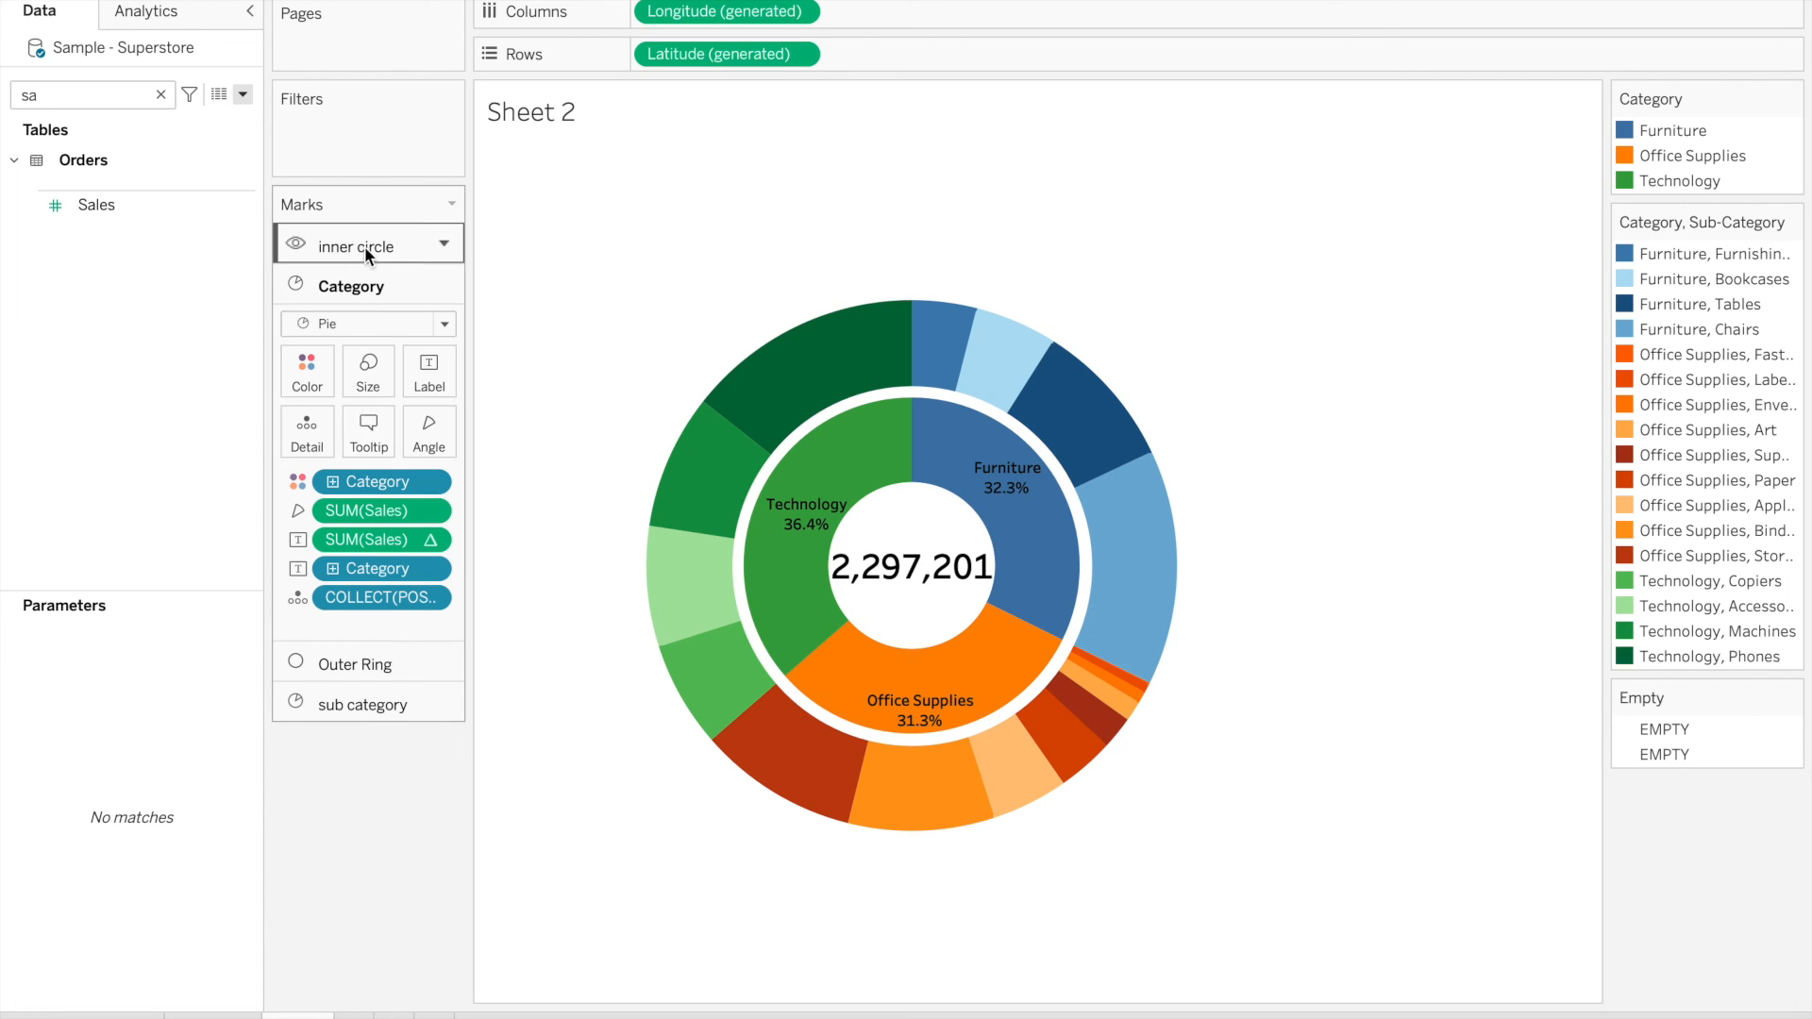
Clear all the text from the Outer Ring layer's tooltip
{"action": "left_click", "coordinate": [357, 664]}
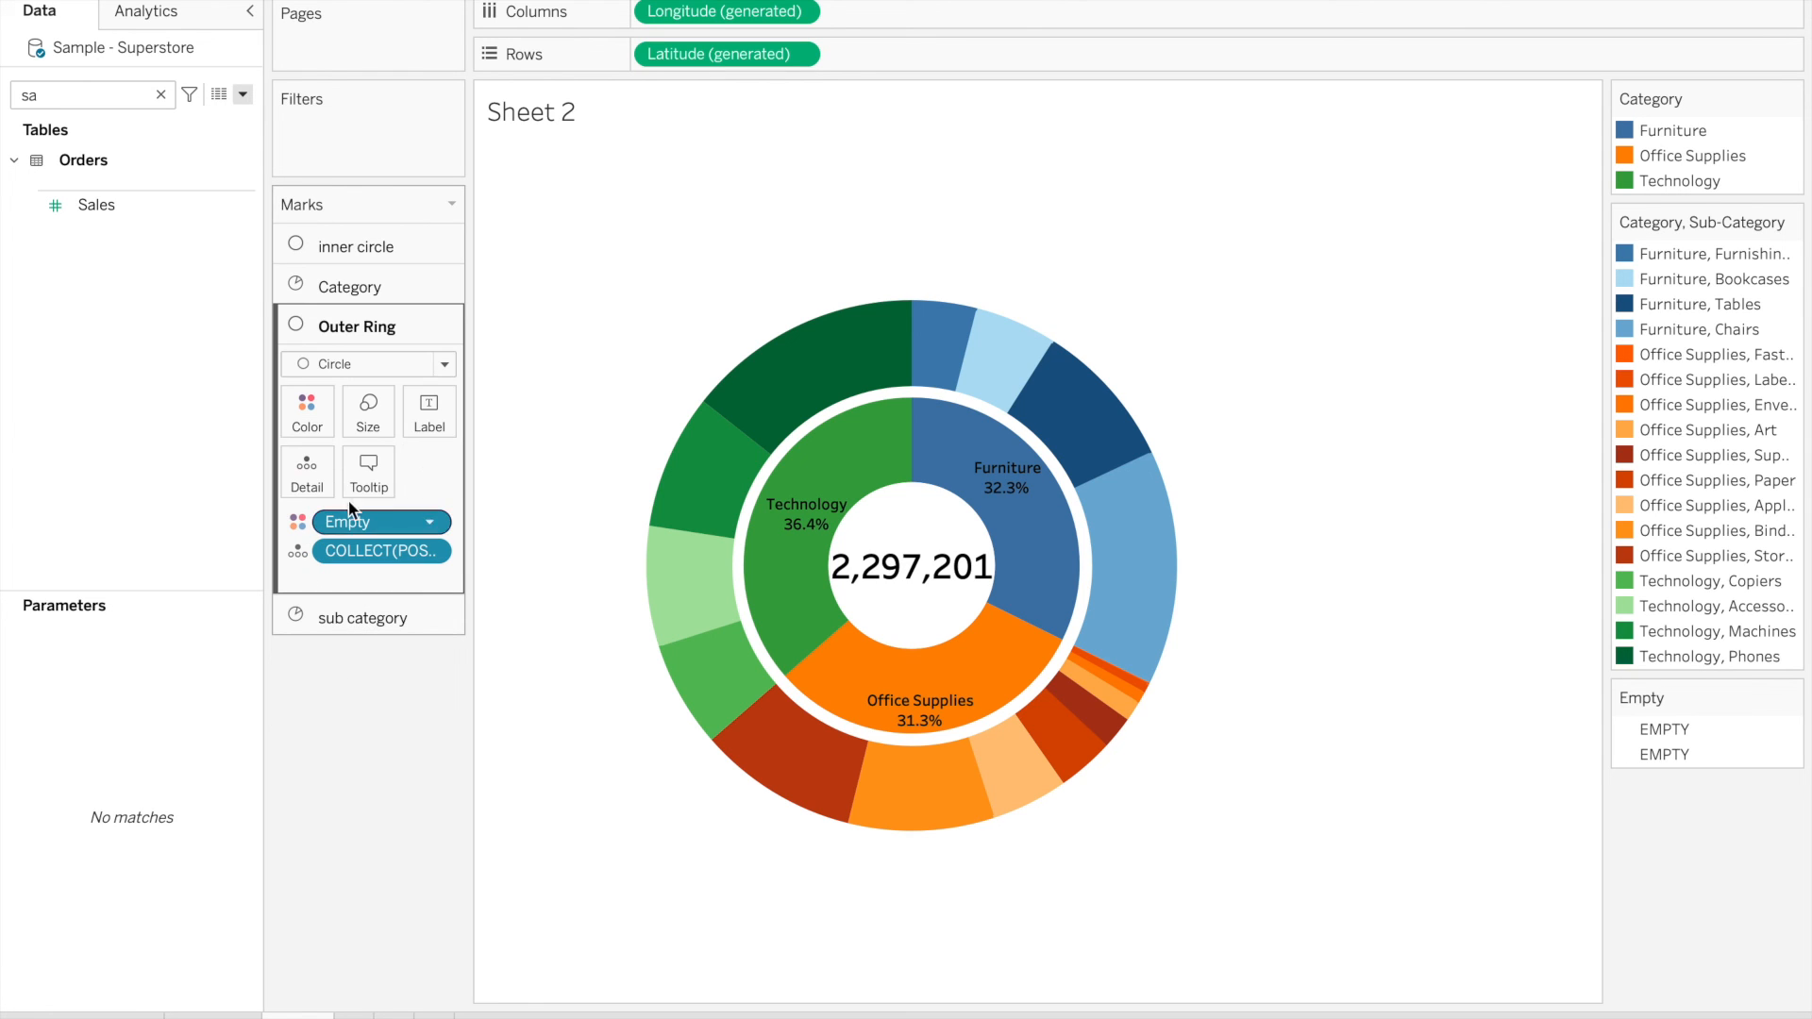
{"action": "left_click", "coordinate": [368, 467]}
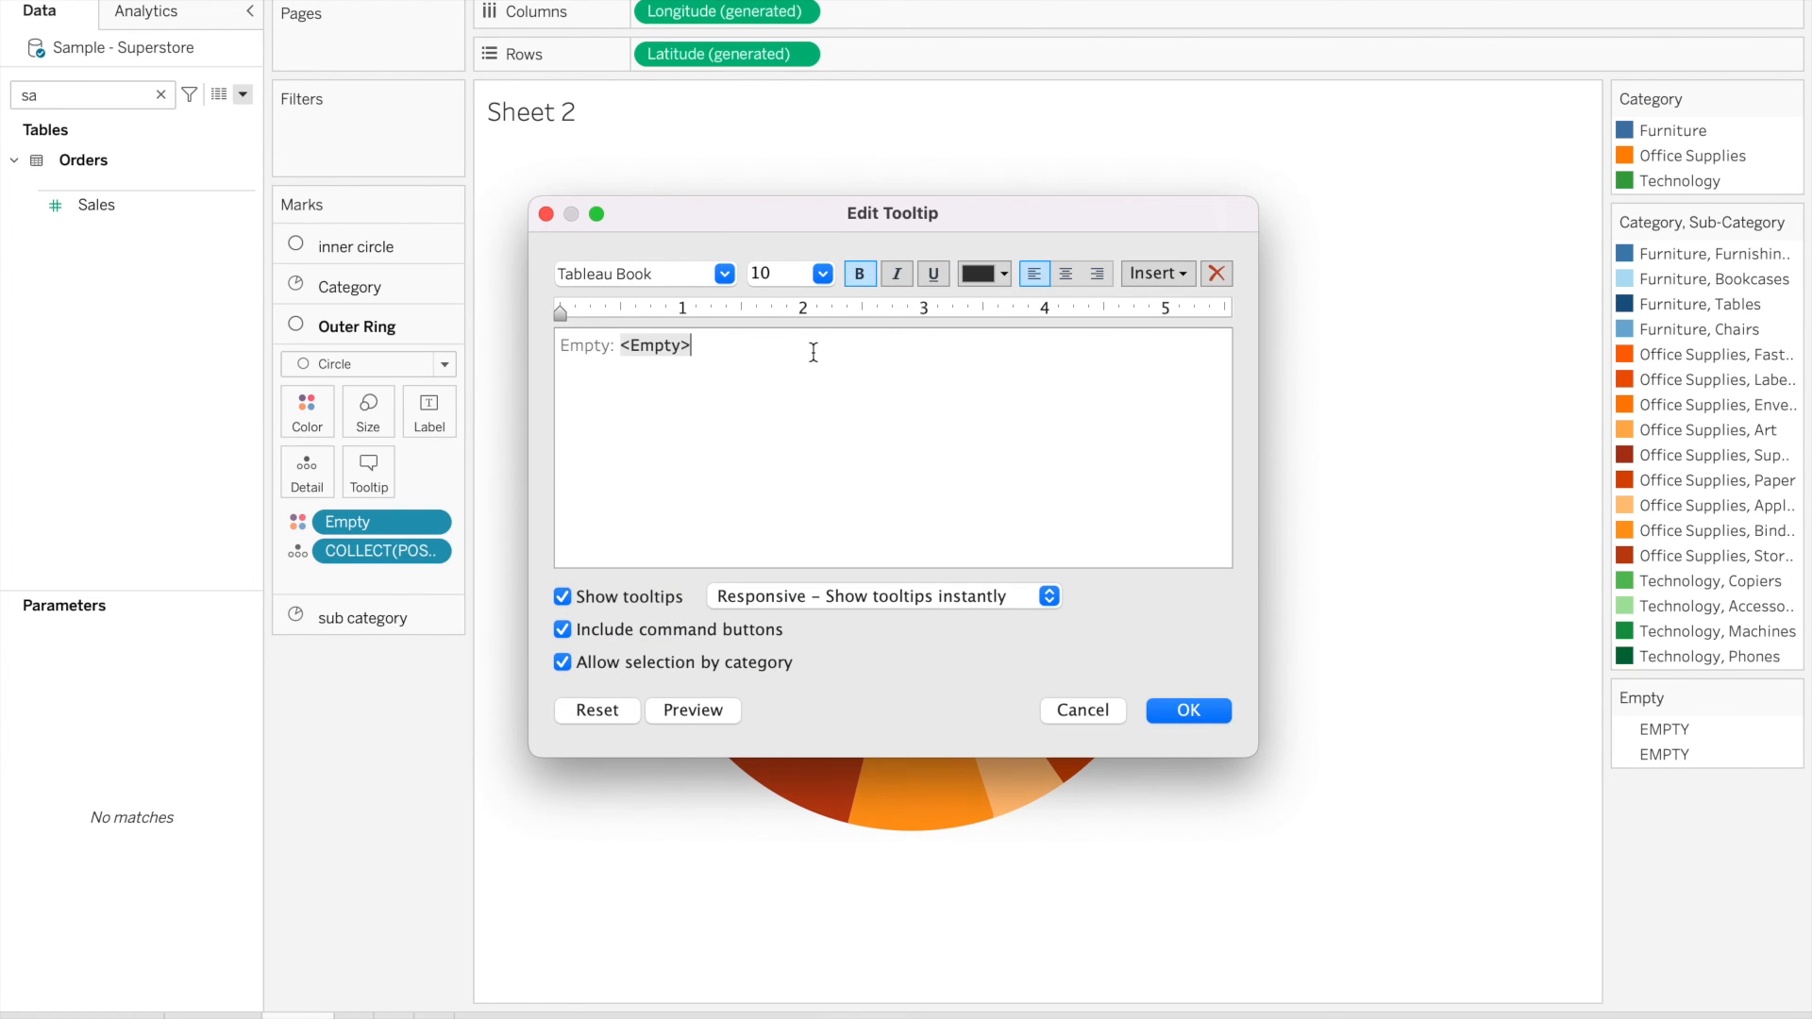
{"action": "triple_click", "coordinate": [816, 351]}
{"action": "key", "text": "BackSpace"}
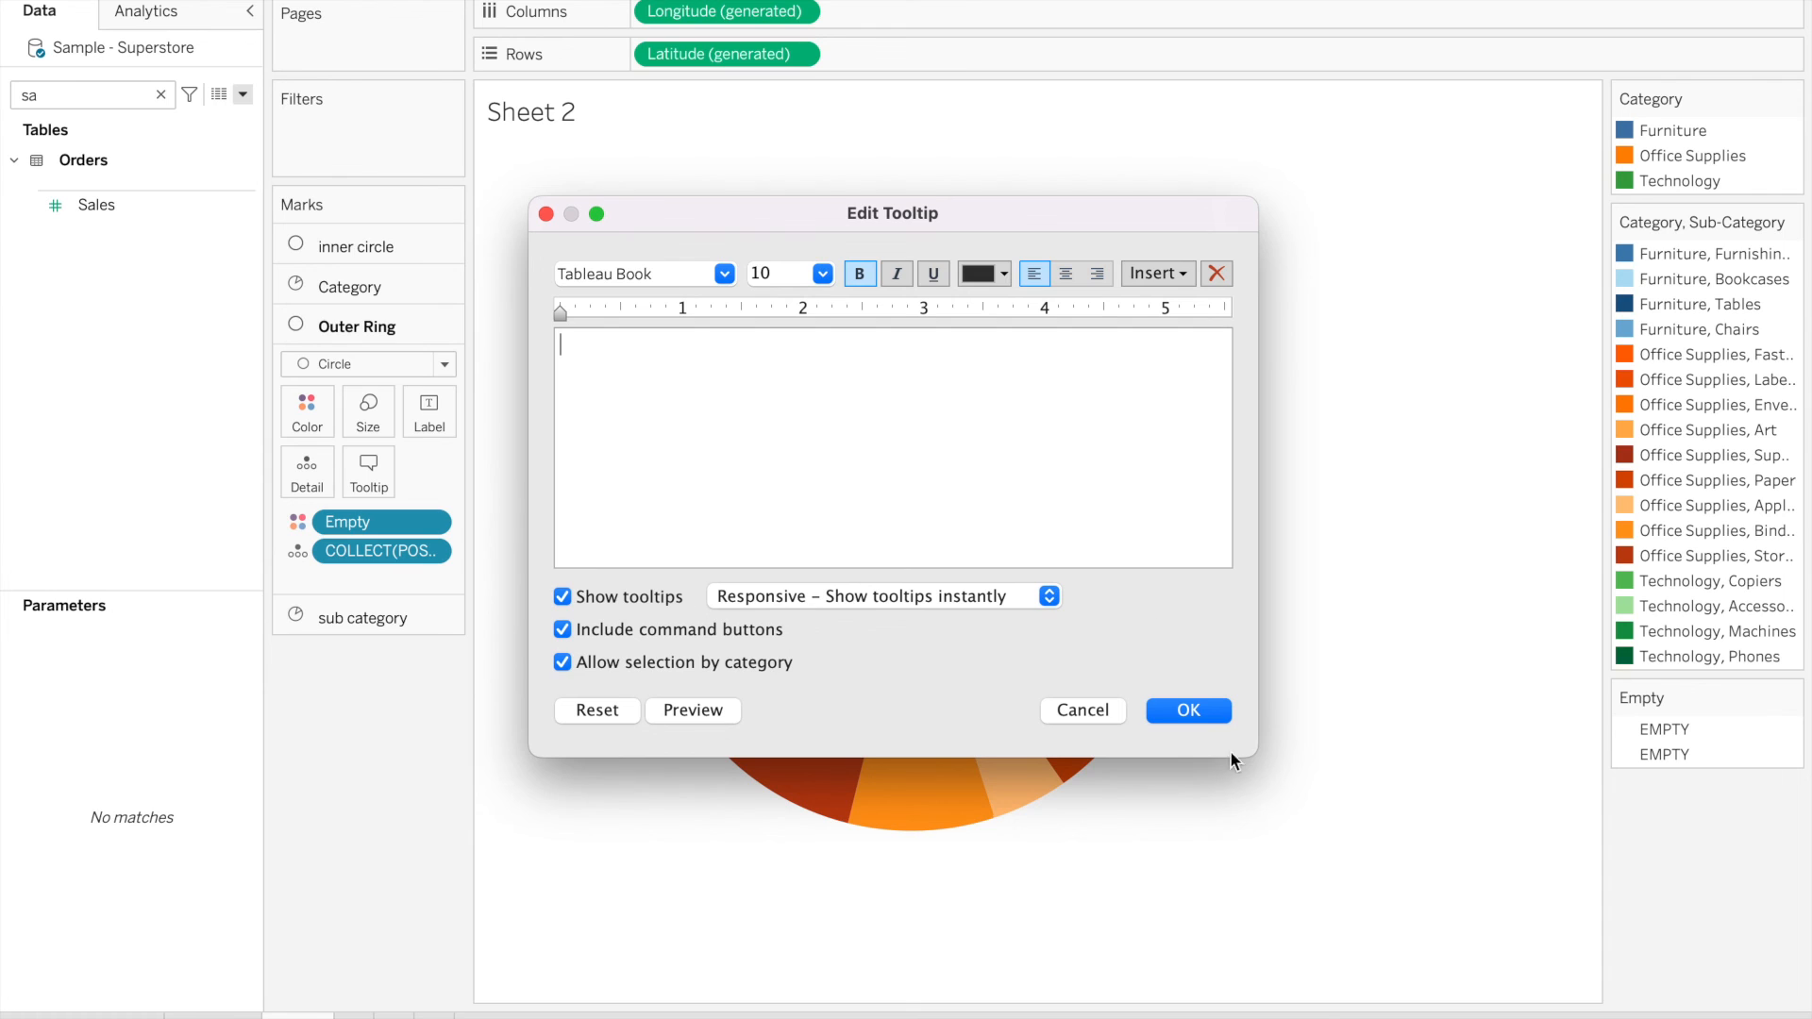
{"action": "left_click", "coordinate": [1207, 707]}
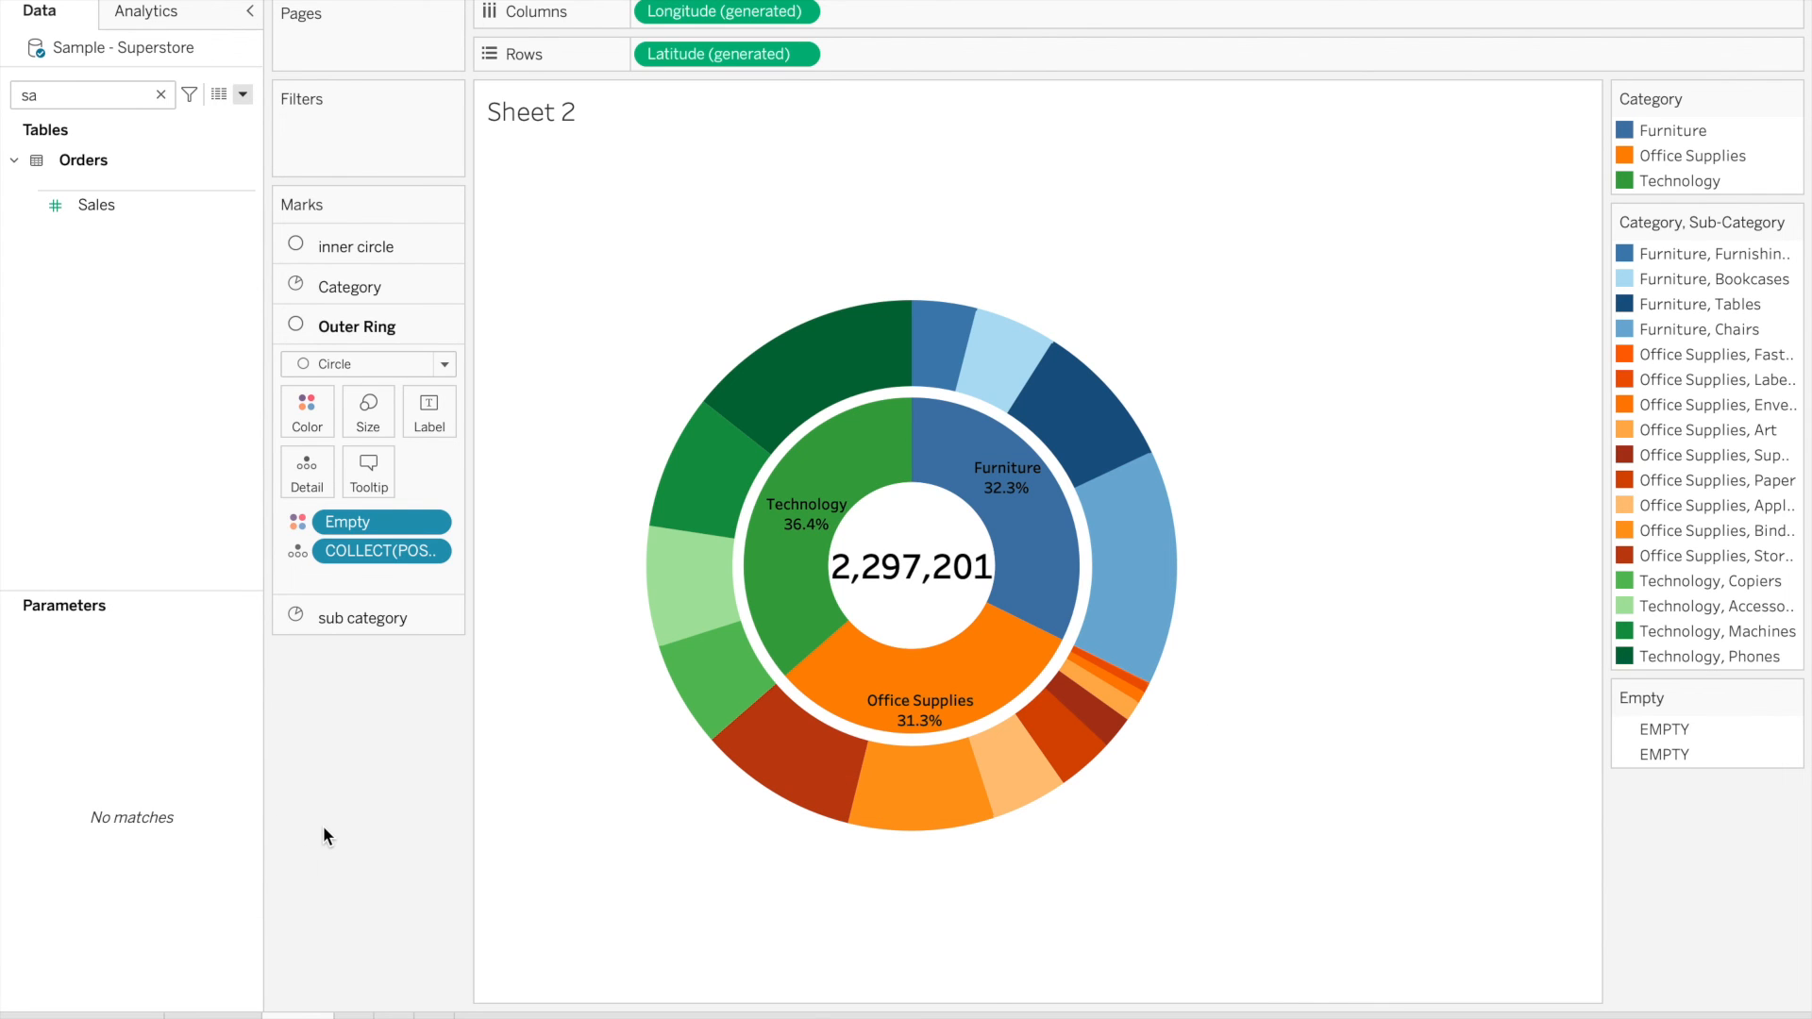
Set the sheet title to "Method 2: Sales by Category and sub category", bold and centered
{"action": "right_click", "coordinate": [555, 116]}
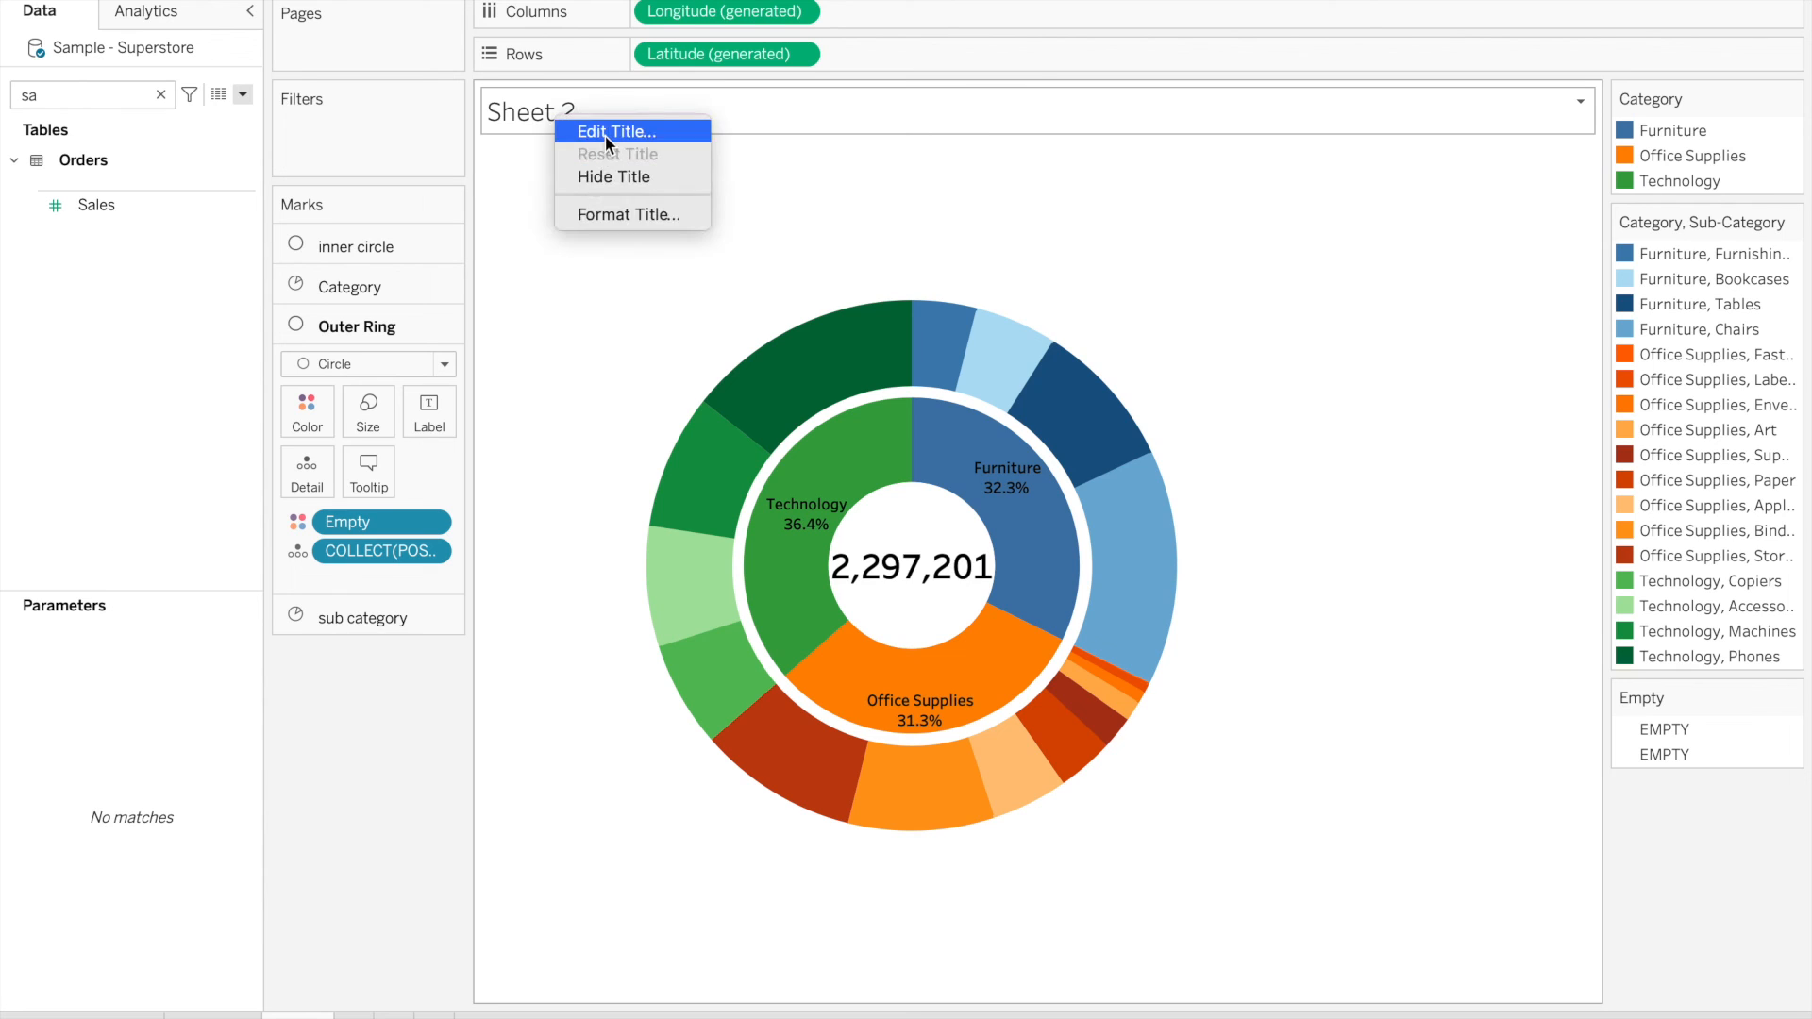
{"action": "left_click", "coordinate": [603, 133]}
{"action": "key", "text": "super+a"}
{"action": "type", "text": "Method 2: Sales by Category and sub category"}
{"action": "key", "text": "super+a"}
{"action": "key", "text": "super+b"}
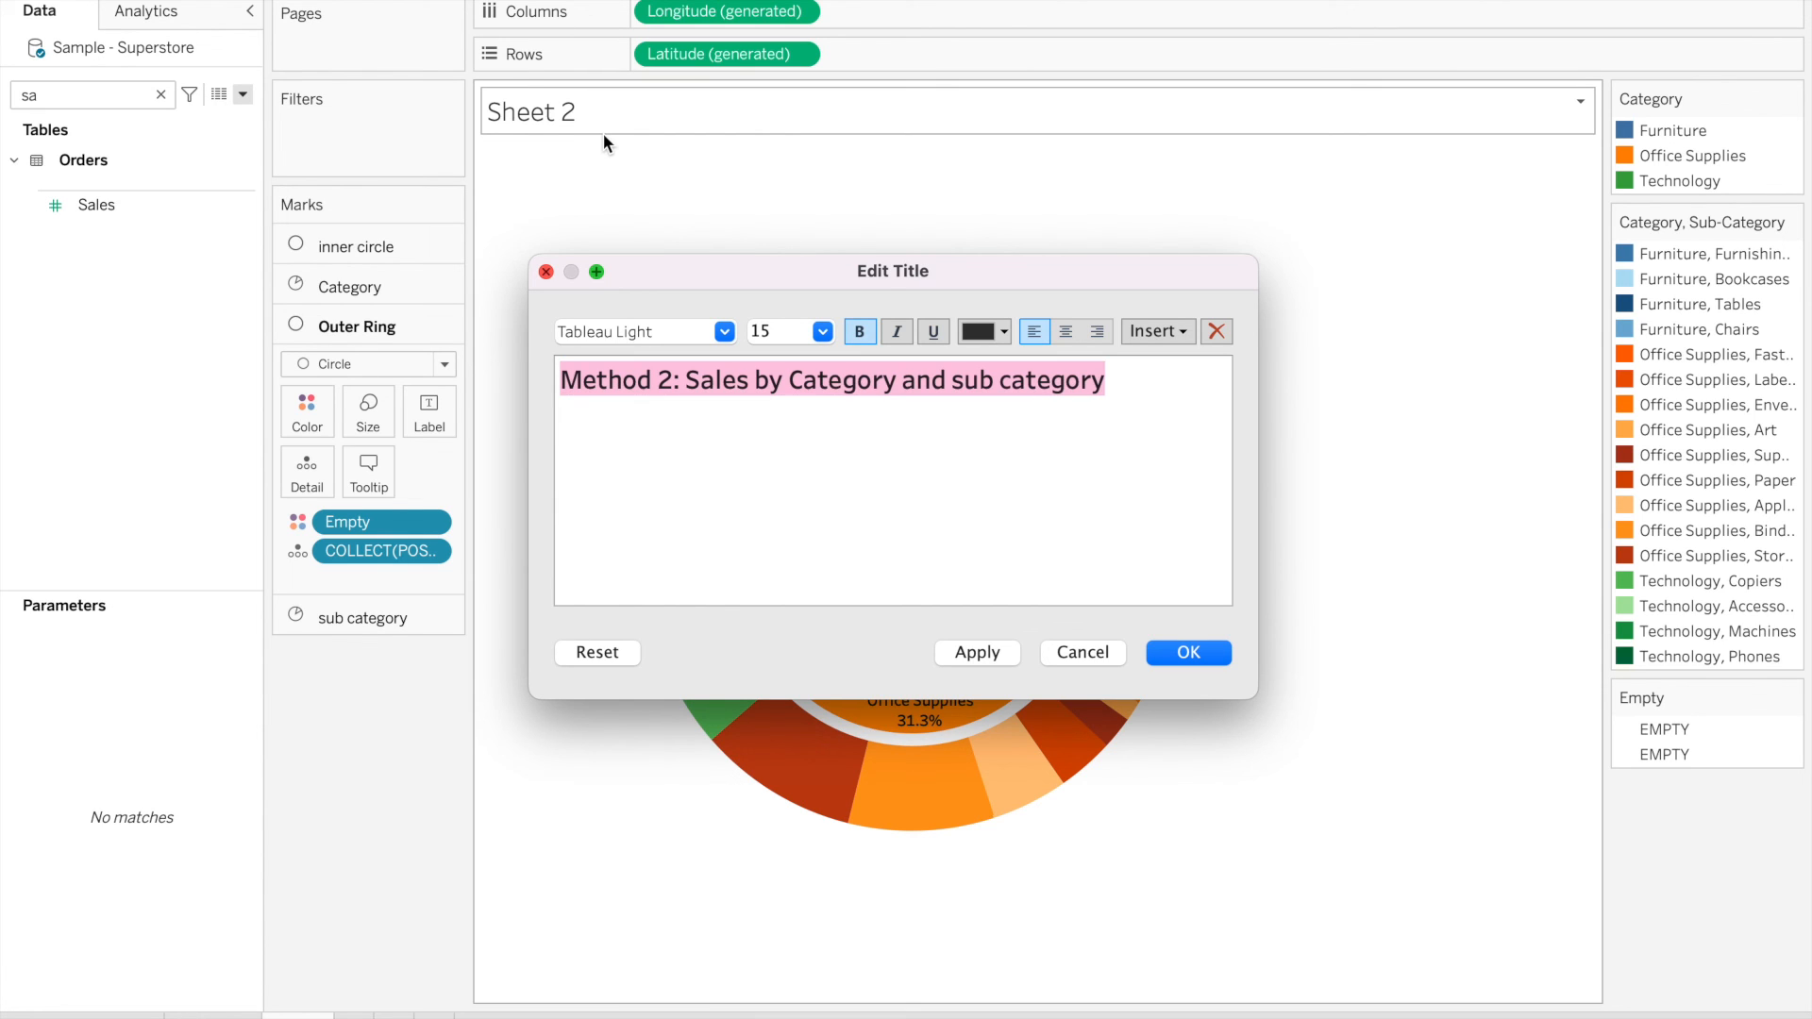
{"action": "left_click", "coordinate": [1065, 332]}
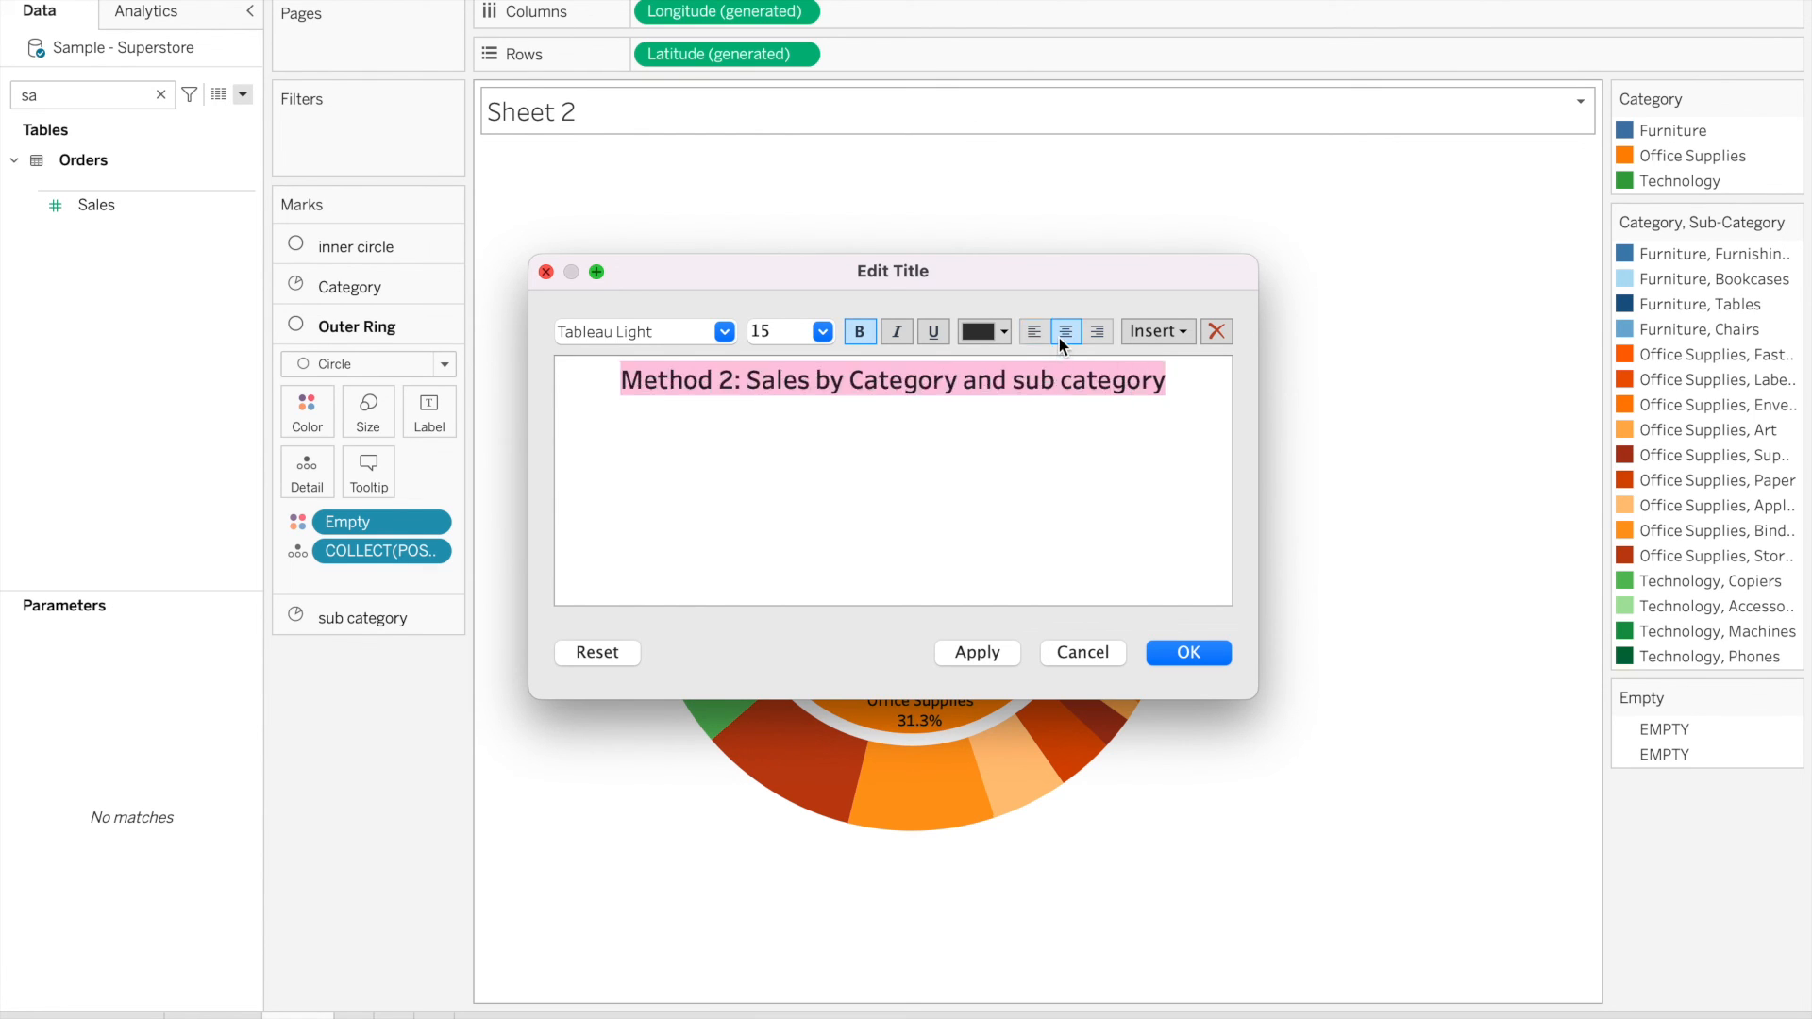
{"action": "left_click", "coordinate": [1188, 654]}
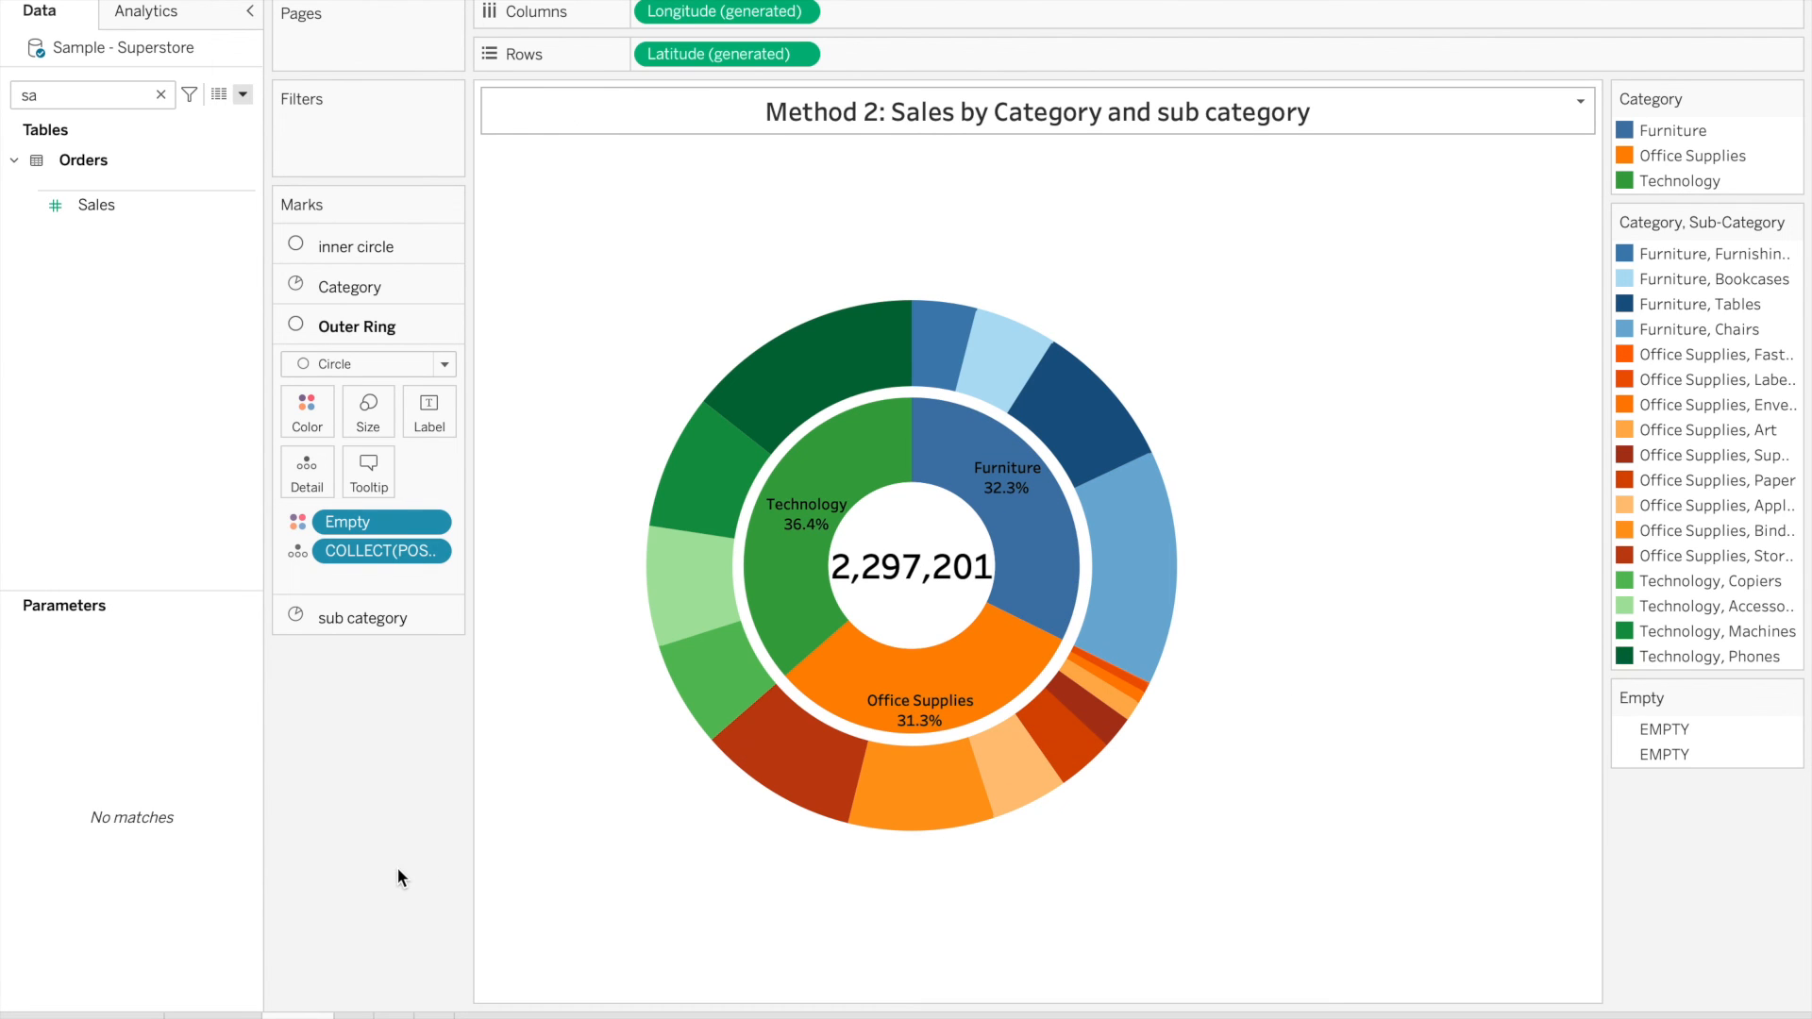
Rename the donut chart's worksheet and compare the chart with the one on the Method 1 sheet
{"action": "right_click", "coordinate": [292, 1015]}
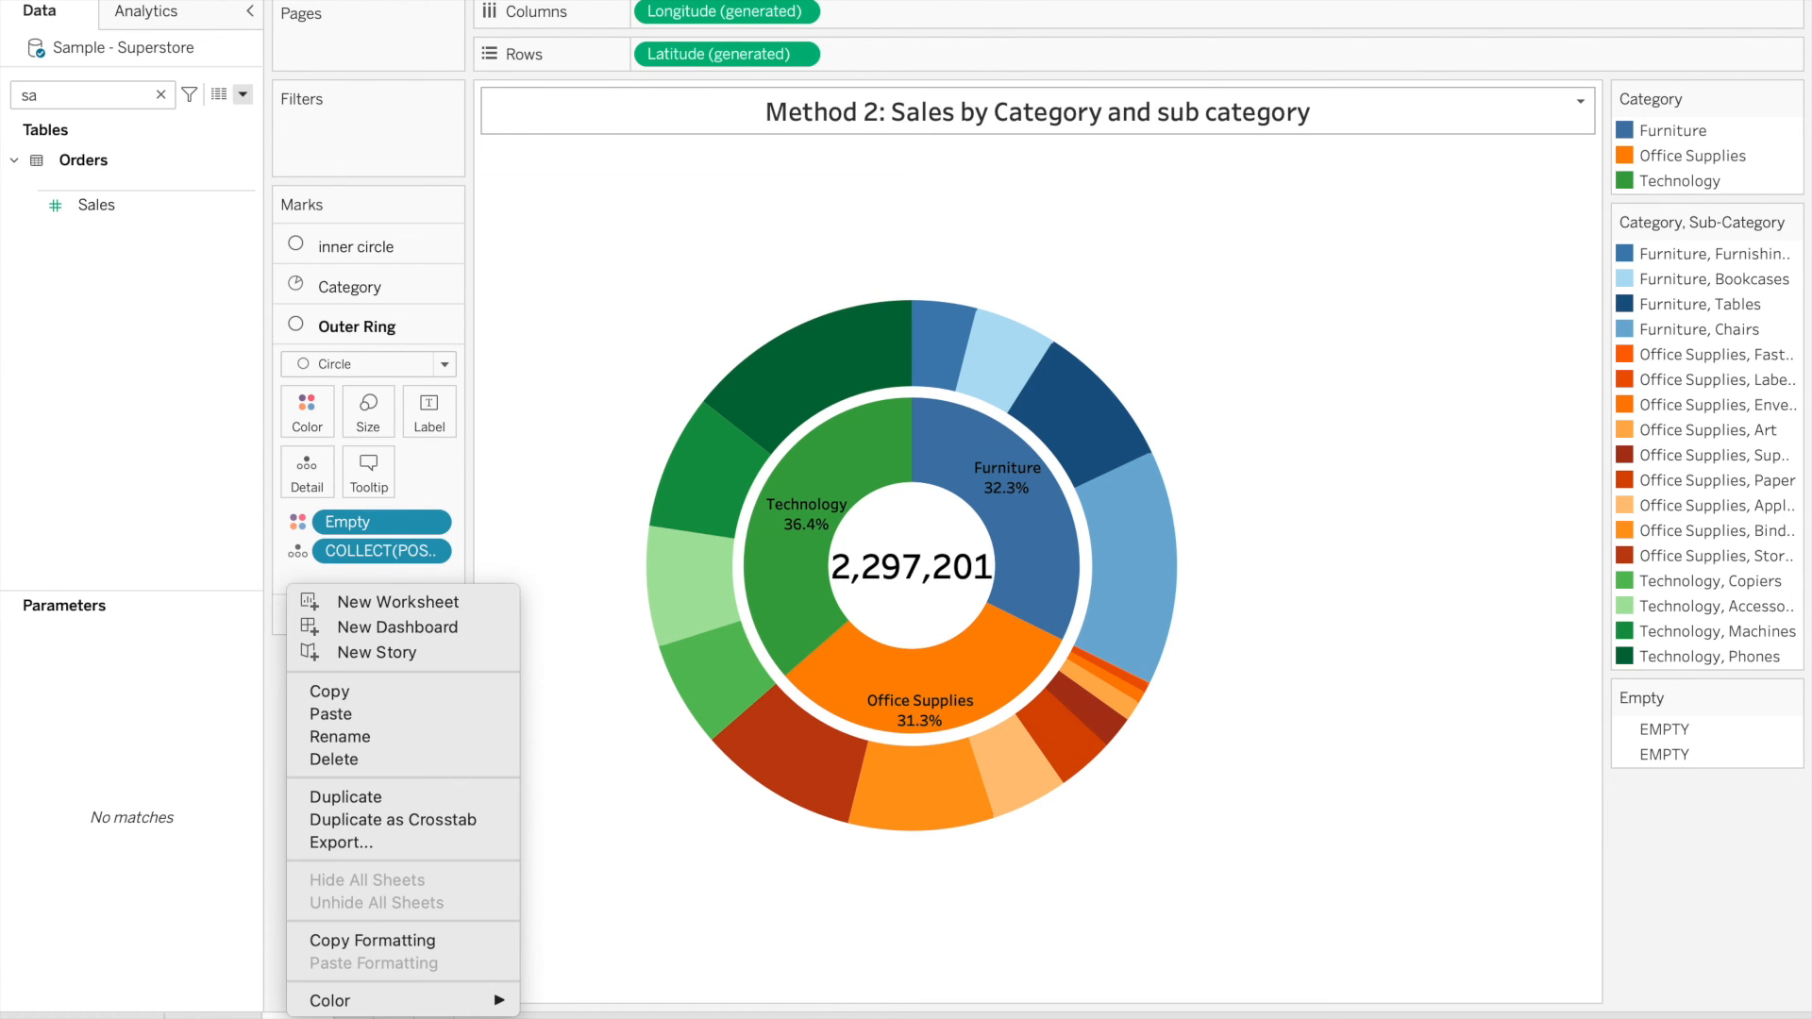
{"action": "left_click", "coordinate": [384, 735]}
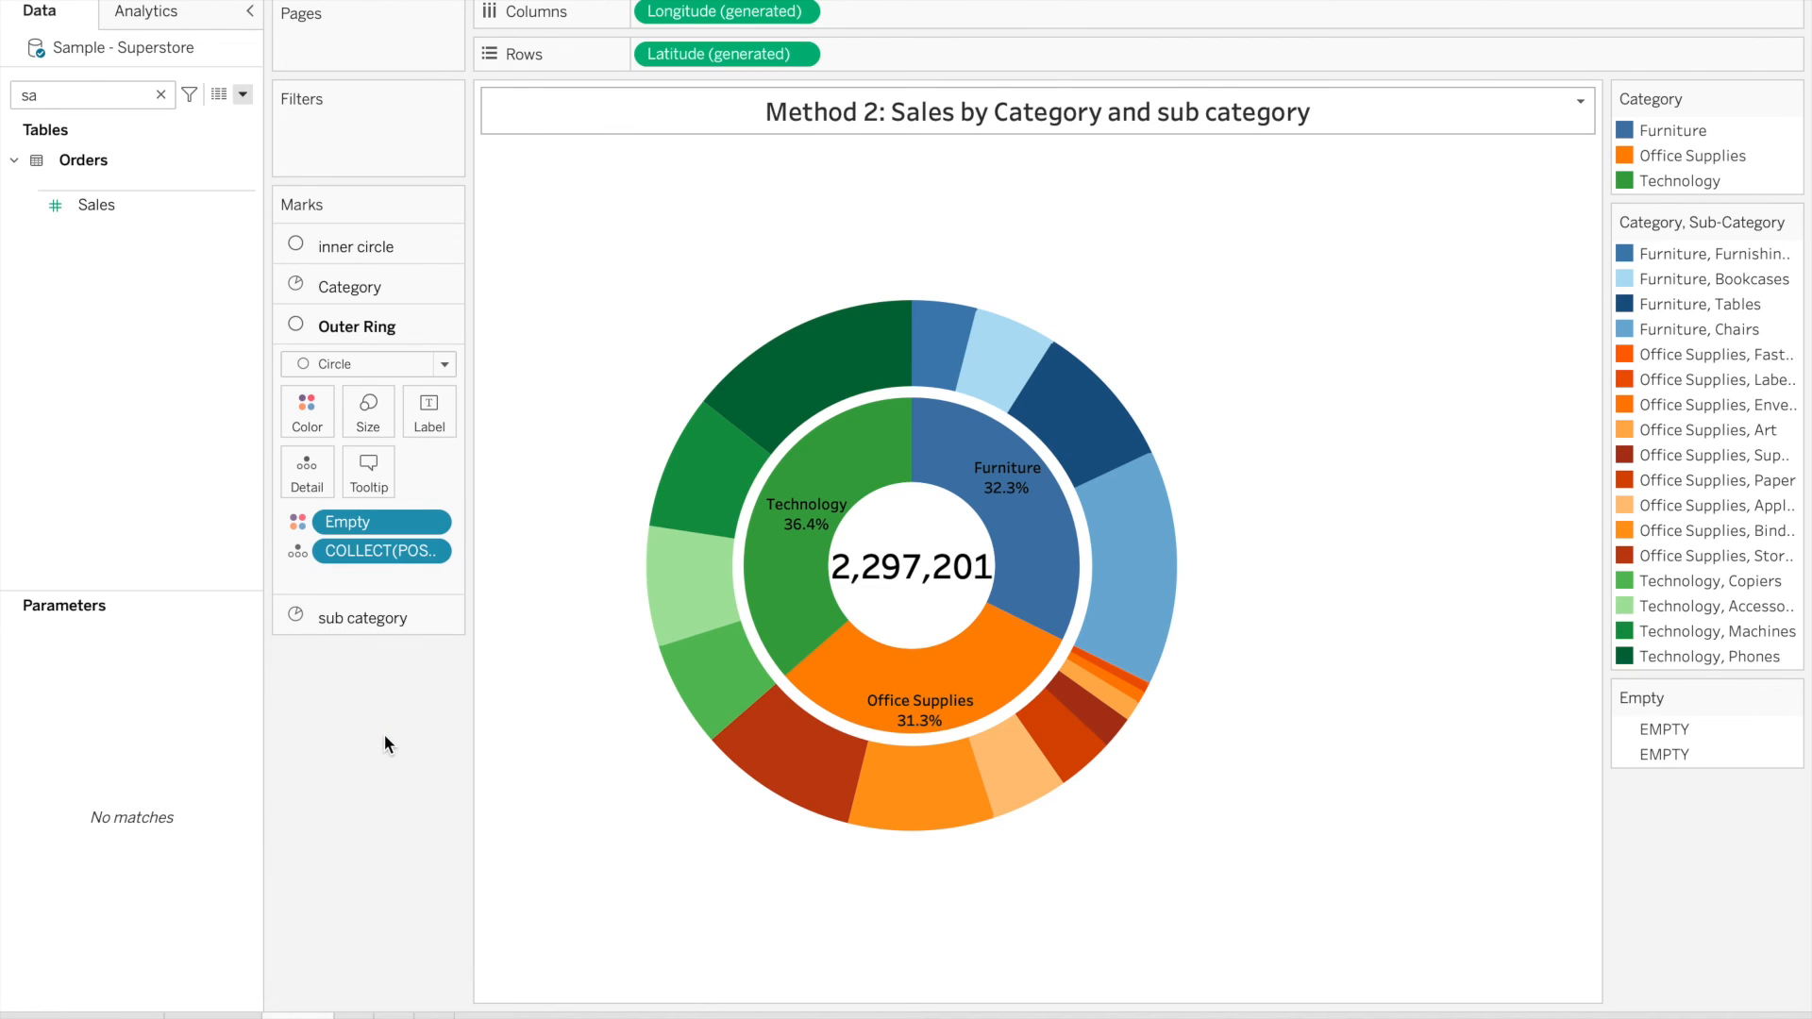
{"action": "key", "text": "Return"}
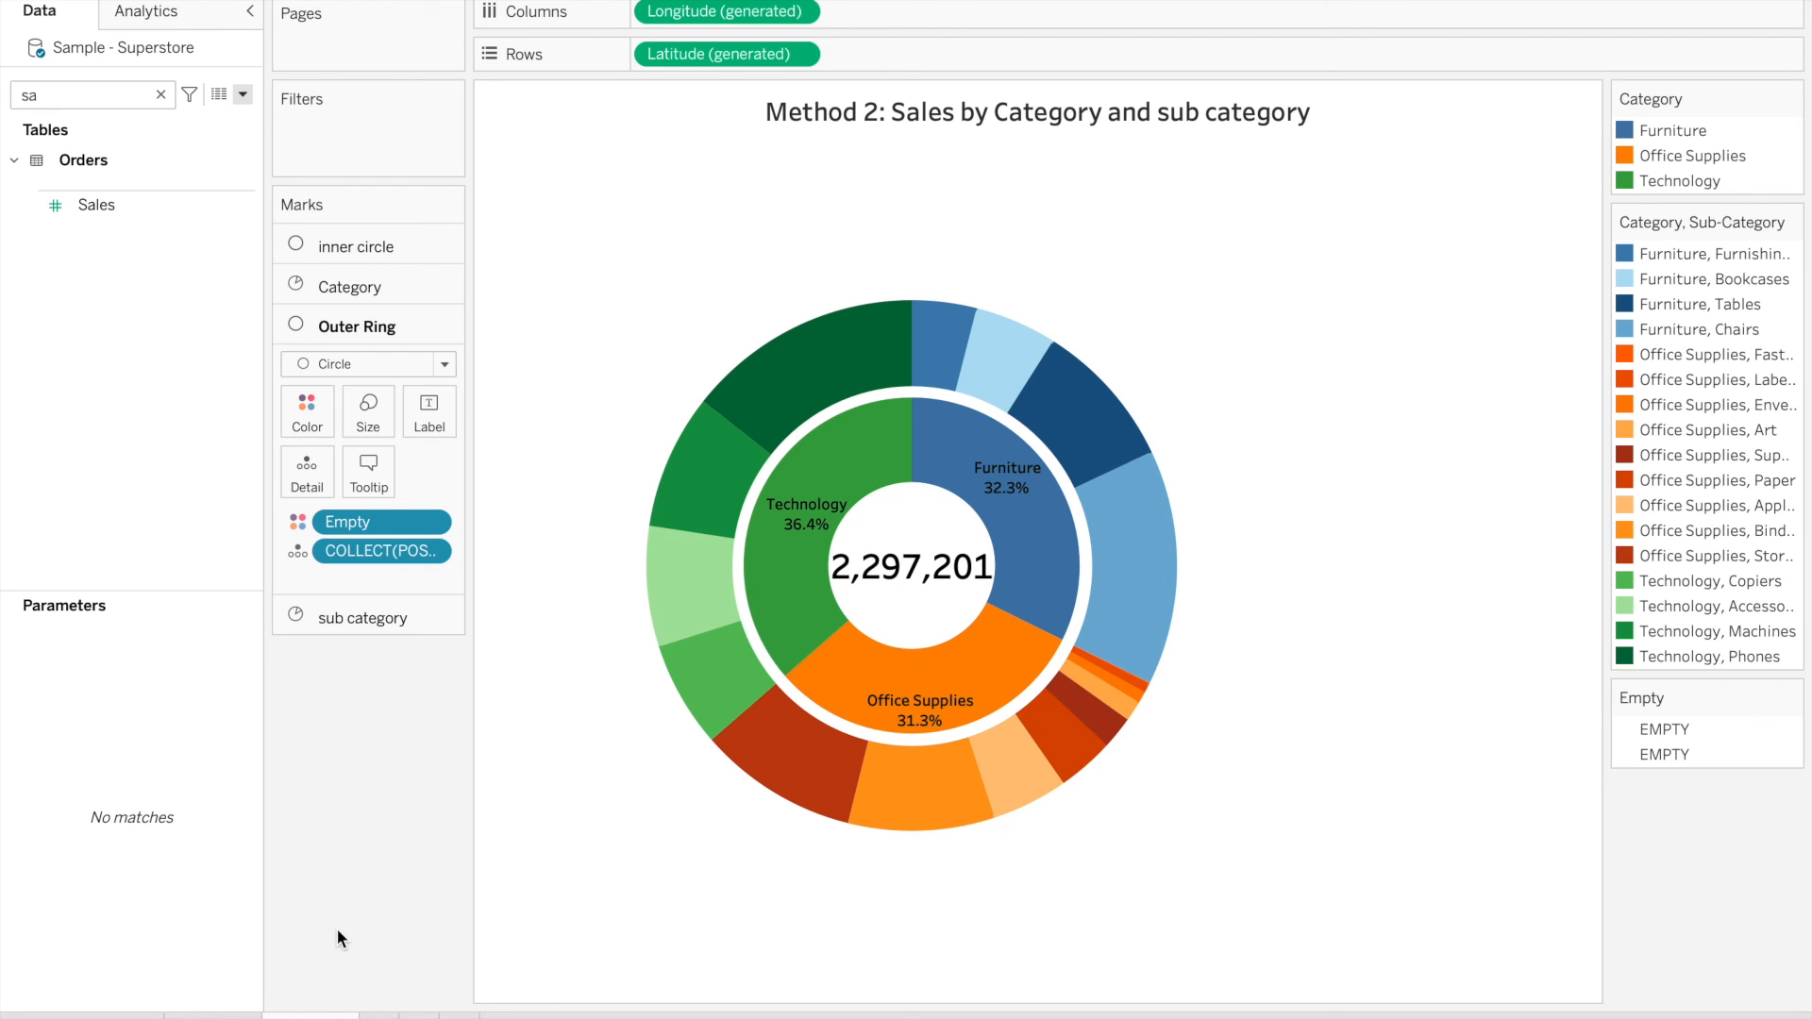
{"action": "left_click", "coordinate": [214, 1016]}
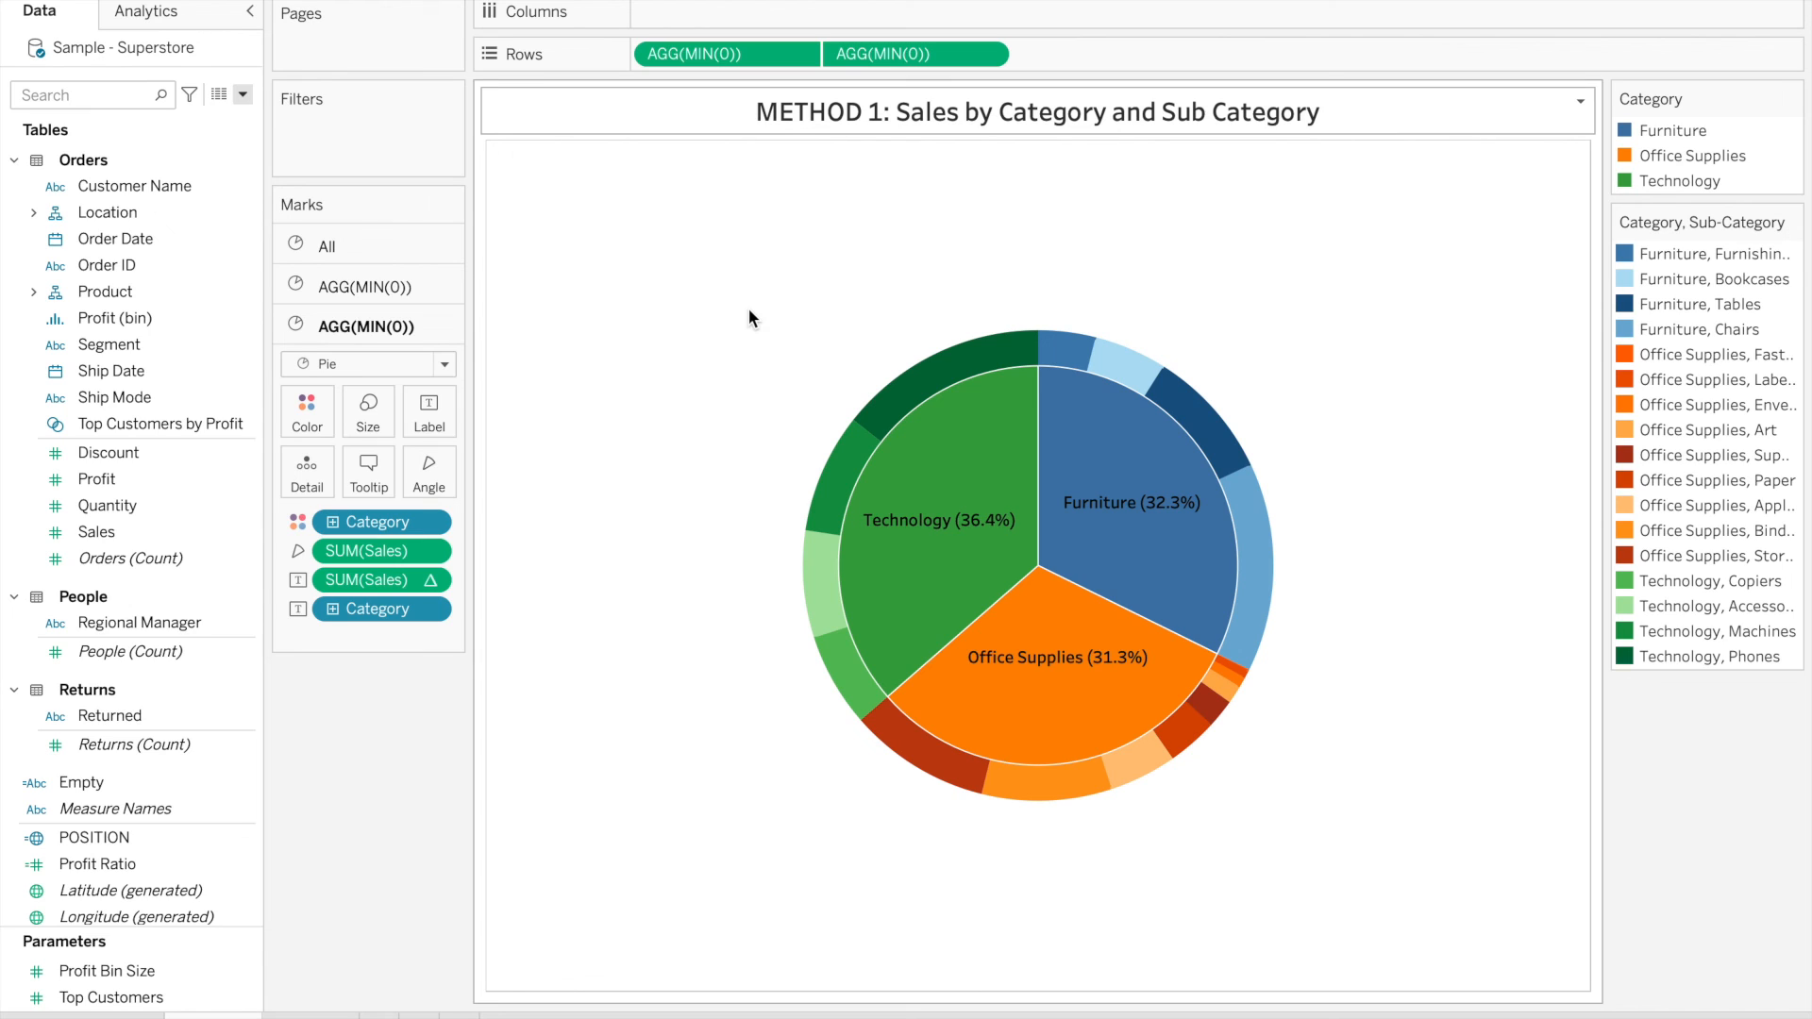
{"action": "left_click", "coordinate": [294, 1015]}
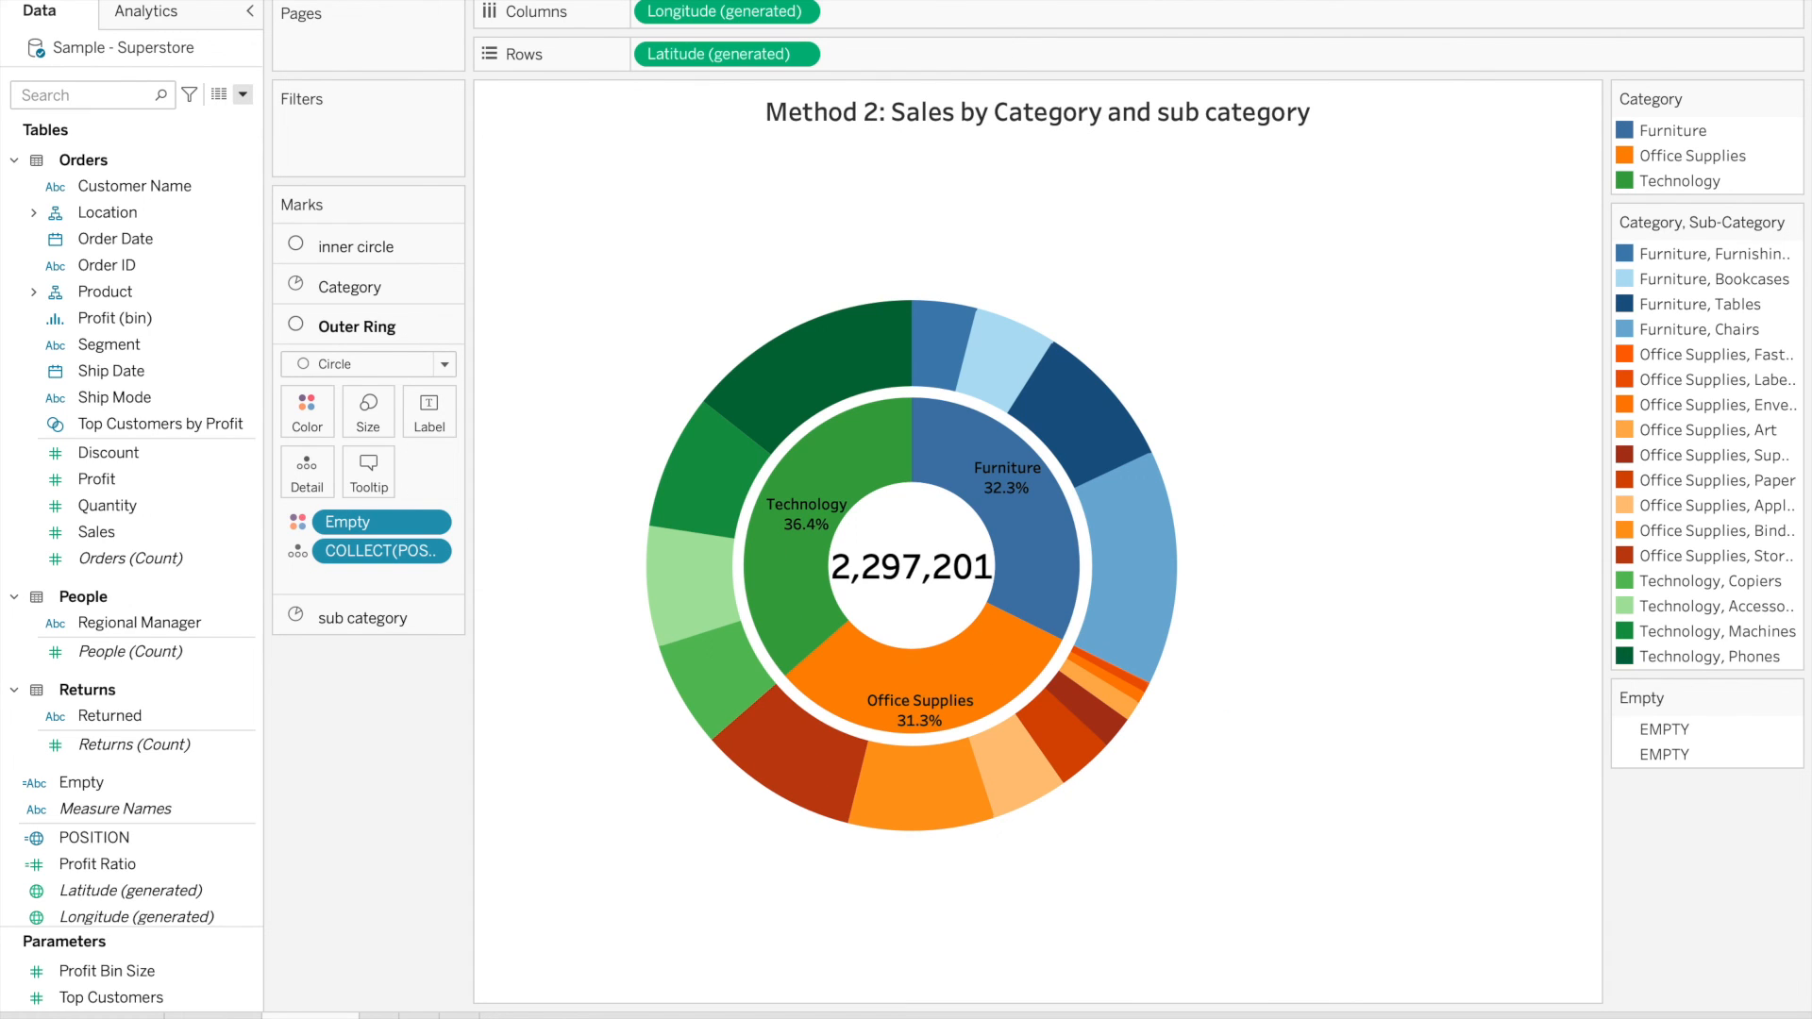